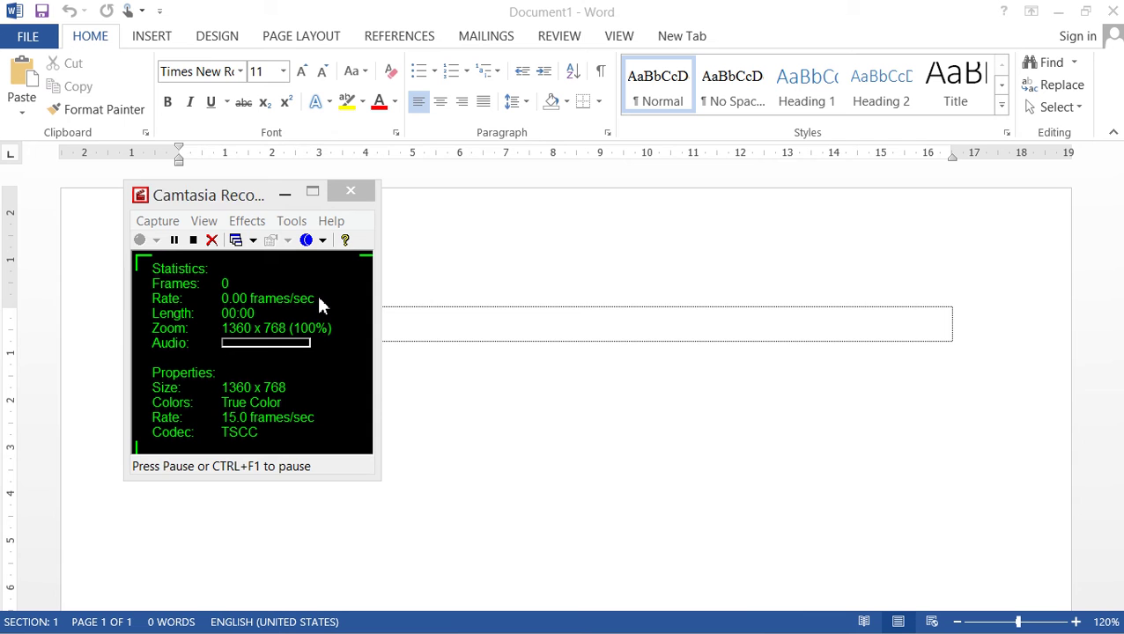
- Look over the Insert ribbon, then bring up the Design ribbon's document formatting options
{"action": "left_click", "coordinate": [289, 194]}
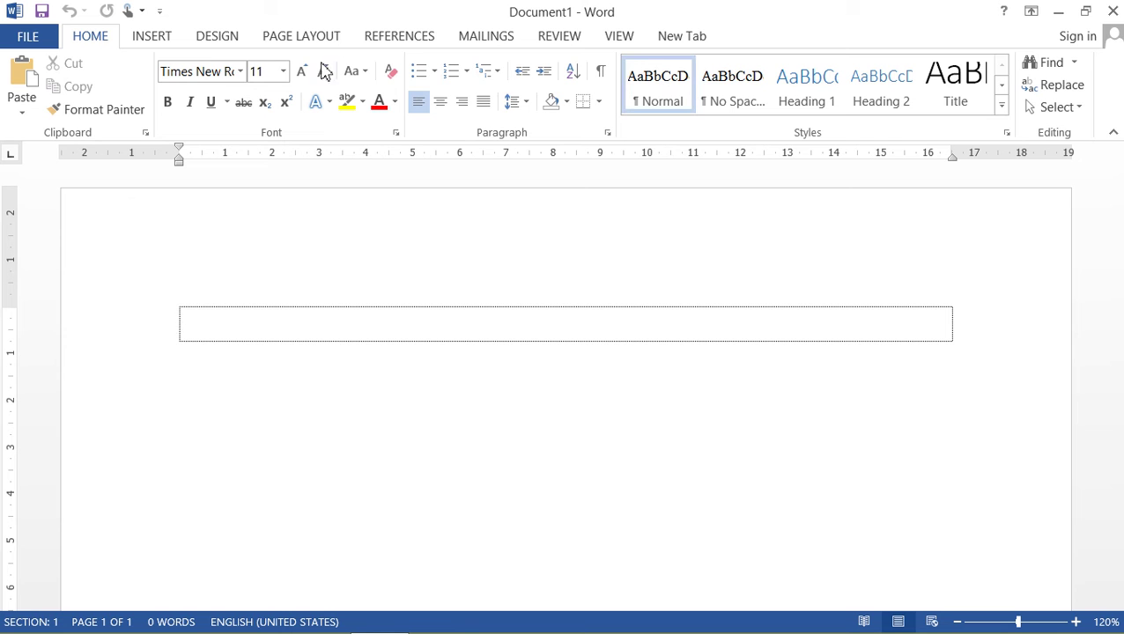
{"action": "left_click", "coordinate": [161, 44]}
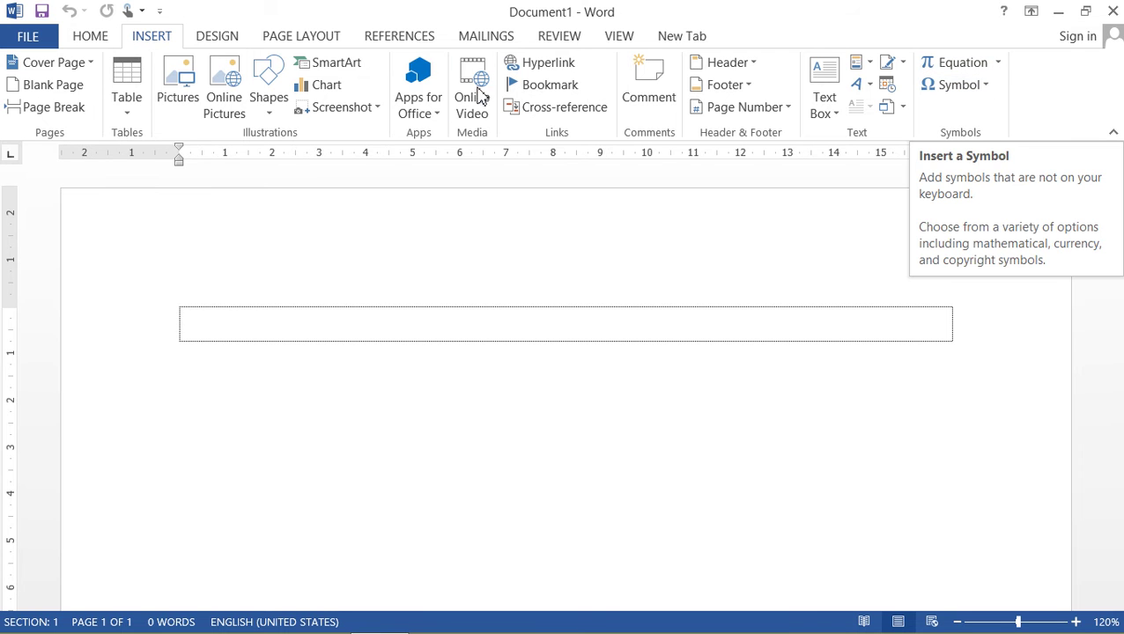
{"action": "left_click", "coordinate": [224, 42]}
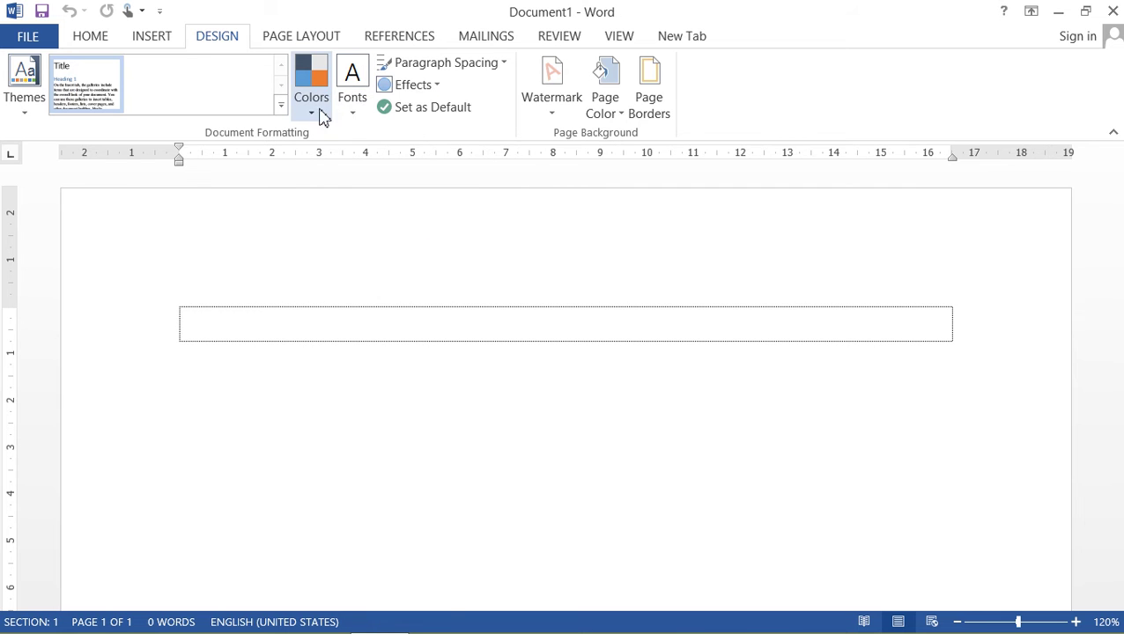
- Preview the Page Color and Watermark galleries without applying either, then show Page Layout
{"action": "left_click", "coordinate": [617, 120]}
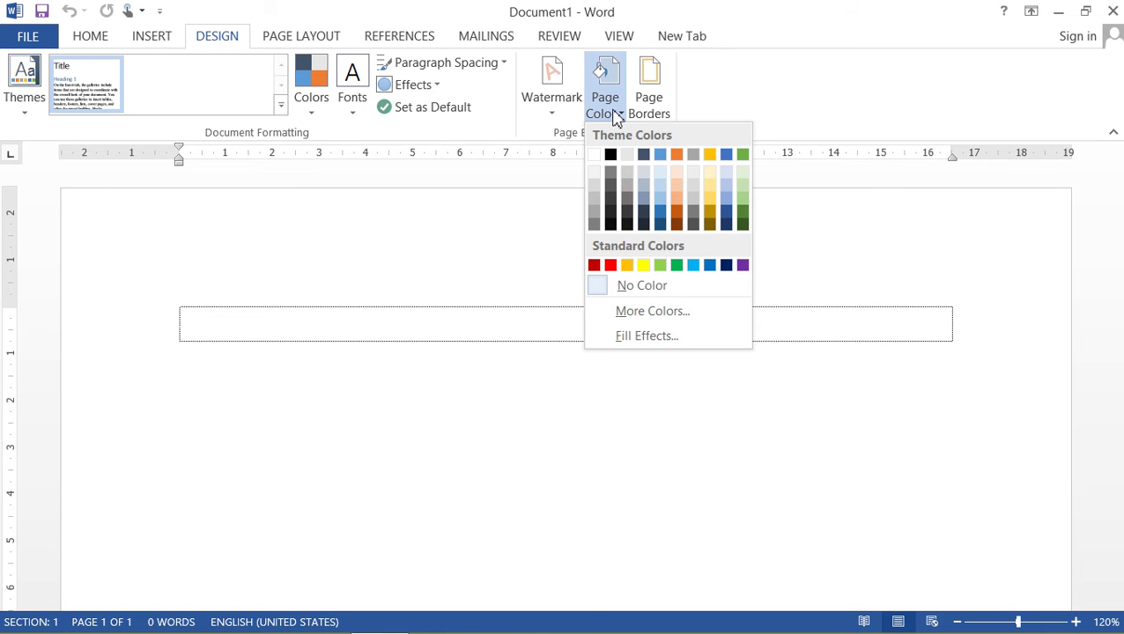
{"action": "left_click", "coordinate": [553, 113]}
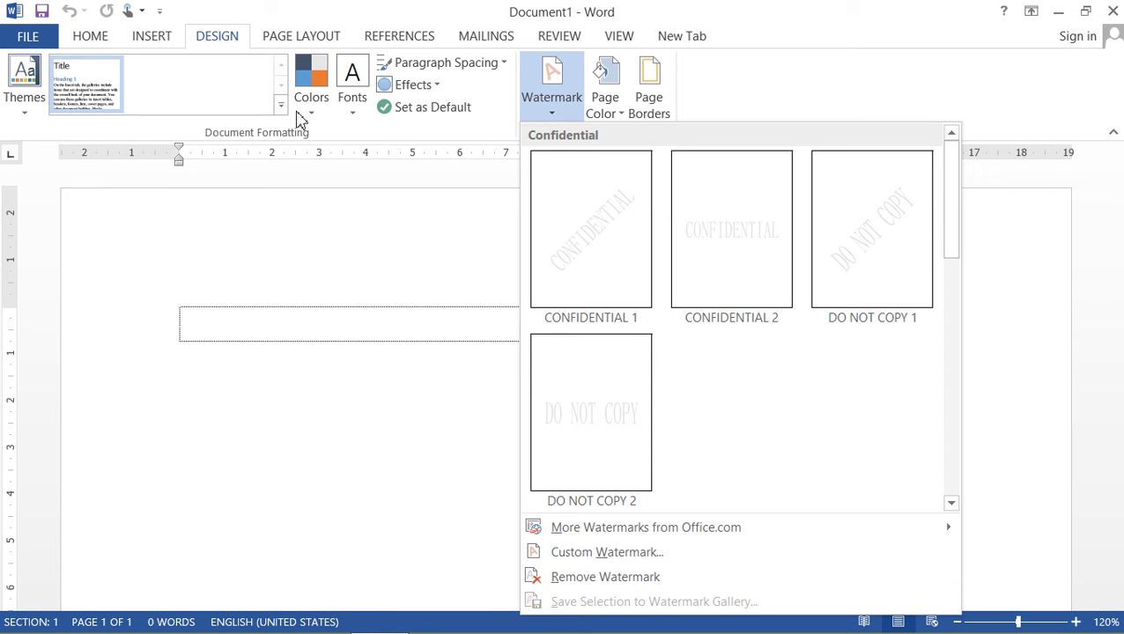
{"action": "left_click", "coordinate": [313, 46]}
{"action": "left_click", "coordinate": [314, 46]}
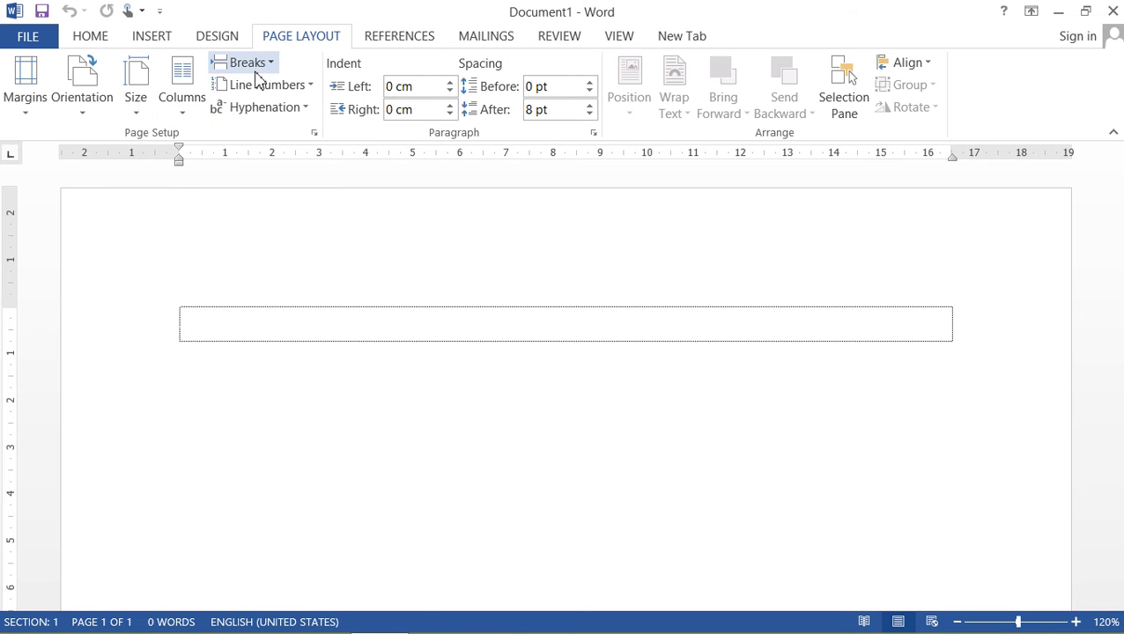
- Look over the References ribbon, then bring up the Mailings ribbon
{"action": "left_click", "coordinate": [406, 45]}
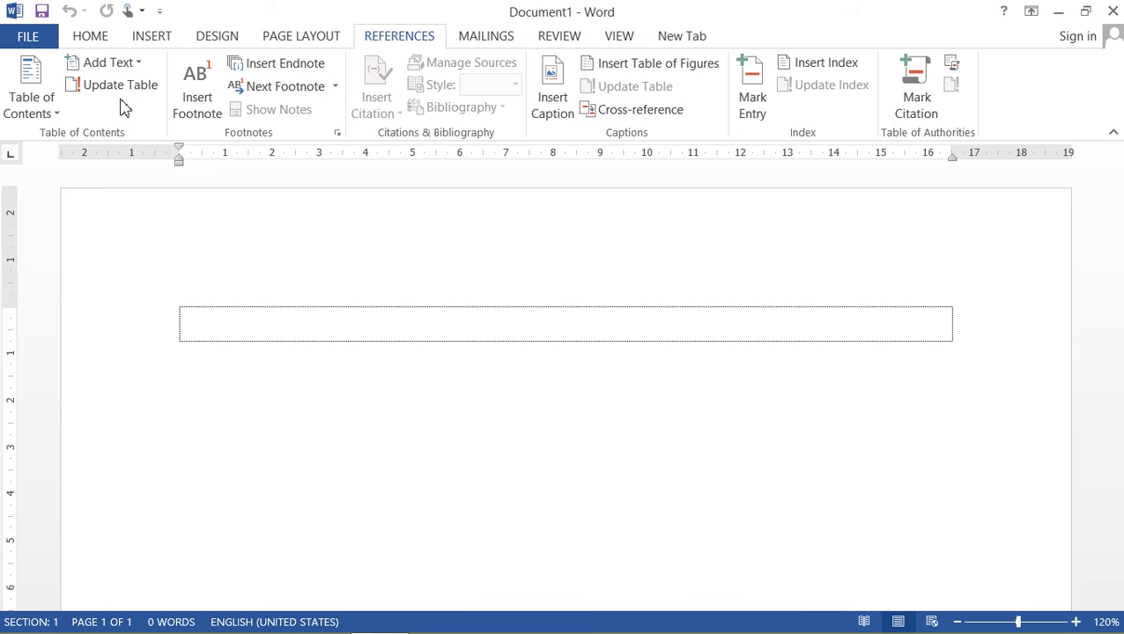
{"action": "left_click", "coordinate": [486, 40]}
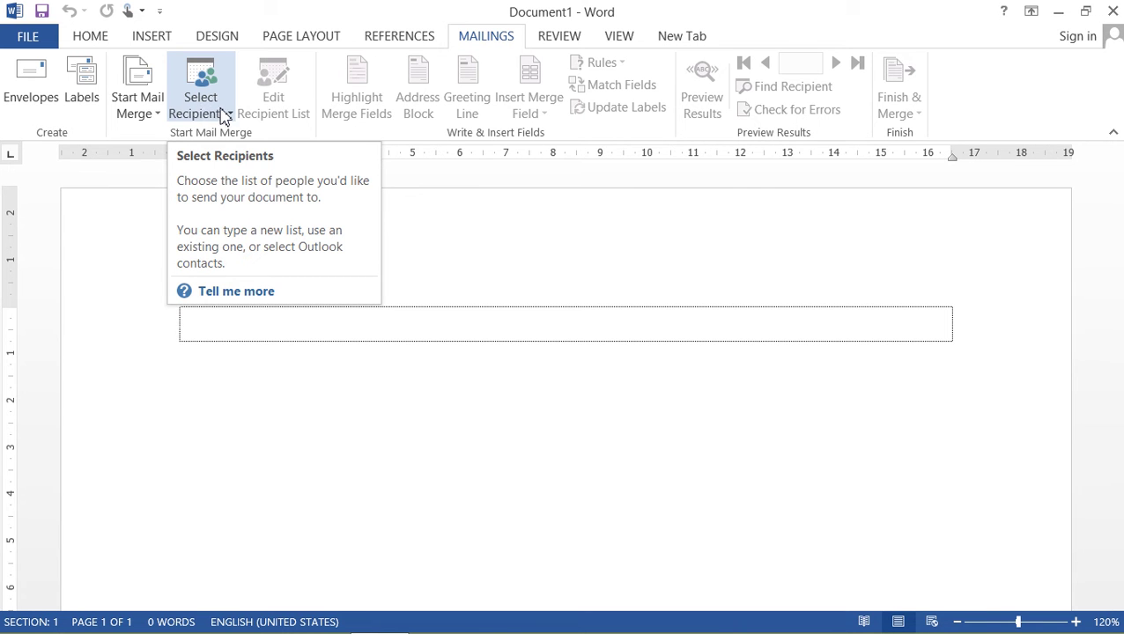
- Look over the Review ribbon, then bring up the View ribbon
{"action": "left_click", "coordinate": [568, 46]}
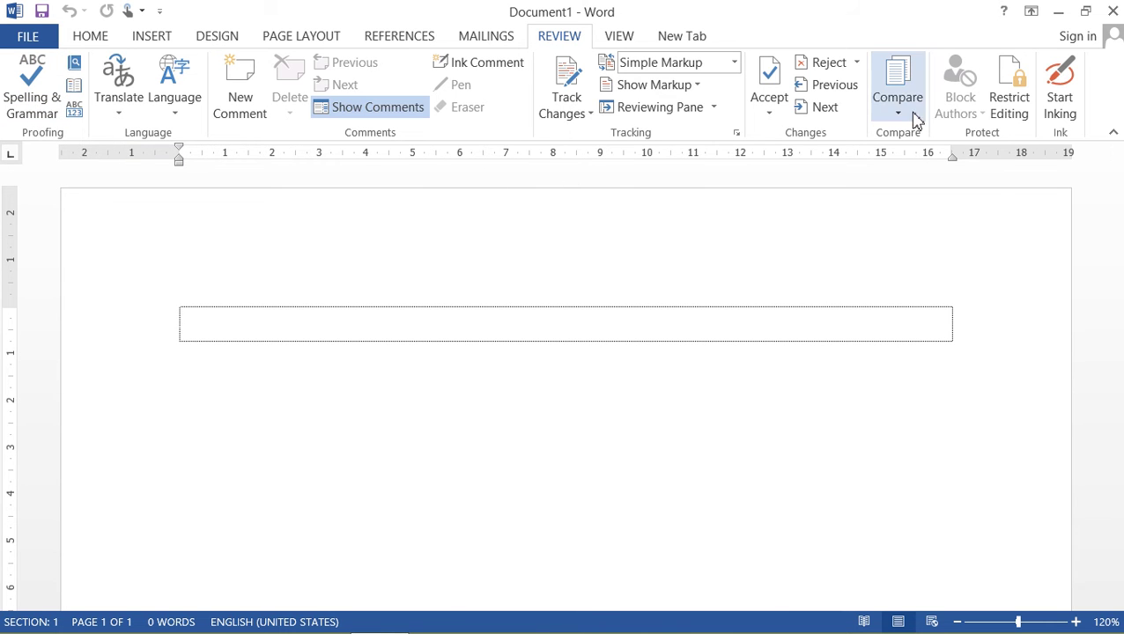
{"action": "left_click", "coordinate": [616, 39]}
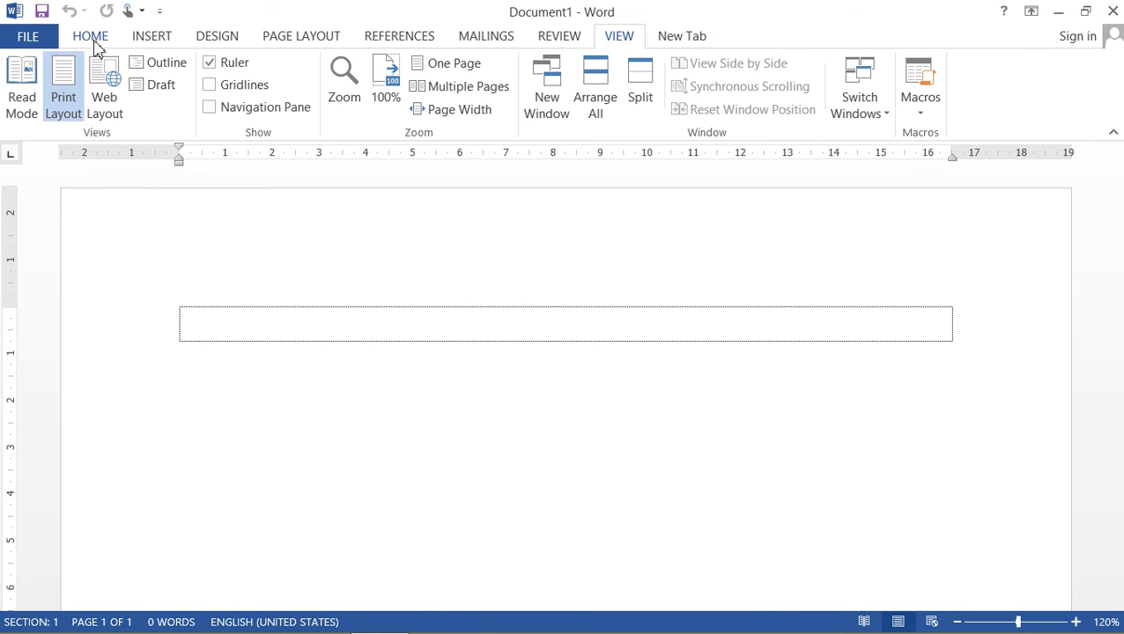
- Cycle through the Home, Insert, Page Layout and References ribbons
{"action": "left_click", "coordinate": [92, 38]}
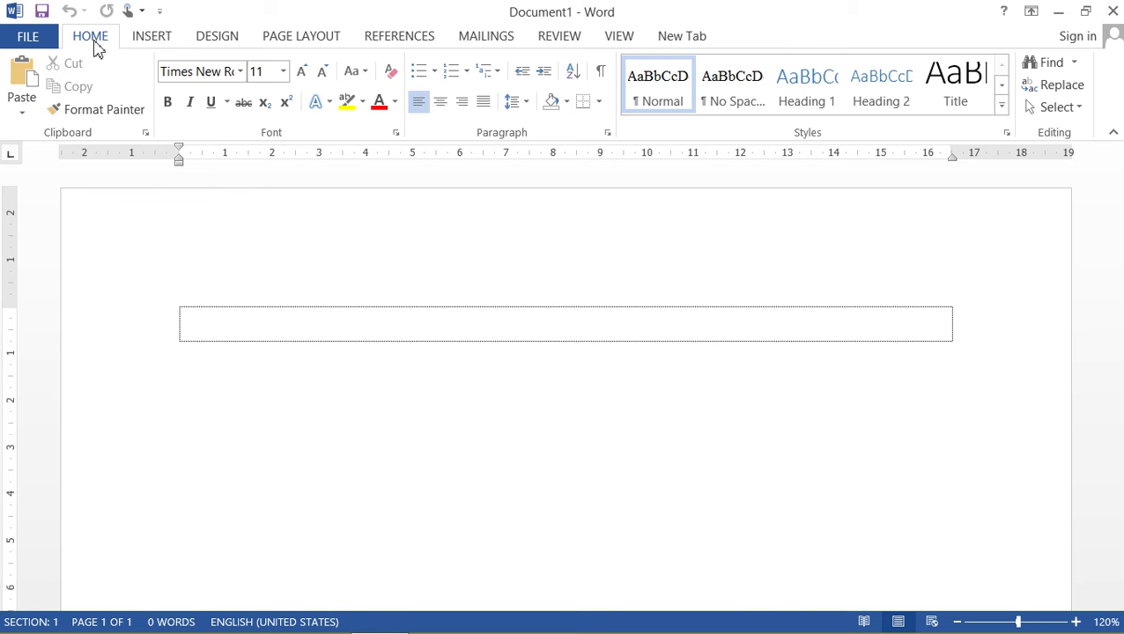
{"action": "left_click", "coordinate": [152, 40]}
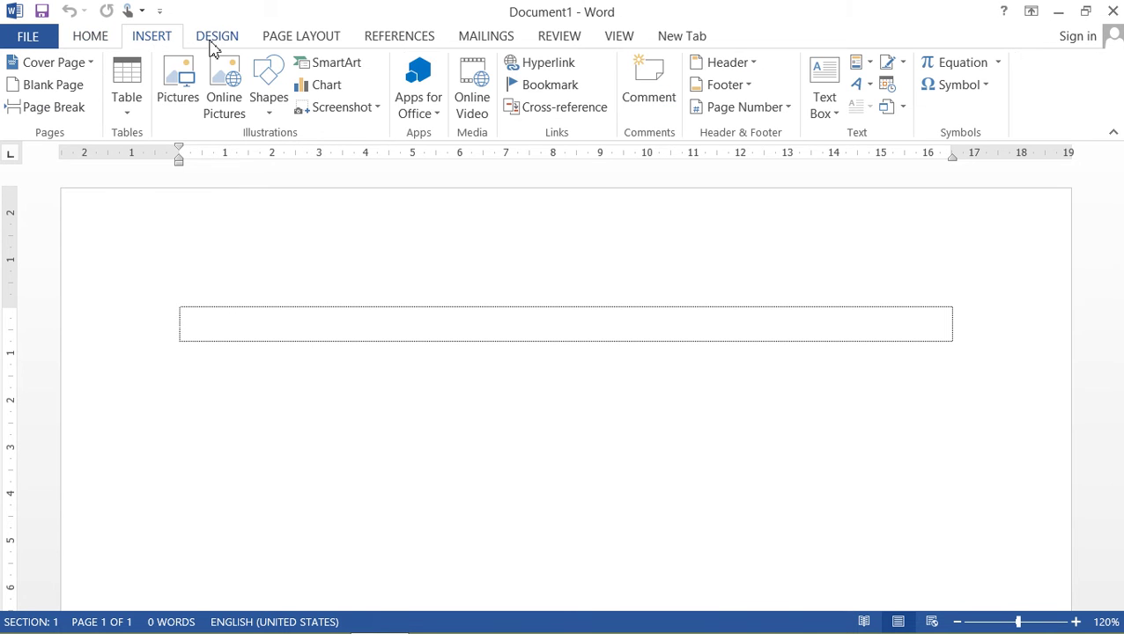
{"action": "left_click", "coordinate": [294, 42]}
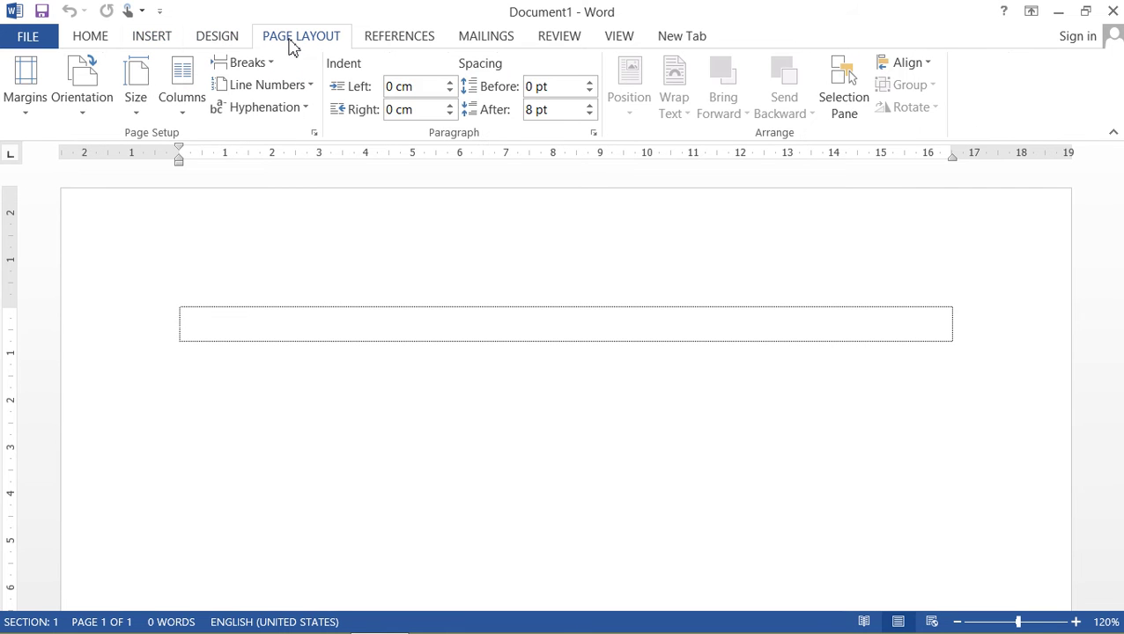
{"action": "left_click", "coordinate": [393, 43]}
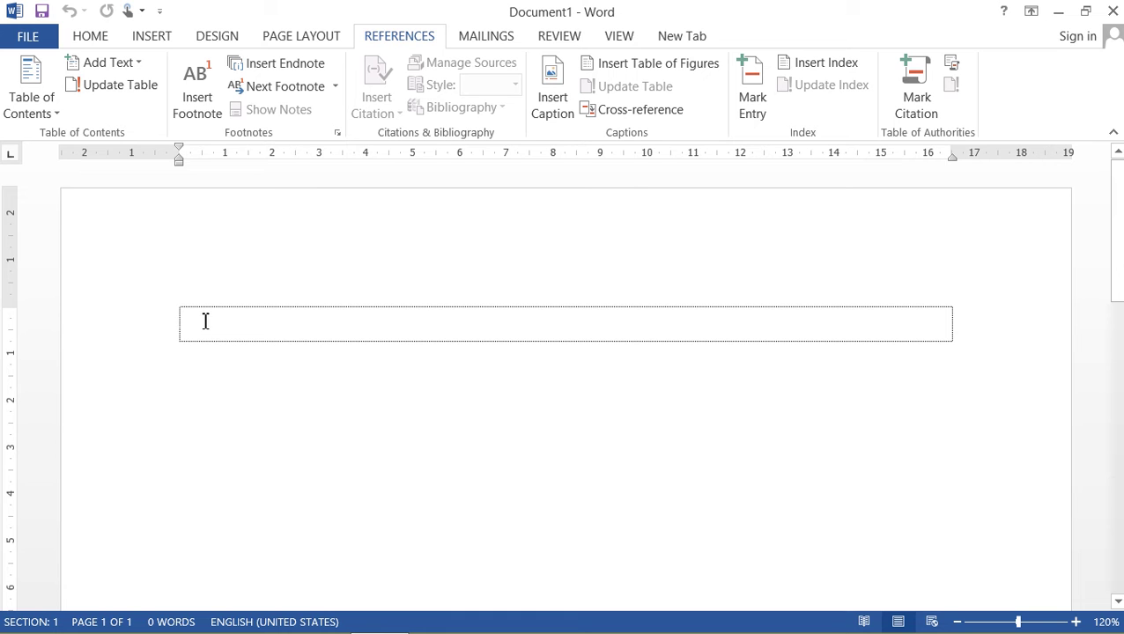
- Zoom the page out from 120% to 110%
{"action": "left_click", "coordinate": [959, 622]}
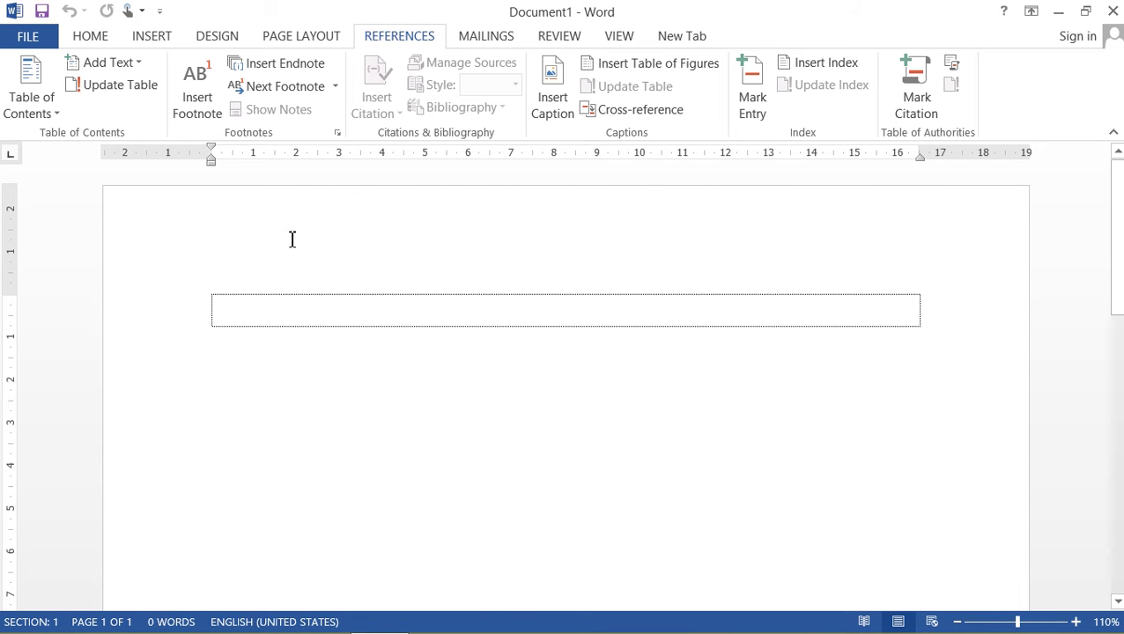
{"action": "scroll", "coordinate": [297, 263], "scroll_direction": "down", "scroll_amount": 2}
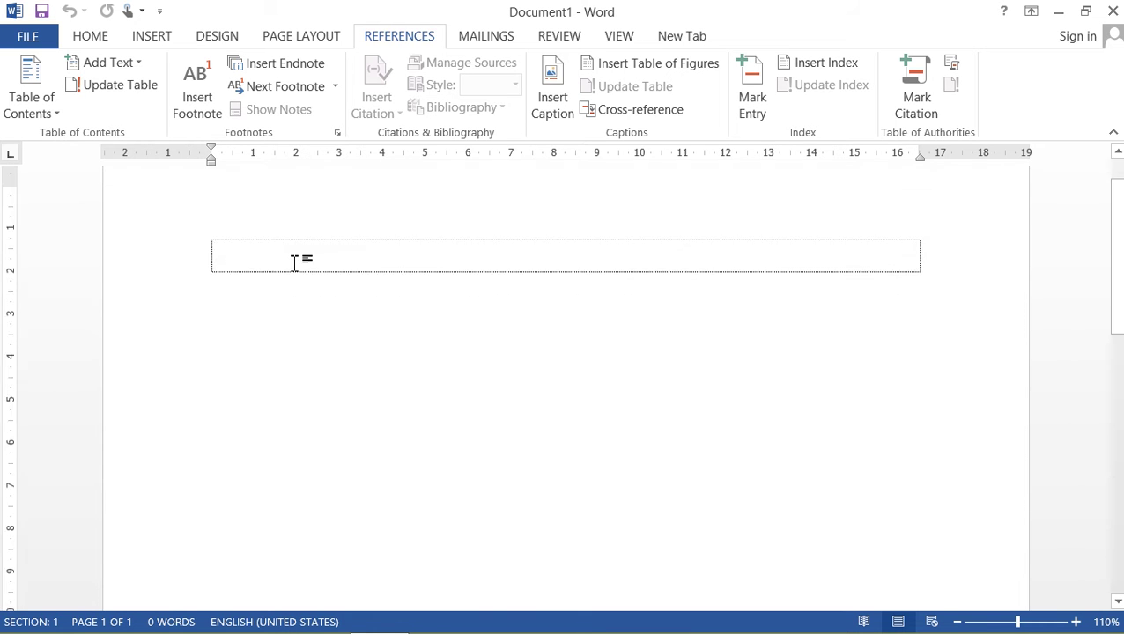
{"action": "scroll", "coordinate": [297, 262], "scroll_direction": "up", "scroll_amount": 2}
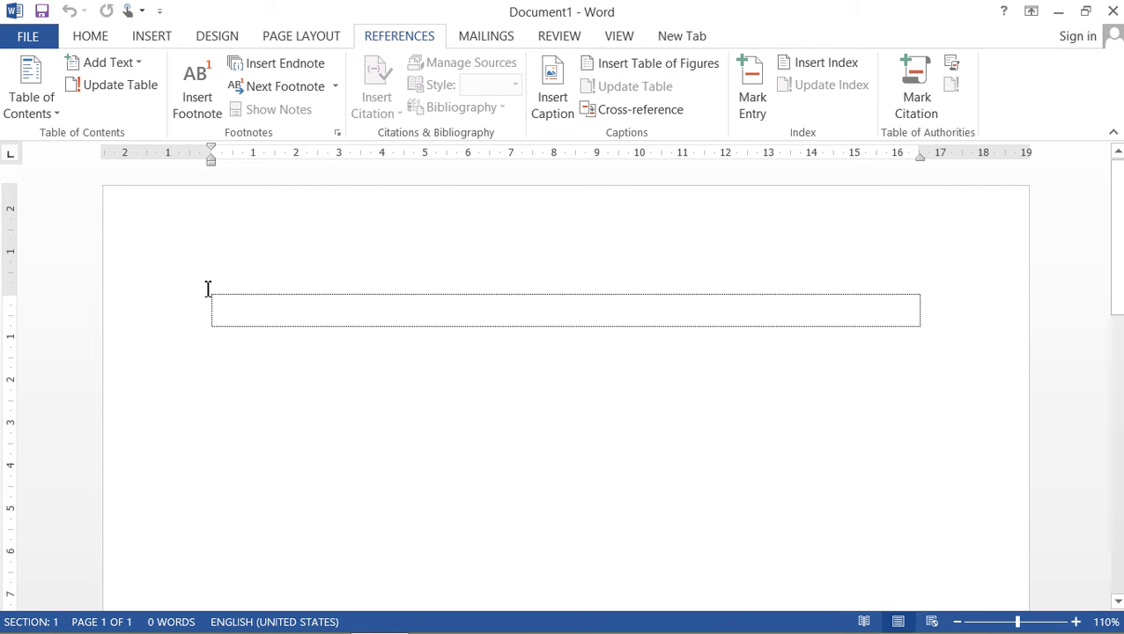
- Review the Page Layout margin presets, keeping Normal margins
{"action": "left_click", "coordinate": [300, 44]}
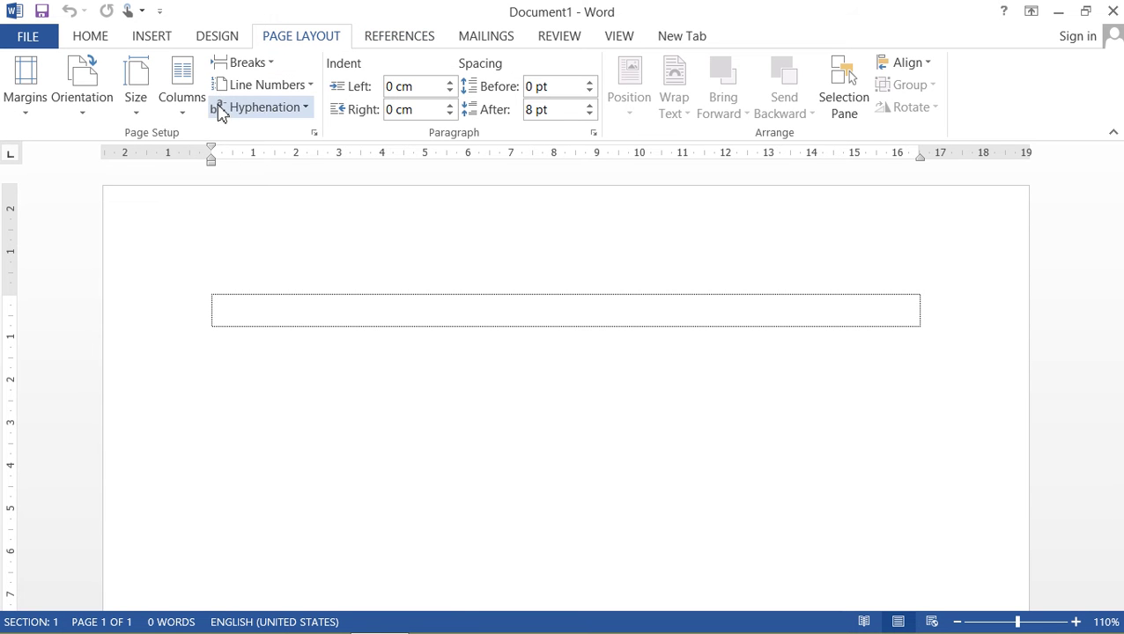
{"action": "left_click", "coordinate": [26, 95]}
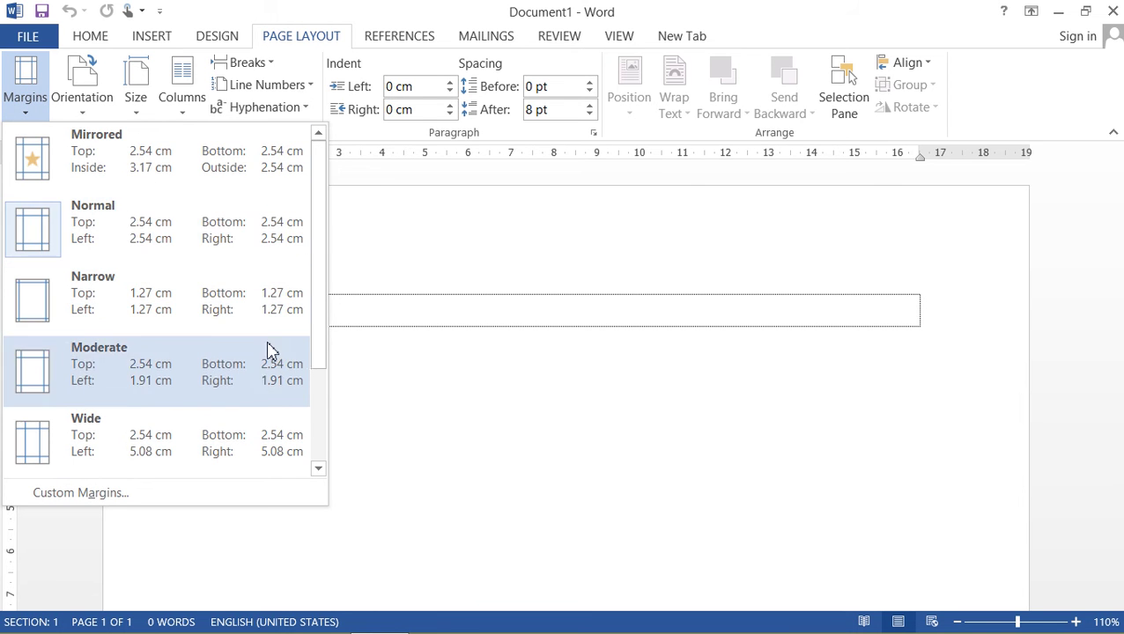
{"action": "left_click", "coordinate": [369, 322]}
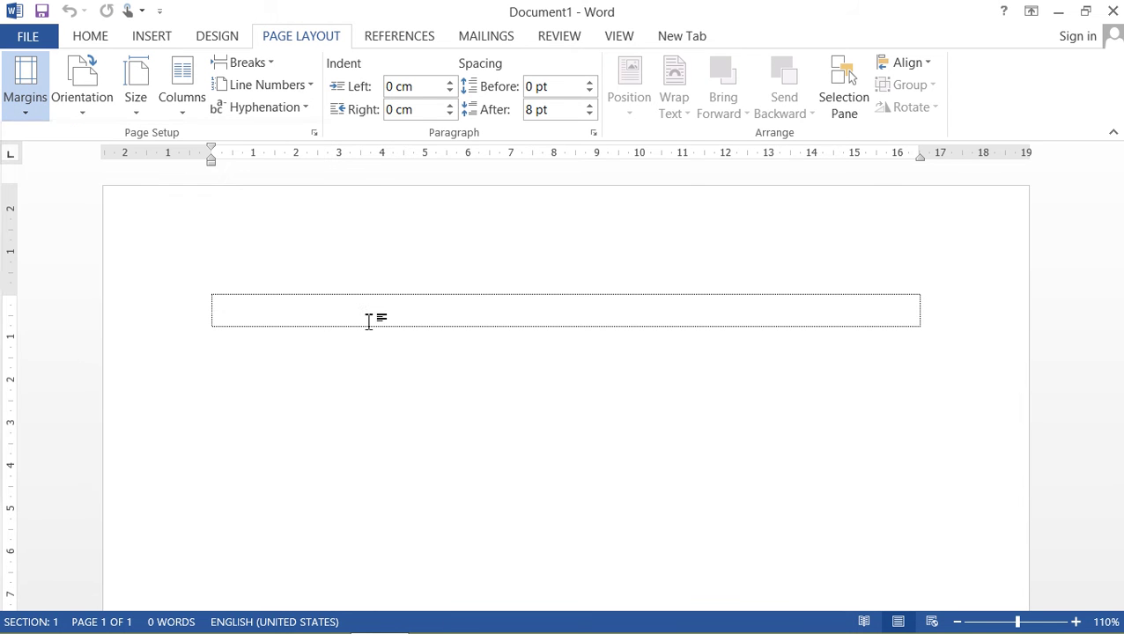
- Paste the =rand(10,20) formula into the document beside the text box
{"action": "left_click", "coordinate": [103, 305]}
{"action": "left_click", "coordinate": [220, 311]}
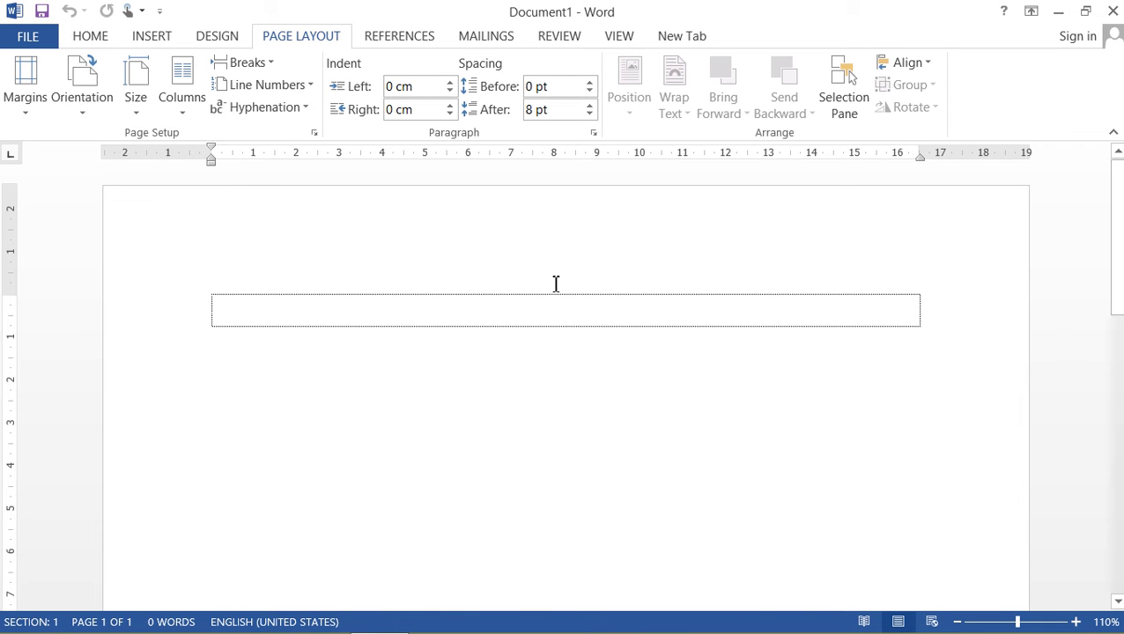
{"action": "type", "text": "=rand(10,20)"}
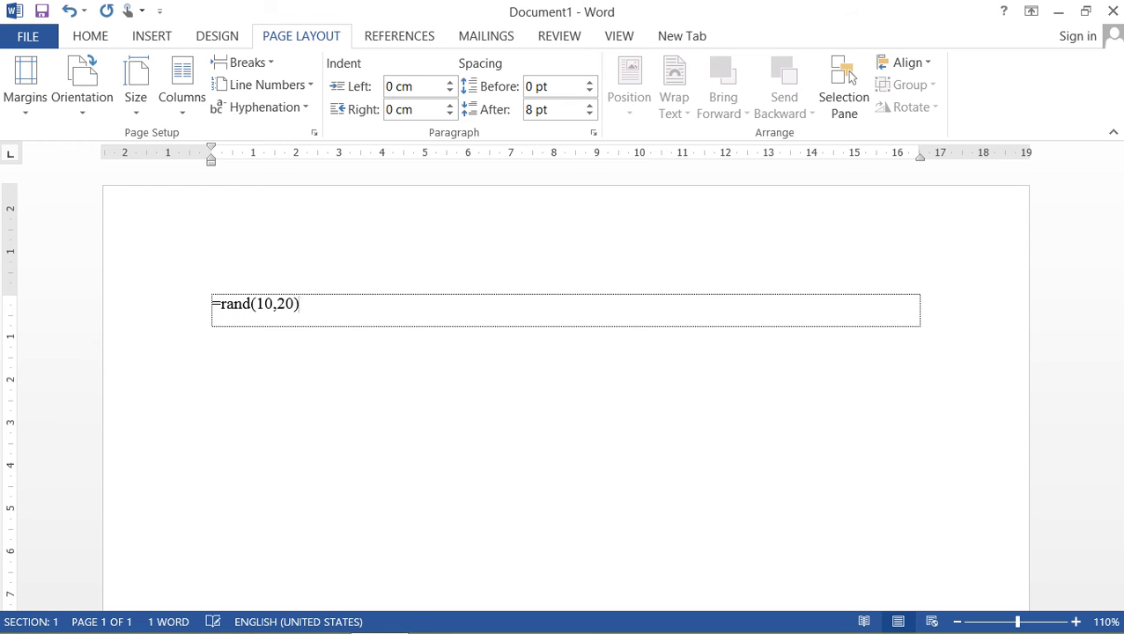
- Expand =rand(10,20) into sample paragraphs and enlarge the font size of all the text
{"action": "key", "text": "Return"}
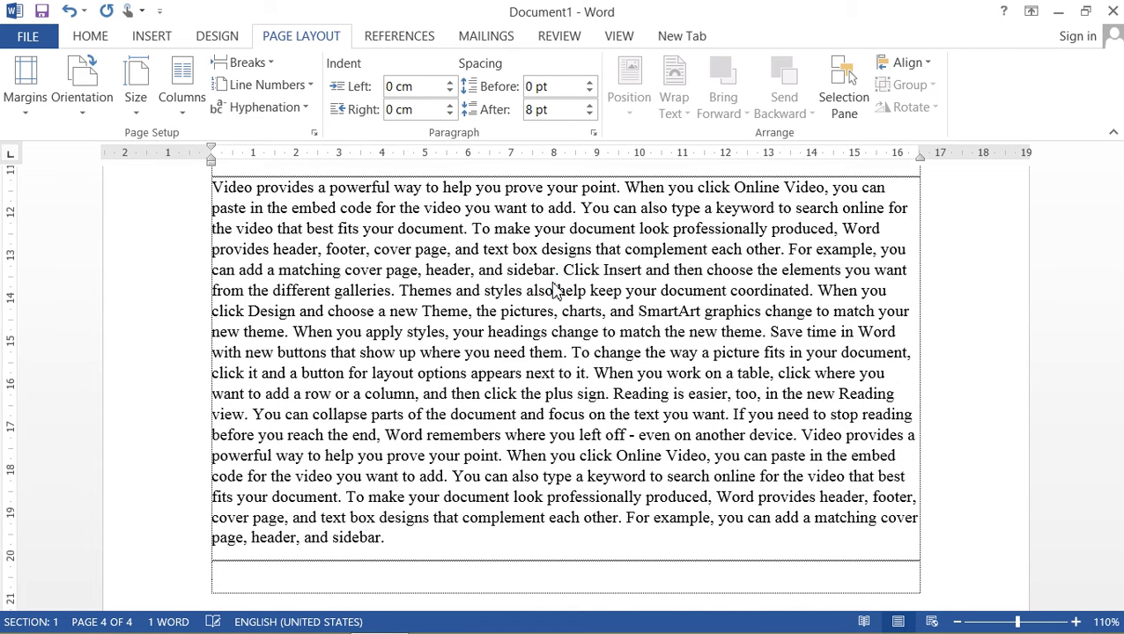
{"action": "key", "text": "ctrl+a"}
{"action": "key", "text": "ctrl+shift+period"}
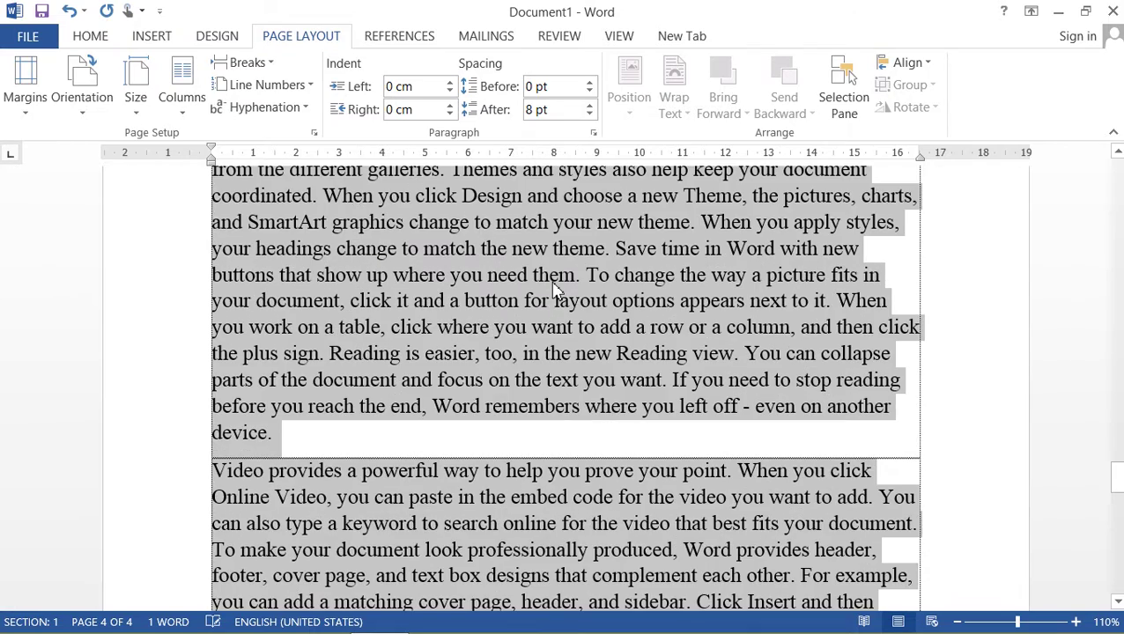
{"action": "key", "text": "ctrl+bracketleft"}
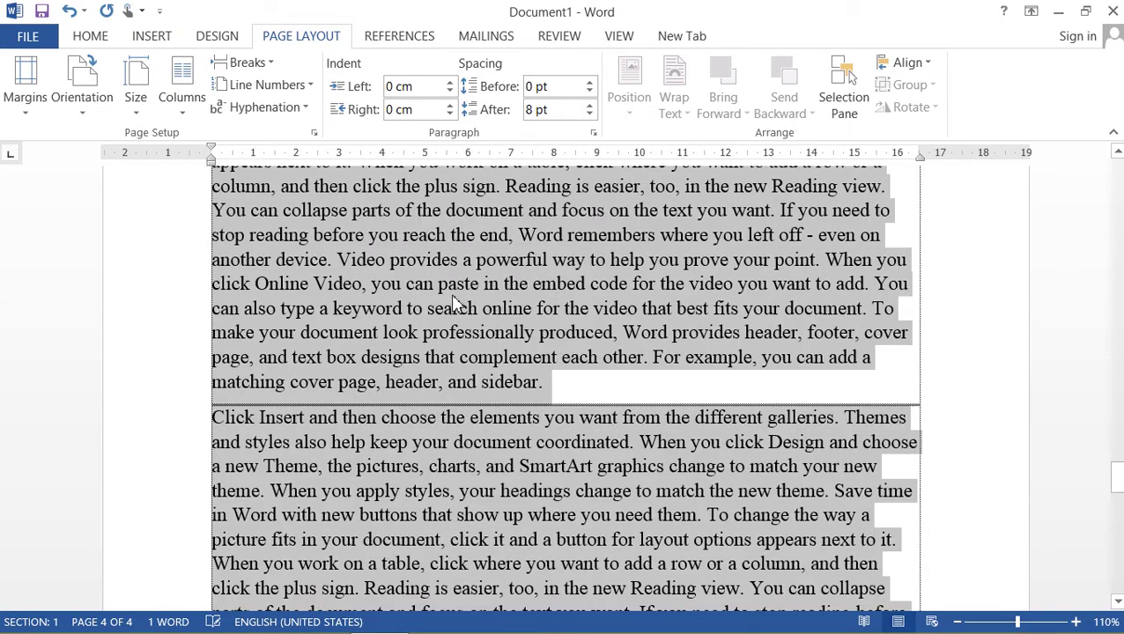
{"action": "left_click", "coordinate": [461, 300]}
{"action": "scroll", "coordinate": [311, 374], "scroll_direction": "up", "scroll_amount": 5}
{"action": "scroll", "coordinate": [311, 375], "scroll_direction": "up", "scroll_amount": 5}
{"action": "scroll", "coordinate": [310, 375], "scroll_direction": "up", "scroll_amount": 4}
{"action": "scroll", "coordinate": [311, 374], "scroll_direction": "up", "scroll_amount": 3}
{"action": "left_click_drag", "start_coordinate": [1118, 353], "coordinate": [1117, 170]}
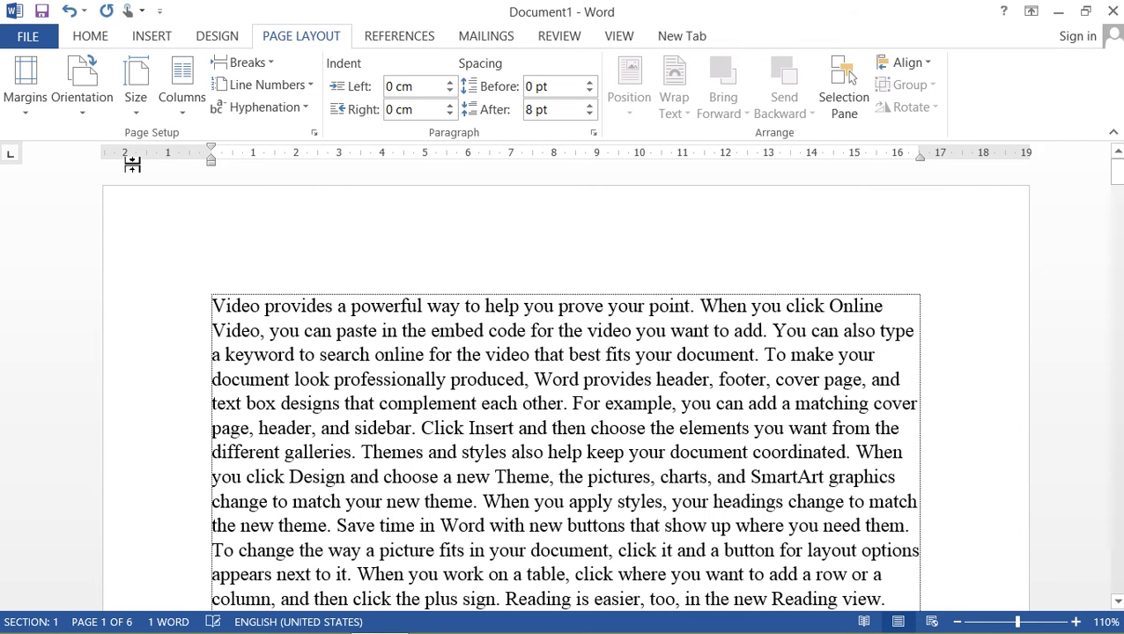
- In Page Setup, change the top margin from 2.54 cm to 2 cm
{"action": "left_click", "coordinate": [26, 104]}
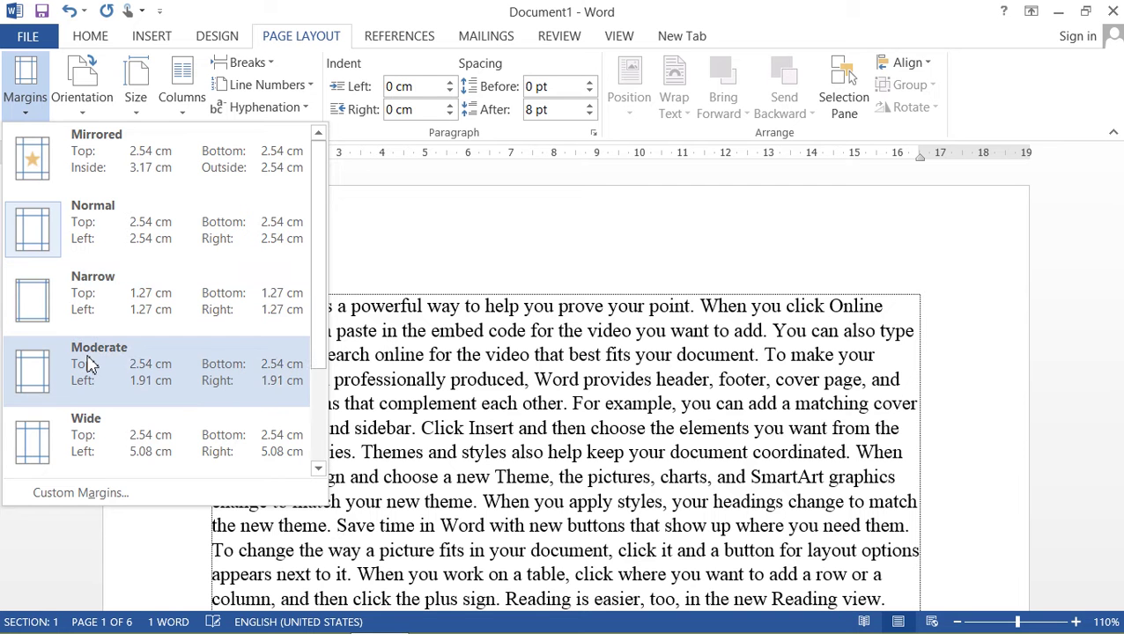
{"action": "left_click_drag", "start_coordinate": [319, 289], "coordinate": [304, 375]}
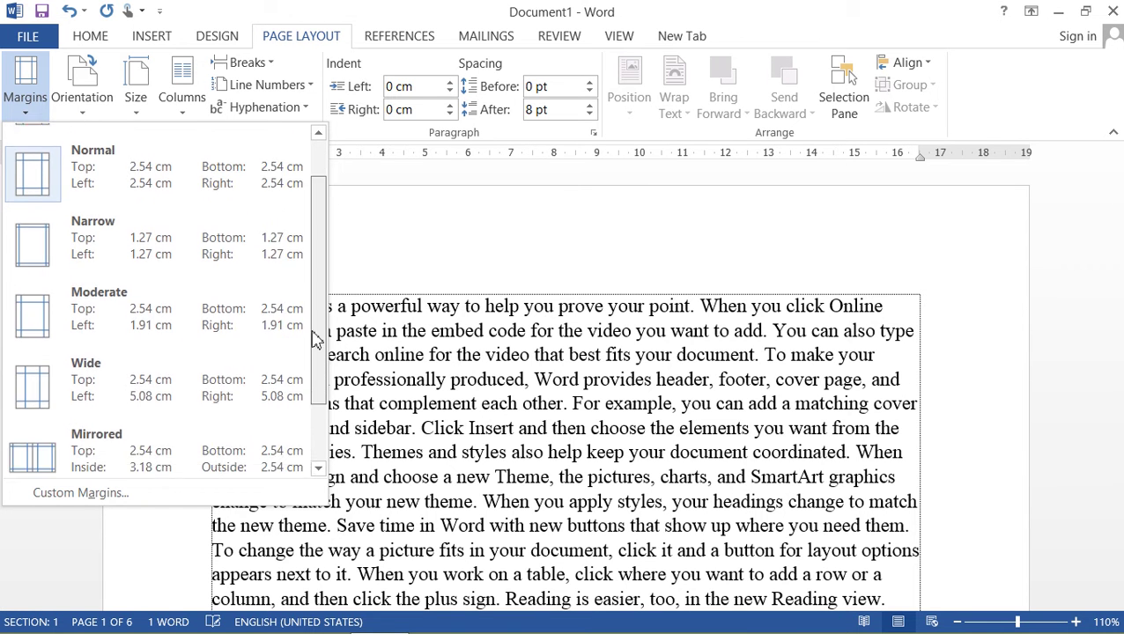
{"action": "key", "text": "Escape"}
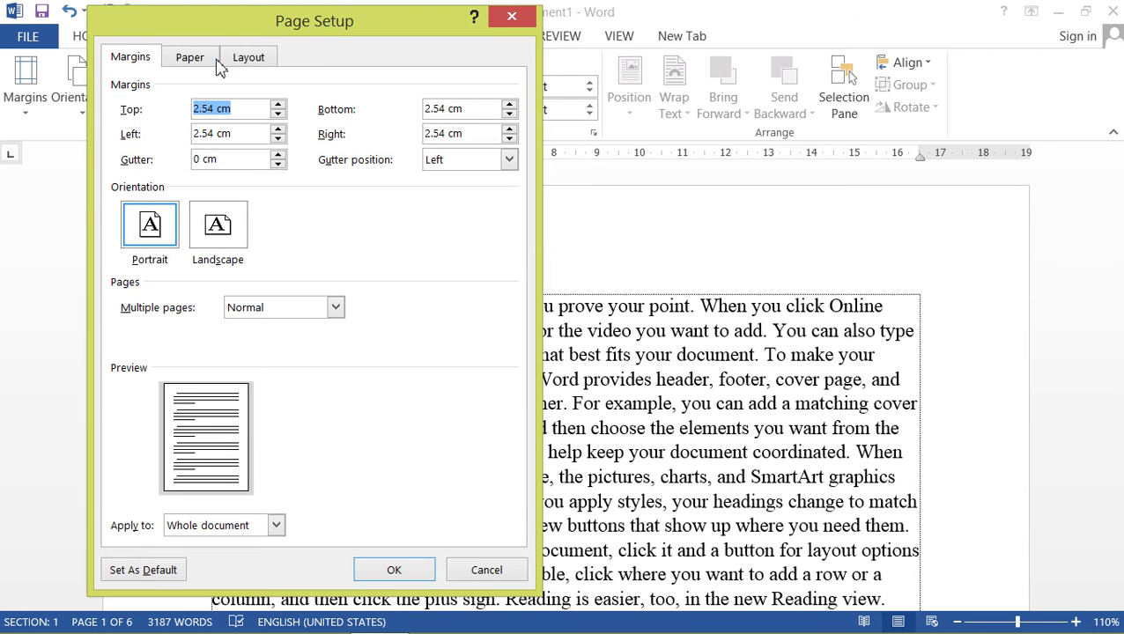
{"action": "left_click_drag", "start_coordinate": [224, 32], "coordinate": [234, 51]}
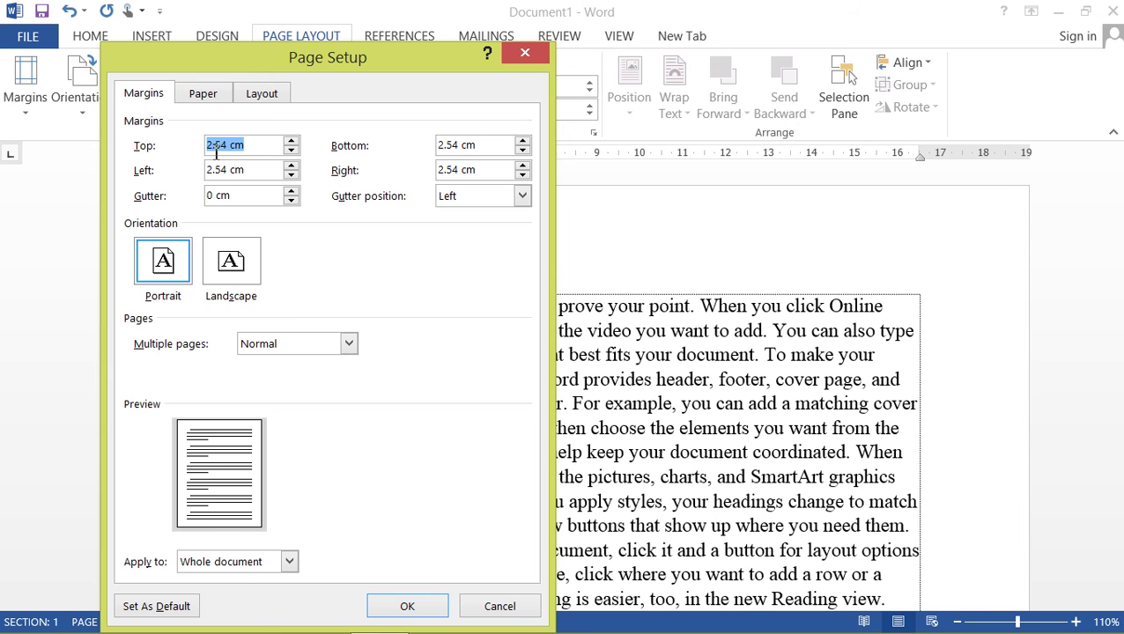
{"action": "left_click", "coordinate": [233, 148]}
{"action": "key", "text": "BackSpace"}
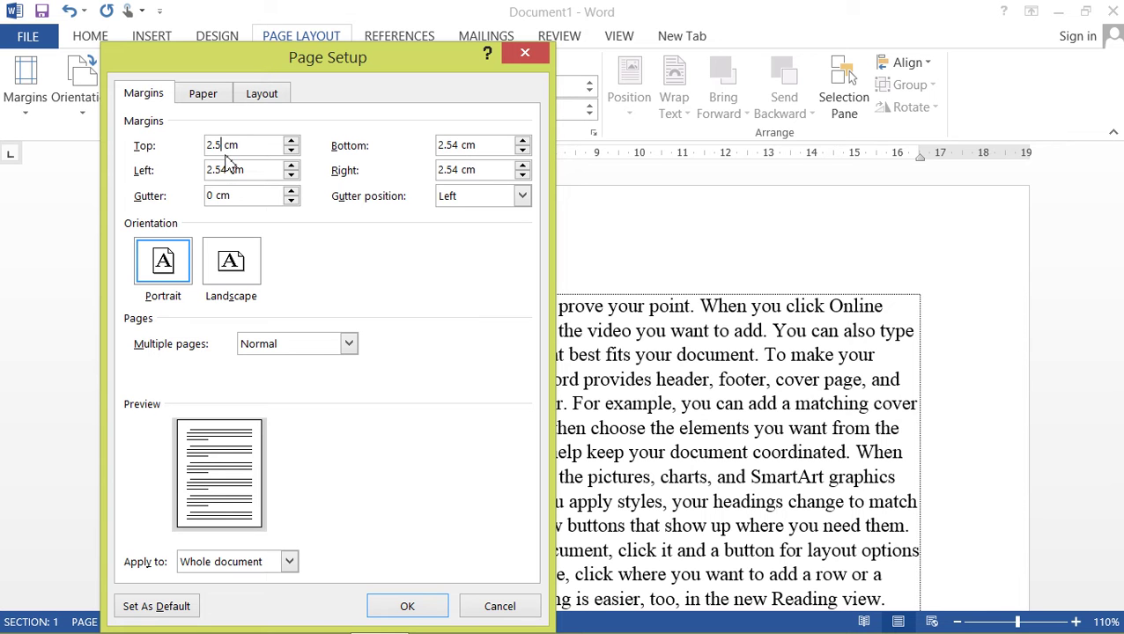
{"action": "key", "text": "BackSpace"}
{"action": "key", "text": "BackSpace"}
{"action": "left_click", "coordinate": [462, 148]}
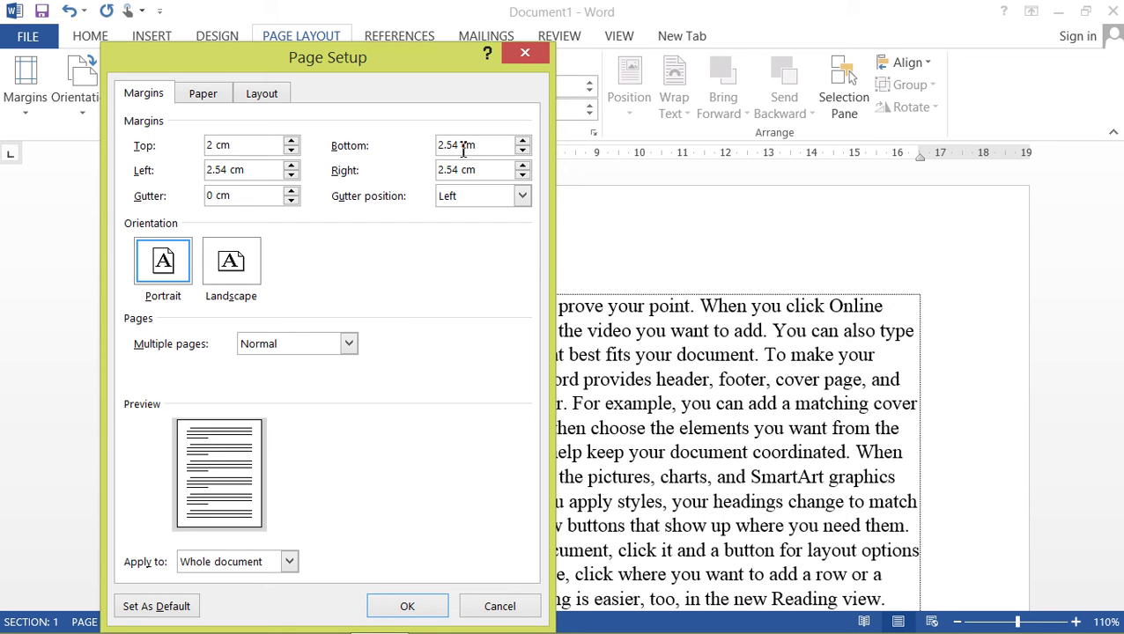
- Set the top and bottom margins to 2.5 cm
{"action": "key", "text": "BackSpace"}
{"action": "key", "text": "BackSpace"}
{"action": "key", "text": "BackSpace"}
{"action": "left_click", "coordinate": [293, 146]}
{"action": "left_click", "coordinate": [293, 146]}
{"action": "left_click", "coordinate": [294, 145]}
{"action": "left_click", "coordinate": [291, 141]}
{"action": "left_click", "coordinate": [524, 141]}
{"action": "left_click", "coordinate": [523, 141]}
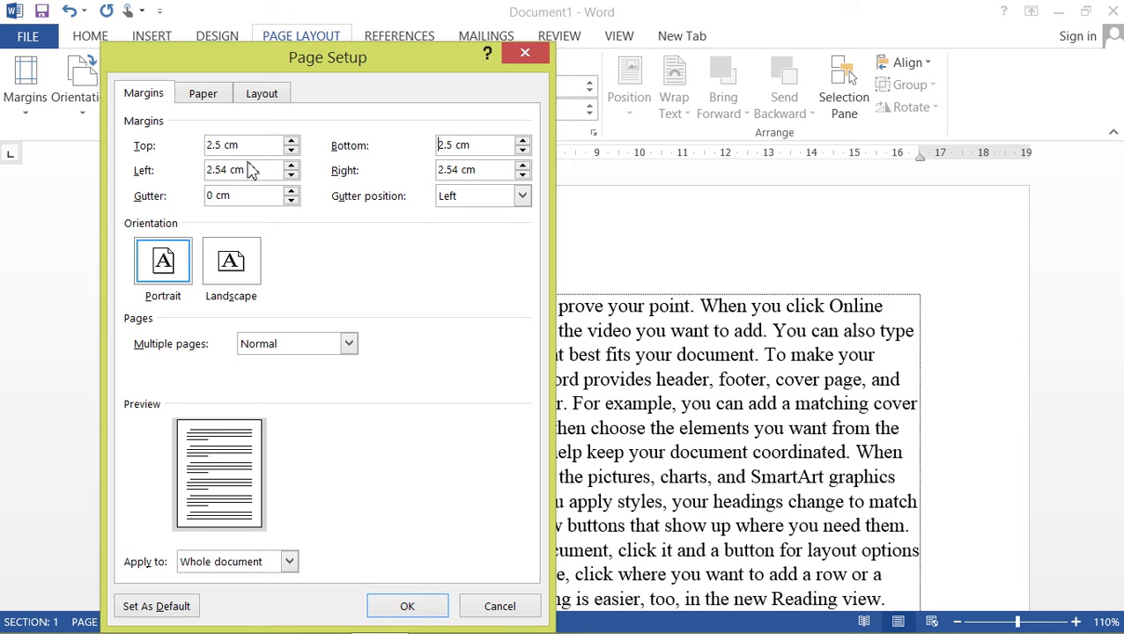
- Set the right margin to 2 cm and the left margin to 3 cm
{"action": "left_click", "coordinate": [522, 178]}
{"action": "left_click", "coordinate": [523, 179]}
{"action": "left_click", "coordinate": [522, 178]}
{"action": "left_click_drag", "start_coordinate": [228, 170], "coordinate": [206, 170]}
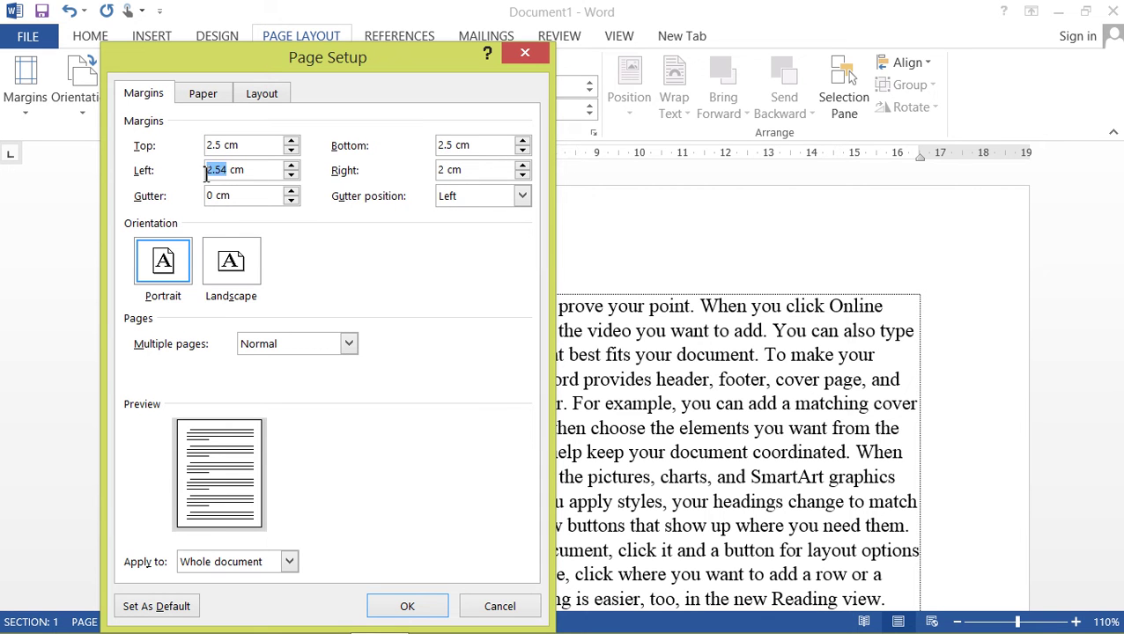
{"action": "type", "text": "3"}
{"action": "left_click_drag", "start_coordinate": [405, 74], "coordinate": [542, 50]}
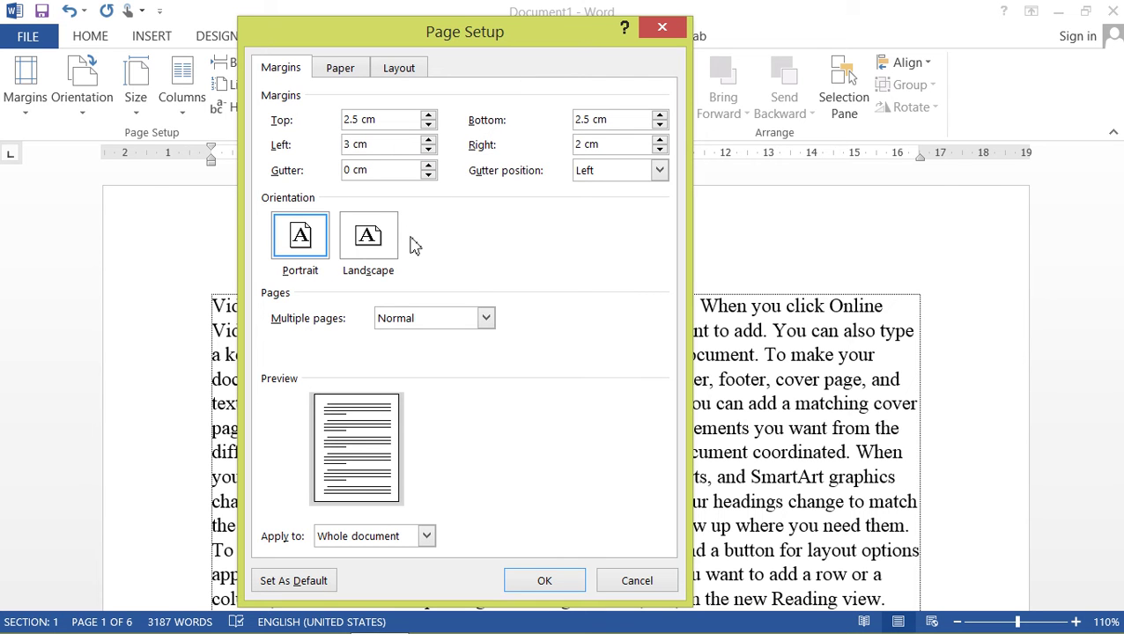
{"action": "left_click", "coordinate": [486, 320]}
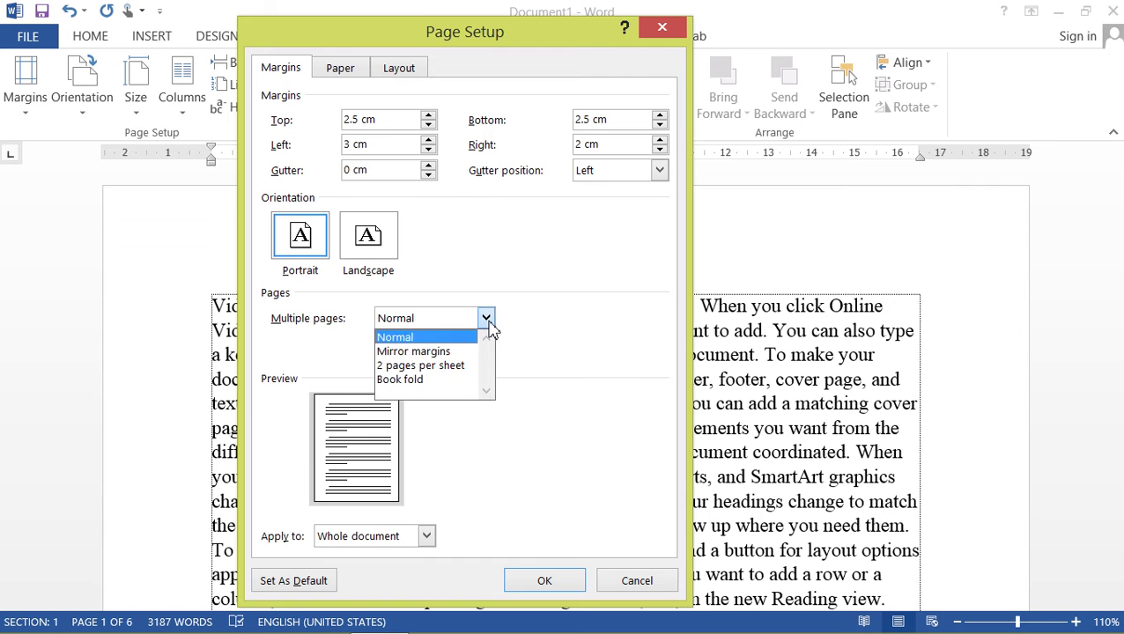
{"action": "left_click", "coordinate": [456, 353]}
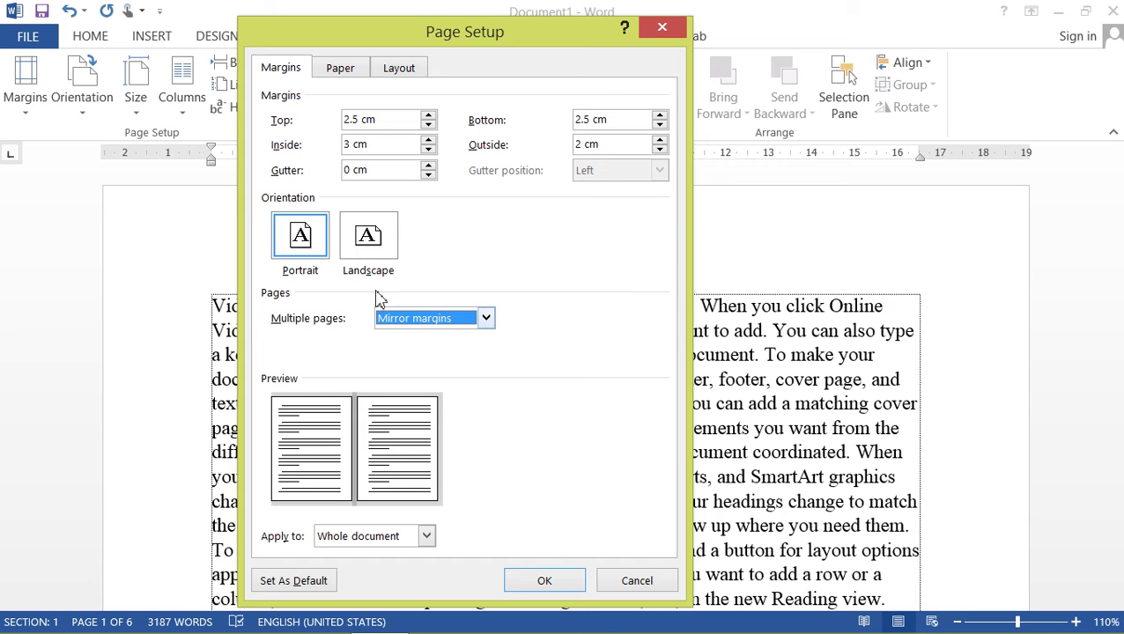
{"action": "left_click", "coordinate": [485, 322]}
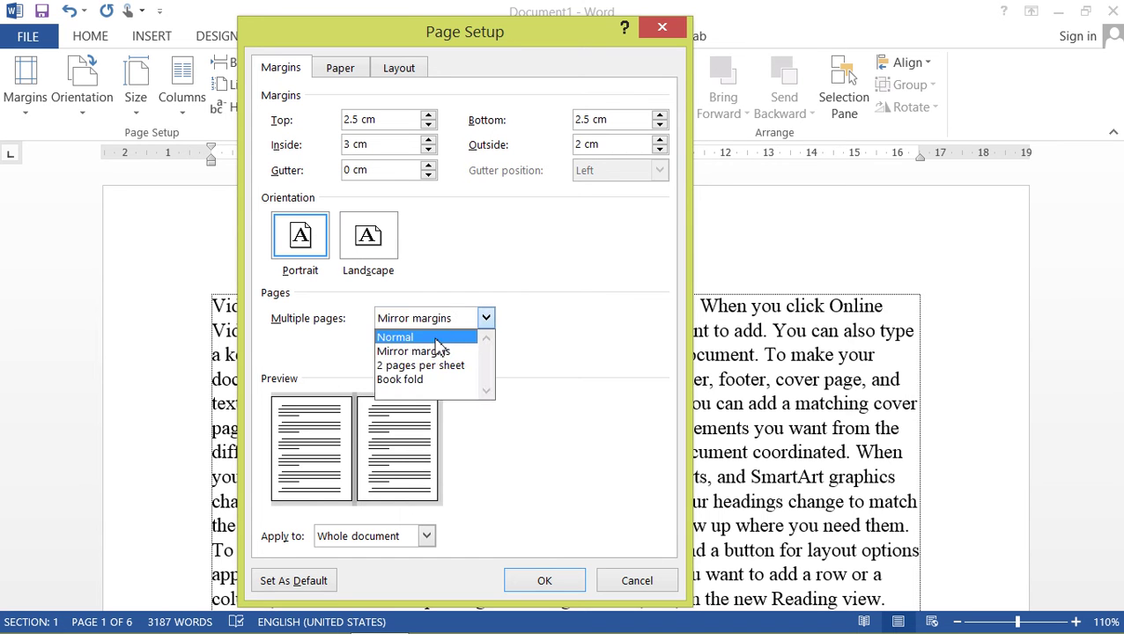
{"action": "left_click", "coordinate": [434, 336]}
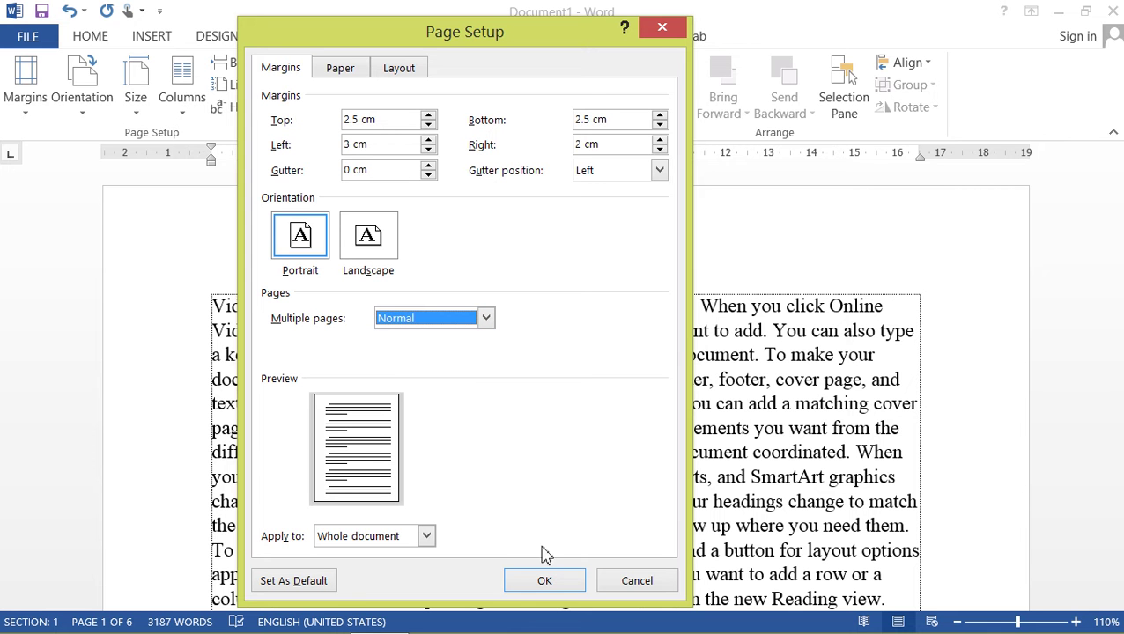
- Apply the new margins to the document and review the paper sizes, keeping Letter
{"action": "left_click", "coordinate": [541, 584]}
{"action": "scroll", "coordinate": [518, 529], "scroll_direction": "down", "scroll_amount": 1}
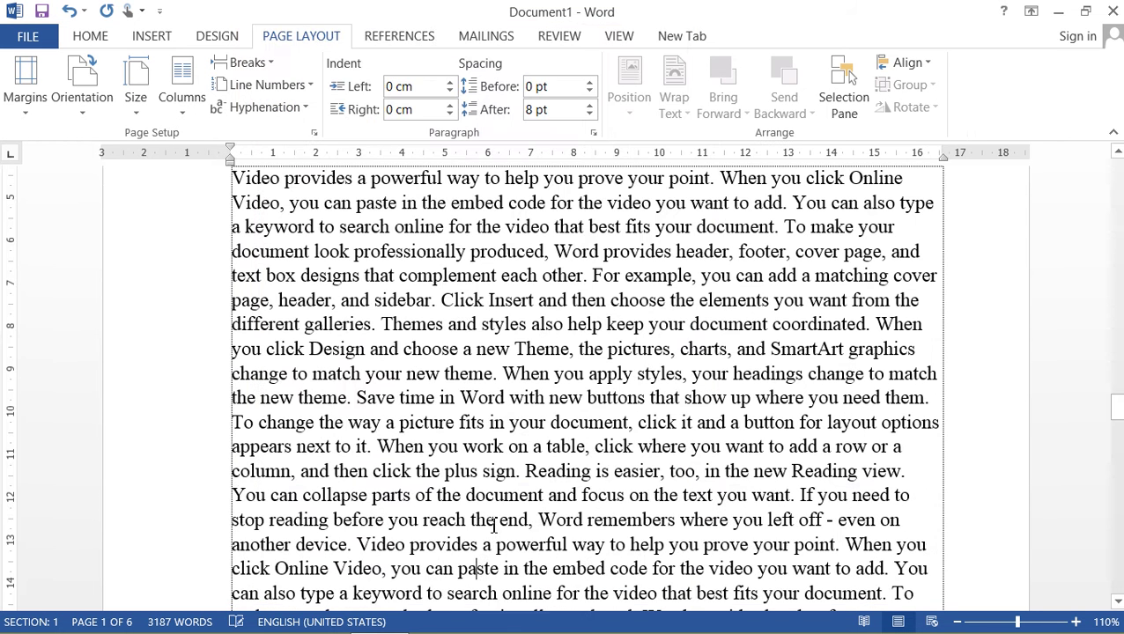
{"action": "scroll", "coordinate": [521, 473], "scroll_direction": "up", "scroll_amount": 4}
{"action": "scroll", "coordinate": [521, 473], "scroll_direction": "up", "scroll_amount": 2}
{"action": "scroll", "coordinate": [520, 473], "scroll_direction": "up", "scroll_amount": 3}
{"action": "scroll", "coordinate": [521, 474], "scroll_direction": "up", "scroll_amount": 4}
{"action": "scroll", "coordinate": [521, 473], "scroll_direction": "up", "scroll_amount": 2}
{"action": "scroll", "coordinate": [520, 473], "scroll_direction": "up", "scroll_amount": 3}
{"action": "scroll", "coordinate": [521, 473], "scroll_direction": "up", "scroll_amount": 3}
{"action": "scroll", "coordinate": [521, 473], "scroll_direction": "up", "scroll_amount": 2}
{"action": "scroll", "coordinate": [521, 473], "scroll_direction": "up", "scroll_amount": 5}
{"action": "scroll", "coordinate": [511, 467], "scroll_direction": "up", "scroll_amount": 5}
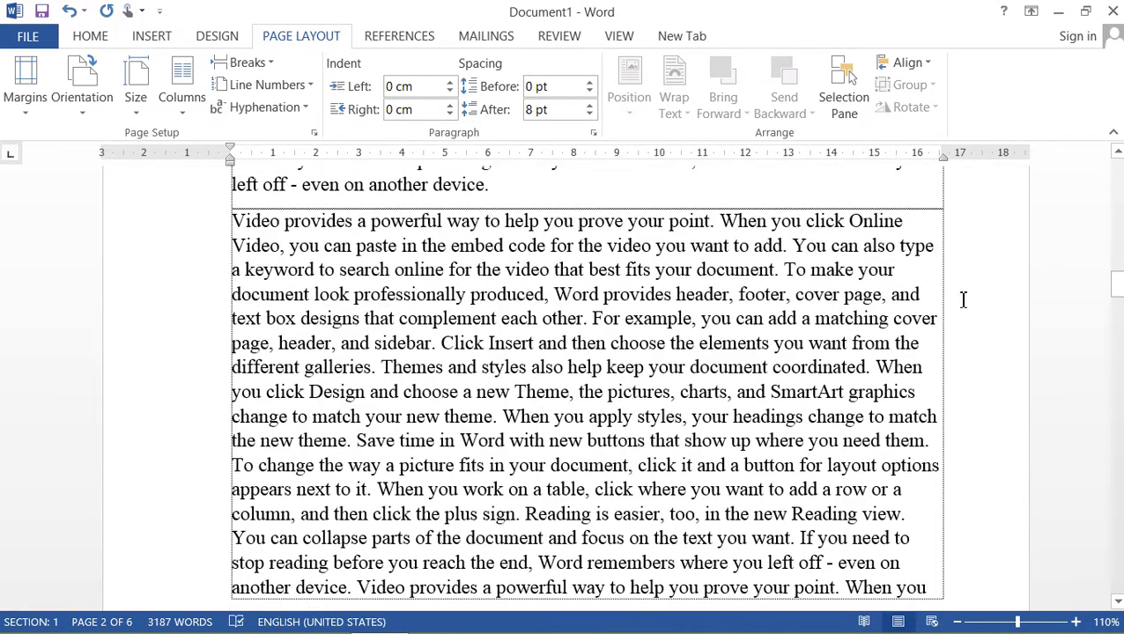
{"action": "left_click_drag", "start_coordinate": [1111, 290], "coordinate": [1115, 282]}
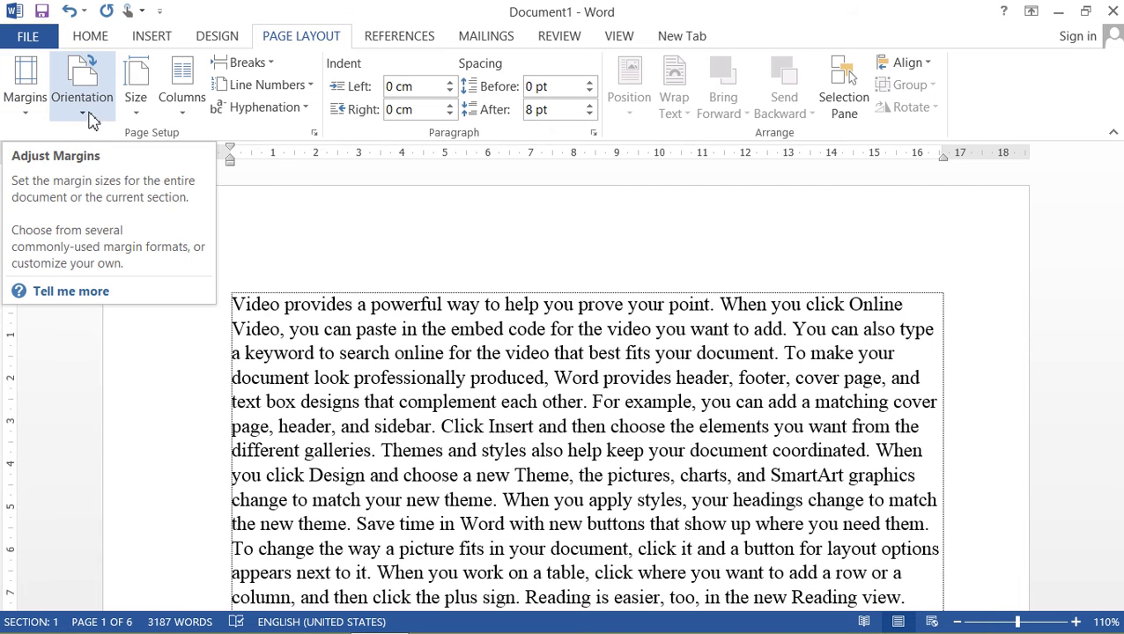
{"action": "left_click", "coordinate": [138, 113]}
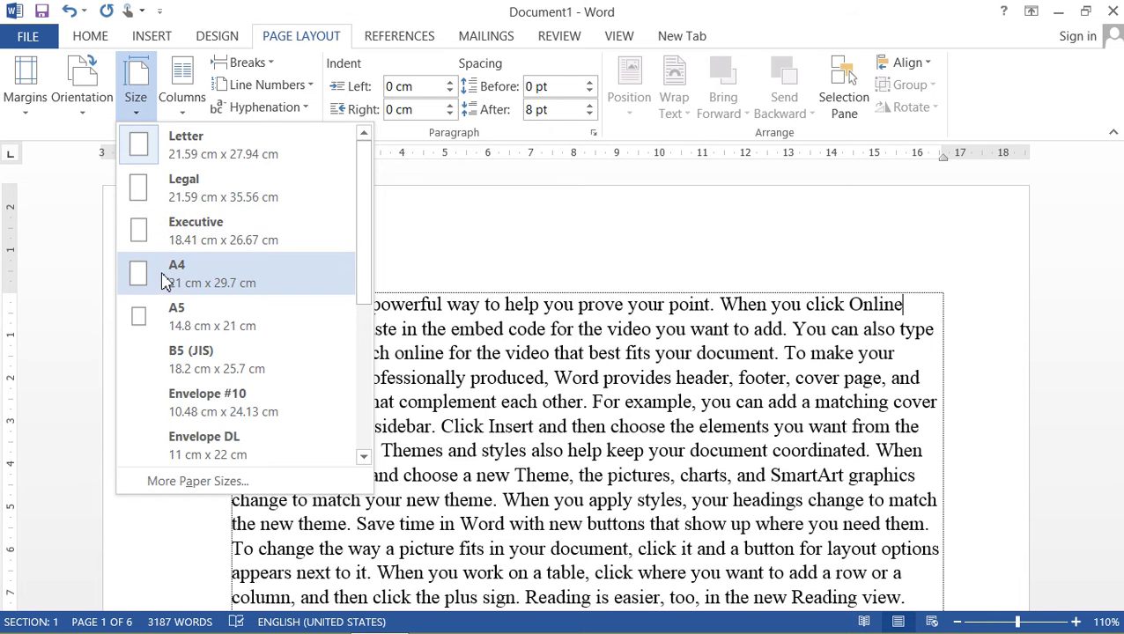
- Set the paper size to A4 and scroll through the reflowed six pages
{"action": "left_click", "coordinate": [166, 280]}
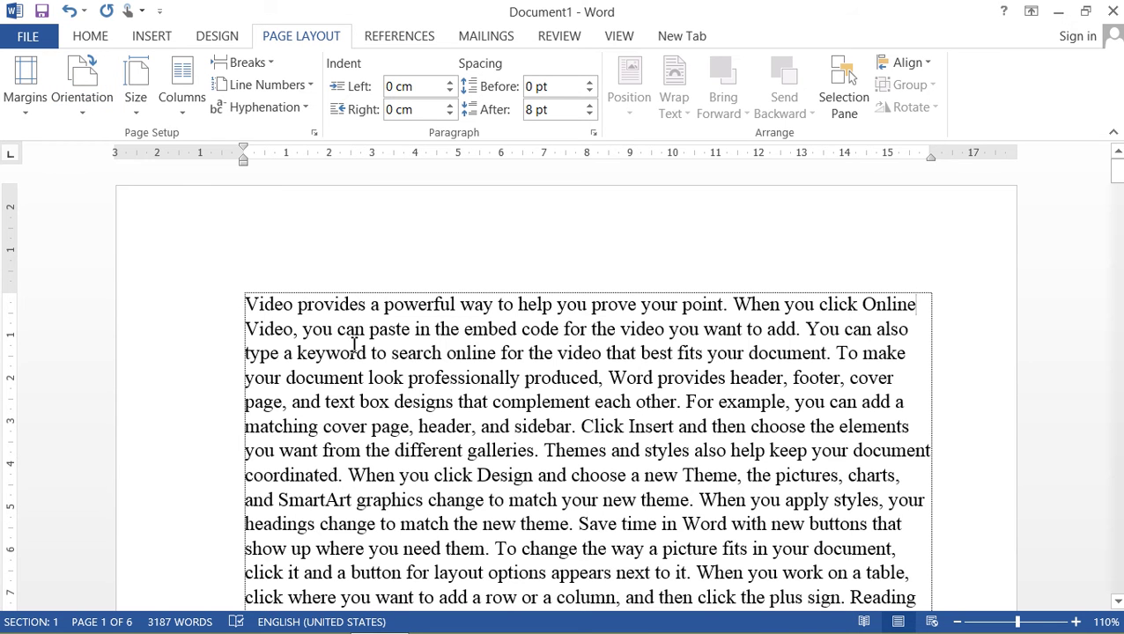
{"action": "scroll", "coordinate": [356, 344], "scroll_direction": "down", "scroll_amount": 5}
{"action": "scroll", "coordinate": [356, 343], "scroll_direction": "up", "scroll_amount": 4}
{"action": "scroll", "coordinate": [356, 344], "scroll_direction": "down", "scroll_amount": 2}
{"action": "scroll", "coordinate": [356, 344], "scroll_direction": "down", "scroll_amount": 4}
{"action": "scroll", "coordinate": [356, 343], "scroll_direction": "down", "scroll_amount": 3}
{"action": "scroll", "coordinate": [356, 344], "scroll_direction": "down", "scroll_amount": 1}
{"action": "scroll", "coordinate": [356, 341], "scroll_direction": "up", "scroll_amount": 3}
{"action": "scroll", "coordinate": [356, 340], "scroll_direction": "up", "scroll_amount": 3}
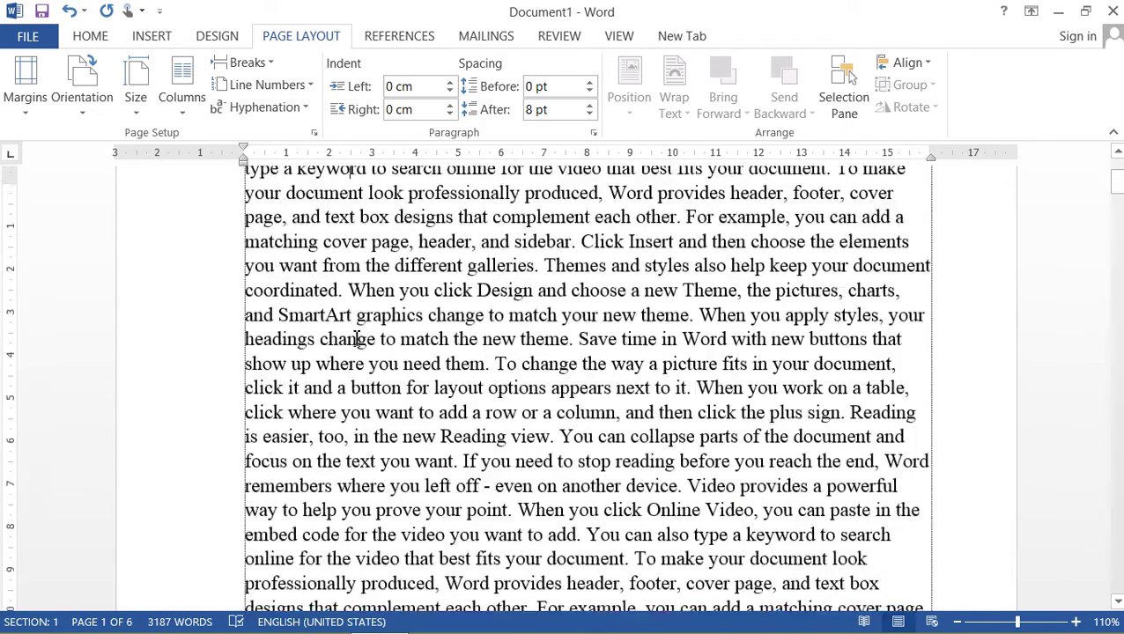
{"action": "scroll", "coordinate": [356, 341], "scroll_direction": "up", "scroll_amount": 3}
{"action": "scroll", "coordinate": [355, 341], "scroll_direction": "up", "scroll_amount": 1}
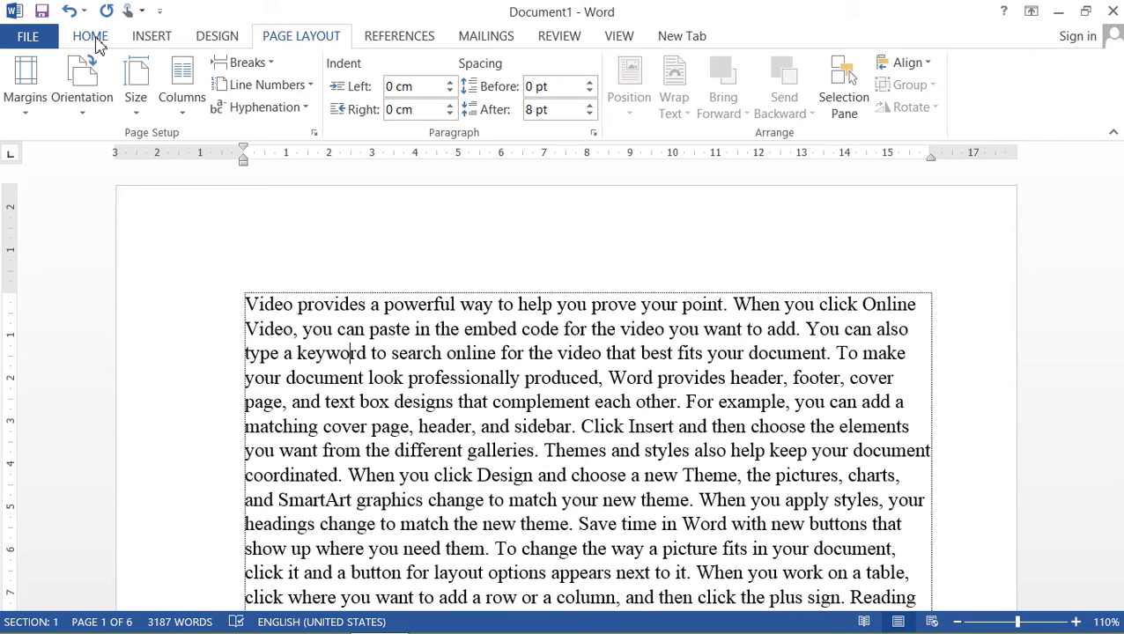
- Select all the text and set it to 12 pt, keeping Times New Roman
{"action": "left_click", "coordinate": [91, 37]}
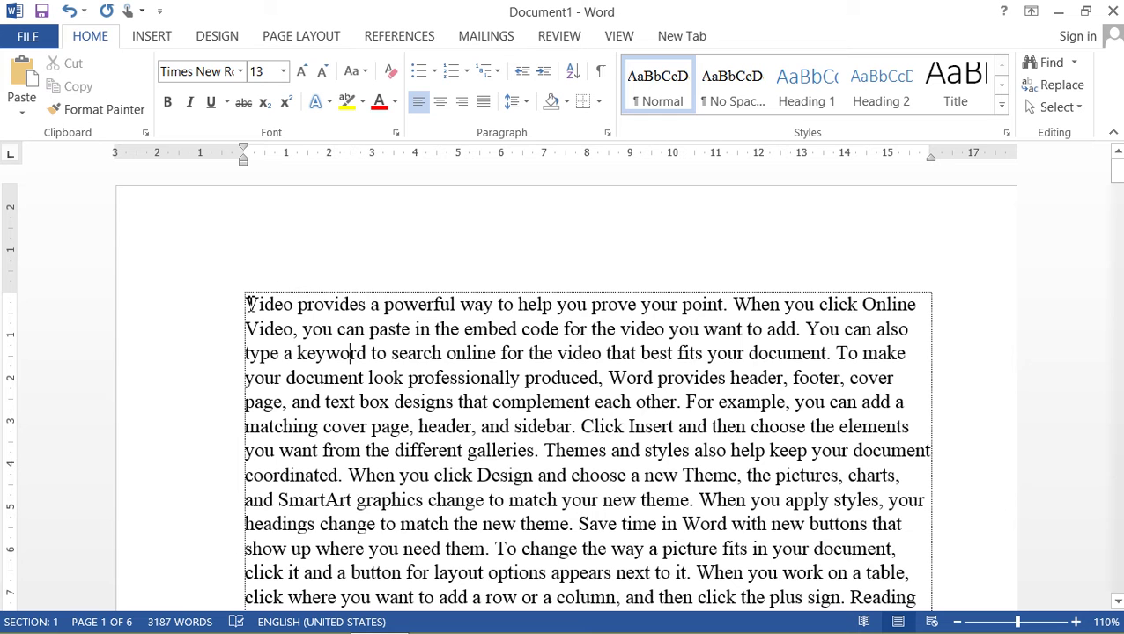
{"action": "left_click_drag", "start_coordinate": [249, 307], "coordinate": [247, 379]}
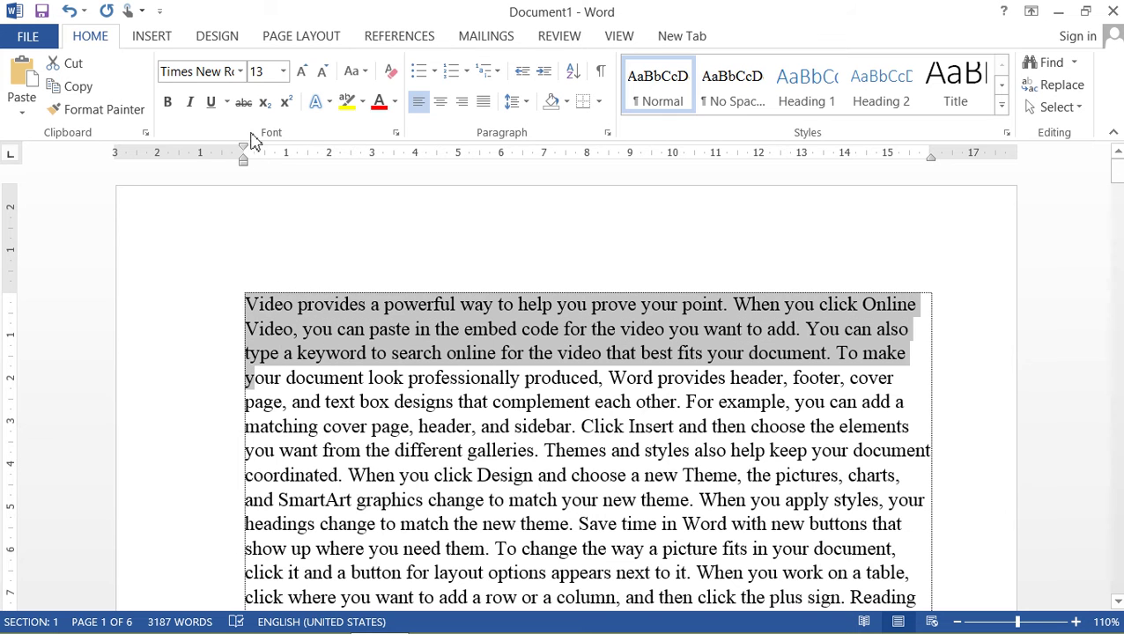
{"action": "left_click", "coordinate": [283, 309]}
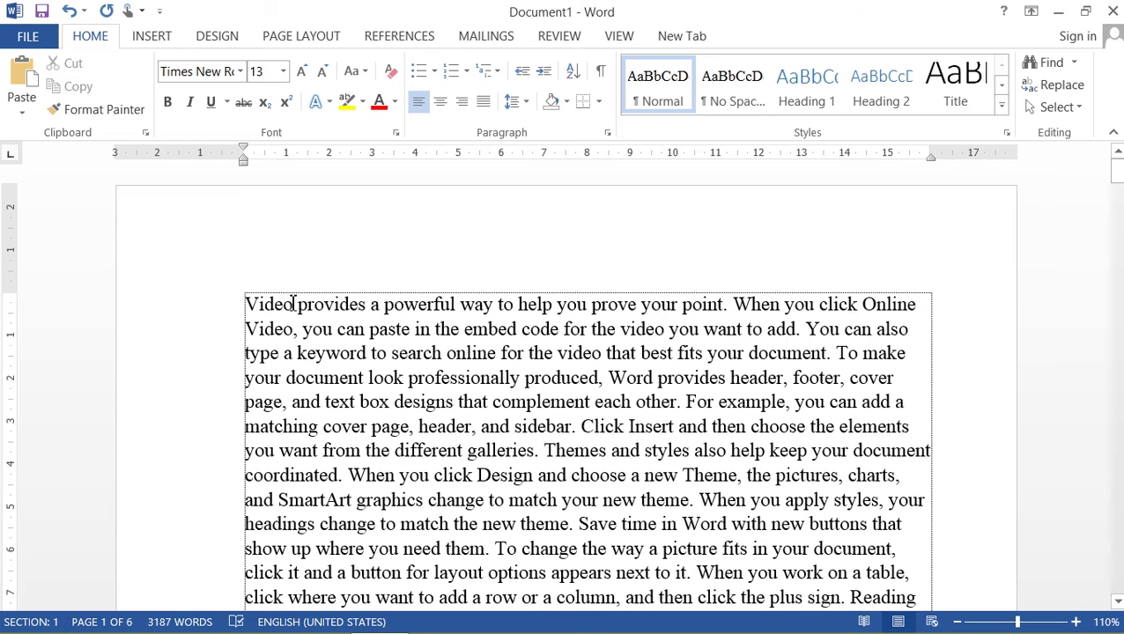
{"action": "key", "text": "ctrl+a"}
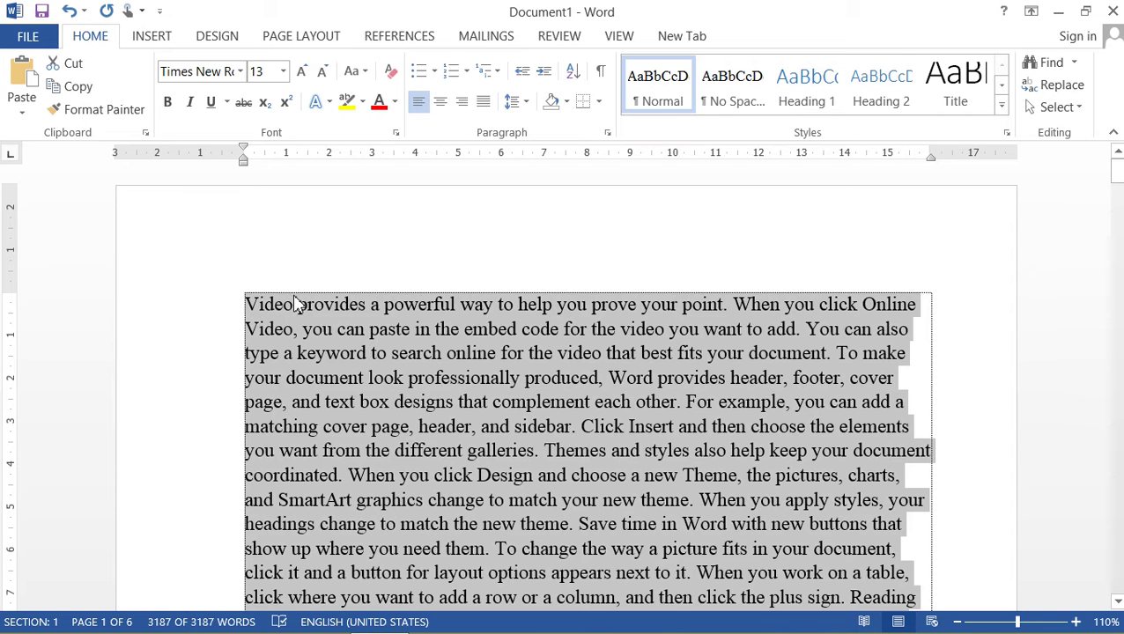
{"action": "left_click", "coordinate": [240, 72]}
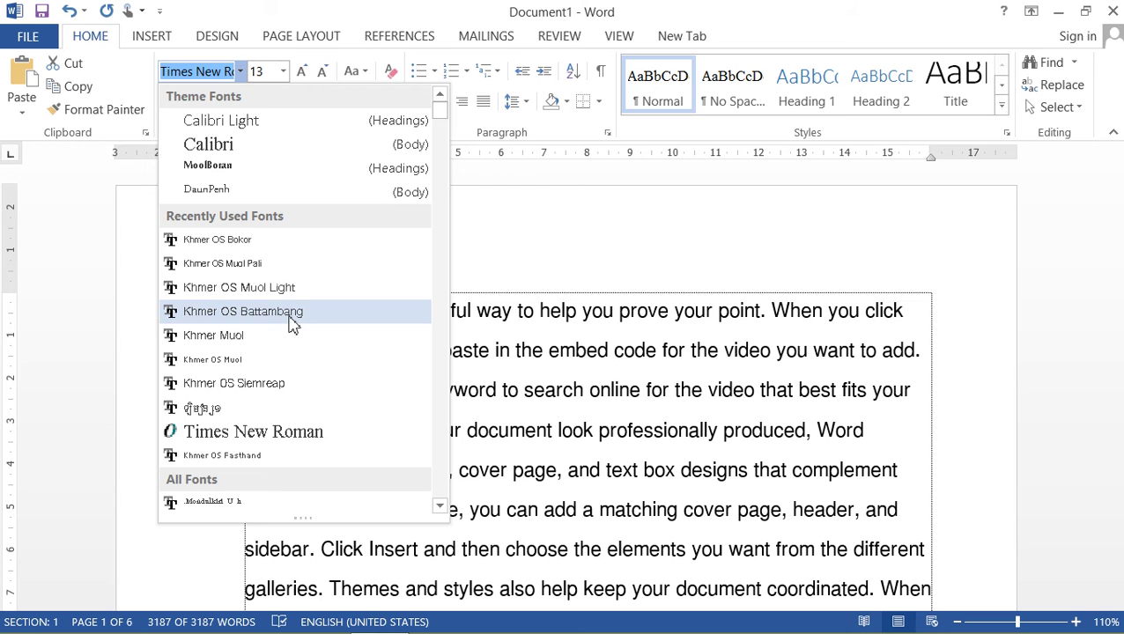
{"action": "left_click", "coordinate": [284, 72]}
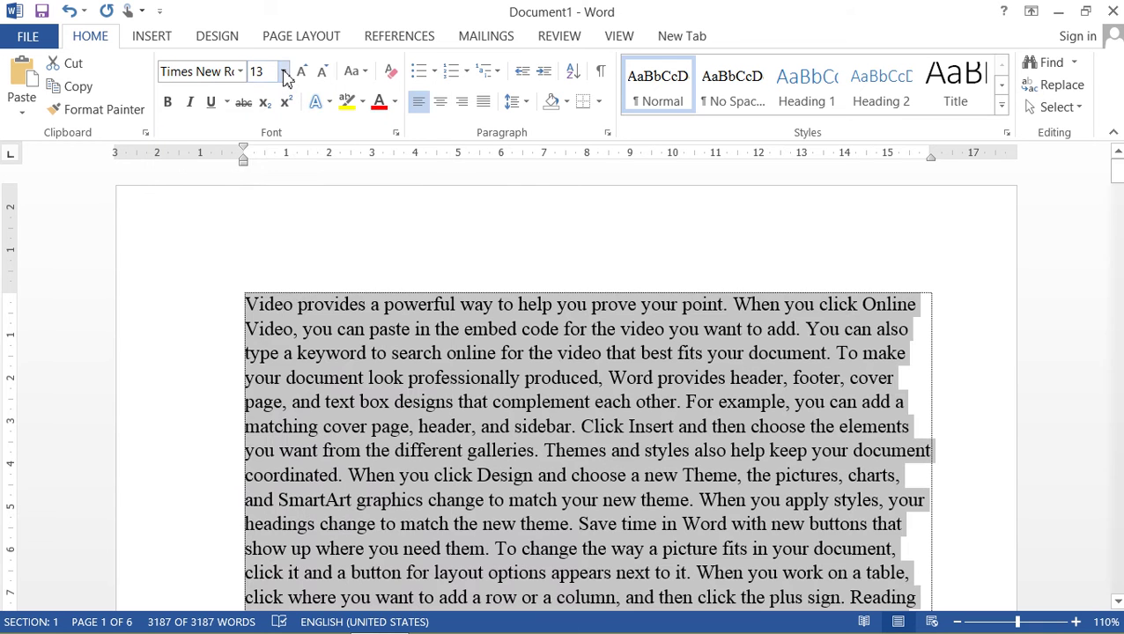
{"action": "left_click", "coordinate": [283, 72]}
{"action": "left_click", "coordinate": [257, 154]}
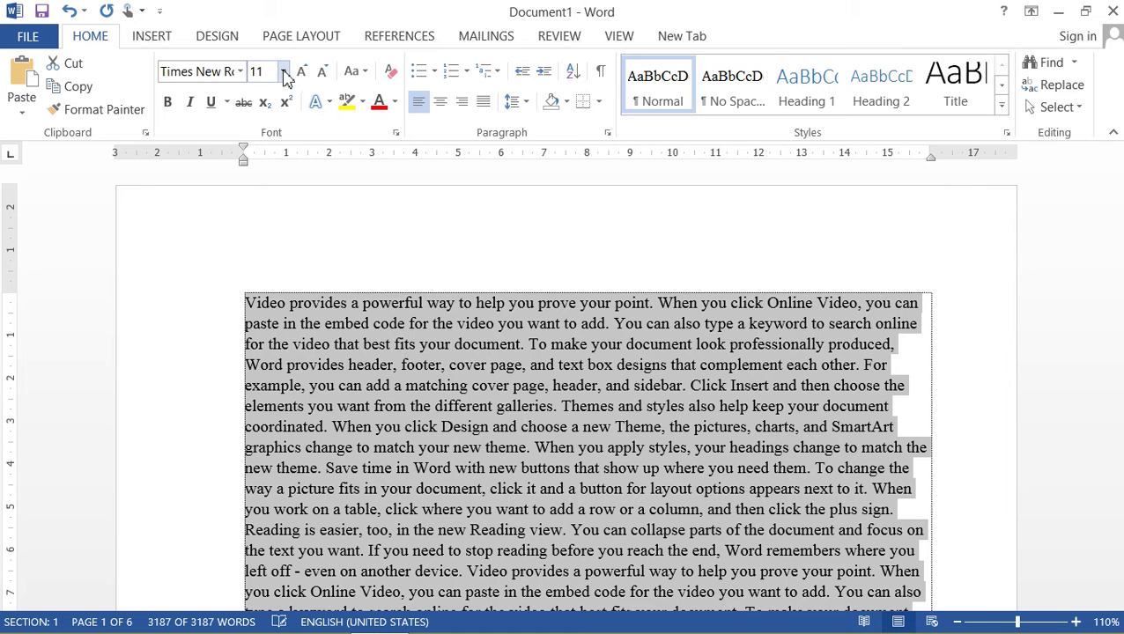
{"action": "left_click", "coordinate": [283, 72]}
{"action": "left_click", "coordinate": [261, 172]}
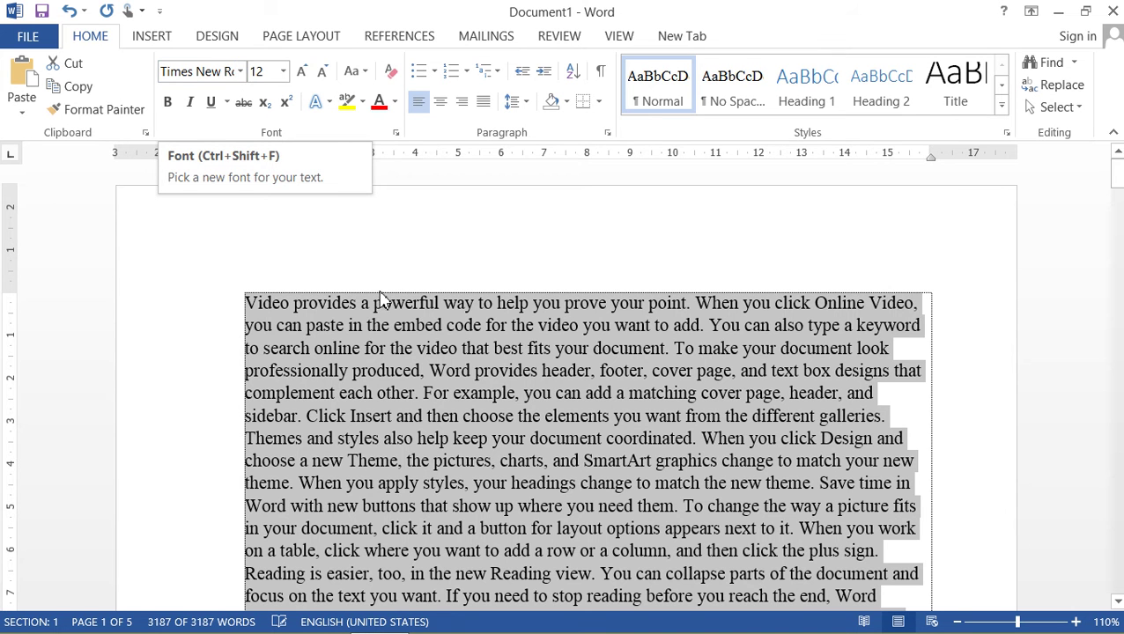
{"action": "left_click", "coordinate": [350, 305]}
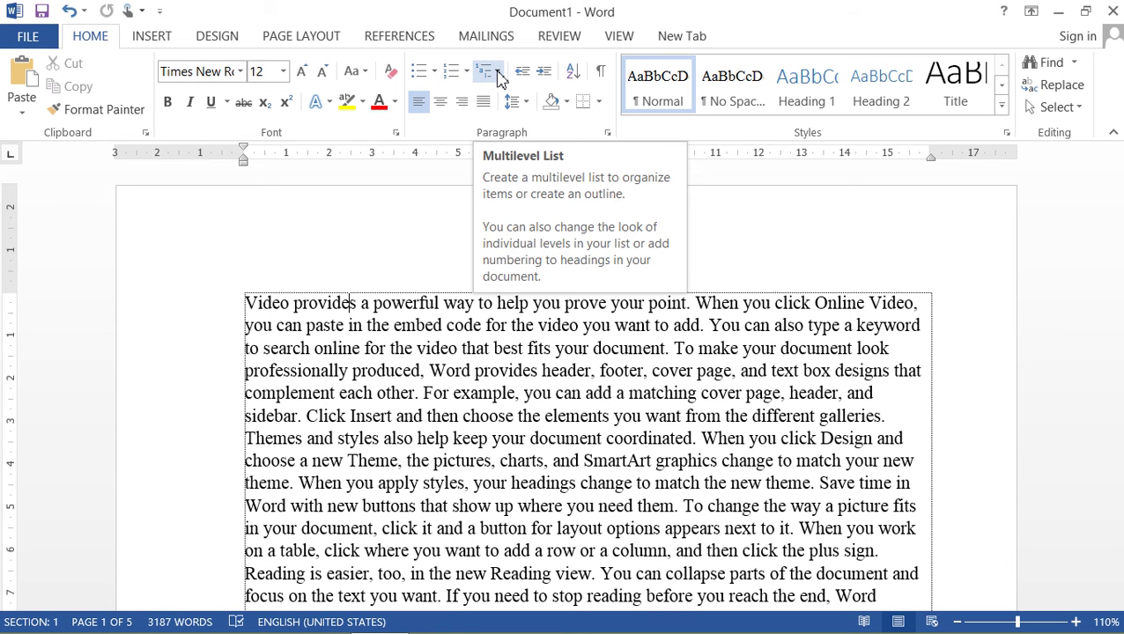
{"action": "left_click", "coordinate": [499, 78]}
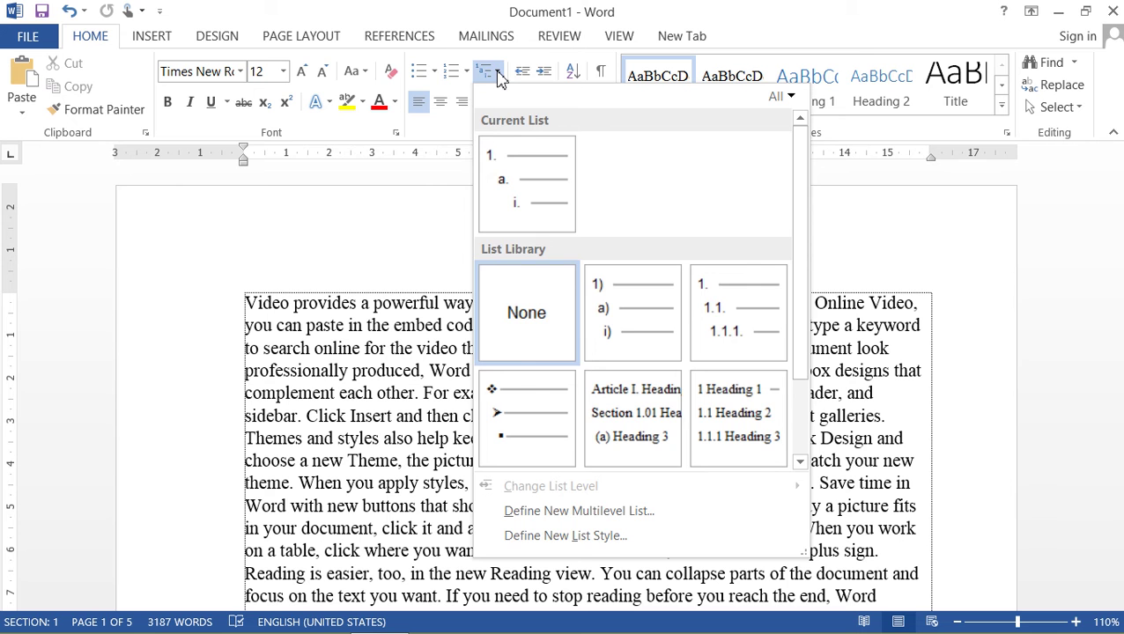
{"action": "left_click", "coordinate": [499, 77]}
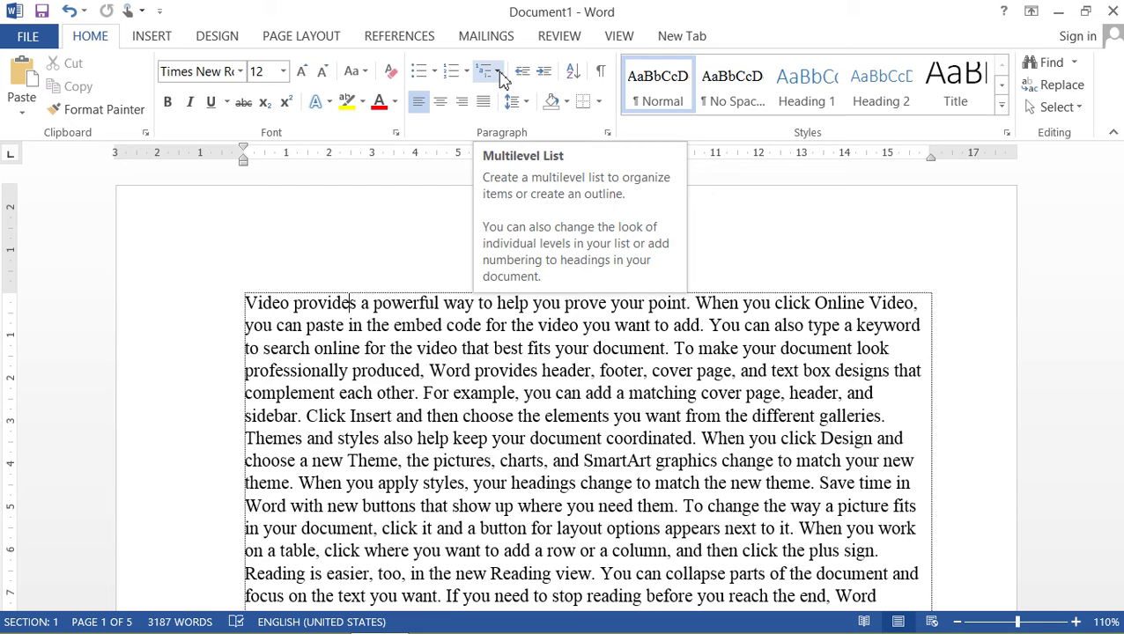
{"action": "left_click", "coordinate": [498, 74]}
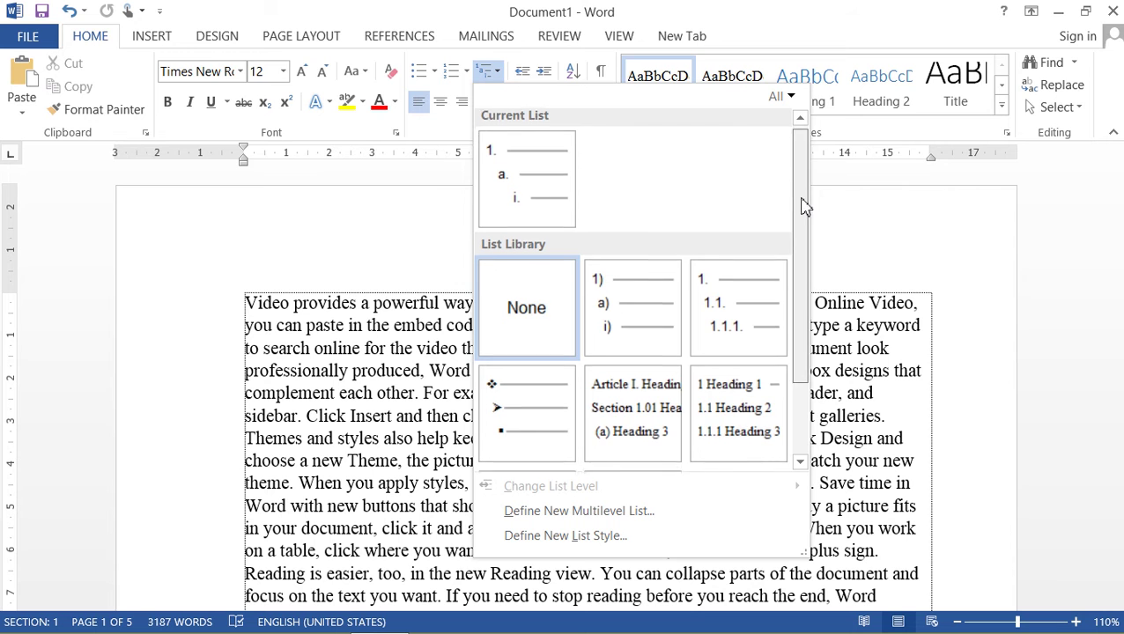
{"action": "scroll", "coordinate": [798, 221], "scroll_direction": "down", "scroll_amount": 1}
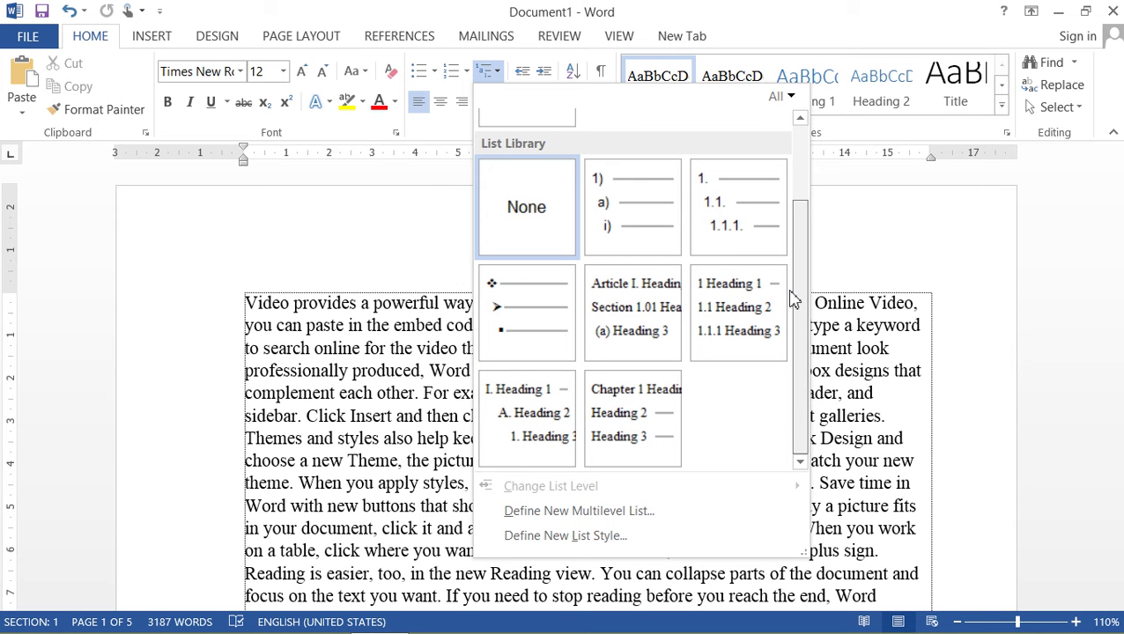
{"action": "mouse_move", "coordinate": [632, 310]}
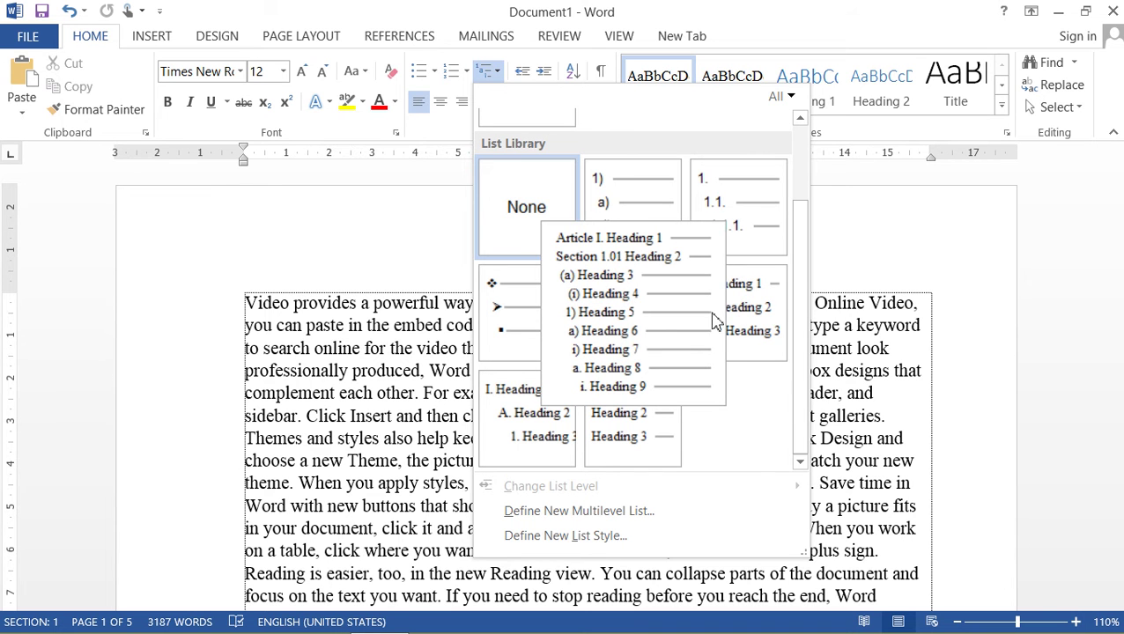
{"action": "mouse_move", "coordinate": [619, 425]}
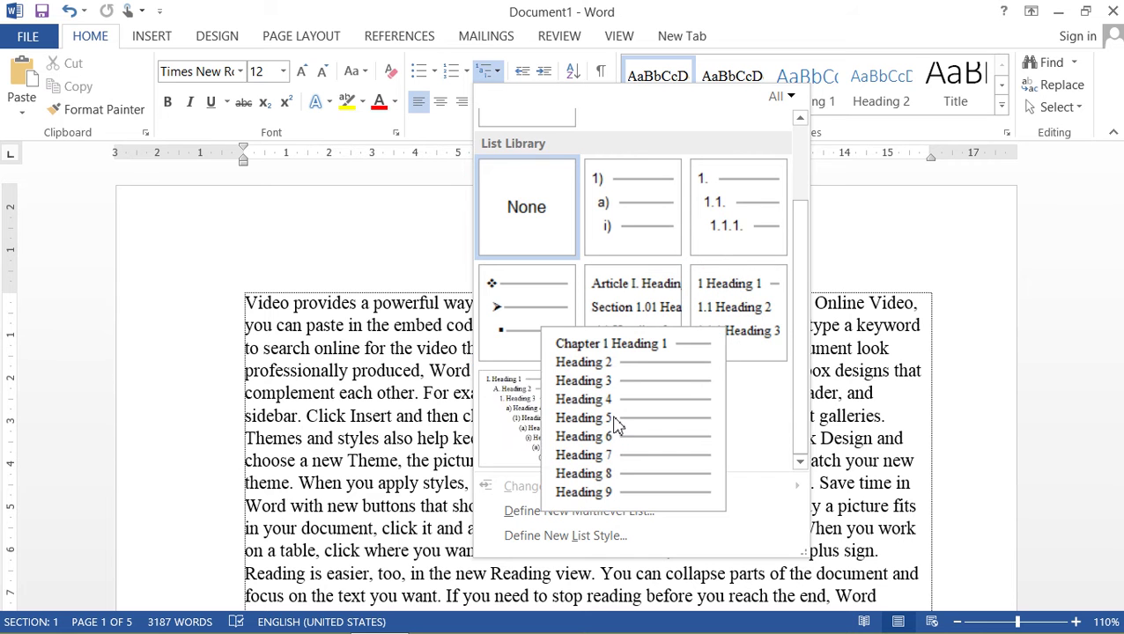
{"action": "mouse_move", "coordinate": [549, 338]}
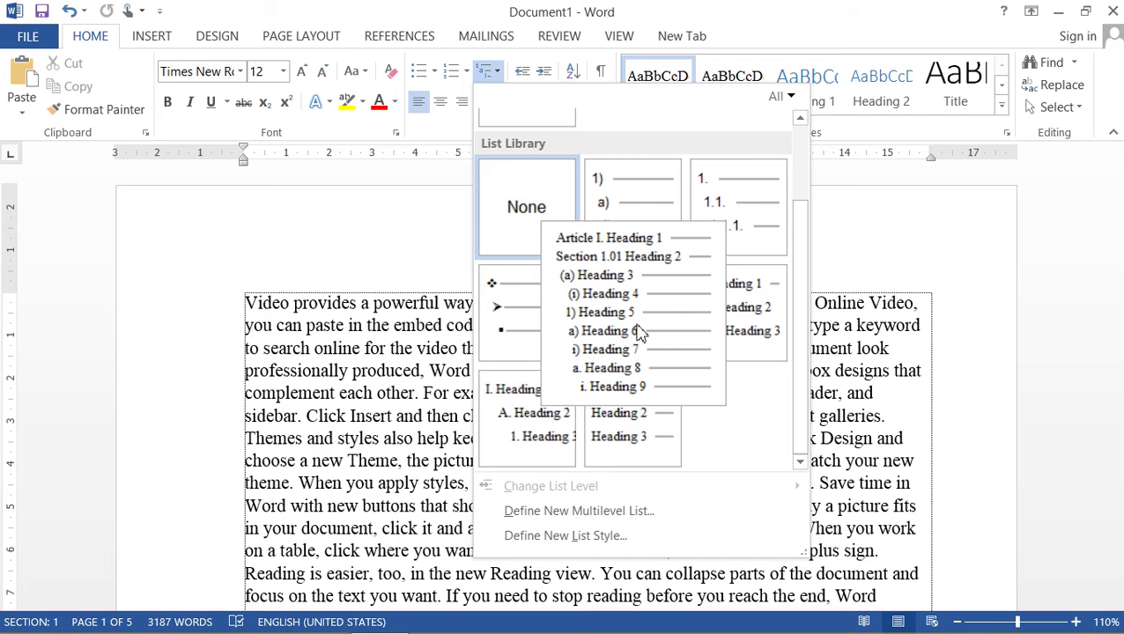
{"action": "mouse_move", "coordinate": [733, 322]}
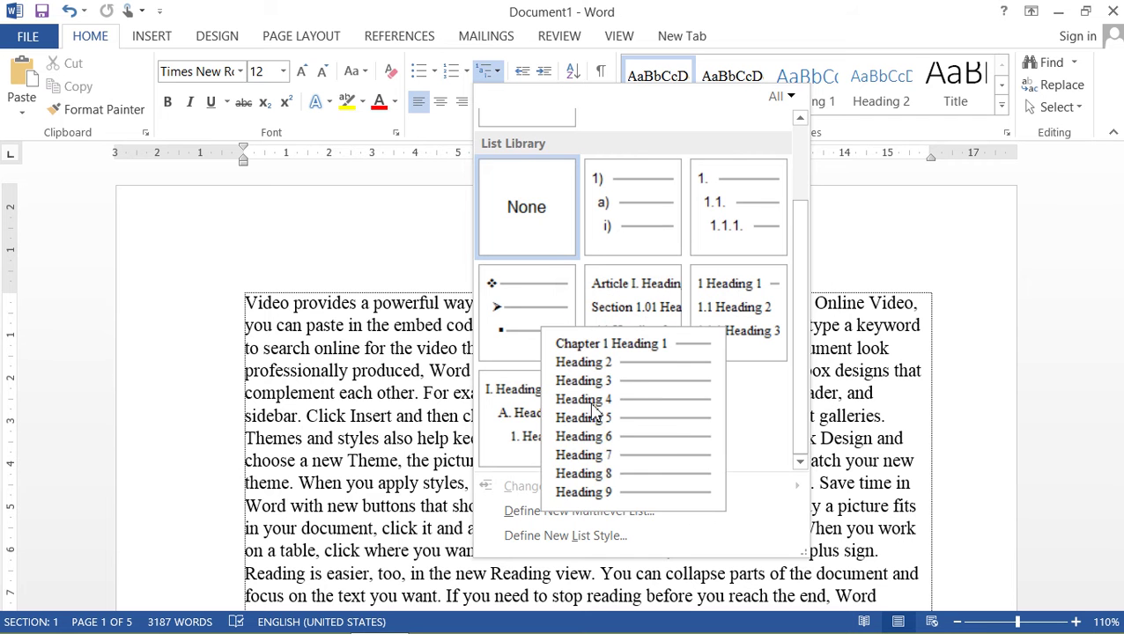
{"action": "mouse_move", "coordinate": [779, 223]}
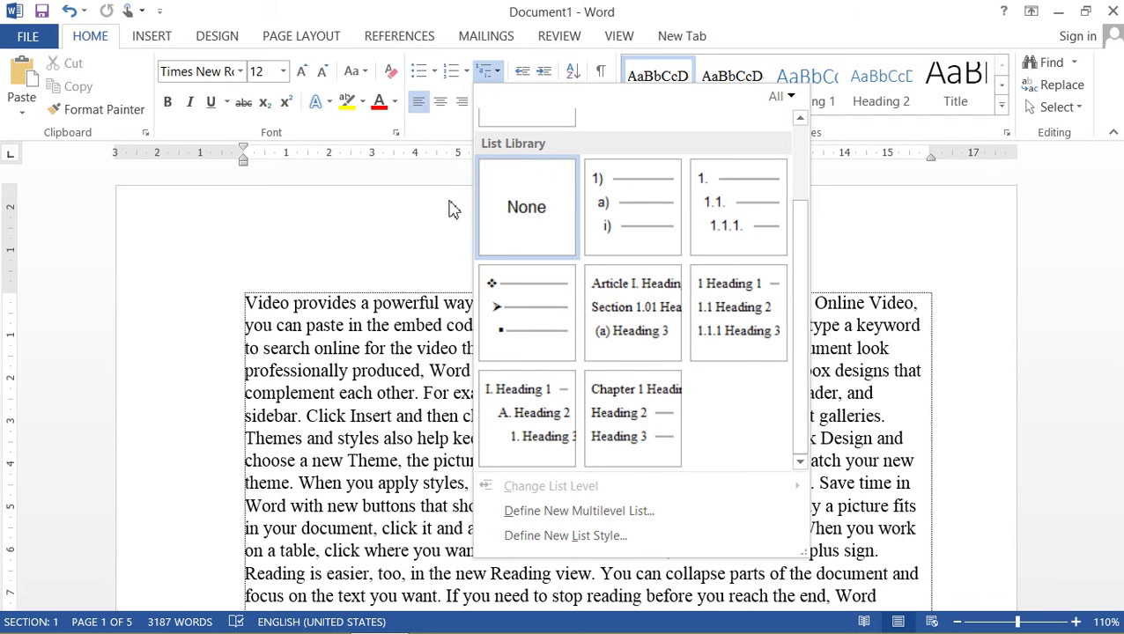
{"action": "left_click", "coordinate": [452, 208]}
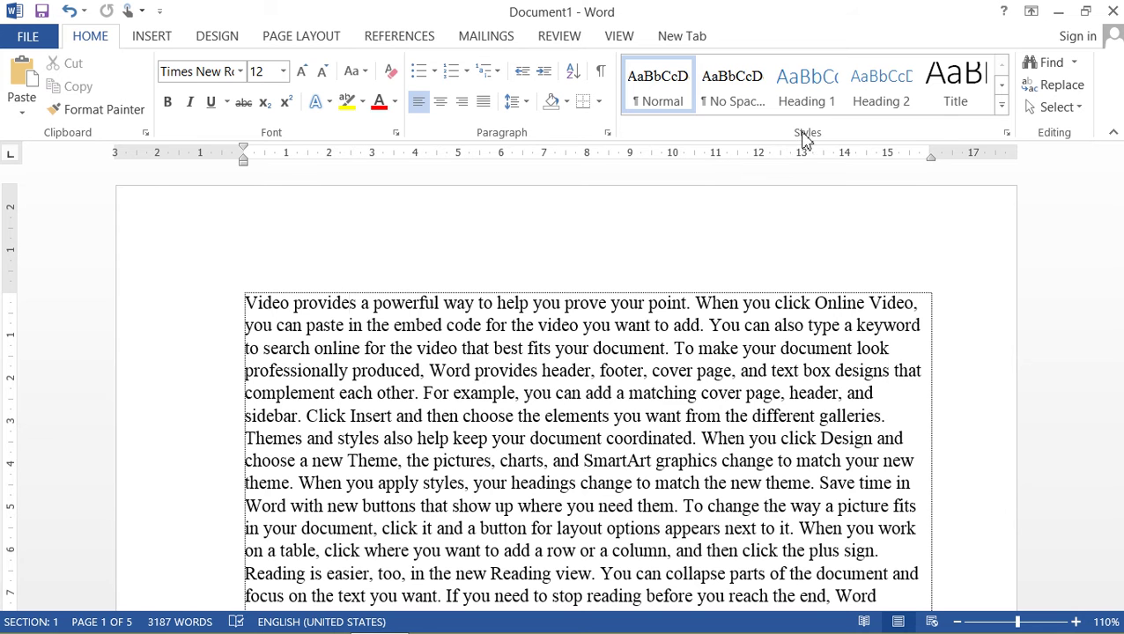
- Apply Heading 3 to the sample paragraph, then browse the full styles gallery
{"action": "left_click", "coordinate": [1002, 105]}
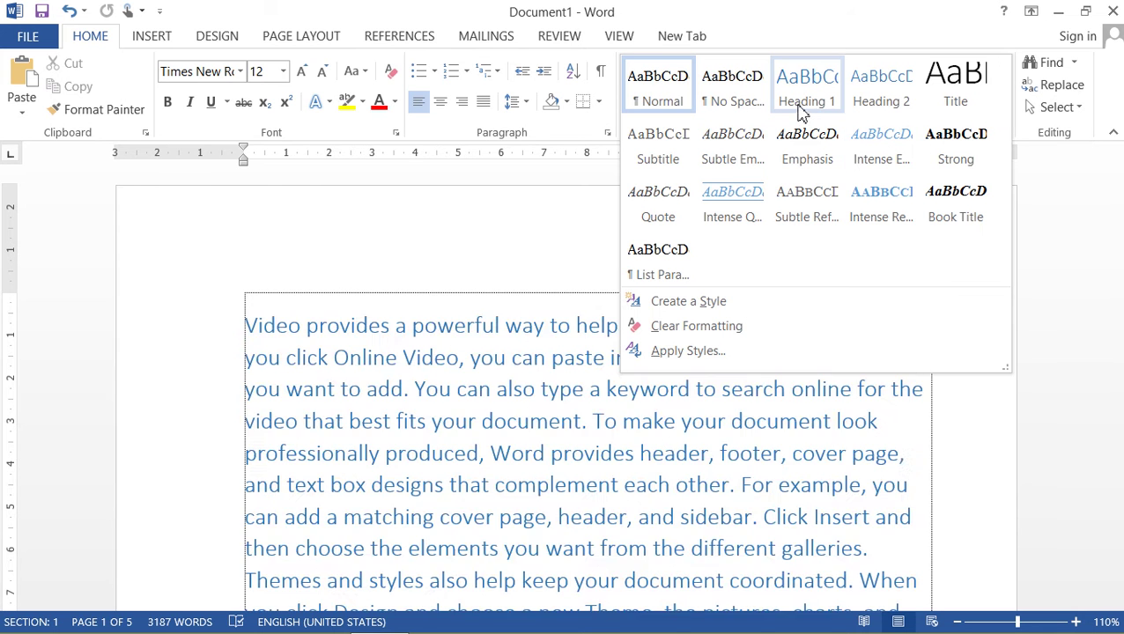
{"action": "left_click", "coordinate": [883, 105]}
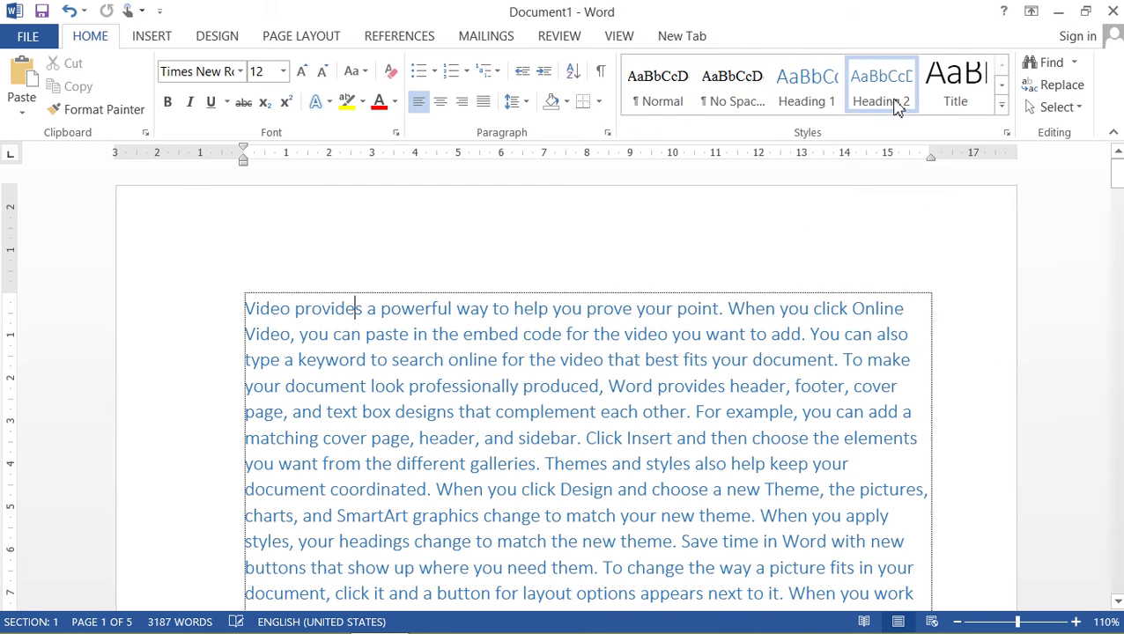
{"action": "left_click", "coordinate": [969, 105]}
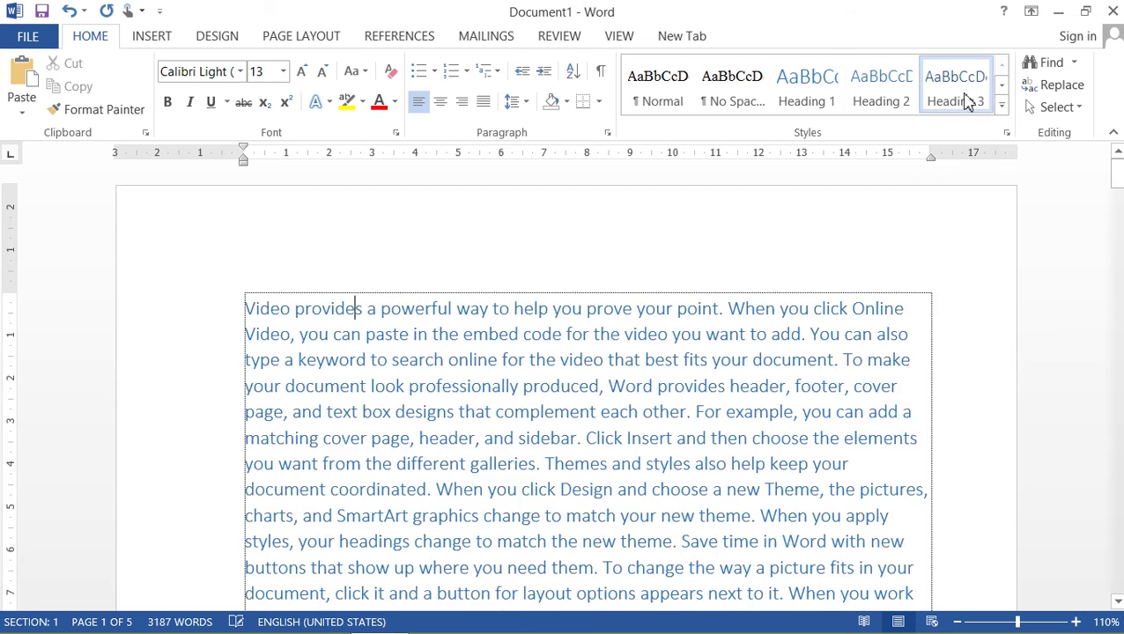
{"action": "left_click", "coordinate": [1004, 92]}
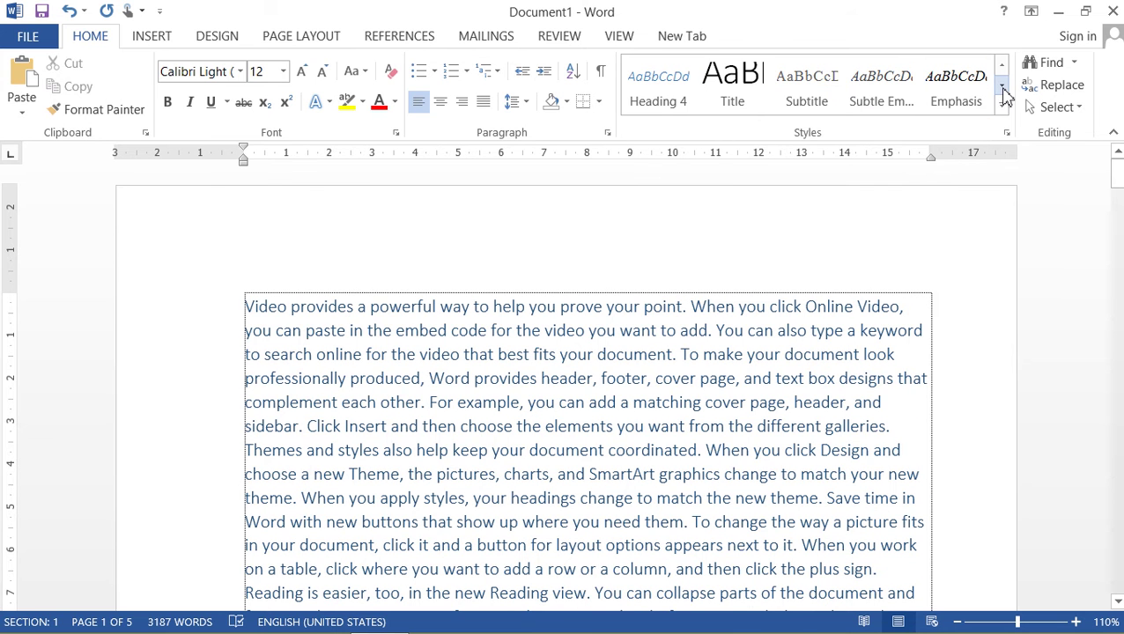
{"action": "left_click", "coordinate": [1001, 117]}
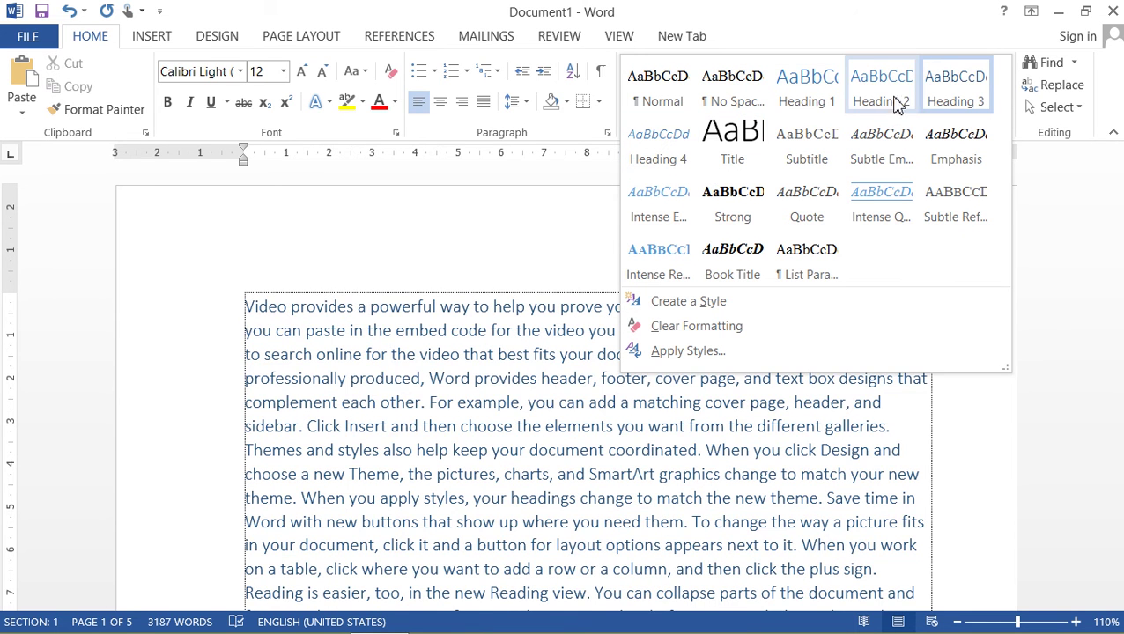
{"action": "left_click", "coordinate": [598, 196]}
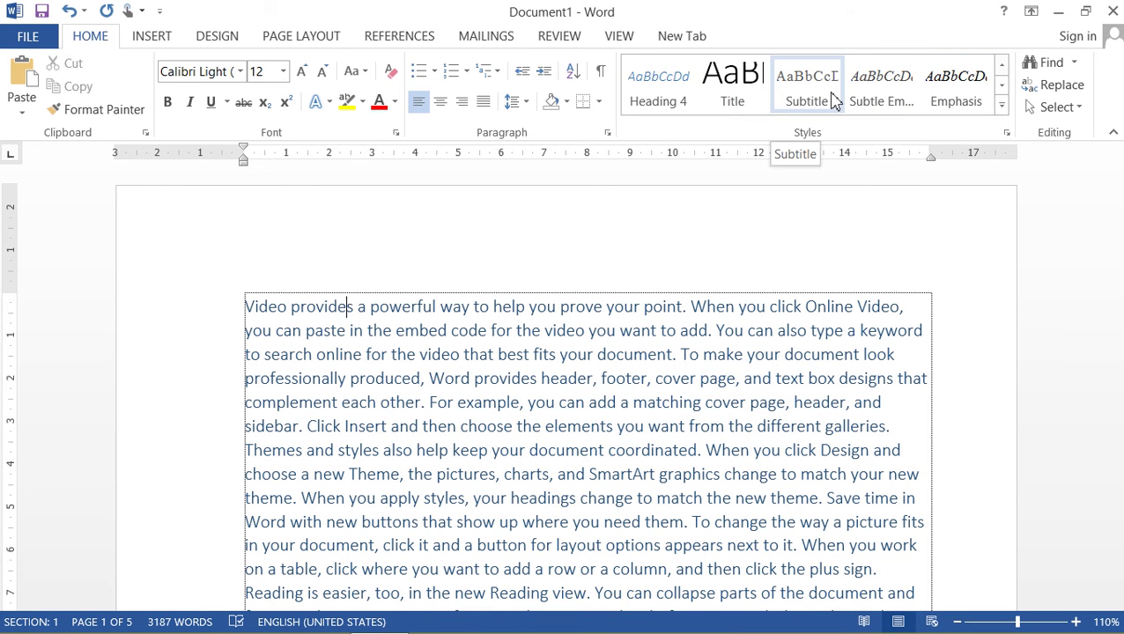
- Number the paragraph with the 'I. Heading 1 / A. Heading 2 / 1. Heading 3' list style
{"action": "left_click", "coordinate": [499, 72]}
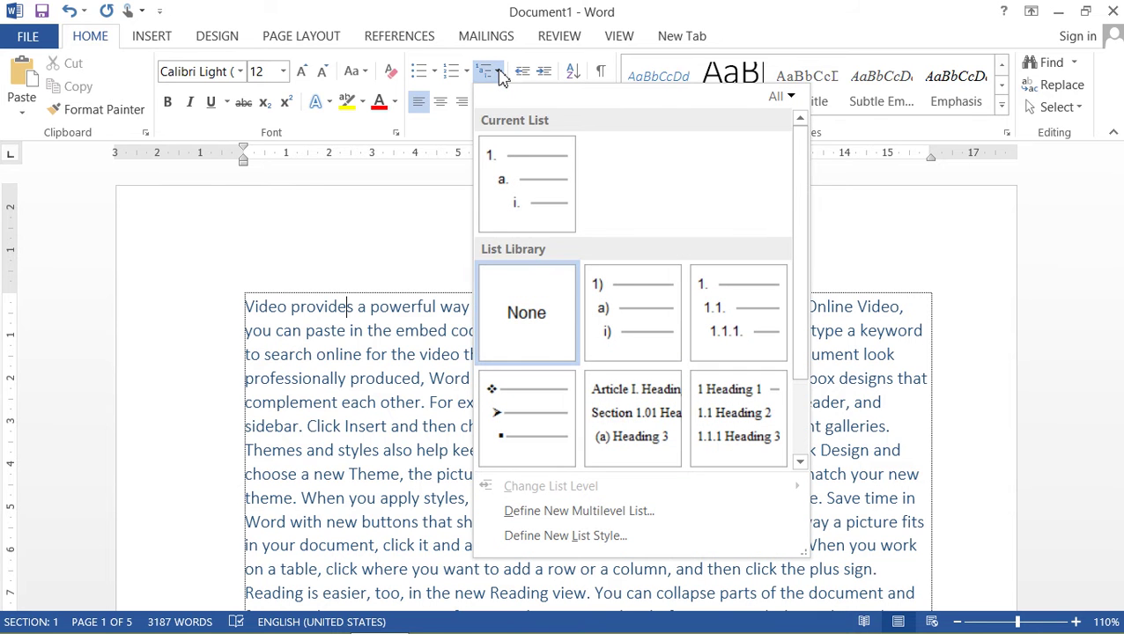
{"action": "left_click_drag", "start_coordinate": [799, 208], "coordinate": [799, 306]}
{"action": "mouse_move", "coordinate": [520, 413]}
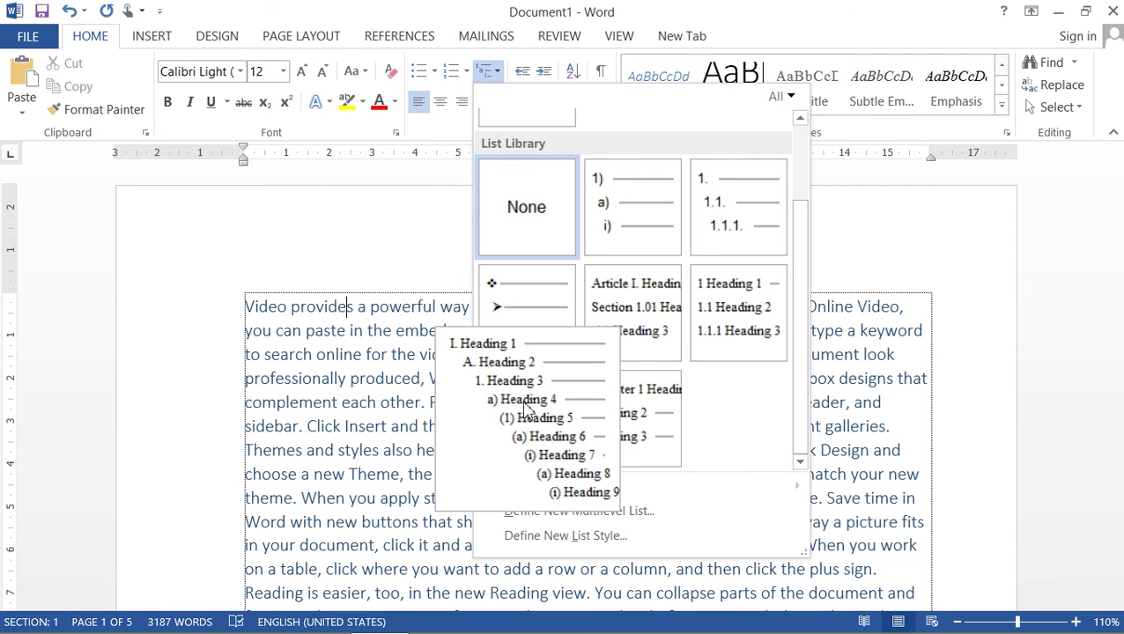
{"action": "mouse_move", "coordinate": [696, 339]}
{"action": "left_click", "coordinate": [527, 416]}
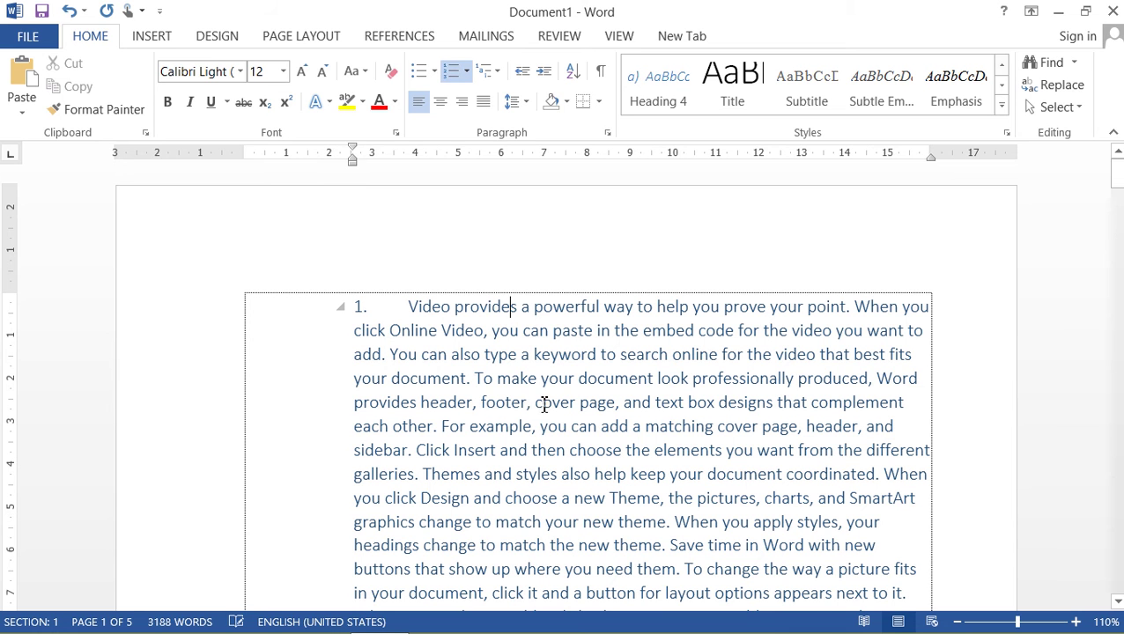
{"action": "left_click", "coordinate": [498, 81]}
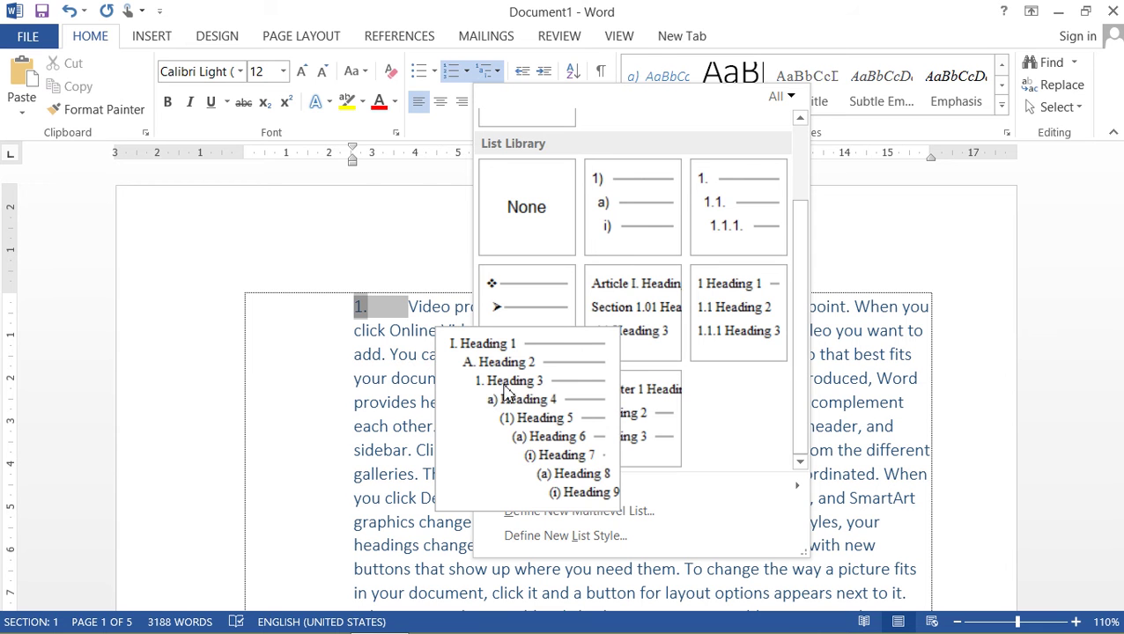
- Start a new multilevel list definition and number level 2 as 1, 2, 3
{"action": "left_click", "coordinate": [552, 523]}
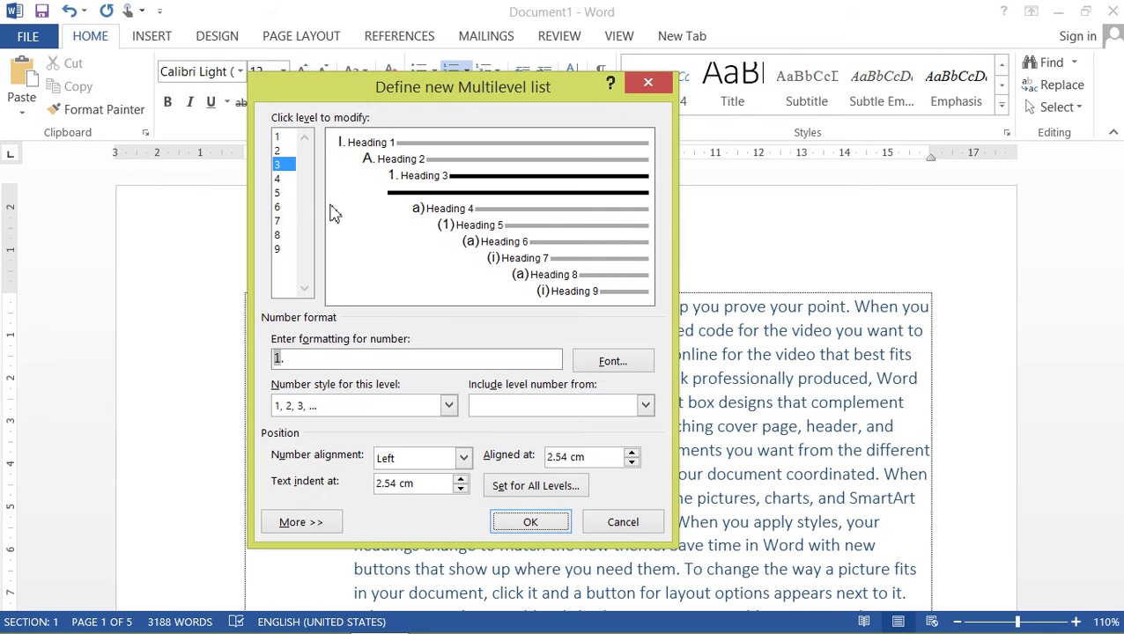
{"action": "left_click", "coordinate": [284, 139]}
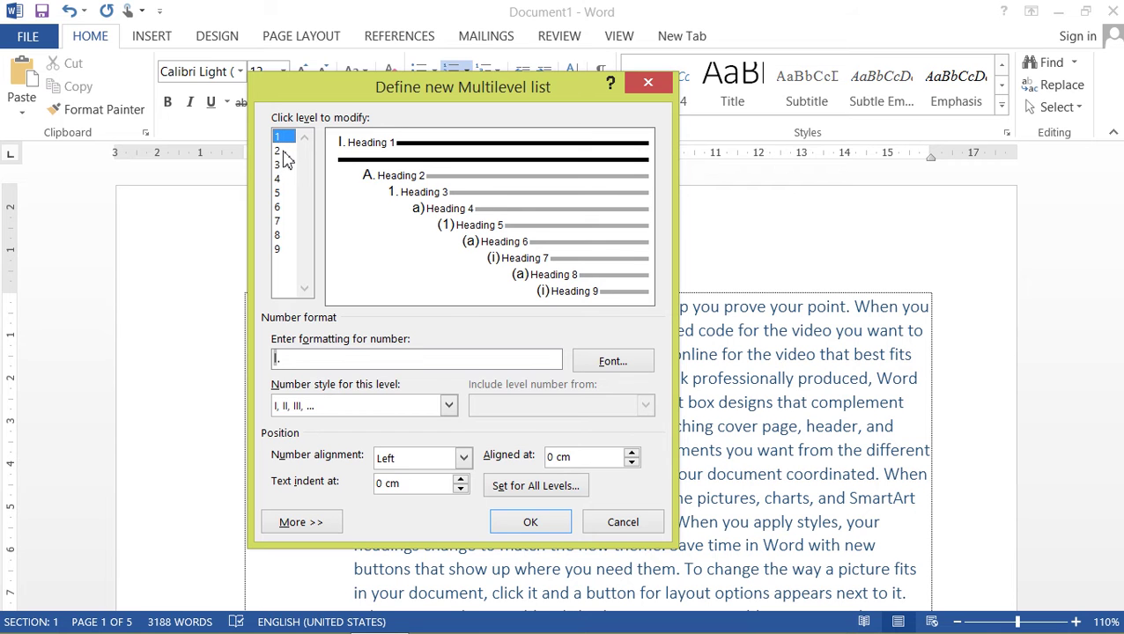
{"action": "left_click", "coordinate": [280, 150]}
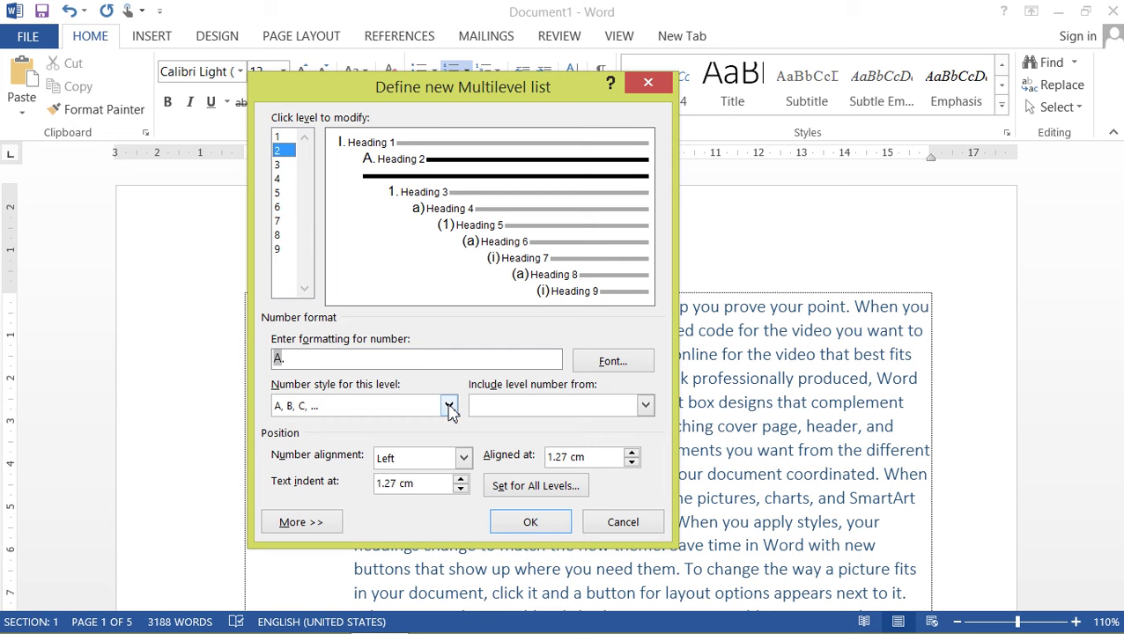
{"action": "left_click", "coordinate": [449, 406]}
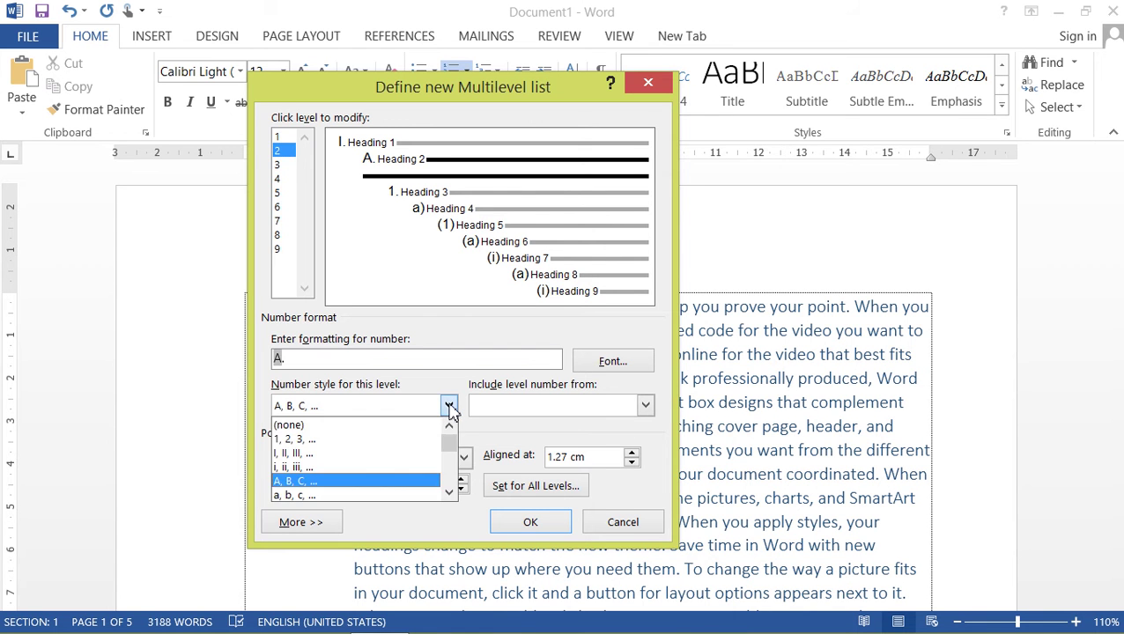
{"action": "left_click", "coordinate": [412, 447]}
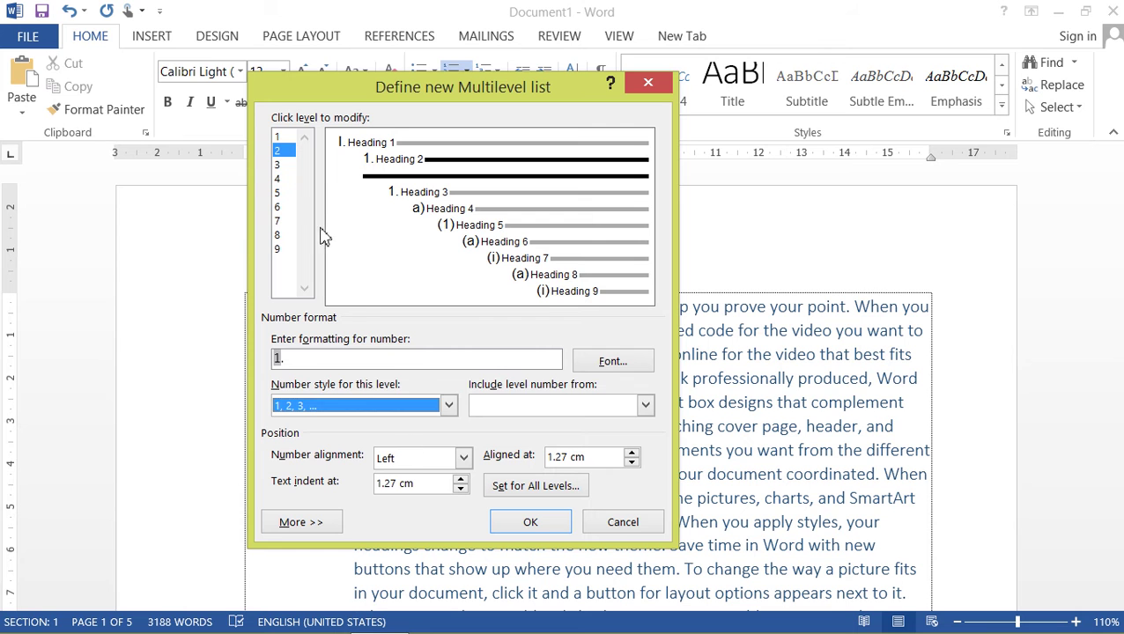
- Set the level 3 number style to a, b, c
{"action": "left_click", "coordinate": [283, 165]}
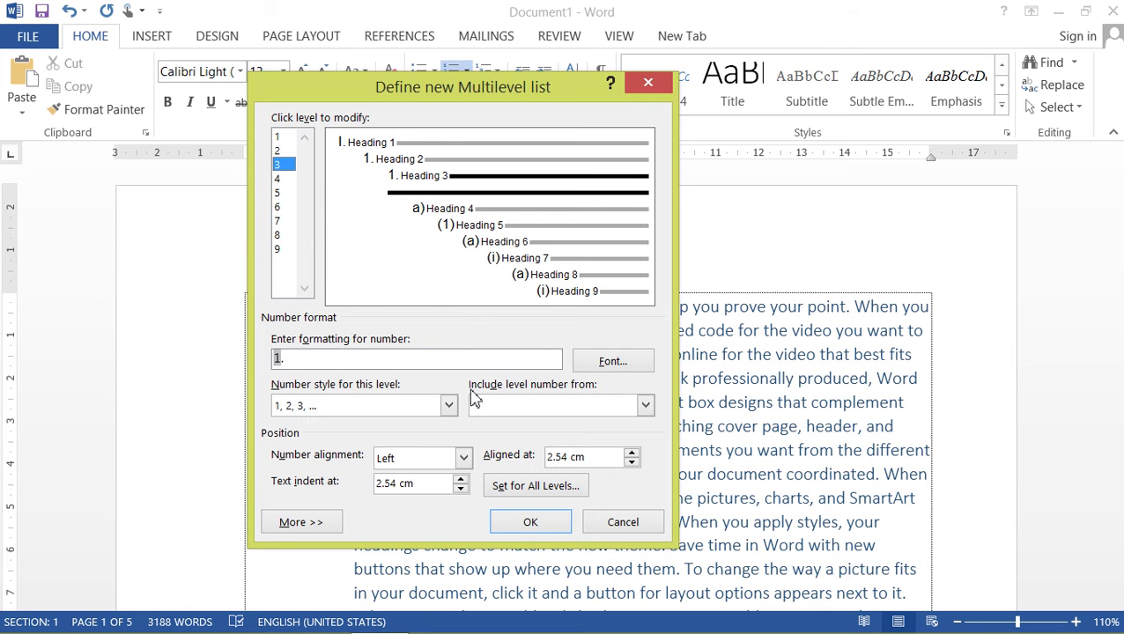
{"action": "left_click", "coordinate": [449, 406]}
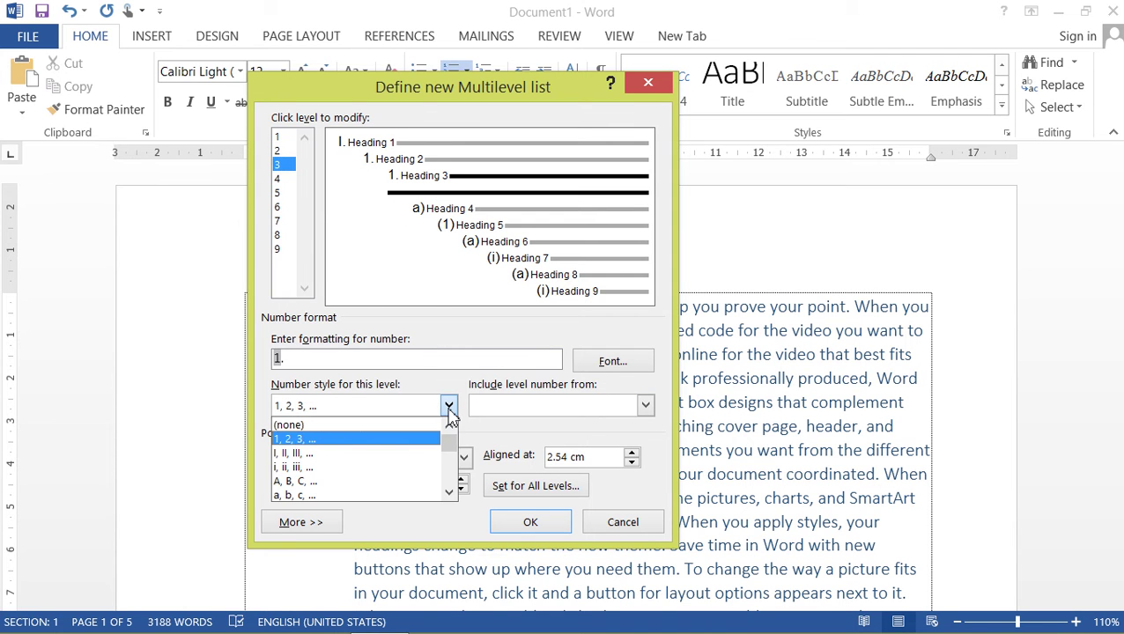
{"action": "left_click", "coordinate": [449, 493]}
{"action": "left_click", "coordinate": [450, 493]}
{"action": "left_click", "coordinate": [449, 492]}
{"action": "left_click", "coordinate": [449, 492]}
{"action": "left_click", "coordinate": [449, 493]}
{"action": "left_click", "coordinate": [450, 493]}
{"action": "left_click", "coordinate": [449, 492]}
{"action": "left_click", "coordinate": [449, 493]}
{"action": "left_click", "coordinate": [449, 492]}
{"action": "mouse_move", "coordinate": [450, 467]}
{"action": "left_mouse_down"}
{"action": "mouse_move", "coordinate": [450, 444]}
{"action": "mouse_move", "coordinate": [451, 456]}
{"action": "left_mouse_up"}
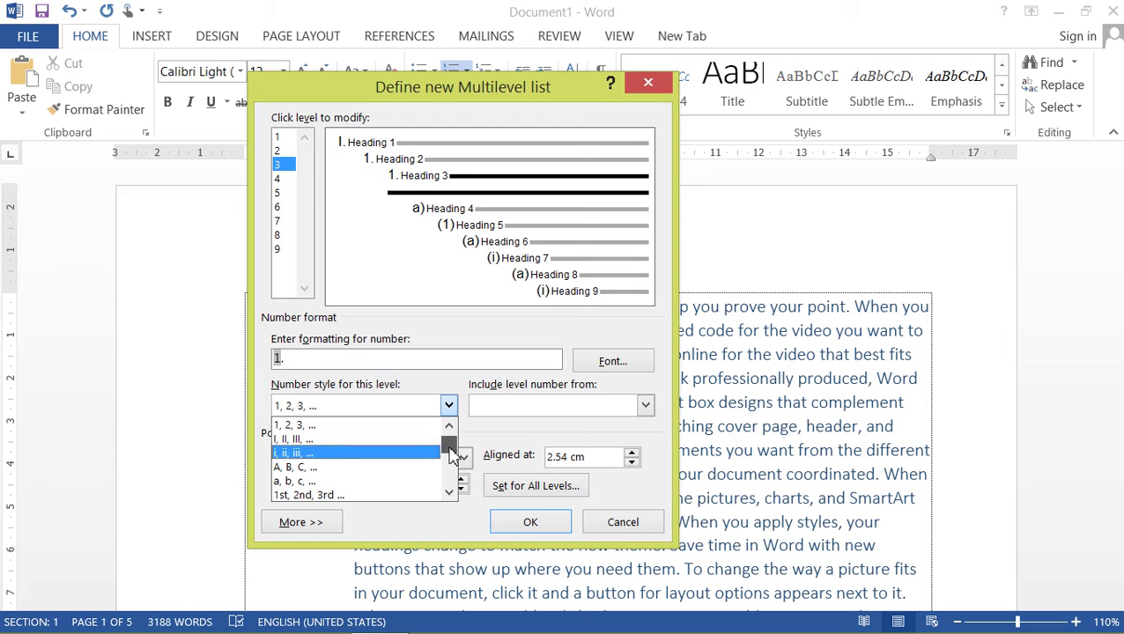
{"action": "left_click", "coordinate": [344, 483]}
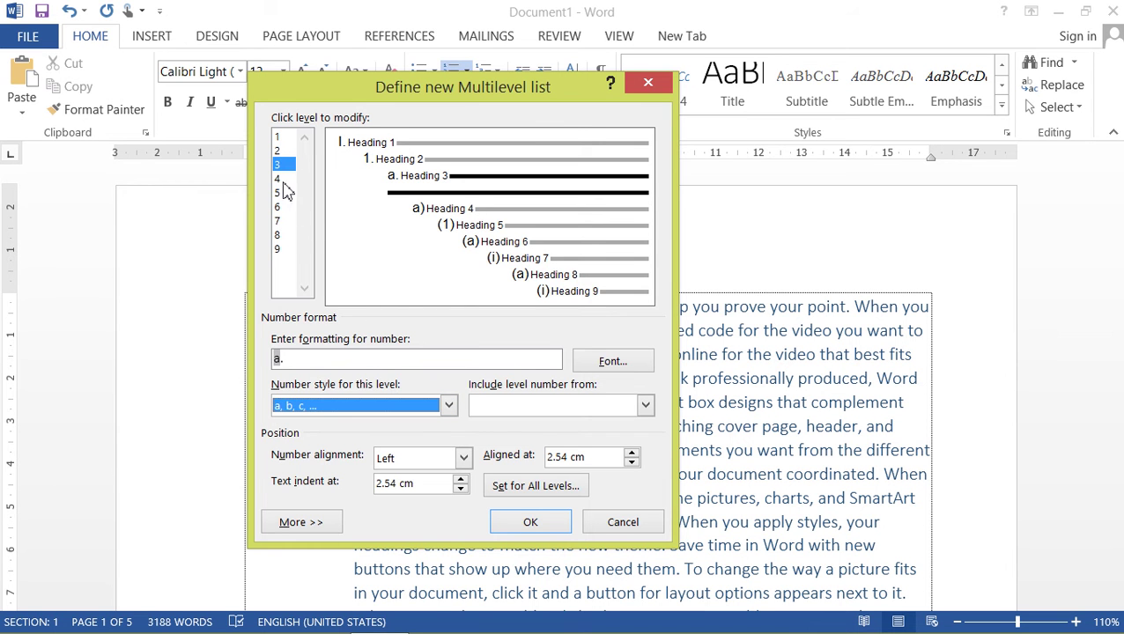
- Set the level 4 number style to (none), leaving only punctuation
{"action": "left_click", "coordinate": [280, 179]}
{"action": "left_click", "coordinate": [280, 193]}
{"action": "left_click", "coordinate": [280, 180]}
{"action": "left_click", "coordinate": [449, 405]}
{"action": "mouse_move", "coordinate": [451, 451]}
{"action": "left_mouse_down"}
{"action": "mouse_move", "coordinate": [447, 489]}
{"action": "mouse_move", "coordinate": [444, 447]}
{"action": "left_mouse_up"}
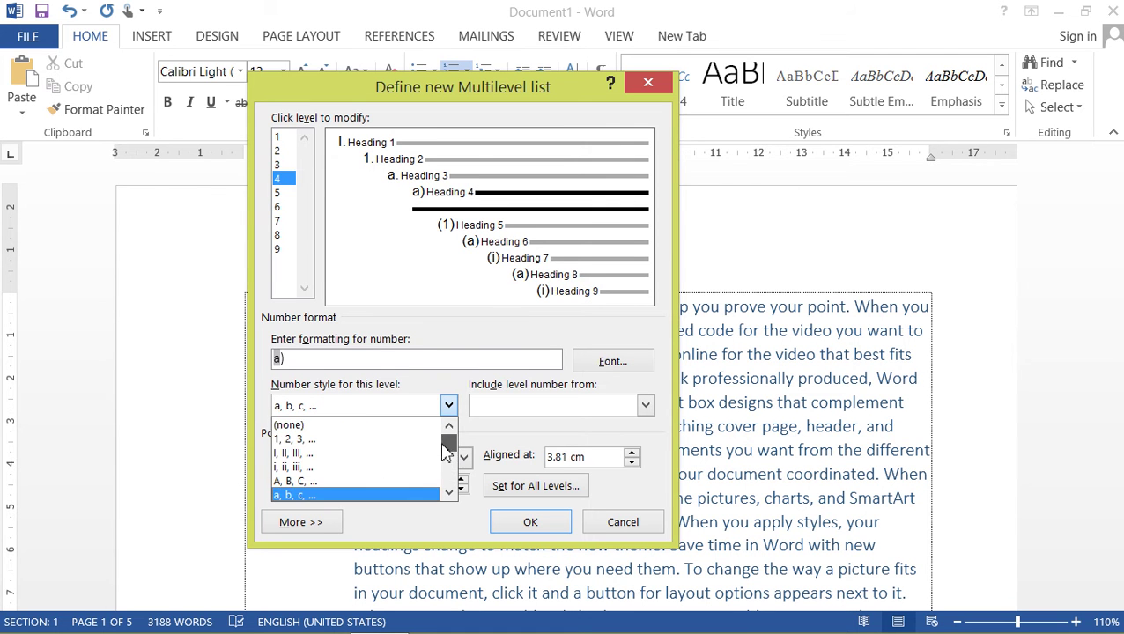
{"action": "left_click", "coordinate": [385, 425]}
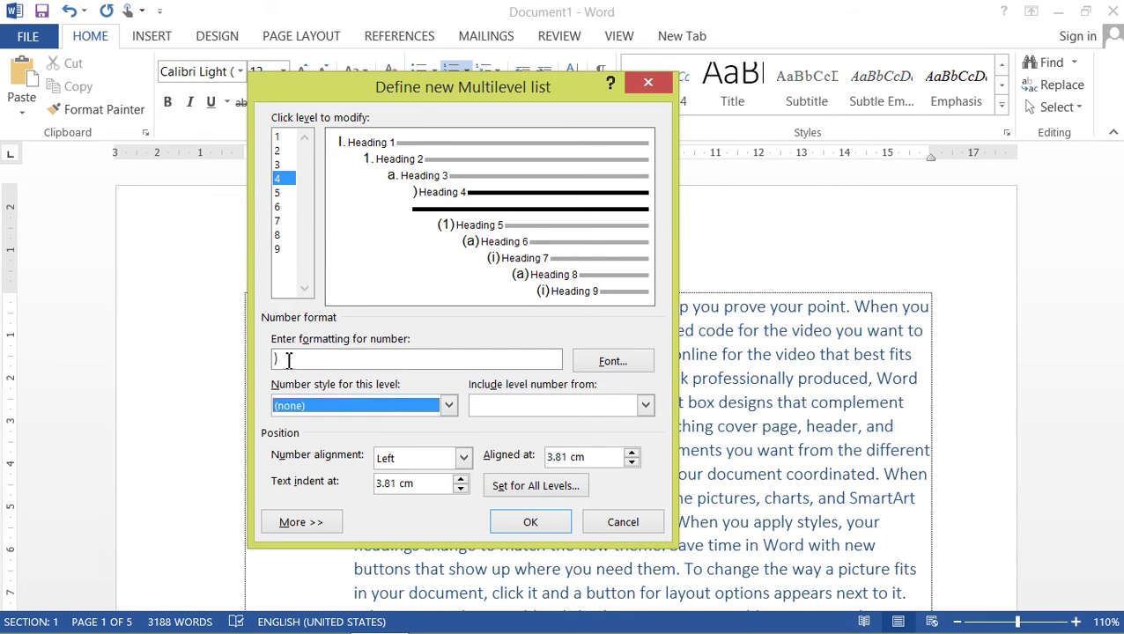
- Change the level 3 number style to (none) as well
{"action": "left_click", "coordinate": [287, 165]}
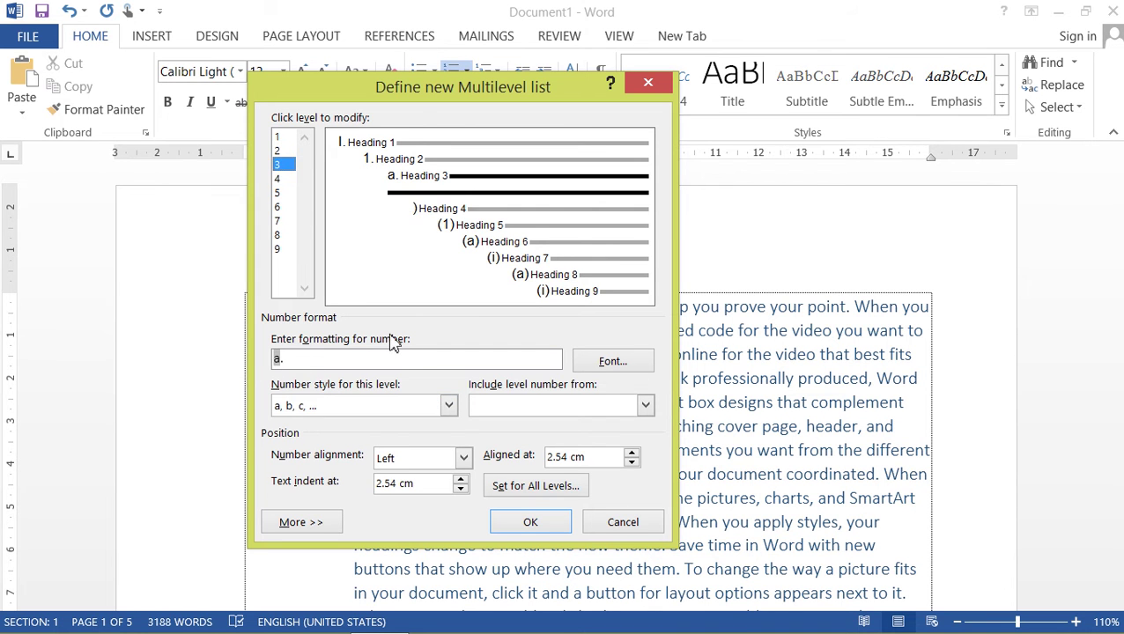
{"action": "left_click", "coordinate": [448, 407]}
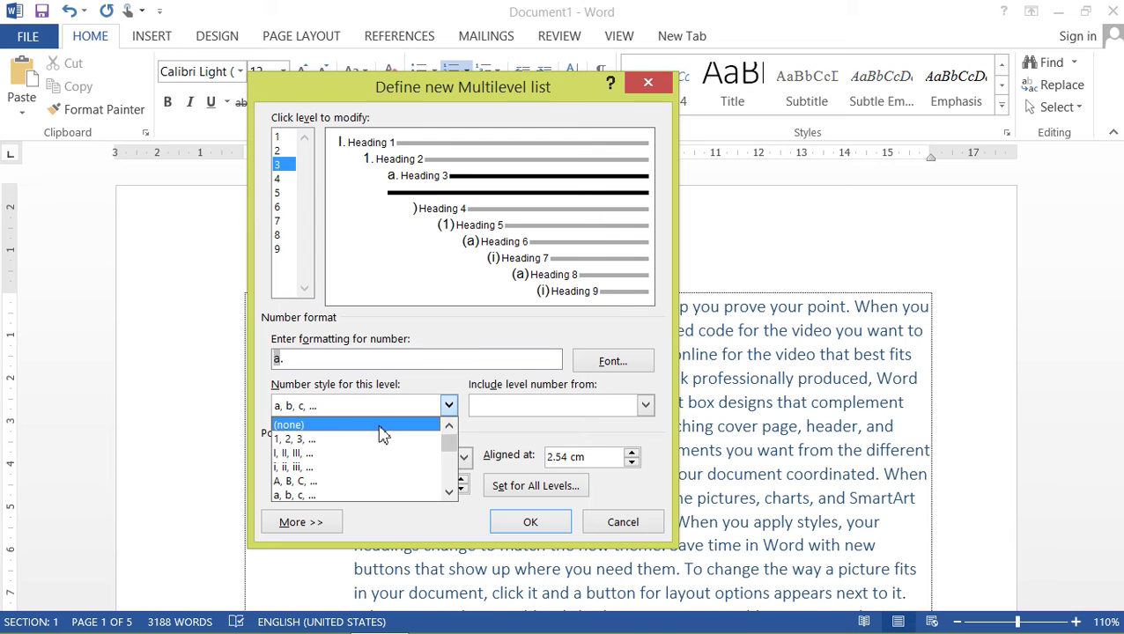
{"action": "mouse_move", "coordinate": [449, 440]}
{"action": "left_mouse_down"}
{"action": "mouse_move", "coordinate": [454, 491]}
{"action": "mouse_move", "coordinate": [449, 443]}
{"action": "left_mouse_up"}
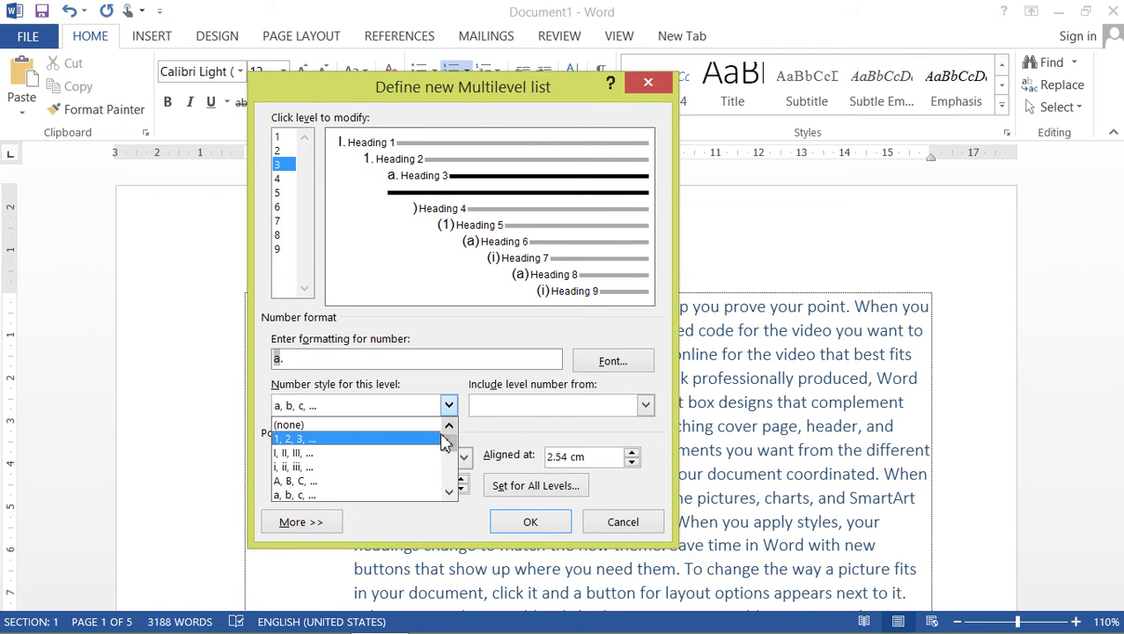
{"action": "left_click", "coordinate": [449, 492]}
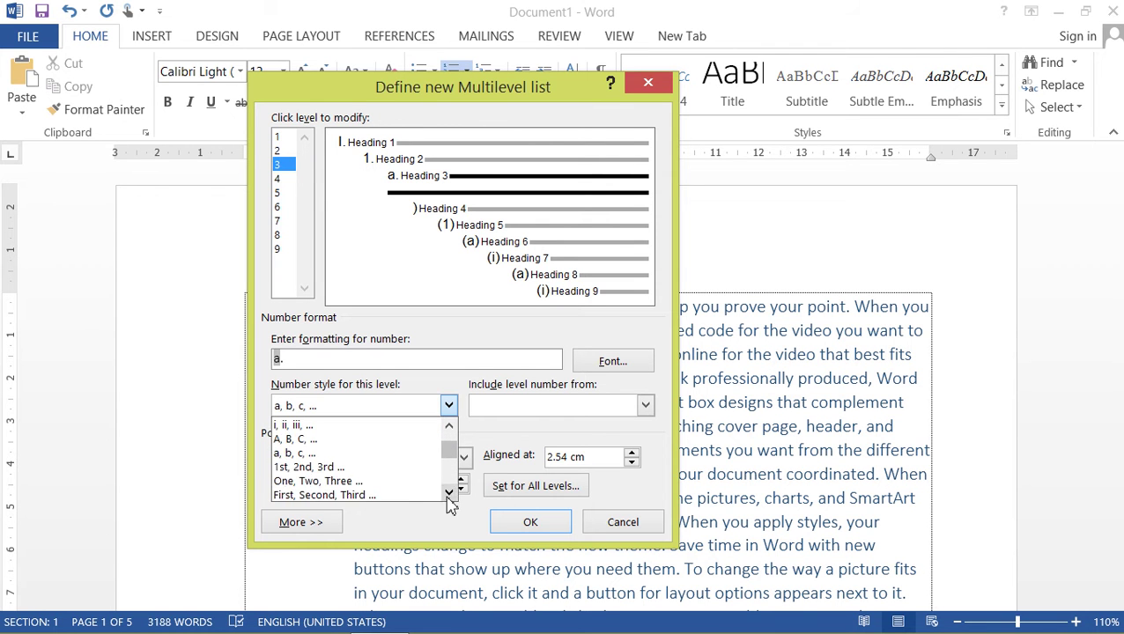
{"action": "left_click", "coordinate": [449, 493]}
{"action": "left_click", "coordinate": [449, 493]}
{"action": "left_click", "coordinate": [449, 492]}
{"action": "left_click", "coordinate": [449, 493]}
{"action": "left_click_drag", "start_coordinate": [449, 476], "coordinate": [451, 439]}
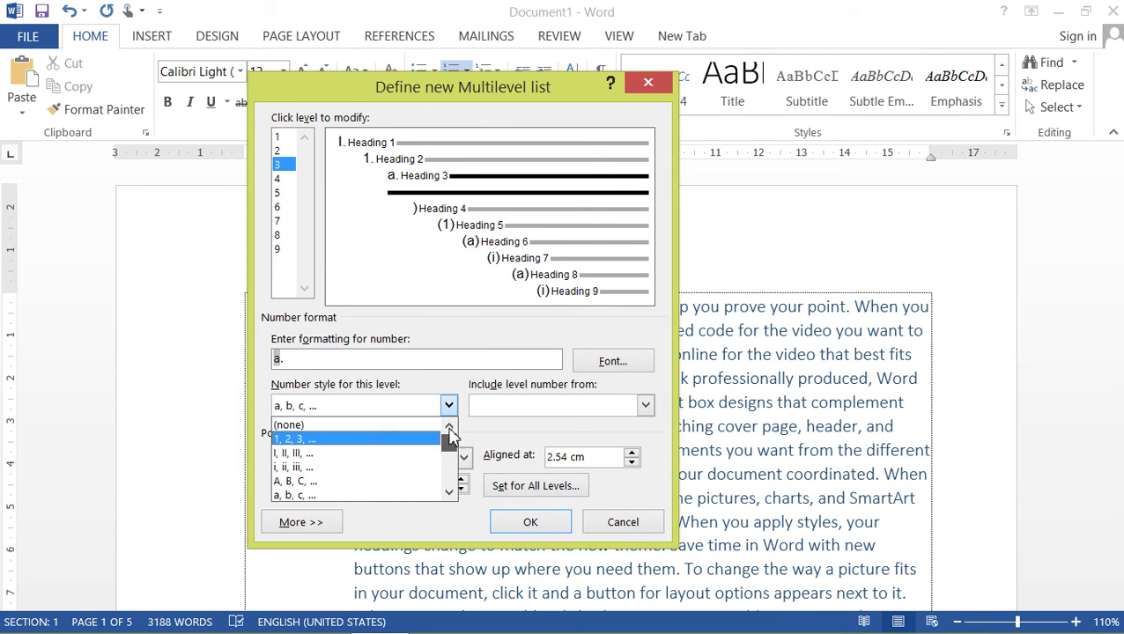
{"action": "left_click", "coordinate": [345, 426]}
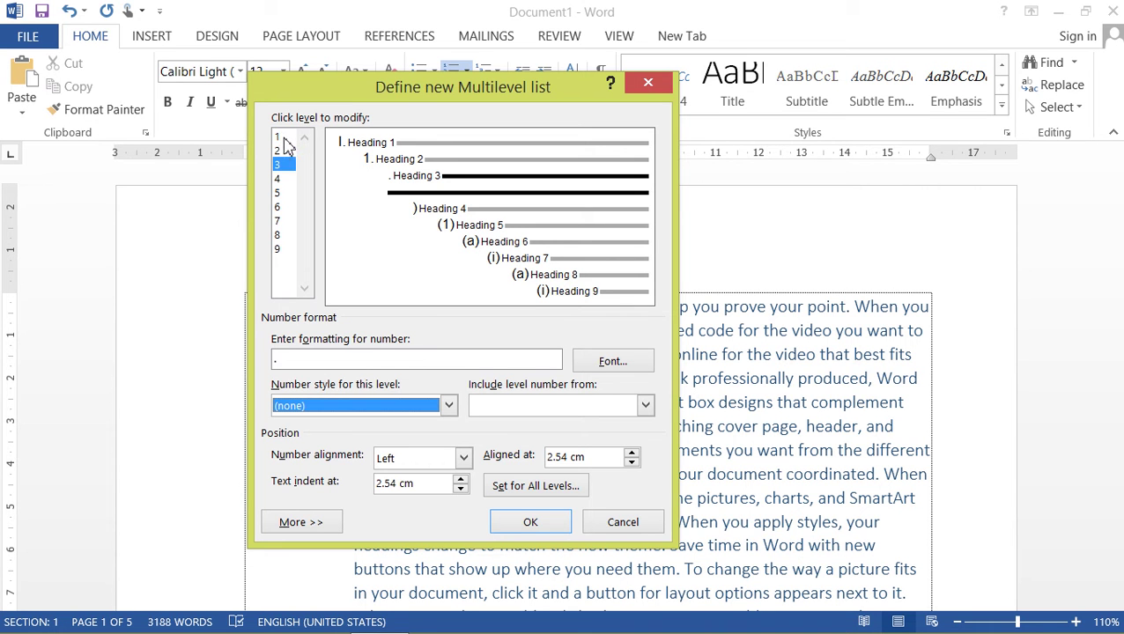
- Review levels 1–3, then raise the level 1 text indent to 0.5 cm
{"action": "left_click", "coordinate": [282, 137]}
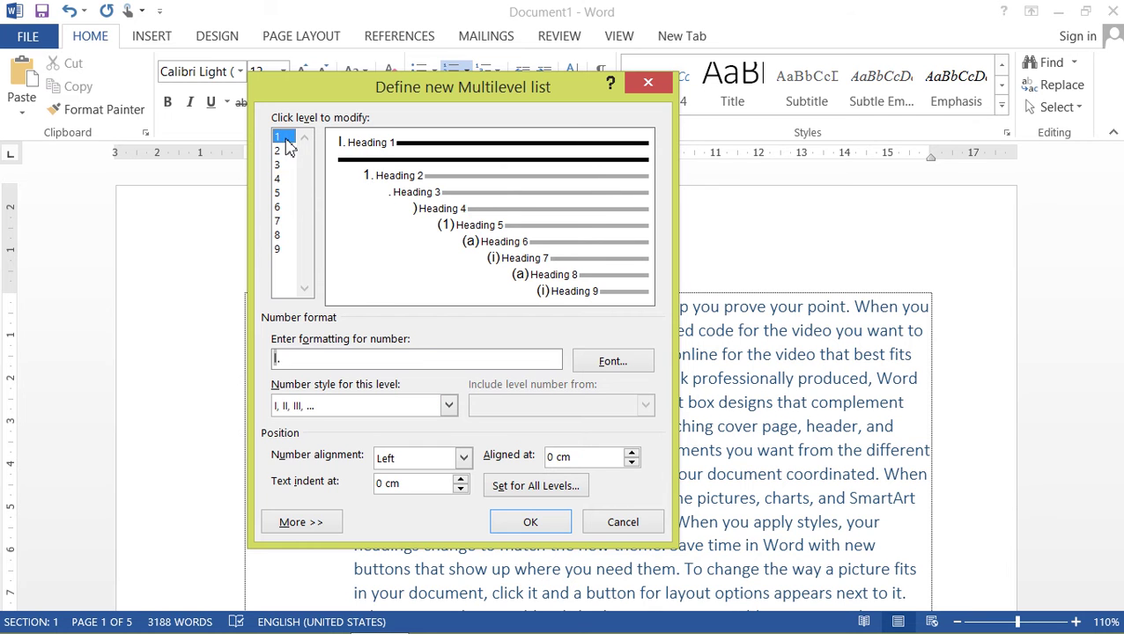
{"action": "left_click", "coordinate": [280, 151]}
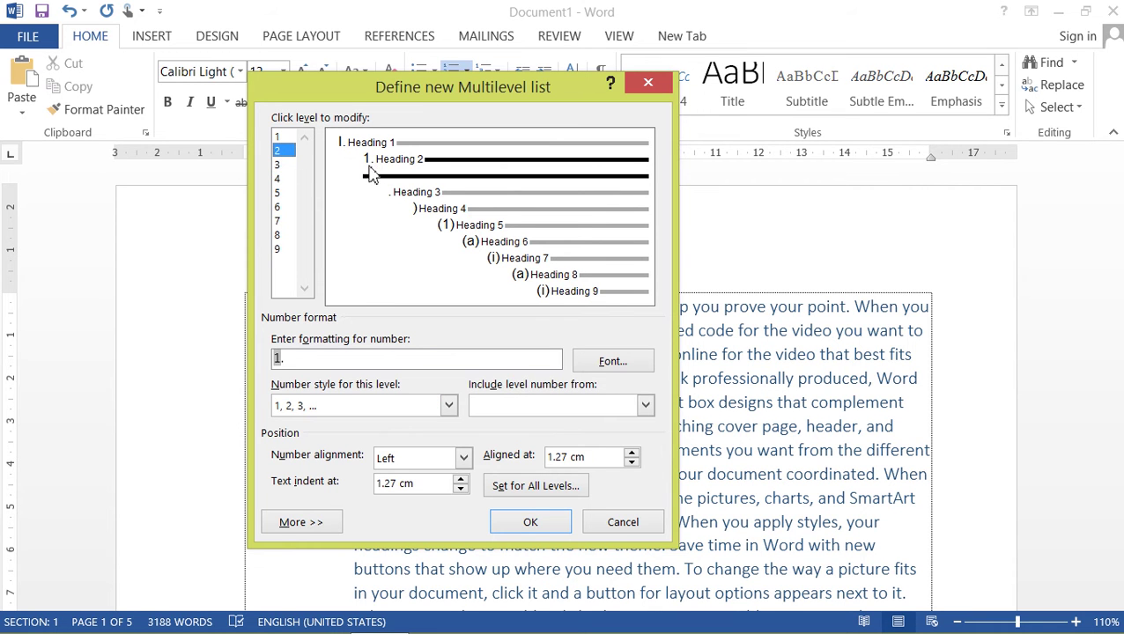
{"action": "left_click", "coordinate": [284, 166]}
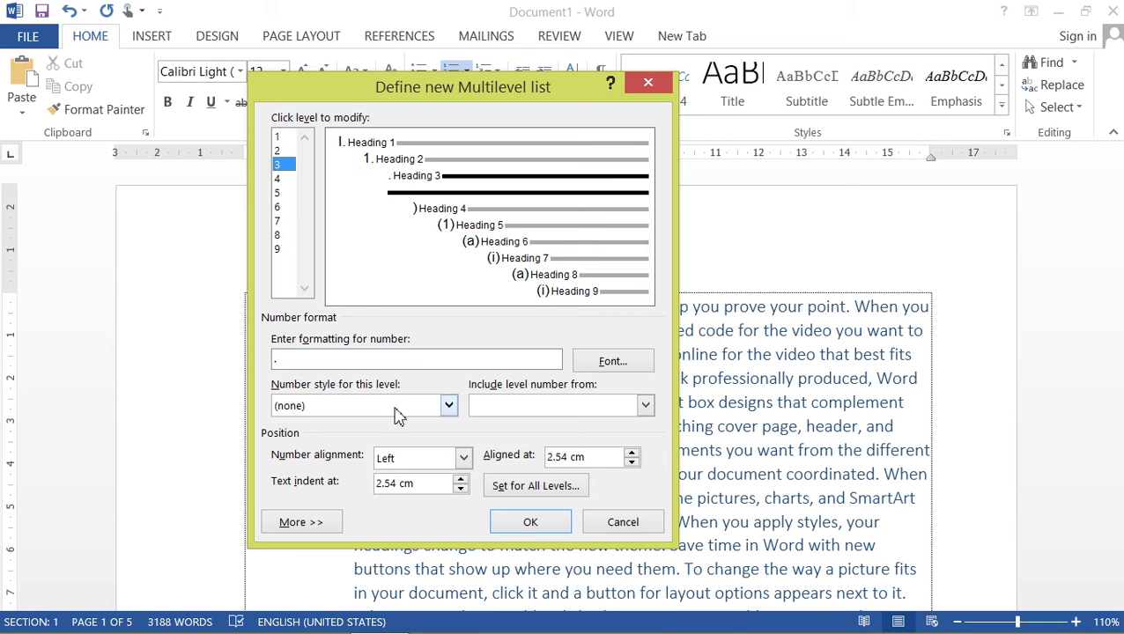
{"action": "left_click", "coordinate": [284, 138]}
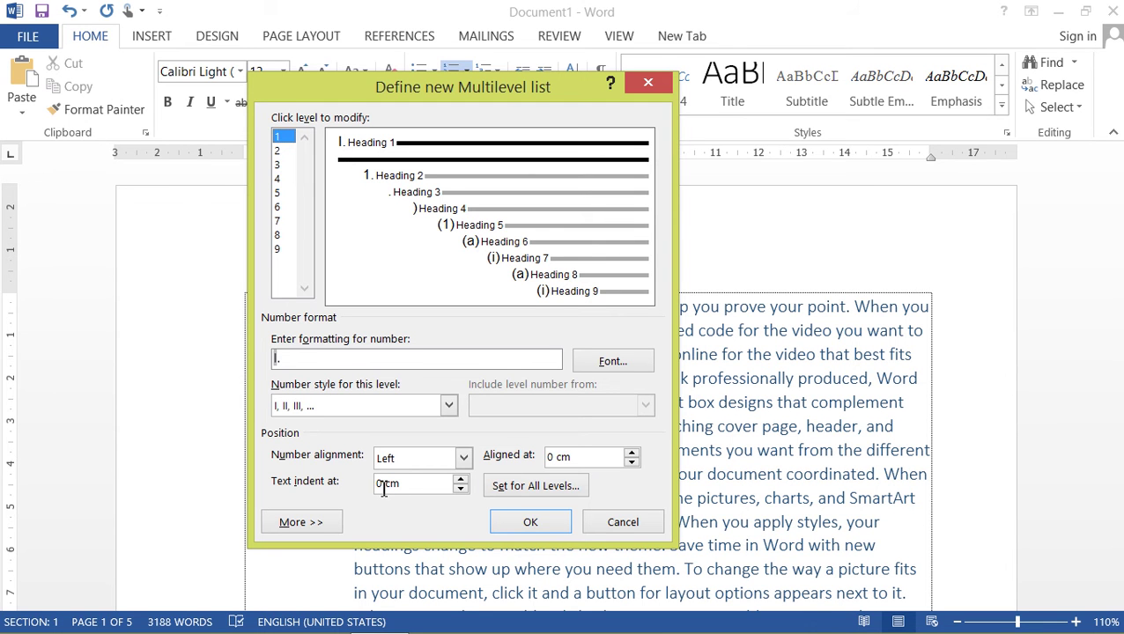
{"action": "left_click", "coordinate": [461, 483]}
{"action": "left_click", "coordinate": [280, 151]}
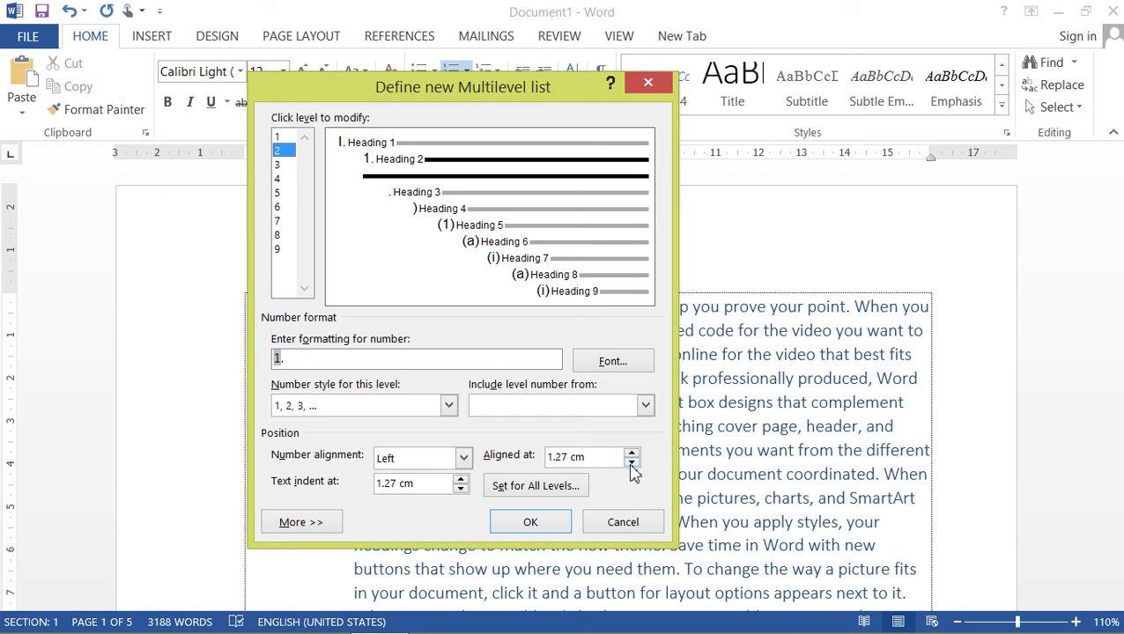
- Set level 2 to aligned at 0 with a 0.5 cm text indent
{"action": "left_click_drag", "start_coordinate": [599, 457], "coordinate": [537, 457]}
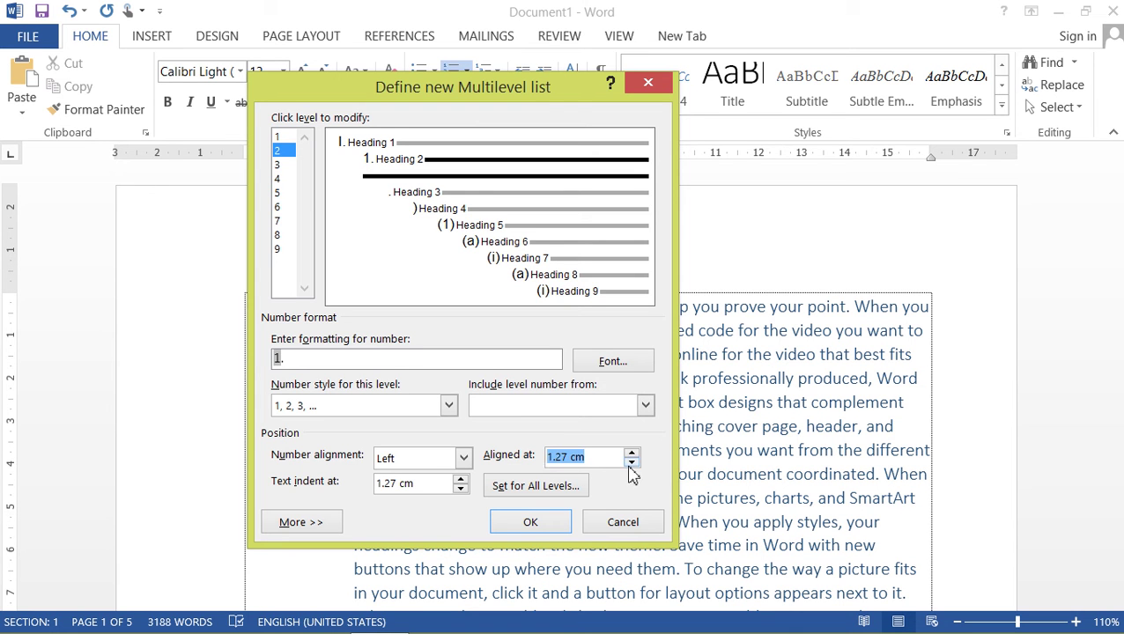
{"action": "type", "text": "0"}
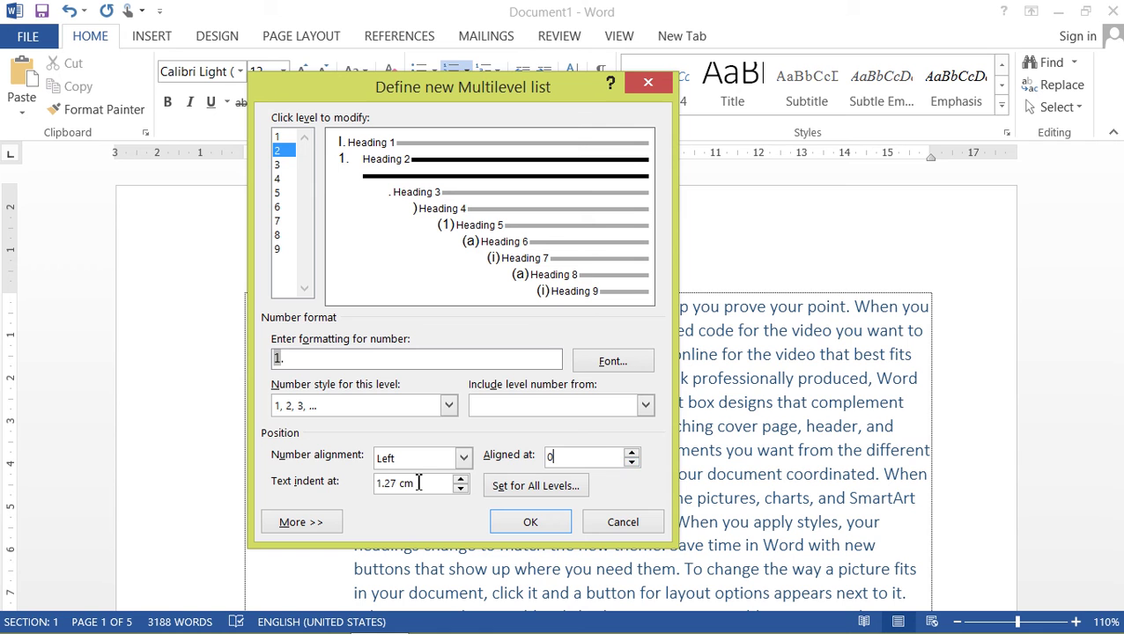
{"action": "left_click_drag", "start_coordinate": [422, 486], "coordinate": [355, 487]}
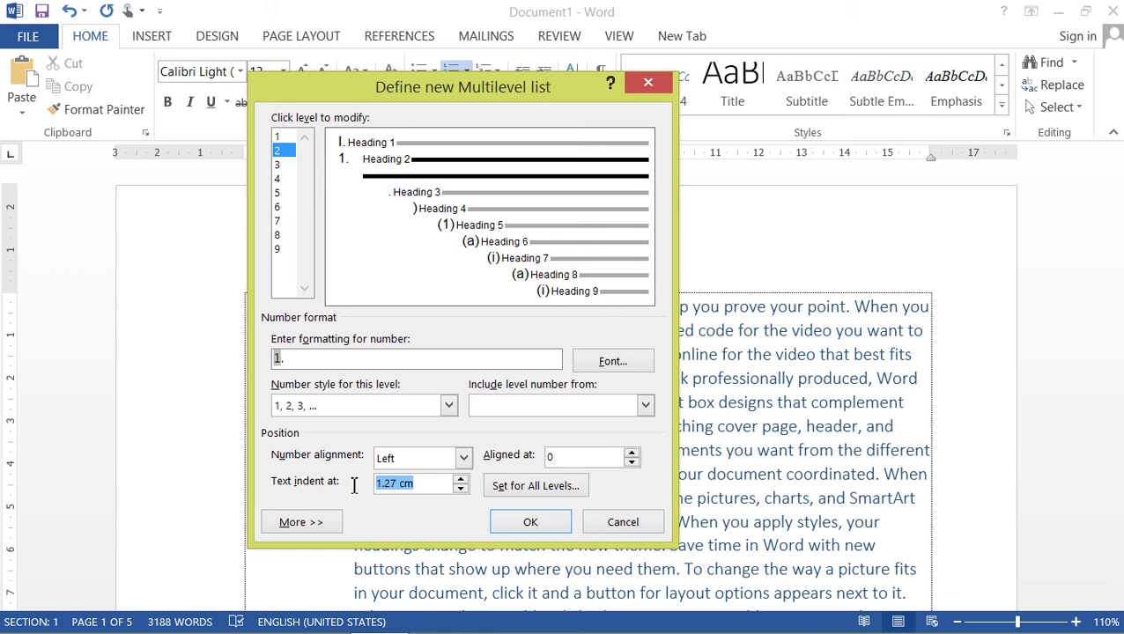
{"action": "type", "text": "0.5"}
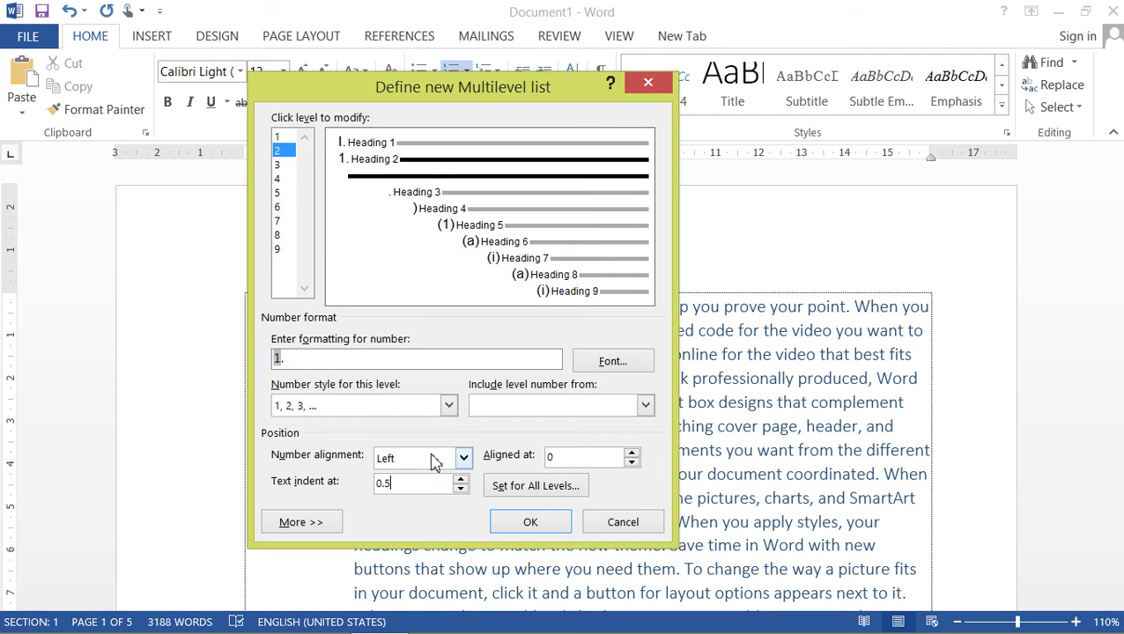
- Set level 3 to aligned at 0 with a 0.5 cm text indent
{"action": "left_click", "coordinate": [280, 165]}
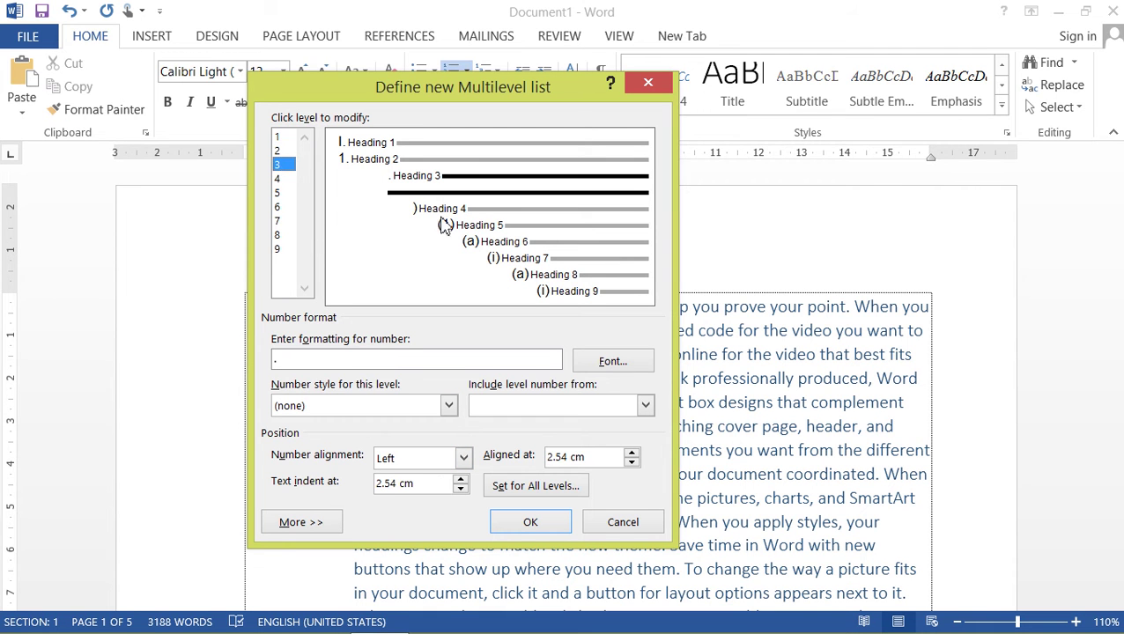
{"action": "left_click_drag", "start_coordinate": [589, 458], "coordinate": [526, 467]}
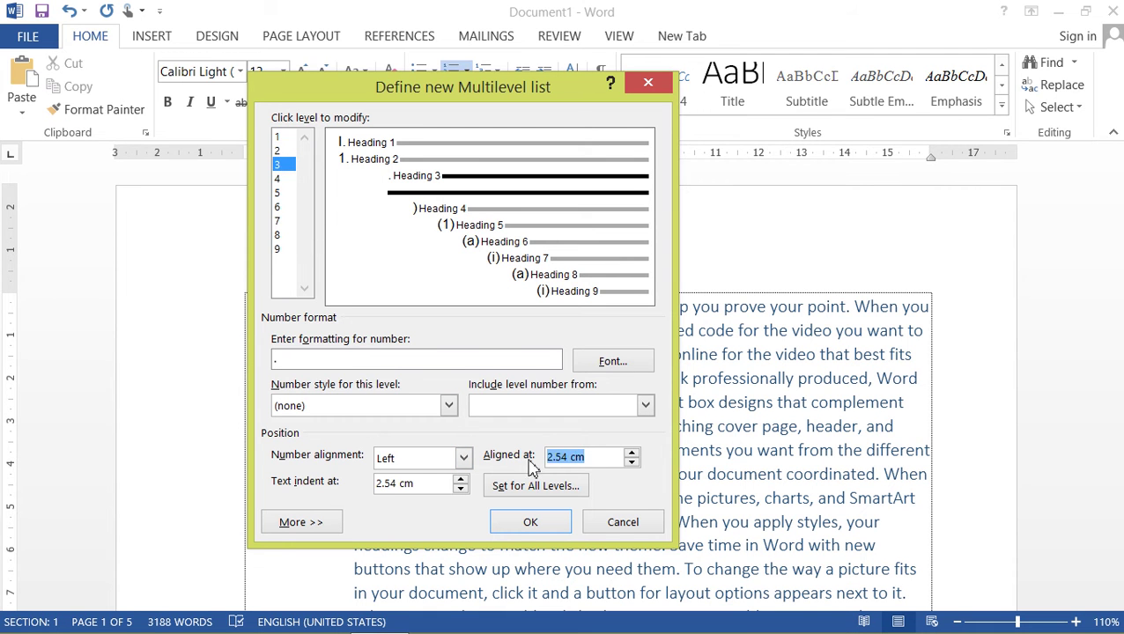
{"action": "type", "text": "0"}
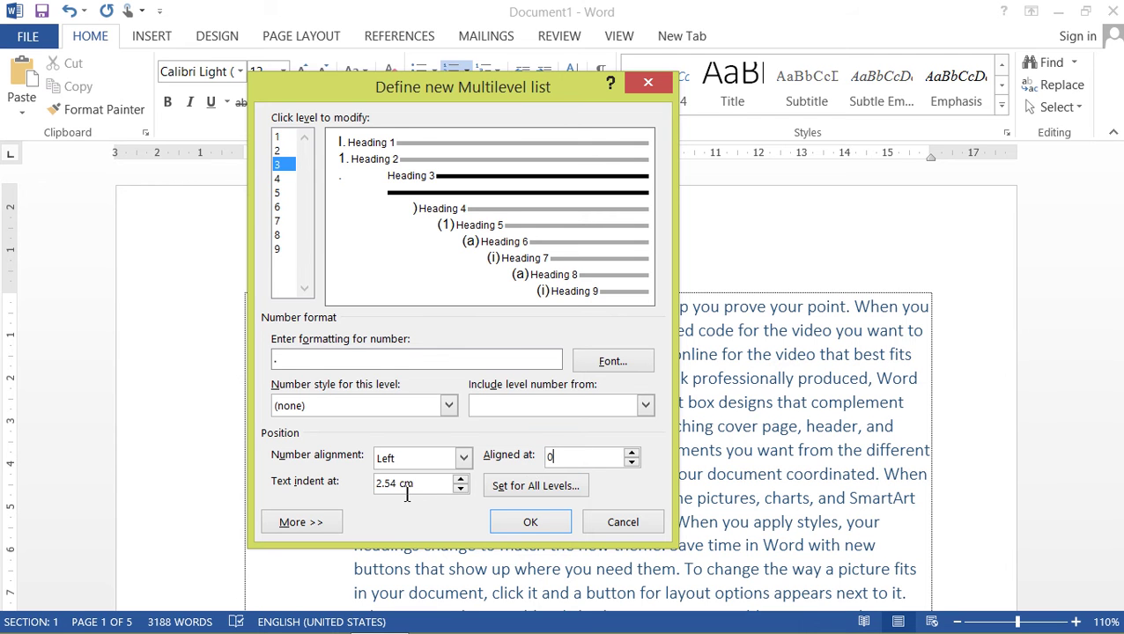
{"action": "left_click_drag", "start_coordinate": [422, 484], "coordinate": [345, 490]}
{"action": "type", "text": "0"}
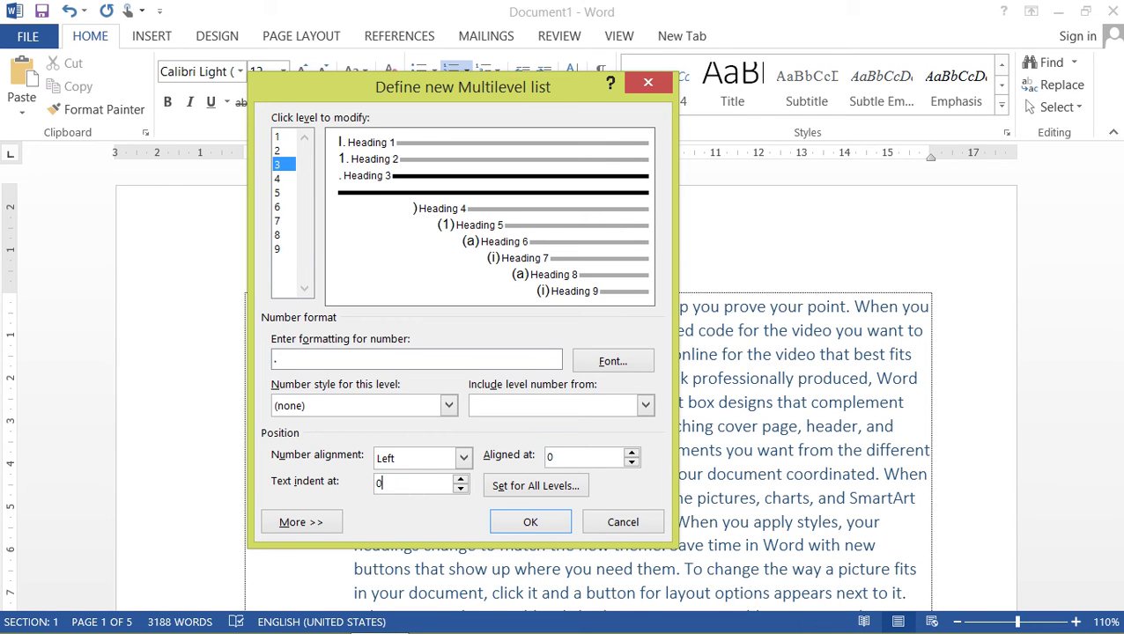
{"action": "type", "text": ".6"}
{"action": "key", "text": "BackSpace"}
{"action": "type", "text": "5"}
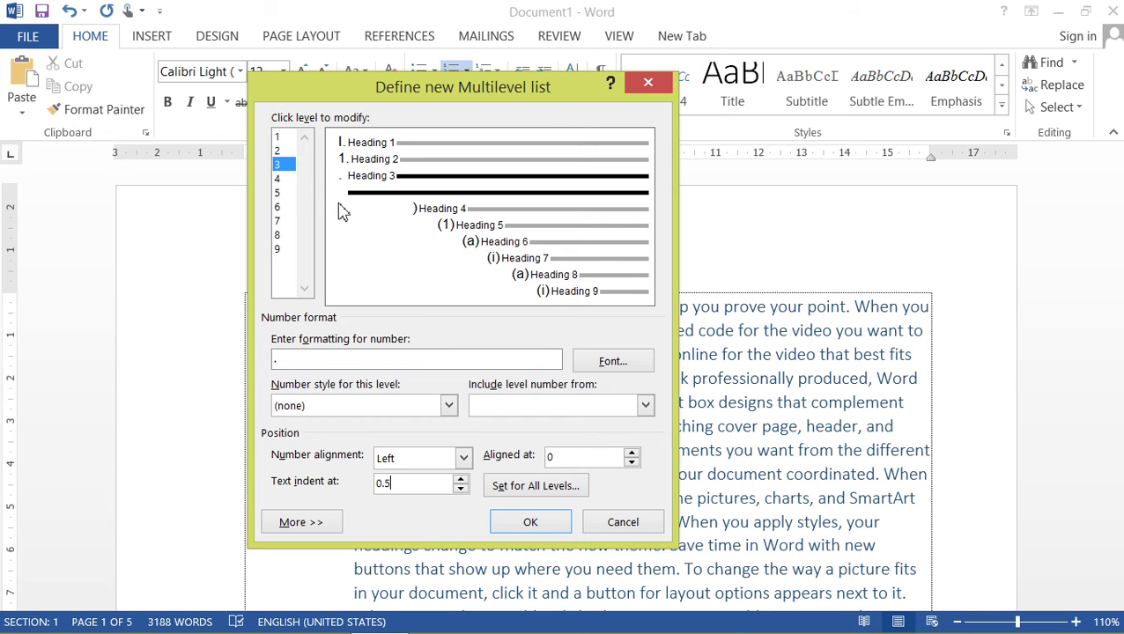
- Check the settings of levels 1 through 4
{"action": "left_click", "coordinate": [286, 178]}
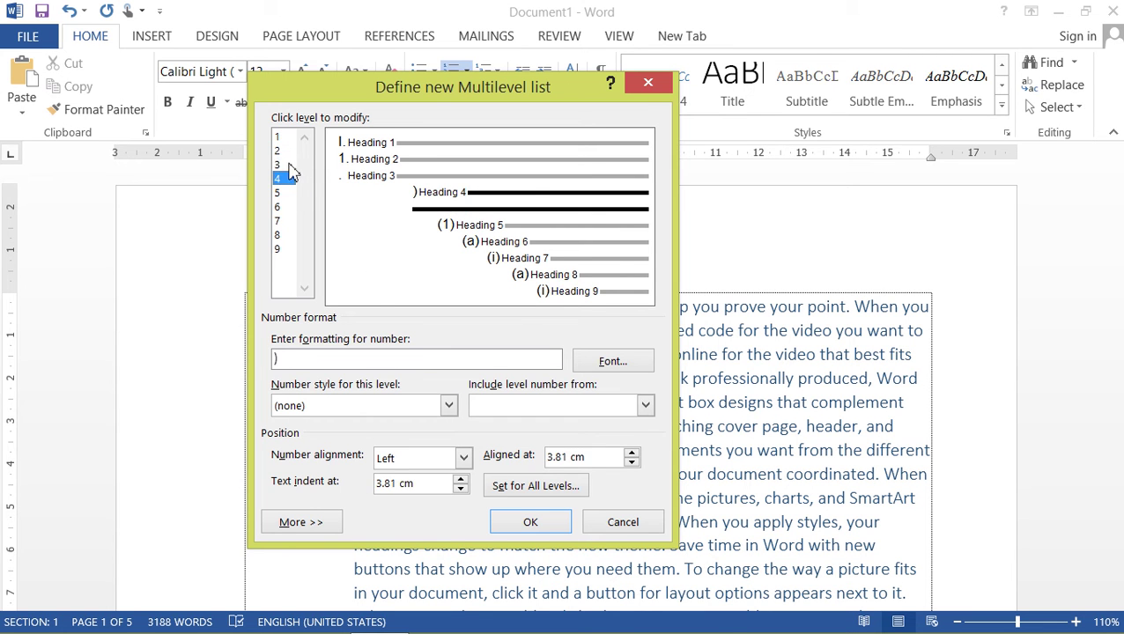
{"action": "left_click", "coordinate": [289, 166]}
{"action": "left_click", "coordinate": [281, 180]}
{"action": "left_click", "coordinate": [285, 139]}
{"action": "left_click", "coordinate": [283, 152]}
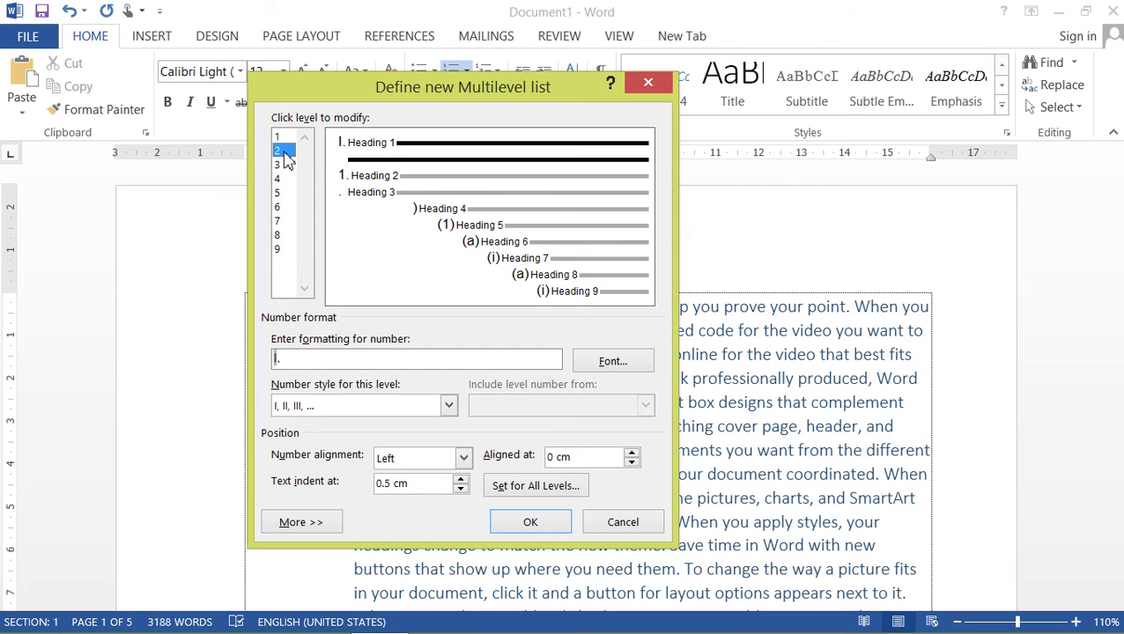
{"action": "left_click", "coordinate": [281, 165]}
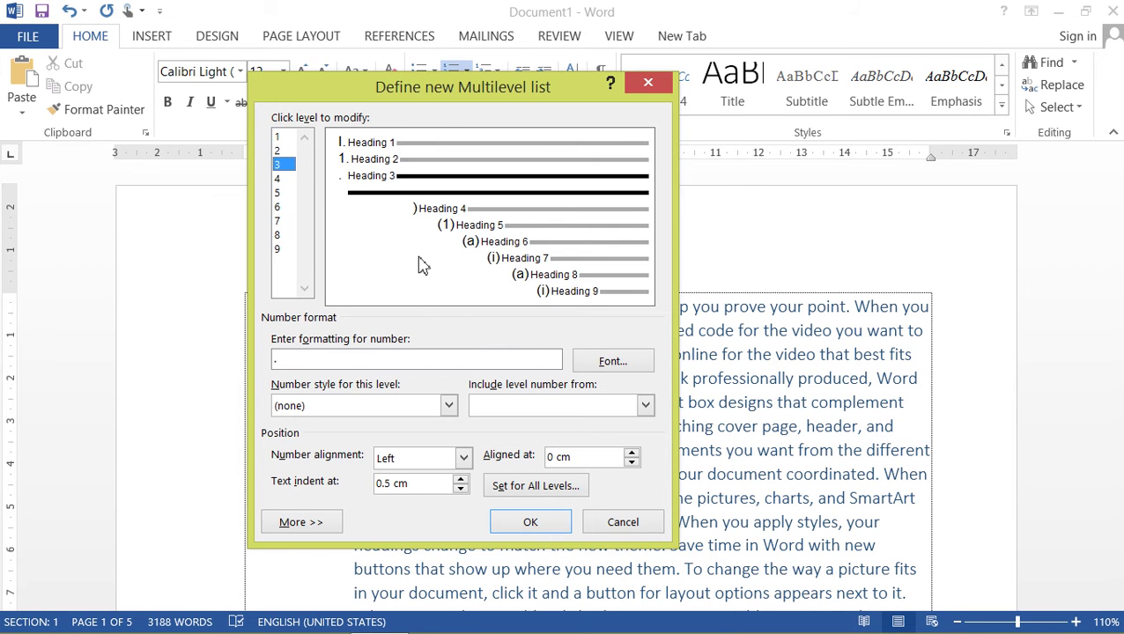
- Apply the new list definition and delete all the sample text
{"action": "left_click", "coordinate": [531, 523]}
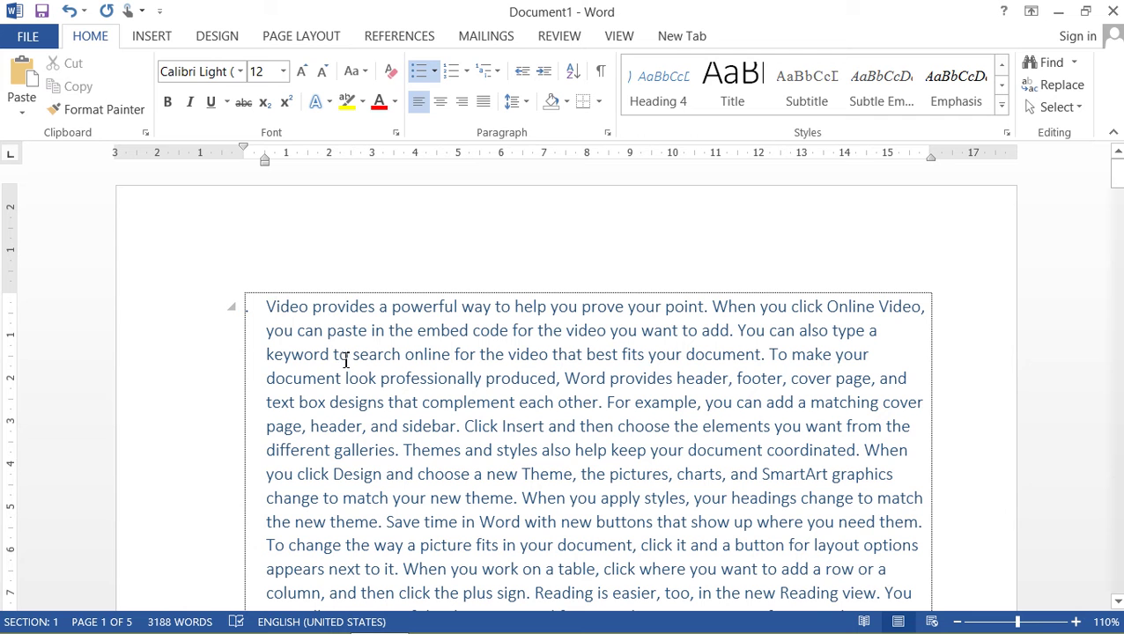
{"action": "key", "text": "ctrl+a"}
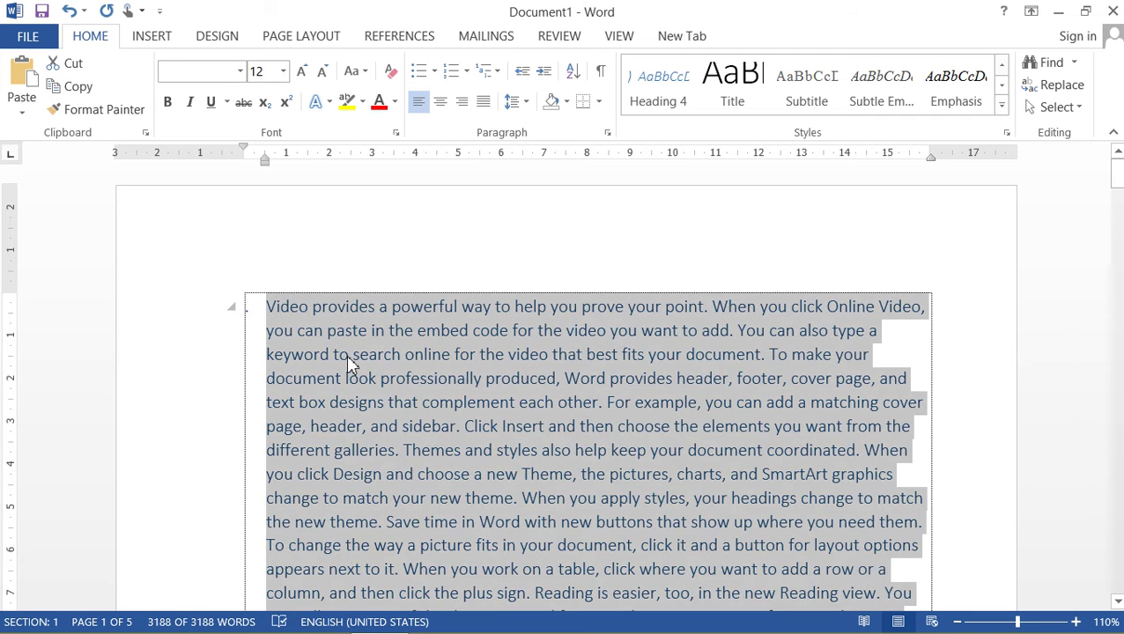
{"action": "key", "text": "Delete"}
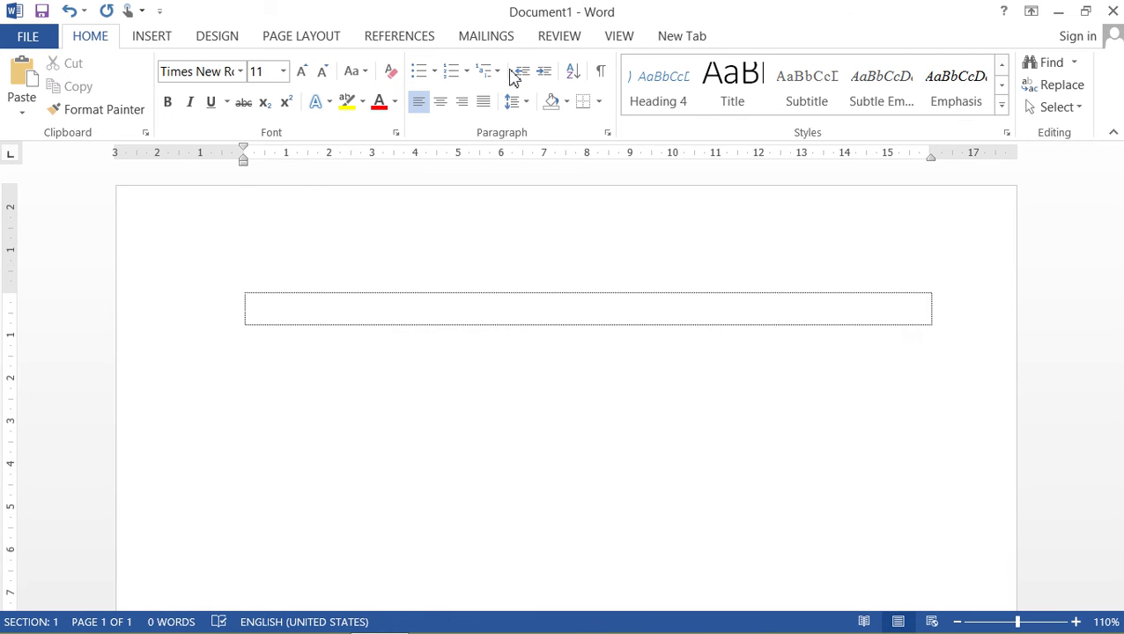
- Number the empty paragraph with the I., A., 1. heading list style
{"action": "left_click", "coordinate": [487, 71]}
{"action": "mouse_move", "coordinate": [589, 414]}
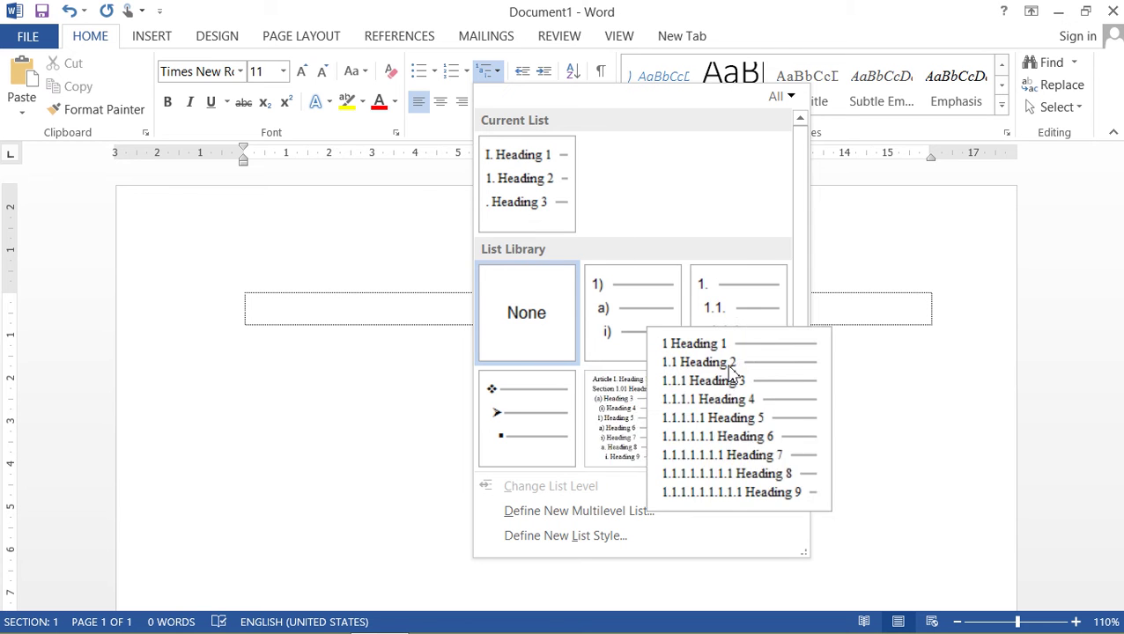
{"action": "left_click_drag", "start_coordinate": [802, 252], "coordinate": [798, 347]}
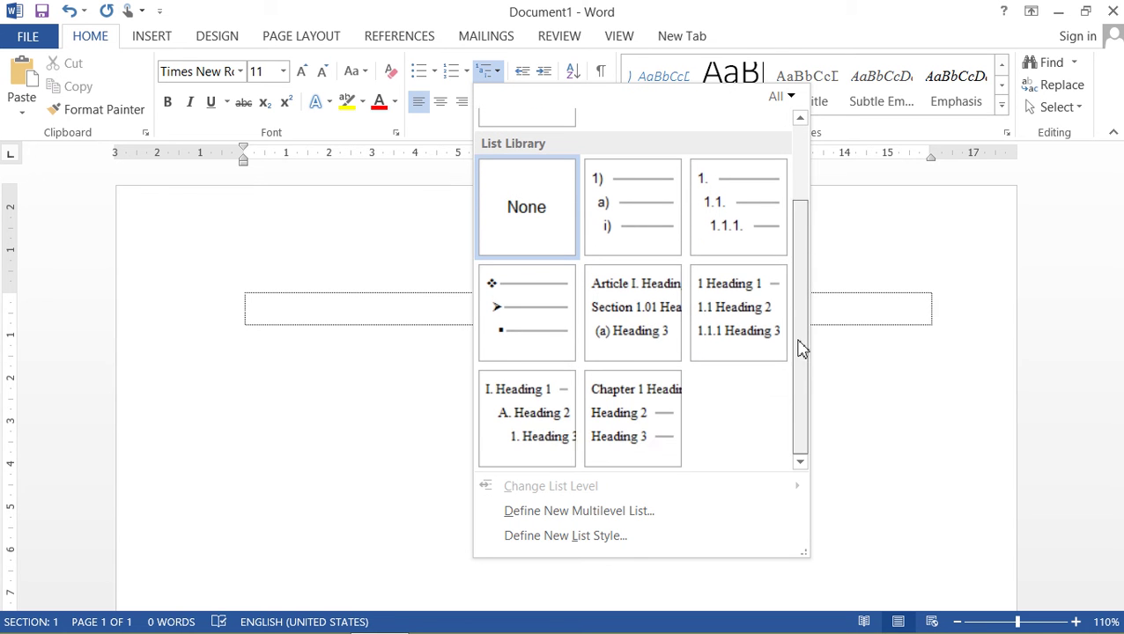
{"action": "mouse_move", "coordinate": [518, 432]}
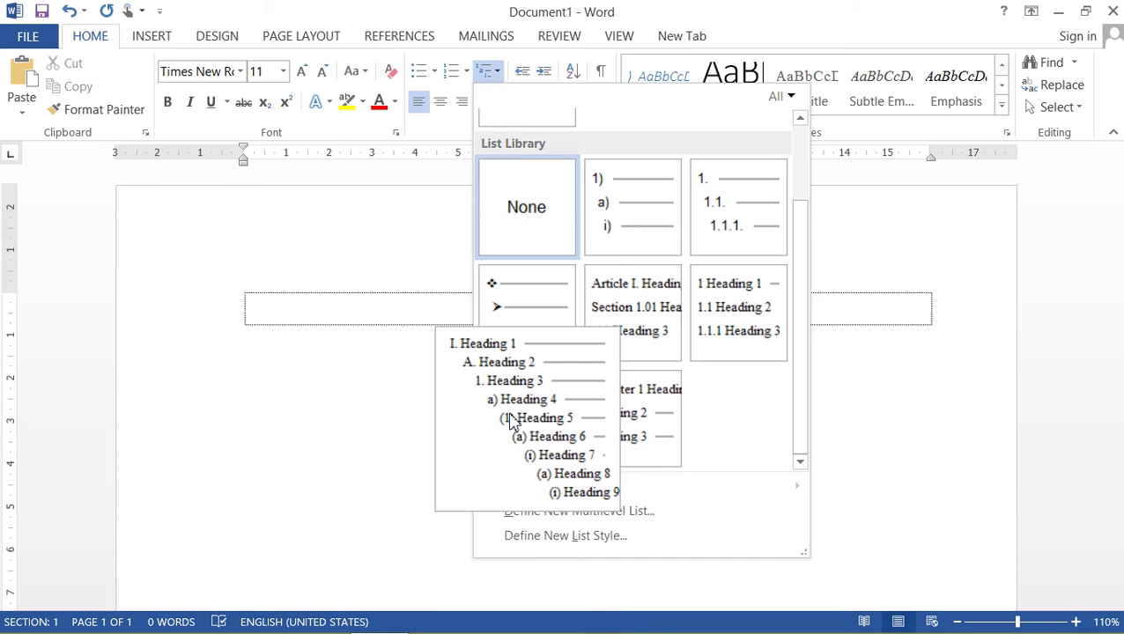
{"action": "left_click", "coordinate": [511, 422]}
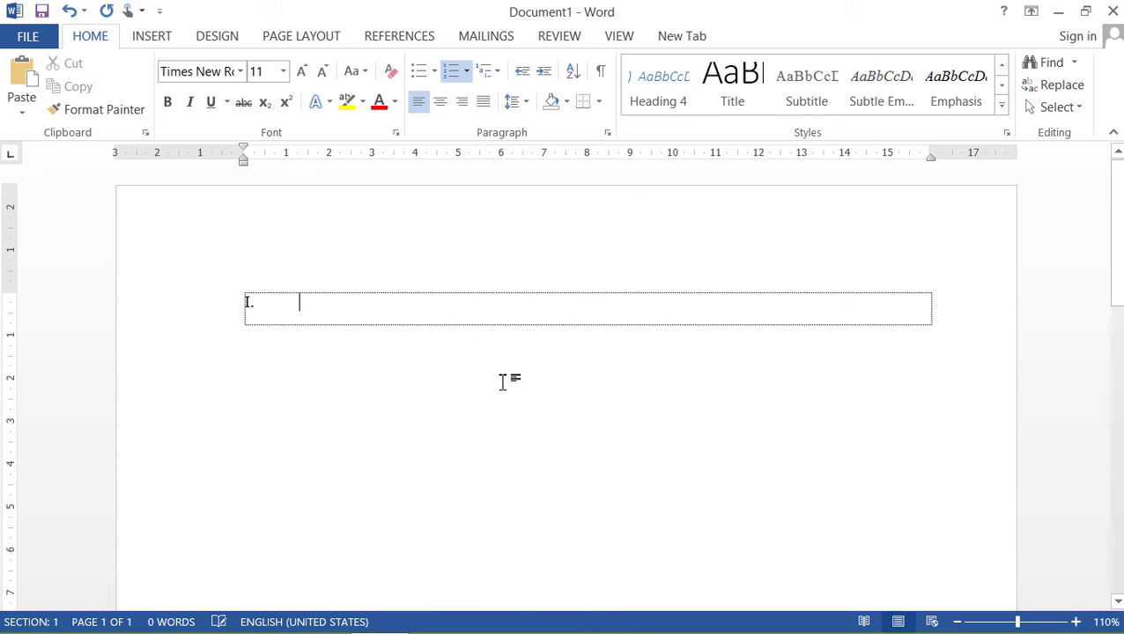
{"action": "left_click", "coordinate": [499, 74]}
{"action": "scroll", "coordinate": [499, 89], "scroll_direction": "down", "scroll_amount": 1}
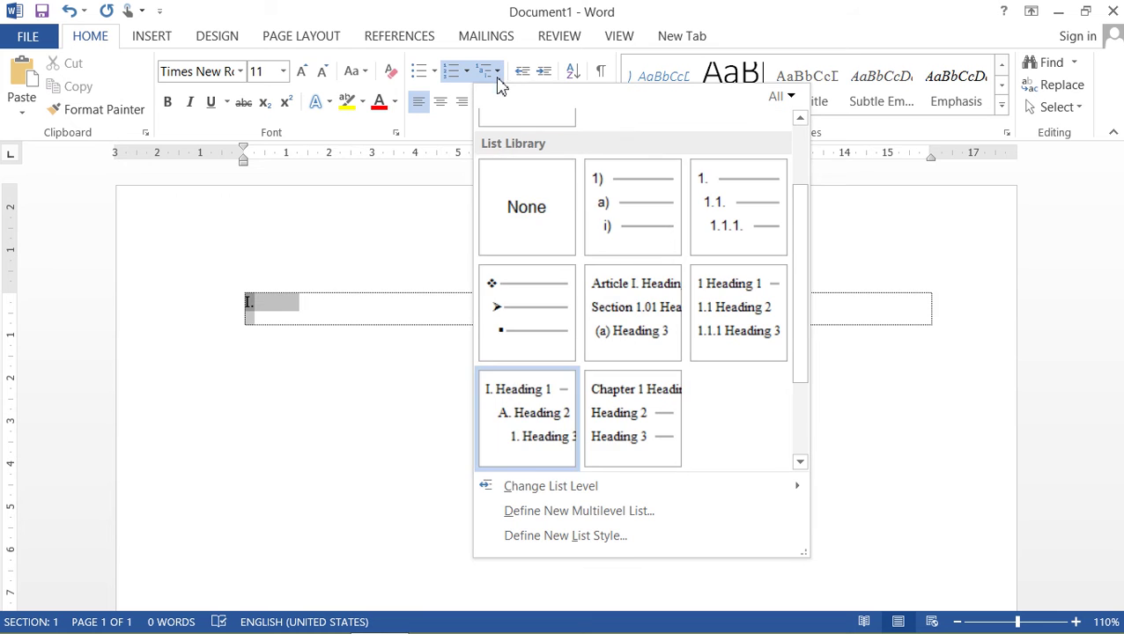
- Define a new multilevel list with level 2 numbered 1, 2, 3 and level 3 unnumbered
{"action": "left_click", "coordinate": [534, 512]}
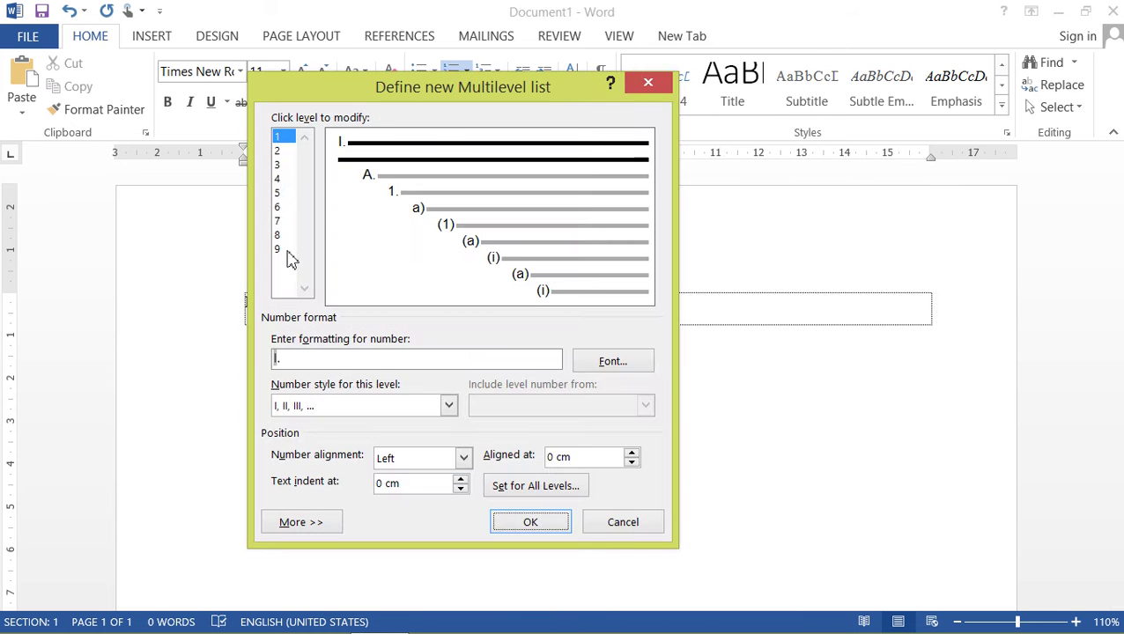
{"action": "left_click", "coordinate": [280, 151]}
{"action": "left_click", "coordinate": [278, 137]}
{"action": "left_click", "coordinate": [280, 151]}
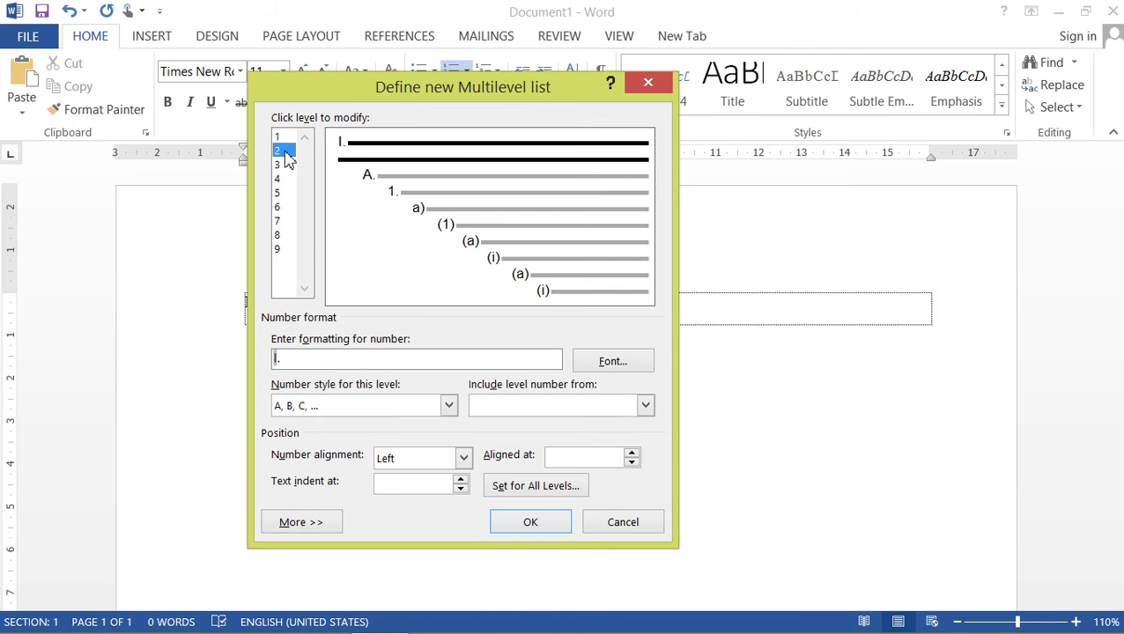
{"action": "left_click", "coordinate": [449, 406]}
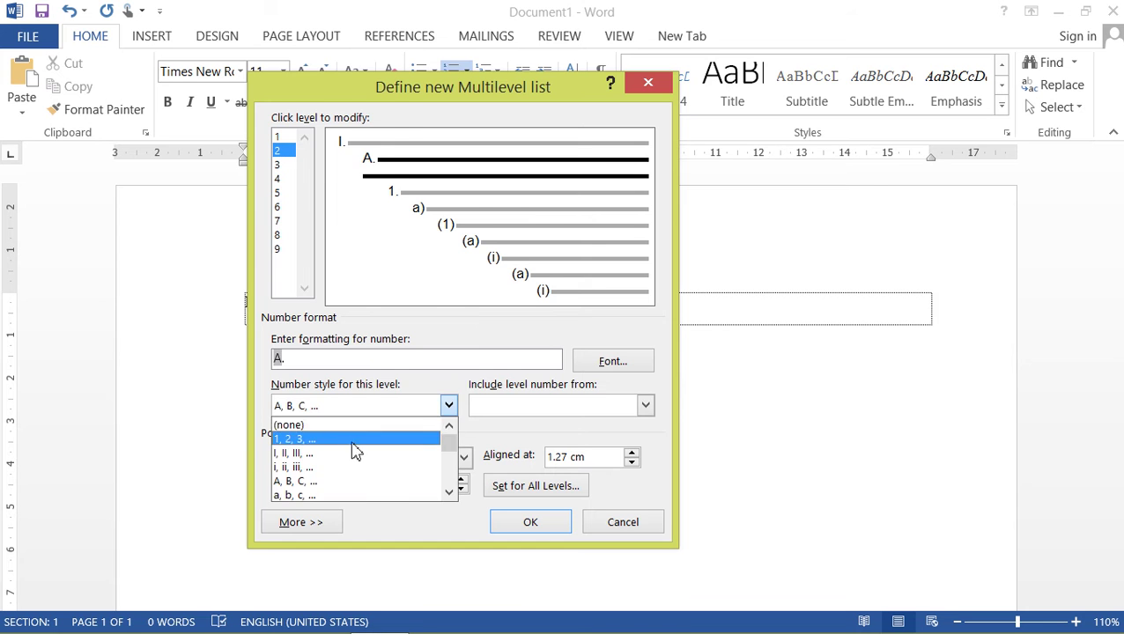
{"action": "left_click", "coordinate": [353, 442]}
{"action": "left_click", "coordinate": [280, 164]}
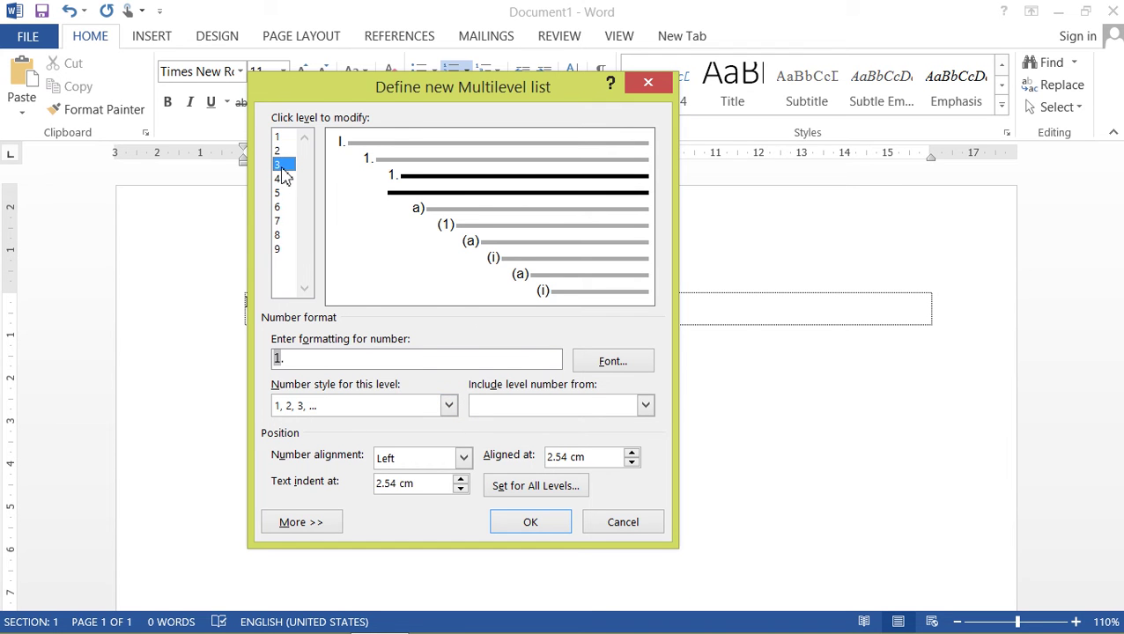
{"action": "left_click", "coordinate": [448, 406]}
{"action": "left_click", "coordinate": [398, 427]}
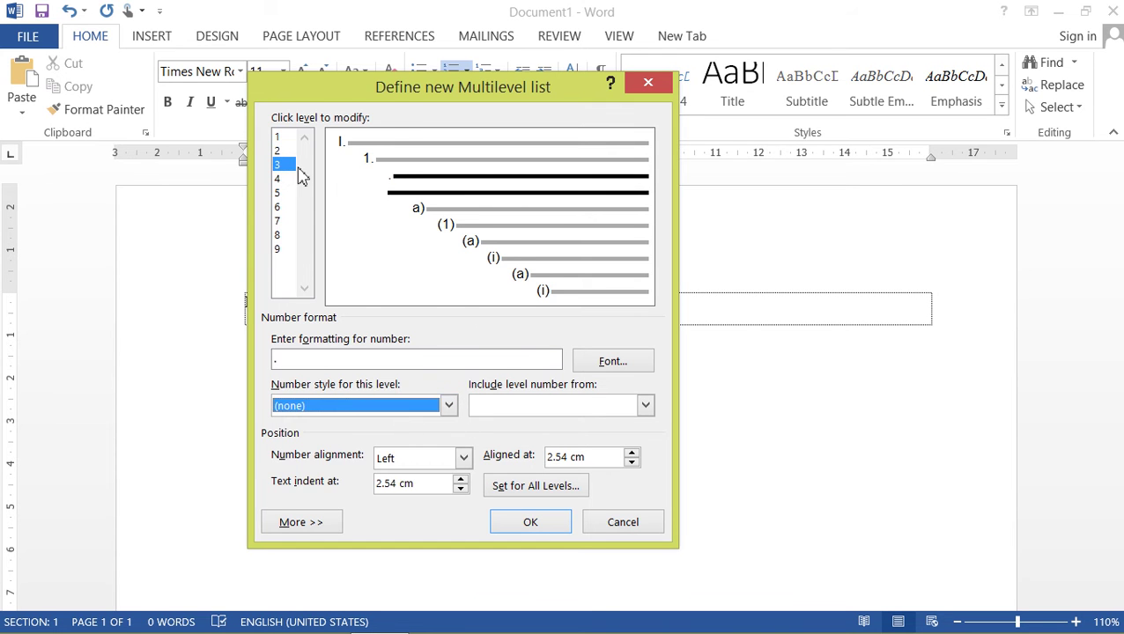
- Increase the level 1 text indent slightly
{"action": "left_click", "coordinate": [298, 152]}
{"action": "key", "text": "Up"}
{"action": "left_click_drag", "start_coordinate": [428, 483], "coordinate": [361, 487]}
{"action": "left_click", "coordinate": [461, 480]}
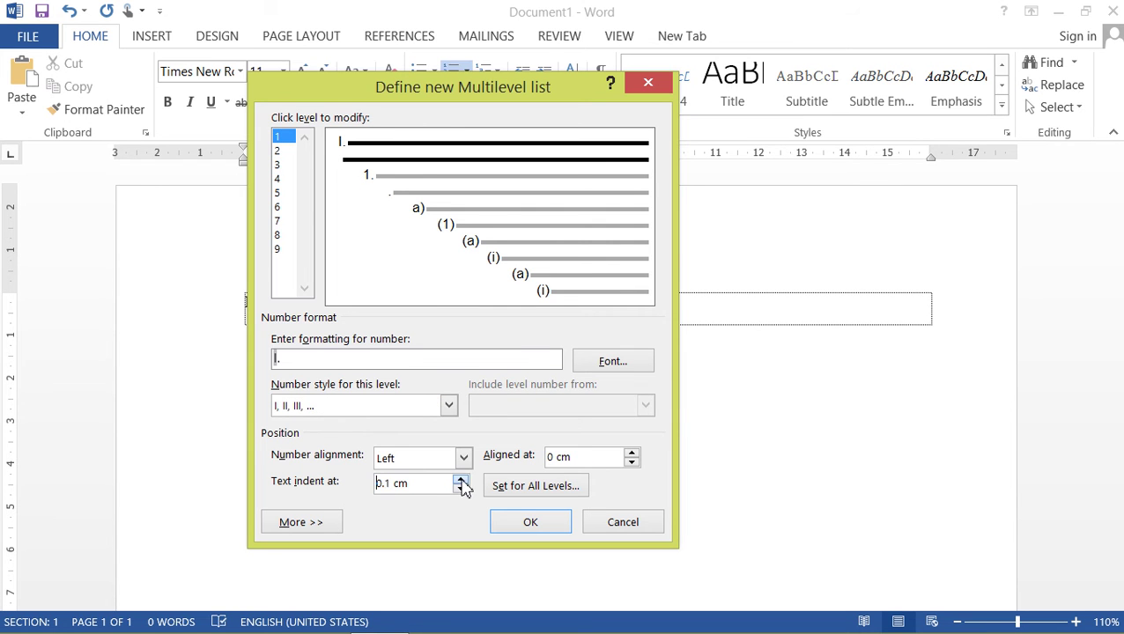
{"action": "left_click", "coordinate": [461, 481]}
- Set level 2 to aligned at 0 with a 0.5 text indent
{"action": "left_click", "coordinate": [282, 152]}
{"action": "left_click_drag", "start_coordinate": [595, 456], "coordinate": [541, 464]}
{"action": "type", "text": "0"}
{"action": "left_click_drag", "start_coordinate": [445, 483], "coordinate": [417, 483]}
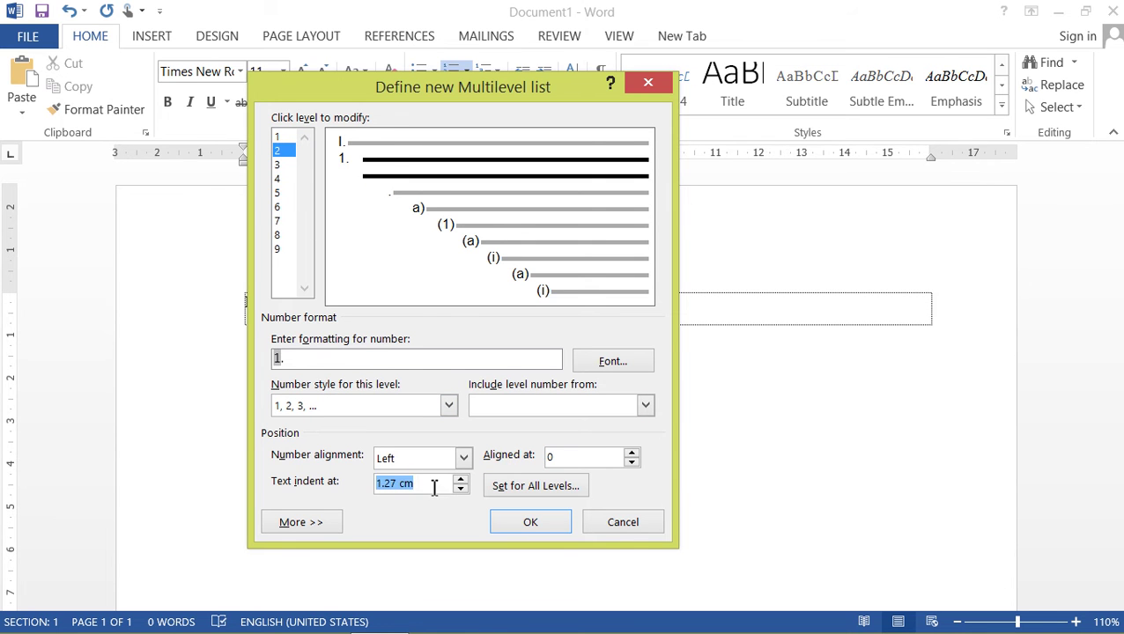
{"action": "type", "text": "0.5"}
- Set level 3 to a 0.5 text indent aligned at 0, and confirm the list
{"action": "left_click", "coordinate": [279, 166]}
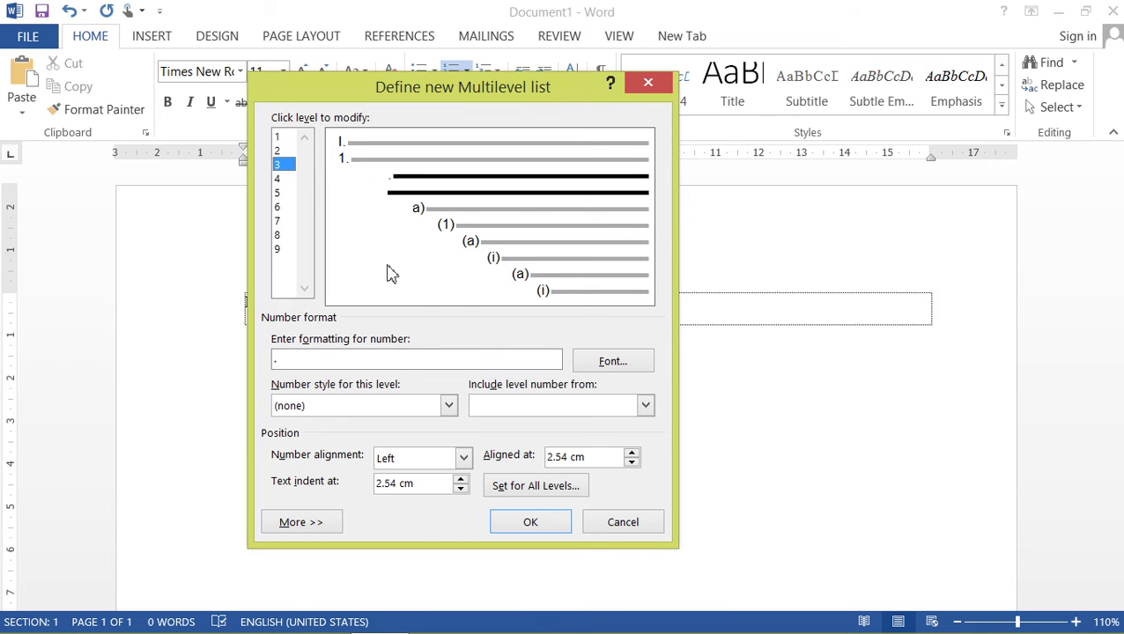
{"action": "left_click_drag", "start_coordinate": [458, 477], "coordinate": [319, 489]}
{"action": "type", "text": "0.5"}
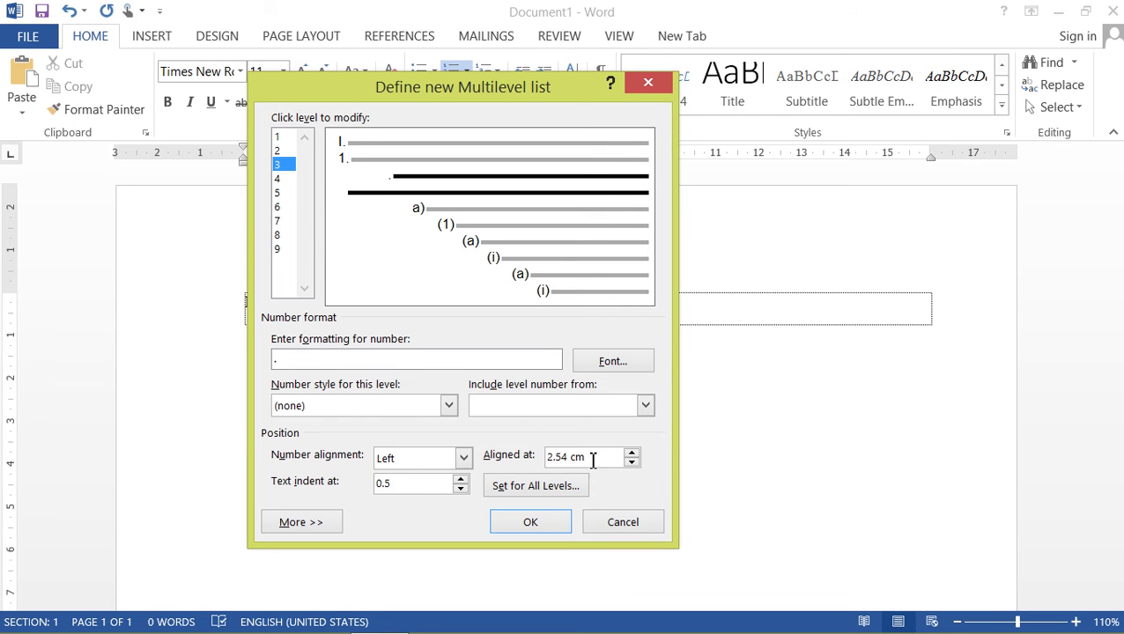
{"action": "left_click_drag", "start_coordinate": [593, 459], "coordinate": [509, 465]}
{"action": "type", "text": "0"}
{"action": "left_click", "coordinate": [542, 524]}
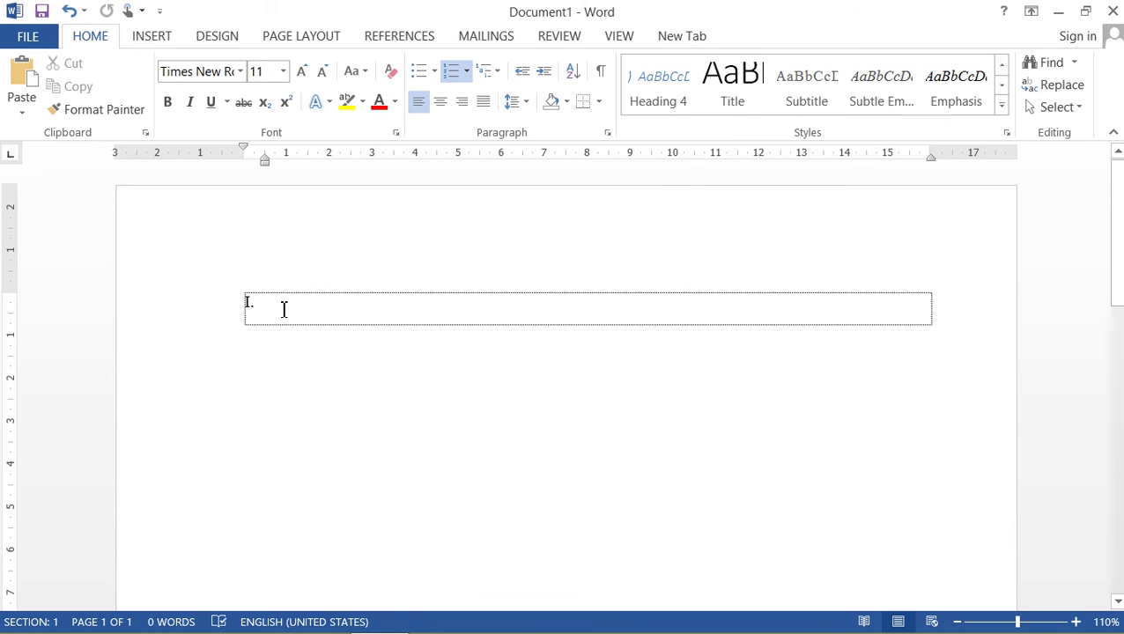
- Type 'sdfsd', then switch to the Khmer keyboard and type 'ដឹងដឹង'
{"action": "type", "text": "sdfsd"}
{"action": "key", "text": "alt+shift"}
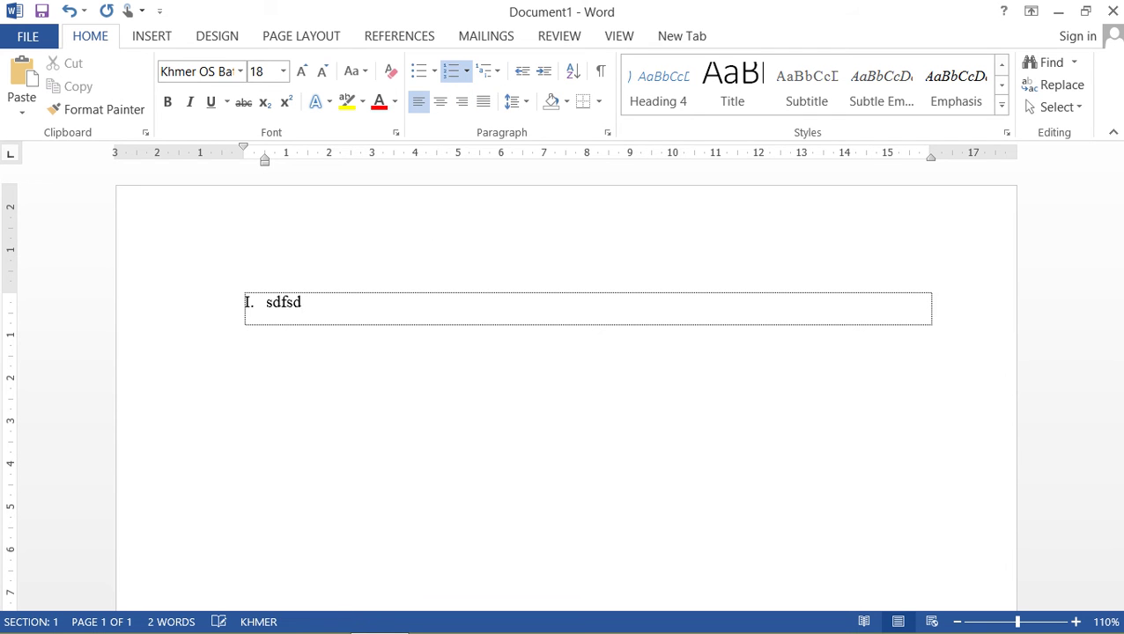
{"action": "type", "text": "ដឹងដឹង"}
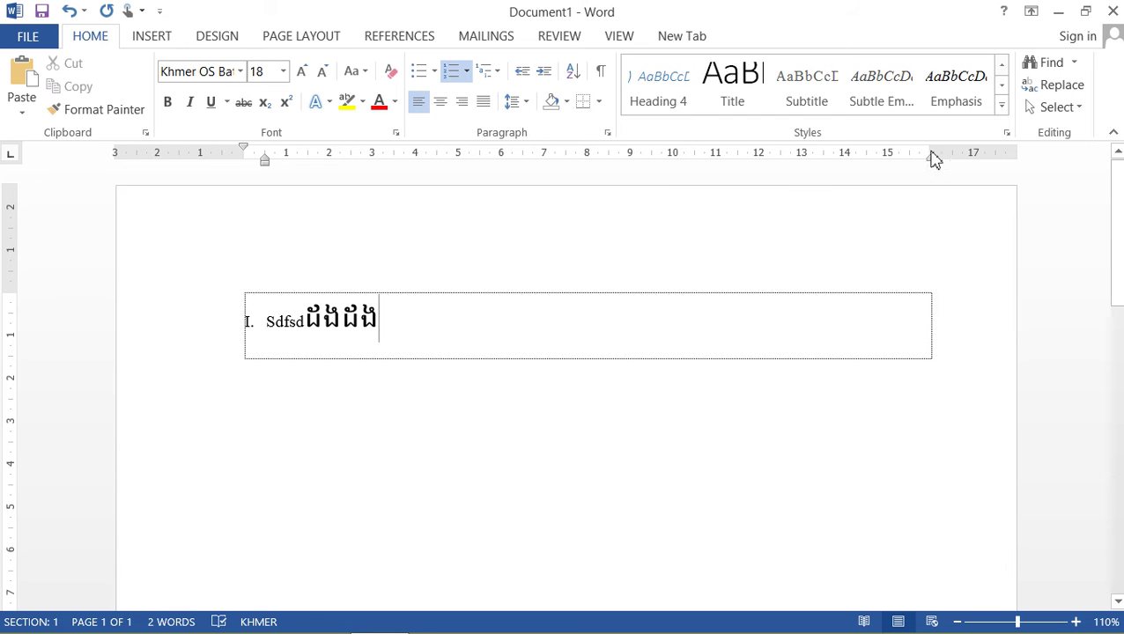
- Place the cursor in the Latin text and expand the Styles gallery
{"action": "left_click", "coordinate": [1002, 107]}
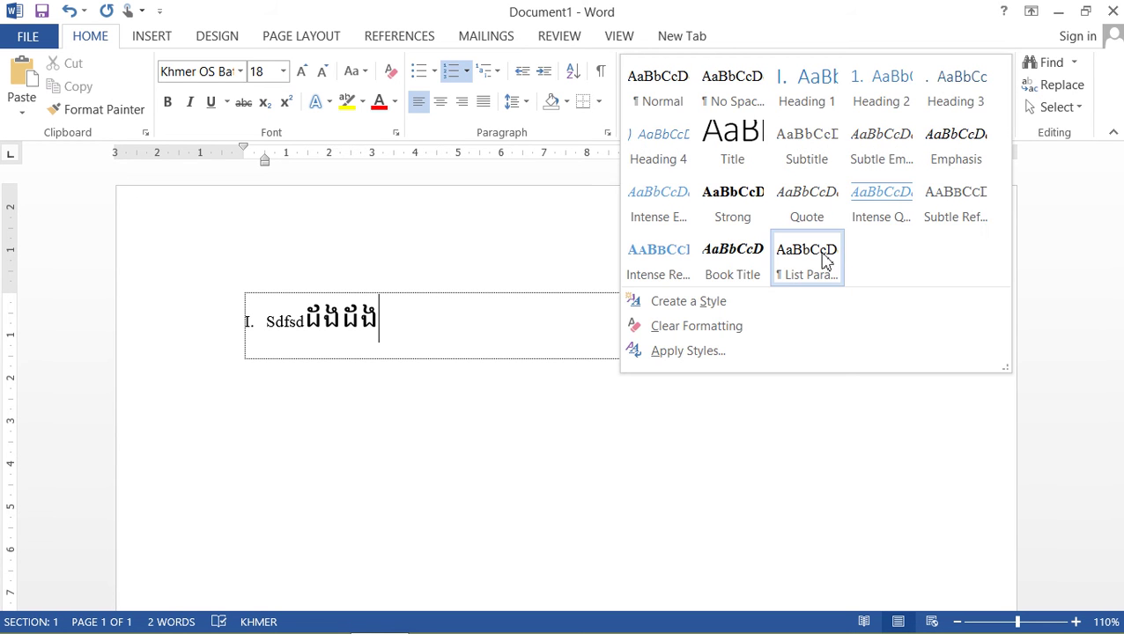
{"action": "left_click", "coordinate": [351, 322]}
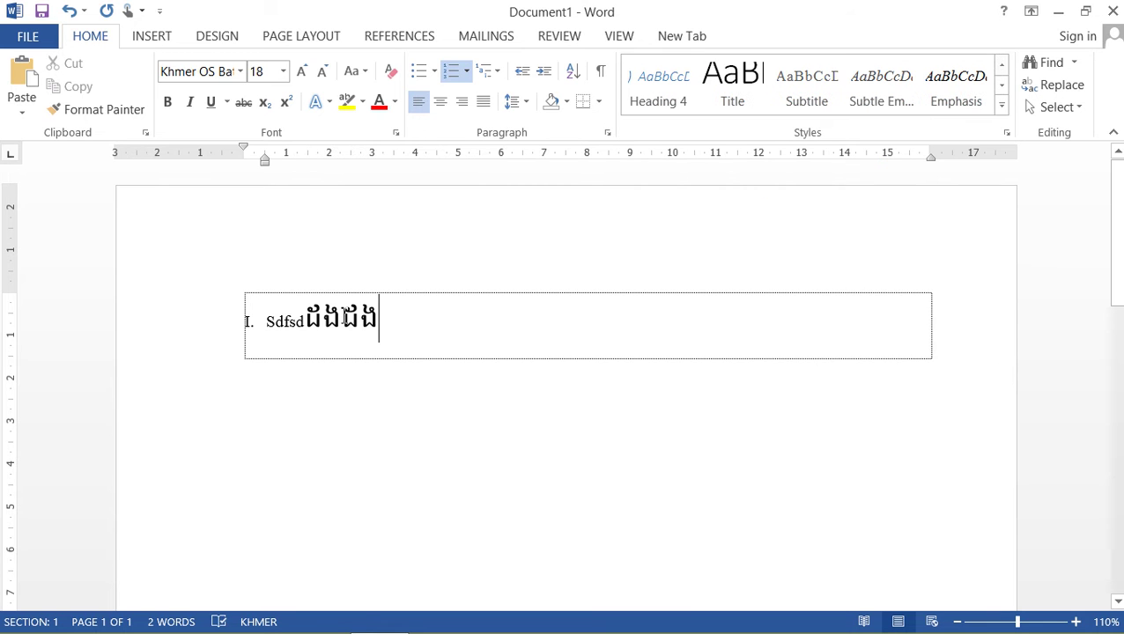
{"action": "left_click", "coordinate": [287, 323]}
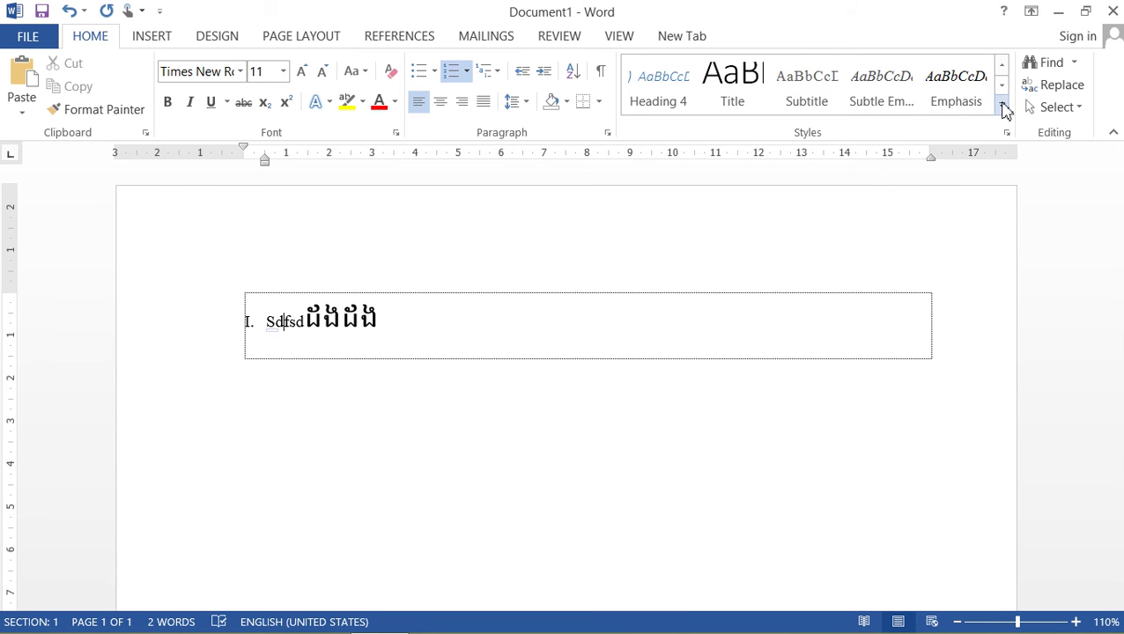
{"action": "left_click", "coordinate": [1003, 106]}
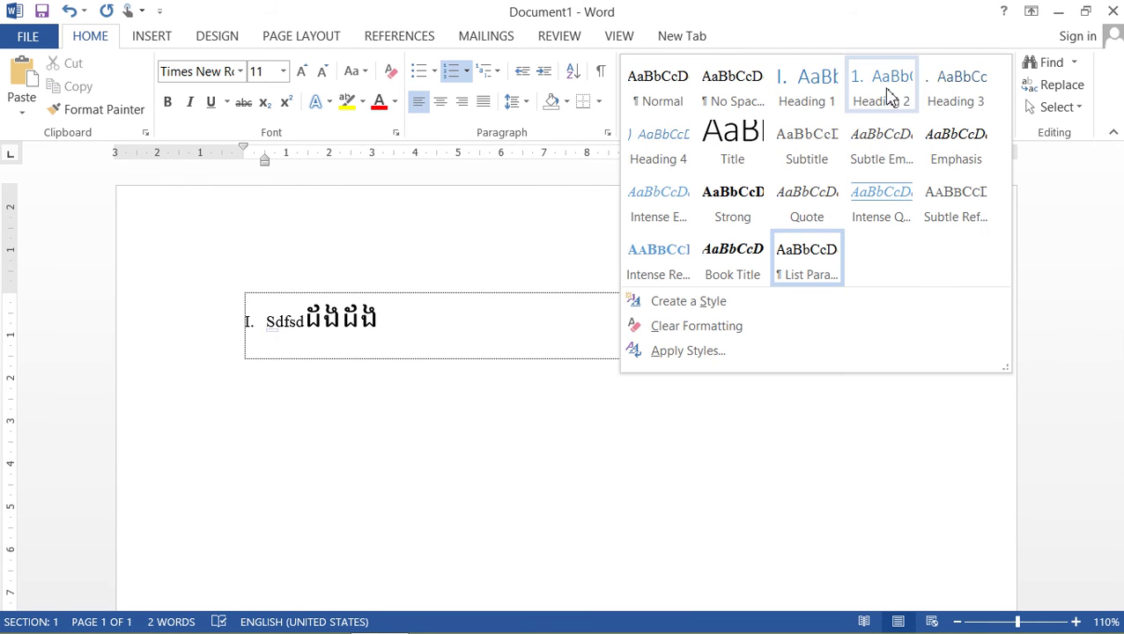
- Apply Heading 1 to the numbered 'Sdfsd' line and check the Multilevel List gallery
{"action": "left_click", "coordinate": [812, 101]}
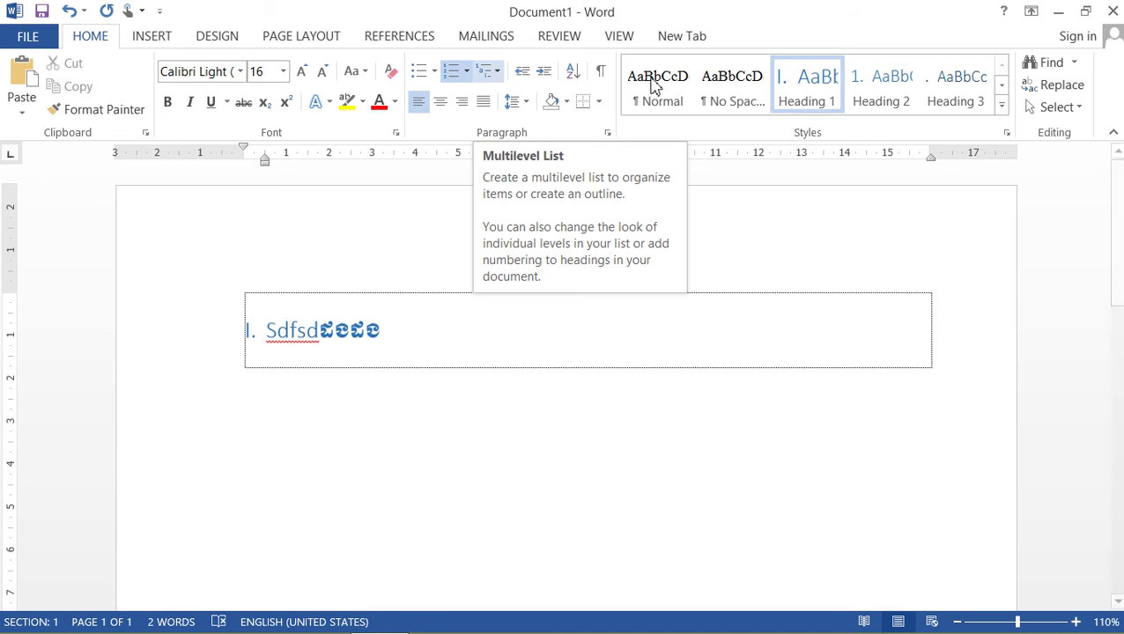
{"action": "left_click", "coordinate": [494, 75]}
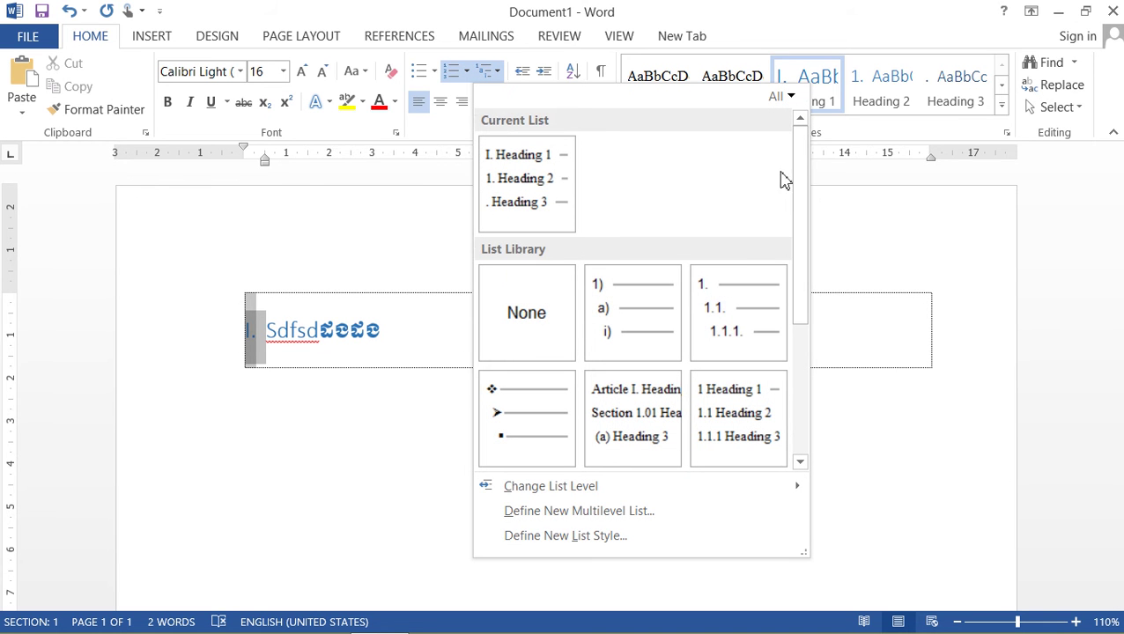
{"action": "left_click", "coordinate": [527, 184]}
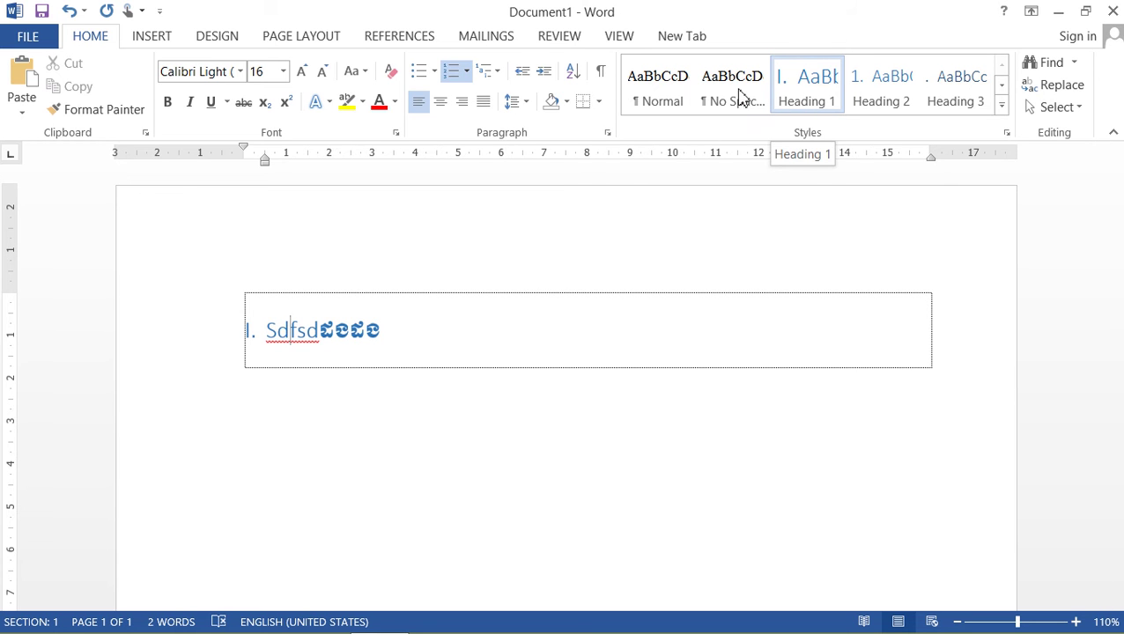
{"action": "left_click", "coordinate": [503, 78]}
{"action": "left_click", "coordinate": [499, 73]}
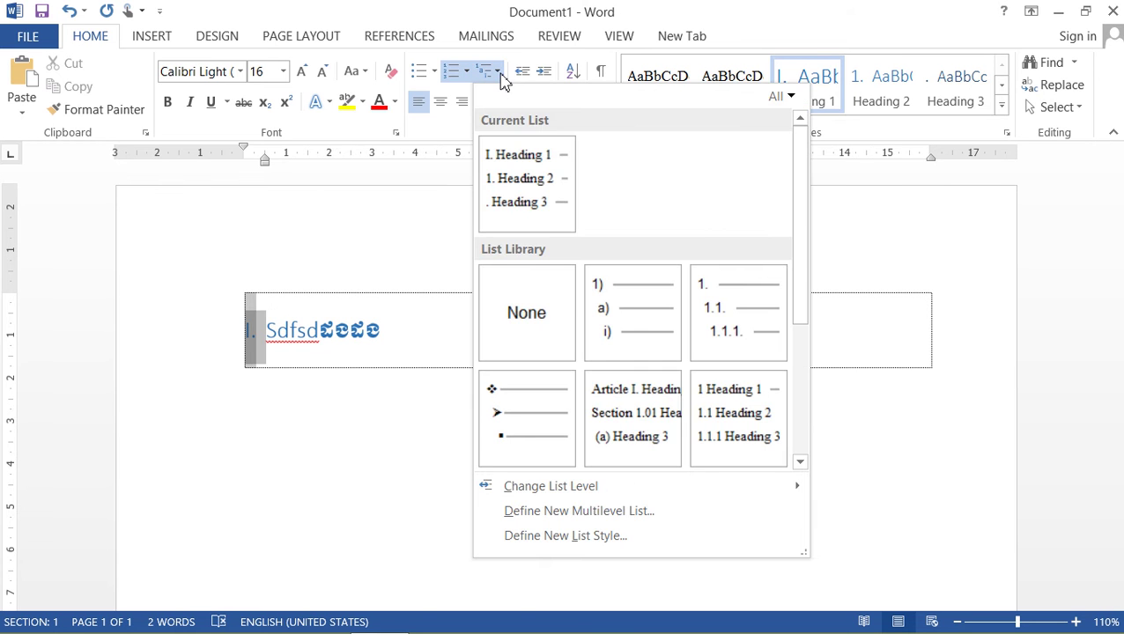
{"action": "mouse_move", "coordinate": [802, 193]}
{"action": "left_mouse_down"}
{"action": "mouse_move", "coordinate": [799, 324]}
{"action": "mouse_move", "coordinate": [820, 100]}
{"action": "left_mouse_up"}
{"action": "left_click", "coordinate": [819, 88]}
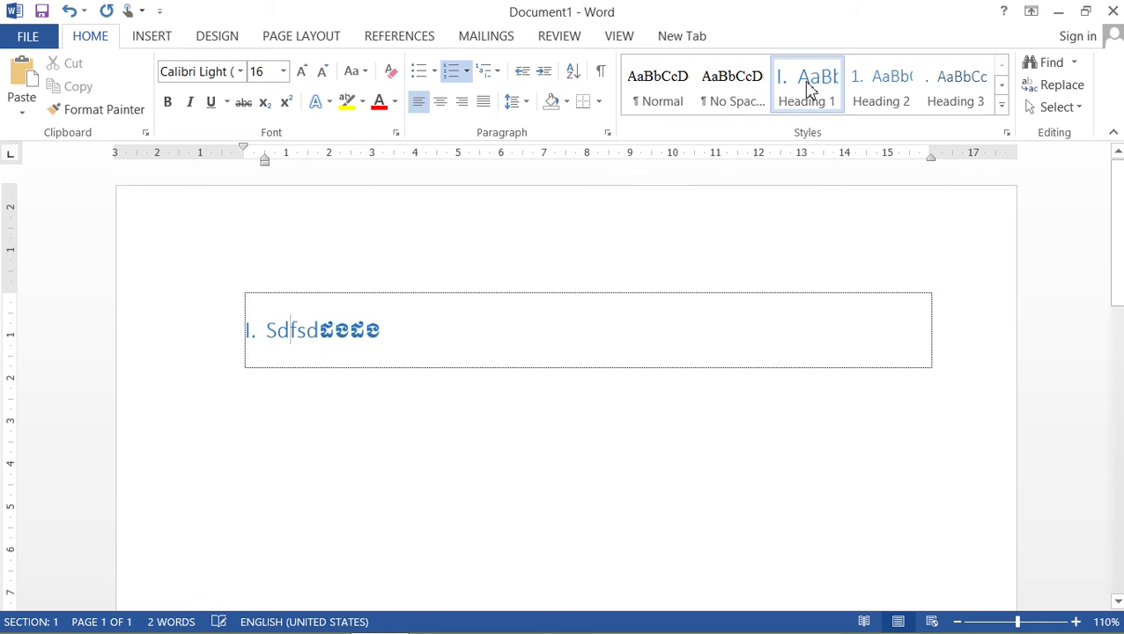
- Open Modify Style for Heading 1 and set the script selector to (all scripts)
{"action": "right_click", "coordinate": [809, 88]}
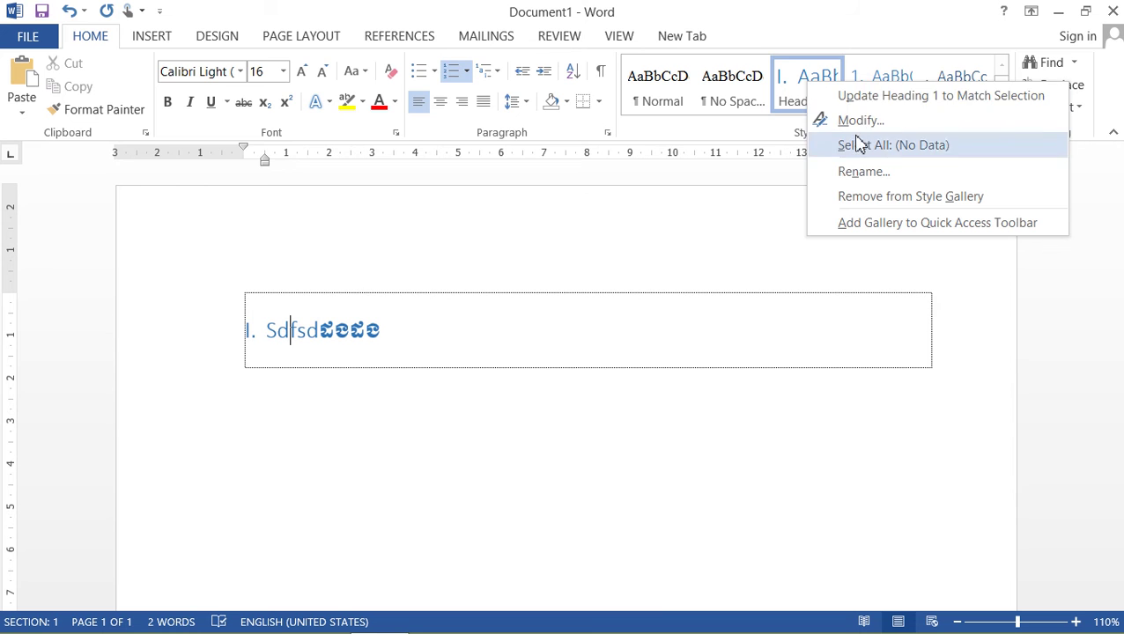
{"action": "left_click", "coordinate": [859, 121]}
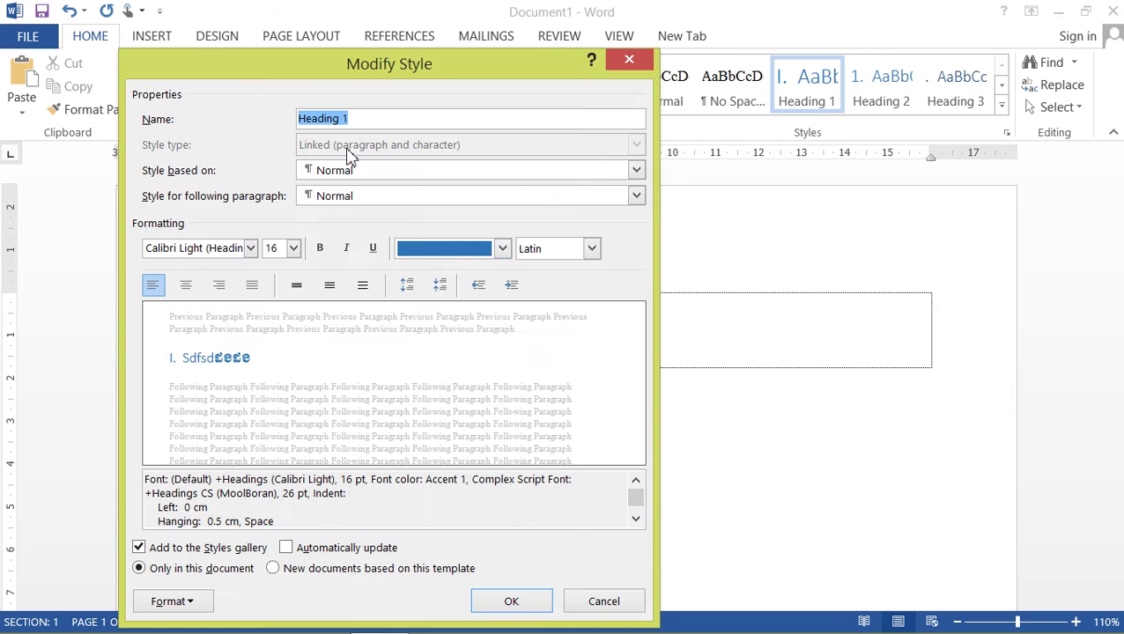
{"action": "left_click_drag", "start_coordinate": [356, 75], "coordinate": [425, 68]}
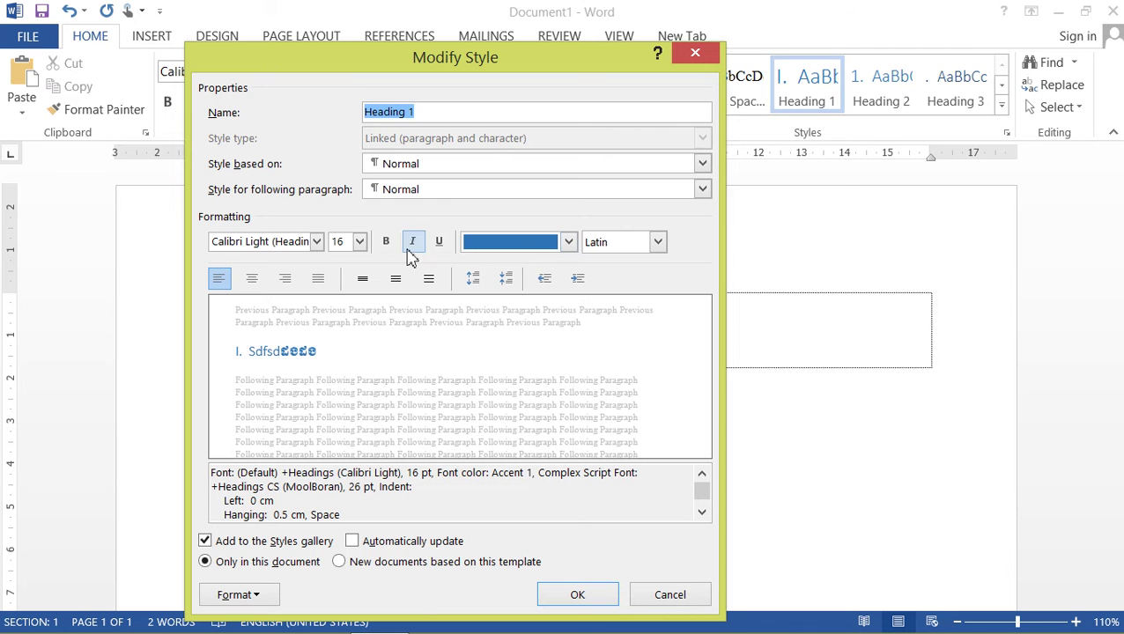
{"action": "left_click", "coordinate": [658, 244]}
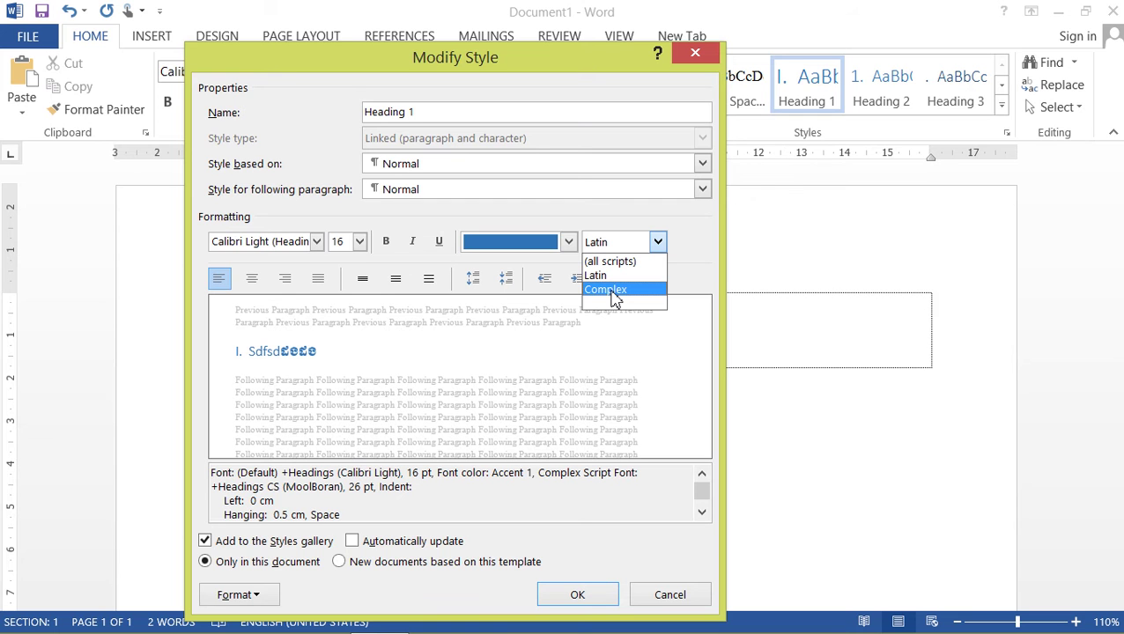
{"action": "left_click", "coordinate": [608, 276]}
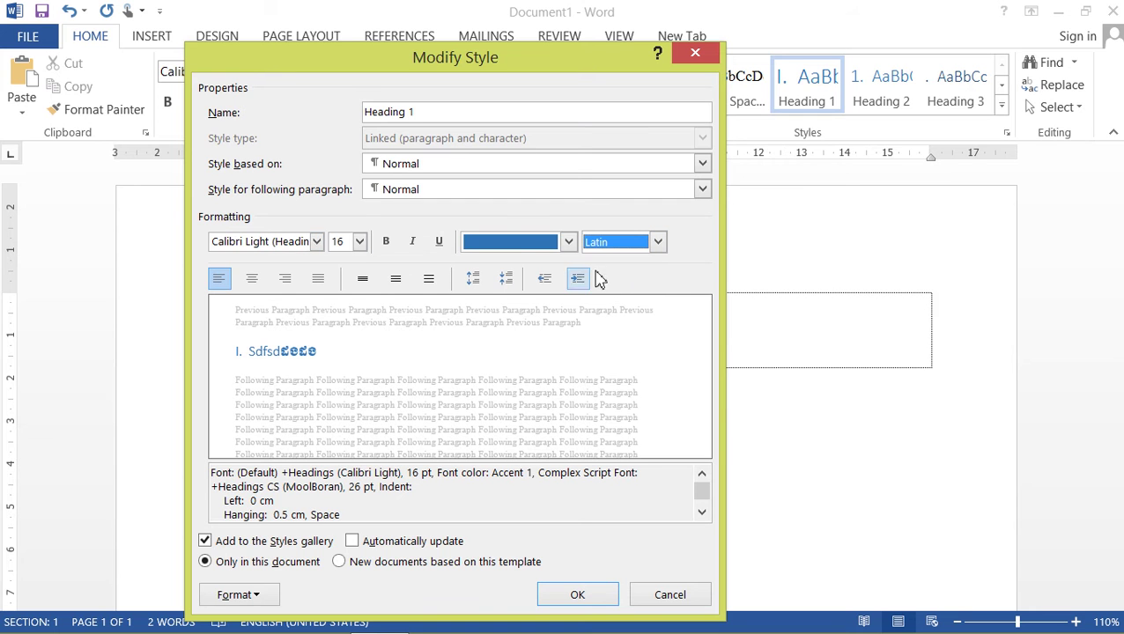
{"action": "left_click", "coordinate": [657, 242]}
{"action": "left_click", "coordinate": [620, 291]}
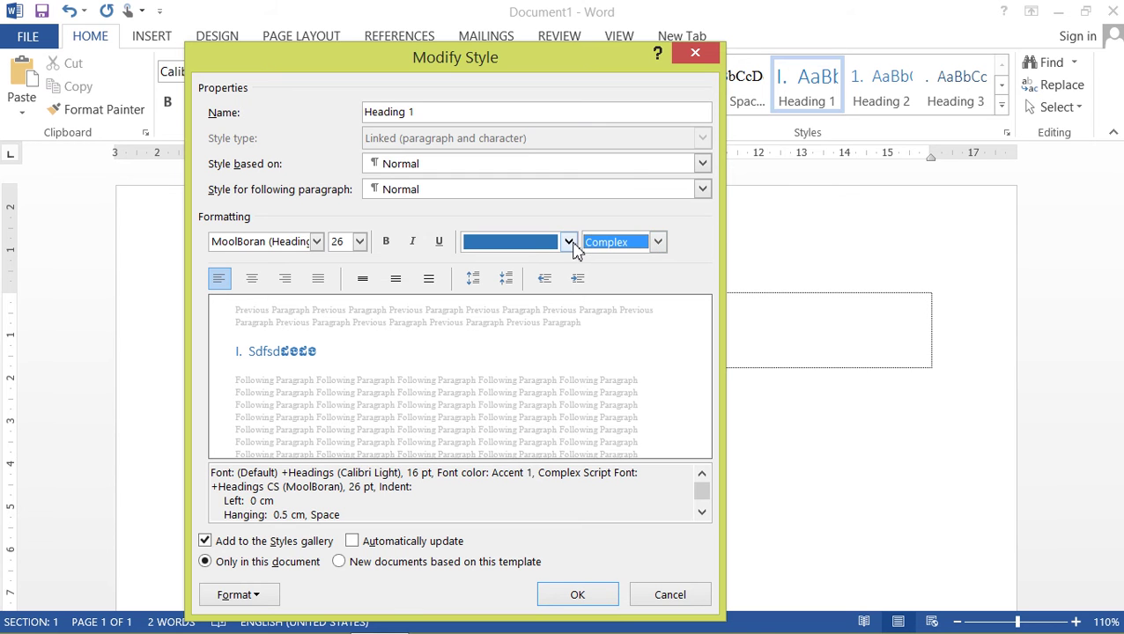
{"action": "left_click", "coordinate": [659, 242]}
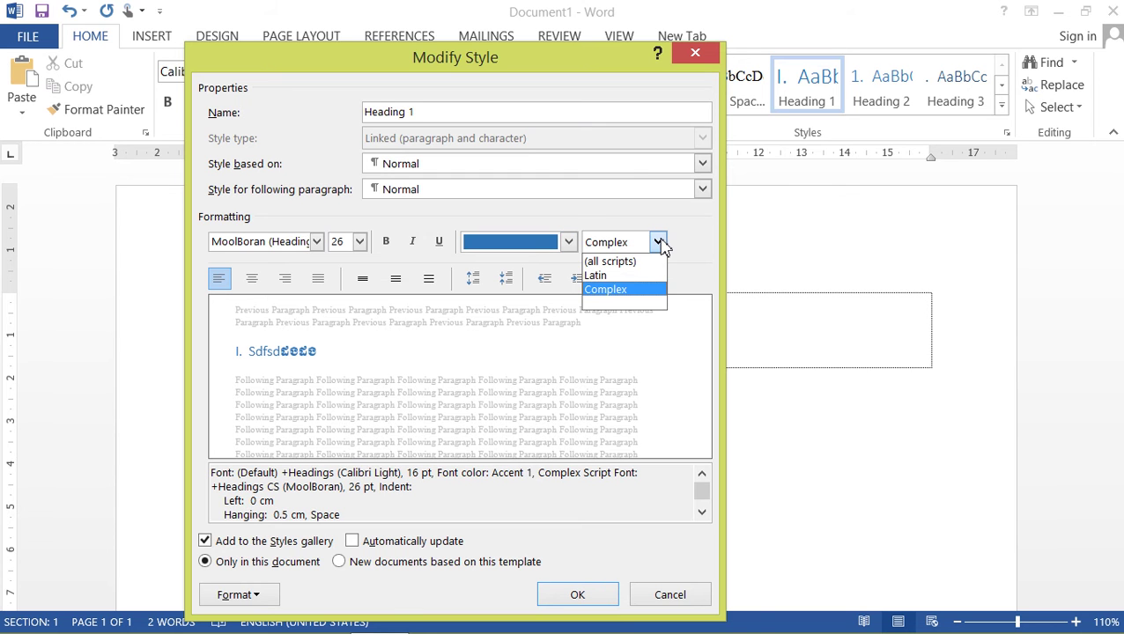
{"action": "left_click", "coordinate": [622, 262]}
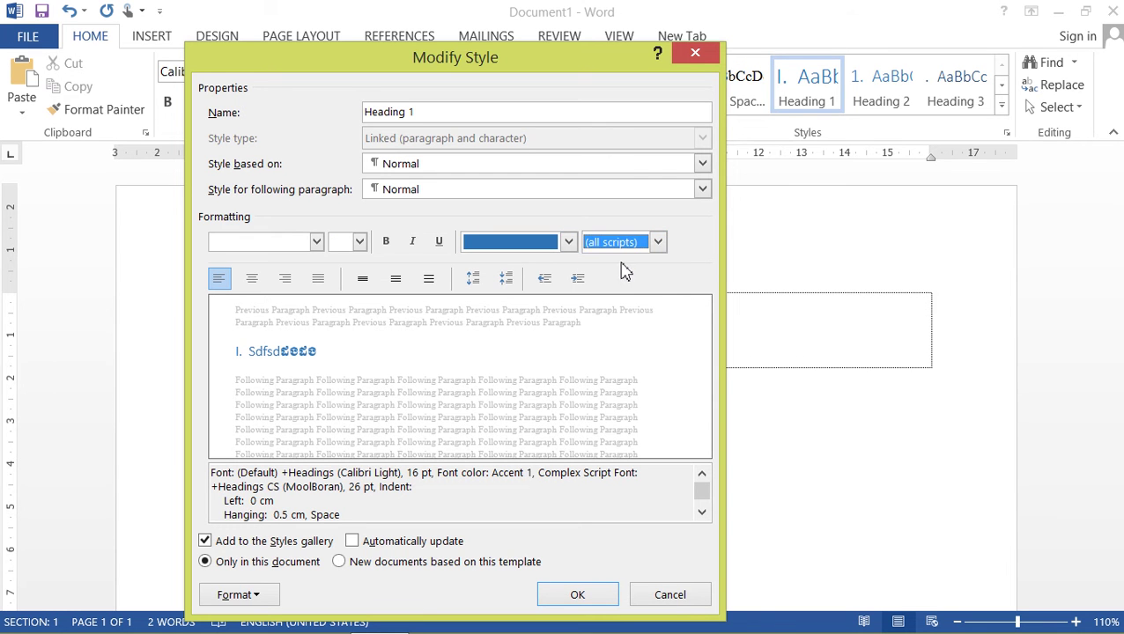
- Set the Heading 1 font to Khmer OS Muol Light at 14 pt
{"action": "left_click", "coordinate": [316, 242]}
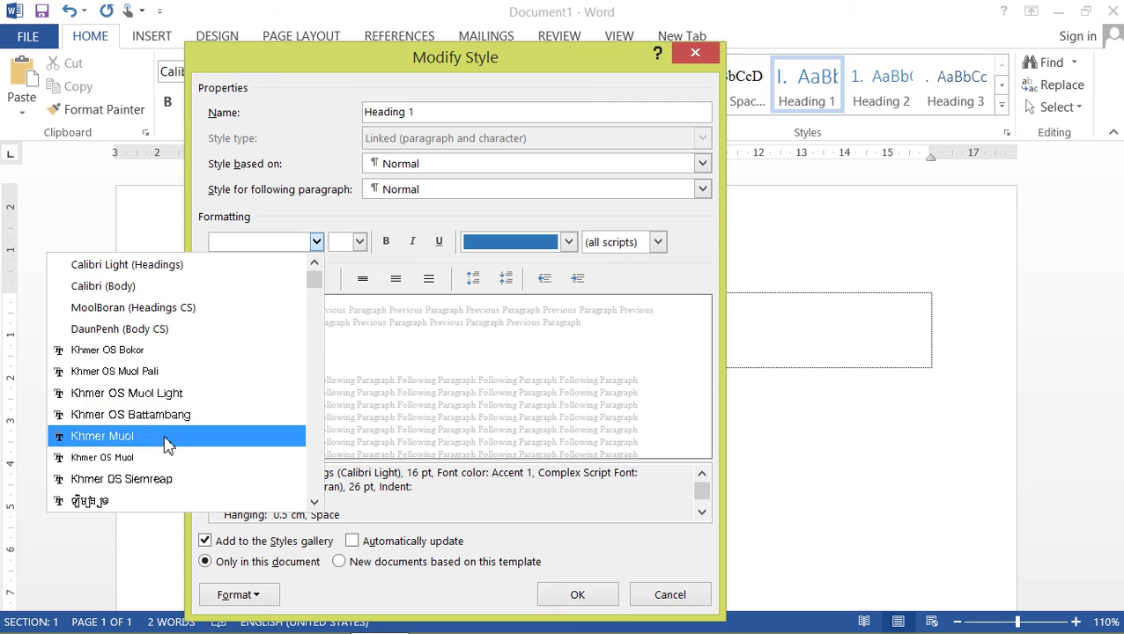
{"action": "left_click", "coordinate": [183, 395]}
{"action": "left_click", "coordinate": [360, 241]}
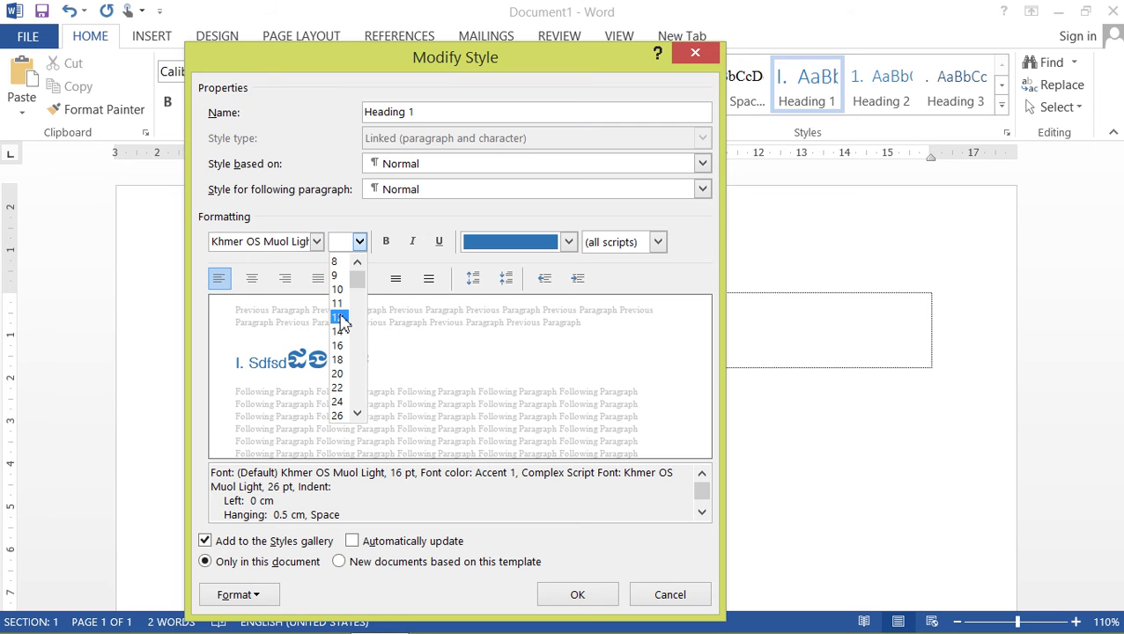
{"action": "left_click", "coordinate": [339, 331]}
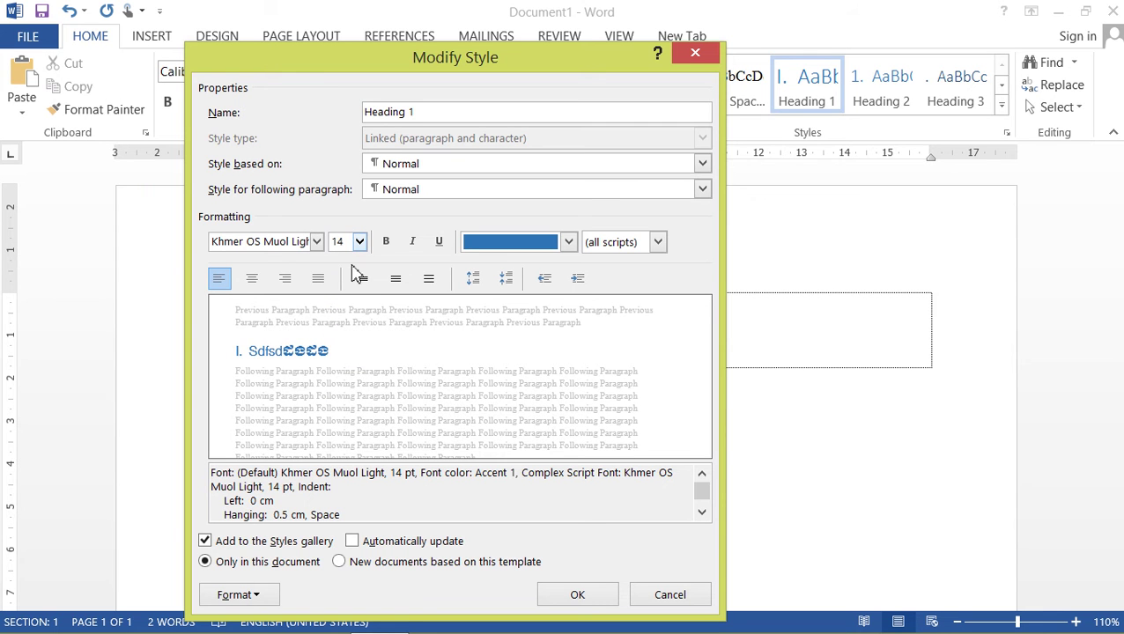
- Set the Heading 1 font colour to Automatic black, leaving bold turned off
{"action": "left_click", "coordinate": [568, 242]}
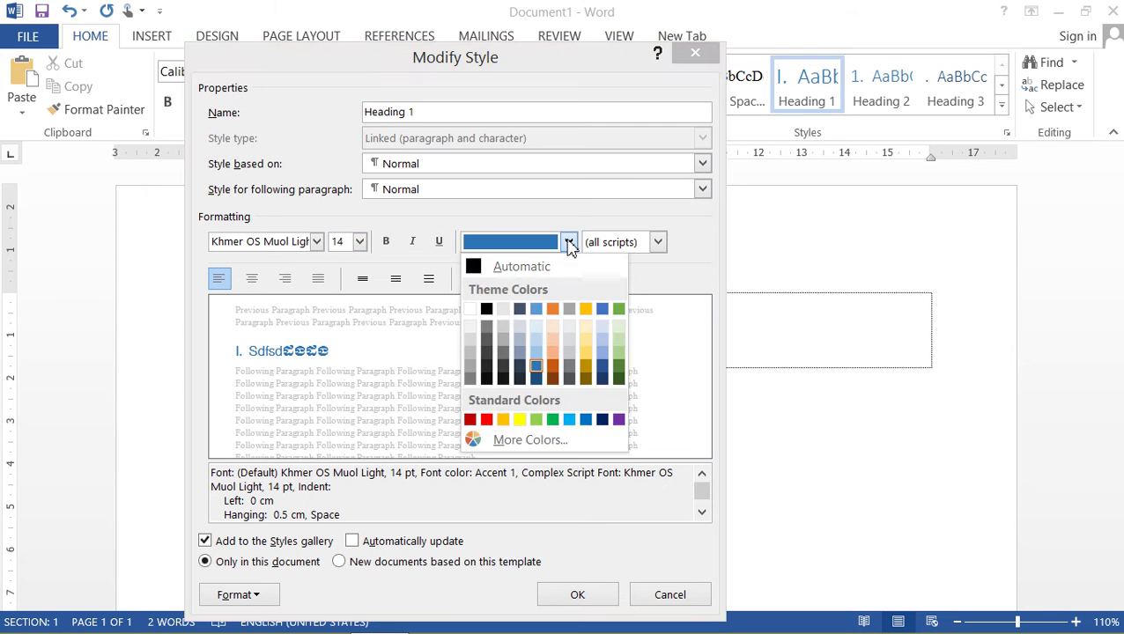
{"action": "left_click", "coordinate": [504, 269]}
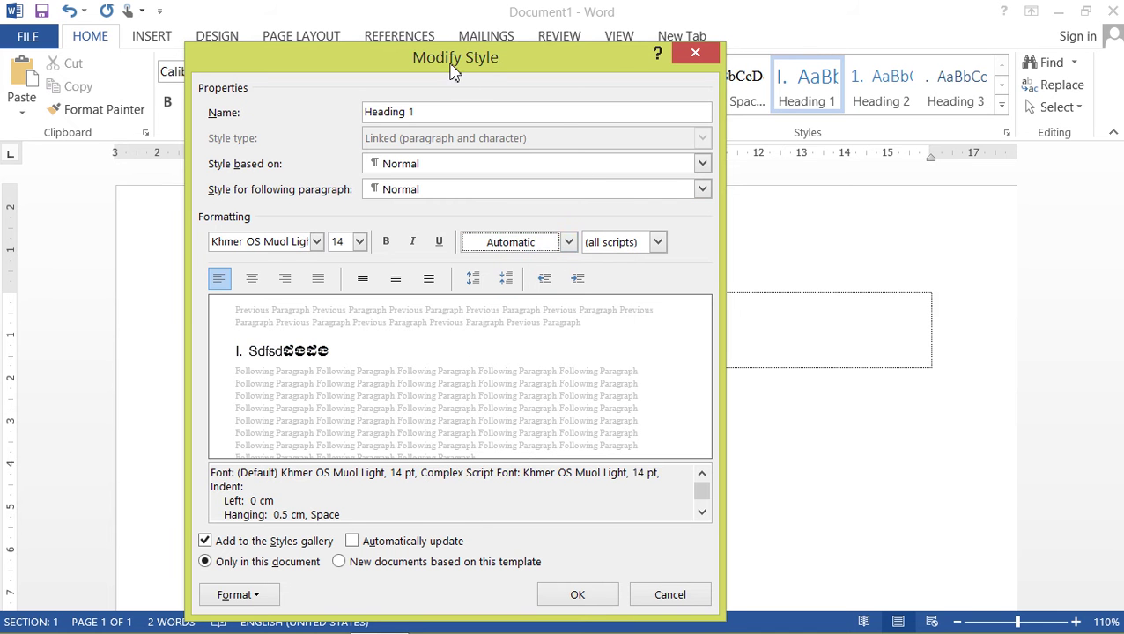
{"action": "left_click_drag", "start_coordinate": [449, 66], "coordinate": [428, 57]}
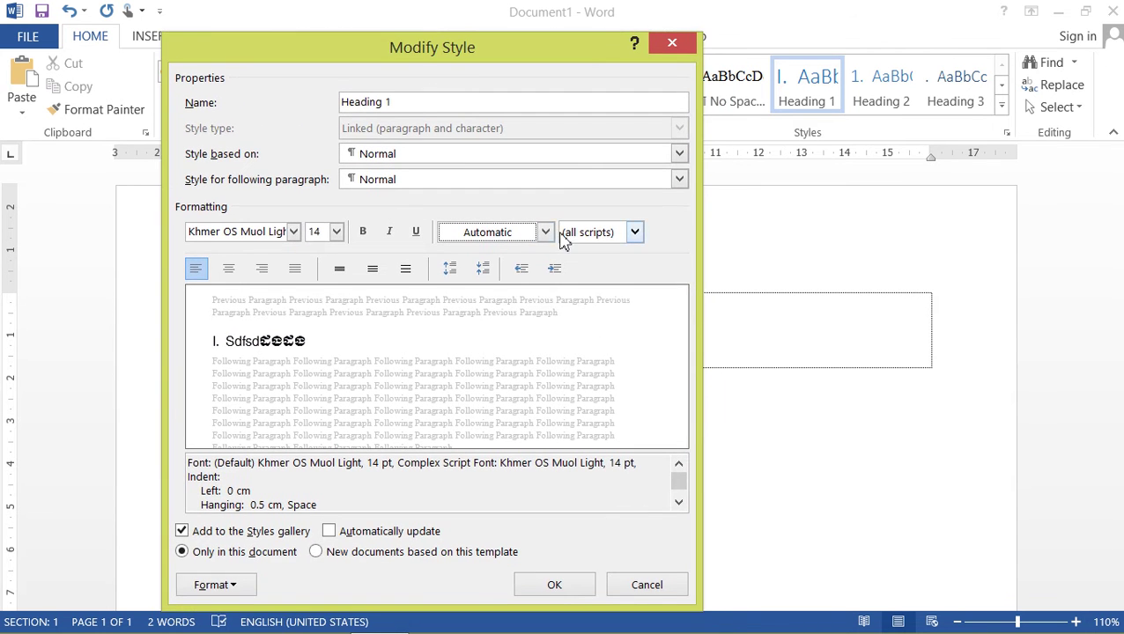
{"action": "left_click_drag", "start_coordinate": [419, 55], "coordinate": [373, 46]}
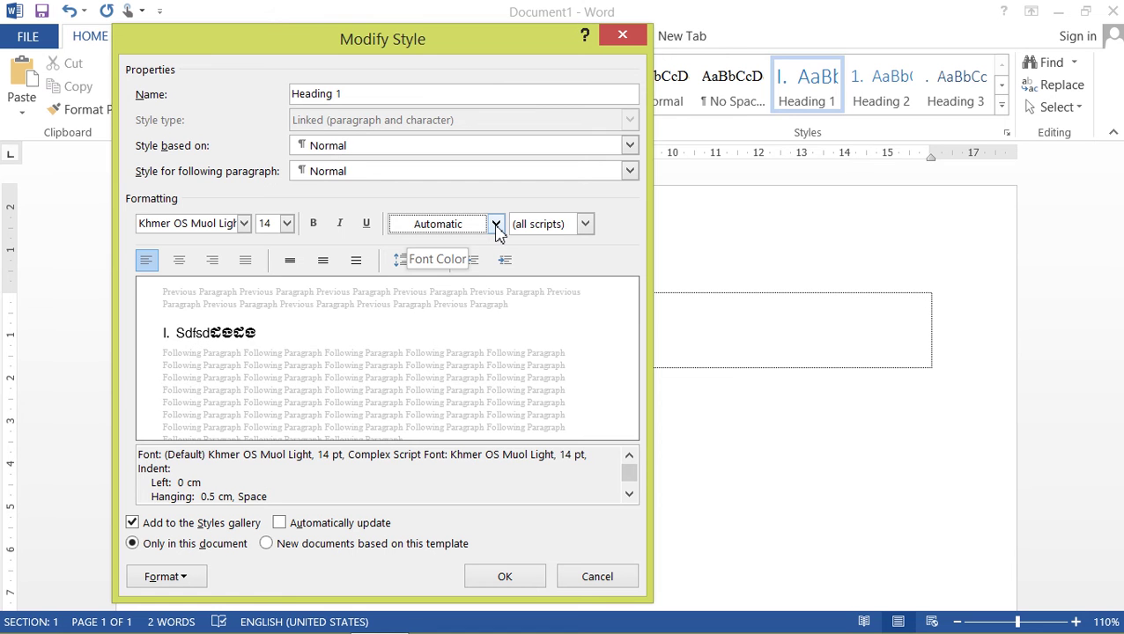
{"action": "left_click", "coordinate": [496, 224]}
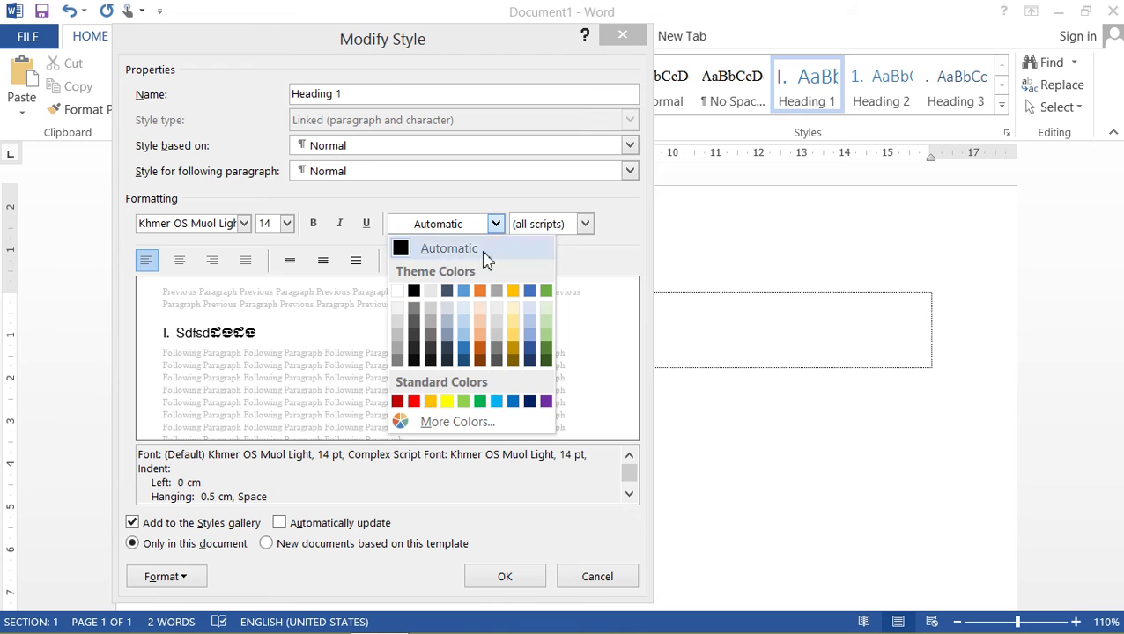
{"action": "left_click", "coordinate": [497, 222]}
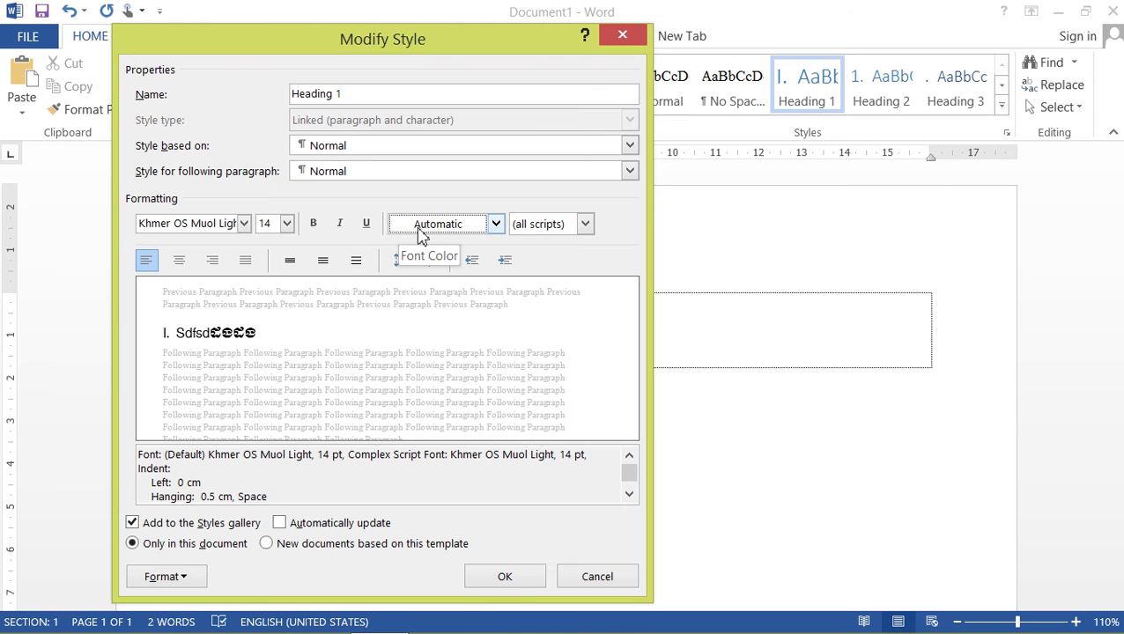
{"action": "left_click", "coordinate": [315, 233]}
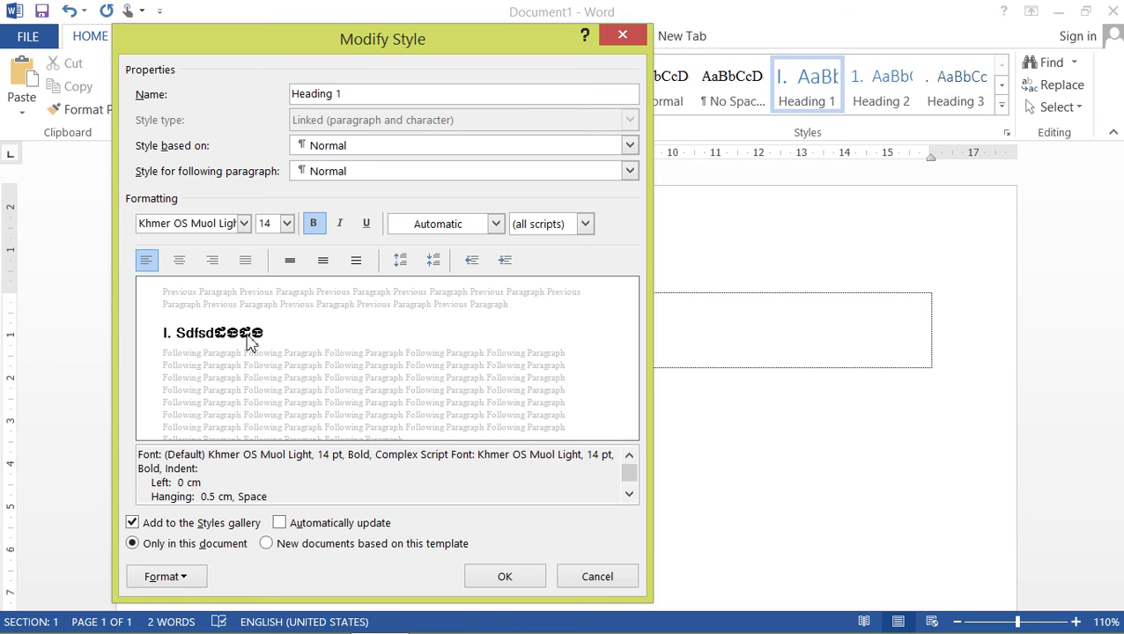
{"action": "left_click", "coordinate": [319, 231]}
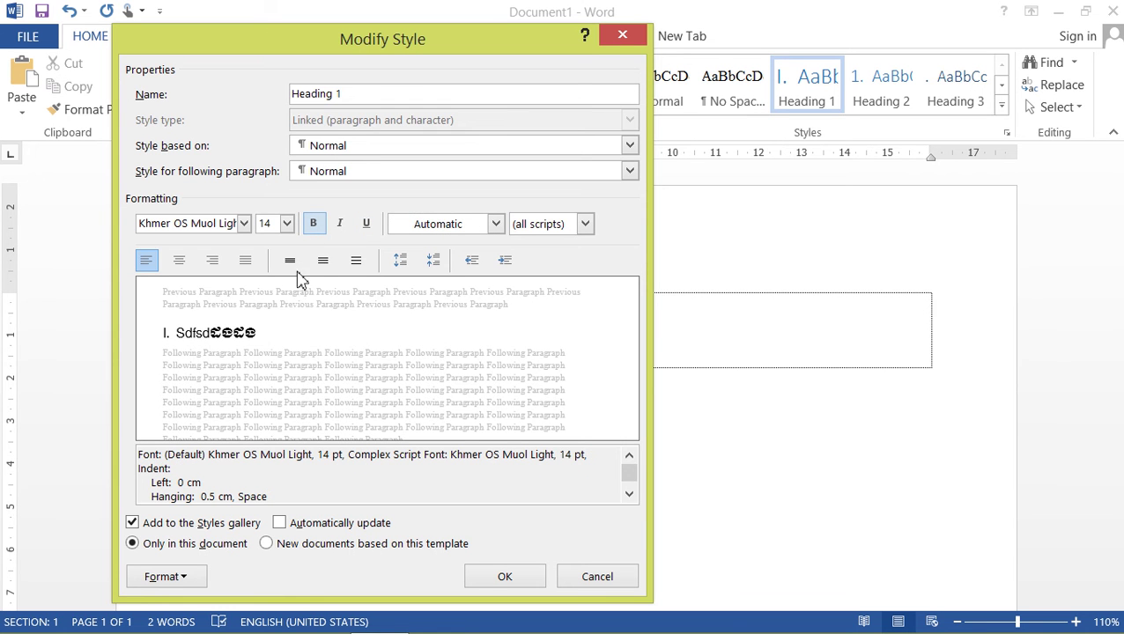
{"action": "left_click", "coordinate": [339, 226]}
{"action": "left_click", "coordinate": [339, 226]}
{"action": "left_click", "coordinate": [314, 228]}
{"action": "left_click", "coordinate": [315, 225]}
- Apply the Heading 1 style changes, then open Modify Style for Heading 2
{"action": "left_click", "coordinate": [496, 583]}
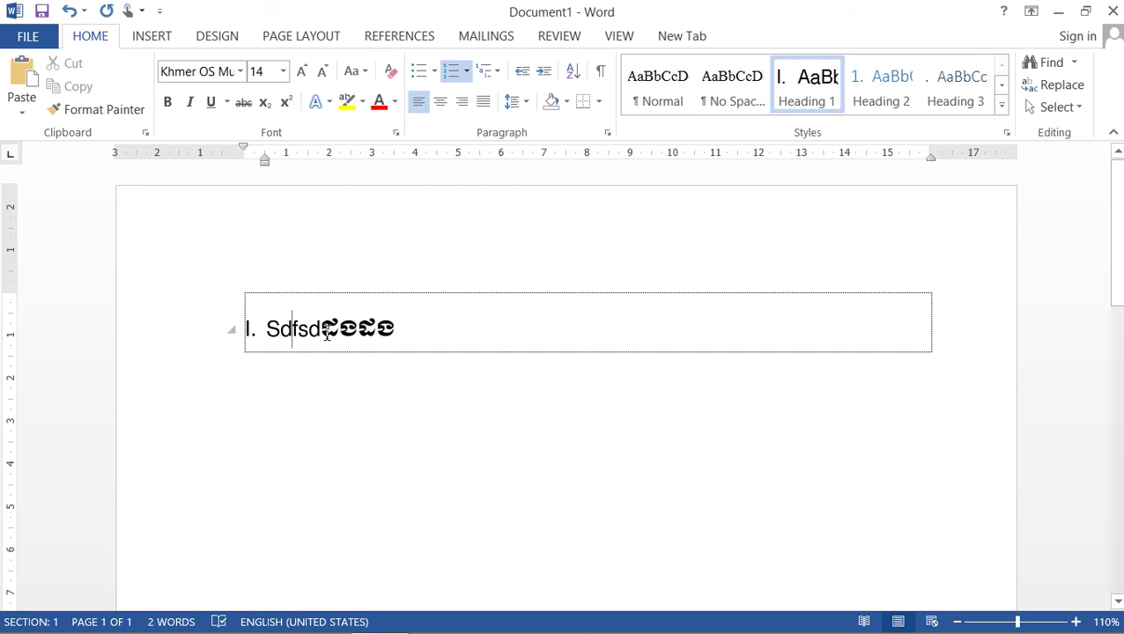
{"action": "left_click", "coordinate": [435, 330]}
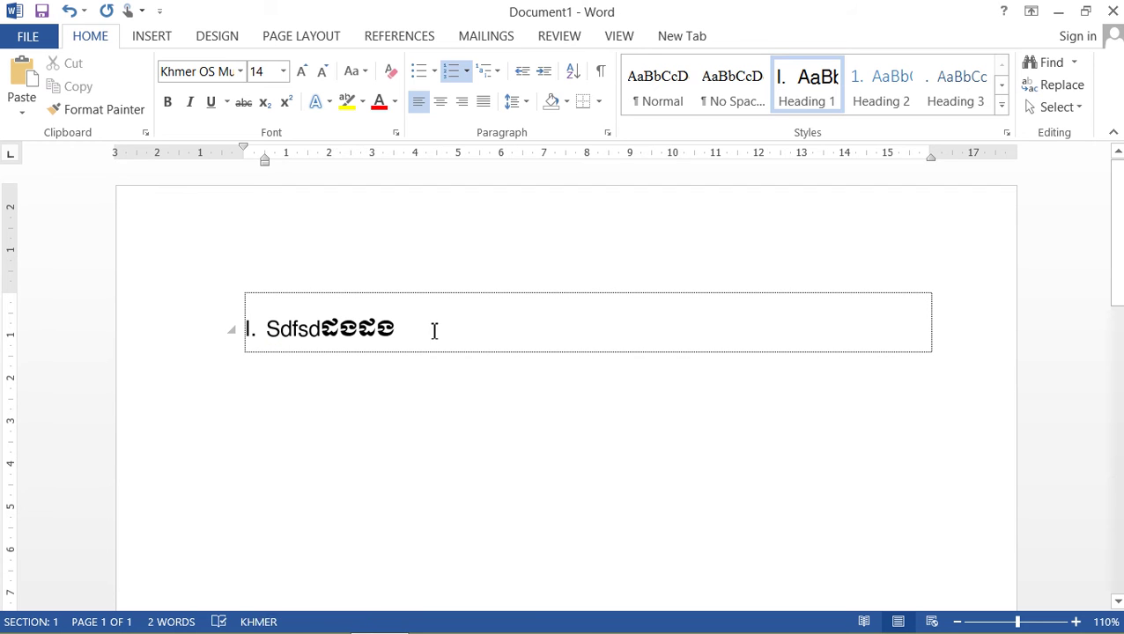
{"action": "left_click", "coordinate": [408, 332]}
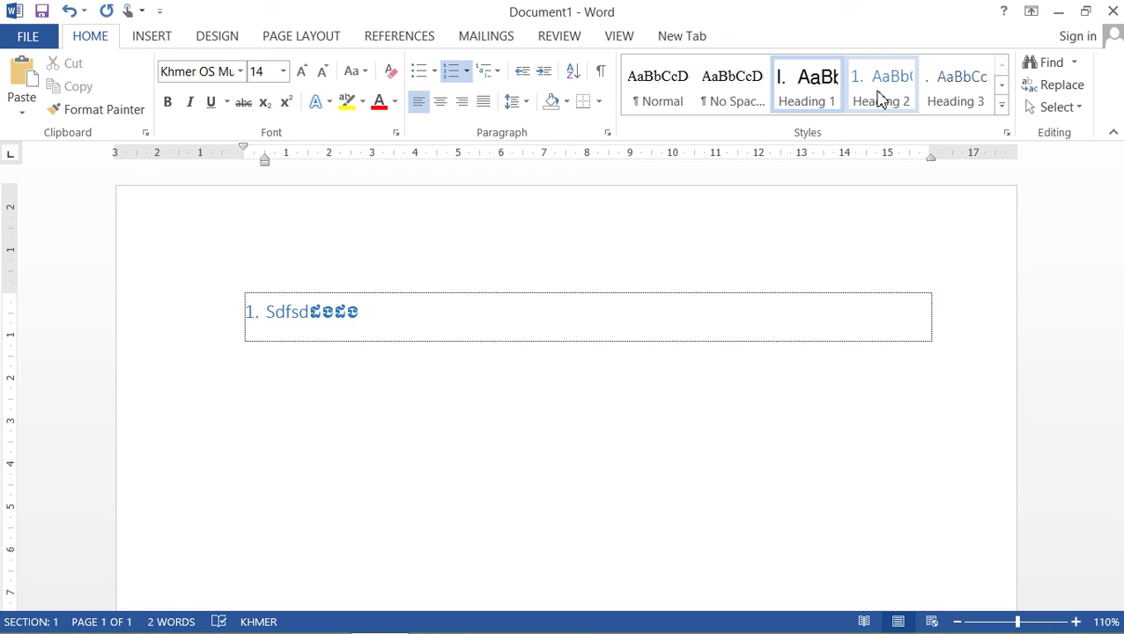
{"action": "right_click", "coordinate": [878, 100]}
{"action": "left_click", "coordinate": [740, 136]}
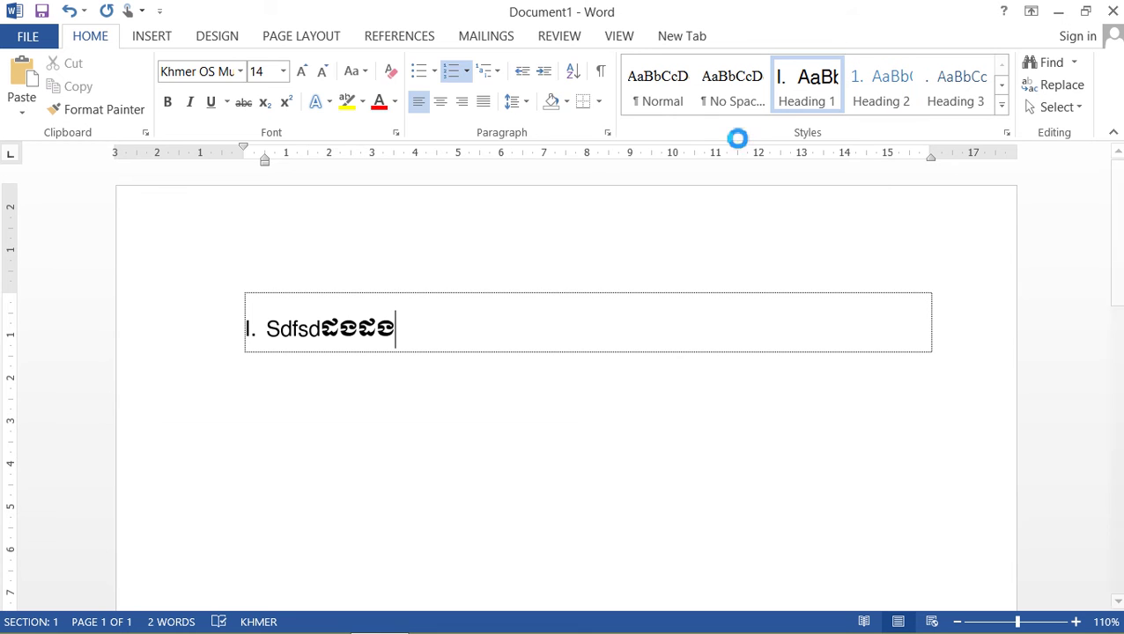
- Set Heading 2 to Khmer OS Muol, 12 pt, Automatic colour for all scripts and save
{"action": "left_click", "coordinate": [583, 225]}
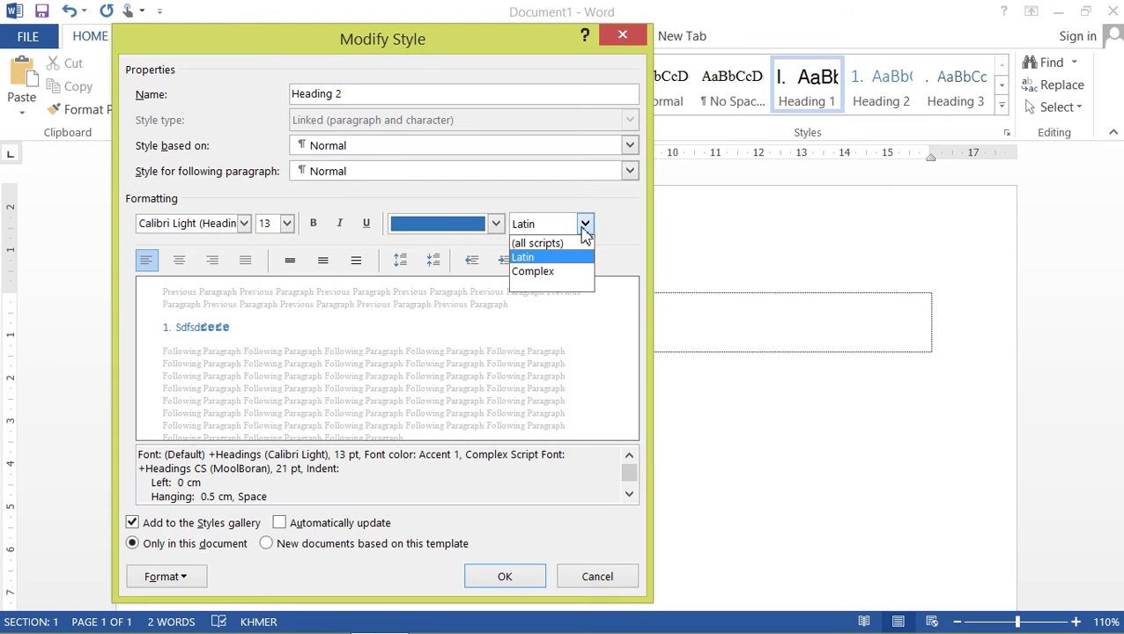
{"action": "left_click", "coordinate": [555, 244]}
{"action": "left_click", "coordinate": [244, 224]}
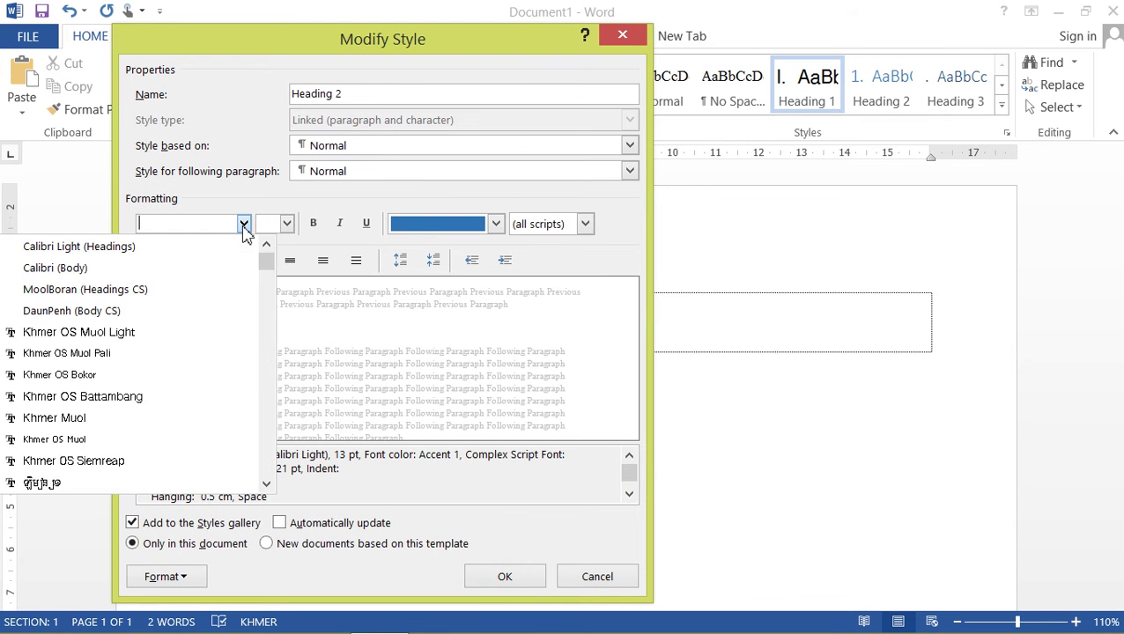
{"action": "left_click", "coordinate": [127, 378]}
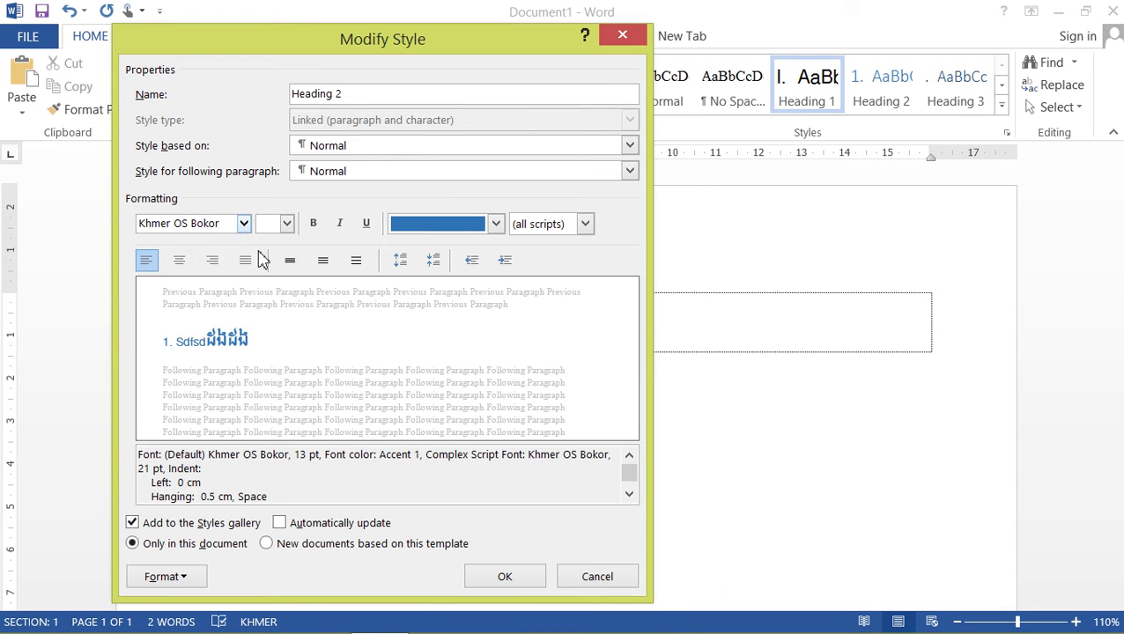
{"action": "left_click", "coordinate": [244, 224]}
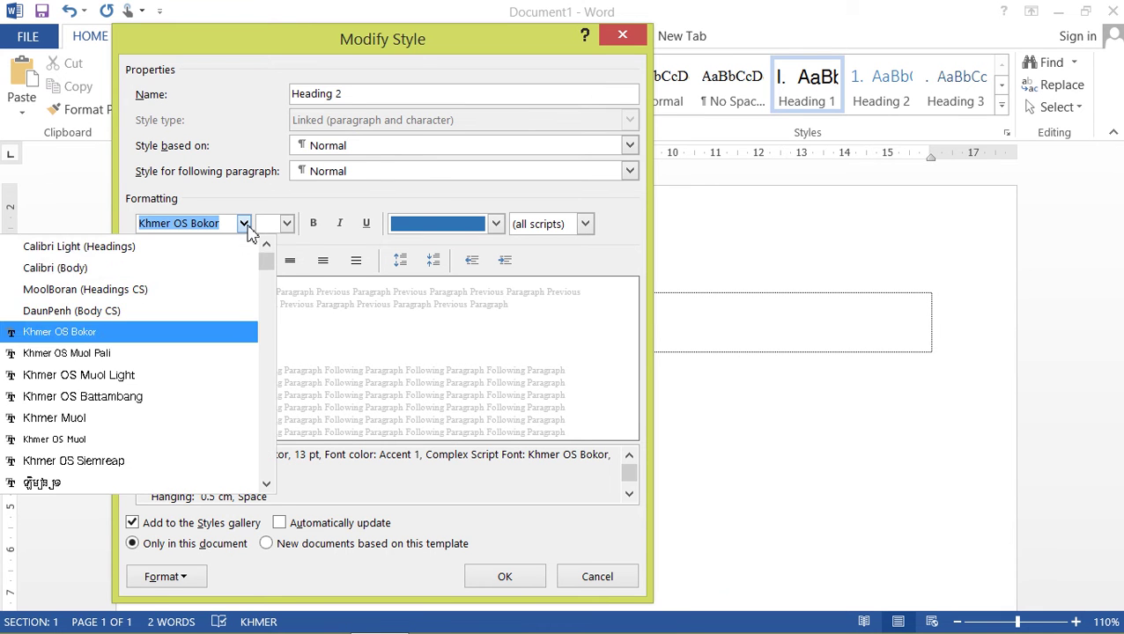
{"action": "left_click", "coordinate": [119, 439]}
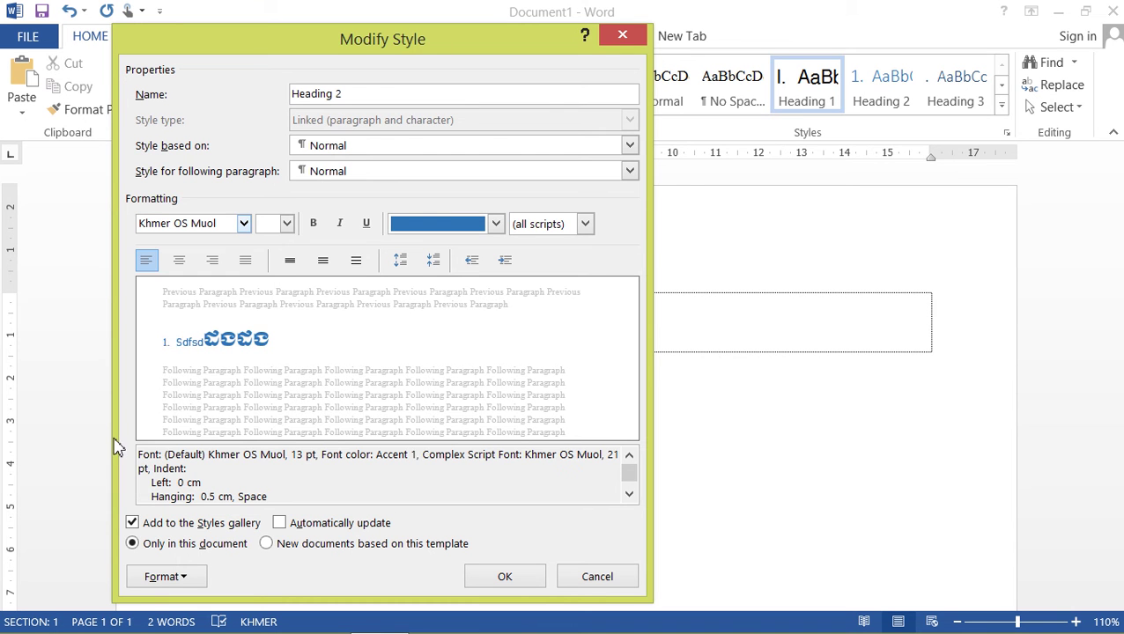
{"action": "left_click", "coordinate": [287, 224]}
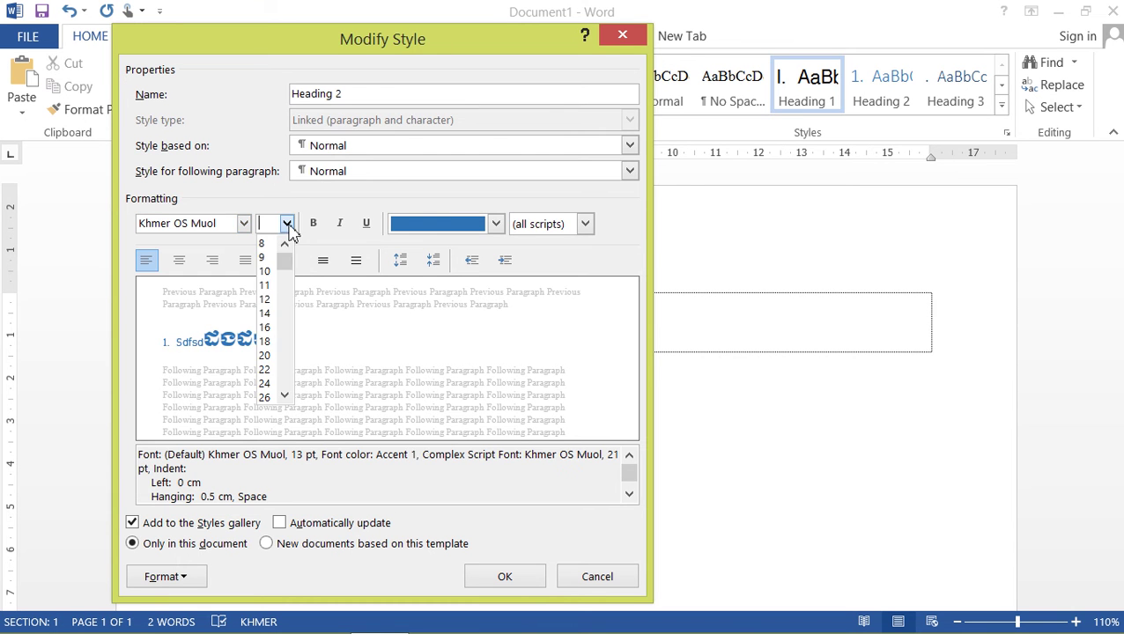
{"action": "left_click", "coordinate": [267, 300]}
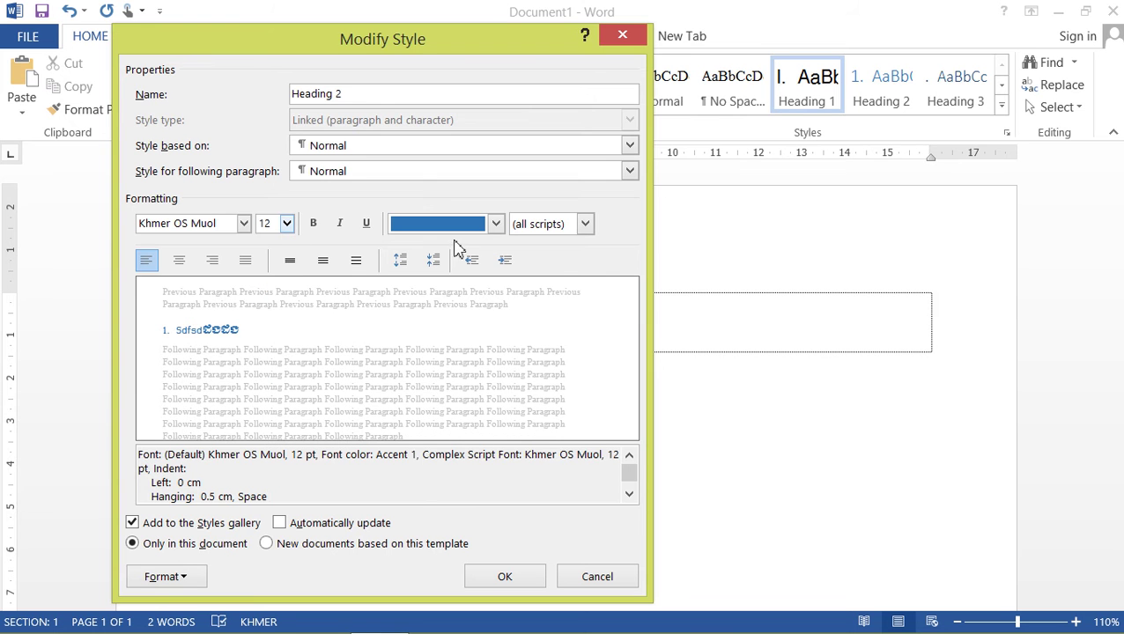
{"action": "left_click", "coordinate": [496, 225]}
{"action": "left_click", "coordinate": [451, 254]}
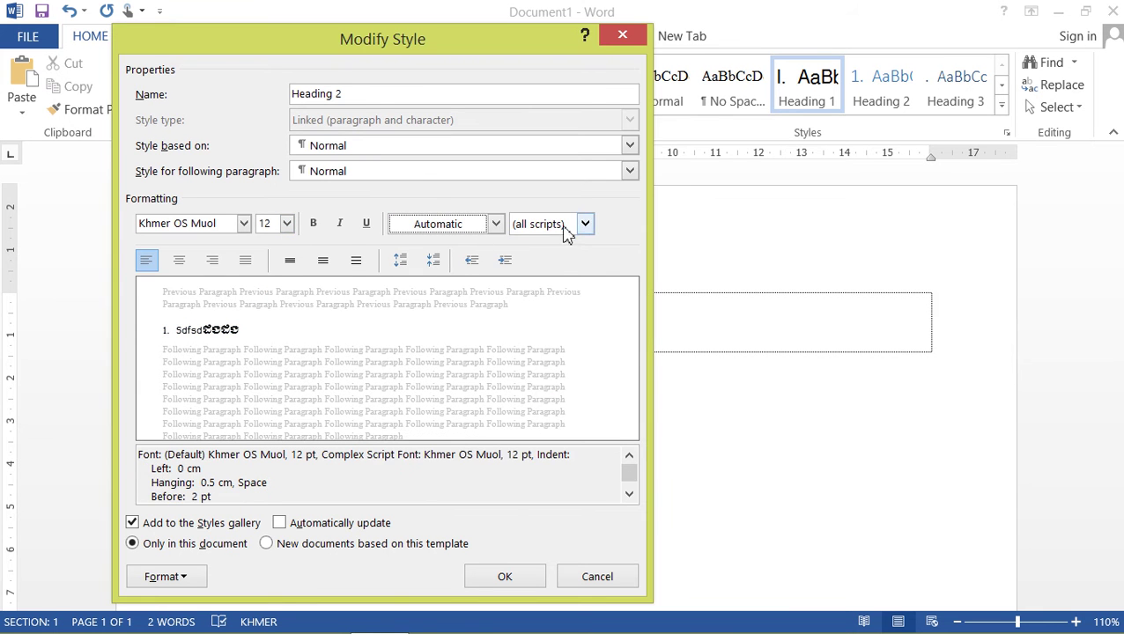
{"action": "left_click", "coordinate": [500, 575]}
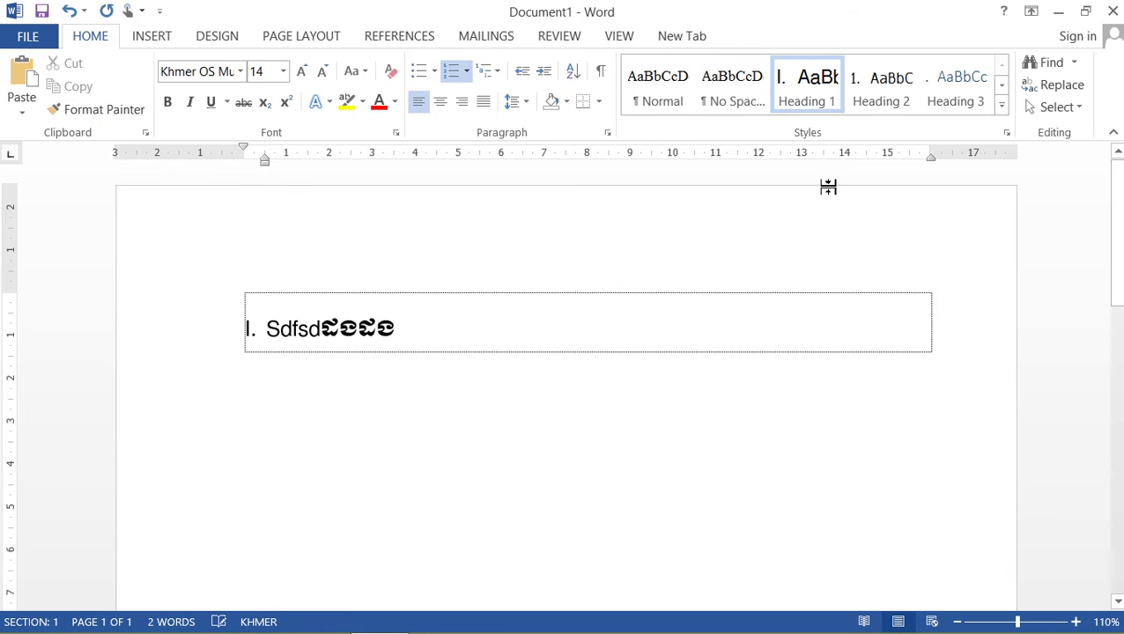
- Modify Heading 3 to Khmer OS Bokor, 12 pt, Automatic colour for all scripts
{"action": "right_click", "coordinate": [960, 96]}
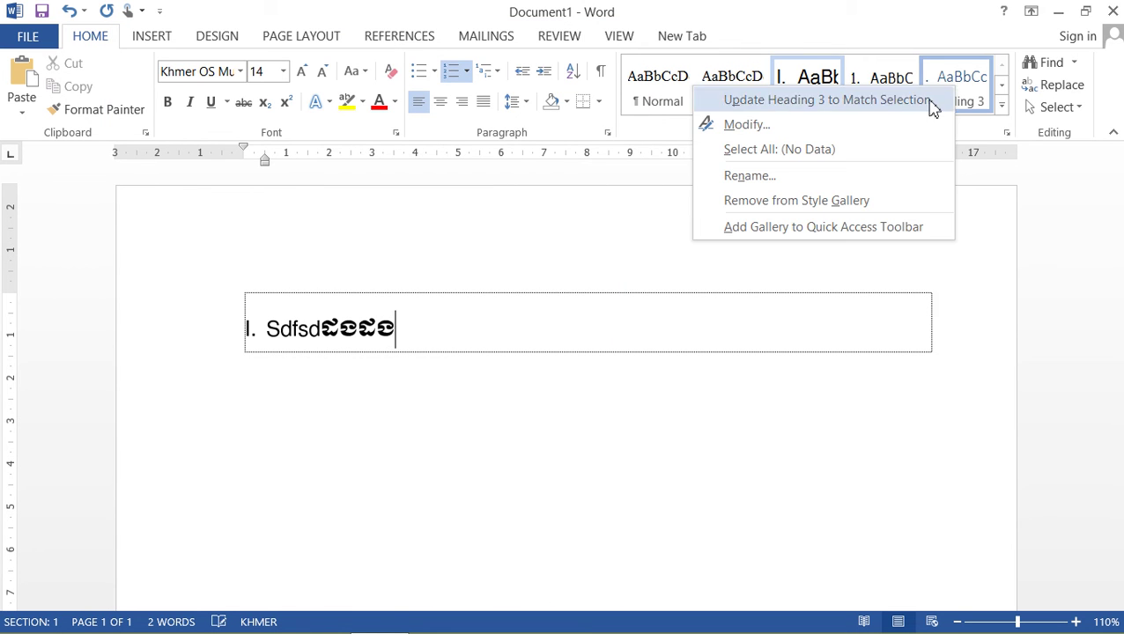
{"action": "left_click", "coordinate": [774, 139]}
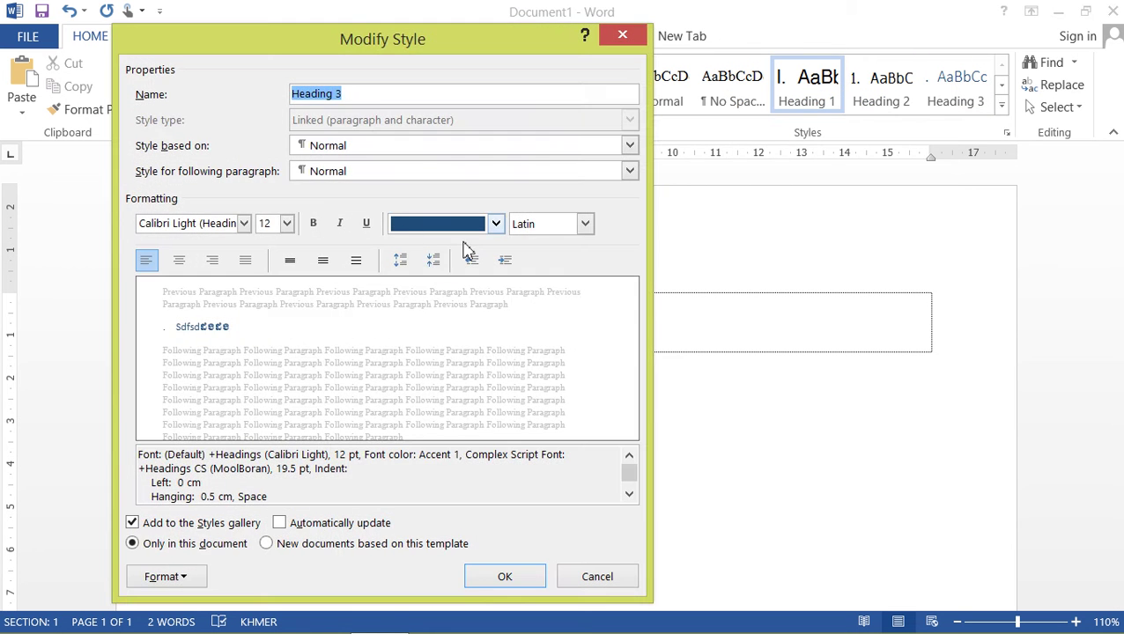
{"action": "left_click", "coordinate": [585, 224]}
{"action": "left_click", "coordinate": [568, 244]}
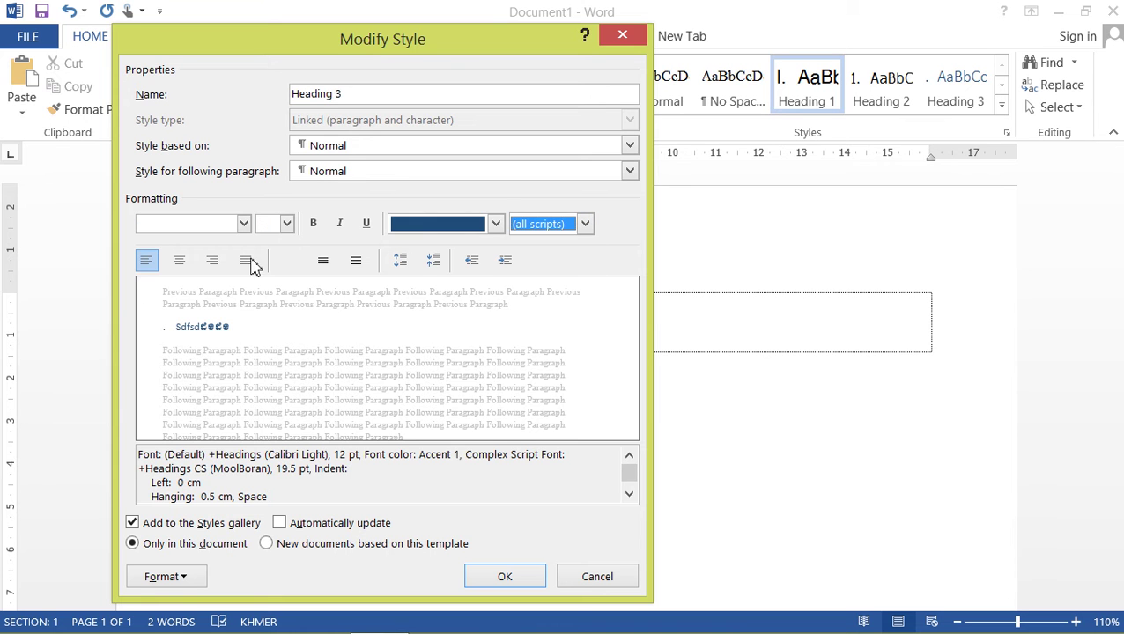
{"action": "left_click", "coordinate": [244, 224]}
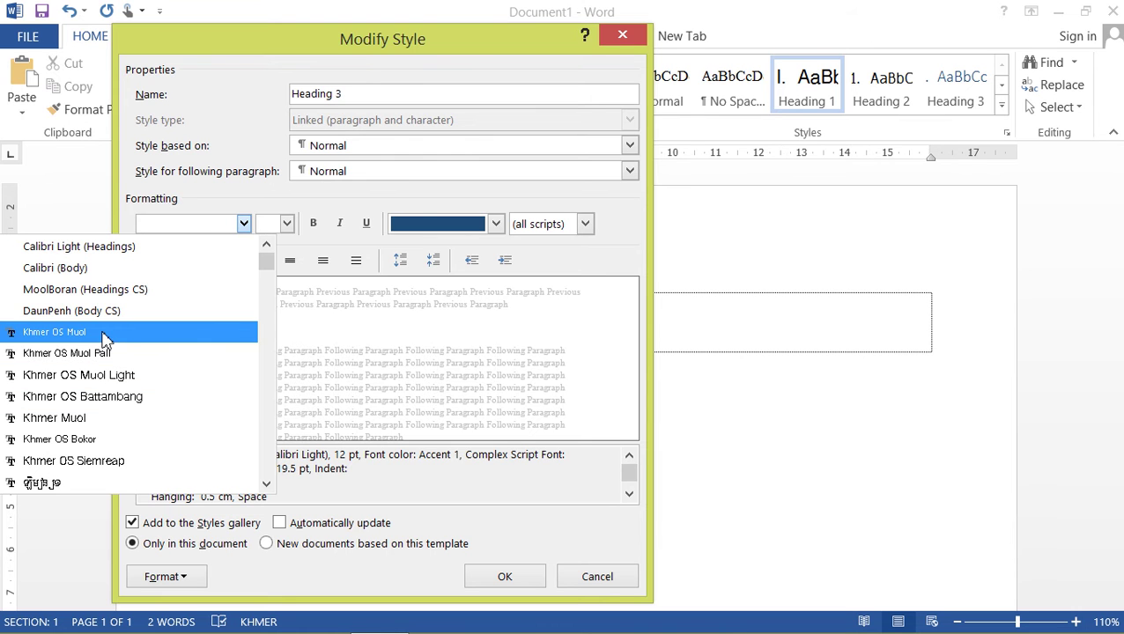
{"action": "left_click", "coordinate": [101, 439]}
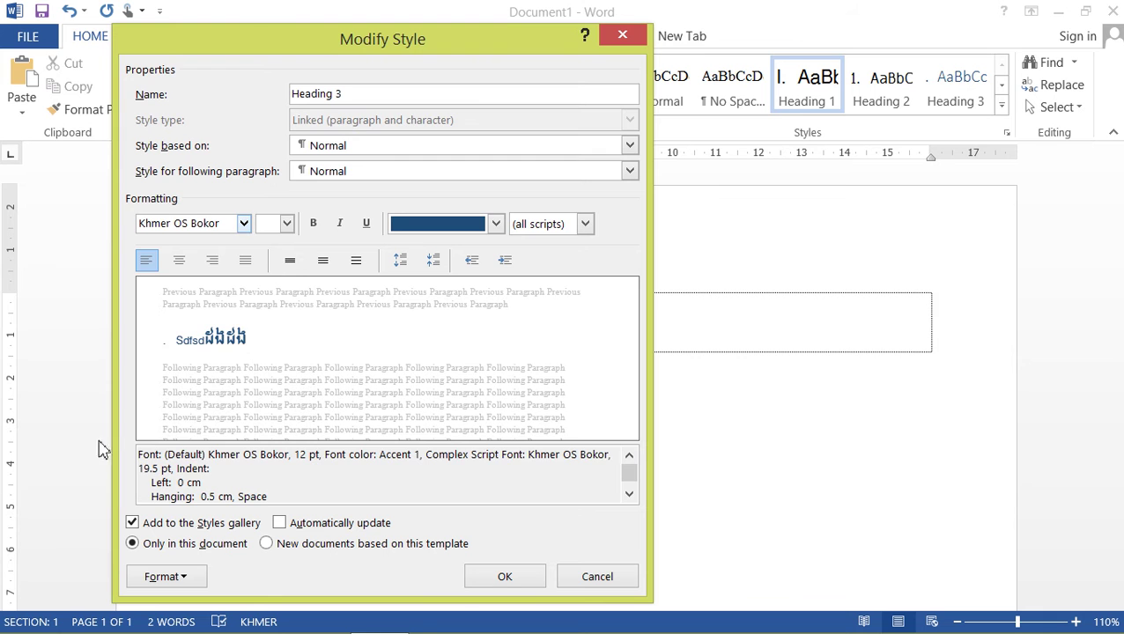
{"action": "left_click", "coordinate": [286, 224]}
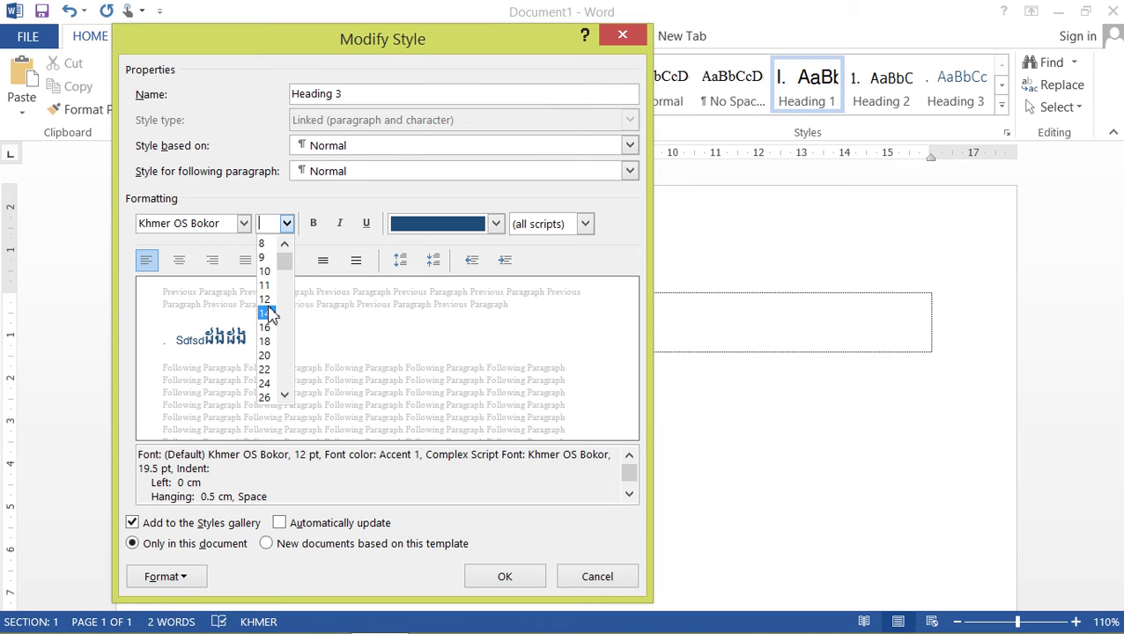
{"action": "left_click", "coordinate": [267, 300]}
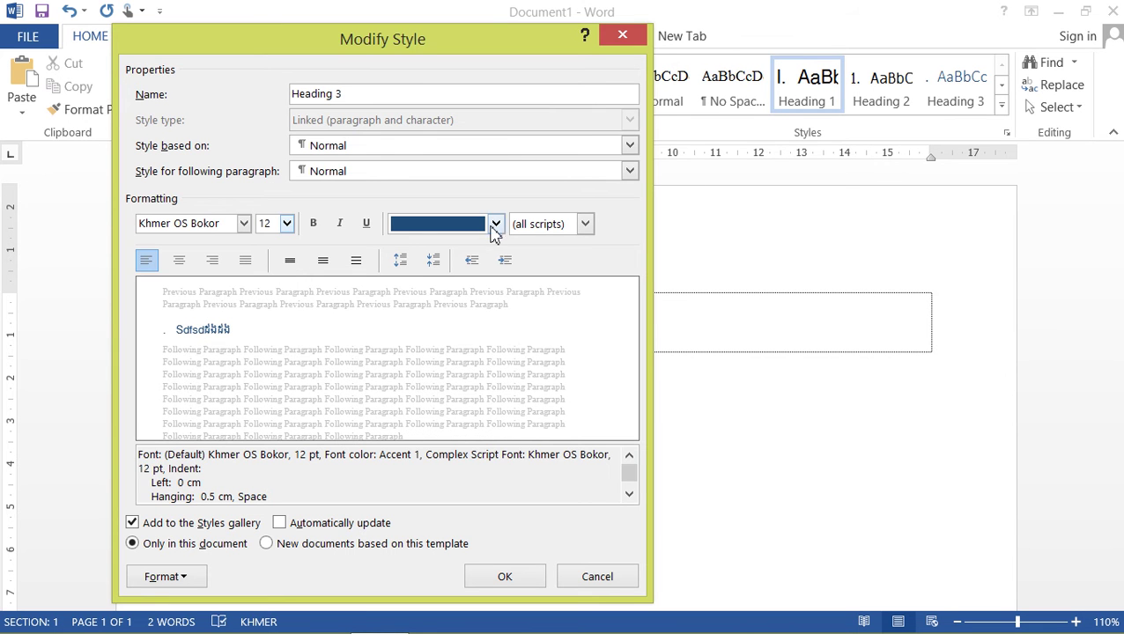
{"action": "left_click", "coordinate": [496, 224]}
{"action": "left_click", "coordinate": [462, 246]}
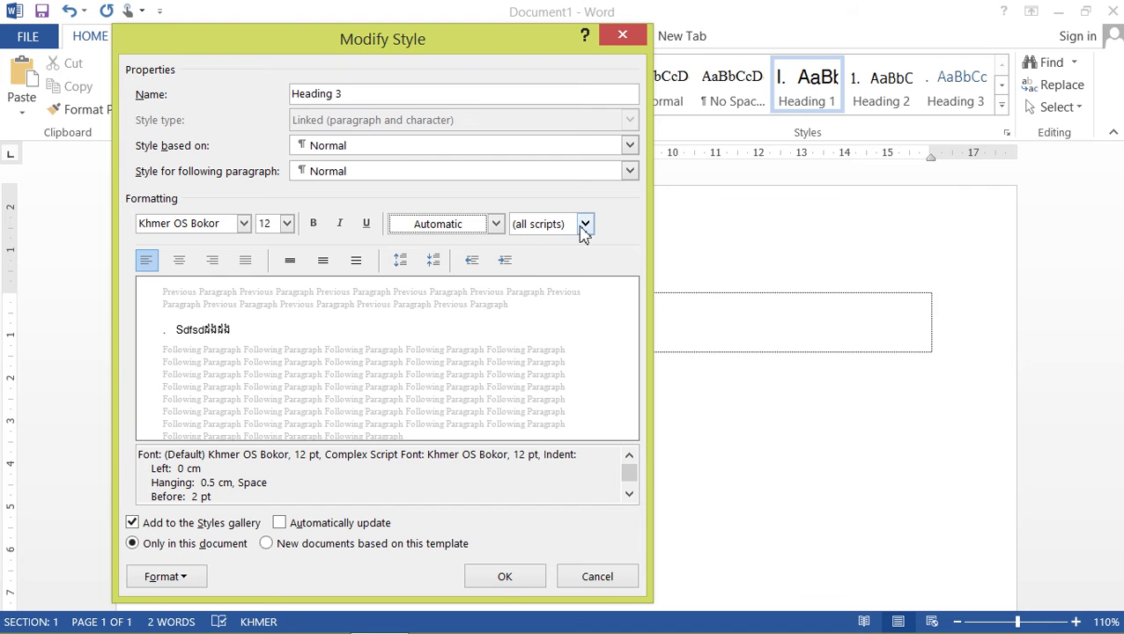
{"action": "left_click", "coordinate": [503, 578]}
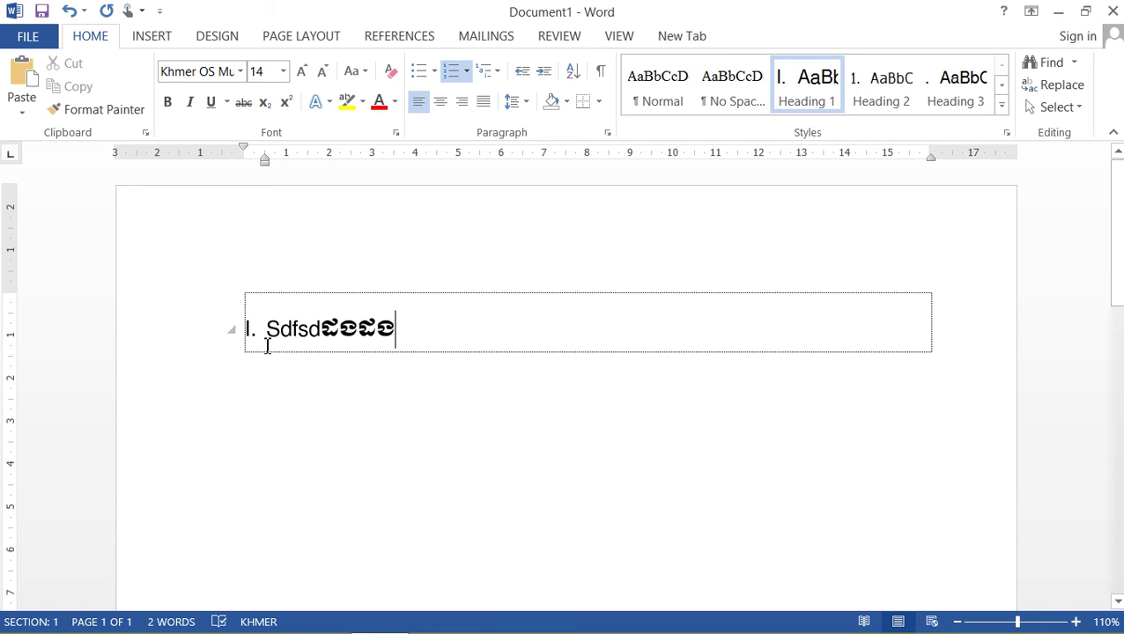
- Keep the first line Heading 1 and set Normal to Khmer OS Battambang 12 pt, all scripts
{"action": "left_click", "coordinate": [664, 104]}
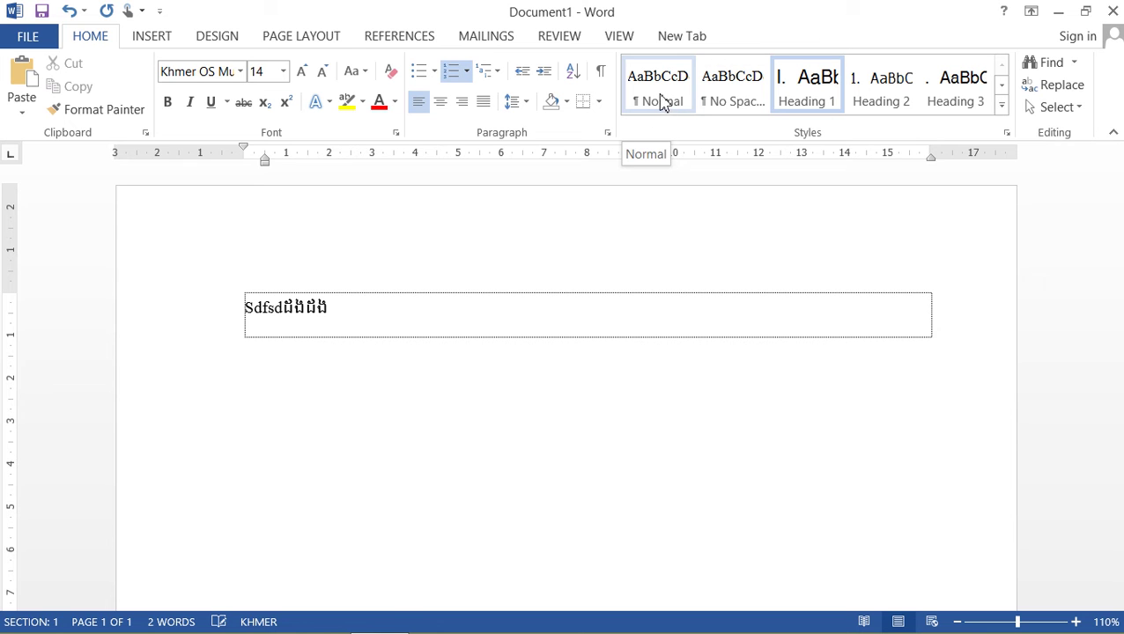
{"action": "left_click", "coordinate": [816, 98]}
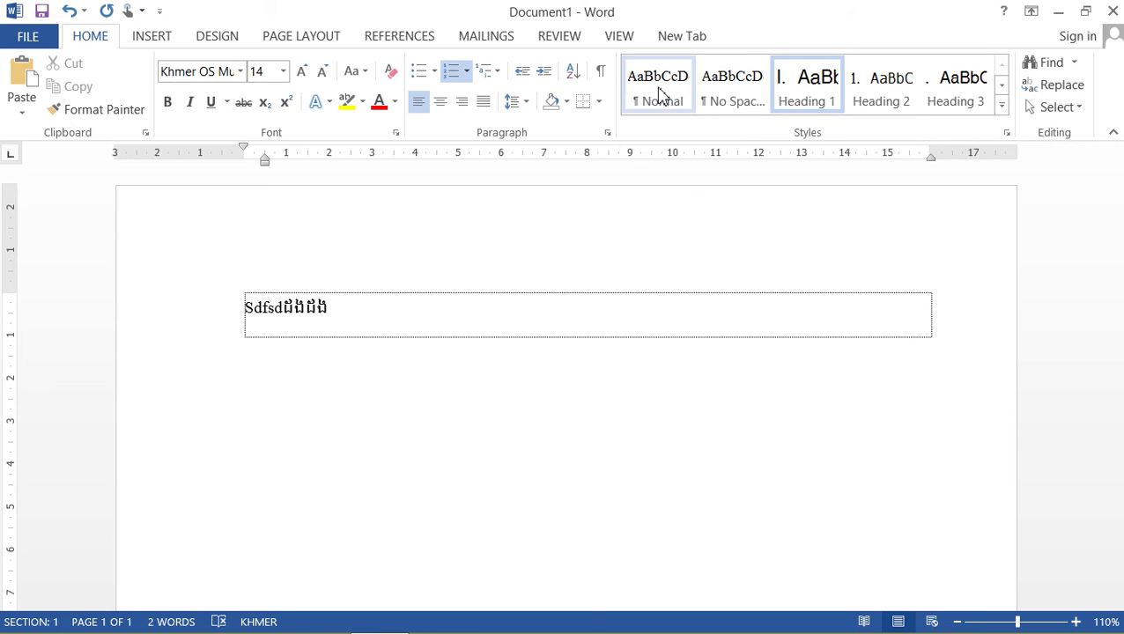
{"action": "right_click", "coordinate": [661, 98]}
{"action": "left_click", "coordinate": [705, 126]}
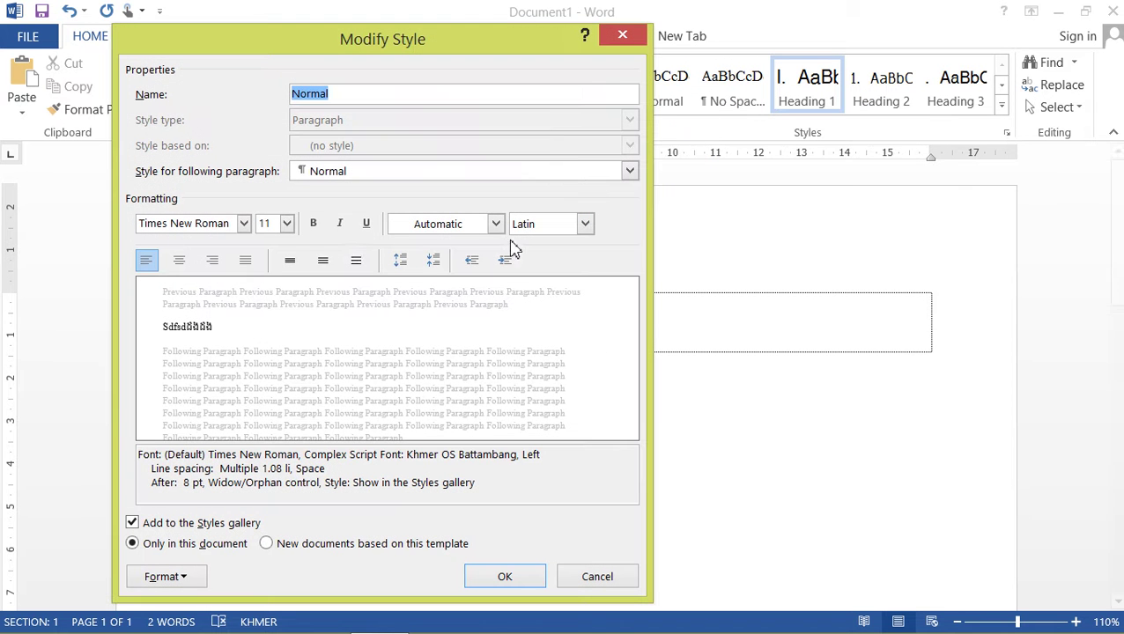
{"action": "left_click", "coordinate": [585, 224]}
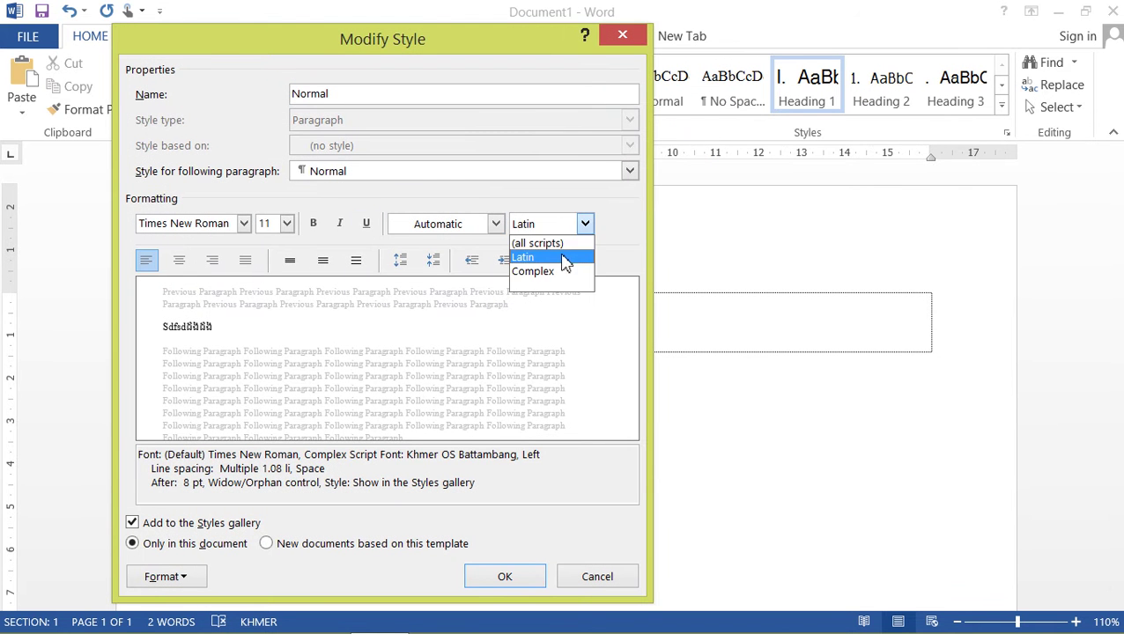
{"action": "left_click", "coordinate": [539, 243]}
{"action": "left_click", "coordinate": [244, 224]}
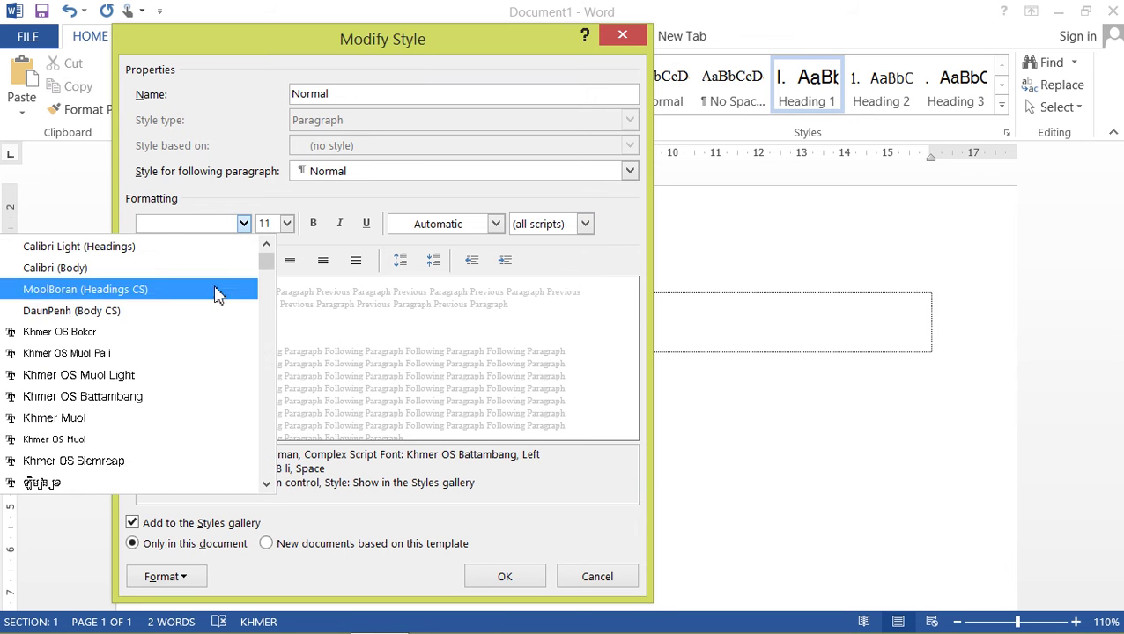
{"action": "left_click", "coordinate": [161, 398]}
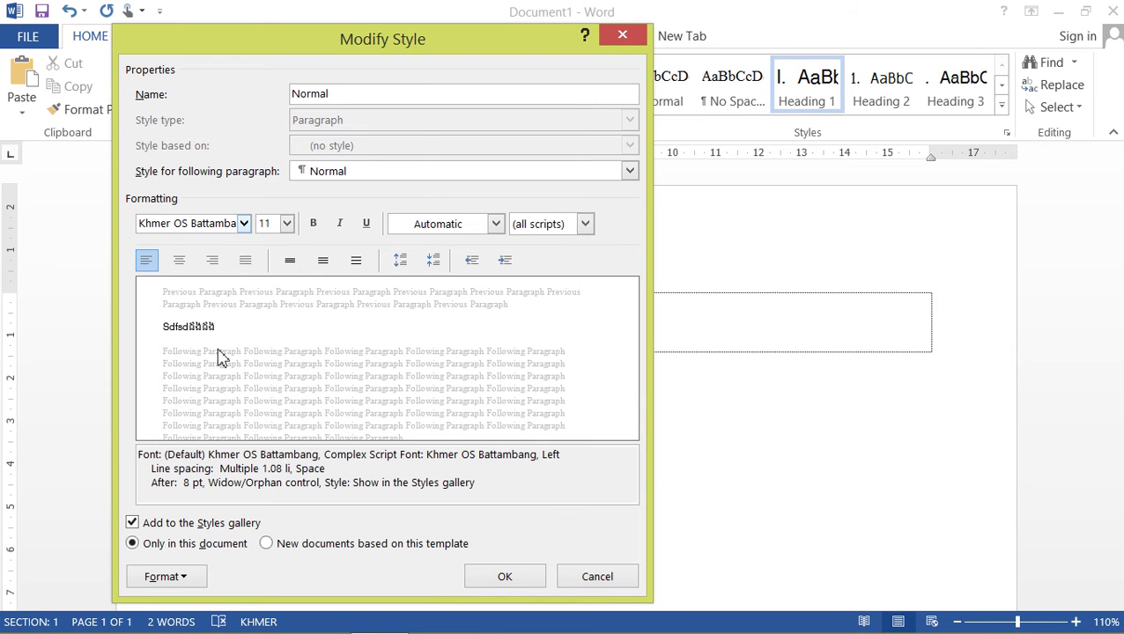
{"action": "left_click", "coordinate": [288, 224]}
{"action": "left_click", "coordinate": [269, 300]}
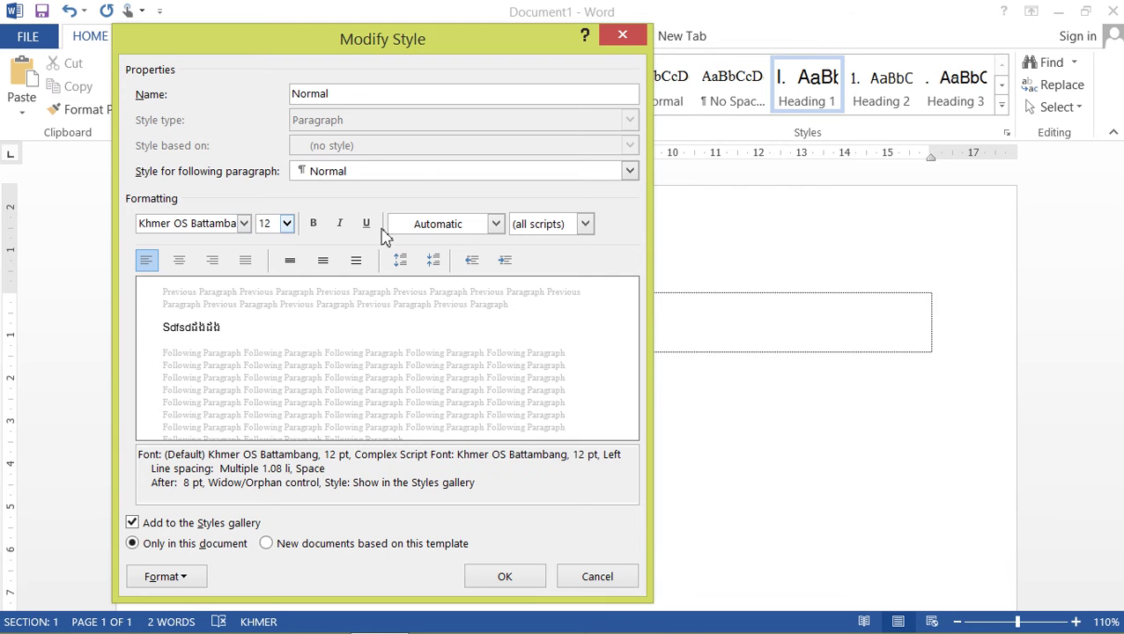
{"action": "left_click", "coordinate": [504, 578]}
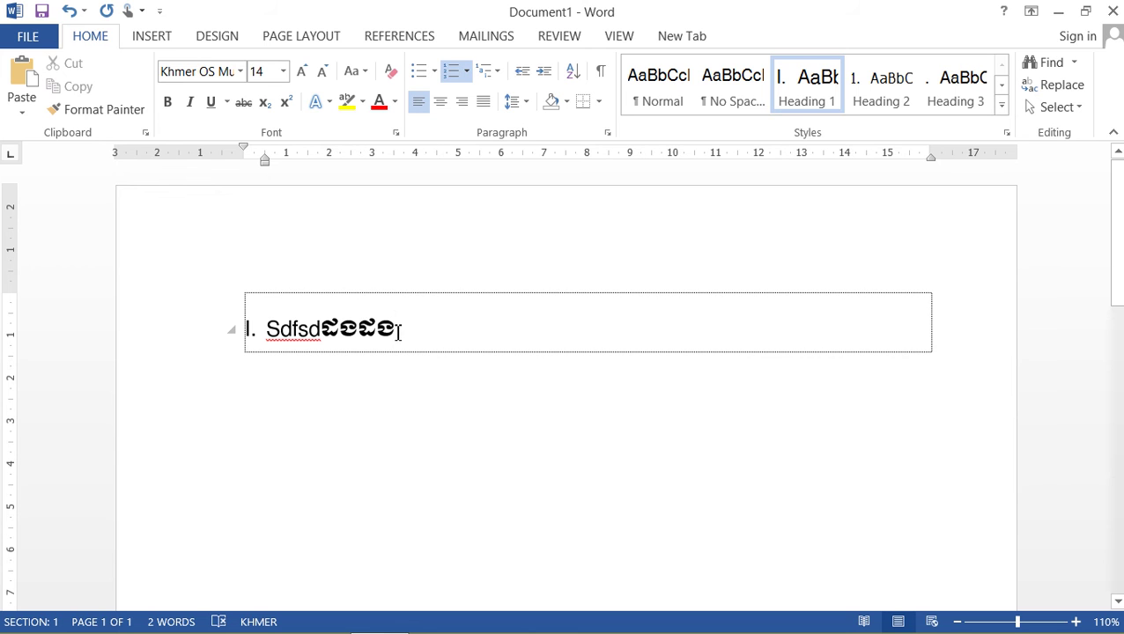
- Replace the heading text with 'សេចកផ្ដើម', keeping its 'I.' number
{"action": "key", "text": "BackSpace"}
{"action": "key", "text": "BackSpace"}
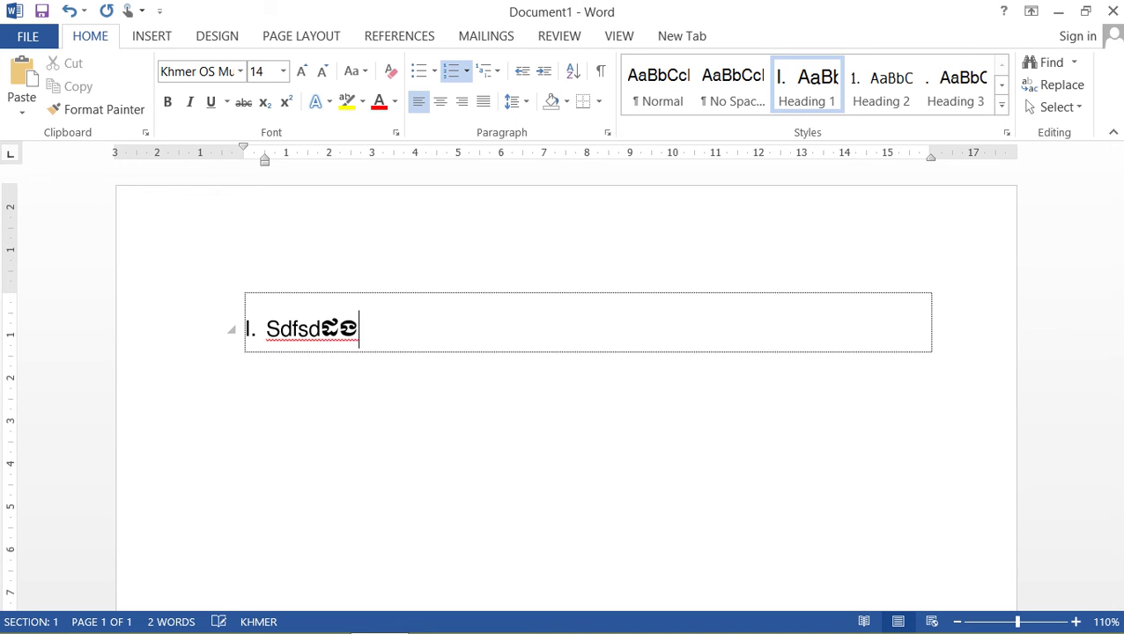
{"action": "key", "text": "BackSpace"}
{"action": "key", "text": "BackSpace"}
{"action": "key", "text": "BackSpace"}
{"action": "key", "text": "BackSpace"}
{"action": "key", "text": "BackSpace"}
{"action": "key", "text": "BackSpace"}
{"action": "key", "text": "BackSpace"}
{"action": "key", "text": "BackSpace"}
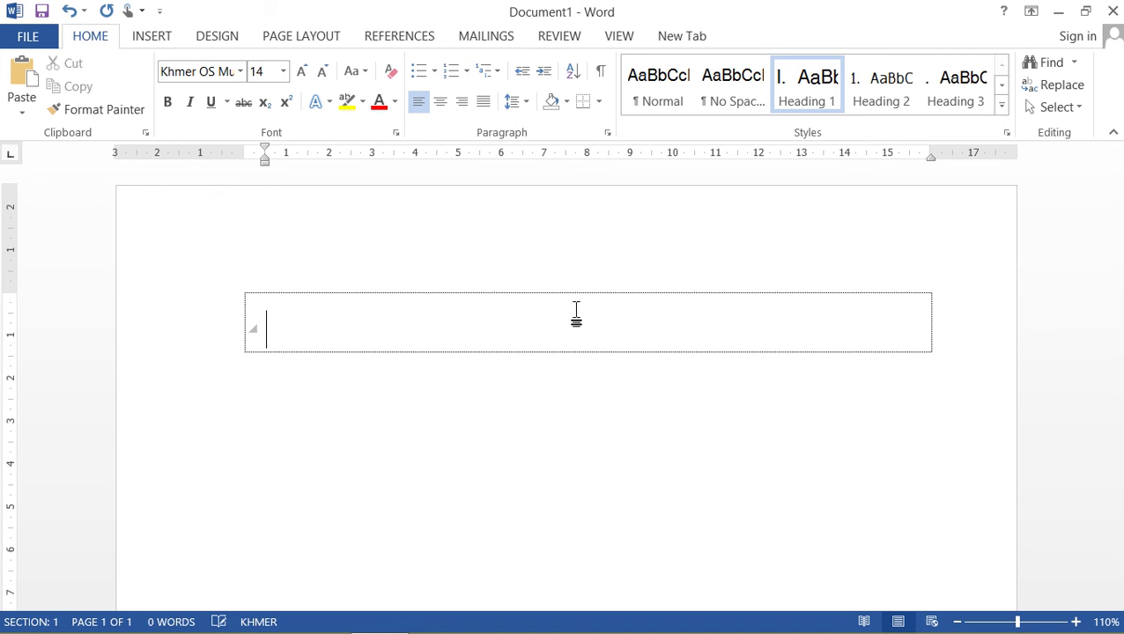
{"action": "key", "text": "ctrl+z"}
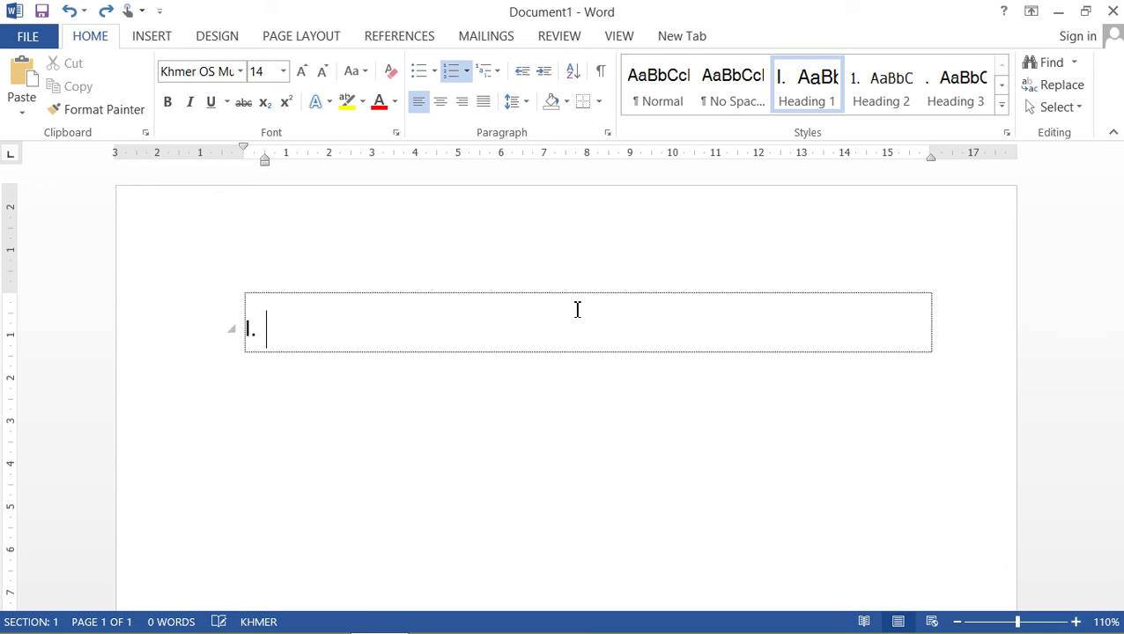
{"action": "type", "text": "សេចក្តី"}
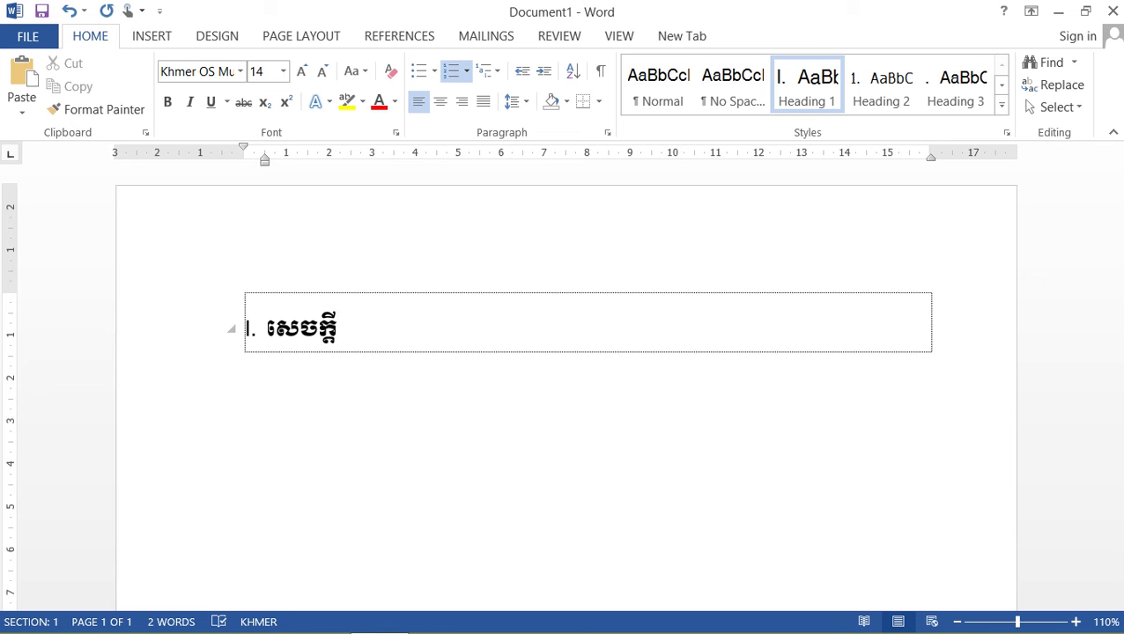
{"action": "type", "text": "ផ្ដើម"}
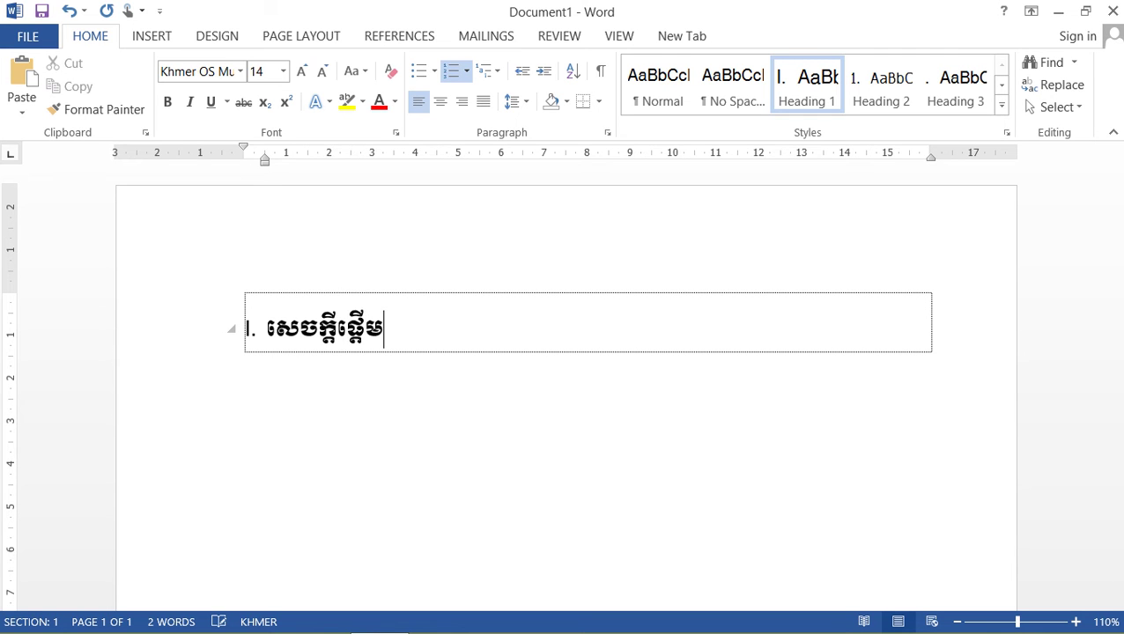
{"action": "key", "text": "Return"}
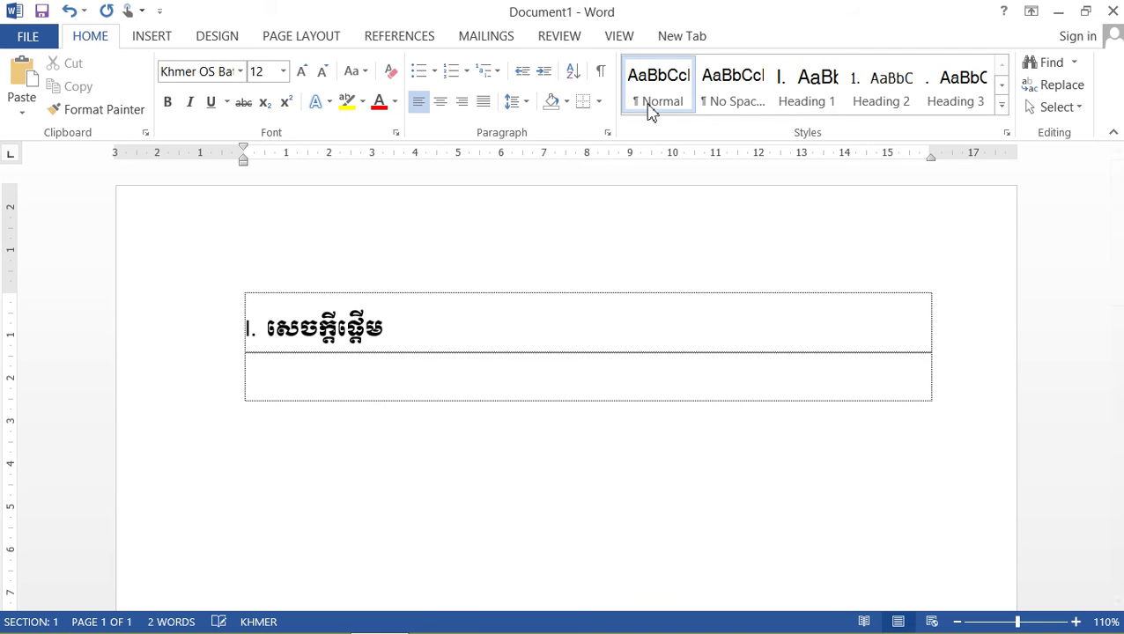
- Type three lines of Khmer sample text below the heading, ending on an empty row
{"action": "type", "text": "សជថ"}
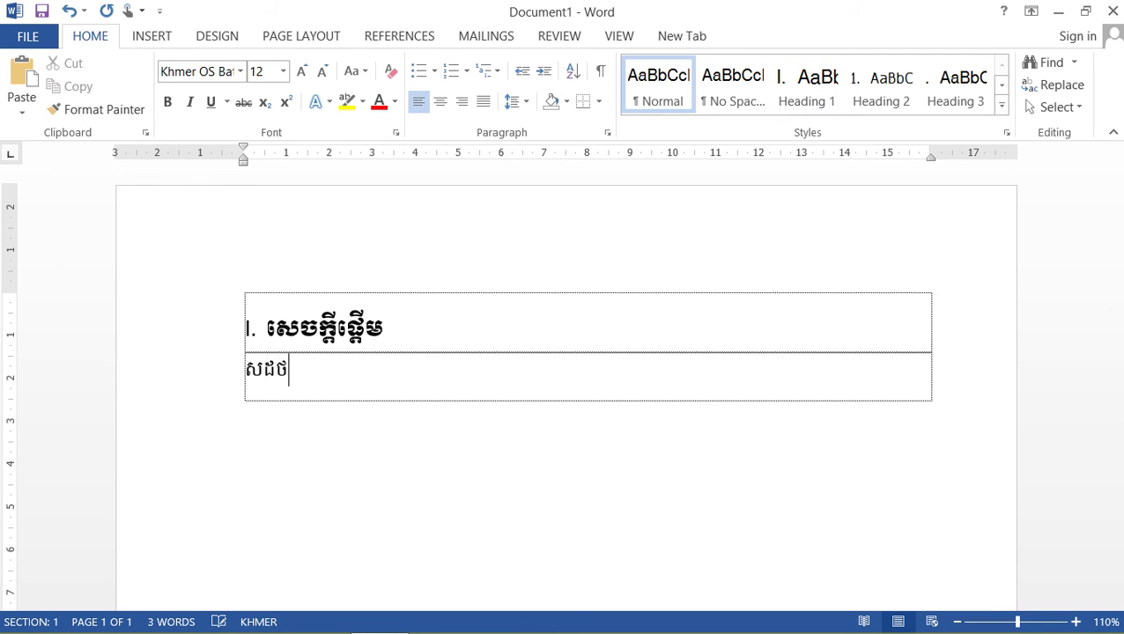
{"action": "type", "text": "​ាសថសជថាសជថសជថជសថជសសជថសជថសាជថ"}
{"action": "key", "text": "Return"}
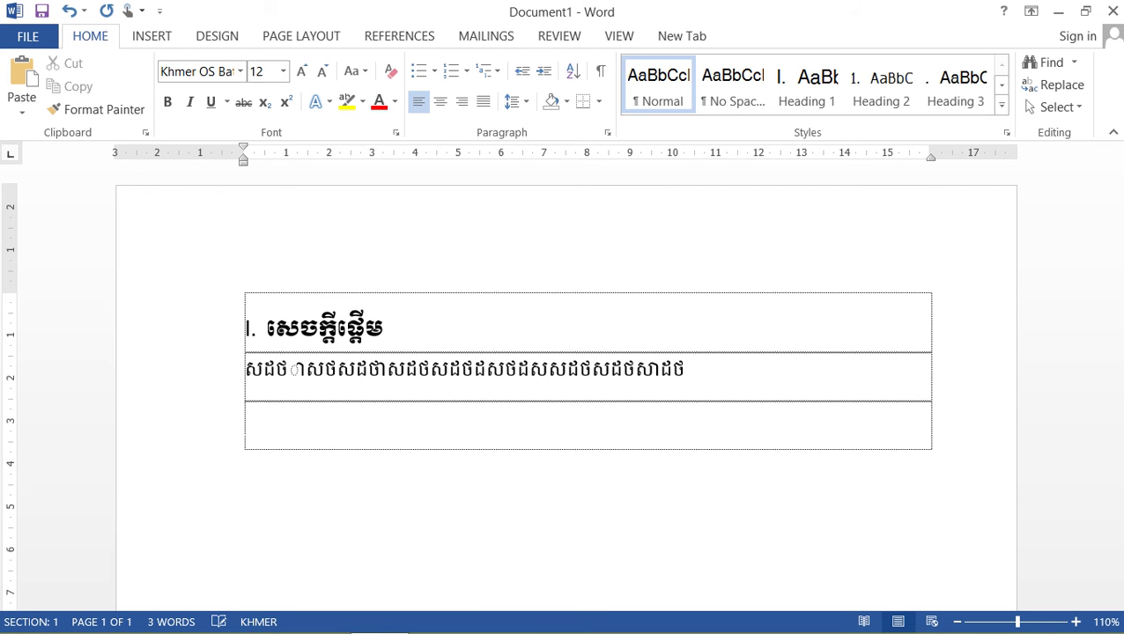
{"action": "type", "text": "សជថជសថ"}
{"action": "key", "text": "Return"}
{"action": "type", "text": "ថសជថ"}
{"action": "key", "text": "Return"}
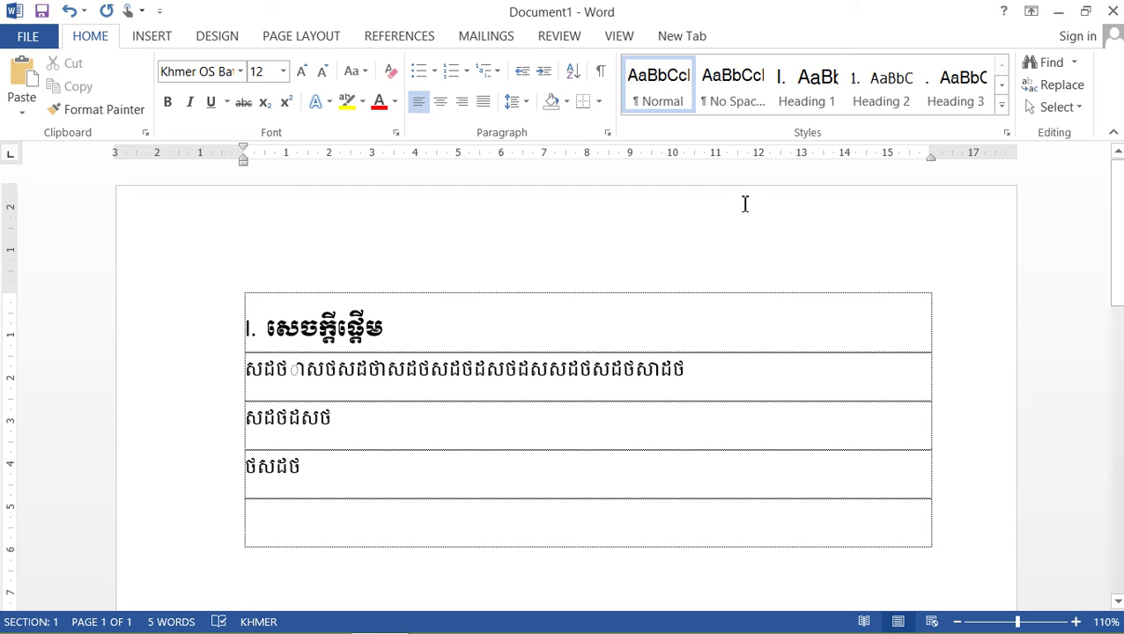
- Make the empty row a Heading 2 titled 'ពន្យល់ពាក្យ' and add a Khmer body-text row
{"action": "left_click", "coordinate": [877, 102]}
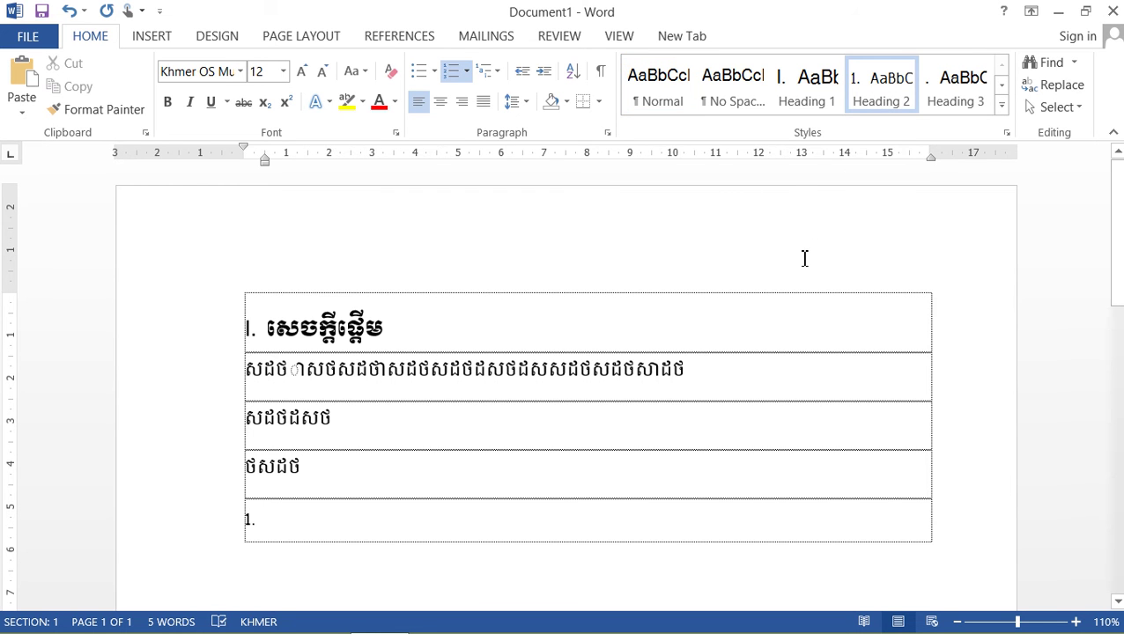
{"action": "scroll", "coordinate": [805, 258], "scroll_direction": "down", "scroll_amount": 2}
{"action": "scroll", "coordinate": [835, 273], "scroll_direction": "down", "scroll_amount": 1}
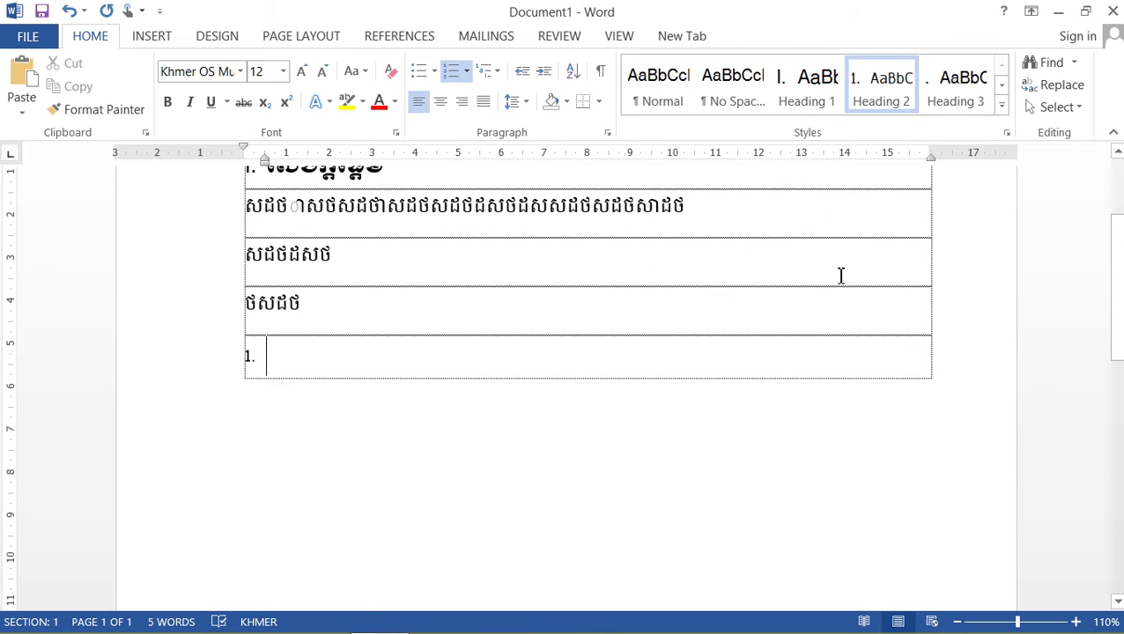
{"action": "type", "text": "ស"}
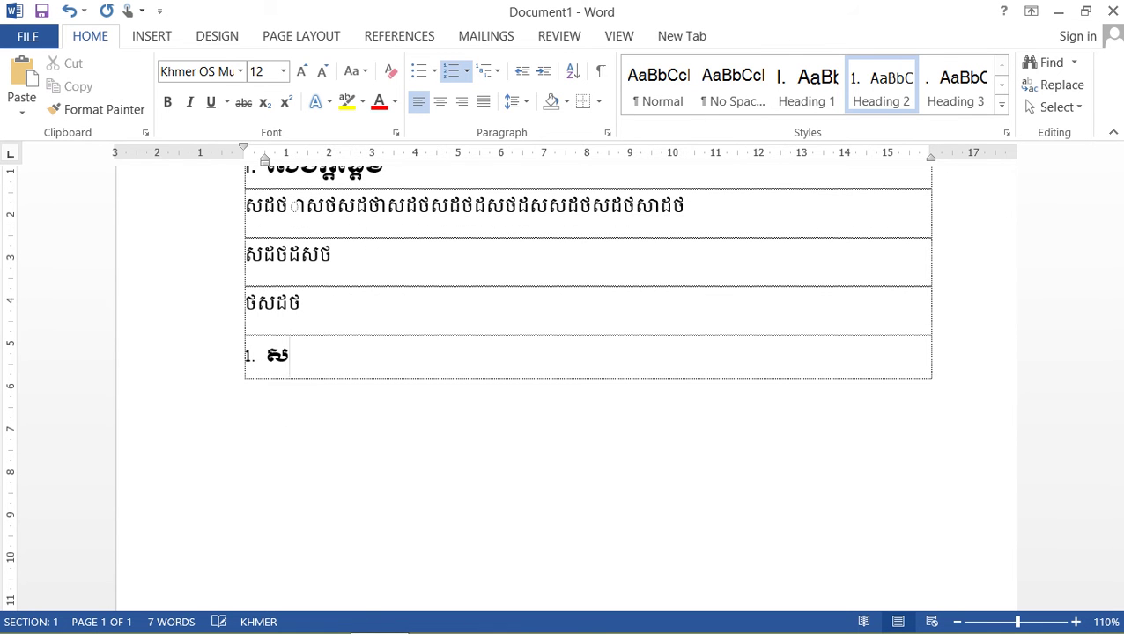
{"action": "type", "text": "ដ"}
{"action": "key", "text": "BackSpace"}
{"action": "key", "text": "BackSpace"}
{"action": "type", "text": "ពន្យល់"}
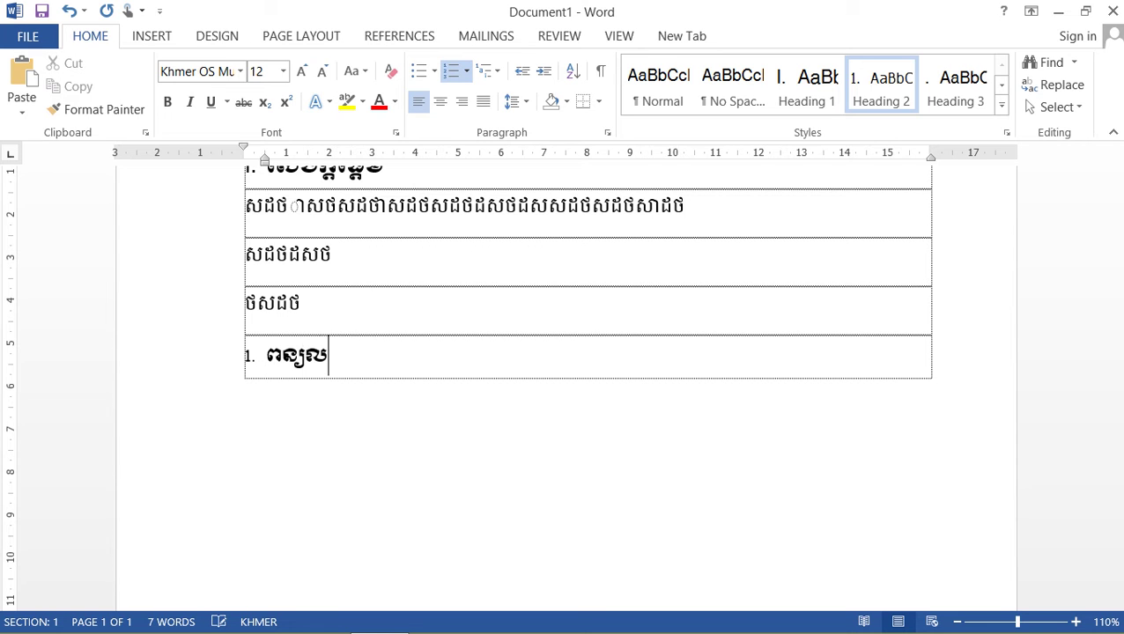
{"action": "type", "text": "ពាក្"}
{"action": "type", "text": "យ"}
{"action": "key", "text": "Tab"}
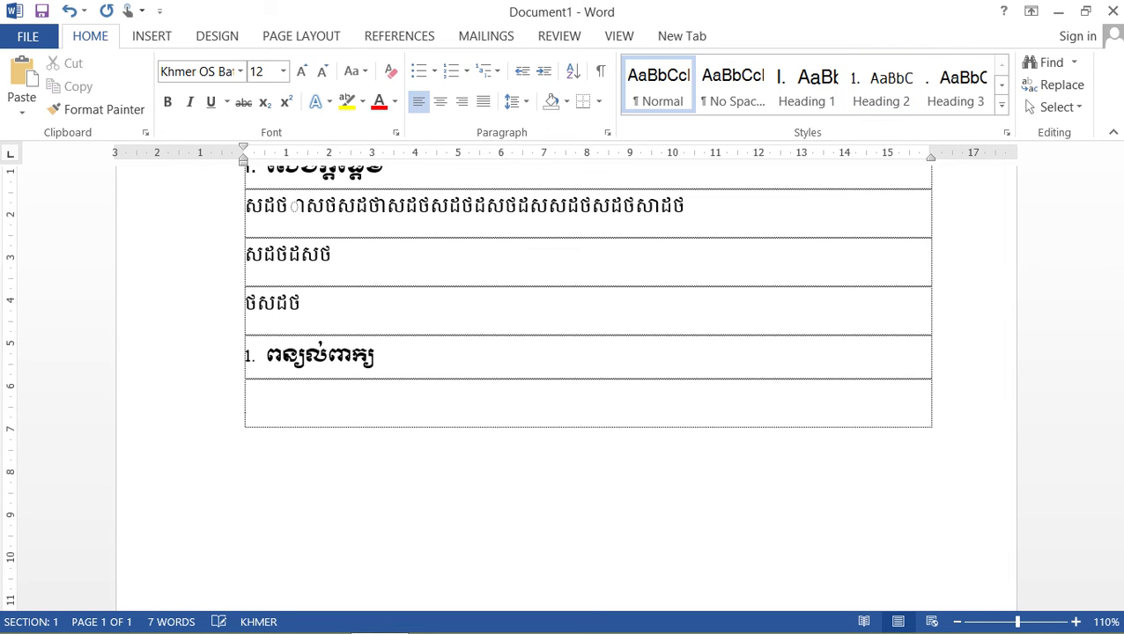
{"action": "type", "text": "ដសថសាដថសដដថសាដថ"}
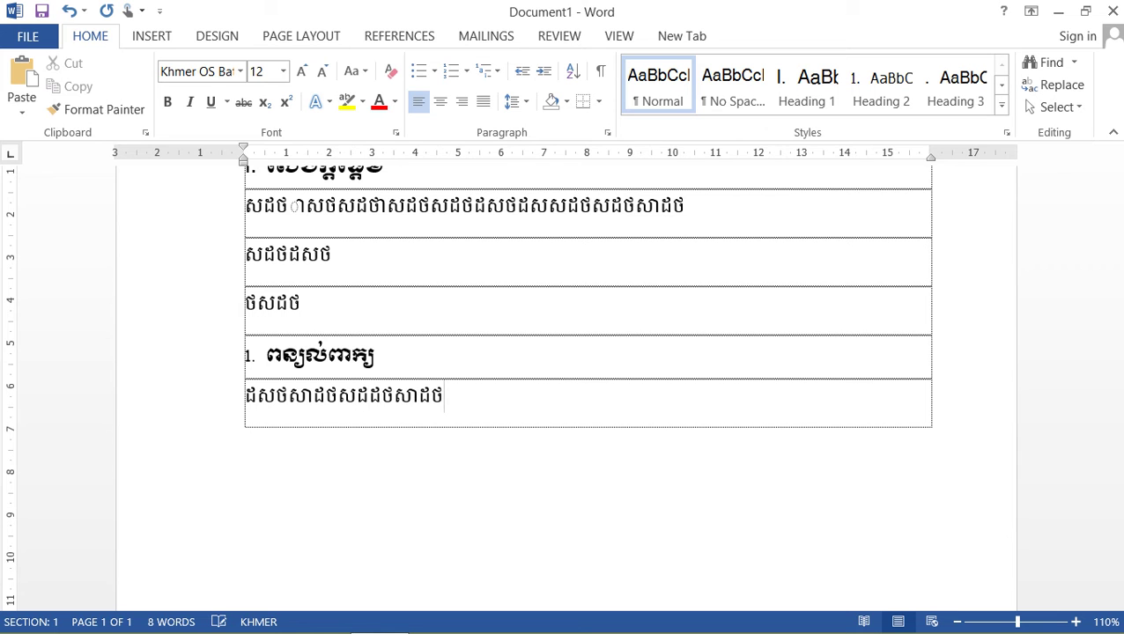
{"action": "type", "text": "ថដសាថ"}
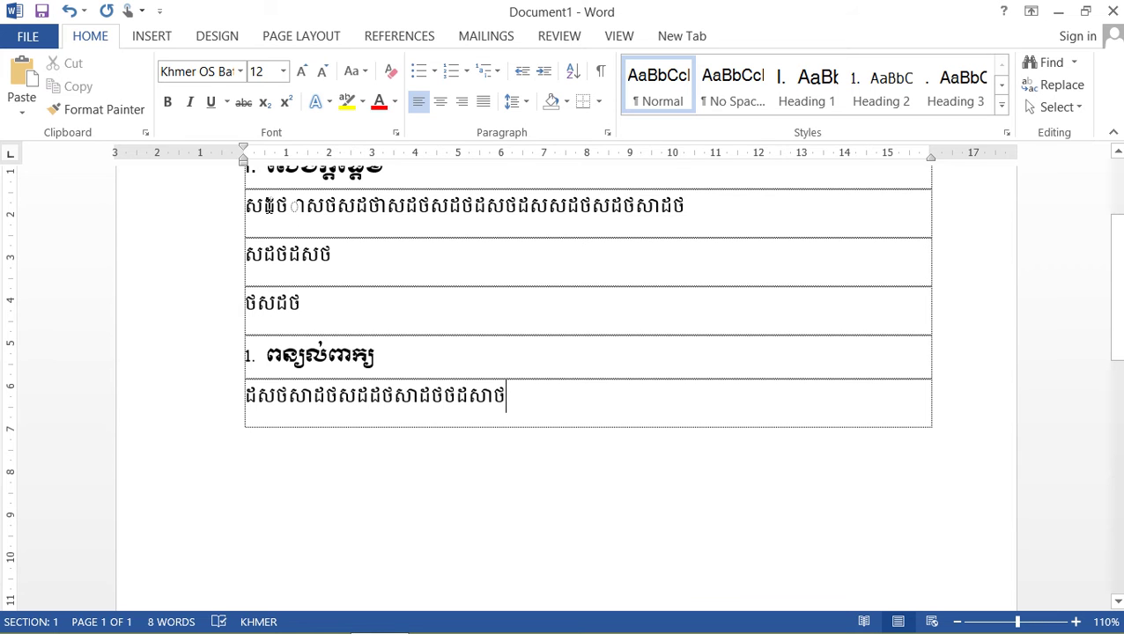
- Give the Normal style a First line special indent of 1.27 cm
{"action": "right_click", "coordinate": [651, 97]}
{"action": "left_click", "coordinate": [696, 127]}
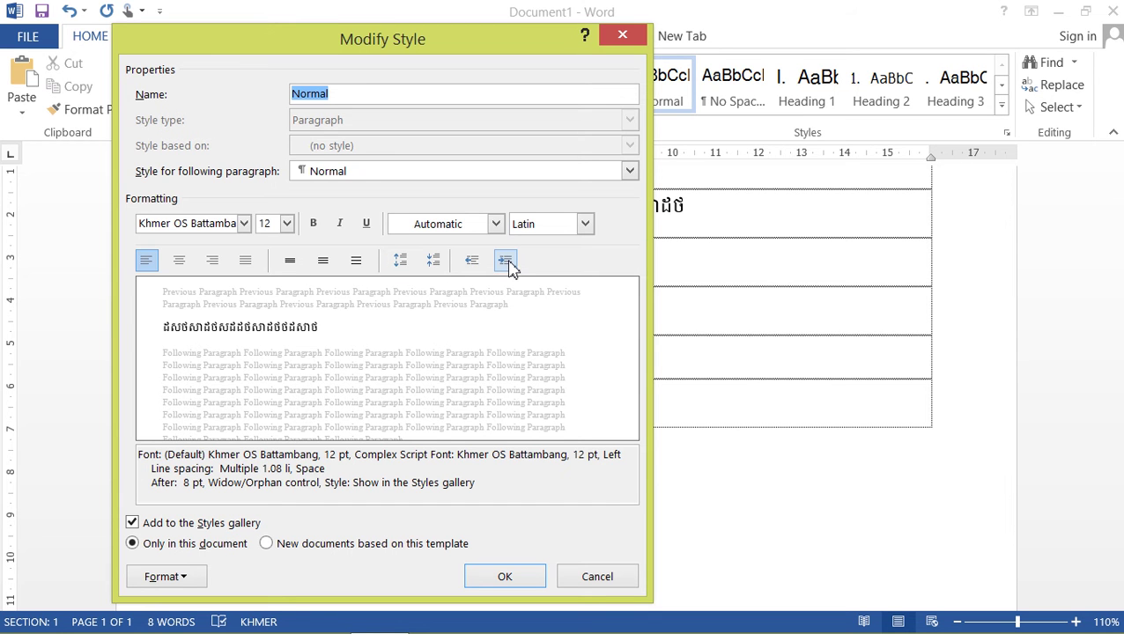
{"action": "left_click", "coordinate": [181, 576]}
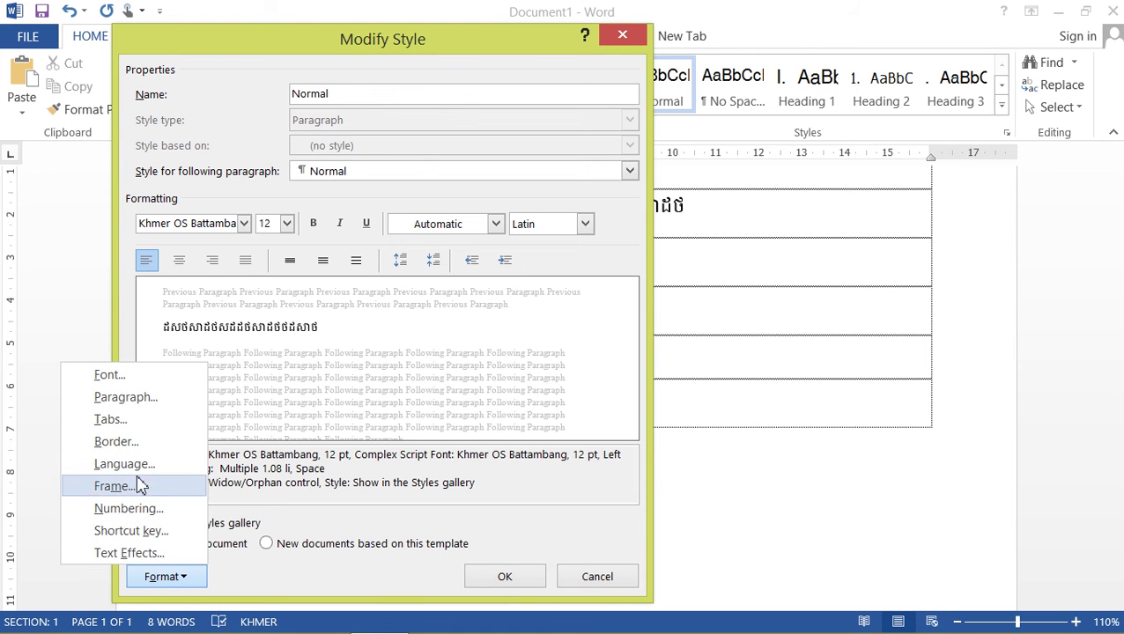
{"action": "left_click", "coordinate": [147, 407]}
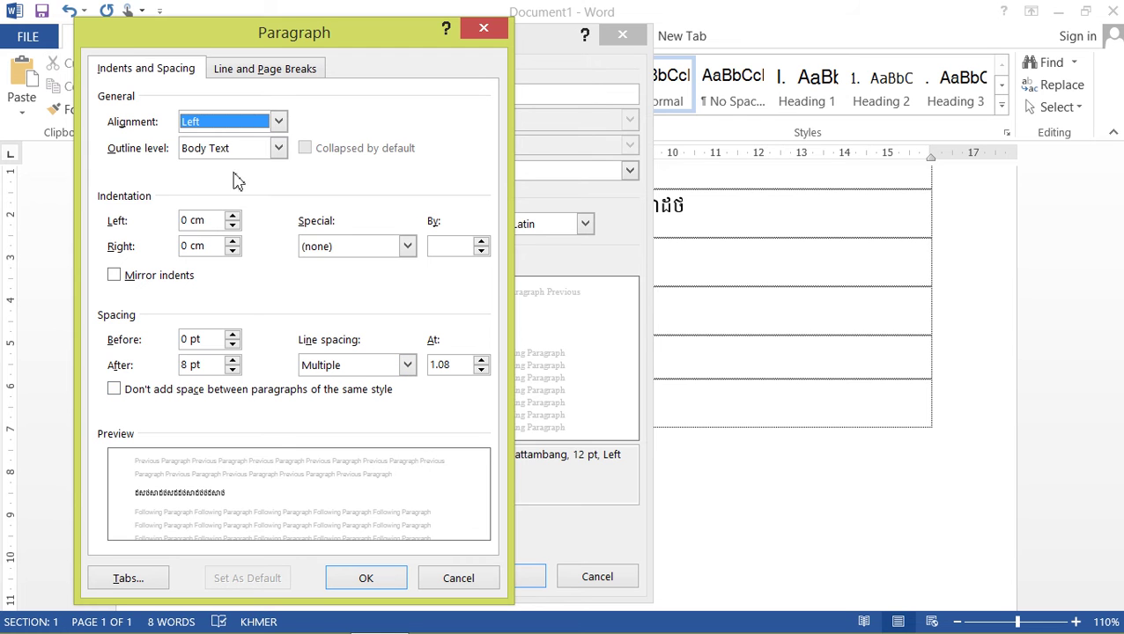
{"action": "left_click", "coordinate": [278, 122]}
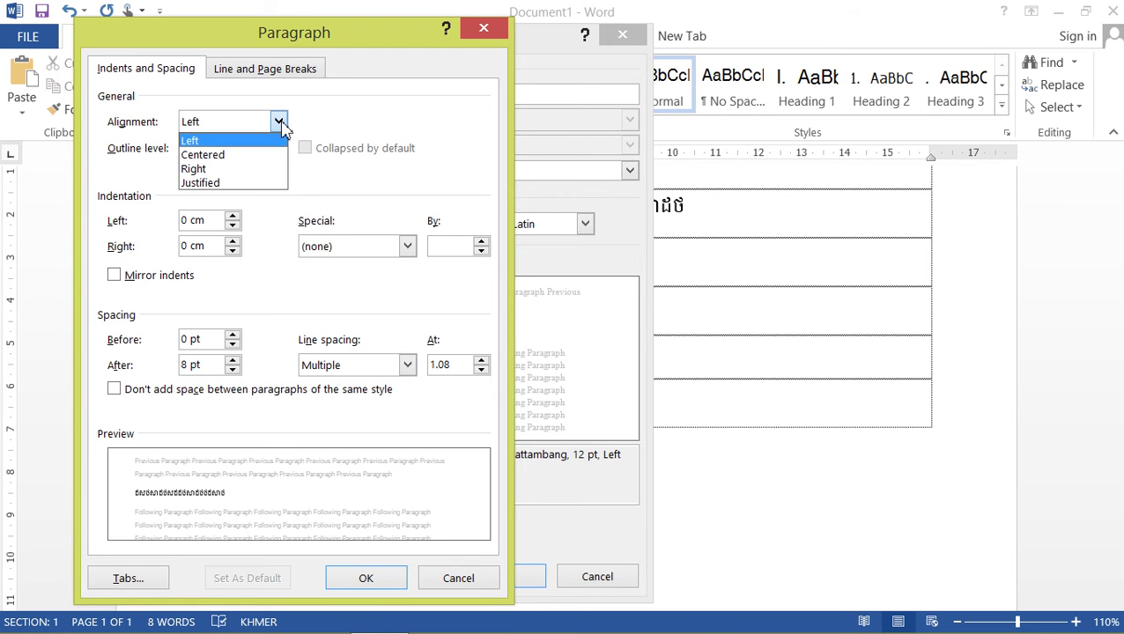
{"action": "left_click", "coordinate": [282, 128]}
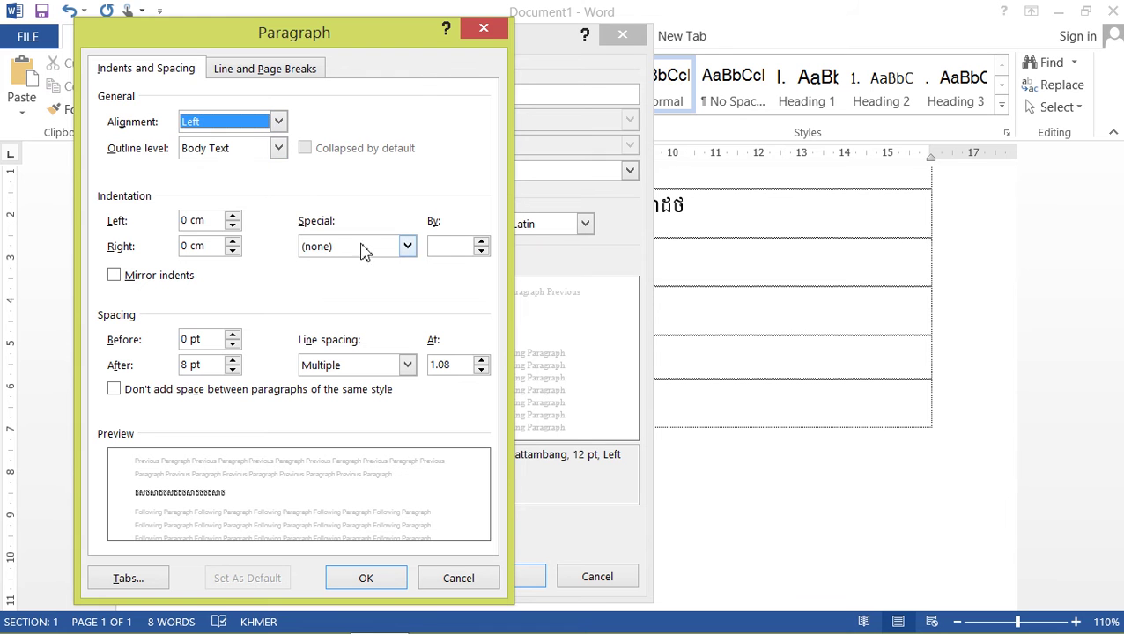
{"action": "left_click", "coordinate": [407, 246]}
{"action": "left_click", "coordinate": [367, 280]}
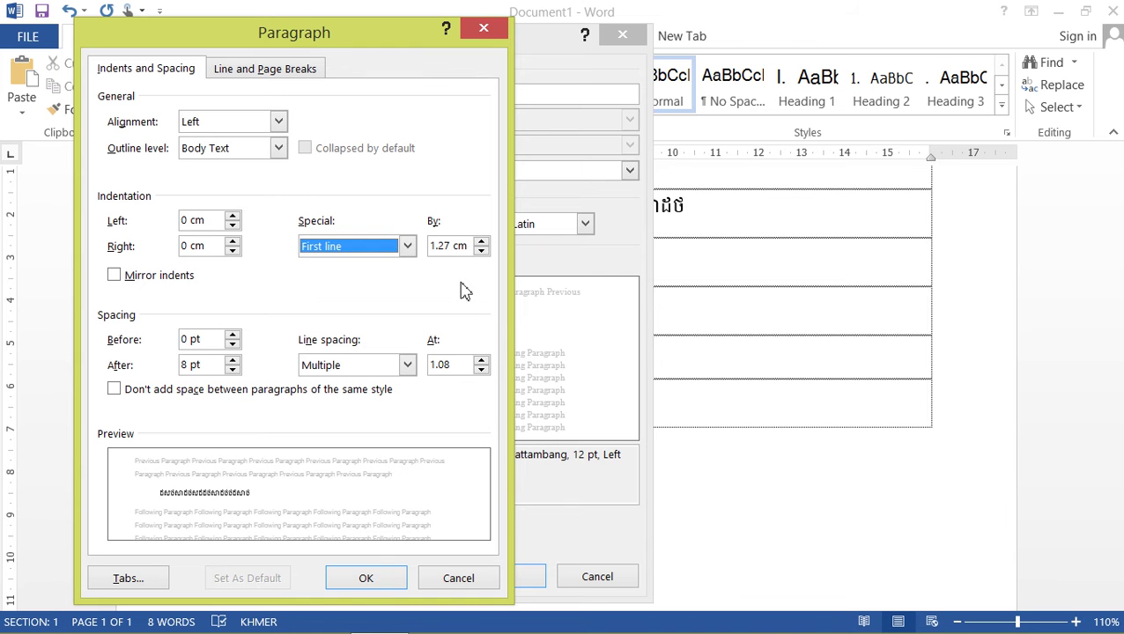
{"action": "left_click", "coordinate": [361, 581]}
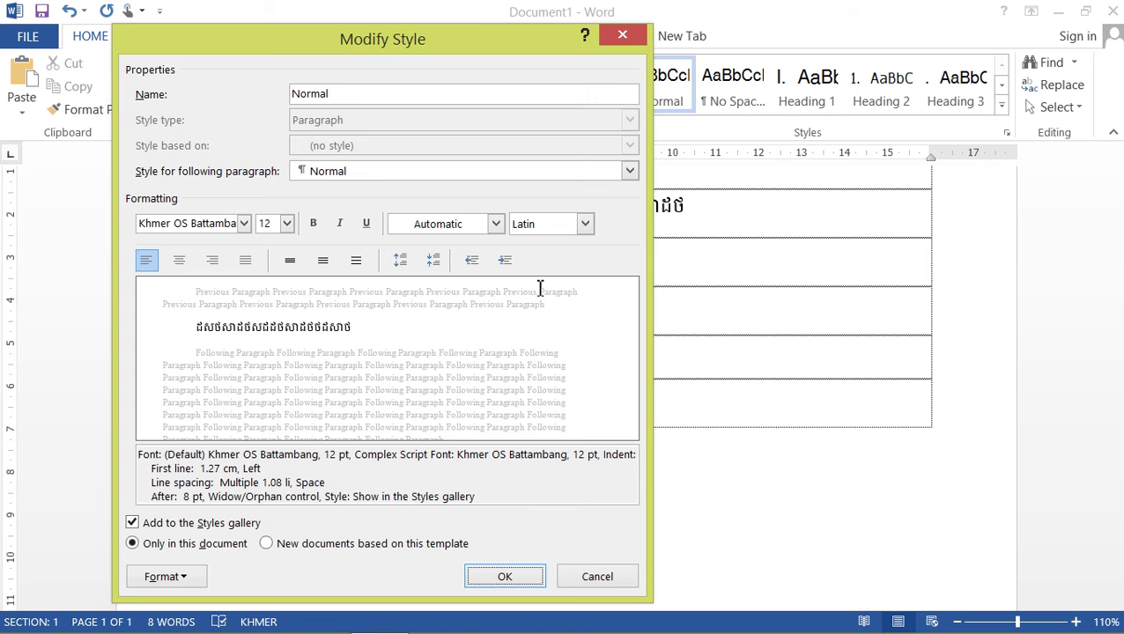
- Apply the Normal style formatting to (all scripts), recheck the indent, and save
{"action": "left_click", "coordinate": [585, 224]}
{"action": "left_click", "coordinate": [555, 243]}
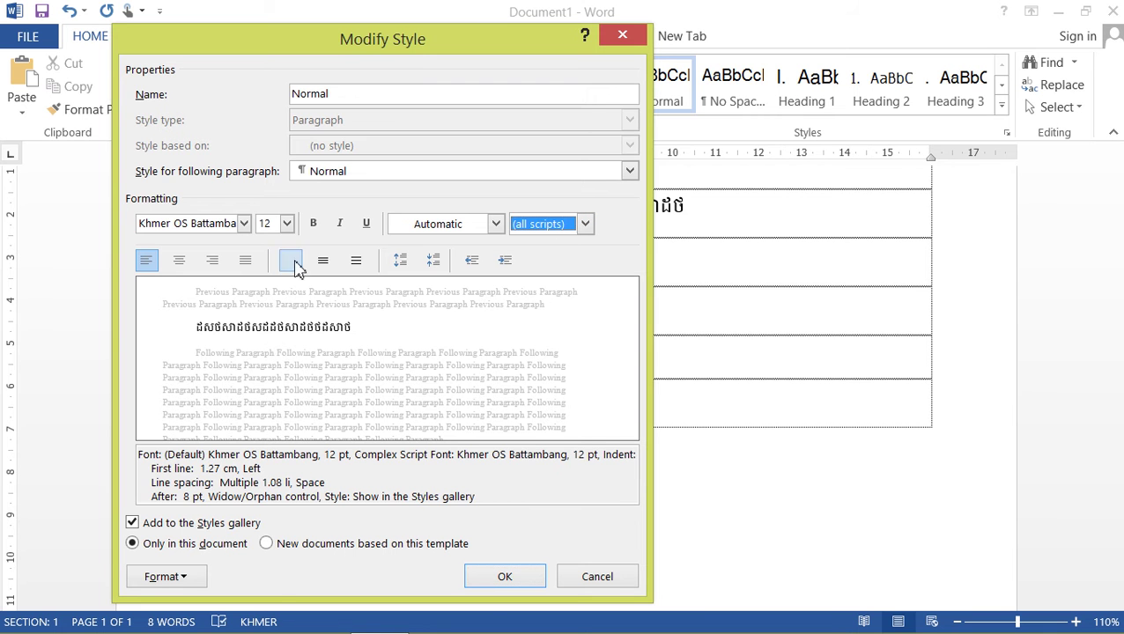
{"action": "left_click", "coordinate": [169, 577]}
{"action": "left_click", "coordinate": [113, 401]}
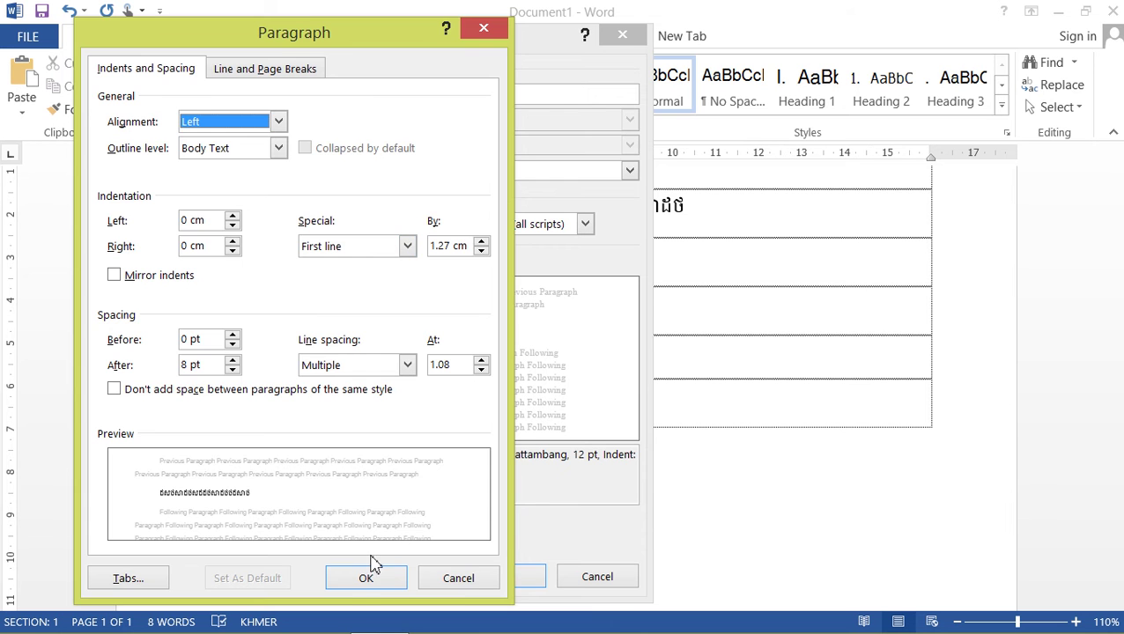
{"action": "left_click", "coordinate": [365, 575]}
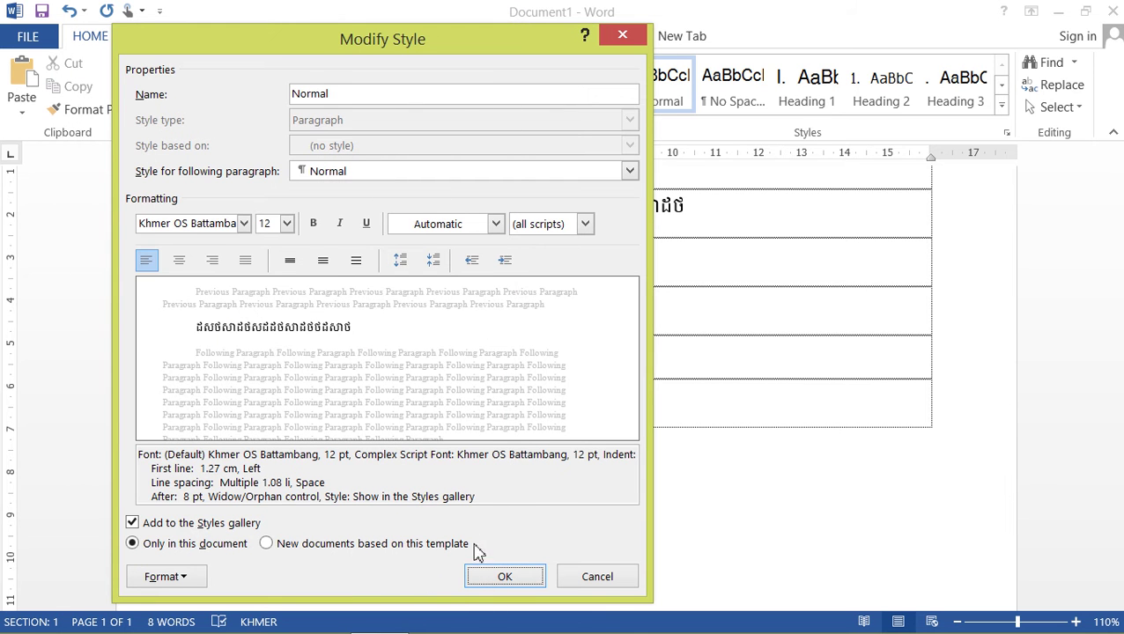
{"action": "left_click", "coordinate": [502, 578]}
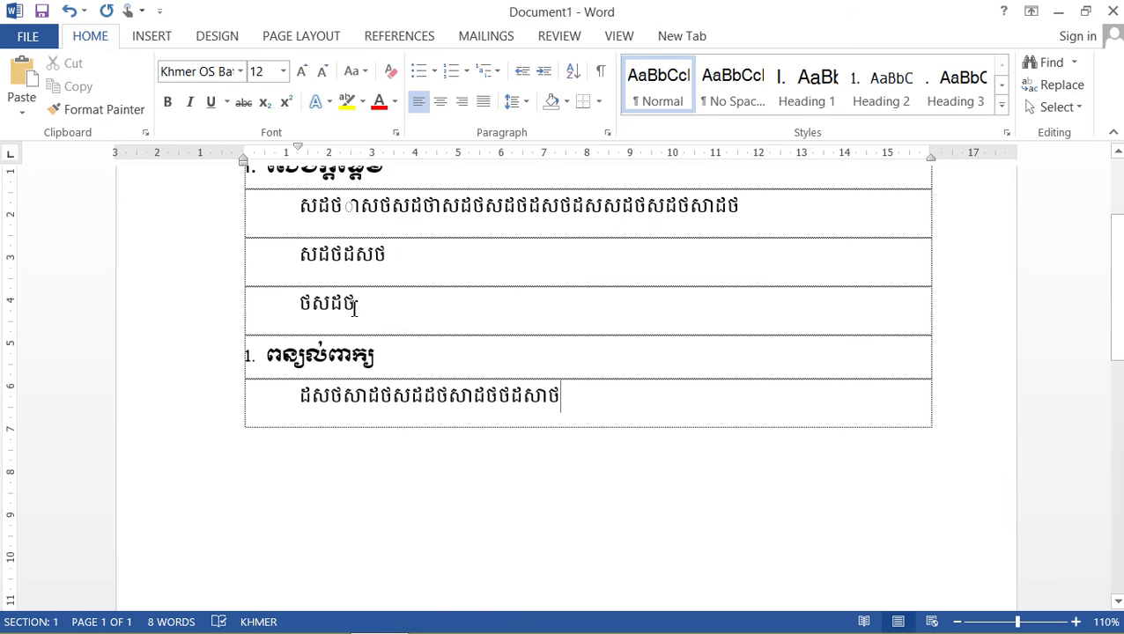
- Append more Khmer sample text to the body paragraph under ពន្យល់ពាក្យ until it wraps to three lines
{"action": "type", "text": "សដថសដថសដ"}
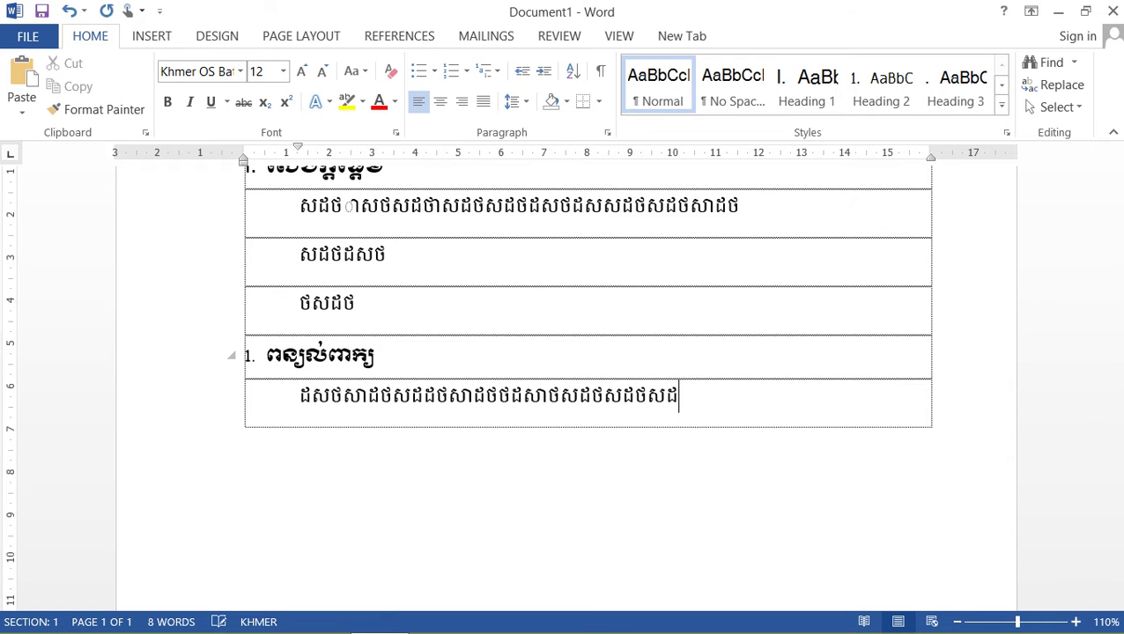
{"action": "type", "text": "ថសដថសថដសថសដថសាដថសាដថសដថសដថ"}
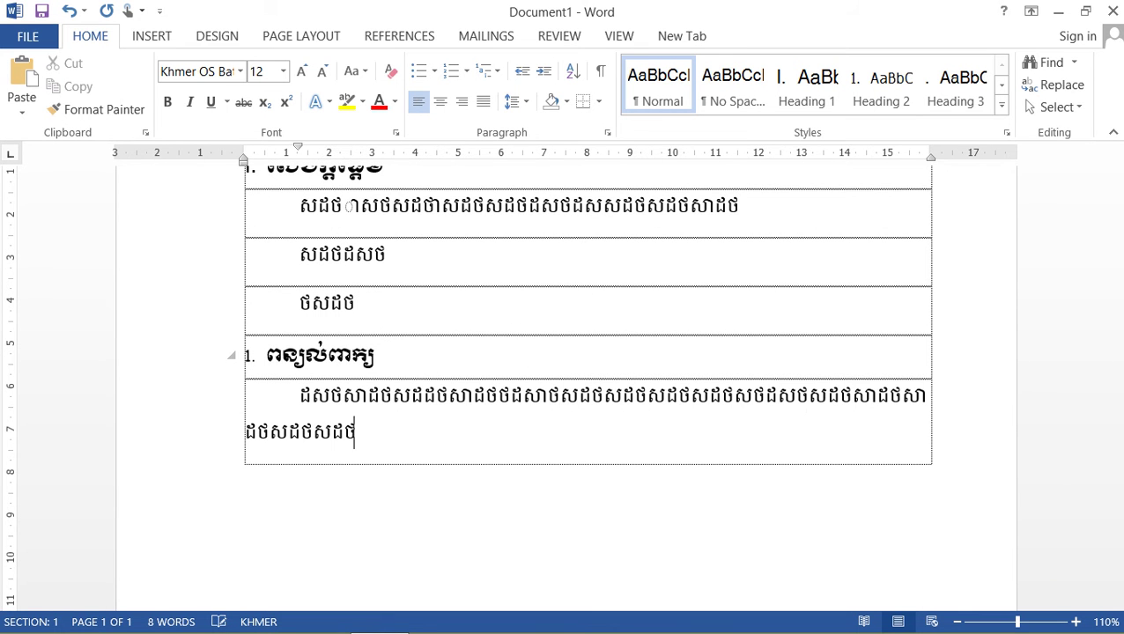
{"action": "type", "text": "សដថាសដថសដថដាសថាសដថសដថសដ"}
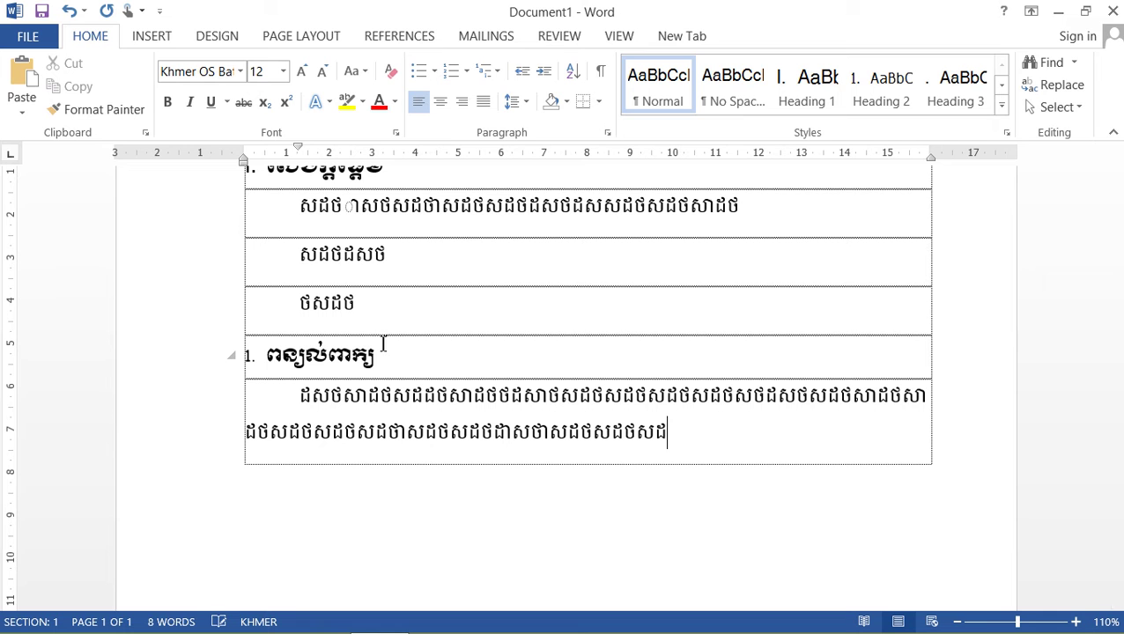
{"action": "left_click_drag", "start_coordinate": [372, 320], "coordinate": [296, 201]}
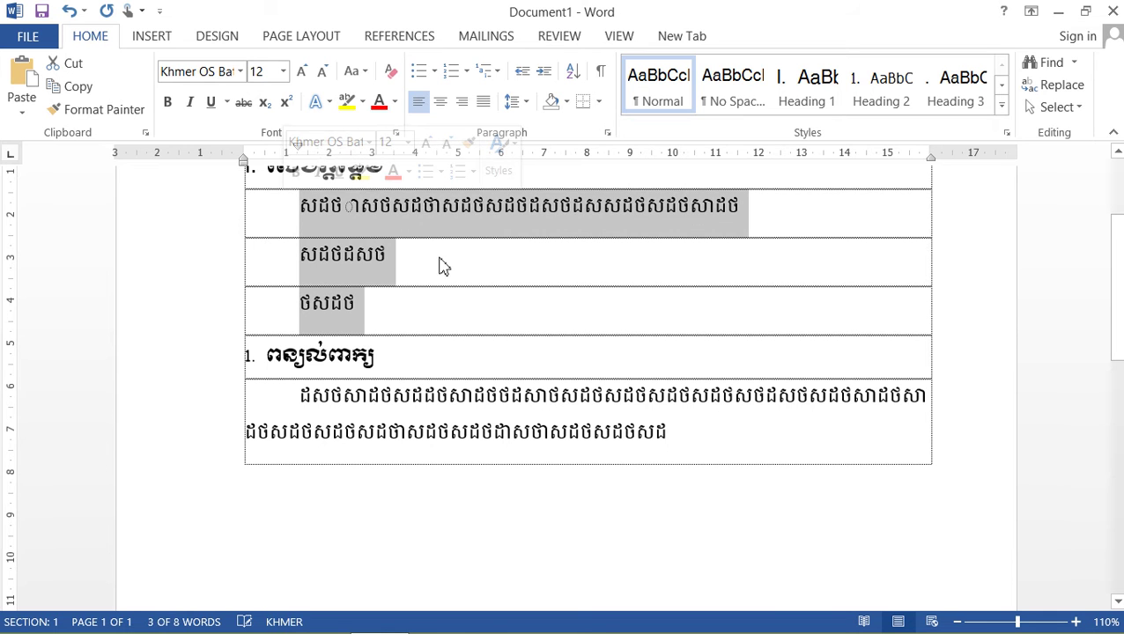
{"action": "left_click", "coordinate": [421, 432]}
{"action": "left_click", "coordinate": [707, 451]}
{"action": "type", "text": "ថសដថ"}
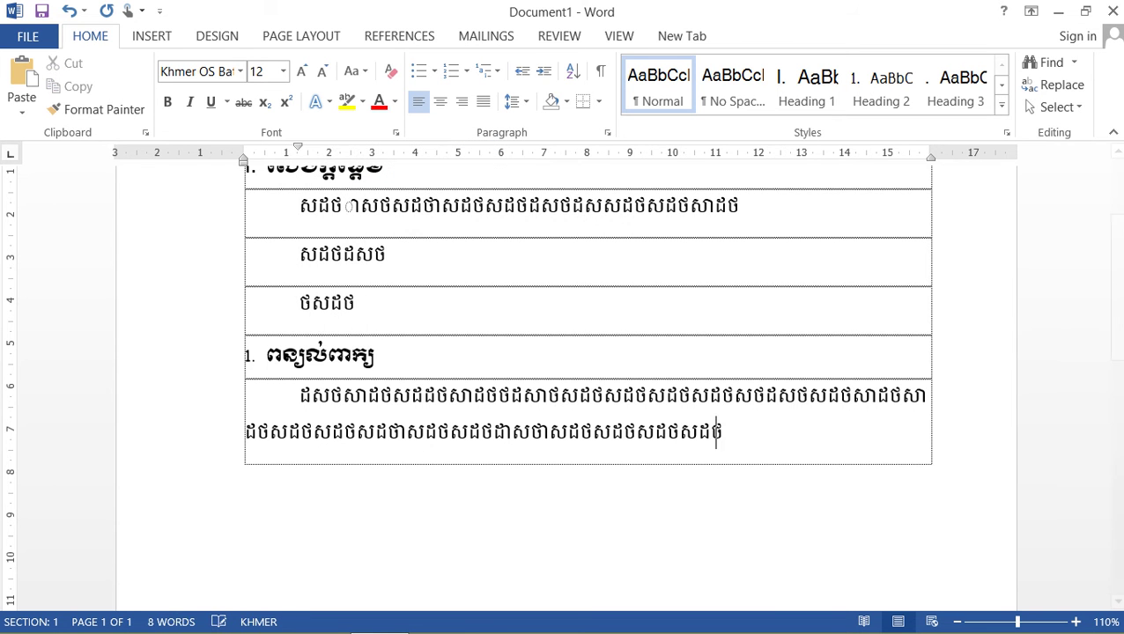
{"action": "type", "text": "ដសថដសថដថសដថដសថដសថសាដថស"}
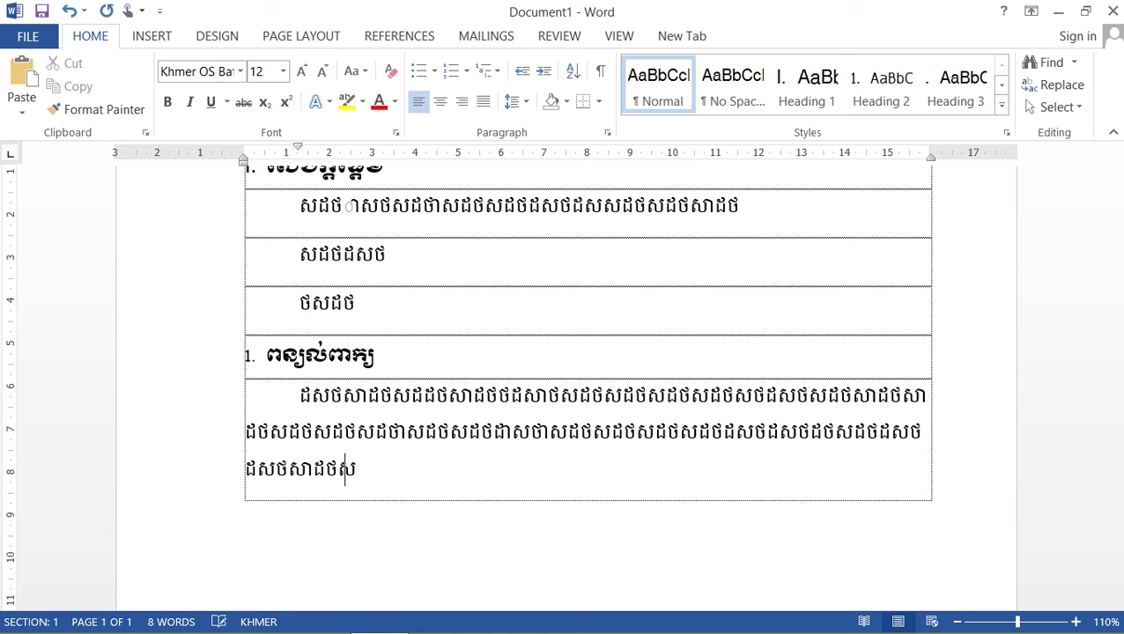
{"action": "type", "text": "ដថដសថដស"}
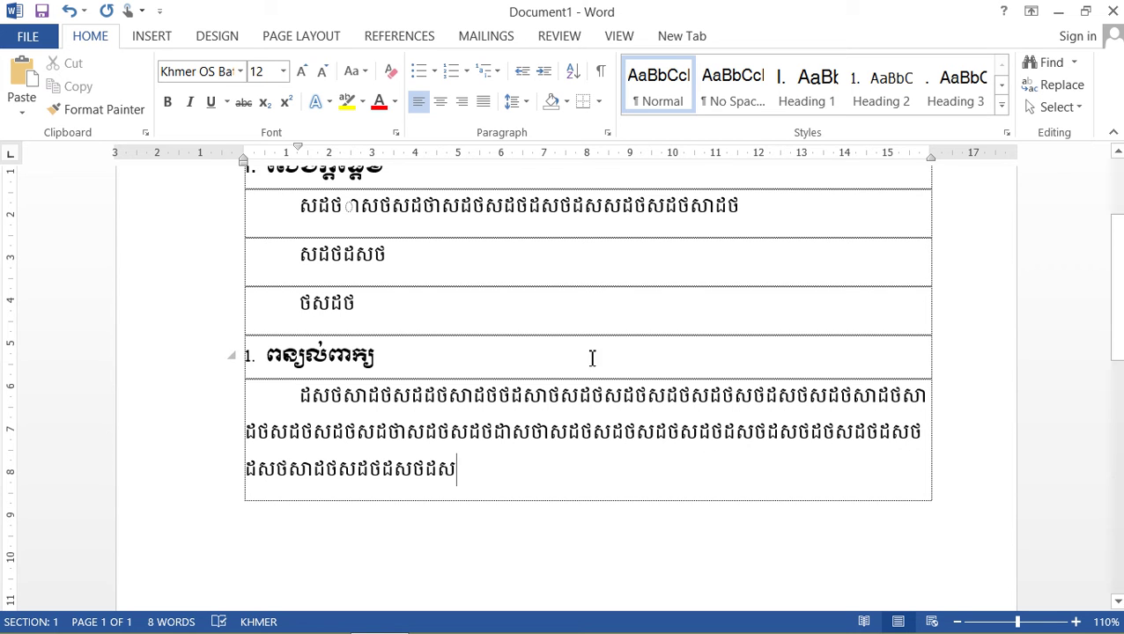
{"action": "scroll", "coordinate": [631, 444], "scroll_direction": "down", "scroll_amount": 1}
{"action": "scroll", "coordinate": [636, 438], "scroll_direction": "up", "scroll_amount": 2}
{"action": "scroll", "coordinate": [656, 418], "scroll_direction": "down", "scroll_amount": 2}
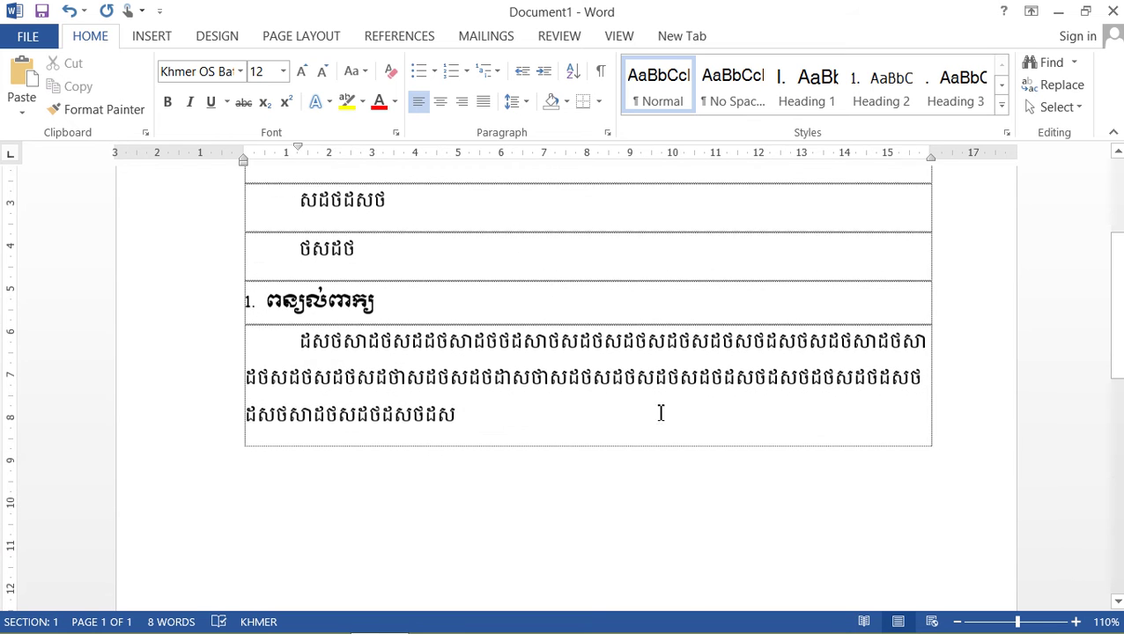
- On a new page, add a Heading 3 subheading reading 'ក. សដថសាដថ'
{"action": "key", "text": "Tab"}
{"action": "key", "text": "ctrl+Return"}
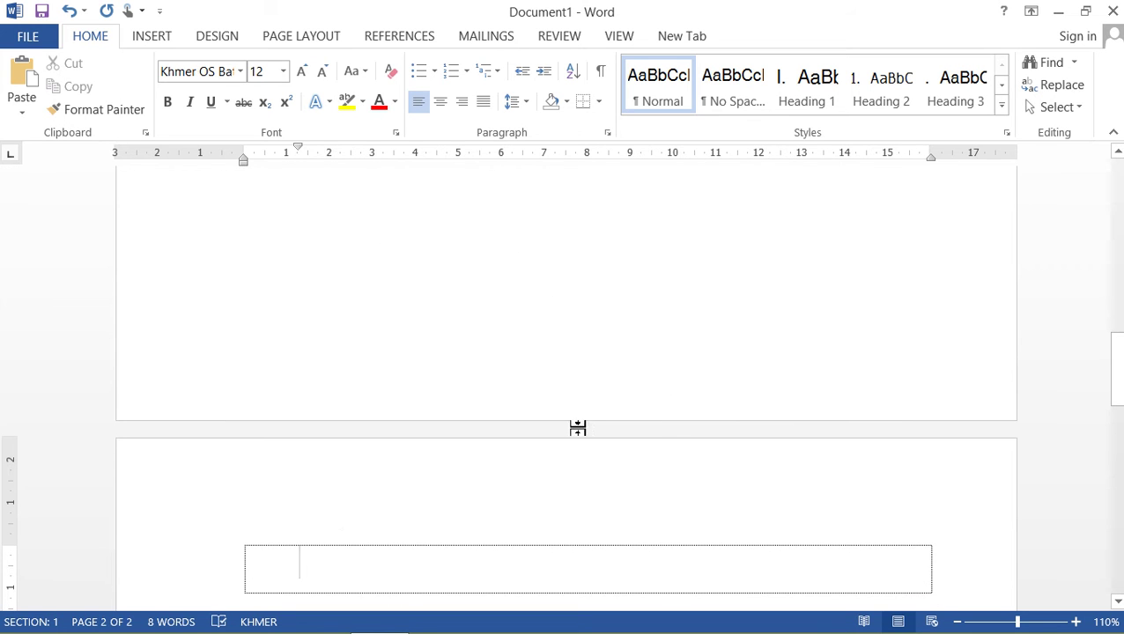
{"action": "scroll", "coordinate": [822, 184], "scroll_direction": "up", "scroll_amount": 1}
{"action": "scroll", "coordinate": [822, 183], "scroll_direction": "down", "scroll_amount": 2}
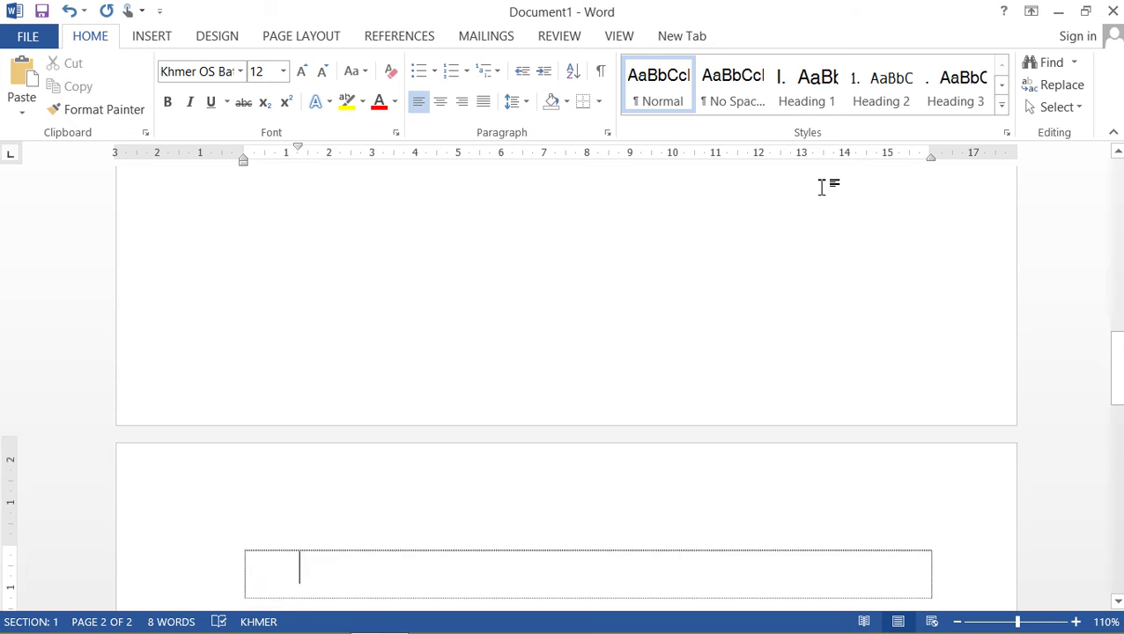
{"action": "left_click", "coordinate": [962, 99]}
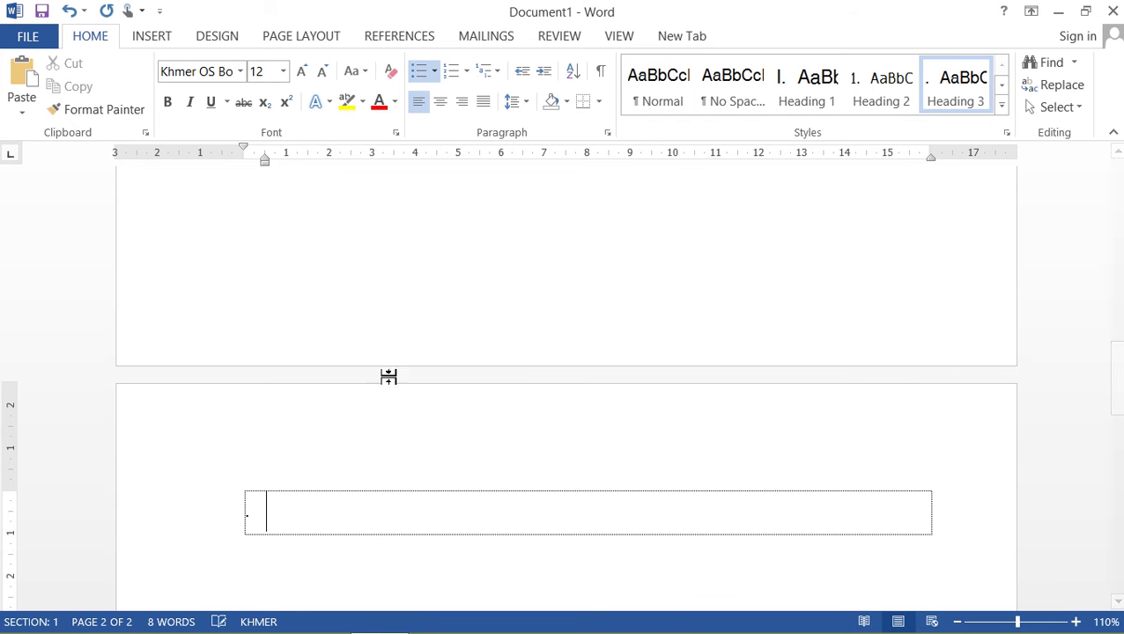
{"action": "type", "text": "ក"}
{"action": "type", "text": "."}
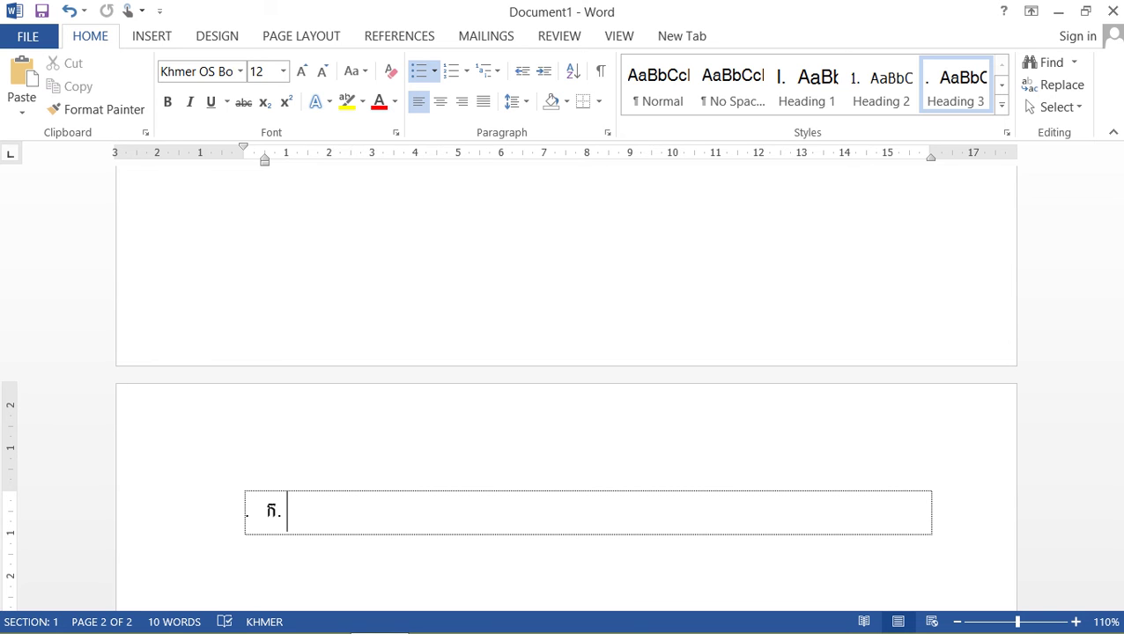
{"action": "type", "text": "សដថសាដថ"}
- Fill the rows below the subheading with Khmer sample body text, trimming the extra text
{"action": "key", "text": "Return"}
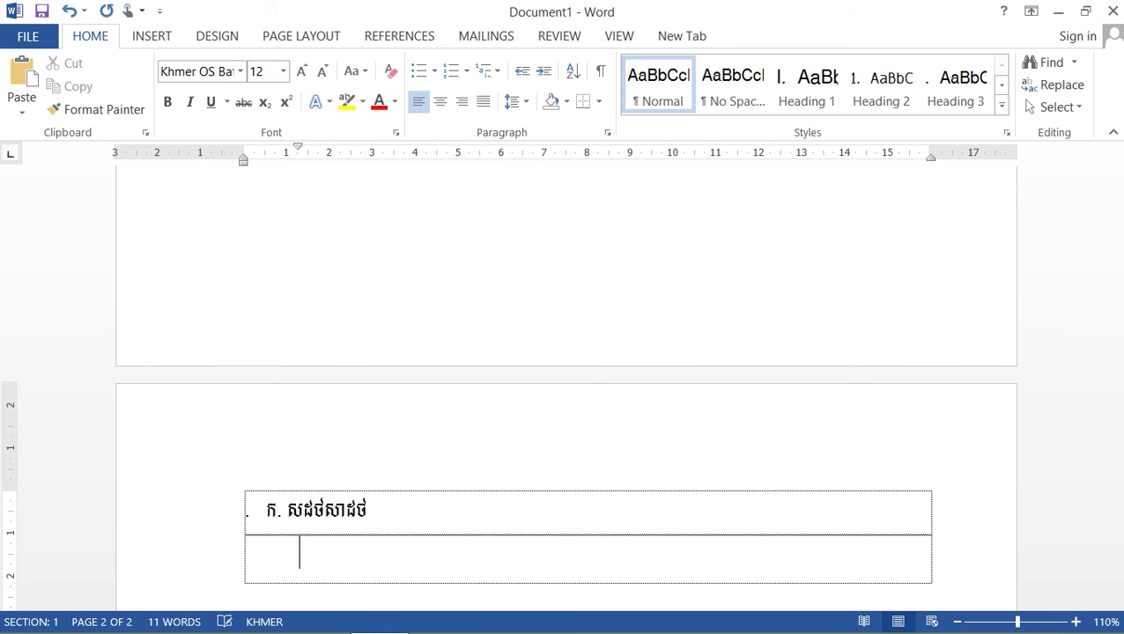
{"action": "type", "text": "ដថសដថសដថដសថដសថដសថសដថដ"}
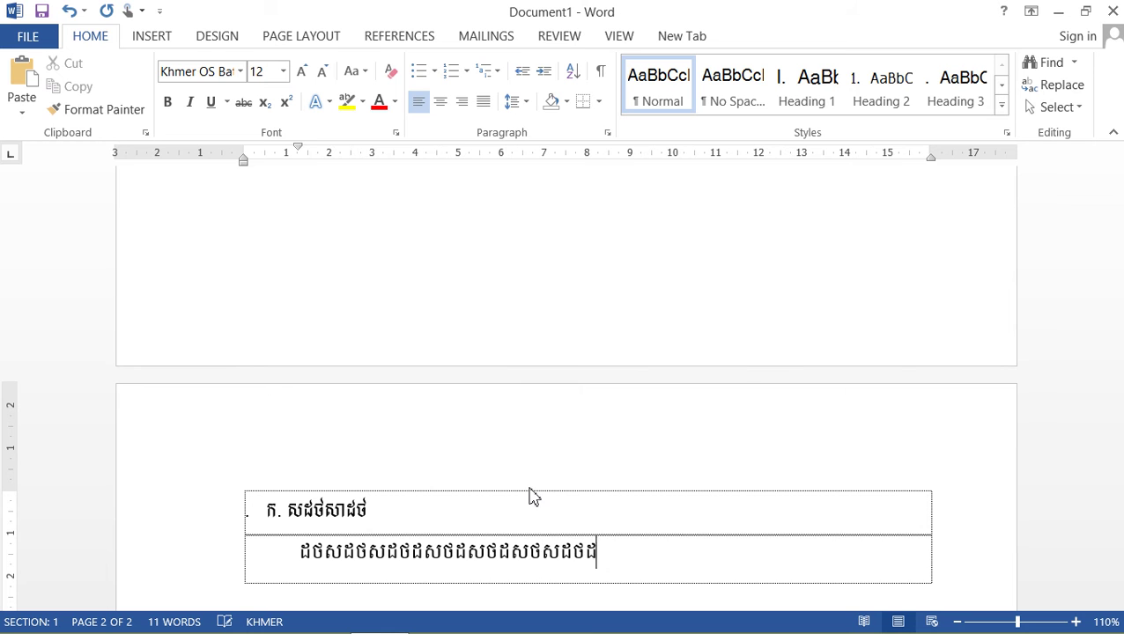
{"action": "type", "text": "សថដសថ"}
{"action": "key", "text": "Return"}
{"action": "type", "text": "សថសដថសដ"}
{"action": "key", "text": "Return"}
{"action": "type", "text": "ថសដថសដថសដ"}
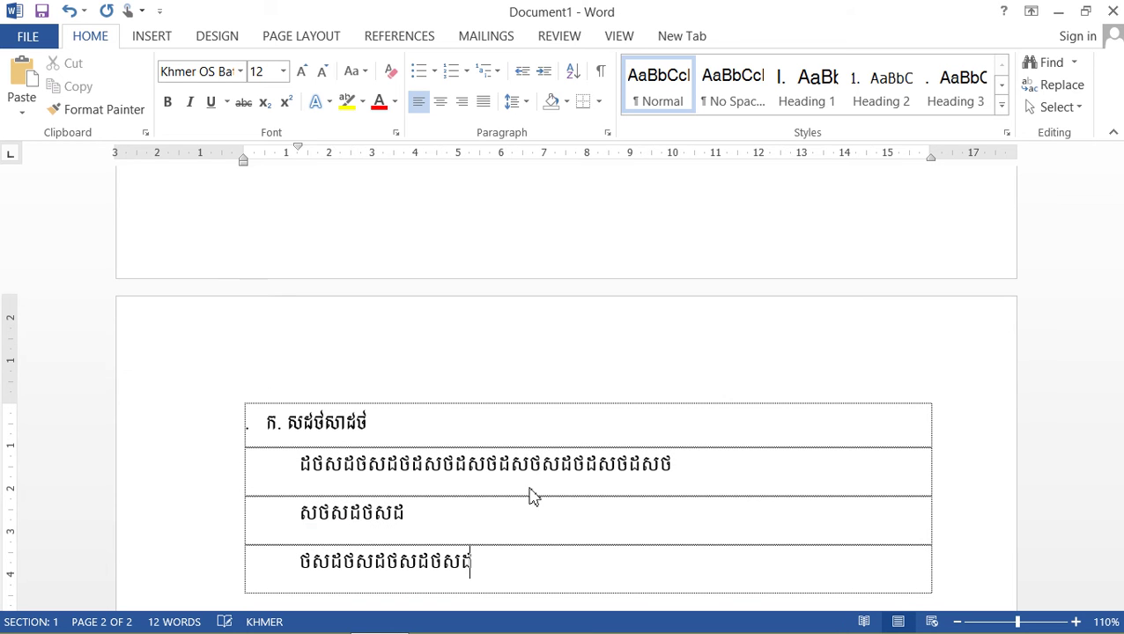
{"action": "type", "text": "ថដសថសដថសដា សដថសដថស"}
{"action": "key", "text": "BackSpace"}
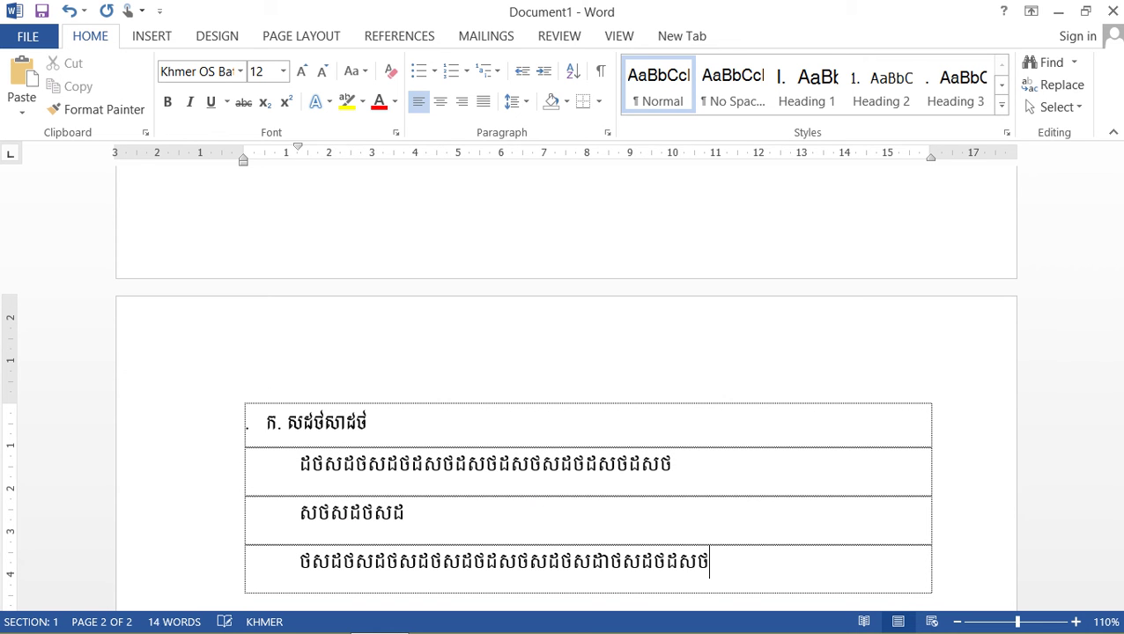
{"action": "key", "text": "BackSpace"}
{"action": "key", "text": "BackSpace"}
{"action": "key", "text": "BackSpace"}
{"action": "key", "text": "BackSpace"}
{"action": "key", "text": "BackSpace"}
{"action": "key", "text": "BackSpace"}
{"action": "key", "text": "BackSpace"}
{"action": "key", "text": "BackSpace"}
{"action": "key", "text": "BackSpace"}
{"action": "key", "text": "BackSpace"}
{"action": "key", "text": "BackSpace"}
{"action": "key", "text": "BackSpace"}
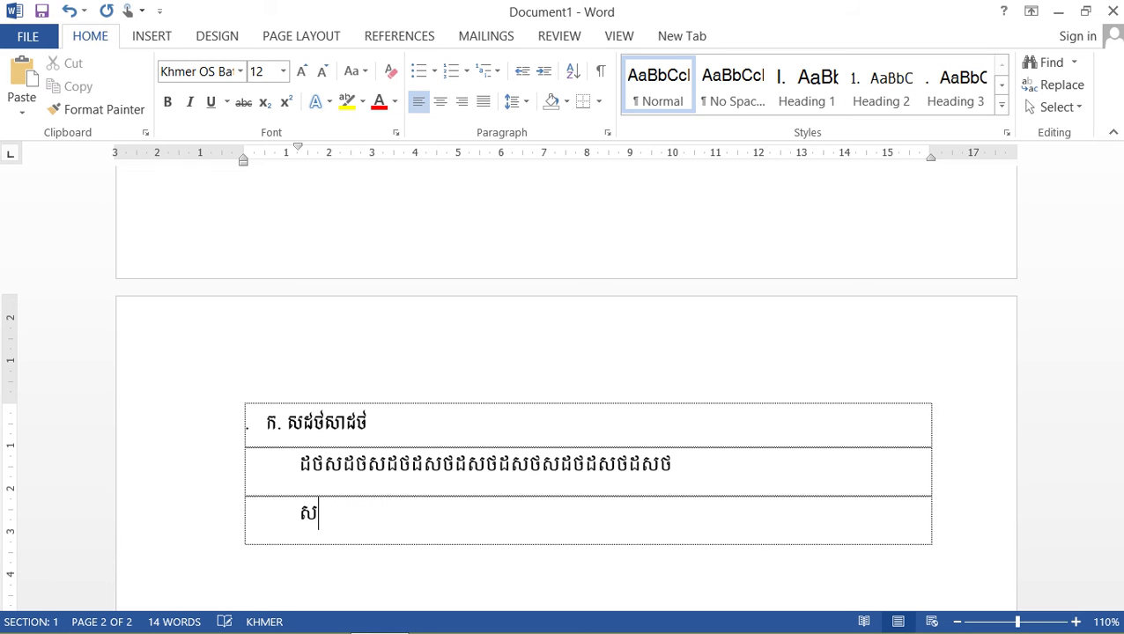
{"action": "type", "text": "សថដសថសដដសថសដ"}
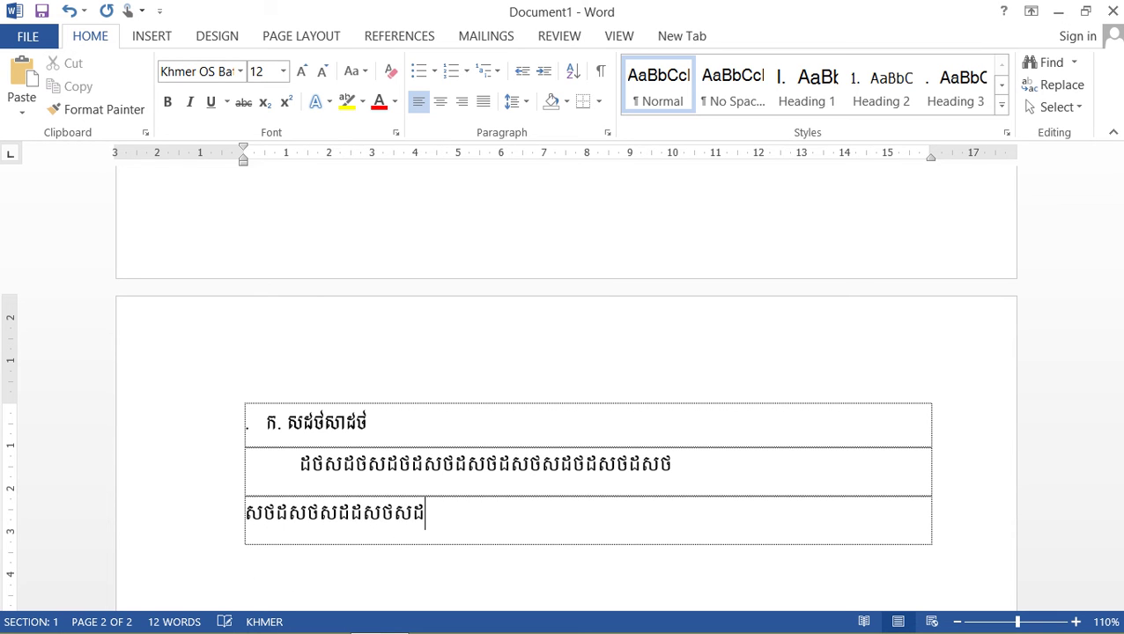
{"action": "type", "text": "ថដសថដសថដ៏សថសដថសដថសដថសដថសដថសដថសដ"}
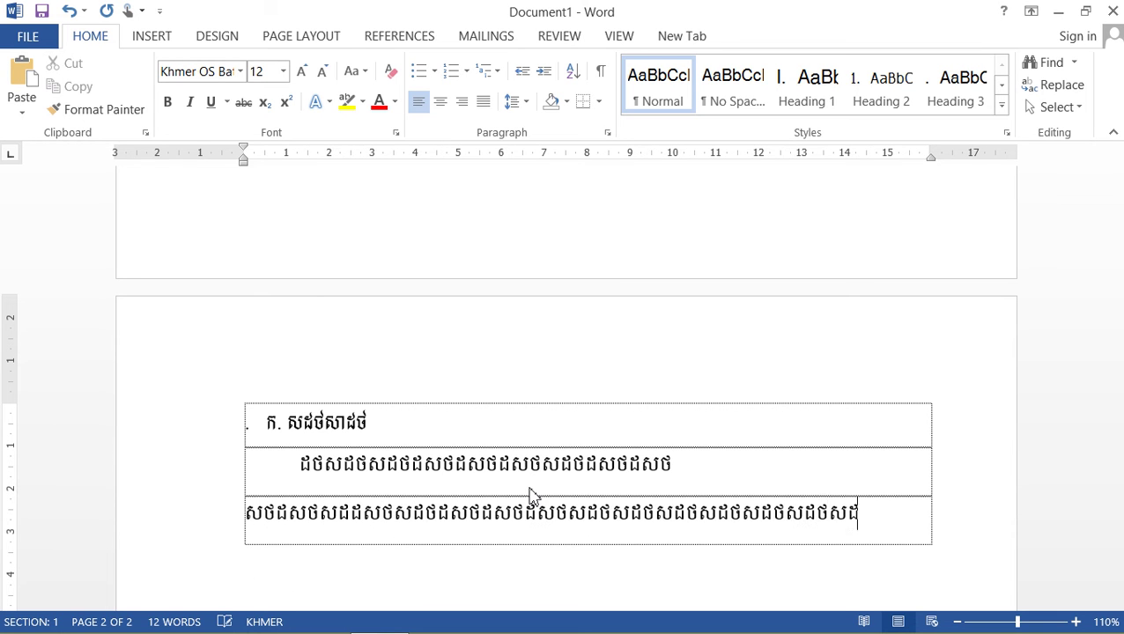
{"action": "type", "text": "ថសដថសដថសដថសដថដស"}
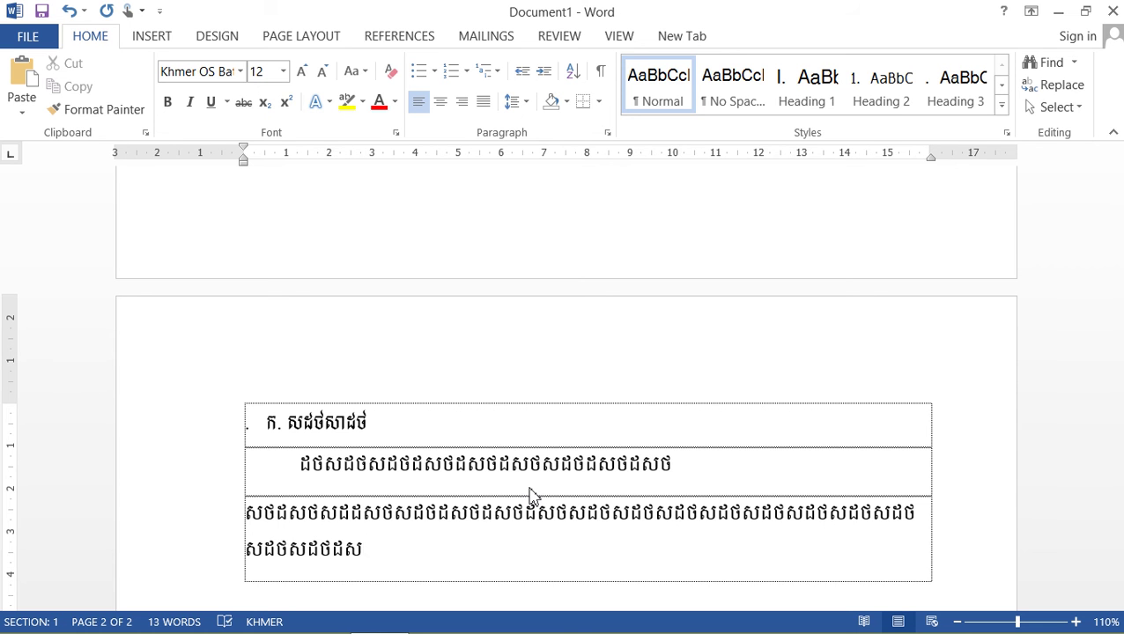
- Add a new empty row after the Khmer body text
{"action": "scroll", "coordinate": [369, 418], "scroll_direction": "down", "scroll_amount": 5}
{"action": "scroll", "coordinate": [370, 404], "scroll_direction": "up", "scroll_amount": 3}
{"action": "scroll", "coordinate": [374, 398], "scroll_direction": "up", "scroll_amount": 2}
{"action": "scroll", "coordinate": [376, 392], "scroll_direction": "down", "scroll_amount": 2}
{"action": "scroll", "coordinate": [377, 389], "scroll_direction": "down", "scroll_amount": 3}
{"action": "scroll", "coordinate": [379, 388], "scroll_direction": "down", "scroll_amount": 2}
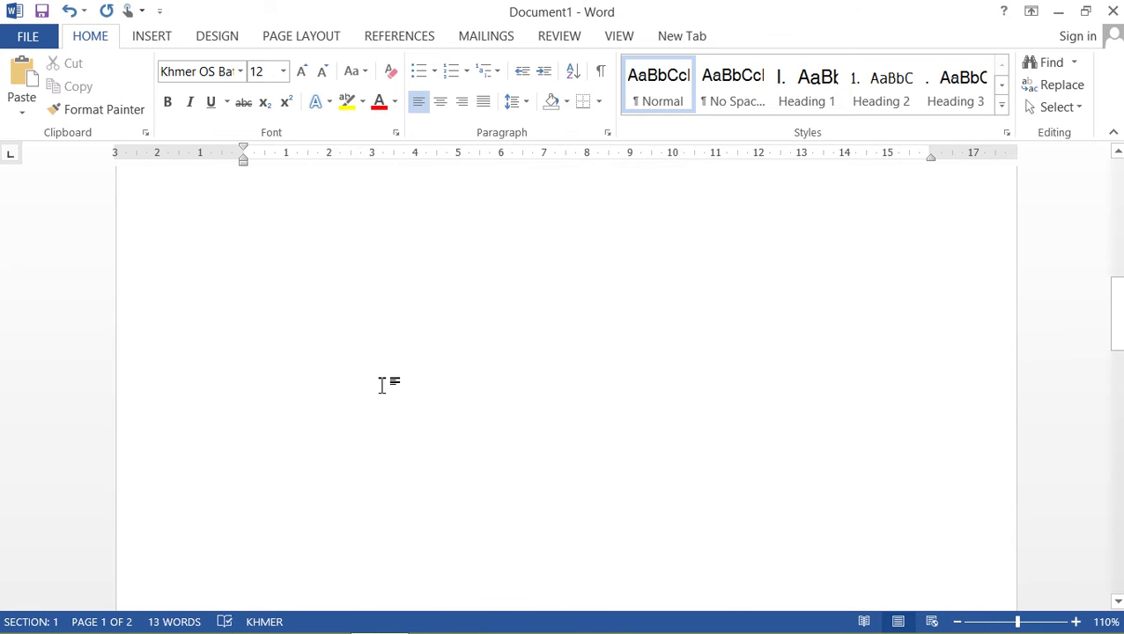
{"action": "scroll", "coordinate": [385, 385], "scroll_direction": "up", "scroll_amount": 5}
{"action": "scroll", "coordinate": [389, 384], "scroll_direction": "up", "scroll_amount": 3}
{"action": "scroll", "coordinate": [397, 378], "scroll_direction": "down", "scroll_amount": 4}
{"action": "left_click", "coordinate": [482, 334]}
{"action": "key", "text": "Return"}
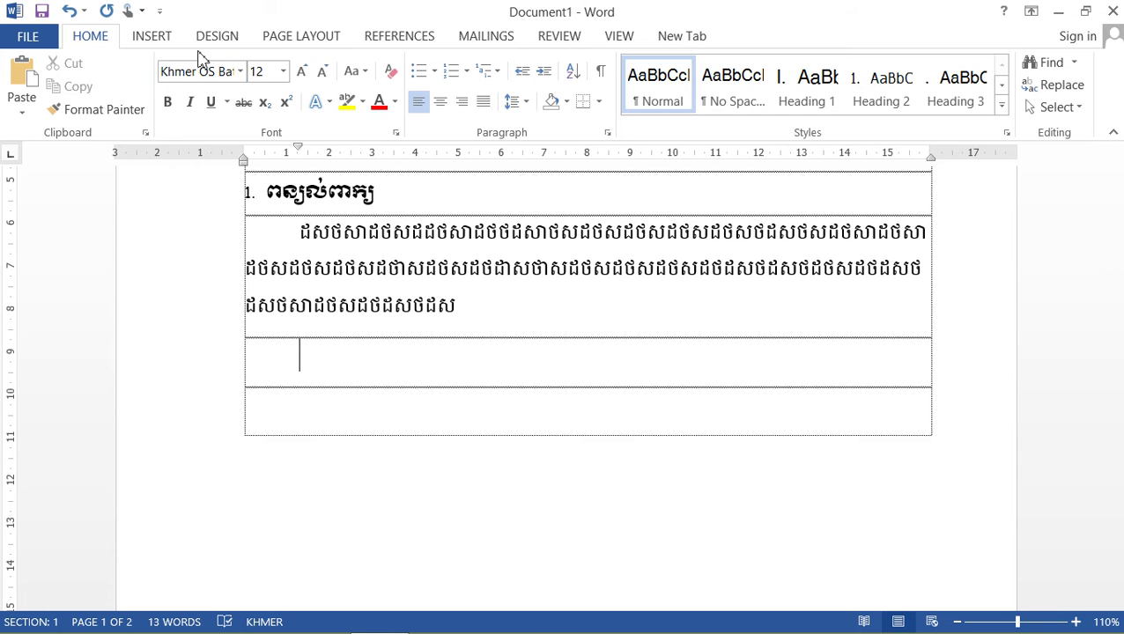
- Insert the picture aaa.bmp, the bunk-bed bedroom photo, into the new row
{"action": "left_click", "coordinate": [159, 42]}
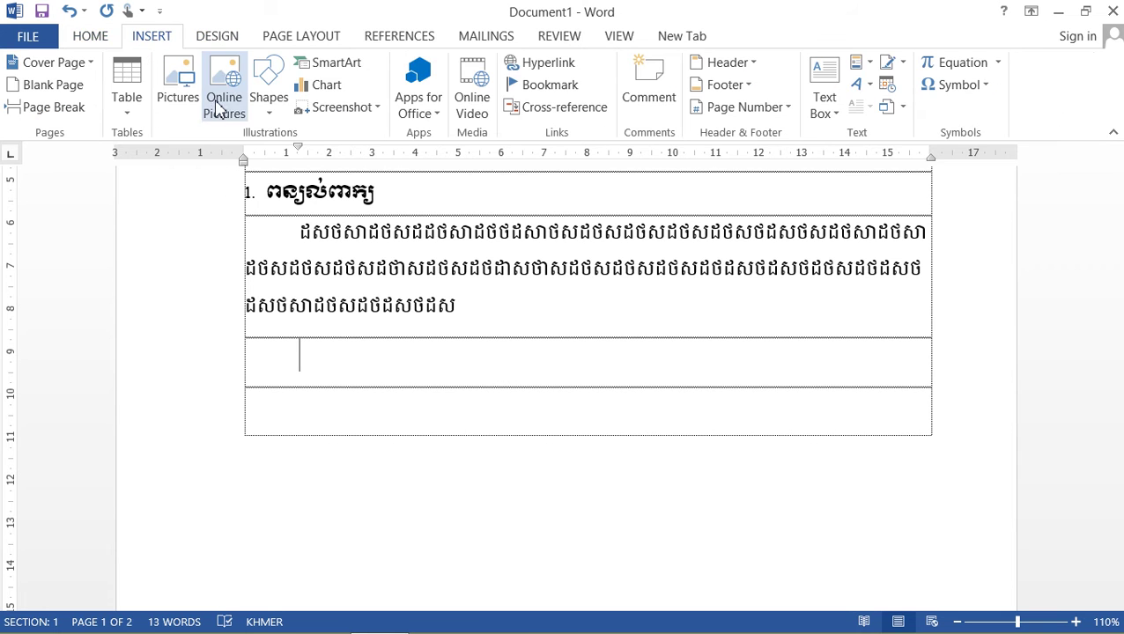
{"action": "left_click", "coordinate": [178, 104]}
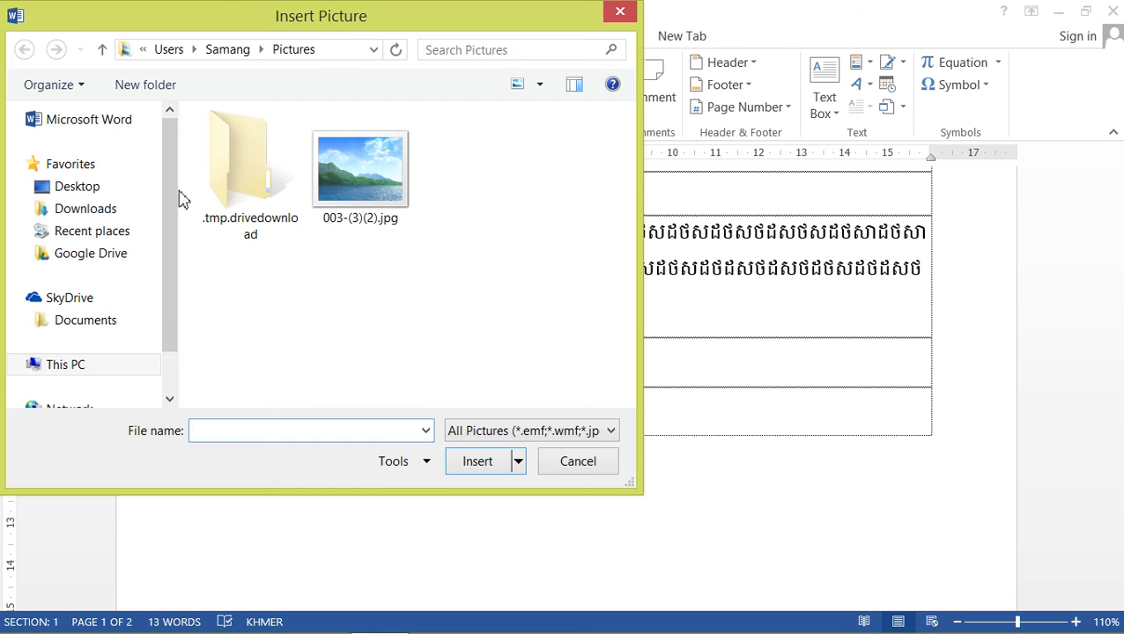
{"action": "left_click_drag", "start_coordinate": [176, 200], "coordinate": [172, 226]}
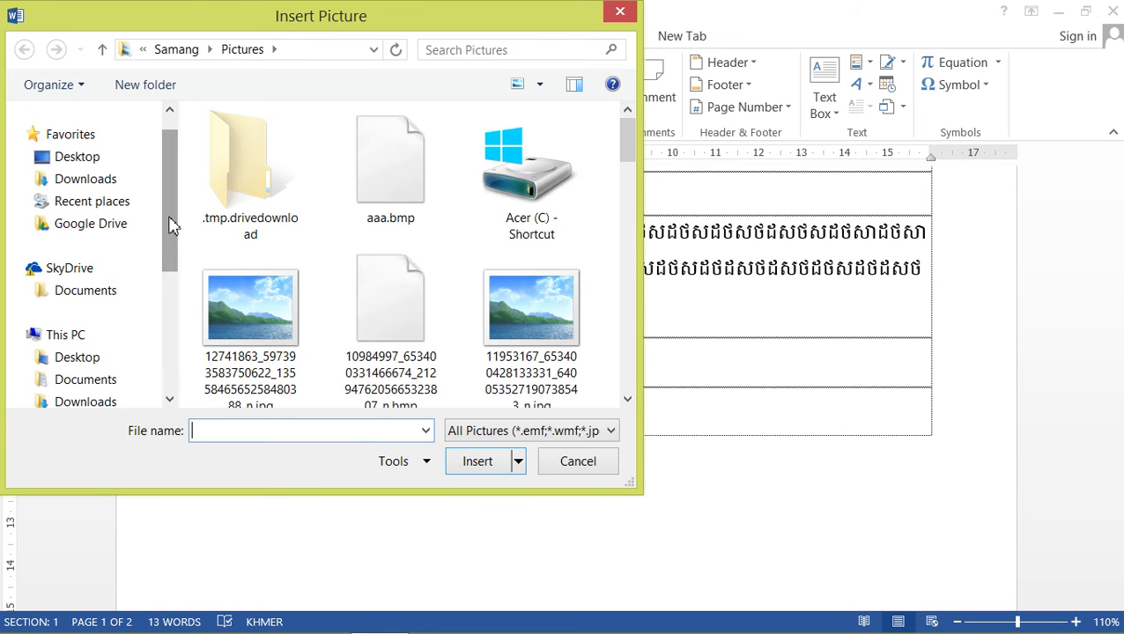
{"action": "left_click_drag", "start_coordinate": [630, 156], "coordinate": [627, 156]}
{"action": "double_click", "coordinate": [261, 176]}
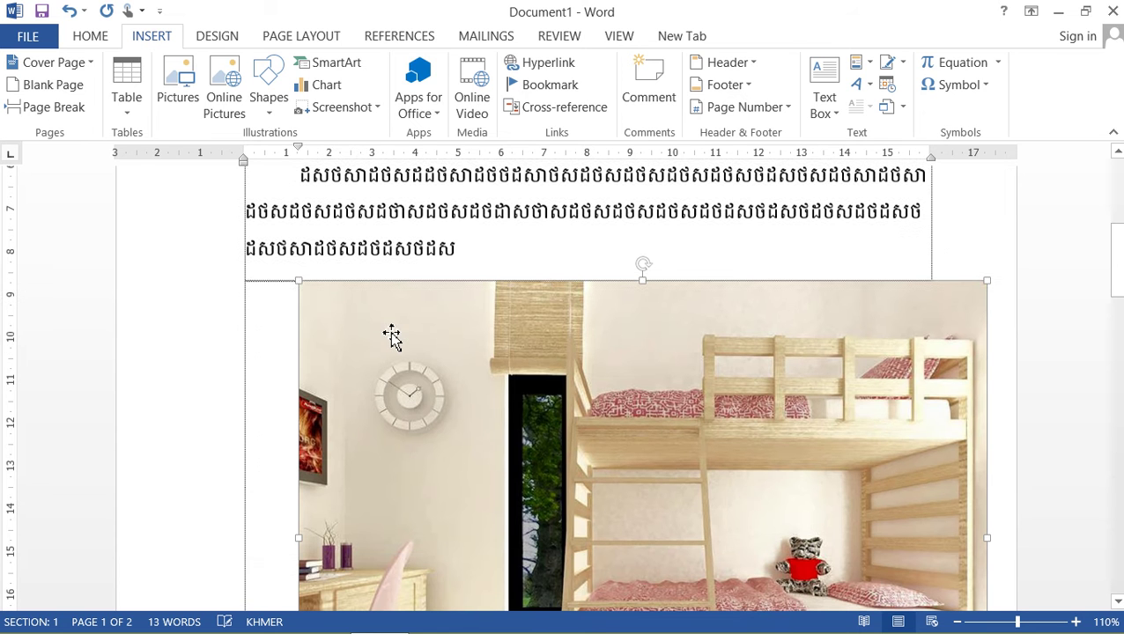
- Resize the bedroom picture to 7.02 × 9.35 cm and add an empty row below it
{"action": "left_click_drag", "start_coordinate": [297, 282], "coordinate": [510, 414]}
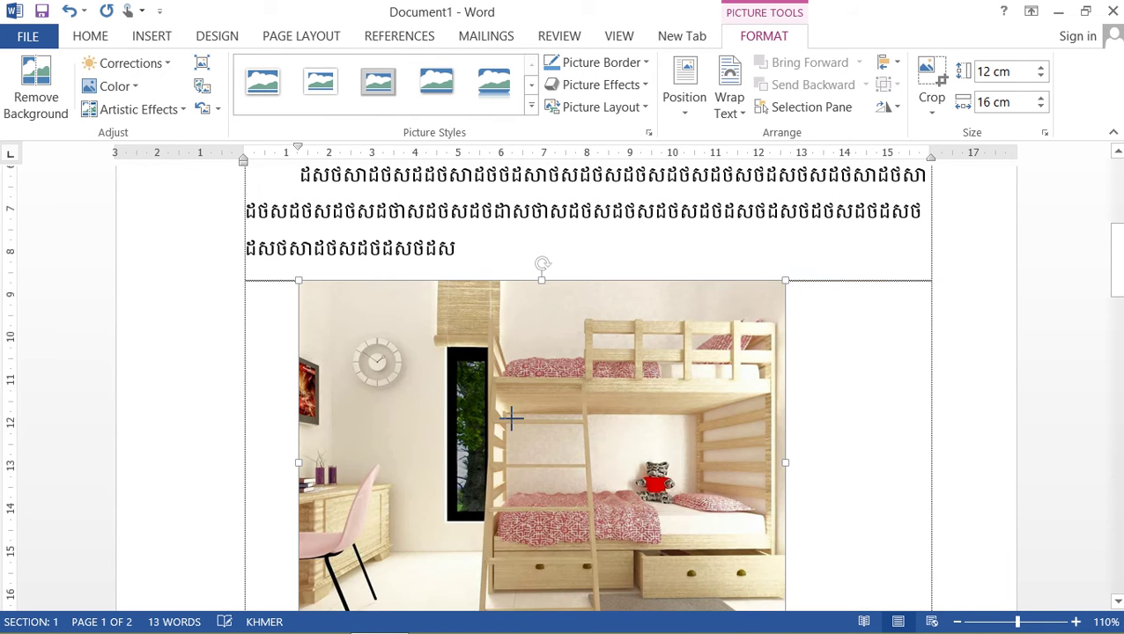
{"action": "left_click_drag", "start_coordinate": [299, 227], "coordinate": [396, 291]}
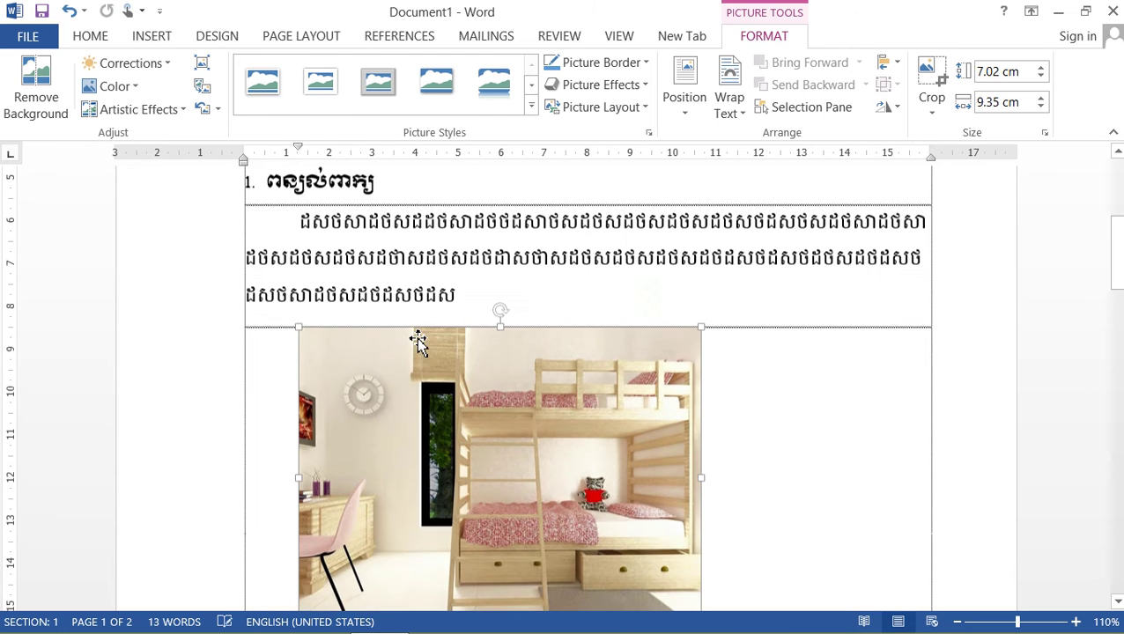
{"action": "scroll", "coordinate": [493, 353], "scroll_direction": "down", "scroll_amount": 3}
{"action": "left_click", "coordinate": [709, 428]}
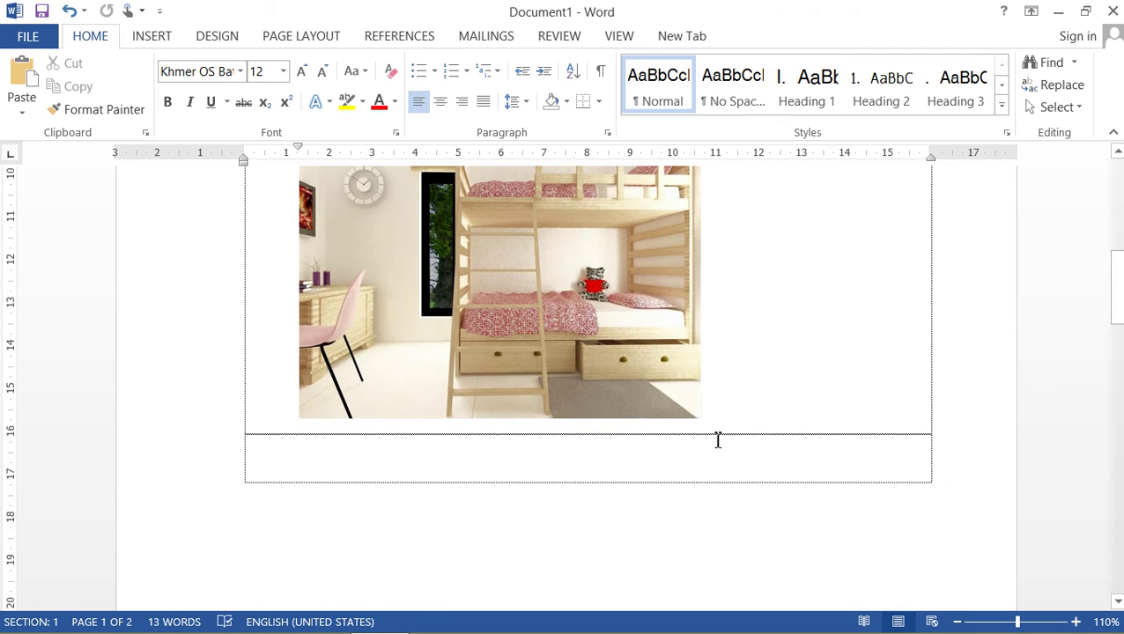
{"action": "key", "text": "Return"}
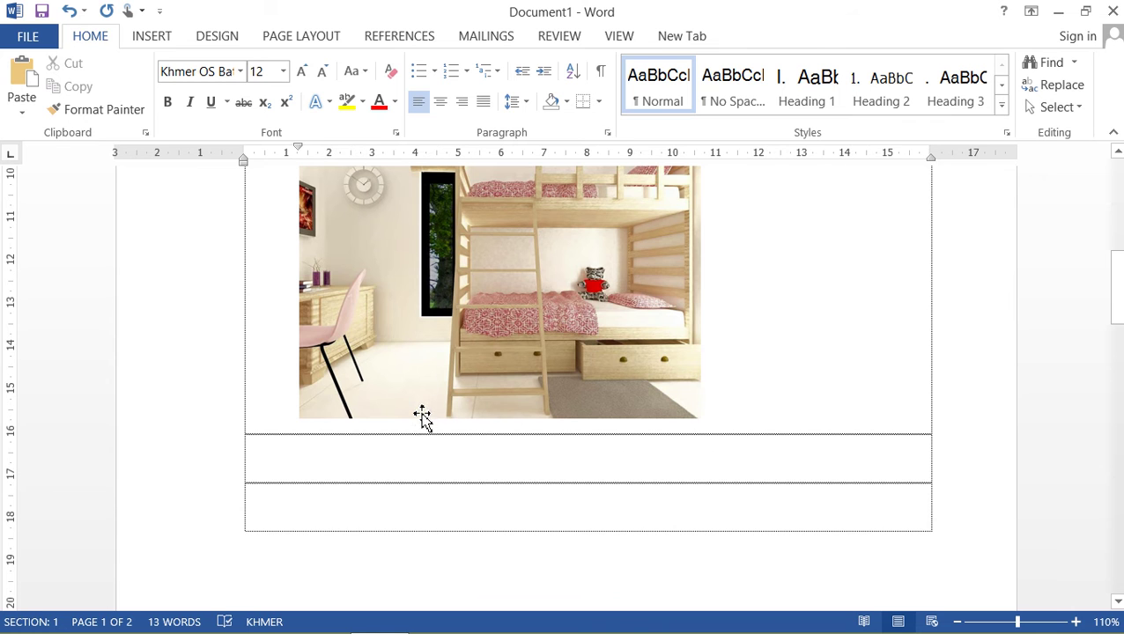
- From the row below the picture, start Insert Caption on the References ribbon
{"action": "left_click", "coordinate": [409, 451]}
{"action": "left_click", "coordinate": [401, 43]}
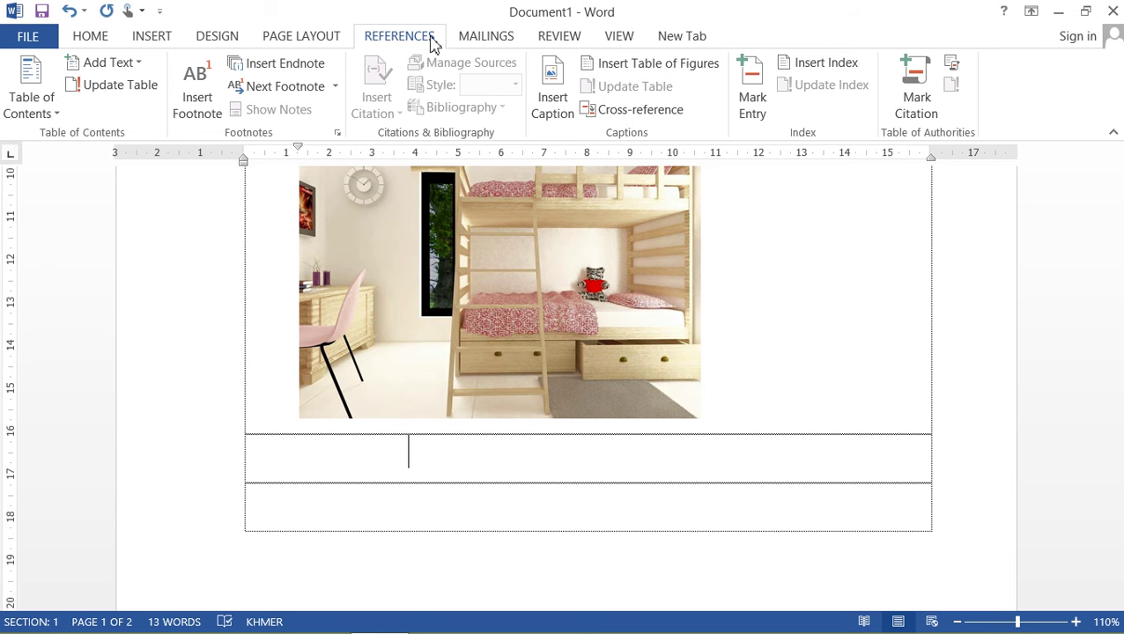
{"action": "left_click", "coordinate": [558, 117]}
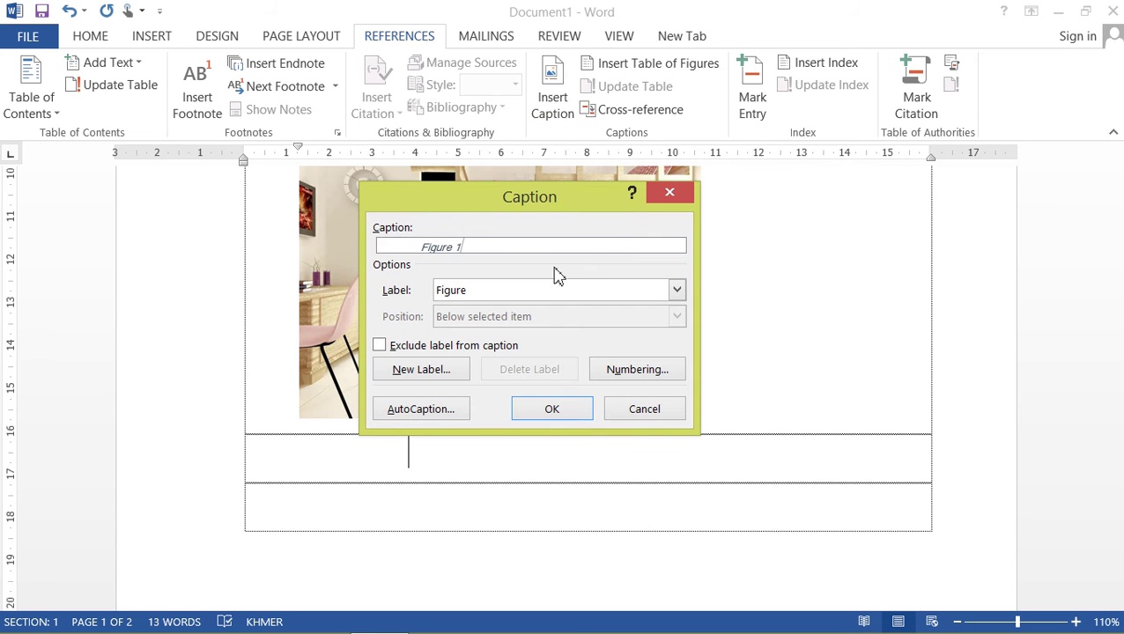
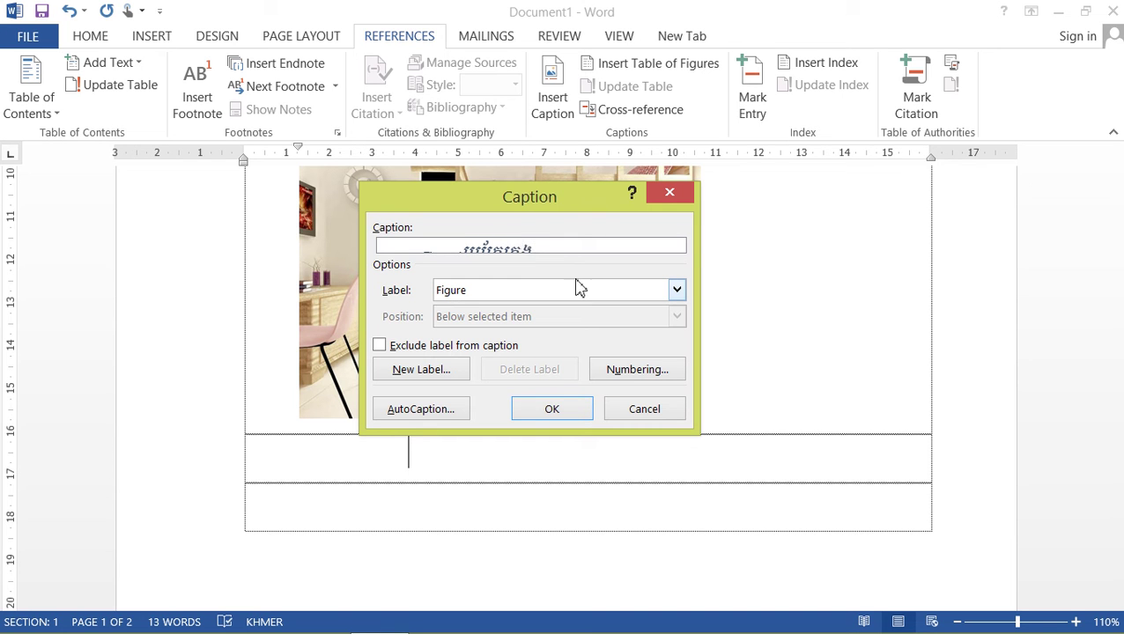
- Insert the Figure 1 caption and correct the misspelled Khmer character to 'ប'
{"action": "left_click", "coordinate": [553, 411]}
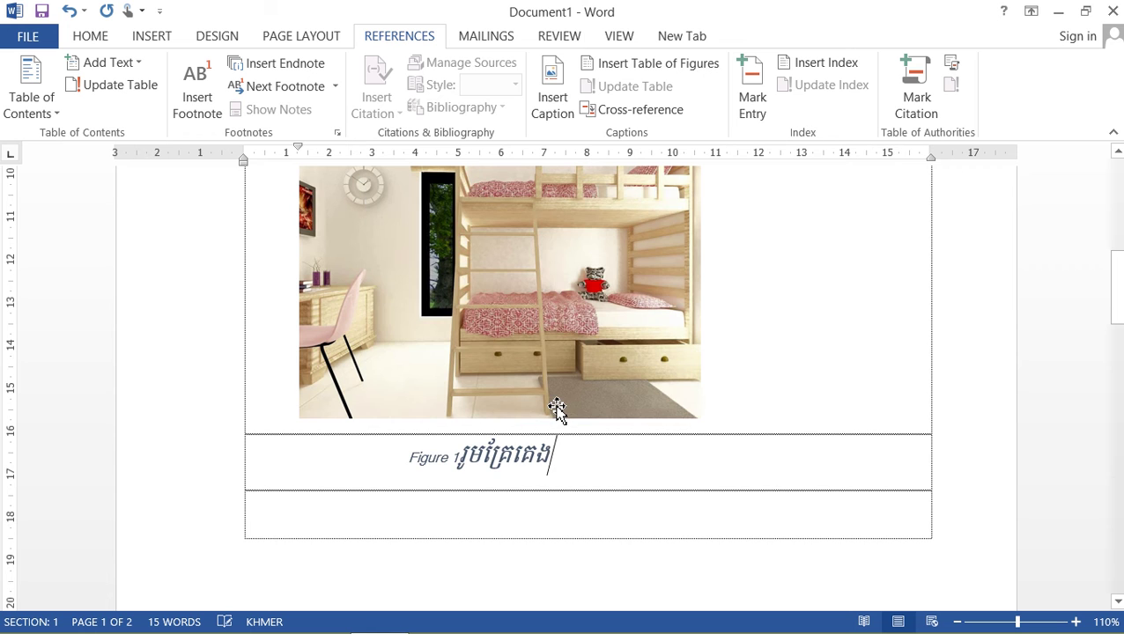
{"action": "double_click", "coordinate": [490, 467]}
{"action": "triple_click", "coordinate": [490, 467]}
{"action": "triple_click", "coordinate": [482, 465]}
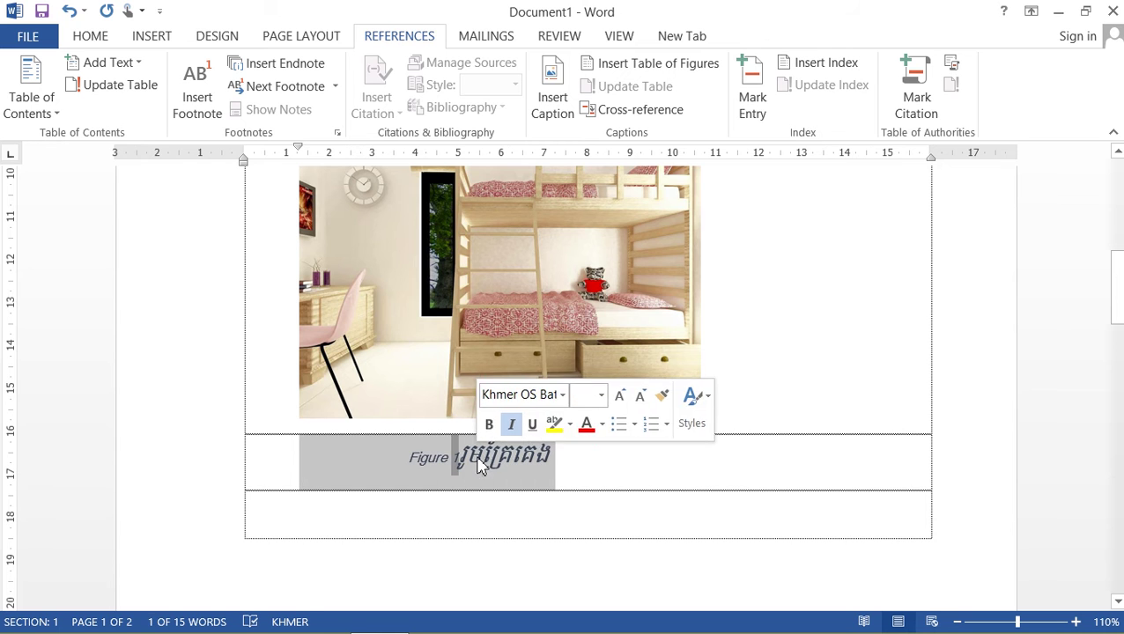
{"action": "left_click", "coordinate": [480, 465]}
{"action": "key", "text": "BackSpace"}
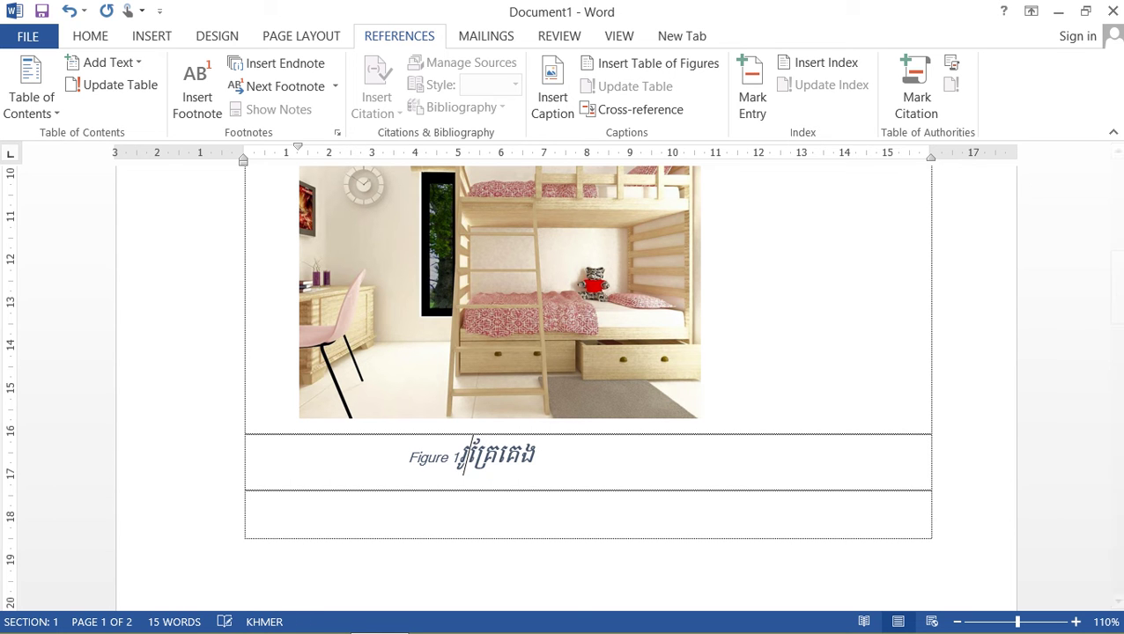
{"action": "type", "text": "ប"}
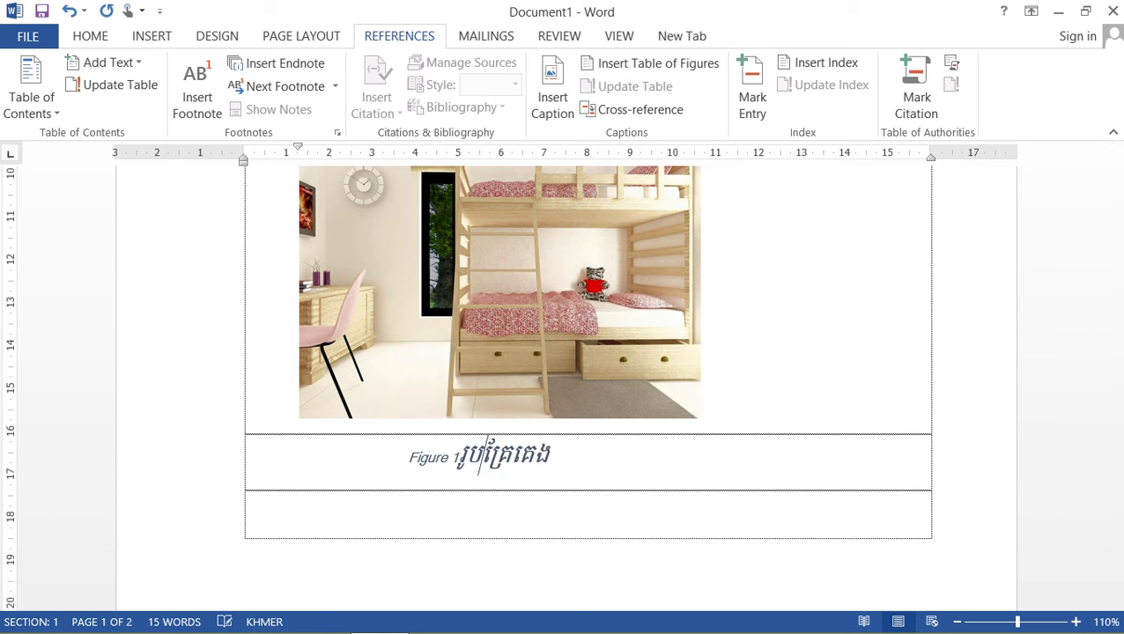
- Set the Figure 1 caption text to font size 11
{"action": "left_click_drag", "start_coordinate": [555, 456], "coordinate": [414, 463]}
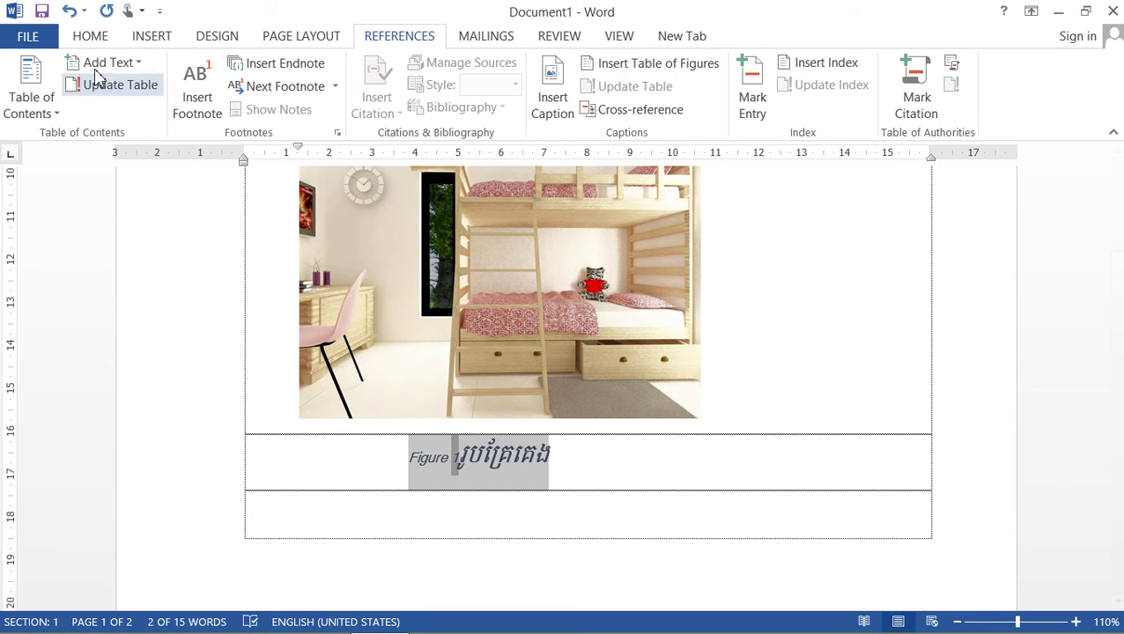
{"action": "left_click", "coordinate": [92, 39]}
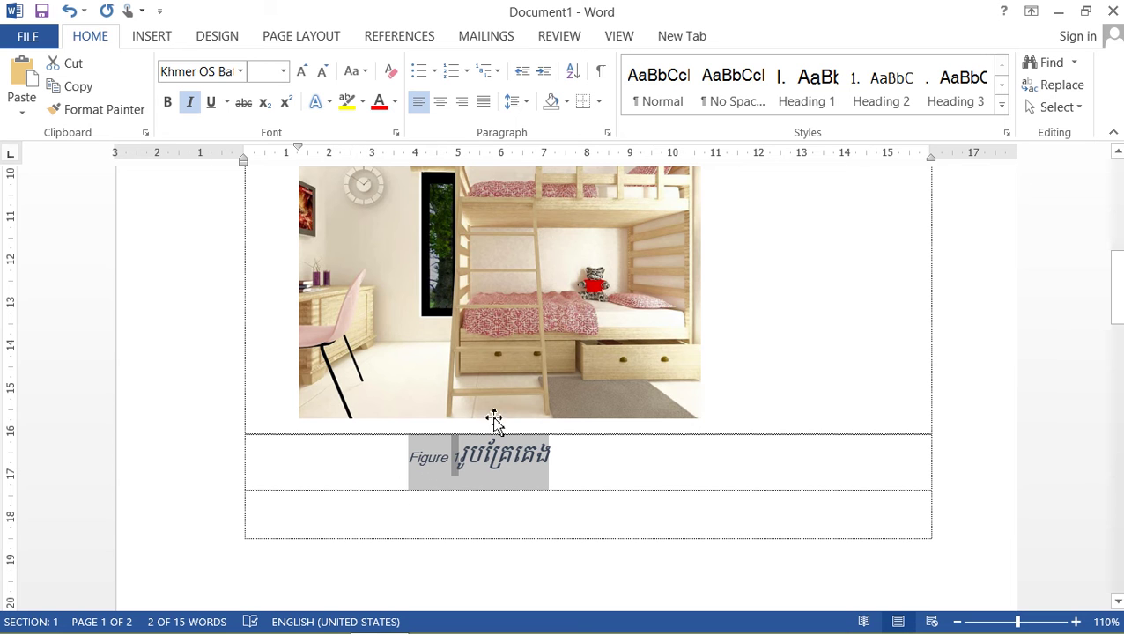
{"action": "left_click", "coordinate": [283, 73]}
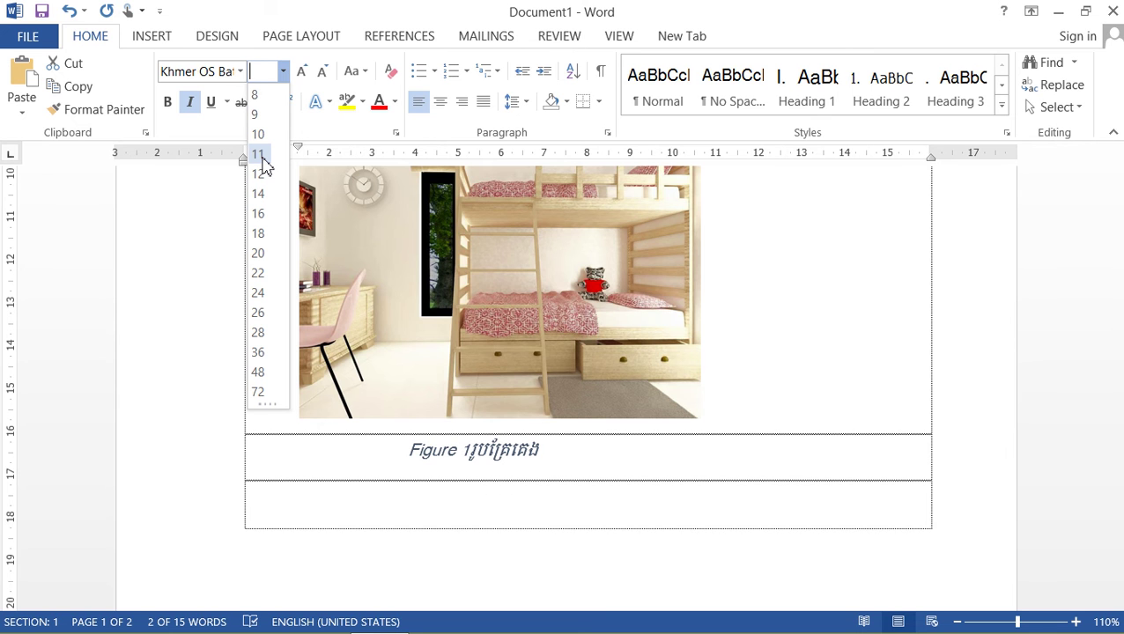
{"action": "left_click", "coordinate": [264, 166]}
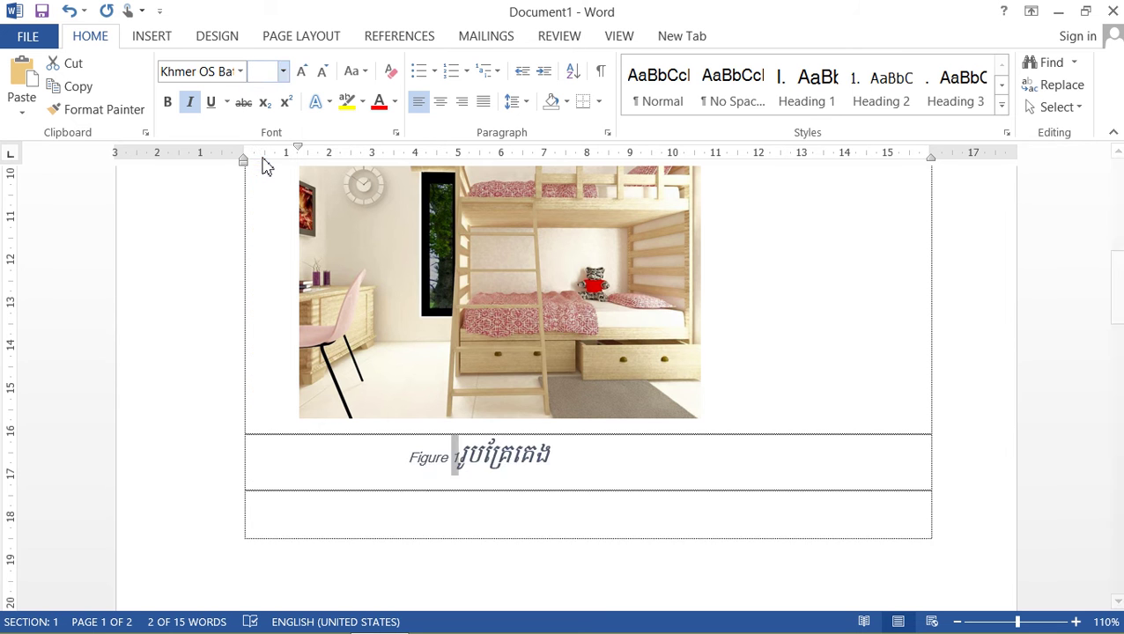
- Review the page and reselect the Figure 1 caption text
{"action": "left_click", "coordinate": [564, 460]}
{"action": "scroll", "coordinate": [576, 426], "scroll_direction": "down", "scroll_amount": 2}
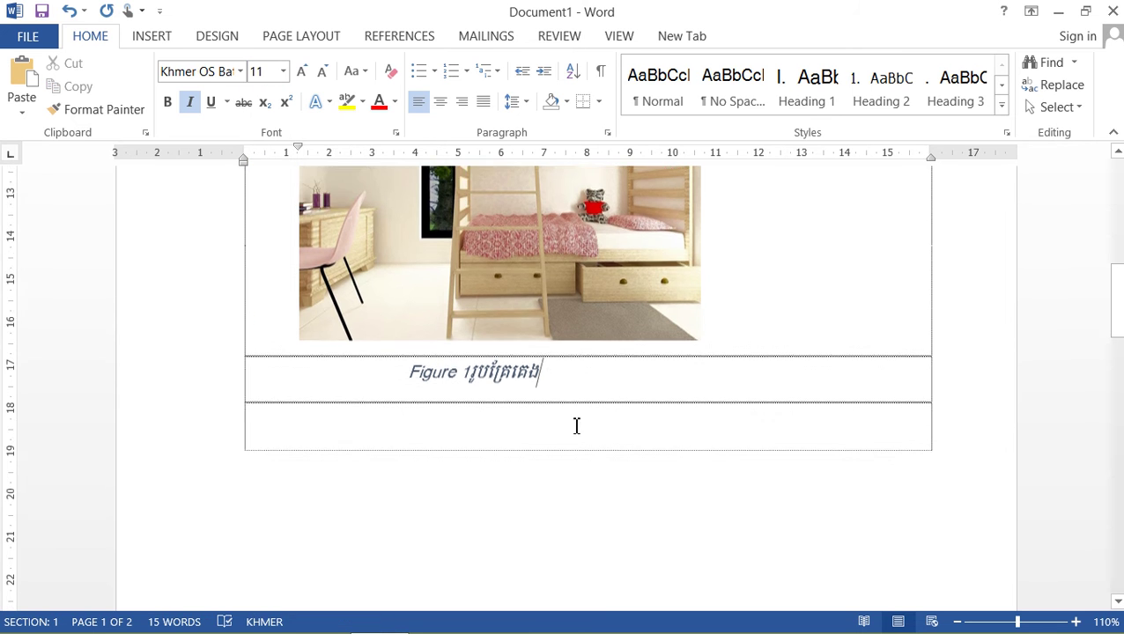
{"action": "scroll", "coordinate": [576, 426], "scroll_direction": "up", "scroll_amount": 3}
{"action": "scroll", "coordinate": [576, 427], "scroll_direction": "up", "scroll_amount": 4}
{"action": "scroll", "coordinate": [576, 426], "scroll_direction": "down", "scroll_amount": 3}
{"action": "scroll", "coordinate": [576, 427], "scroll_direction": "down", "scroll_amount": 1}
{"action": "scroll", "coordinate": [576, 427], "scroll_direction": "up", "scroll_amount": 1}
{"action": "scroll", "coordinate": [573, 423], "scroll_direction": "up", "scroll_amount": 1}
{"action": "scroll", "coordinate": [574, 422], "scroll_direction": "down", "scroll_amount": 2}
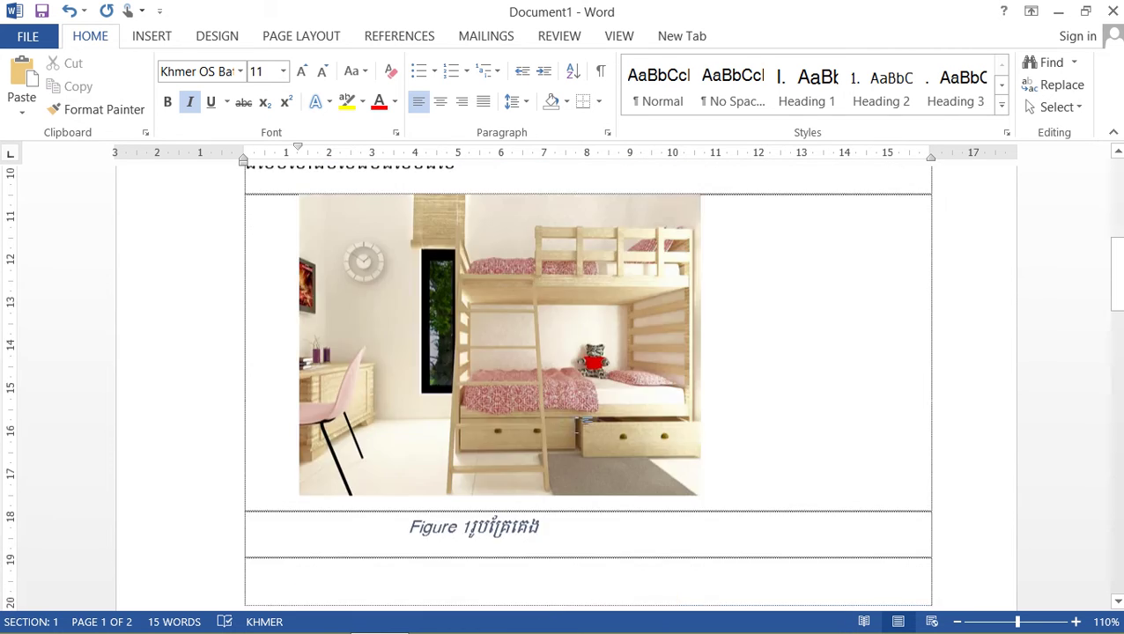
{"action": "scroll", "coordinate": [577, 426], "scroll_direction": "down", "scroll_amount": 3}
{"action": "scroll", "coordinate": [572, 406], "scroll_direction": "down", "scroll_amount": 1}
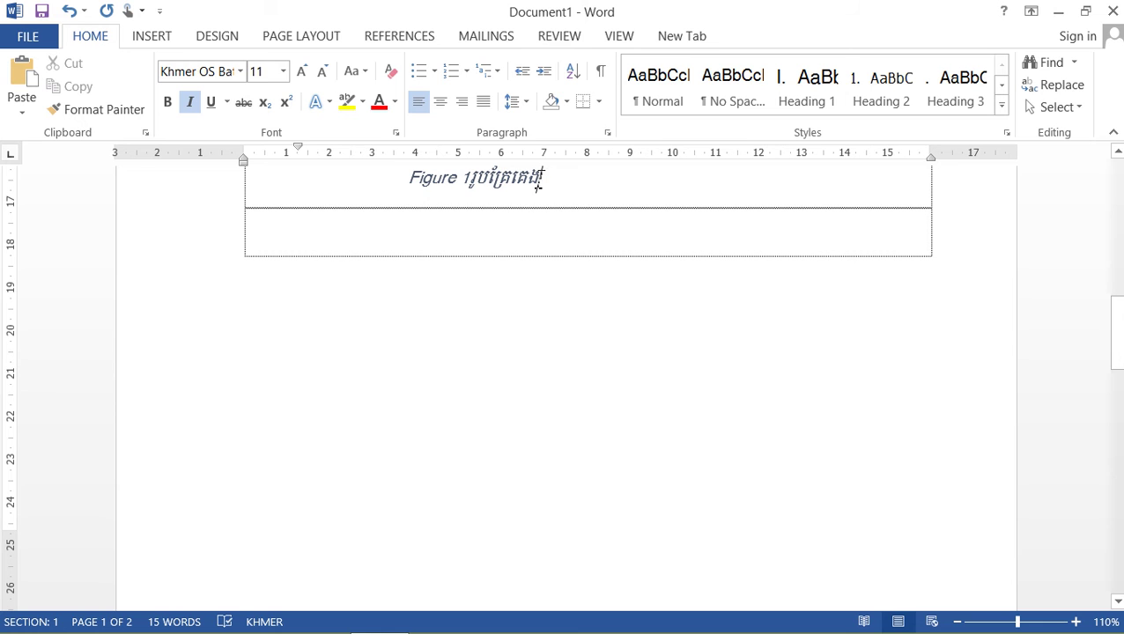
{"action": "left_click_drag", "start_coordinate": [537, 181], "coordinate": [408, 179]}
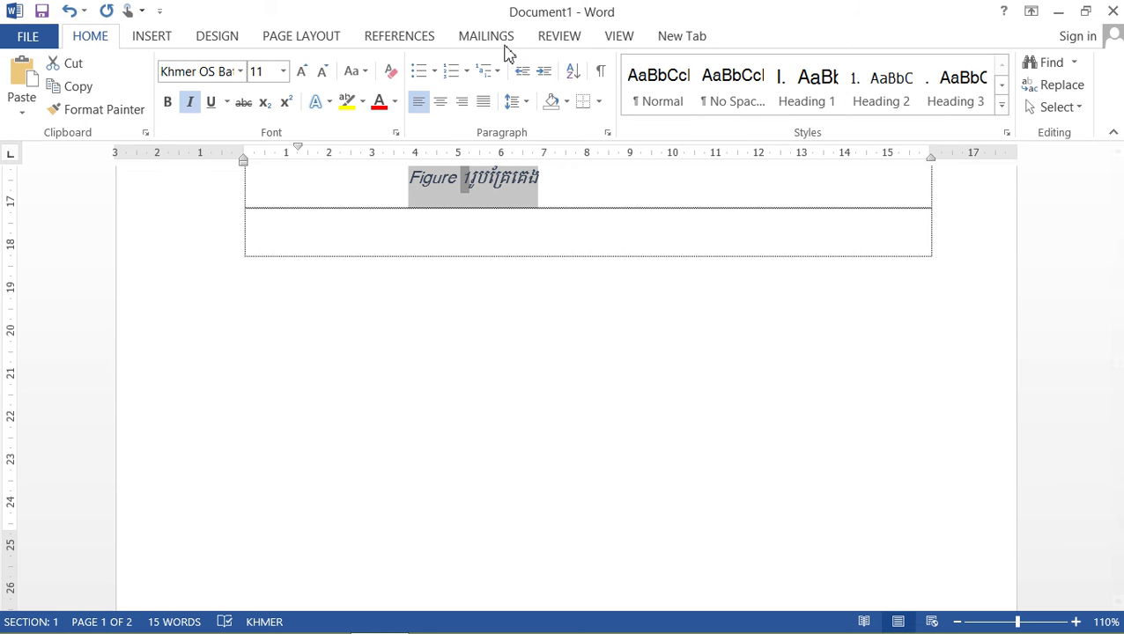
{"action": "left_click", "coordinate": [411, 40]}
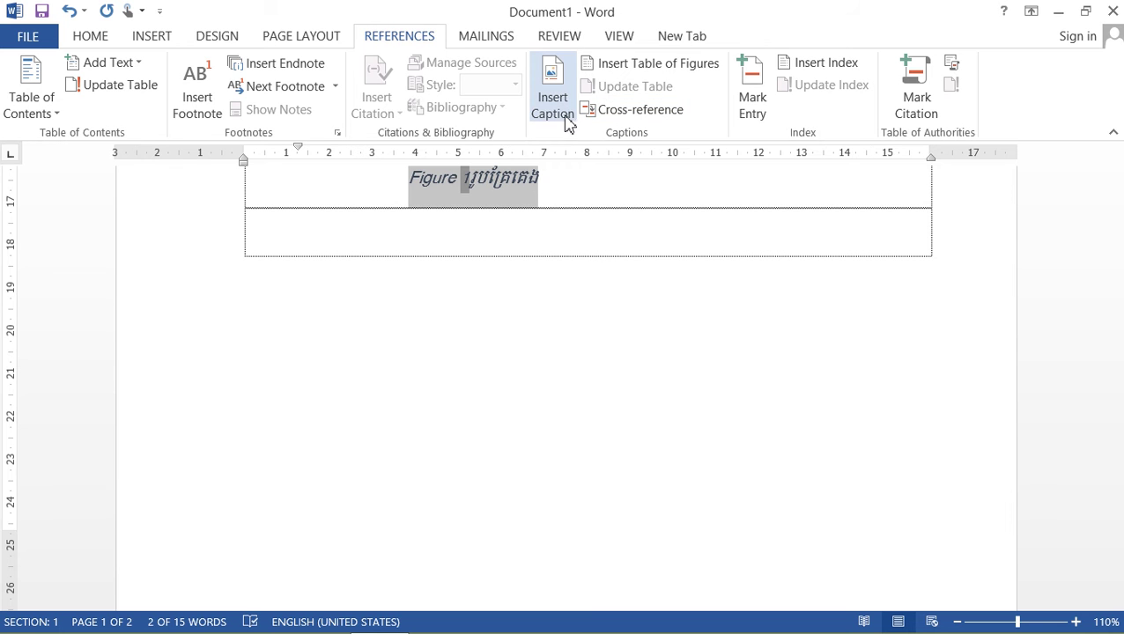
- Append the Khmer word 'វត' to the end of the explanation paragraph
{"action": "left_click", "coordinate": [571, 193]}
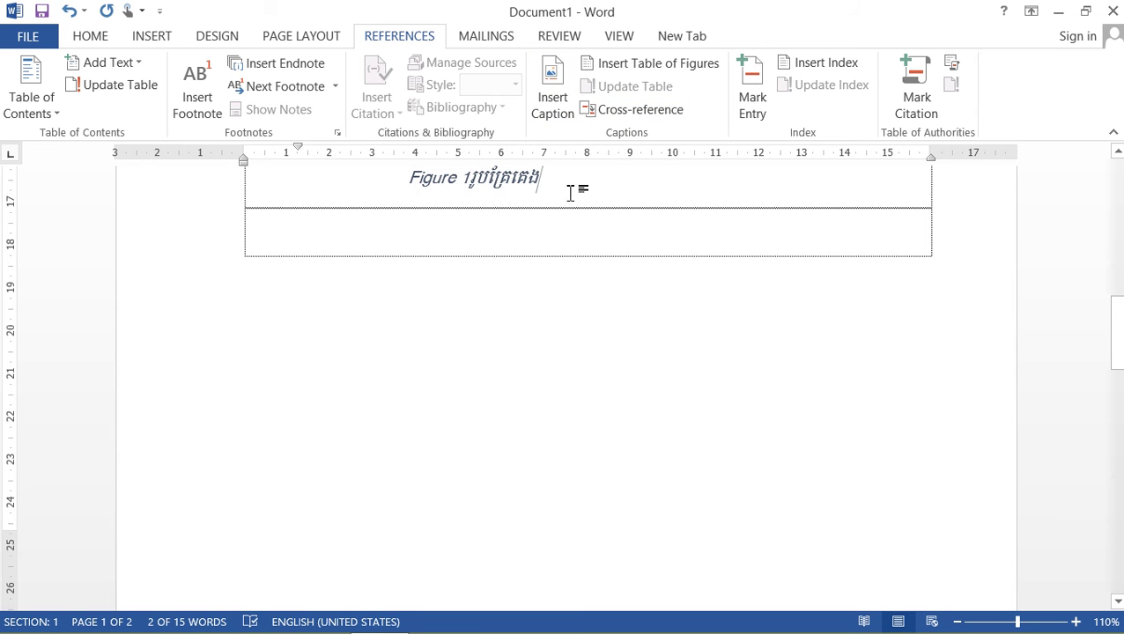
{"action": "scroll", "coordinate": [571, 196], "scroll_direction": "up", "scroll_amount": 3}
{"action": "scroll", "coordinate": [569, 201], "scroll_direction": "up", "scroll_amount": 3}
{"action": "scroll", "coordinate": [570, 205], "scroll_direction": "up", "scroll_amount": 10}
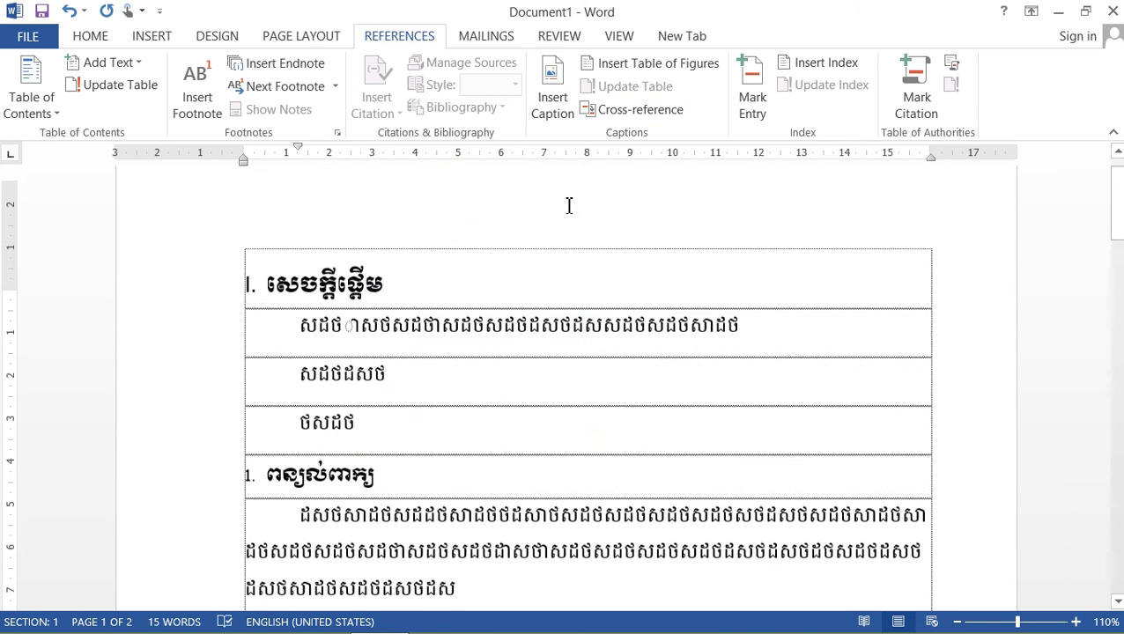
{"action": "scroll", "coordinate": [568, 205], "scroll_direction": "down", "scroll_amount": 8}
{"action": "scroll", "coordinate": [502, 205], "scroll_direction": "down", "scroll_amount": 5}
{"action": "scroll", "coordinate": [330, 211], "scroll_direction": "down", "scroll_amount": 2}
{"action": "scroll", "coordinate": [384, 239], "scroll_direction": "down", "scroll_amount": 3}
{"action": "scroll", "coordinate": [364, 221], "scroll_direction": "up", "scroll_amount": 6}
{"action": "scroll", "coordinate": [394, 242], "scroll_direction": "up", "scroll_amount": 1}
{"action": "scroll", "coordinate": [443, 228], "scroll_direction": "up", "scroll_amount": 4}
{"action": "left_click", "coordinate": [435, 287]}
{"action": "left_click", "coordinate": [459, 323]}
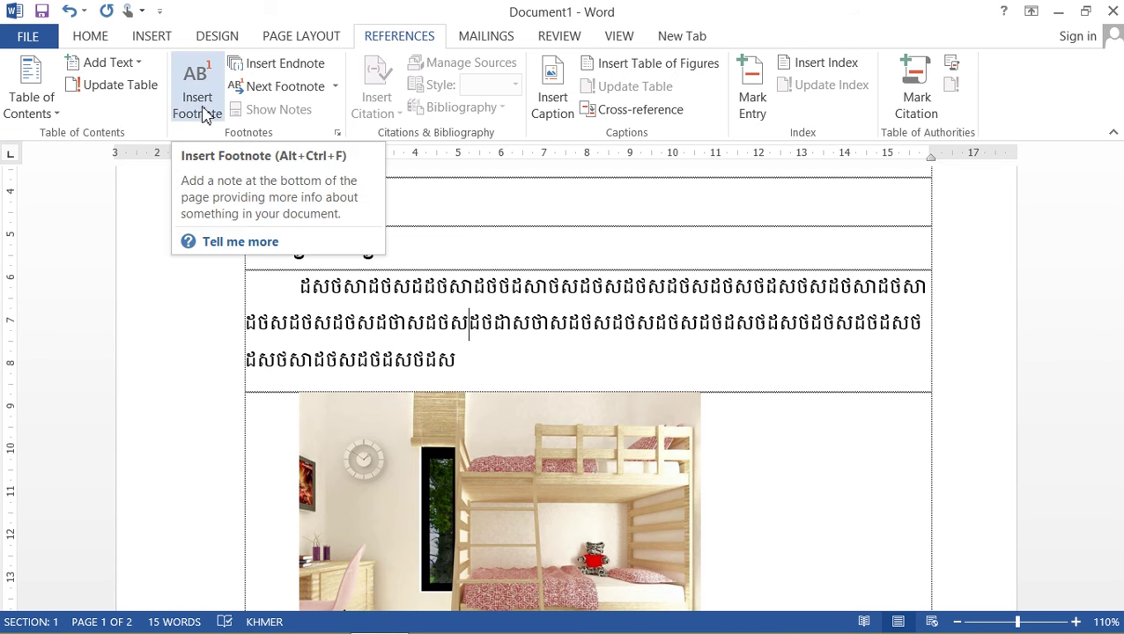
{"action": "left_click", "coordinate": [468, 367]}
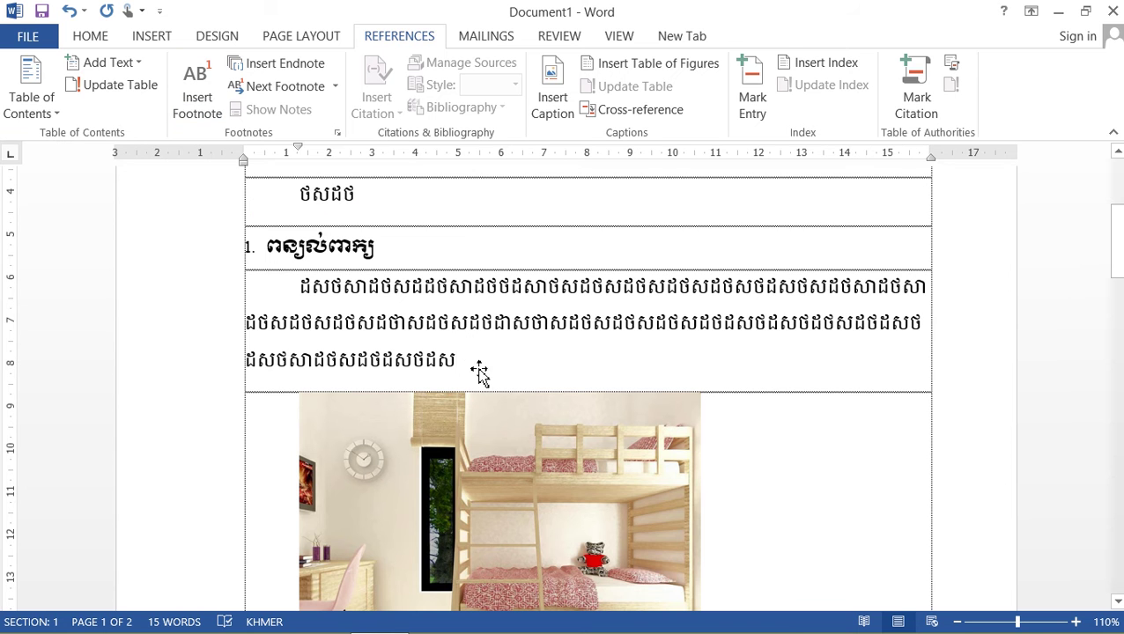
{"action": "scroll", "coordinate": [477, 371], "scroll_direction": "down", "scroll_amount": 3}
{"action": "scroll", "coordinate": [488, 355], "scroll_direction": "up", "scroll_amount": 3}
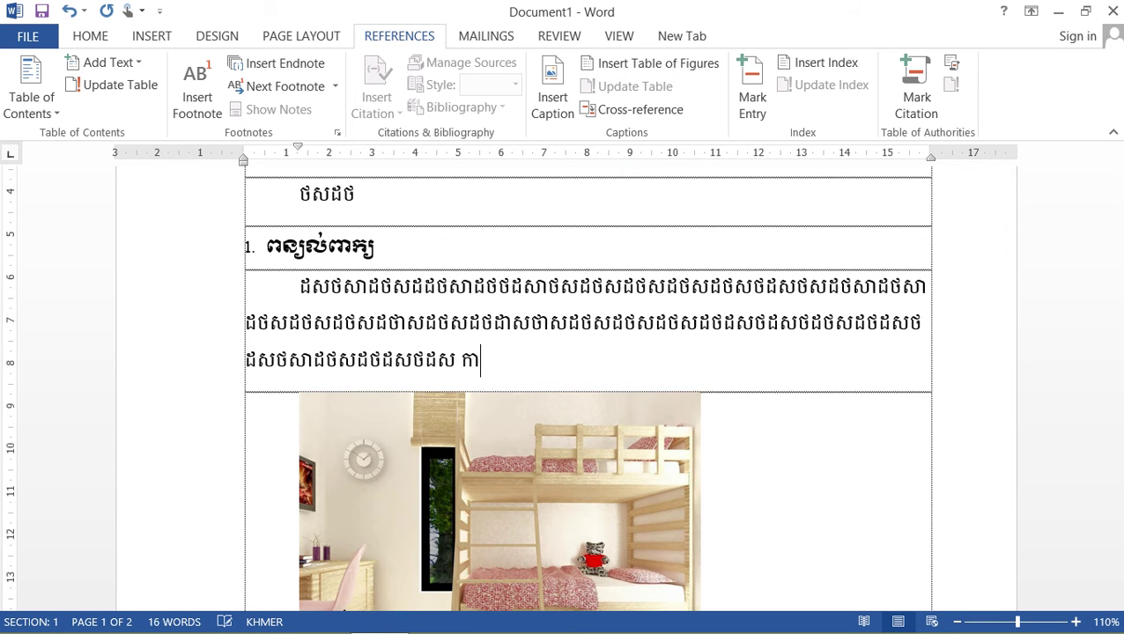
{"action": "type", "text": "វត្តិភាព"}
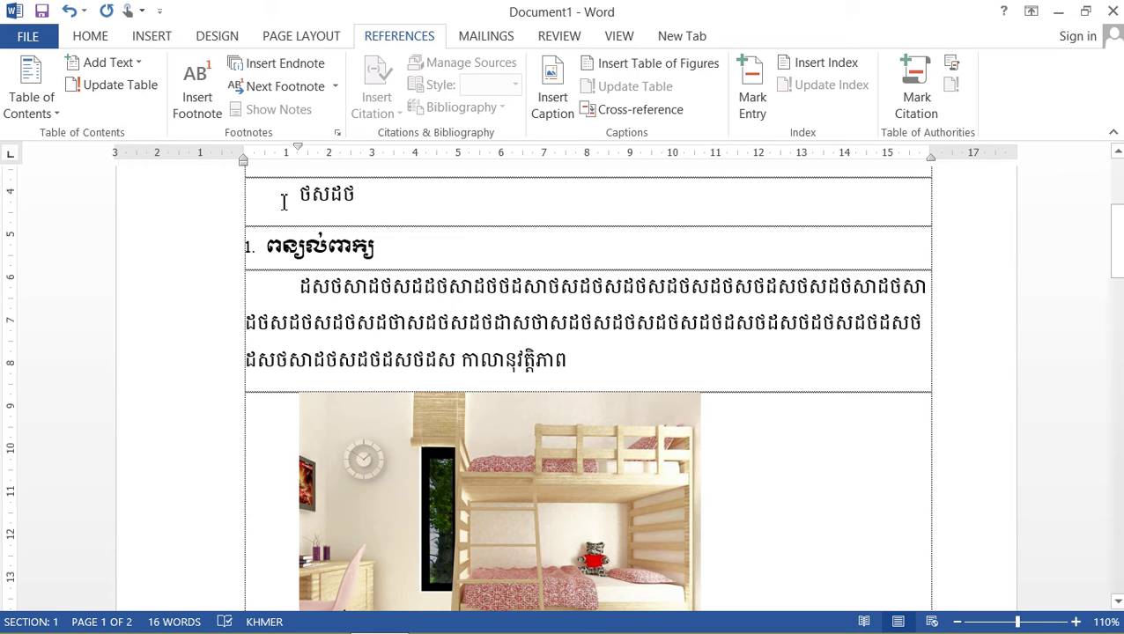
- Insert footnote 1 after that word with the Khmer text 'សដថសាដថថសដសដថ'
{"action": "left_click", "coordinate": [201, 94]}
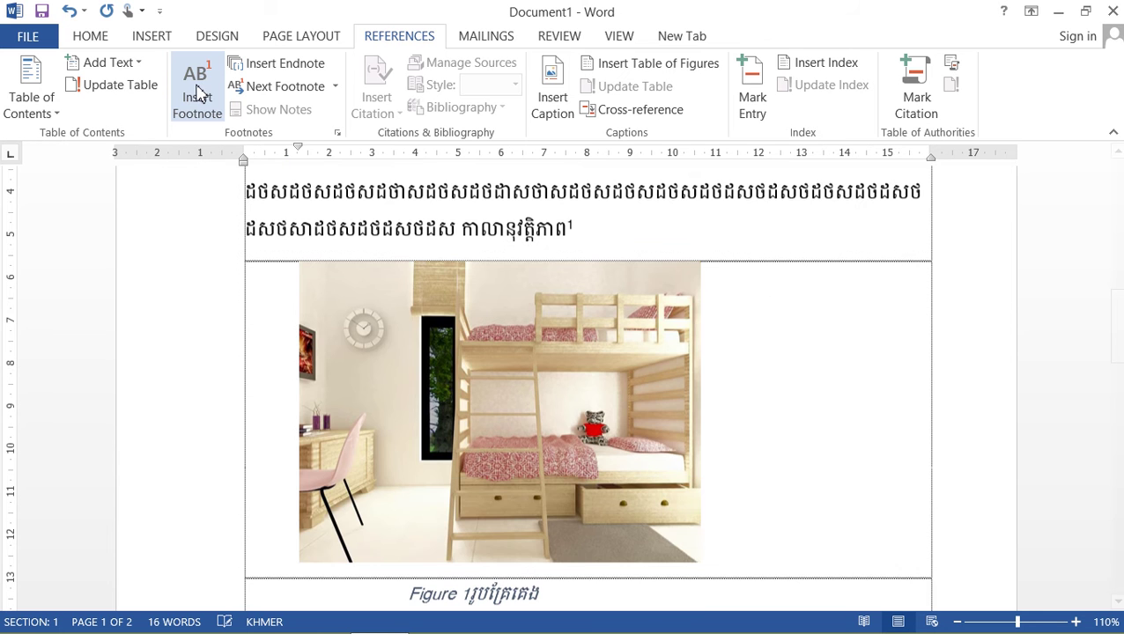
{"action": "scroll", "coordinate": [616, 292], "scroll_direction": "up", "scroll_amount": 10}
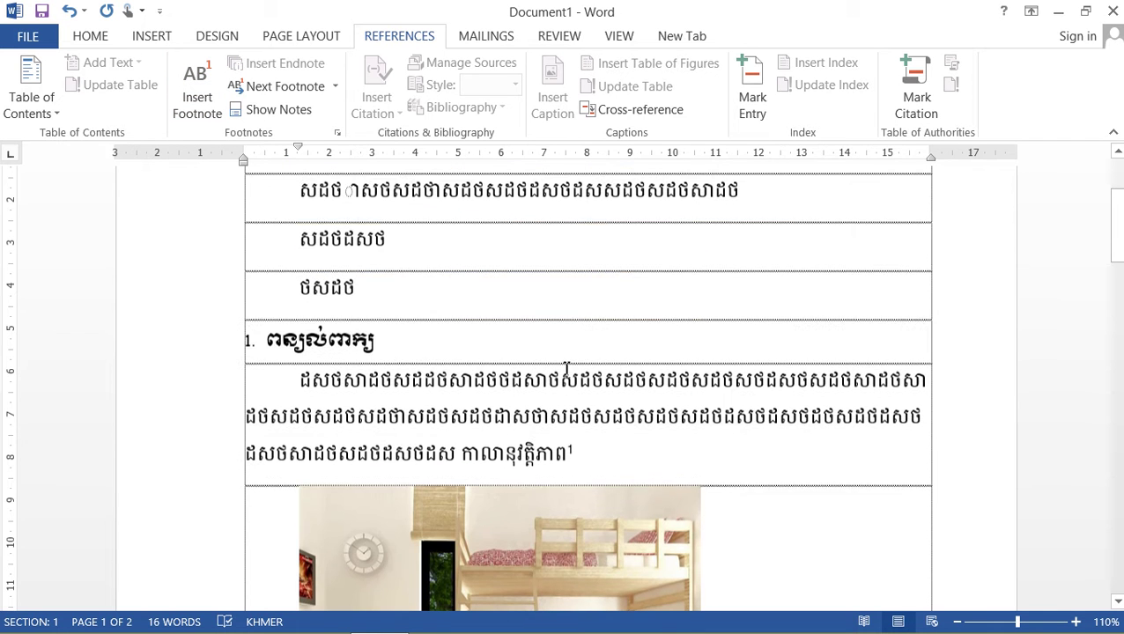
{"action": "scroll", "coordinate": [573, 463], "scroll_direction": "down", "scroll_amount": 4}
{"action": "scroll", "coordinate": [572, 396], "scroll_direction": "down", "scroll_amount": 4}
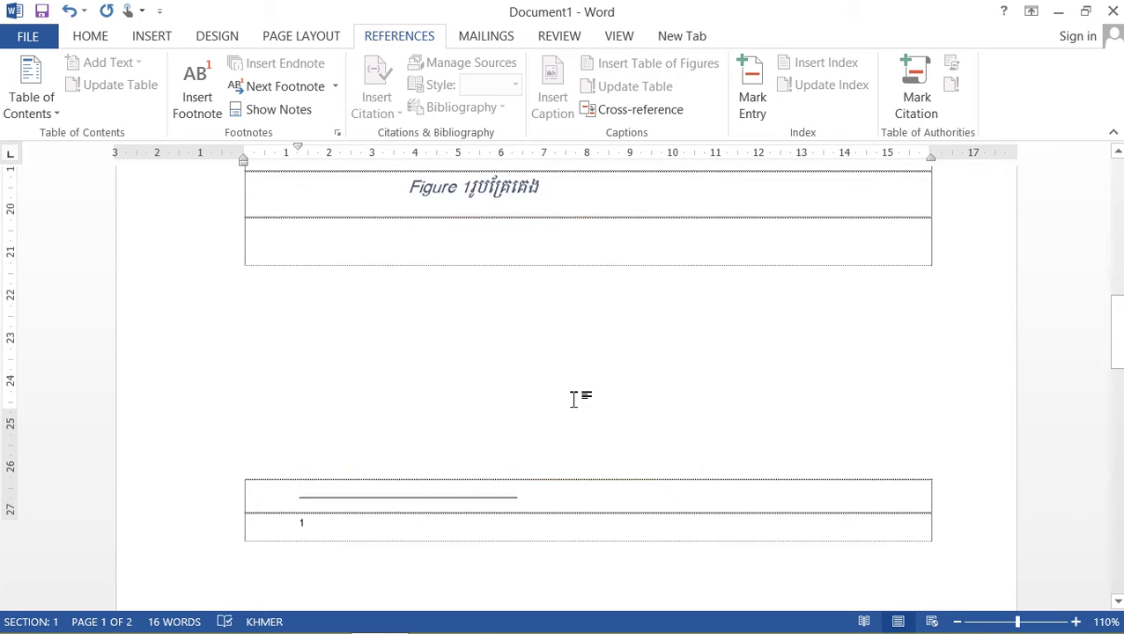
{"action": "scroll", "coordinate": [573, 397], "scroll_direction": "down", "scroll_amount": 2}
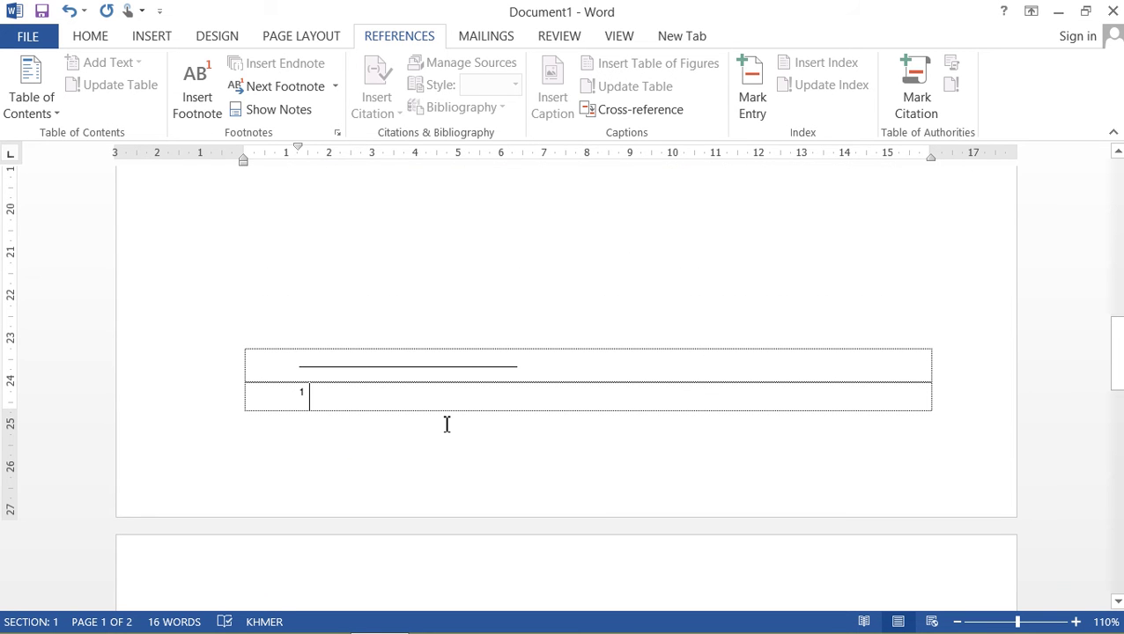
{"action": "type", "text": "សដថសាដថថសដ"}
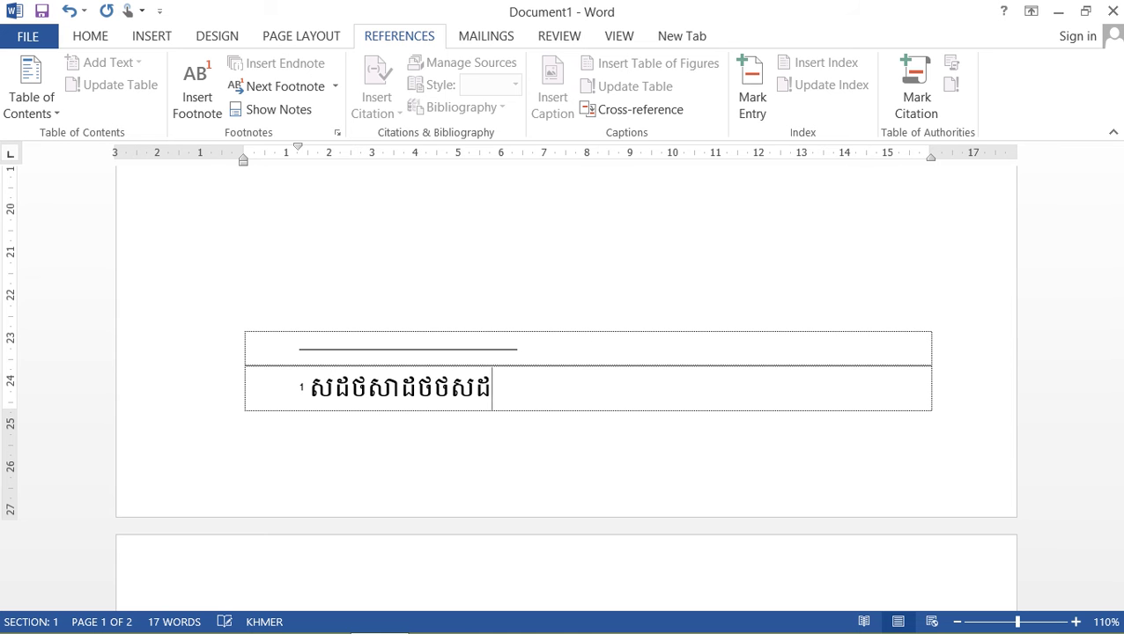
{"action": "type", "text": "សដថ"}
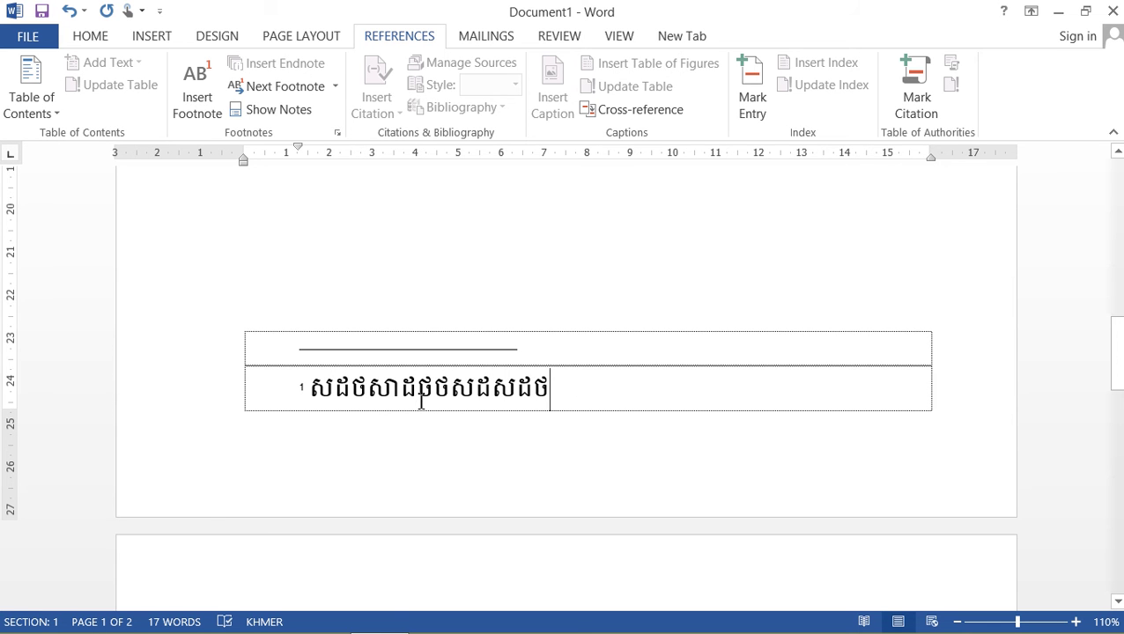
{"action": "scroll", "coordinate": [421, 402], "scroll_direction": "up", "scroll_amount": 5}
{"action": "scroll", "coordinate": [421, 401], "scroll_direction": "up", "scroll_amount": 1}
{"action": "scroll", "coordinate": [434, 396], "scroll_direction": "up", "scroll_amount": 5}
{"action": "scroll", "coordinate": [289, 264], "scroll_direction": "up", "scroll_amount": 3}
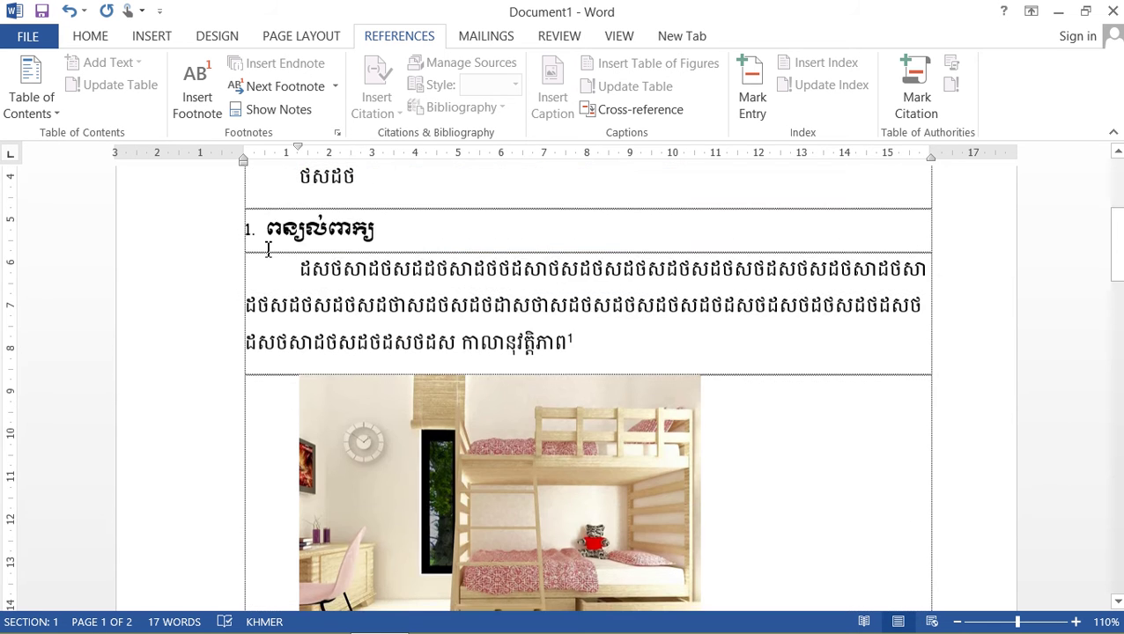
{"action": "scroll", "coordinate": [479, 233], "scroll_direction": "up", "scroll_amount": 3}
{"action": "scroll", "coordinate": [398, 422], "scroll_direction": "down", "scroll_amount": 3}
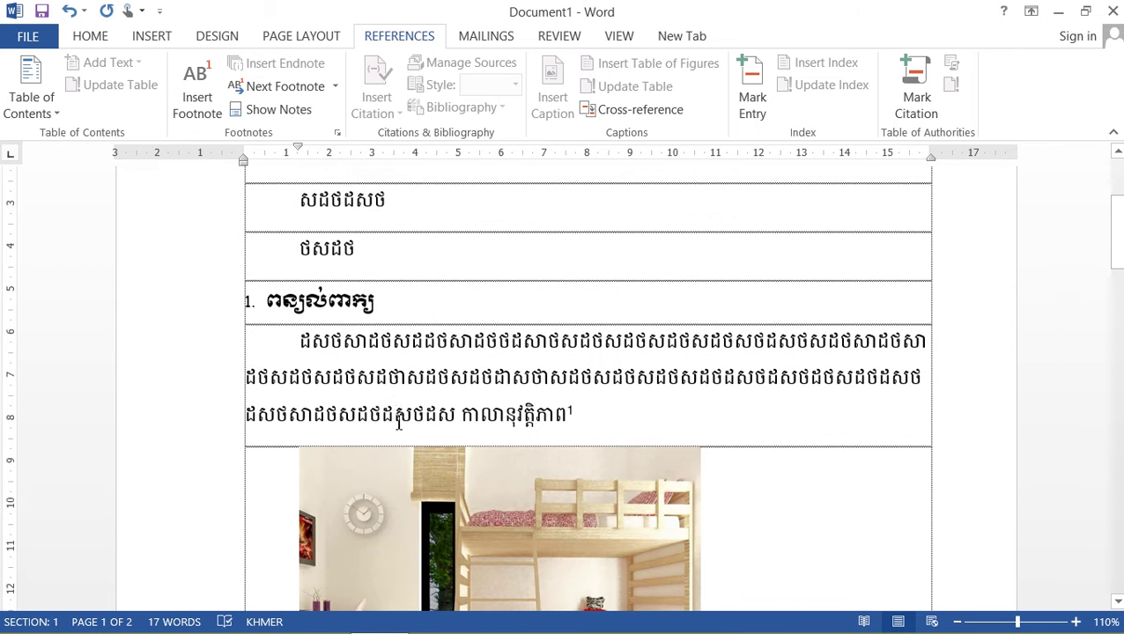
- Turn on superscript formatting from the HOME tools
{"action": "left_click", "coordinate": [88, 40]}
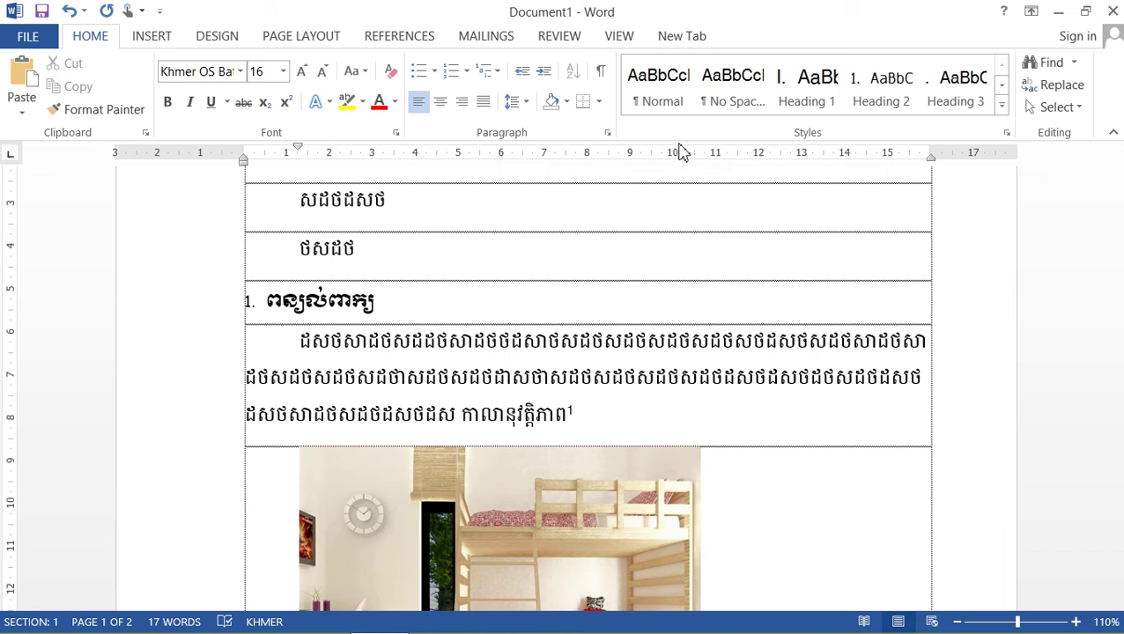
{"action": "scroll", "coordinate": [678, 164], "scroll_direction": "up", "scroll_amount": 2}
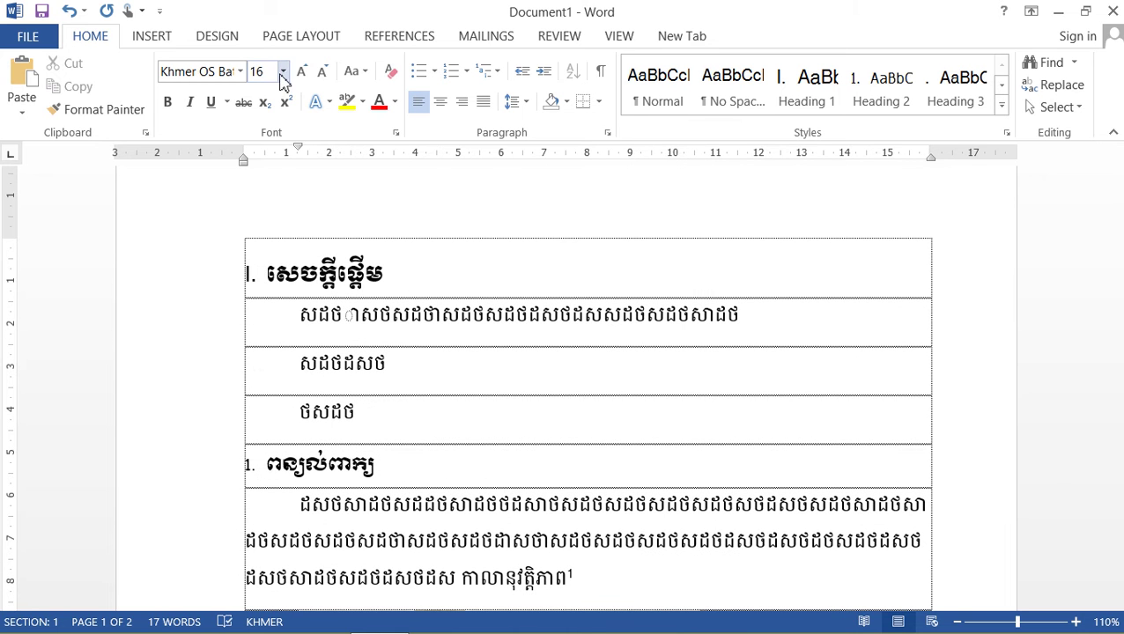
{"action": "left_click", "coordinate": [285, 102]}
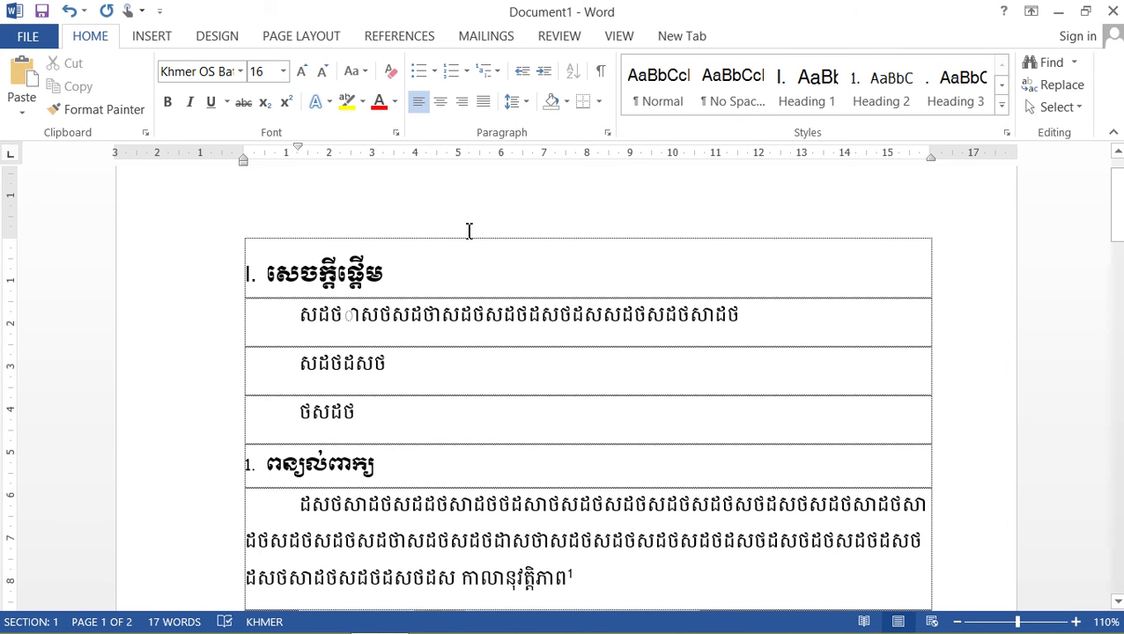
{"action": "scroll", "coordinate": [472, 226], "scroll_direction": "down", "scroll_amount": 5}
{"action": "scroll", "coordinate": [471, 221], "scroll_direction": "up", "scroll_amount": 3}
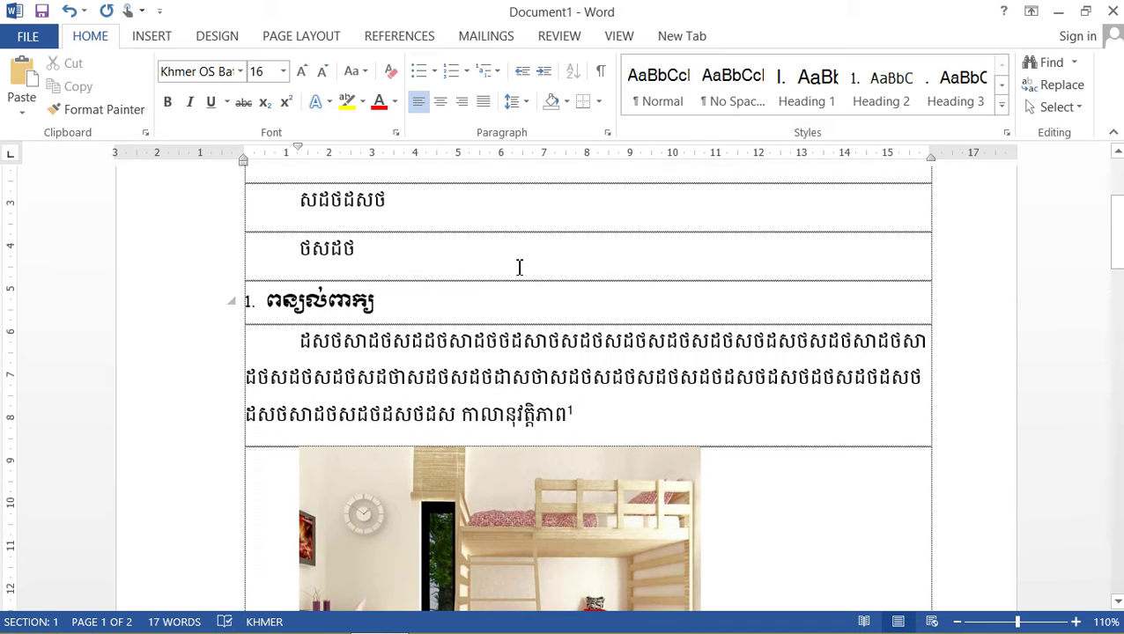
{"action": "scroll", "coordinate": [520, 264], "scroll_direction": "up", "scroll_amount": 3}
{"action": "scroll", "coordinate": [427, 280], "scroll_direction": "down", "scroll_amount": 2}
{"action": "scroll", "coordinate": [427, 280], "scroll_direction": "up", "scroll_amount": 3}
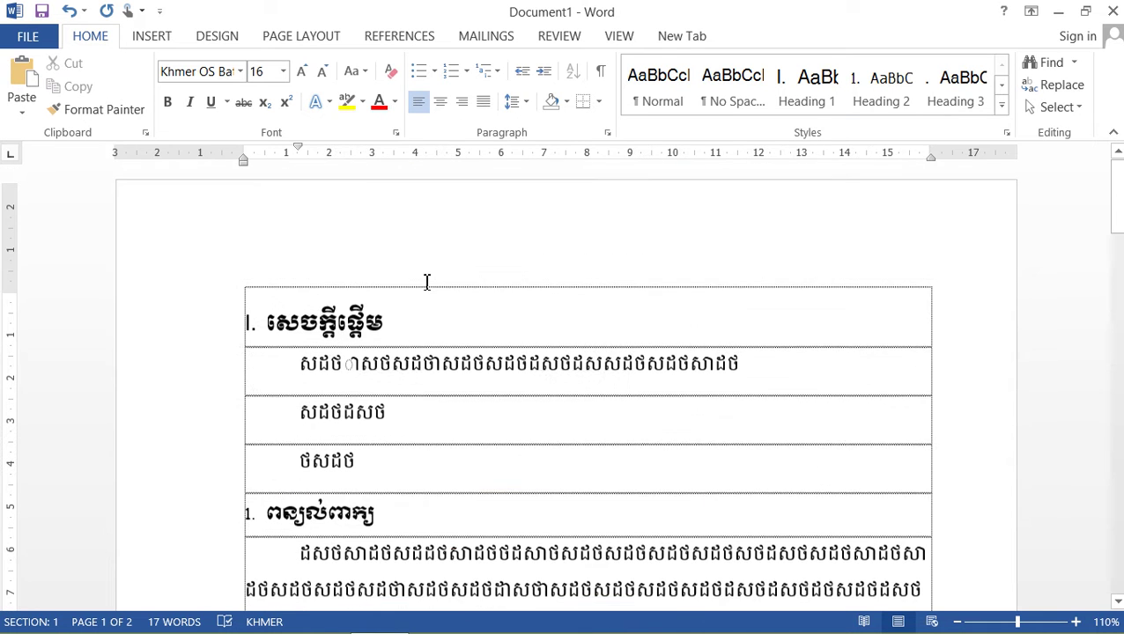
- Insert a page break before the first heading, leaving an empty first page
{"action": "left_click", "coordinate": [267, 330]}
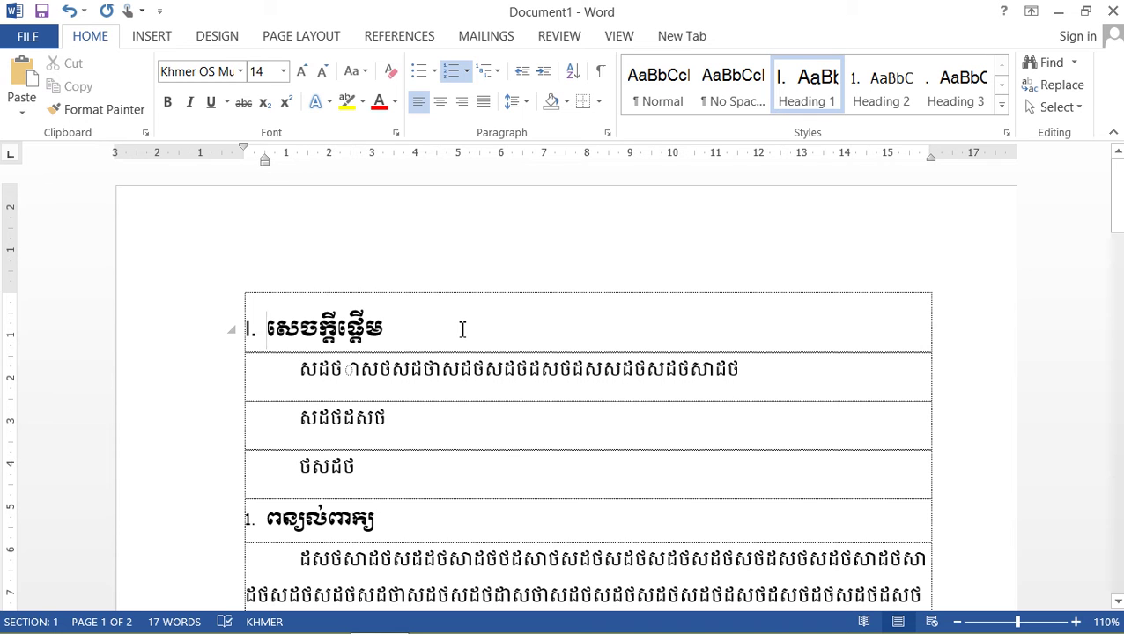
{"action": "left_click", "coordinate": [280, 330]}
{"action": "key", "text": "ctrl+Return"}
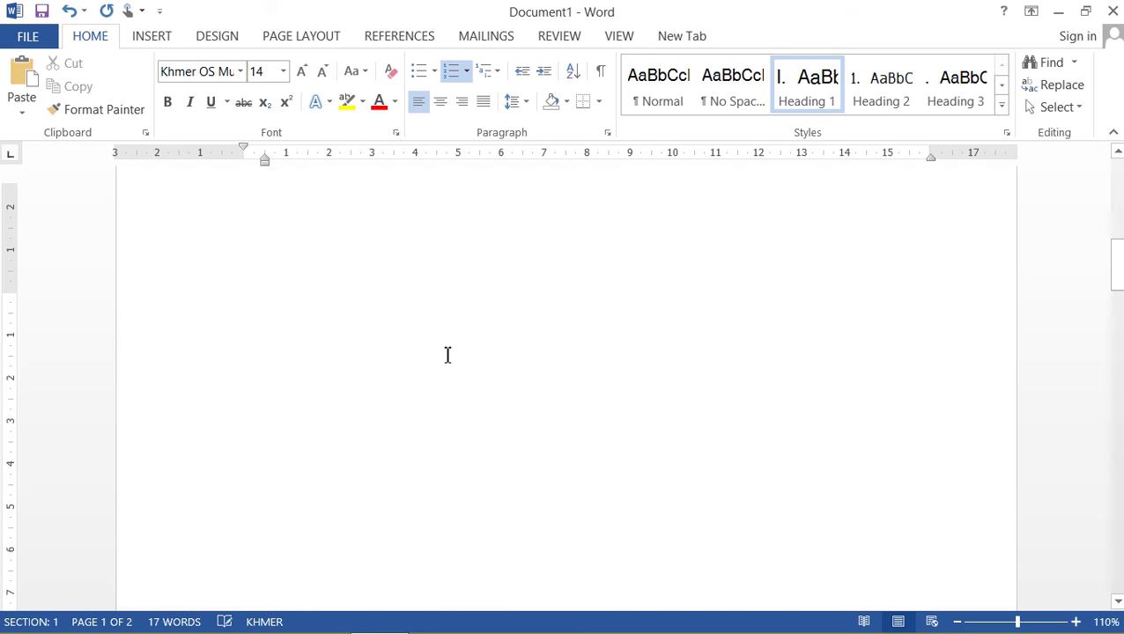
{"action": "scroll", "coordinate": [367, 356], "scroll_direction": "up", "scroll_amount": 1}
{"action": "left_click", "coordinate": [276, 311]}
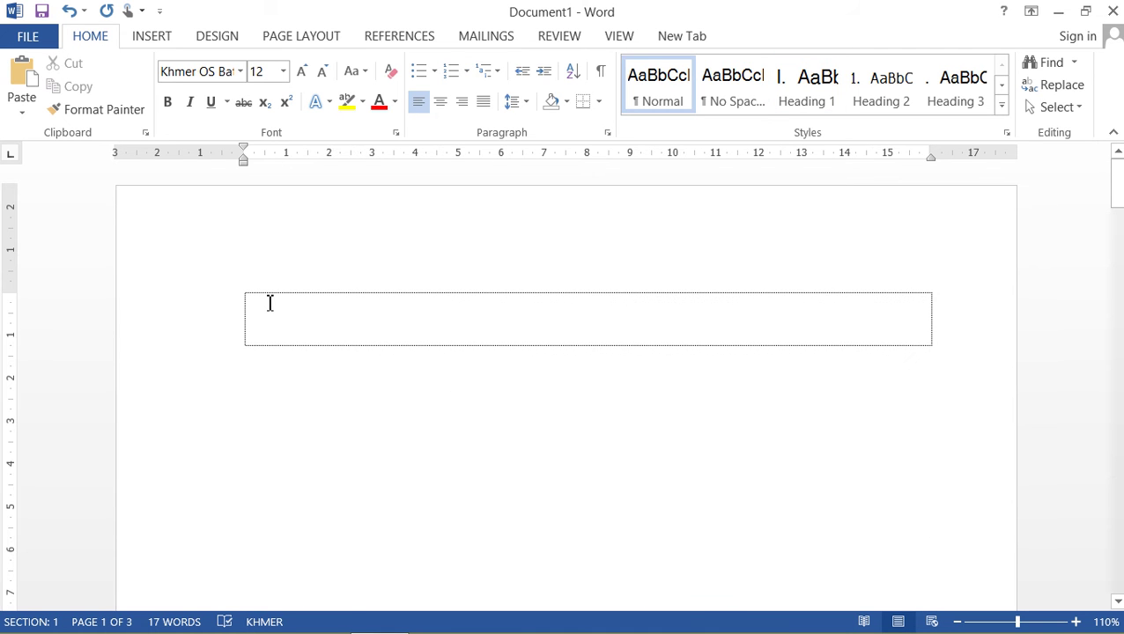
- Insert Automatic Table 1 as a 'Contents' table of contents on the empty first page
{"action": "scroll", "coordinate": [392, 378], "scroll_direction": "down", "scroll_amount": 8}
{"action": "scroll", "coordinate": [393, 378], "scroll_direction": "down", "scroll_amount": 1}
{"action": "scroll", "coordinate": [393, 378], "scroll_direction": "up", "scroll_amount": 3}
{"action": "scroll", "coordinate": [397, 378], "scroll_direction": "up", "scroll_amount": 4}
{"action": "scroll", "coordinate": [397, 378], "scroll_direction": "up", "scroll_amount": 3}
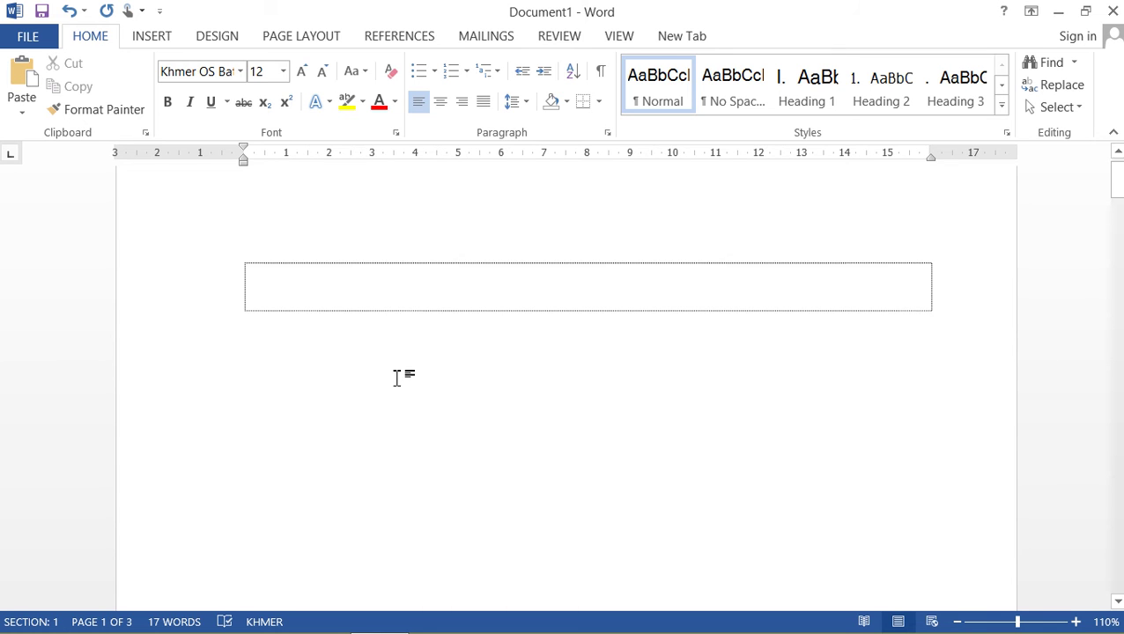
{"action": "scroll", "coordinate": [274, 306], "scroll_direction": "down", "scroll_amount": 5}
{"action": "scroll", "coordinate": [282, 314], "scroll_direction": "down", "scroll_amount": 6}
{"action": "scroll", "coordinate": [273, 316], "scroll_direction": "down", "scroll_amount": 3}
{"action": "scroll", "coordinate": [267, 312], "scroll_direction": "up", "scroll_amount": 3}
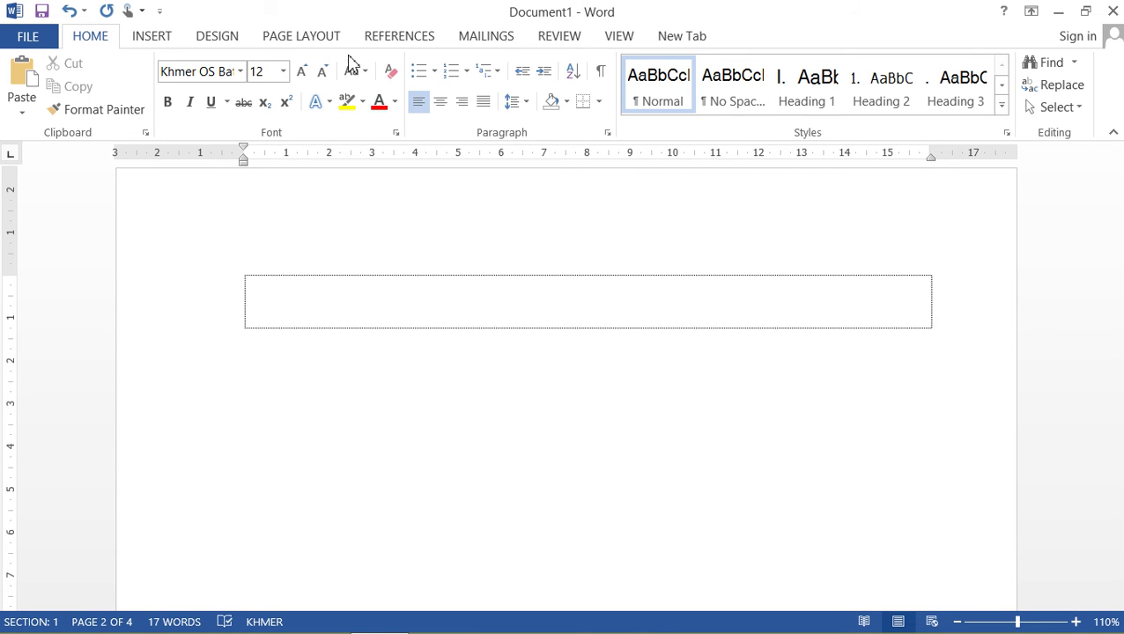
{"action": "left_click", "coordinate": [393, 40]}
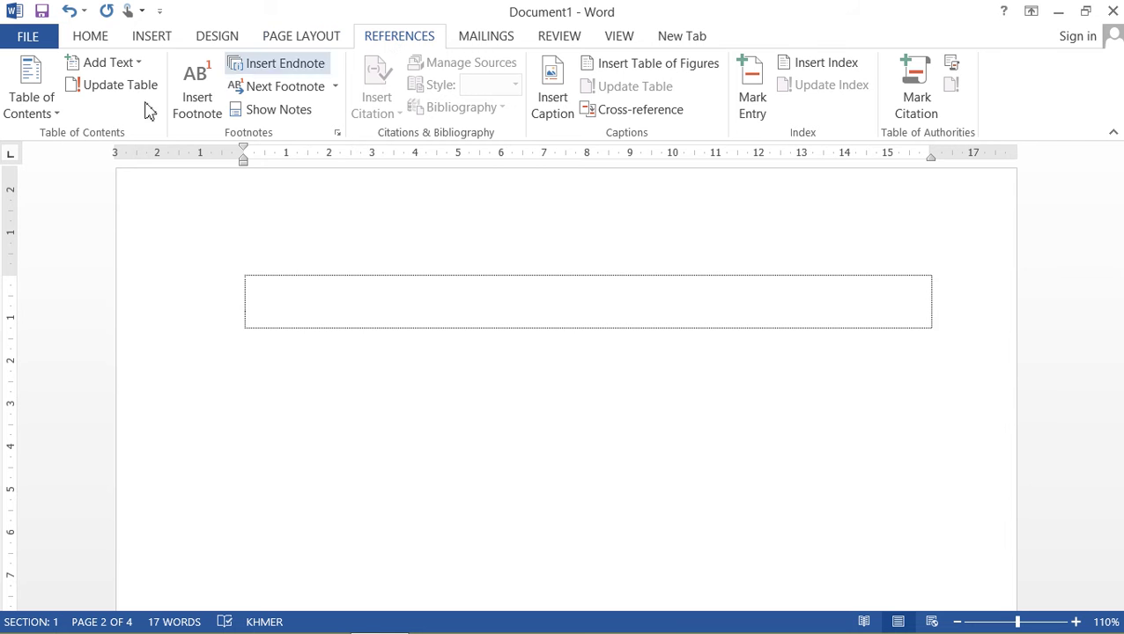
{"action": "left_click", "coordinate": [53, 117]}
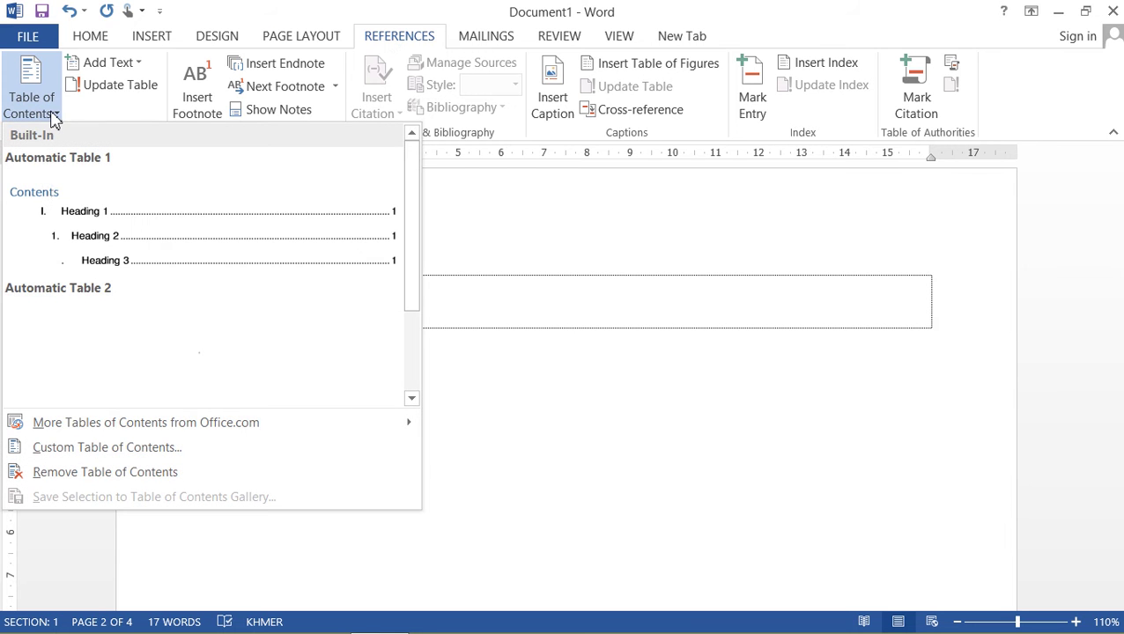
{"action": "left_click", "coordinate": [88, 239]}
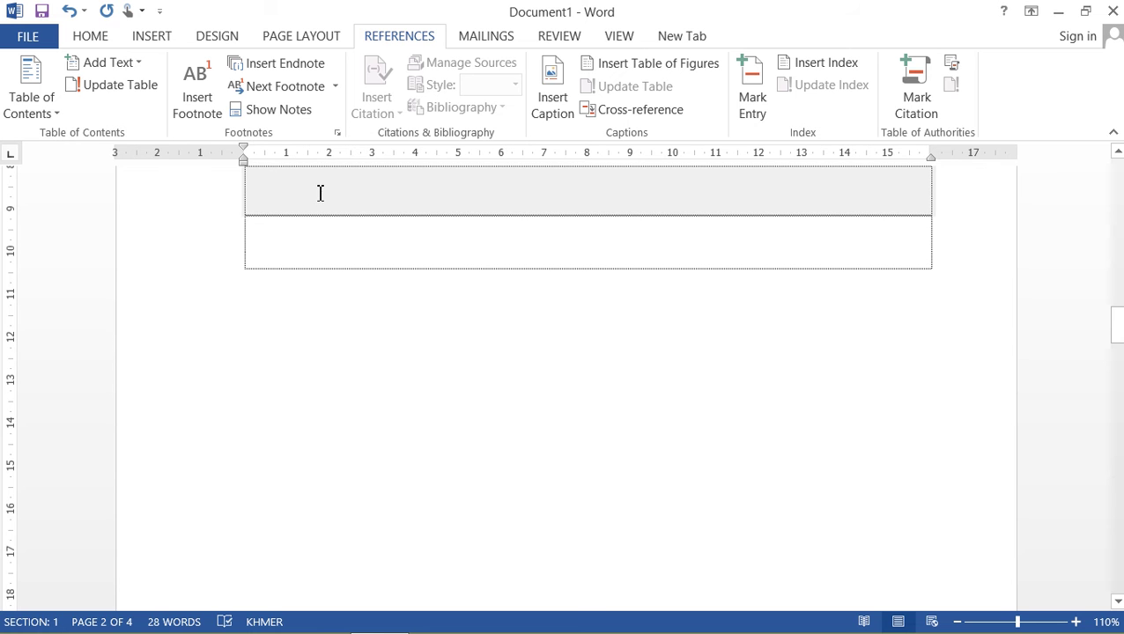
{"action": "scroll", "coordinate": [411, 237], "scroll_direction": "up", "scroll_amount": 7}
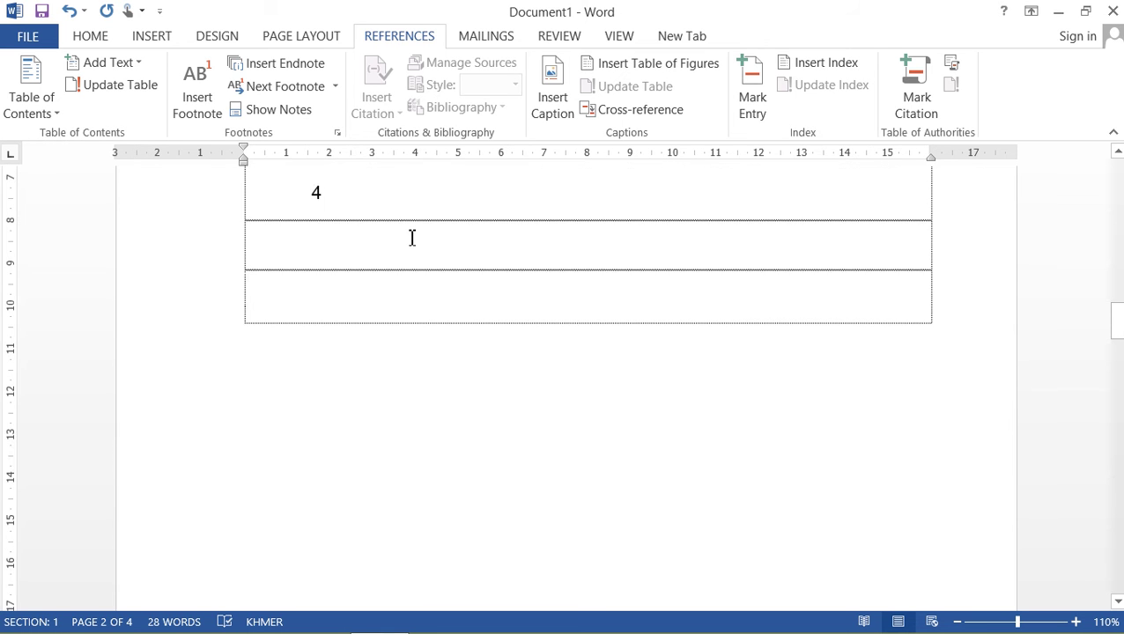
{"action": "scroll", "coordinate": [412, 237], "scroll_direction": "up", "scroll_amount": 4}
{"action": "scroll", "coordinate": [411, 238], "scroll_direction": "up", "scroll_amount": 1}
{"action": "scroll", "coordinate": [411, 237], "scroll_direction": "up", "scroll_amount": 3}
{"action": "scroll", "coordinate": [410, 238], "scroll_direction": "up", "scroll_amount": 4}
{"action": "scroll", "coordinate": [409, 239], "scroll_direction": "up", "scroll_amount": 4}
{"action": "scroll", "coordinate": [410, 239], "scroll_direction": "up", "scroll_amount": 4}
{"action": "scroll", "coordinate": [411, 239], "scroll_direction": "up", "scroll_amount": 4}
{"action": "scroll", "coordinate": [411, 239], "scroll_direction": "up", "scroll_amount": 4}
{"action": "scroll", "coordinate": [411, 238], "scroll_direction": "down", "scroll_amount": 4}
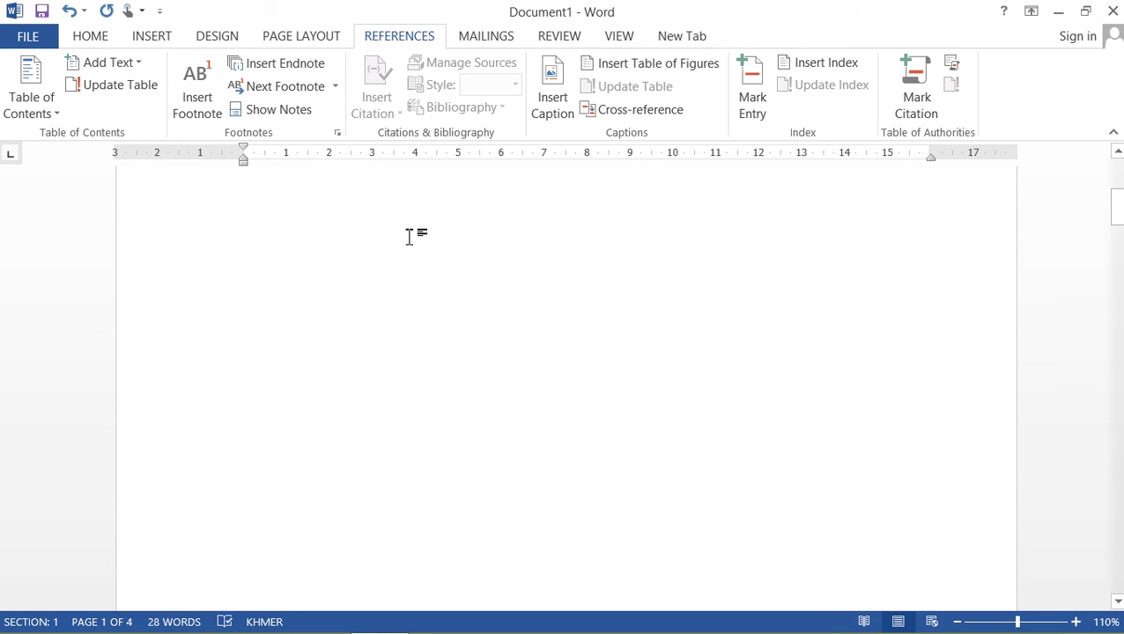
- Check the Normal style's all-scripts font settings, cancel unchanged, and return to the REFERENCES tools
{"action": "left_click", "coordinate": [89, 40]}
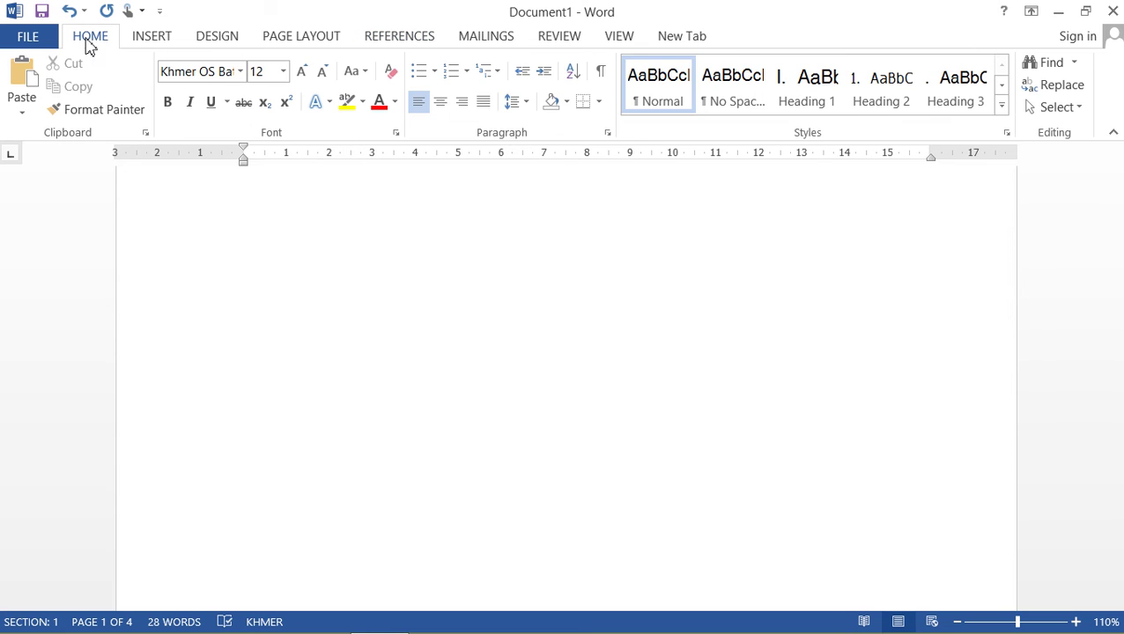
{"action": "right_click", "coordinate": [645, 94]}
{"action": "left_click", "coordinate": [695, 125]}
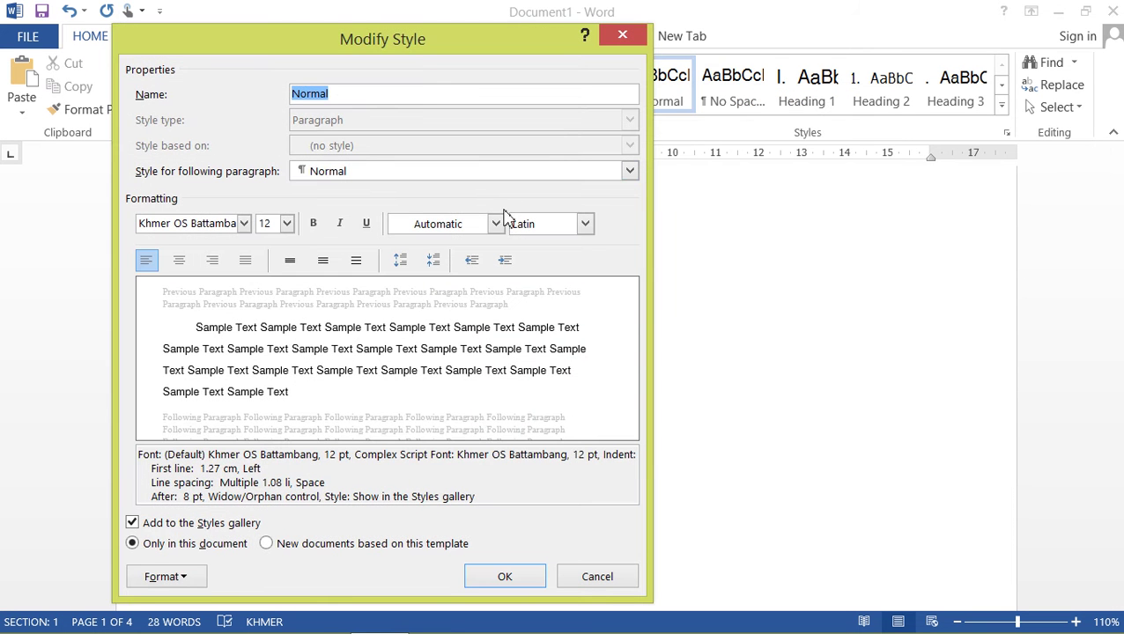
{"action": "left_click", "coordinate": [584, 226]}
{"action": "left_click", "coordinate": [563, 245]}
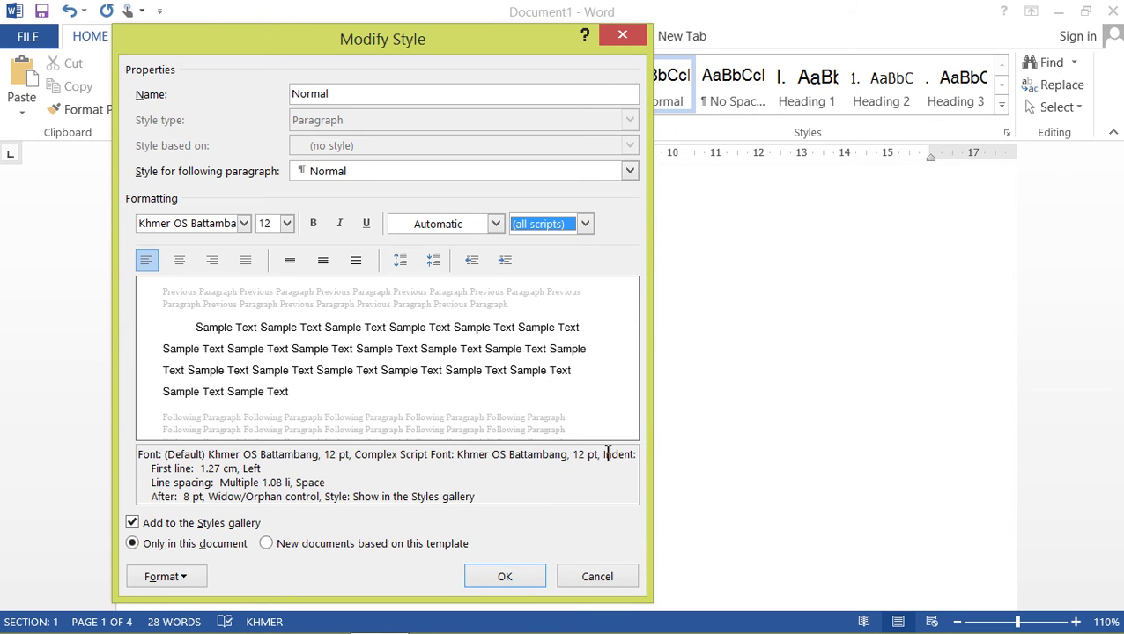
{"action": "left_click", "coordinate": [597, 577]}
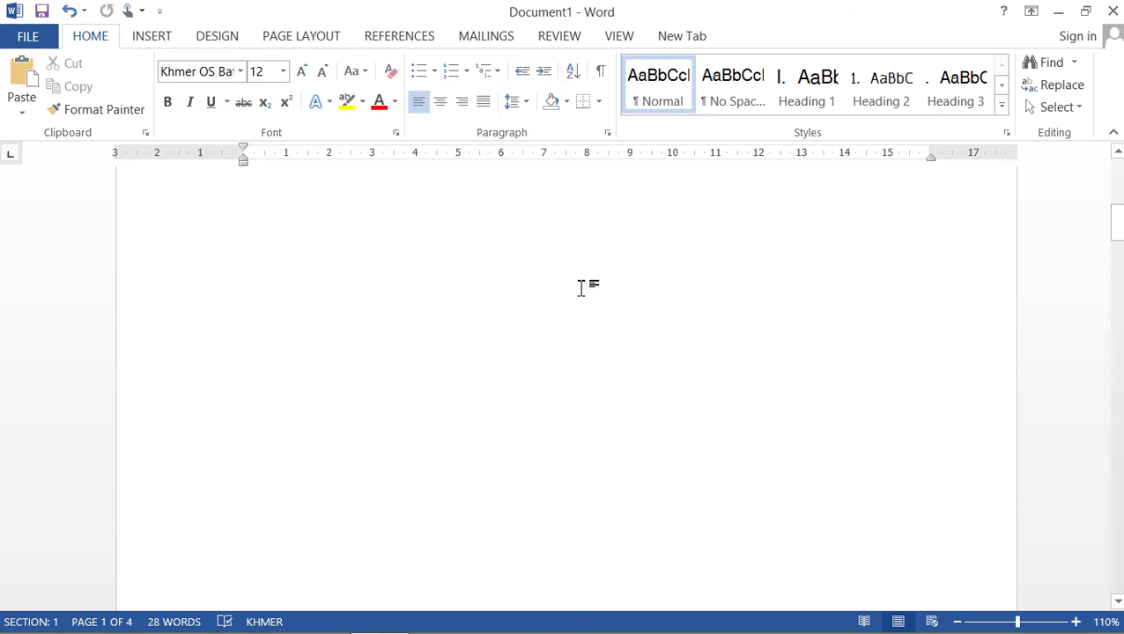
{"action": "left_click", "coordinate": [28, 40]}
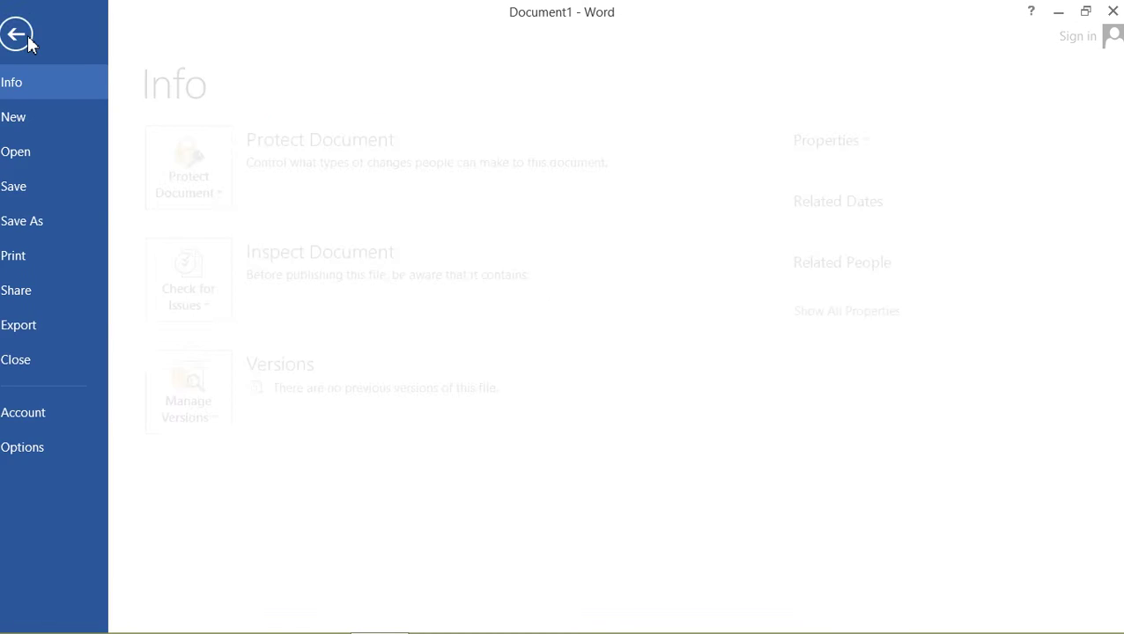
{"action": "left_click", "coordinate": [40, 39]}
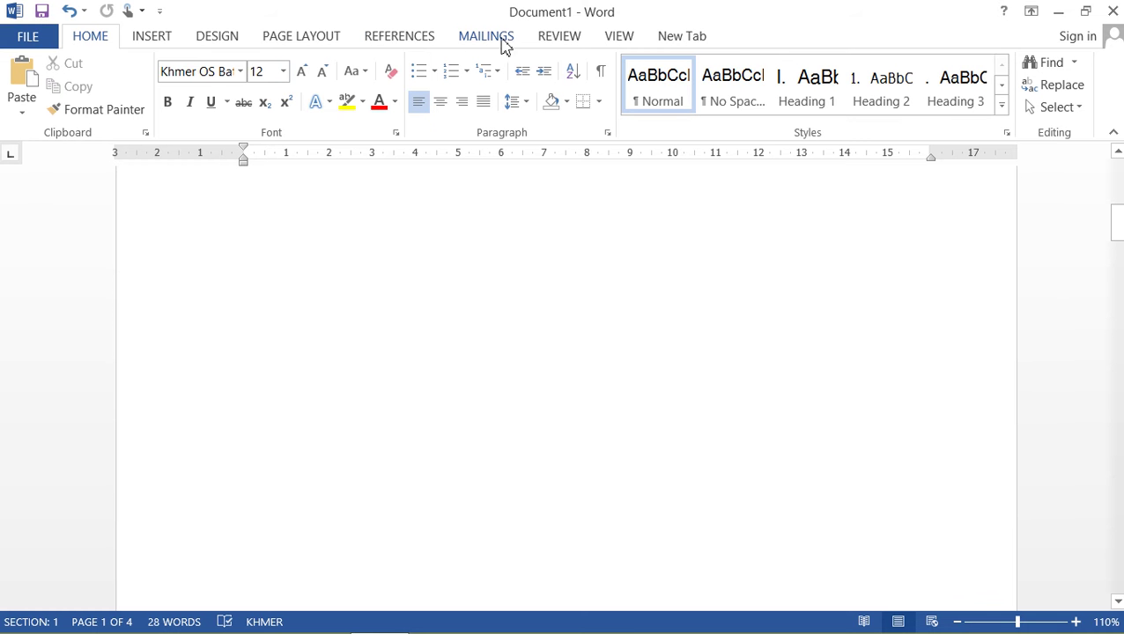
{"action": "left_click", "coordinate": [400, 36]}
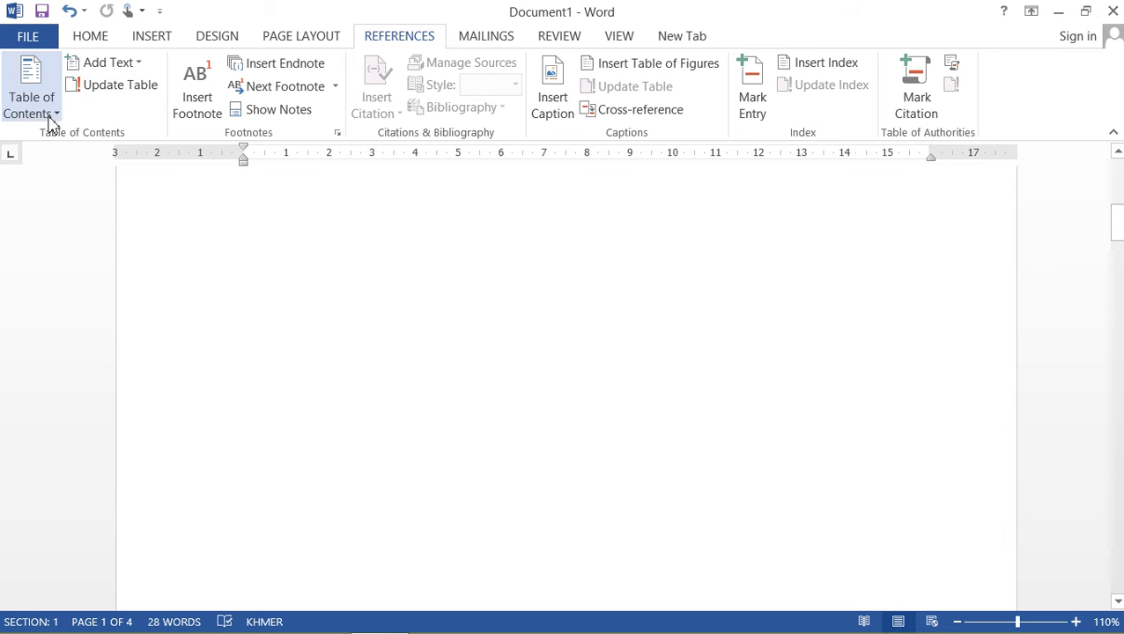
- Open the custom table of contents settings and browse the TOC 1 and TOC 2 styles
{"action": "left_click", "coordinate": [51, 113]}
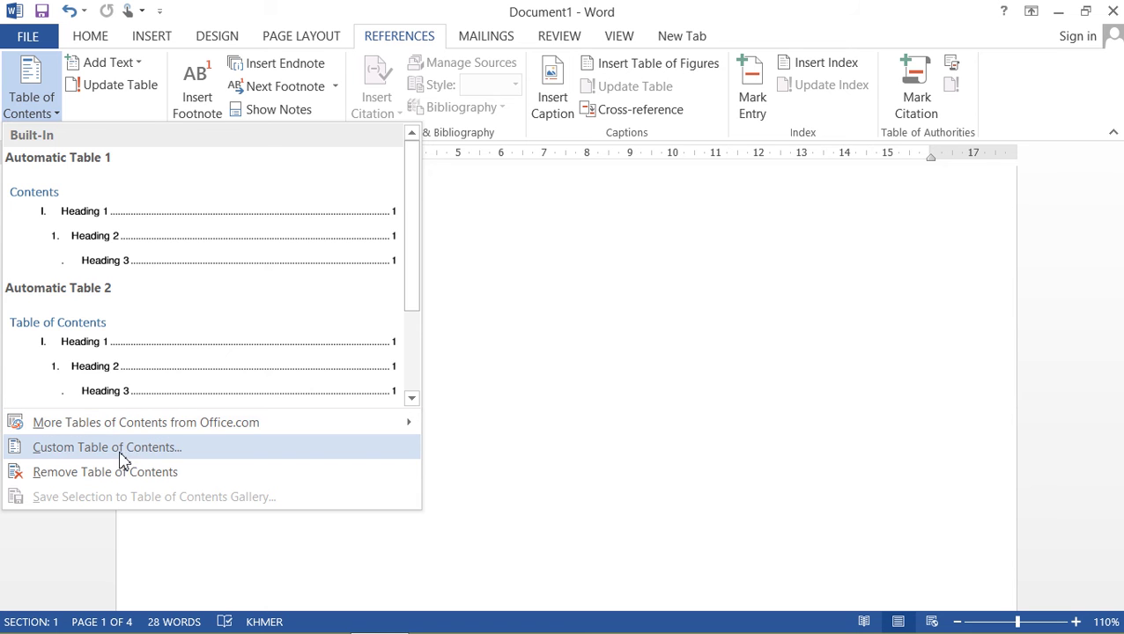
{"action": "left_click", "coordinate": [122, 453]}
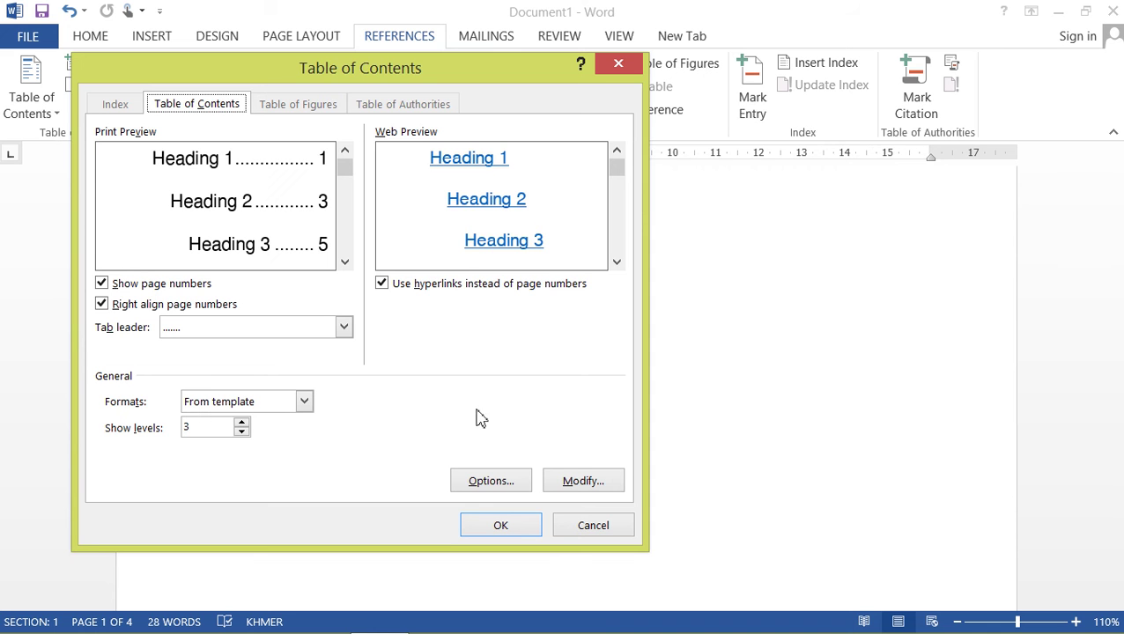
{"action": "left_click", "coordinate": [575, 483]}
{"action": "left_click", "coordinate": [210, 188]}
{"action": "left_click", "coordinate": [219, 188]}
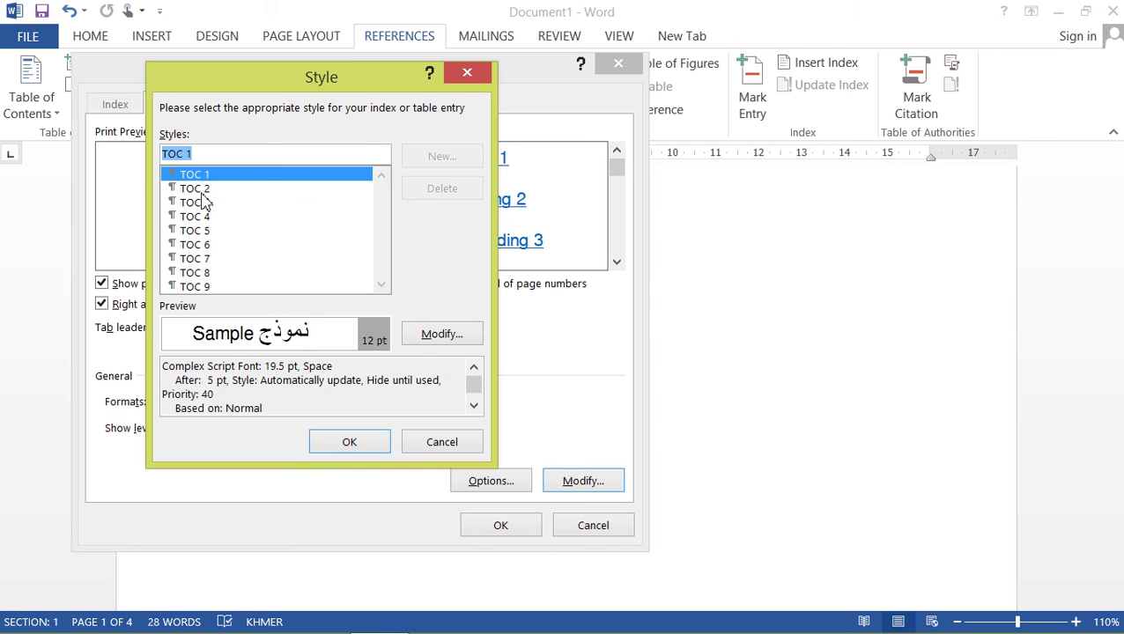
{"action": "left_click", "coordinate": [208, 188]}
{"action": "left_click", "coordinate": [209, 187]}
{"action": "left_click", "coordinate": [207, 176]}
- Set the TOC 1 style to 12 pt for all scripts
{"action": "left_click", "coordinate": [443, 335]}
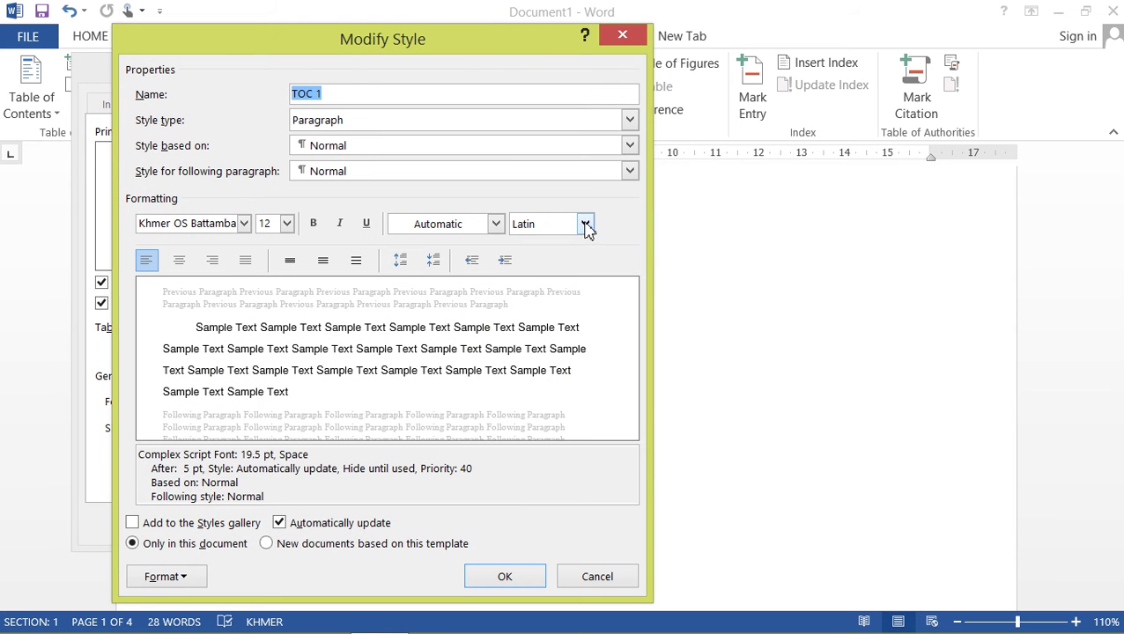
{"action": "left_click", "coordinate": [585, 224]}
{"action": "left_click", "coordinate": [548, 240]}
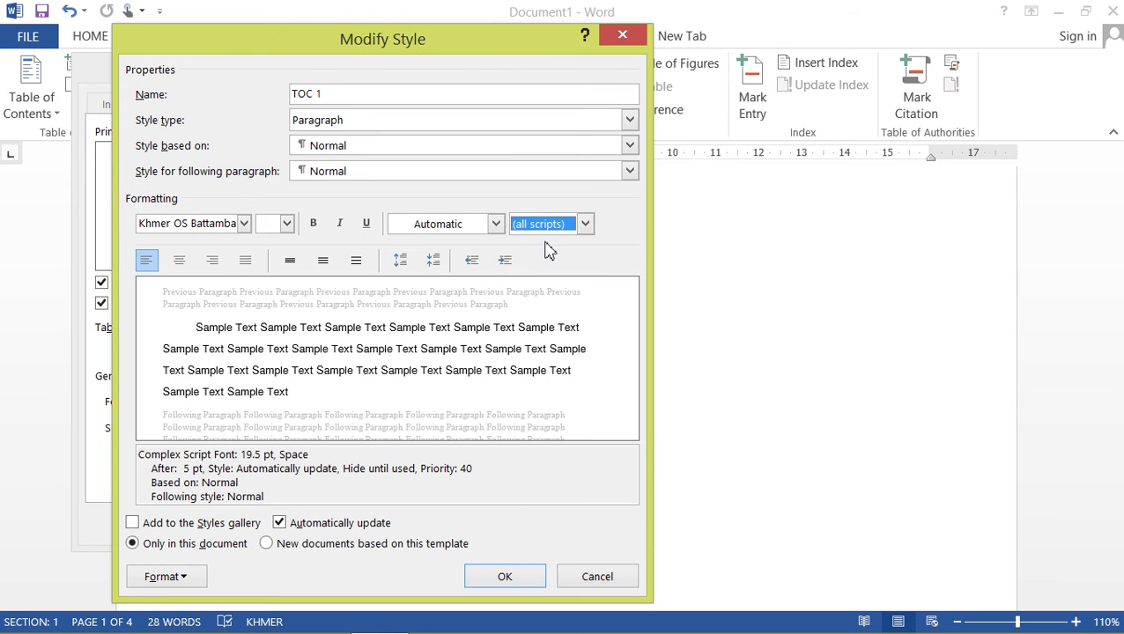
{"action": "left_click", "coordinate": [286, 224]}
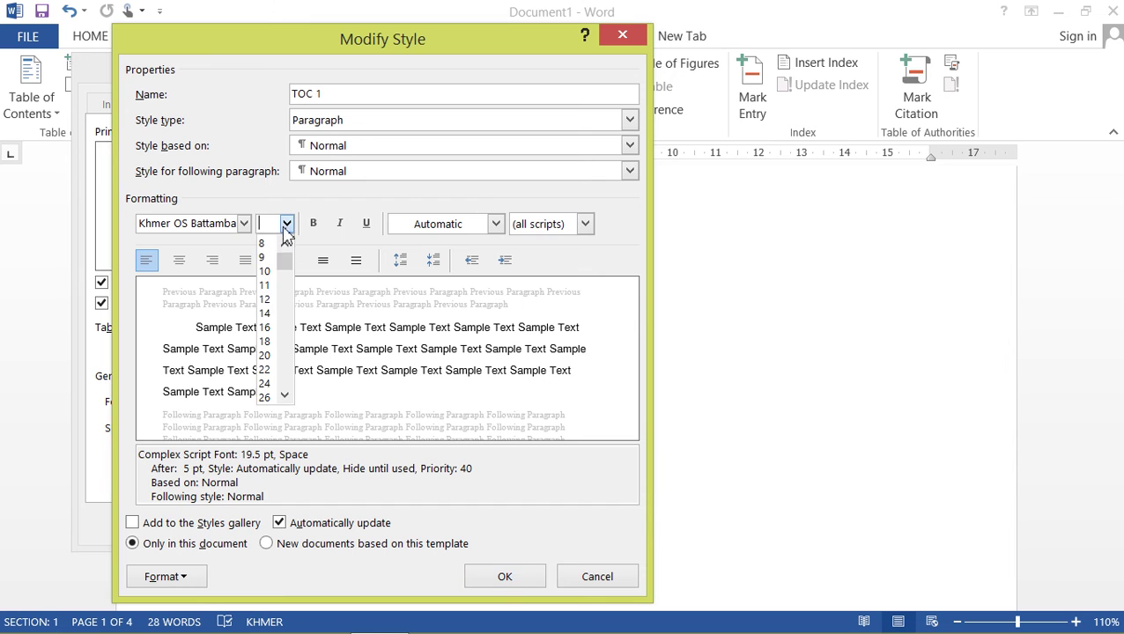
{"action": "left_click", "coordinate": [265, 299]}
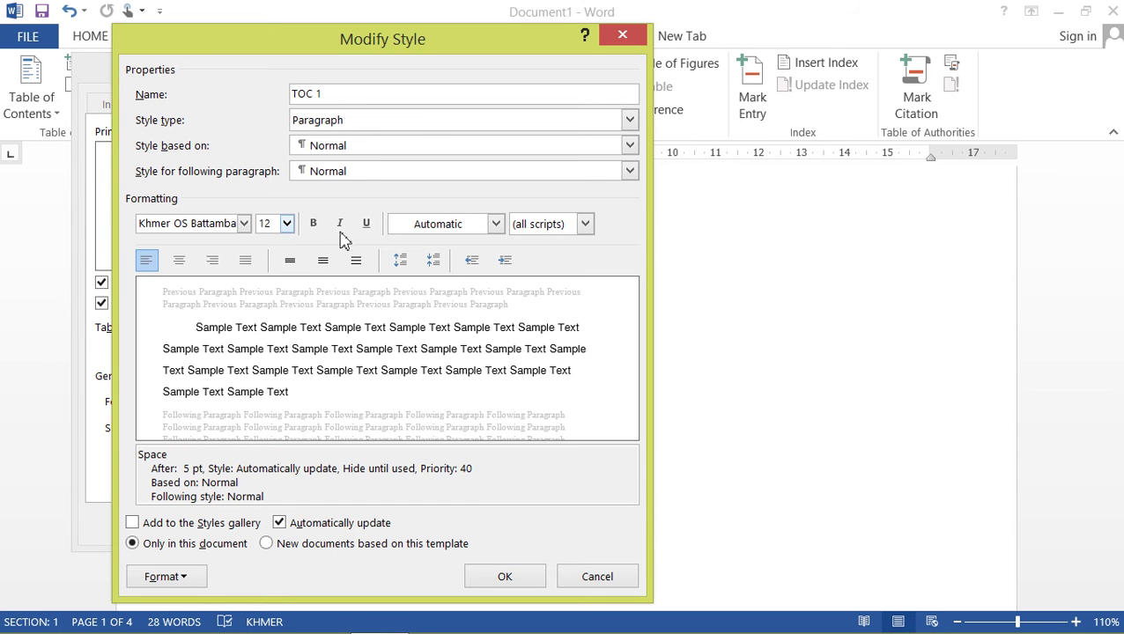
{"action": "left_click", "coordinate": [500, 577]}
- Set the TOC 2 style to 12 pt for all scripts
{"action": "left_click", "coordinate": [202, 191]}
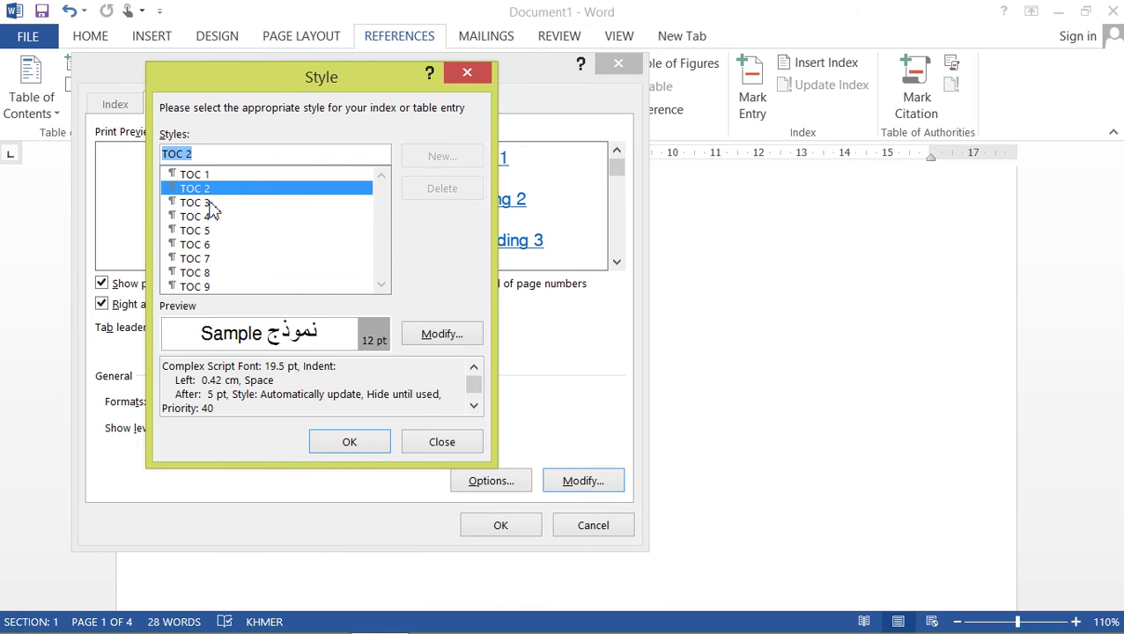
{"action": "left_click", "coordinate": [449, 335]}
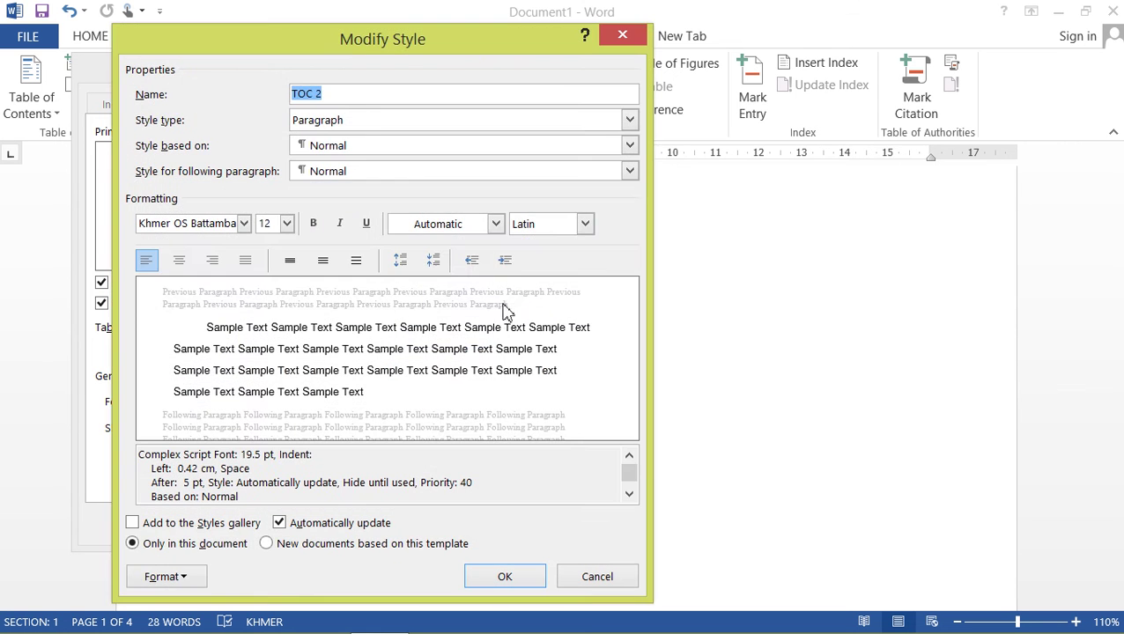
{"action": "left_click", "coordinate": [559, 230]}
{"action": "left_click", "coordinate": [556, 244]}
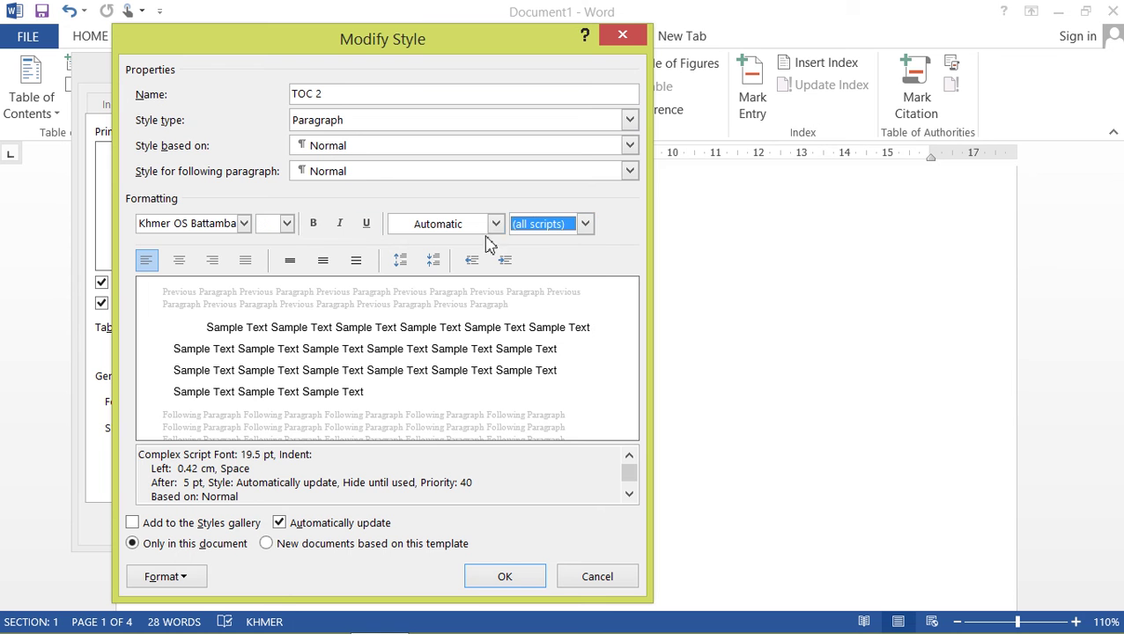
{"action": "left_click", "coordinate": [286, 224]}
{"action": "left_click", "coordinate": [265, 299]}
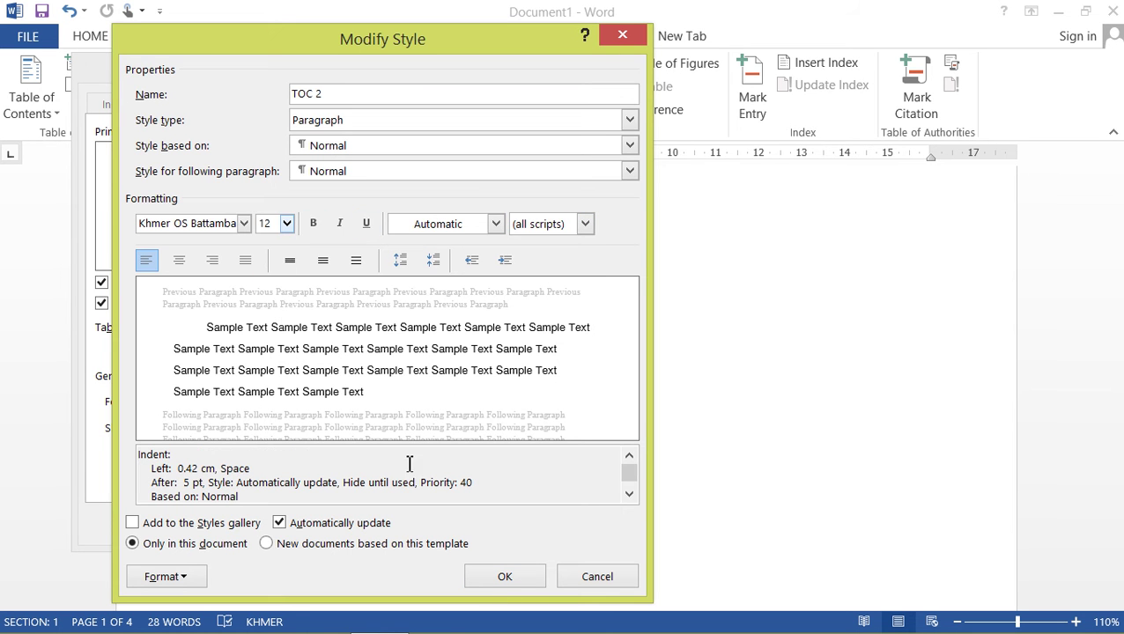
{"action": "left_click", "coordinate": [499, 574]}
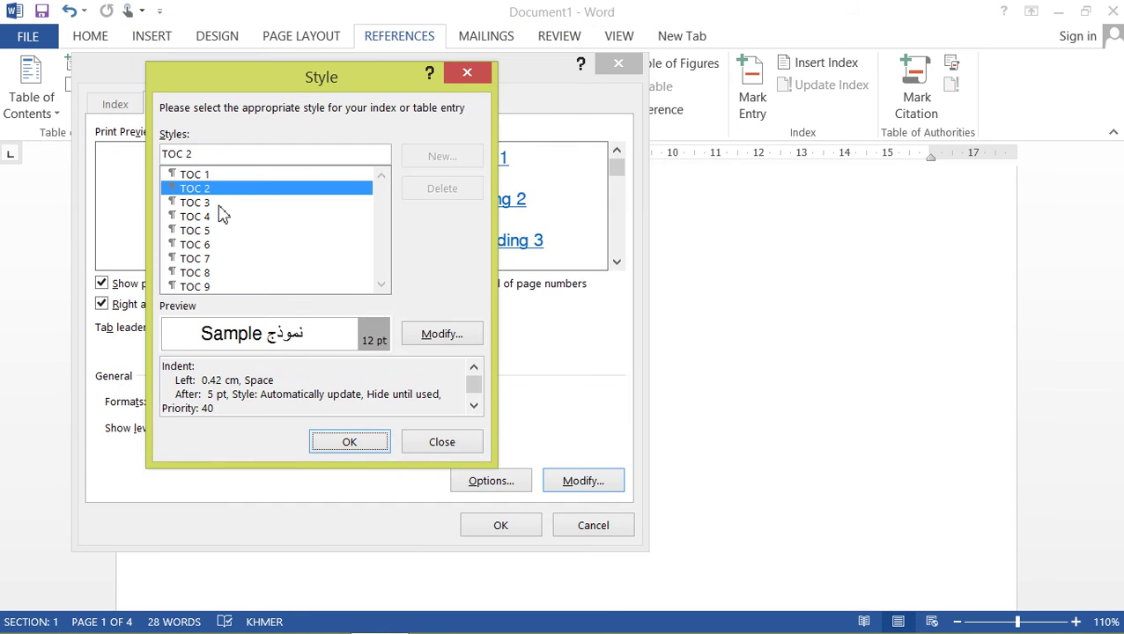
- Set the TOC 3 style to 12 pt for all scripts and confirm the Style dialog
{"action": "left_click", "coordinate": [221, 203]}
{"action": "left_click", "coordinate": [459, 343]}
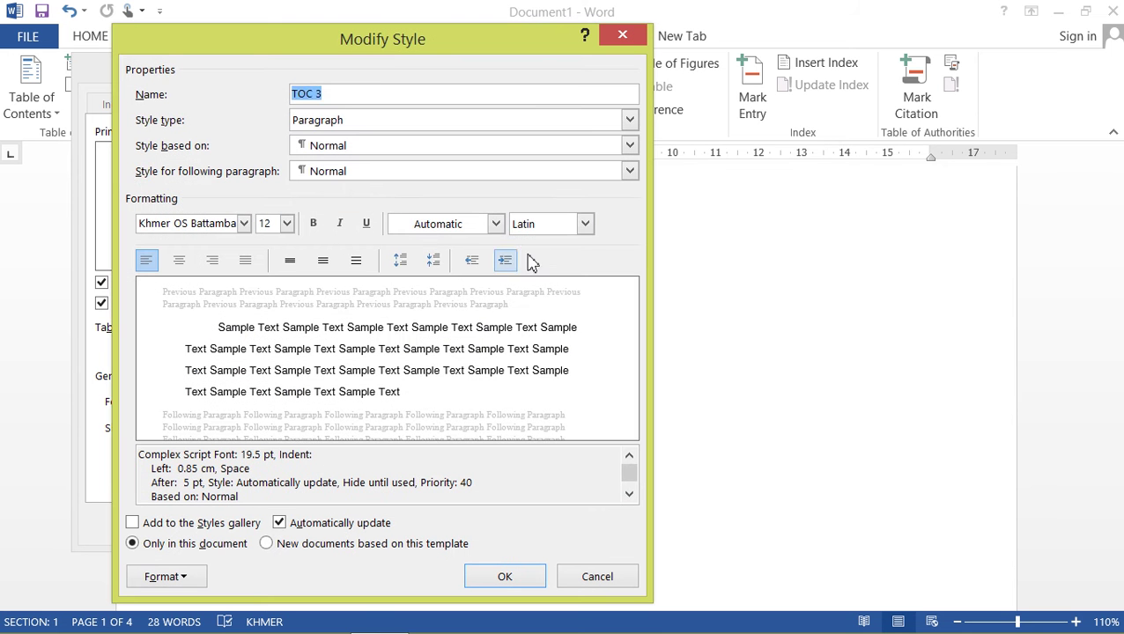
{"action": "left_click", "coordinate": [584, 224]}
{"action": "left_click", "coordinate": [538, 243]}
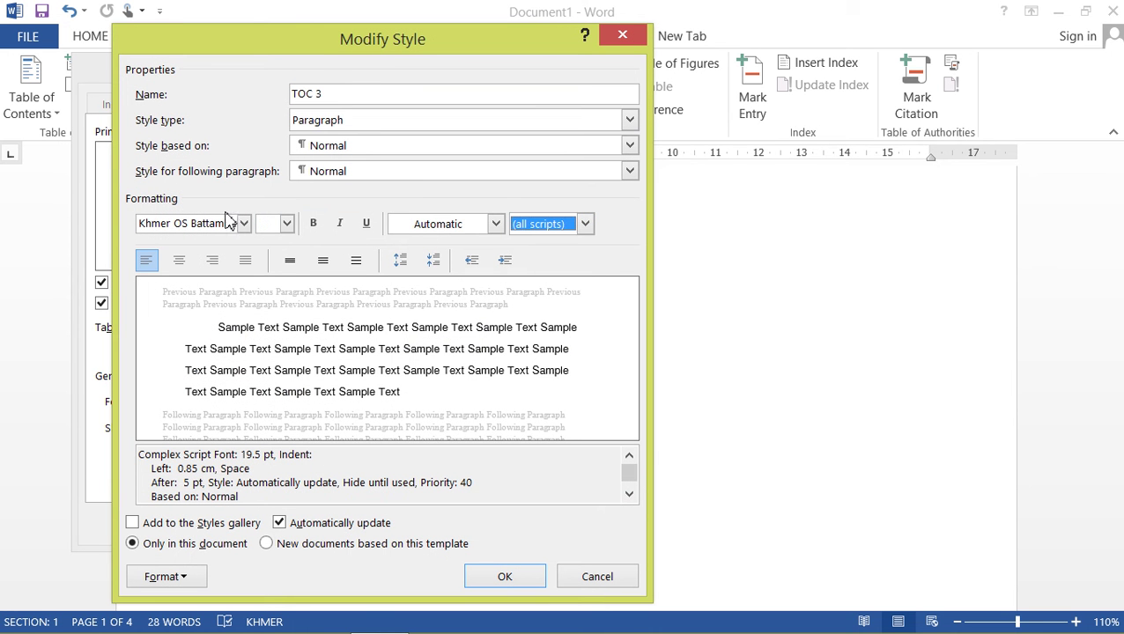
{"action": "left_click", "coordinate": [285, 226]}
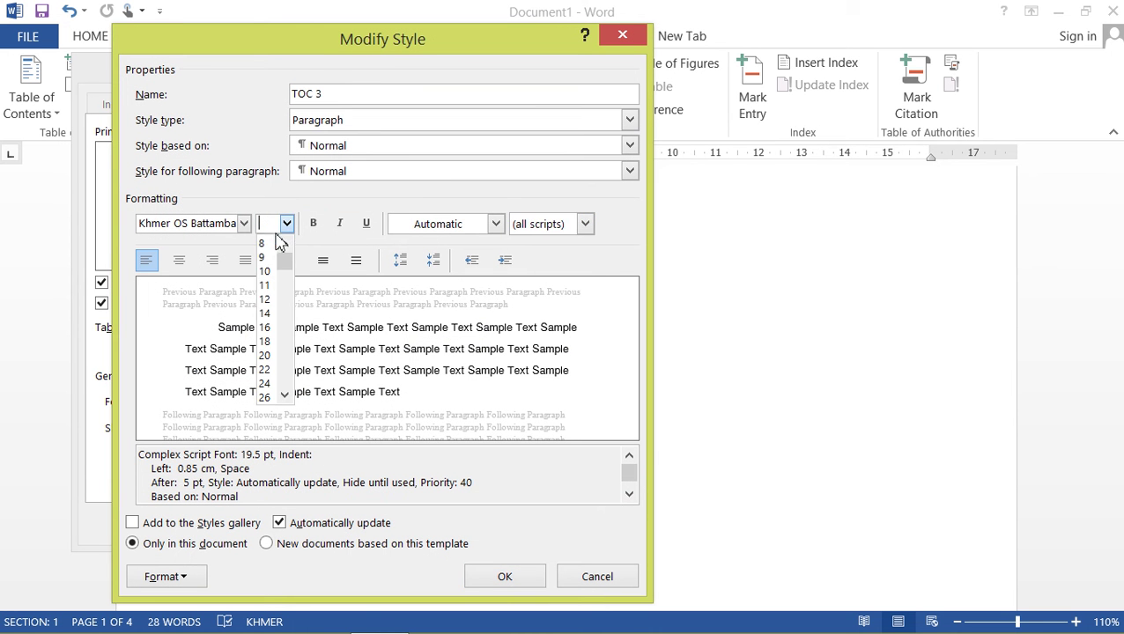
{"action": "left_click", "coordinate": [265, 300]}
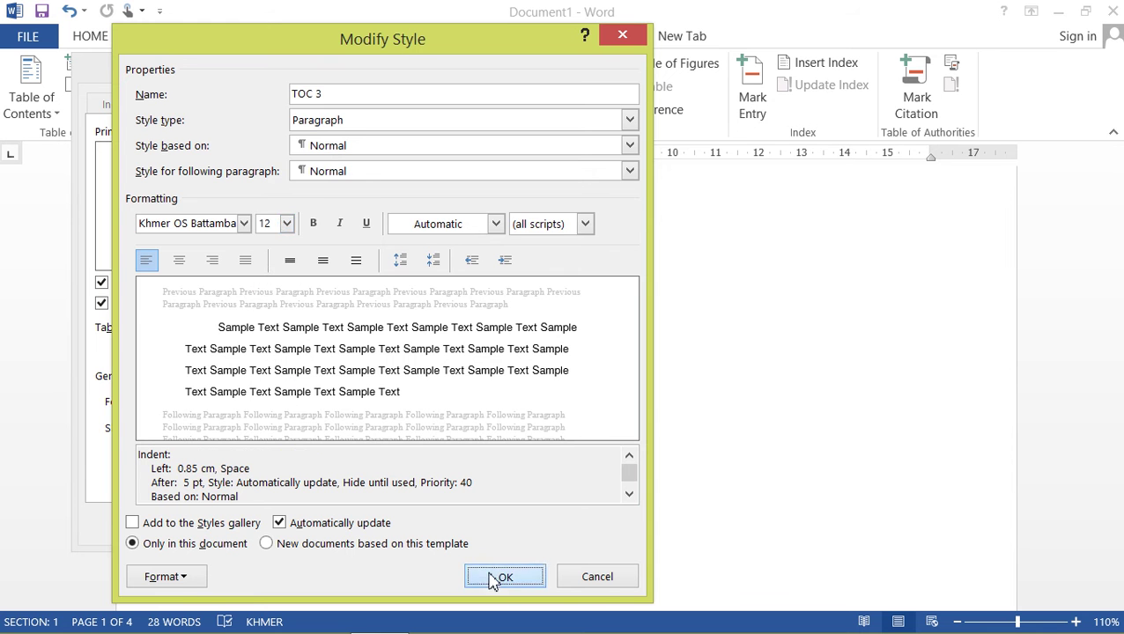
{"action": "left_click", "coordinate": [502, 576]}
{"action": "left_click", "coordinate": [351, 449]}
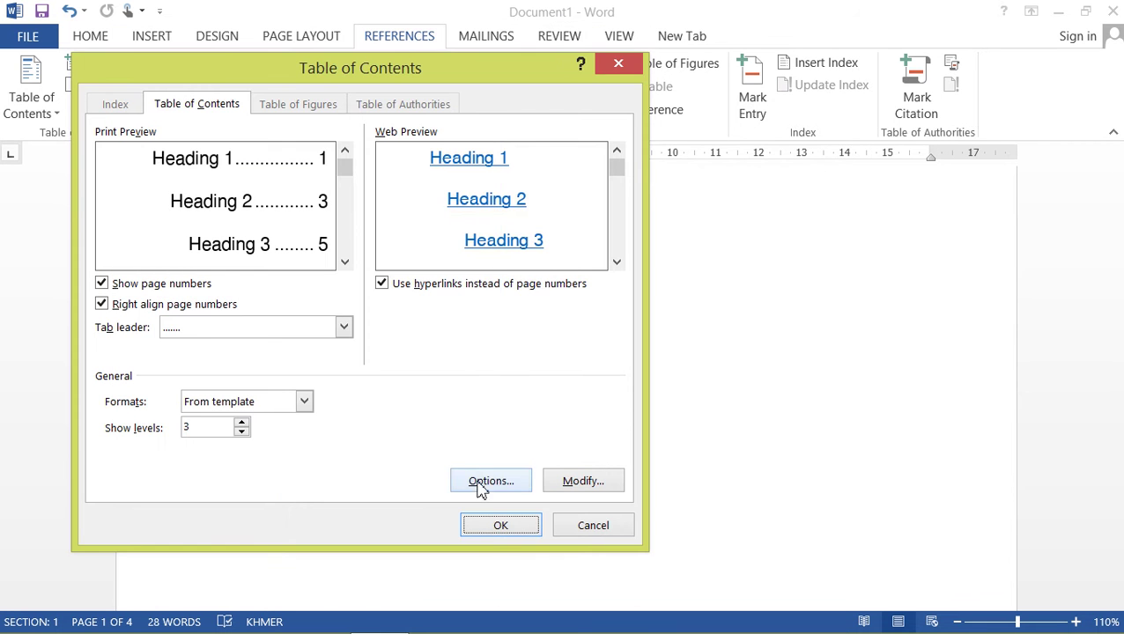
- Replace the old contents with the new three-level table of contents and review its entries
{"action": "left_click", "coordinate": [496, 529]}
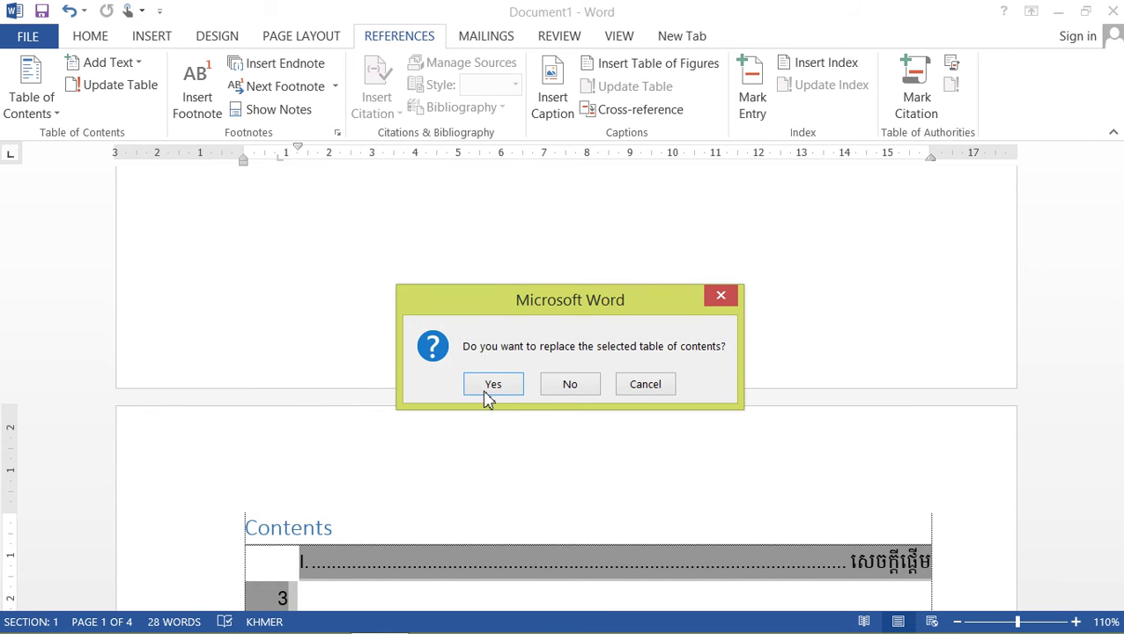
{"action": "left_click", "coordinate": [489, 385]}
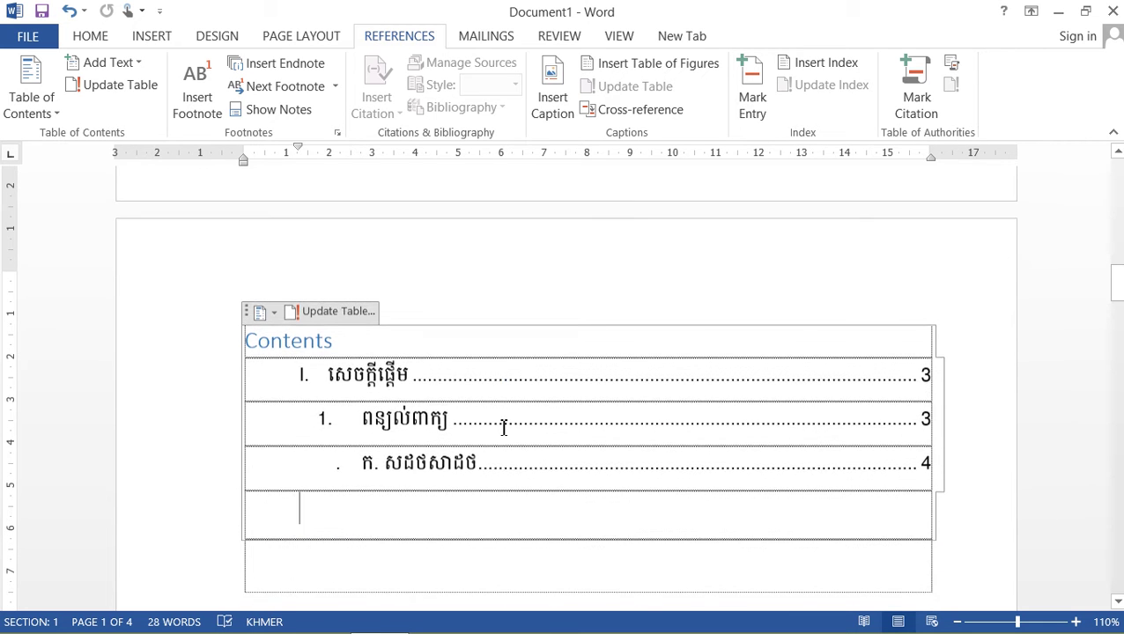
{"action": "scroll", "coordinate": [504, 429], "scroll_direction": "down", "scroll_amount": 1}
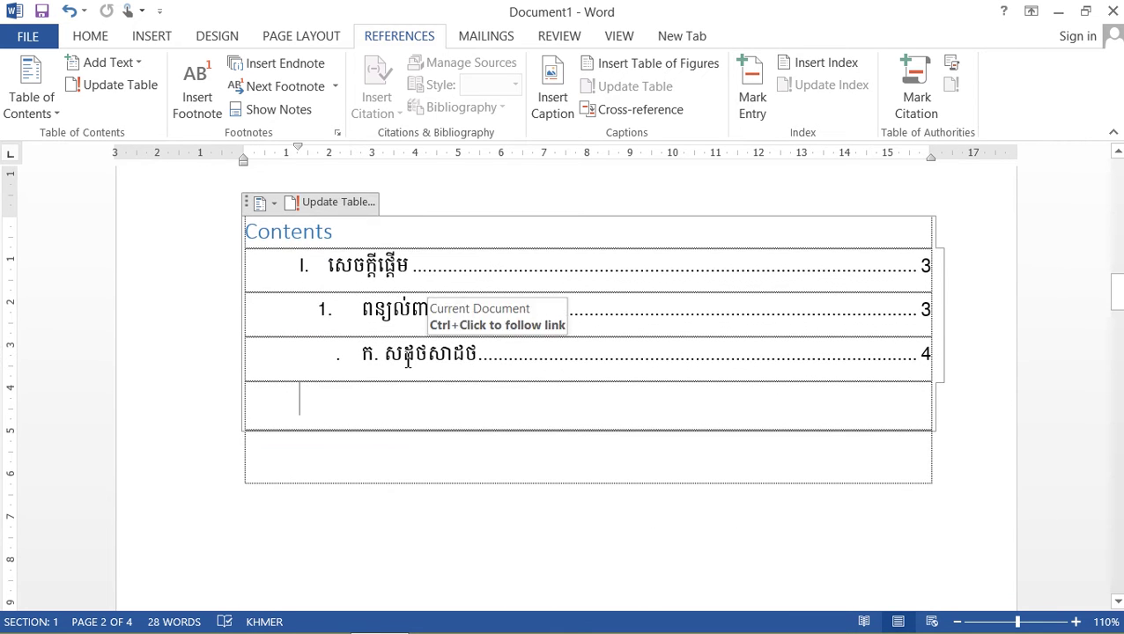
{"action": "scroll", "coordinate": [389, 314], "scroll_direction": "up", "scroll_amount": 3}
{"action": "scroll", "coordinate": [388, 313], "scroll_direction": "up", "scroll_amount": 5}
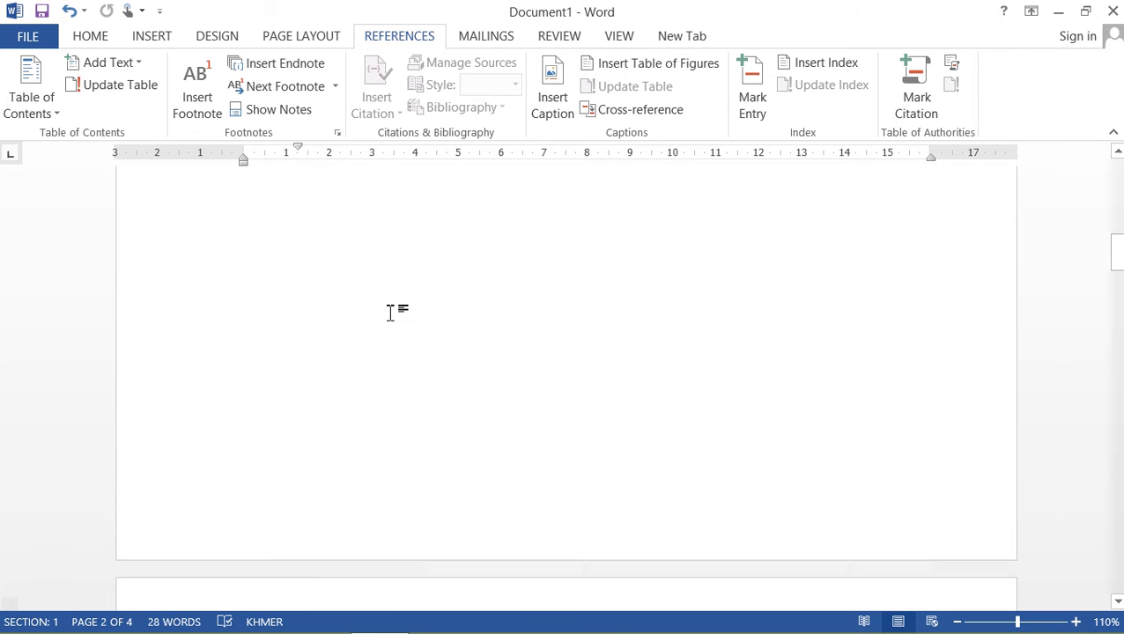
{"action": "scroll", "coordinate": [392, 312], "scroll_direction": "up", "scroll_amount": 1}
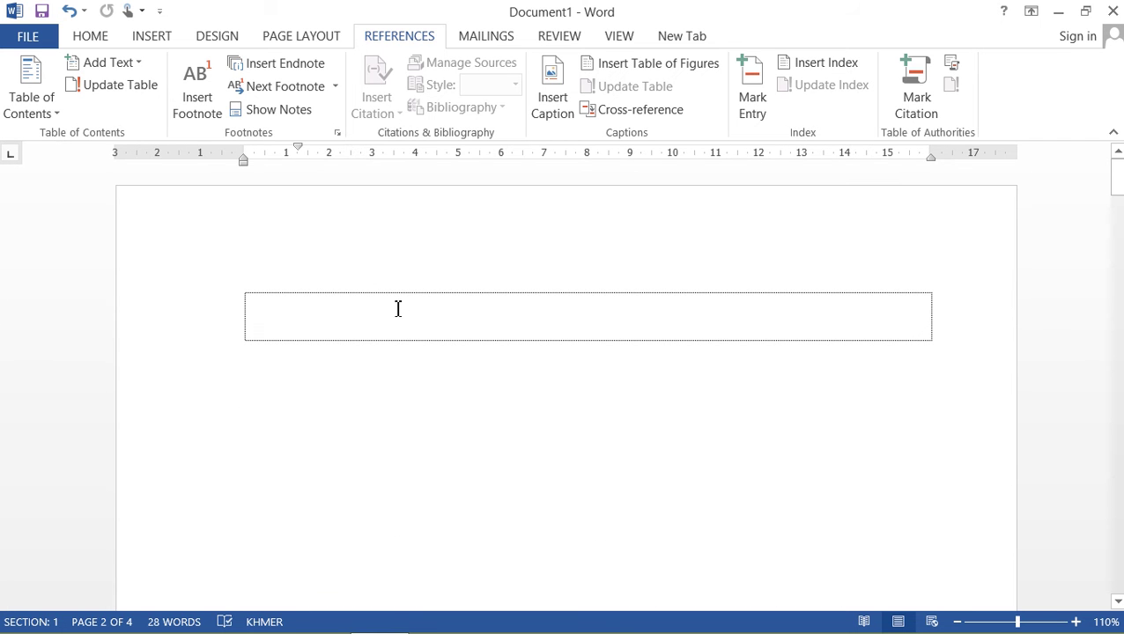
{"action": "scroll", "coordinate": [393, 318], "scroll_direction": "down", "scroll_amount": 1}
{"action": "scroll", "coordinate": [470, 371], "scroll_direction": "down", "scroll_amount": 5}
{"action": "scroll", "coordinate": [481, 396], "scroll_direction": "down", "scroll_amount": 2}
{"action": "scroll", "coordinate": [481, 395], "scroll_direction": "down", "scroll_amount": 2}
{"action": "scroll", "coordinate": [482, 396], "scroll_direction": "down", "scroll_amount": 8}
{"action": "scroll", "coordinate": [483, 395], "scroll_direction": "down", "scroll_amount": 2}
{"action": "scroll", "coordinate": [483, 394], "scroll_direction": "down", "scroll_amount": 3}
{"action": "scroll", "coordinate": [475, 391], "scroll_direction": "down", "scroll_amount": 3}
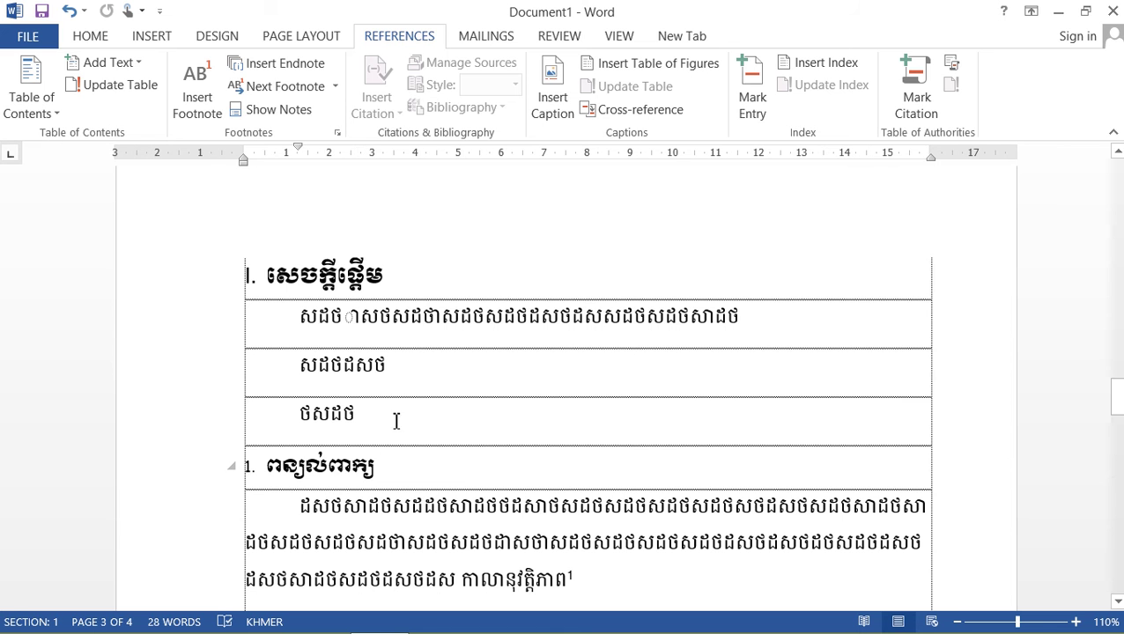
{"action": "scroll", "coordinate": [397, 414], "scroll_direction": "up", "scroll_amount": 5}
{"action": "scroll", "coordinate": [401, 401], "scroll_direction": "up", "scroll_amount": 5}
{"action": "scroll", "coordinate": [407, 395], "scroll_direction": "up", "scroll_amount": 5}
{"action": "scroll", "coordinate": [410, 414], "scroll_direction": "up", "scroll_amount": 3}
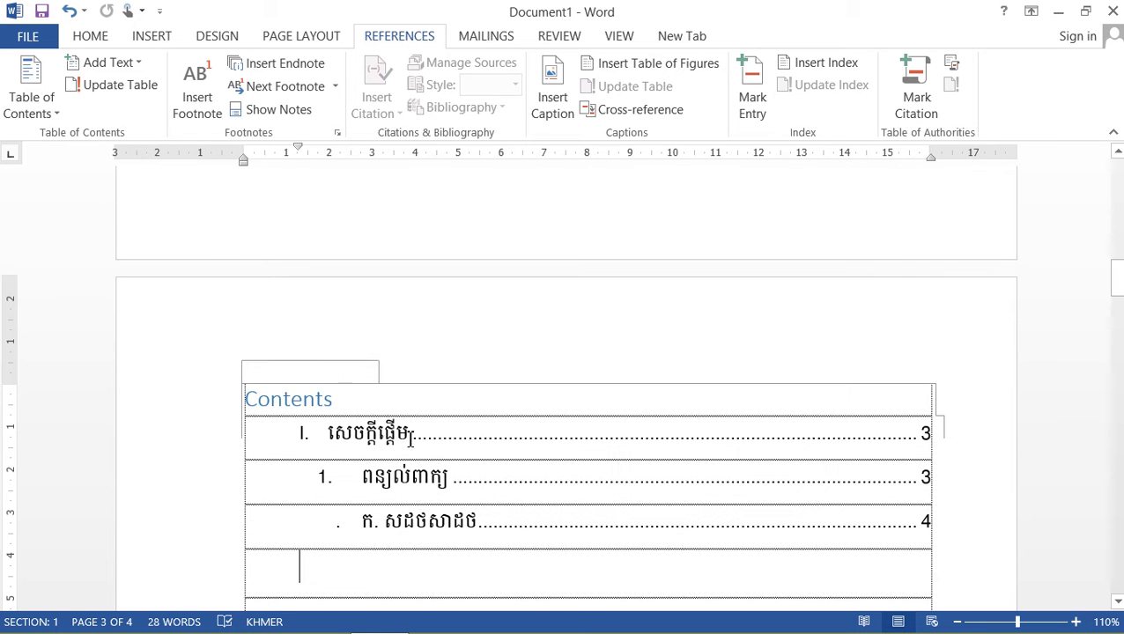
- Update the entire table of contents, both headings and page numbers, then review it
{"action": "left_click", "coordinate": [326, 374]}
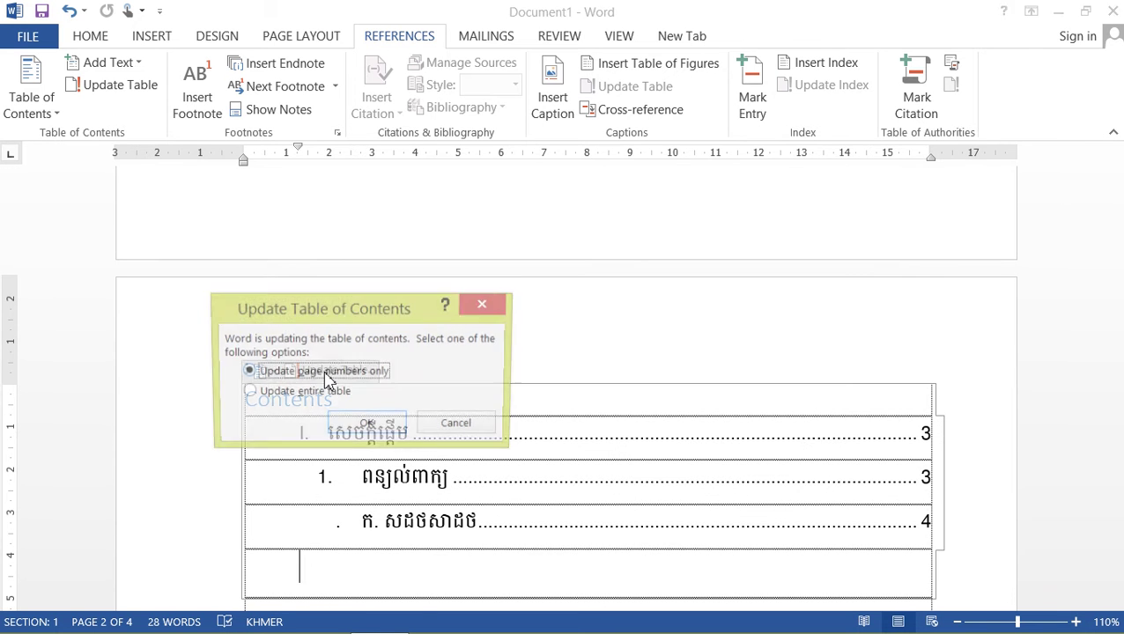
{"action": "left_click", "coordinate": [251, 398]}
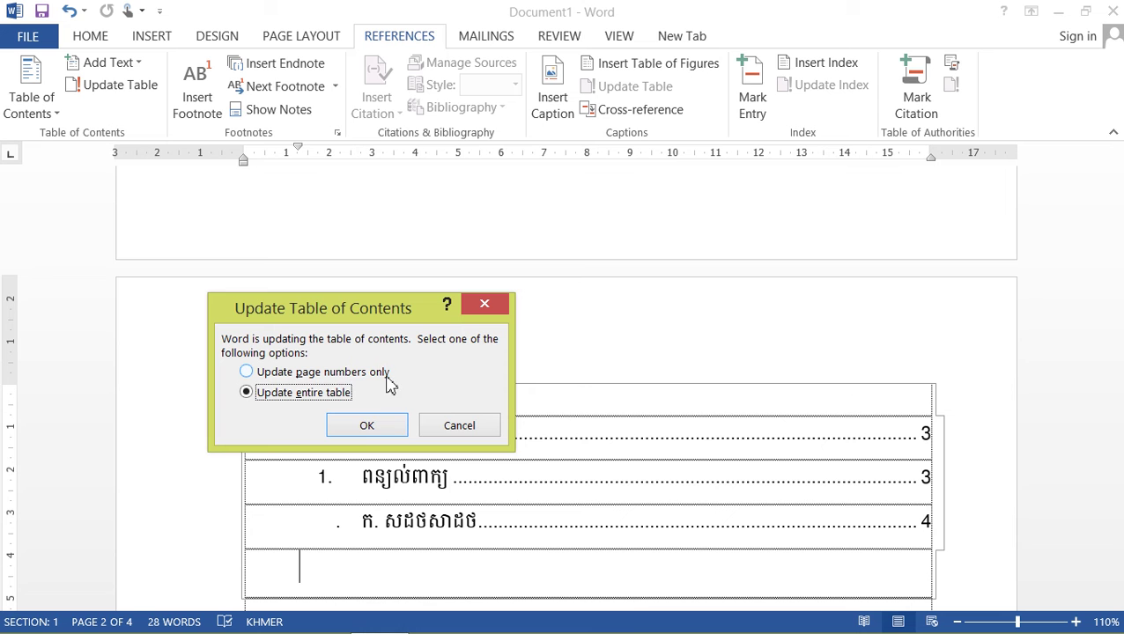
{"action": "left_click", "coordinate": [361, 430]}
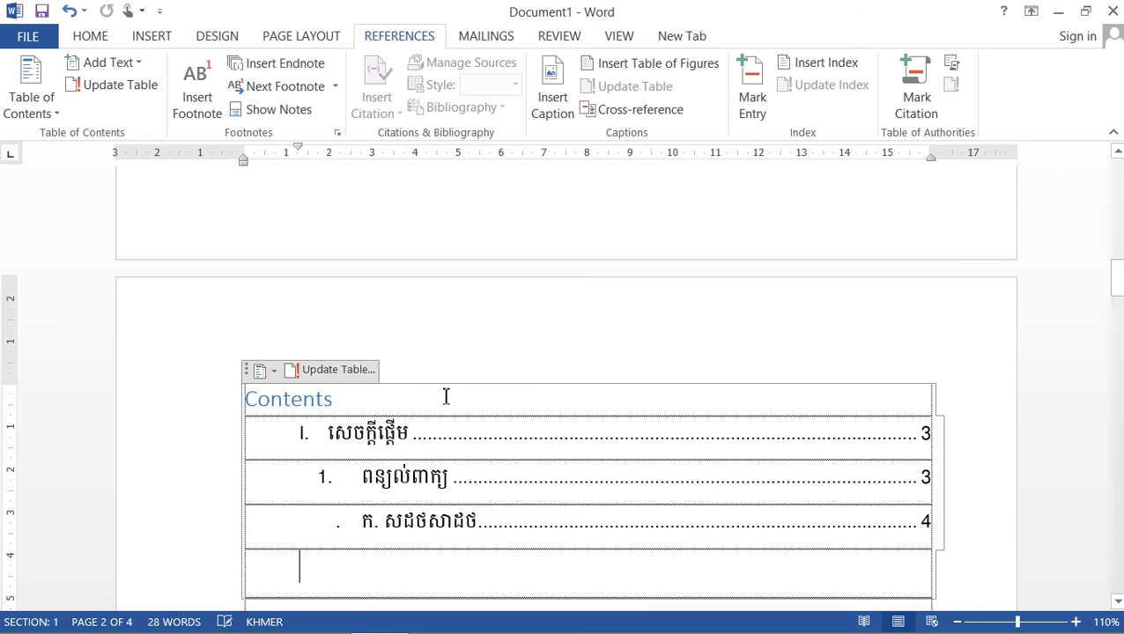
{"action": "scroll", "coordinate": [449, 395], "scroll_direction": "down", "scroll_amount": 2}
{"action": "scroll", "coordinate": [452, 390], "scroll_direction": "down", "scroll_amount": 5}
{"action": "scroll", "coordinate": [454, 387], "scroll_direction": "down", "scroll_amount": 4}
{"action": "scroll", "coordinate": [454, 388], "scroll_direction": "down", "scroll_amount": 3}
{"action": "scroll", "coordinate": [453, 387], "scroll_direction": "down", "scroll_amount": 3}
{"action": "scroll", "coordinate": [451, 385], "scroll_direction": "up", "scroll_amount": 1}
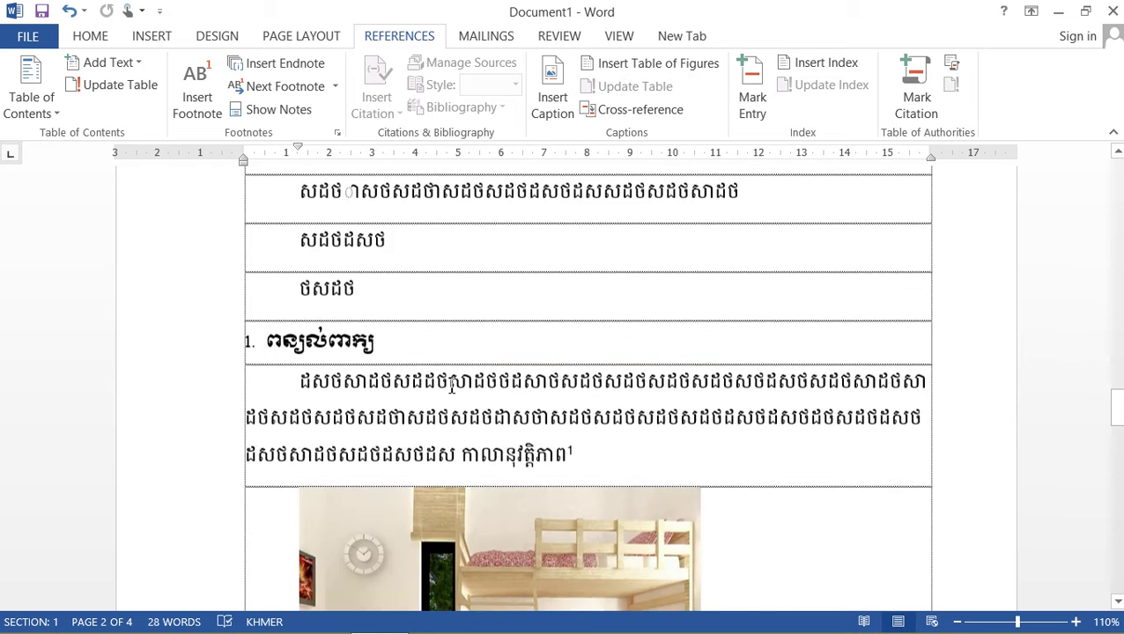
{"action": "scroll", "coordinate": [452, 385], "scroll_direction": "up", "scroll_amount": 5}
{"action": "scroll", "coordinate": [452, 385], "scroll_direction": "up", "scroll_amount": 1}
{"action": "scroll", "coordinate": [452, 385], "scroll_direction": "up", "scroll_amount": 1}
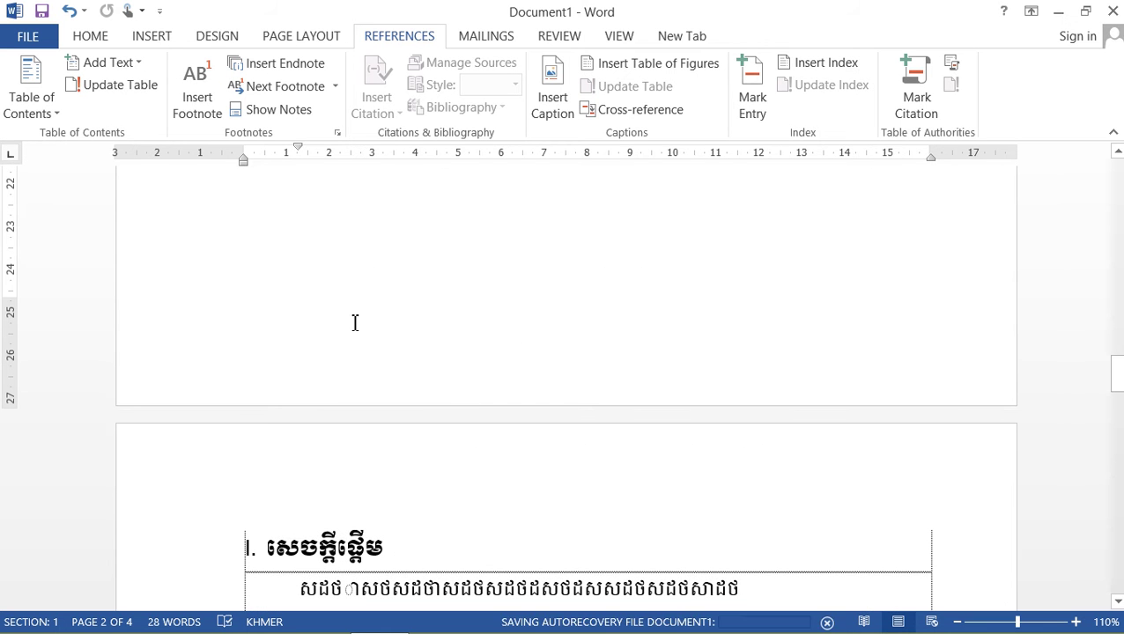
{"action": "scroll", "coordinate": [541, 336], "scroll_direction": "up", "scroll_amount": 5}
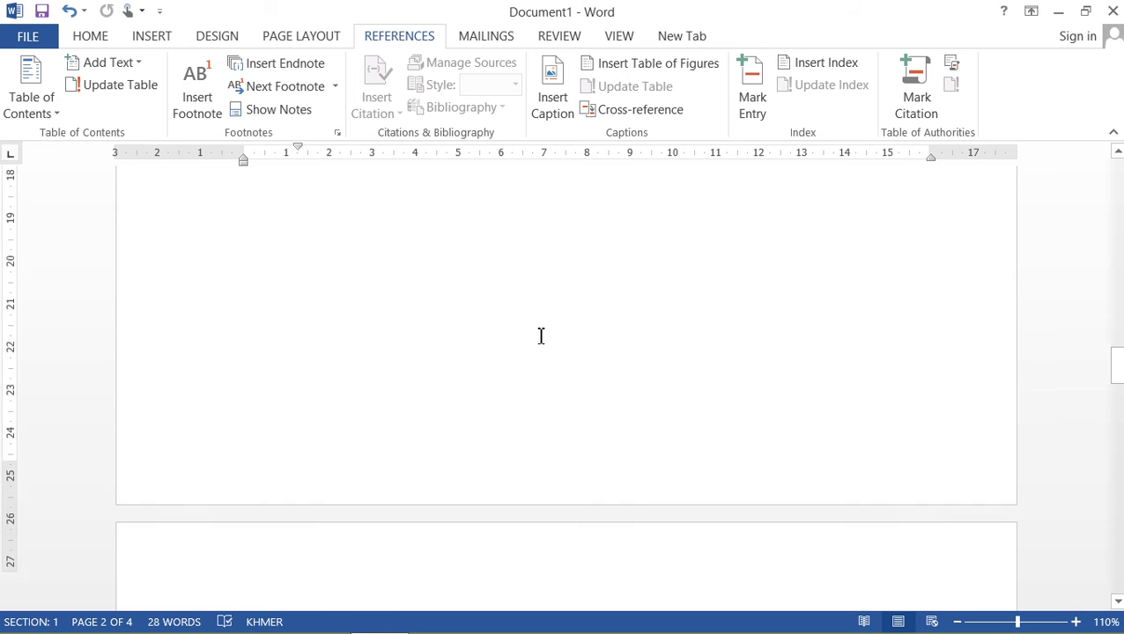
{"action": "scroll", "coordinate": [542, 334], "scroll_direction": "up", "scroll_amount": 5}
{"action": "scroll", "coordinate": [543, 335], "scroll_direction": "up", "scroll_amount": 3}
{"action": "scroll", "coordinate": [540, 335], "scroll_direction": "up", "scroll_amount": 3}
{"action": "scroll", "coordinate": [541, 335], "scroll_direction": "up", "scroll_amount": 3}
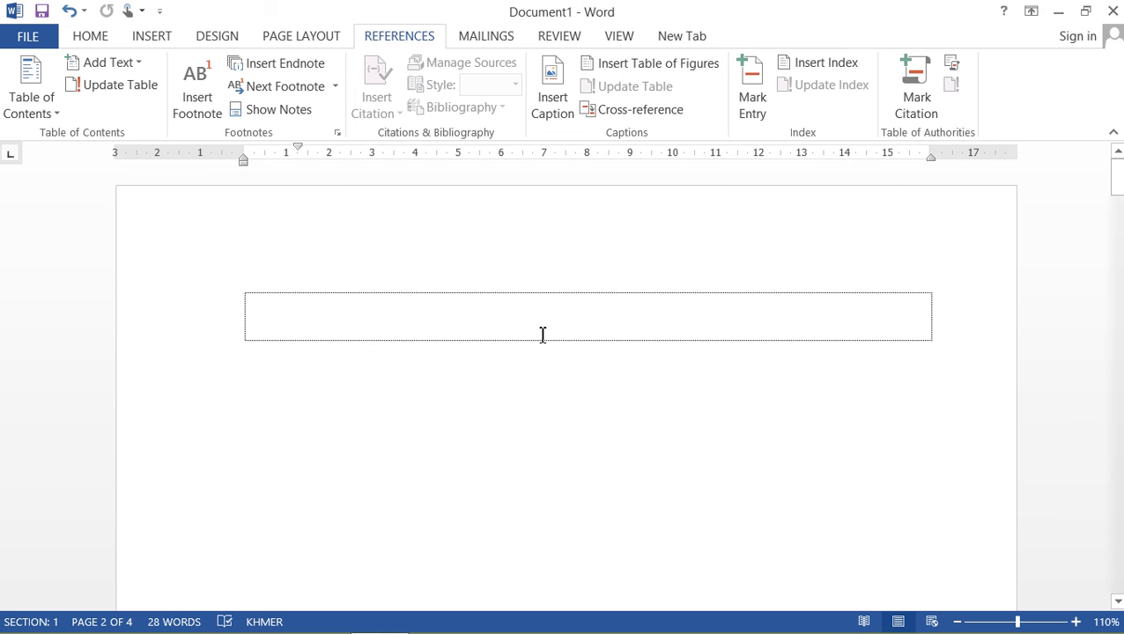
{"action": "scroll", "coordinate": [543, 335], "scroll_direction": "down", "scroll_amount": 1}
{"action": "scroll", "coordinate": [542, 335], "scroll_direction": "down", "scroll_amount": 3}
{"action": "scroll", "coordinate": [541, 335], "scroll_direction": "down", "scroll_amount": 2}
{"action": "scroll", "coordinate": [540, 335], "scroll_direction": "down", "scroll_amount": 2}
{"action": "scroll", "coordinate": [541, 335], "scroll_direction": "down", "scroll_amount": 2}
{"action": "scroll", "coordinate": [542, 334], "scroll_direction": "down", "scroll_amount": 3}
{"action": "scroll", "coordinate": [546, 339], "scroll_direction": "down", "scroll_amount": 1}
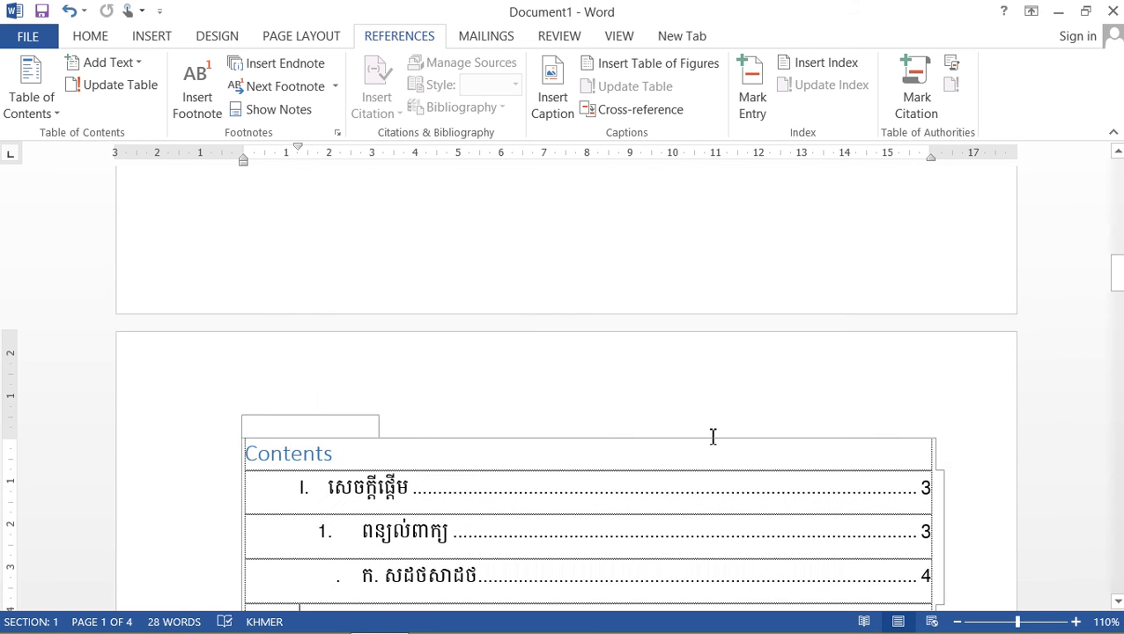
- Zoom the document out to 90% and look over the first pages
{"action": "left_click", "coordinate": [959, 623]}
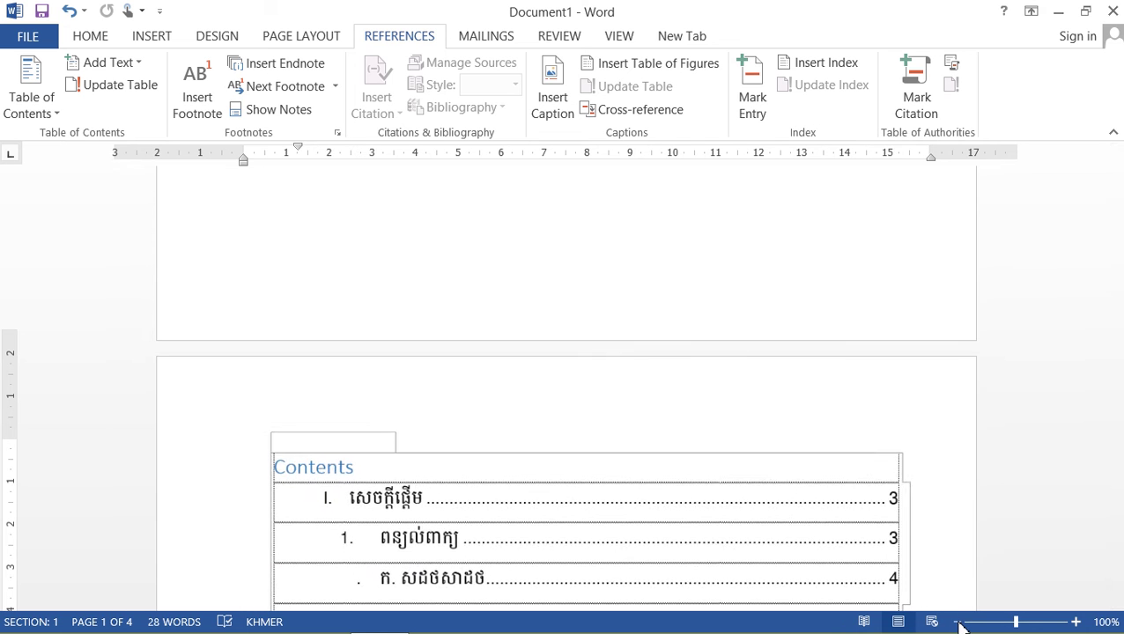
{"action": "left_click", "coordinate": [958, 623]}
{"action": "scroll", "coordinate": [743, 496], "scroll_direction": "up", "scroll_amount": 3}
{"action": "scroll", "coordinate": [743, 494], "scroll_direction": "down", "scroll_amount": 2}
{"action": "scroll", "coordinate": [745, 495], "scroll_direction": "down", "scroll_amount": 3}
{"action": "scroll", "coordinate": [745, 493], "scroll_direction": "up", "scroll_amount": 5}
{"action": "scroll", "coordinate": [746, 492], "scroll_direction": "up", "scroll_amount": 4}
{"action": "scroll", "coordinate": [747, 492], "scroll_direction": "up", "scroll_amount": 4}
{"action": "scroll", "coordinate": [746, 492], "scroll_direction": "up", "scroll_amount": 2}
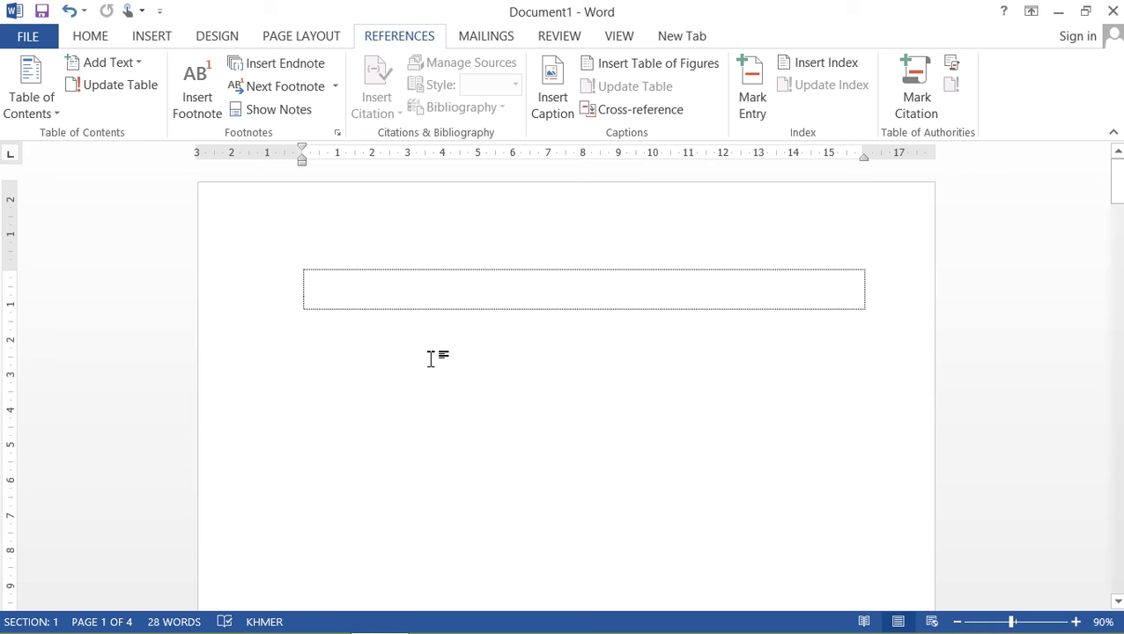
- Insert a page break with Ctrl+Enter so the document grows to six pages, then check the blank pages
{"action": "key", "text": "ctrl+Return"}
{"action": "key", "text": "ctrl+Return"}
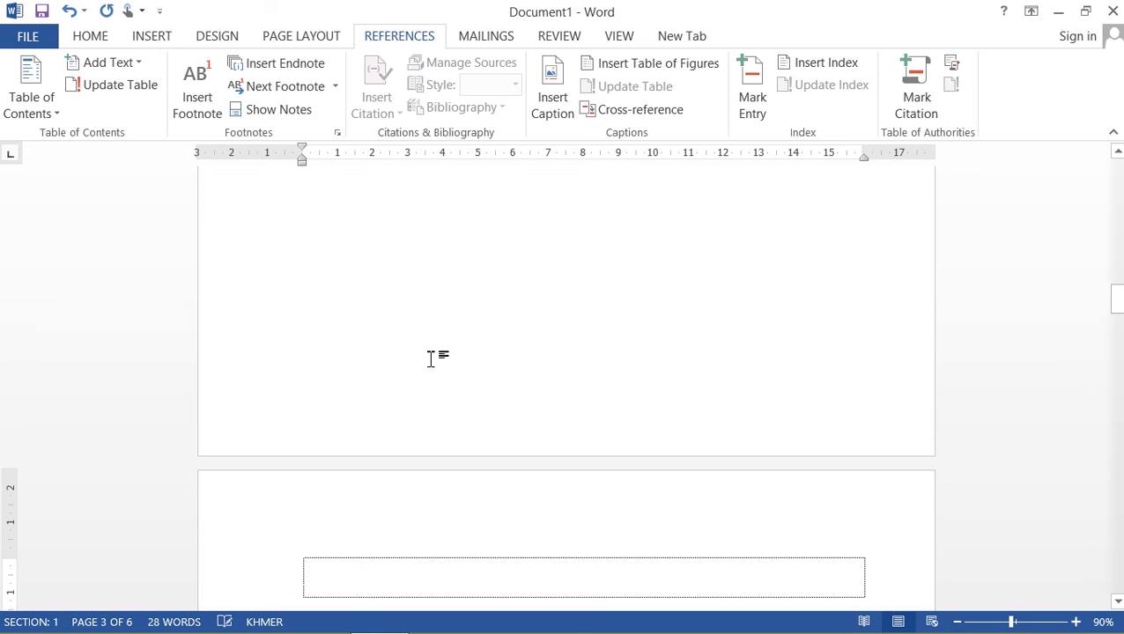
{"action": "scroll", "coordinate": [426, 345], "scroll_direction": "up", "scroll_amount": 3}
{"action": "scroll", "coordinate": [426, 345], "scroll_direction": "down", "scroll_amount": 6}
{"action": "scroll", "coordinate": [427, 345], "scroll_direction": "down", "scroll_amount": 3}
{"action": "scroll", "coordinate": [428, 346], "scroll_direction": "down", "scroll_amount": 3}
{"action": "scroll", "coordinate": [427, 346], "scroll_direction": "down", "scroll_amount": 2}
{"action": "scroll", "coordinate": [427, 345], "scroll_direction": "down", "scroll_amount": 3}
{"action": "scroll", "coordinate": [427, 345], "scroll_direction": "up", "scroll_amount": 5}
{"action": "scroll", "coordinate": [474, 332], "scroll_direction": "up", "scroll_amount": 5}
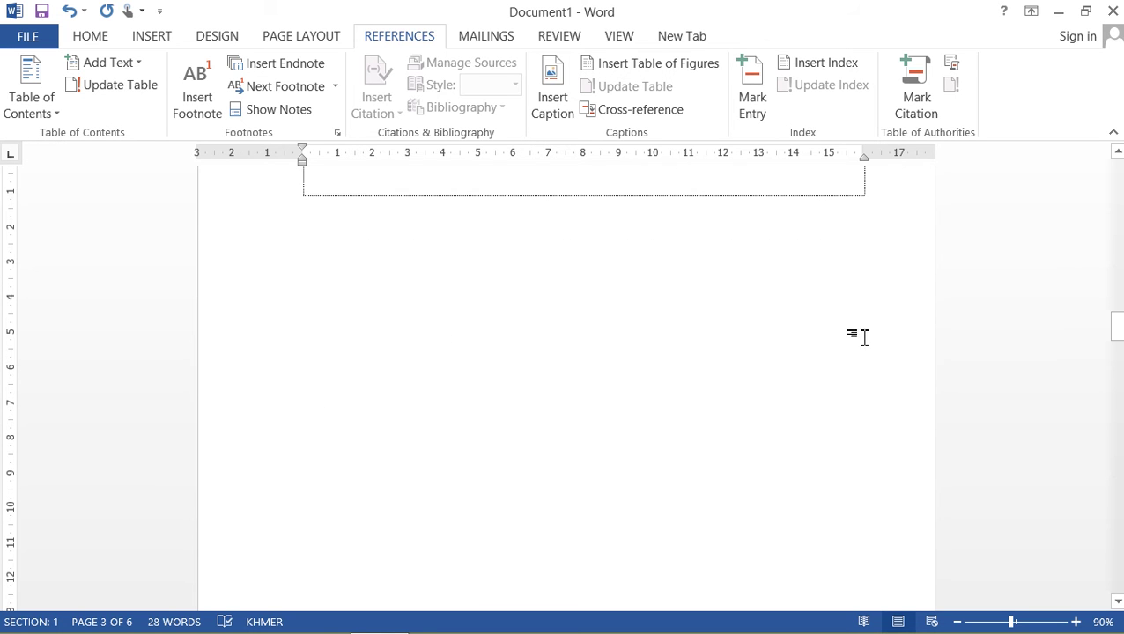
{"action": "left_click_drag", "start_coordinate": [1119, 333], "coordinate": [1117, 173]}
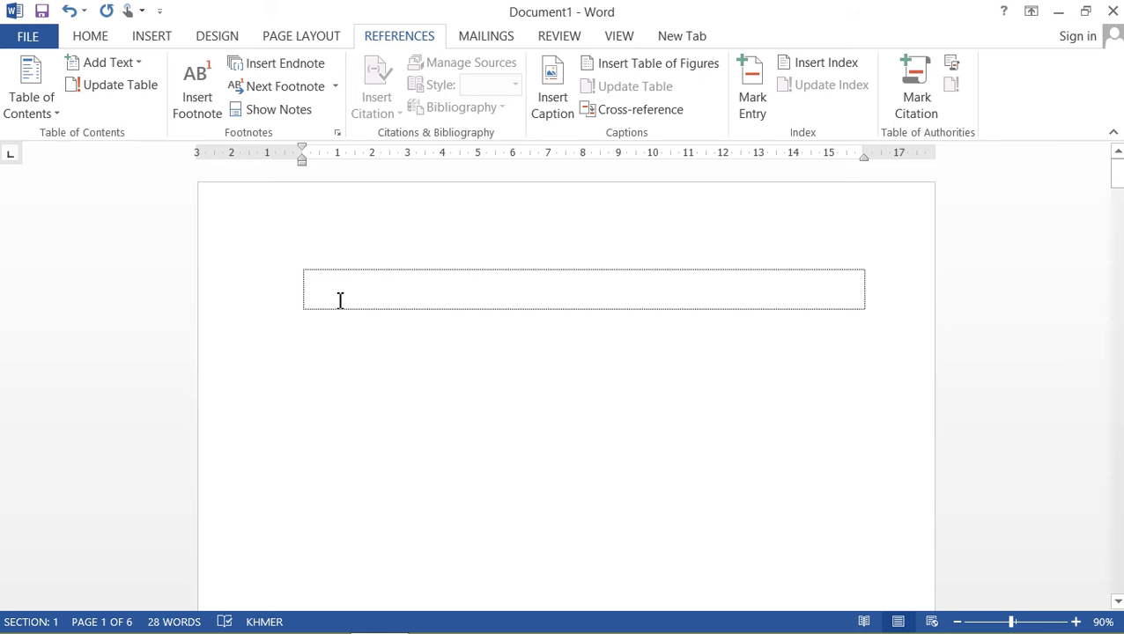
{"action": "scroll", "coordinate": [348, 299], "scroll_direction": "down", "scroll_amount": 4}
{"action": "scroll", "coordinate": [409, 424], "scroll_direction": "down", "scroll_amount": 6}
{"action": "scroll", "coordinate": [337, 351], "scroll_direction": "down", "scroll_amount": 4}
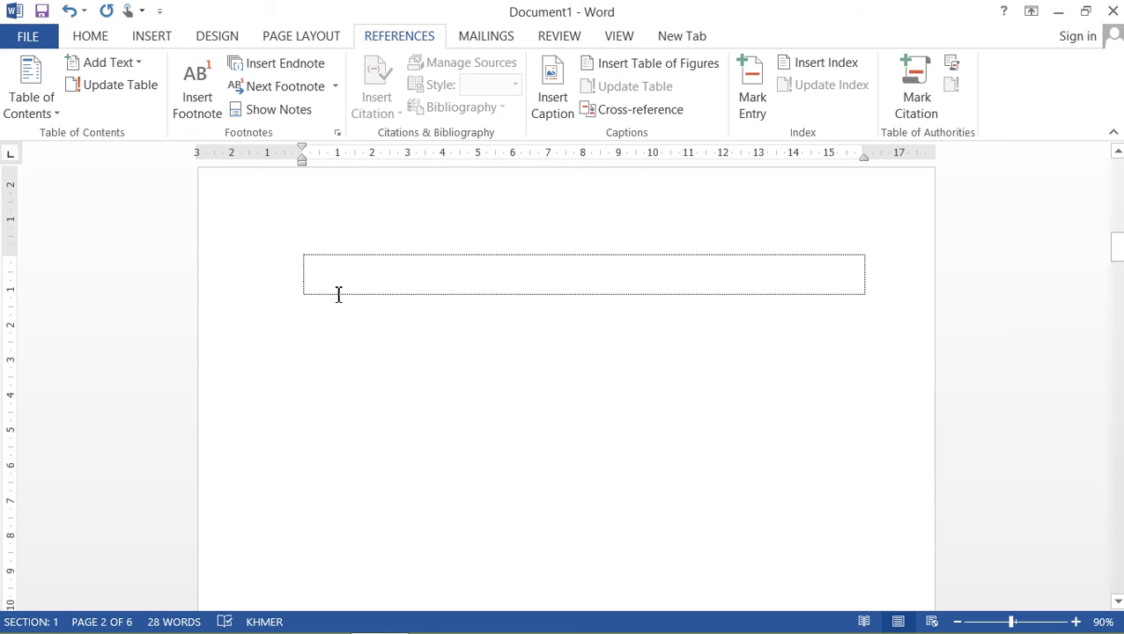
{"action": "scroll", "coordinate": [370, 325], "scroll_direction": "down", "scroll_amount": 5}
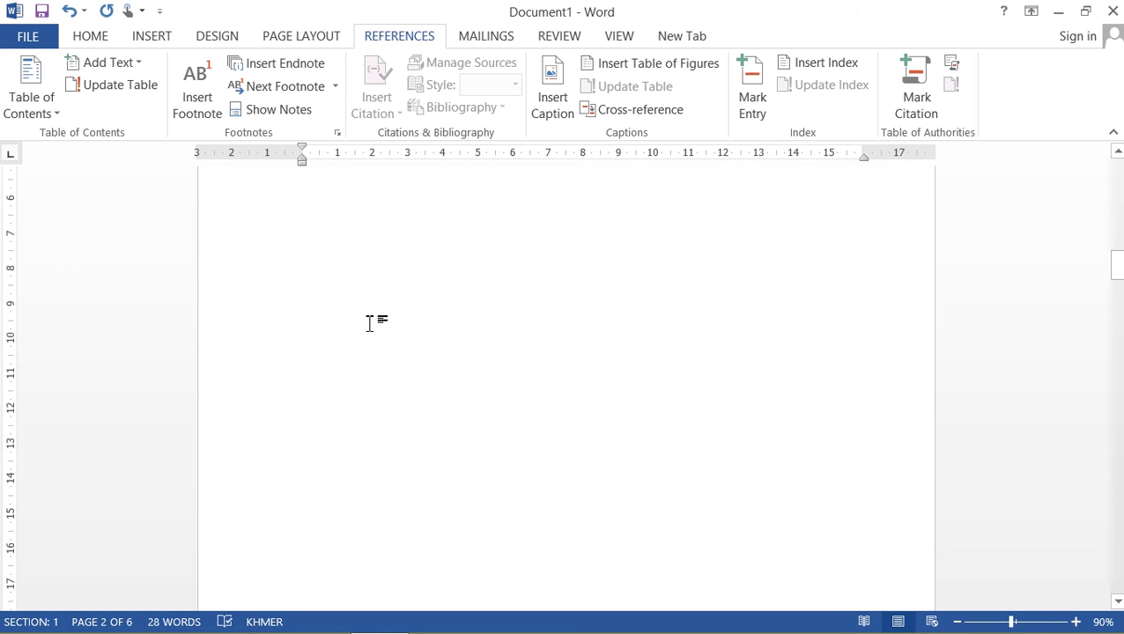
{"action": "scroll", "coordinate": [370, 323], "scroll_direction": "up", "scroll_amount": 8}
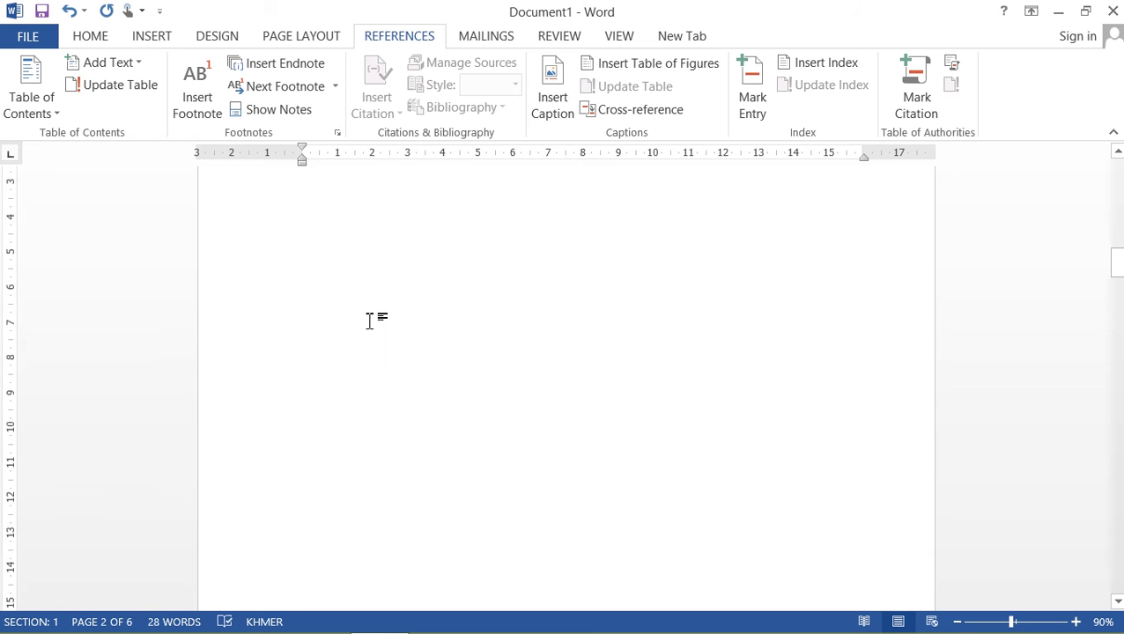
{"action": "scroll", "coordinate": [371, 321], "scroll_direction": "up", "scroll_amount": 5}
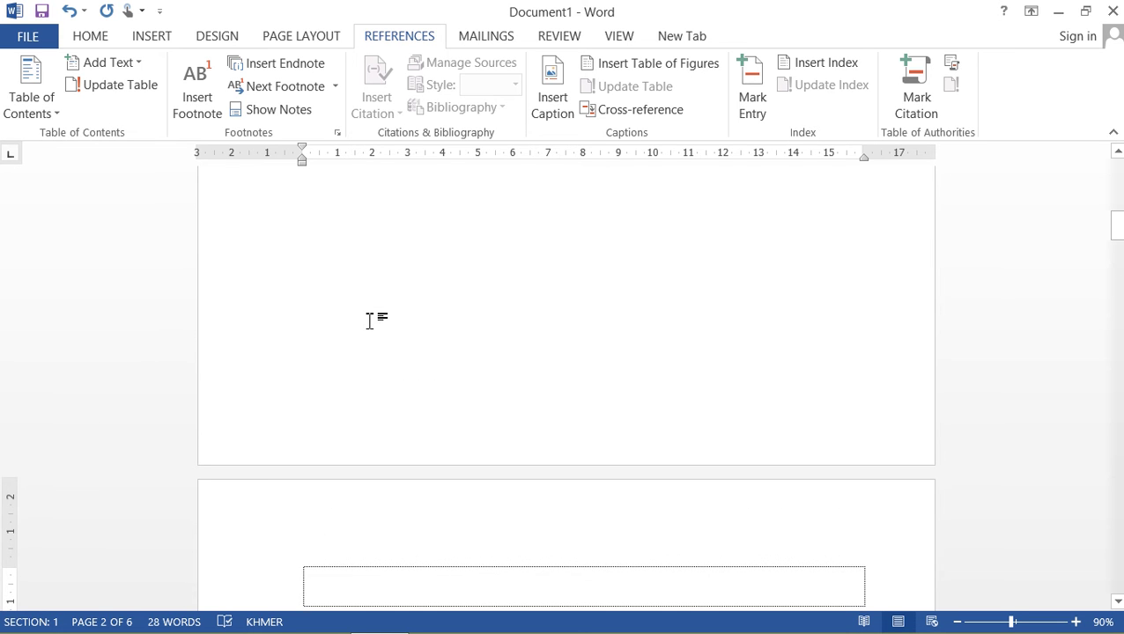
{"action": "scroll", "coordinate": [370, 322], "scroll_direction": "up", "scroll_amount": 4}
{"action": "scroll", "coordinate": [370, 322], "scroll_direction": "down", "scroll_amount": 3}
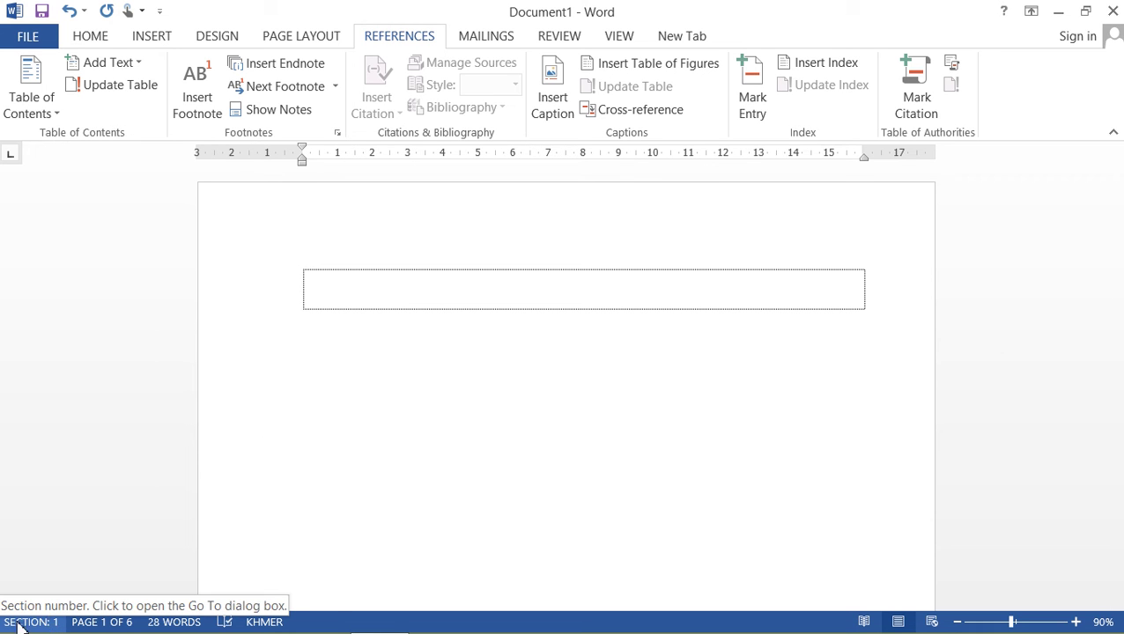
- Turn off the Section indicator in the status bar
{"action": "right_click", "coordinate": [71, 624]}
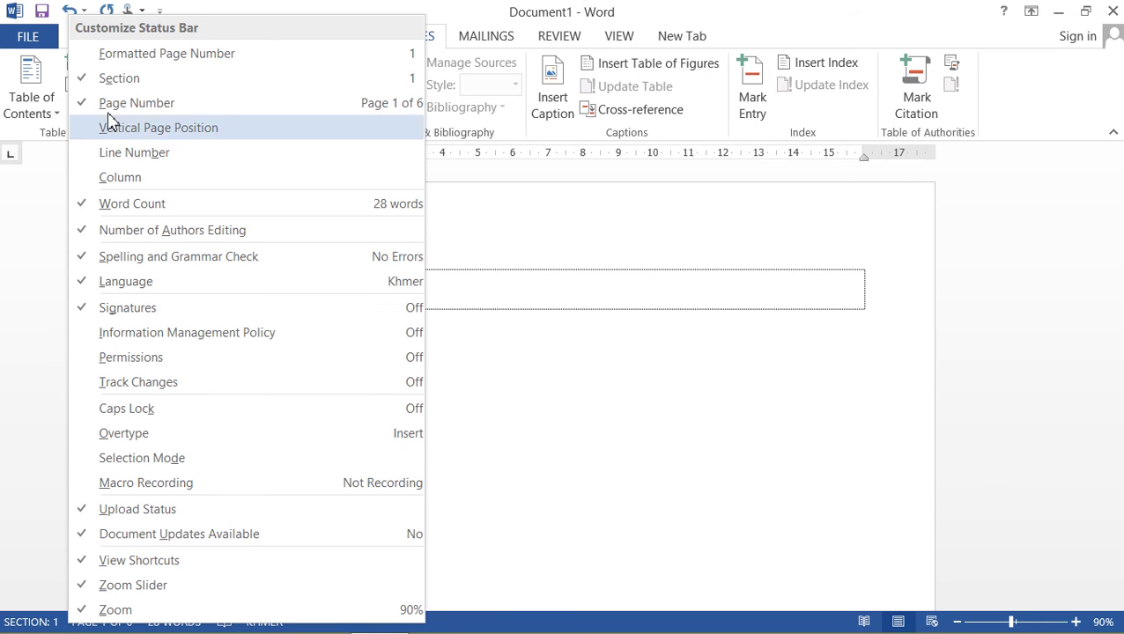
{"action": "left_click", "coordinate": [90, 84]}
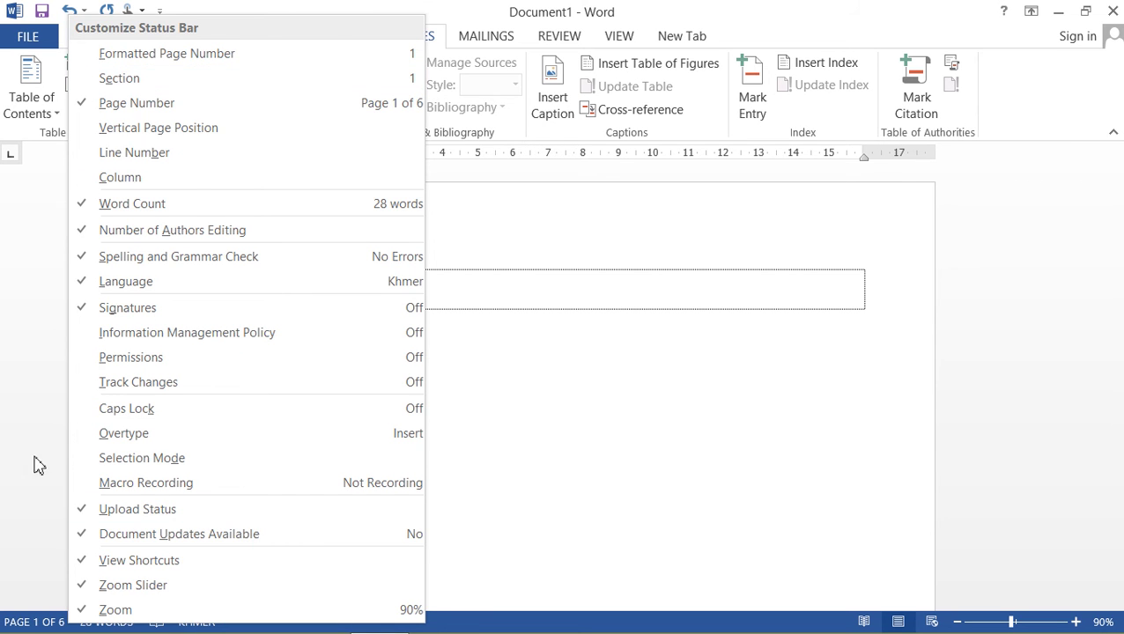
{"action": "left_click", "coordinate": [37, 459]}
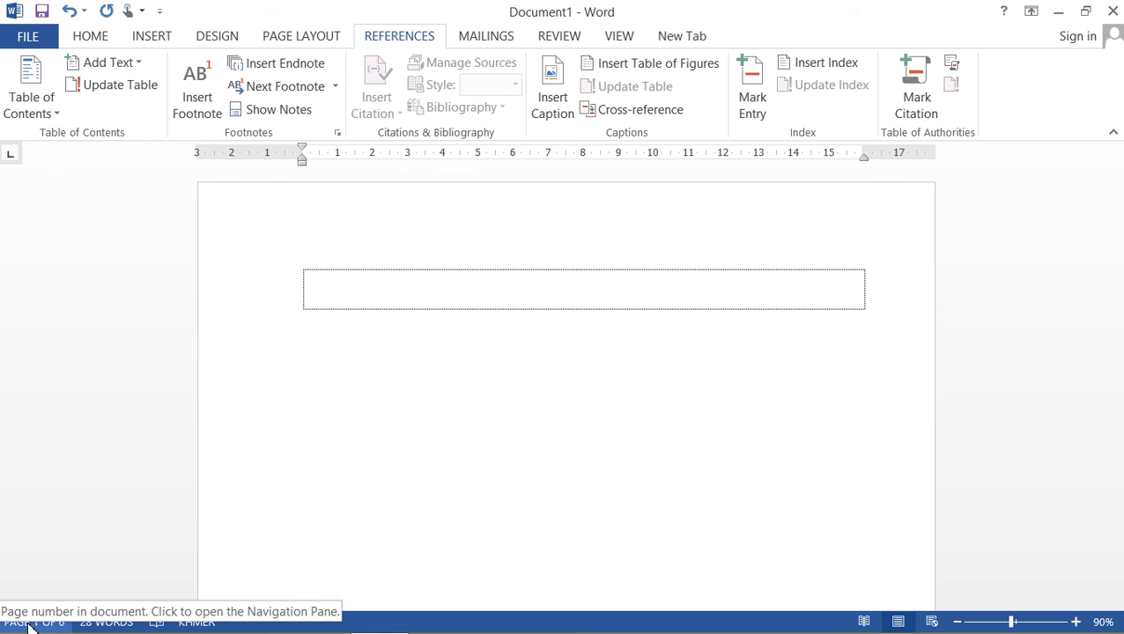
- Turn the Section indicator back on in the status bar
{"action": "right_click", "coordinate": [86, 626]}
{"action": "left_click", "coordinate": [129, 79]}
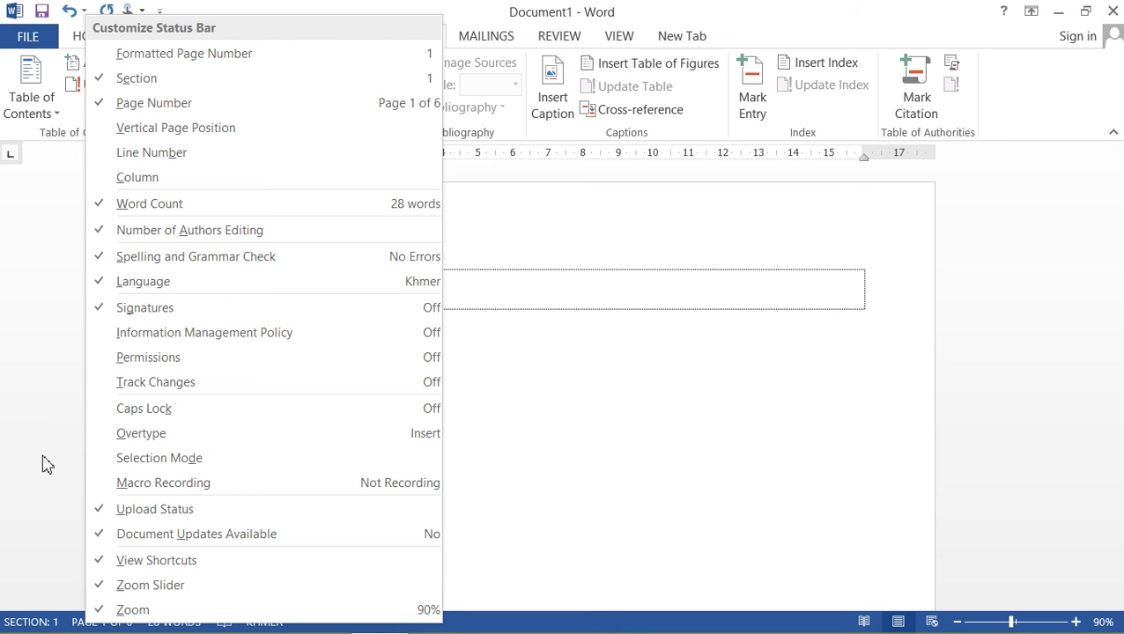
{"action": "left_click", "coordinate": [41, 456]}
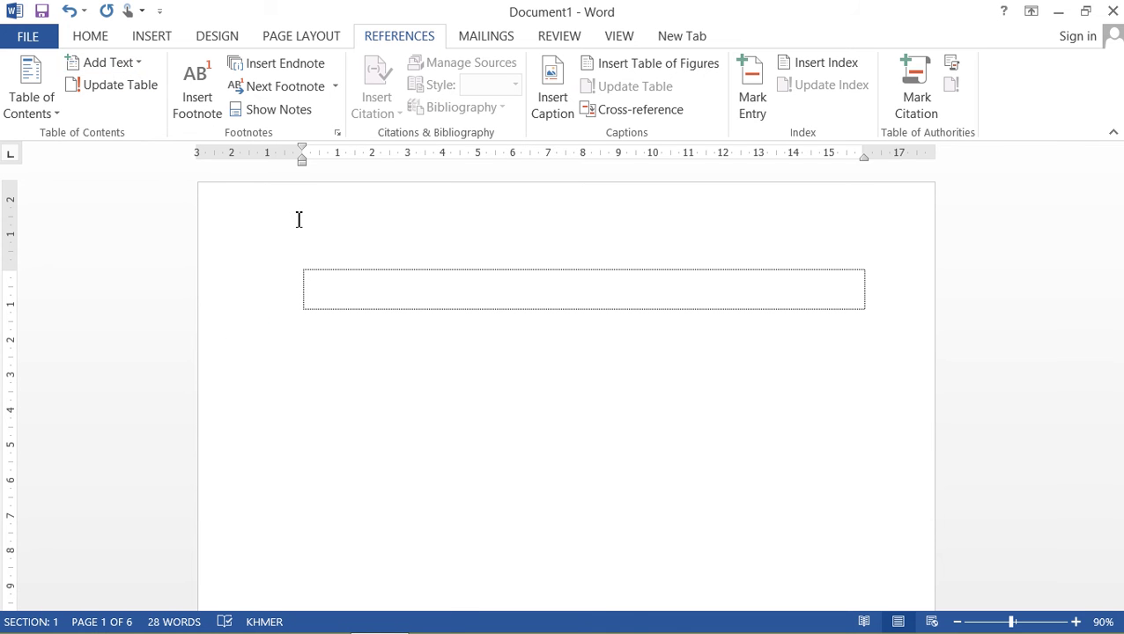
- Scroll down past page 1 to the top of page 2 with its empty text box
{"action": "scroll", "coordinate": [328, 258], "scroll_direction": "down", "scroll_amount": 1}
{"action": "scroll", "coordinate": [335, 246], "scroll_direction": "down", "scroll_amount": 5}
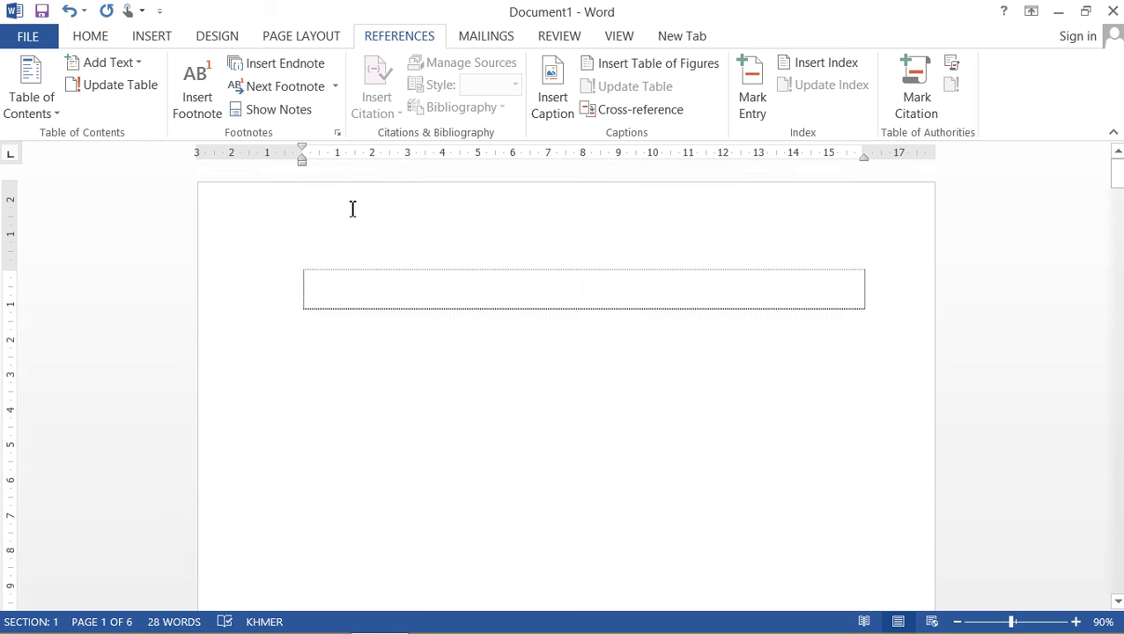
{"action": "scroll", "coordinate": [351, 216], "scroll_direction": "down", "scroll_amount": 2}
{"action": "scroll", "coordinate": [351, 216], "scroll_direction": "down", "scroll_amount": 2}
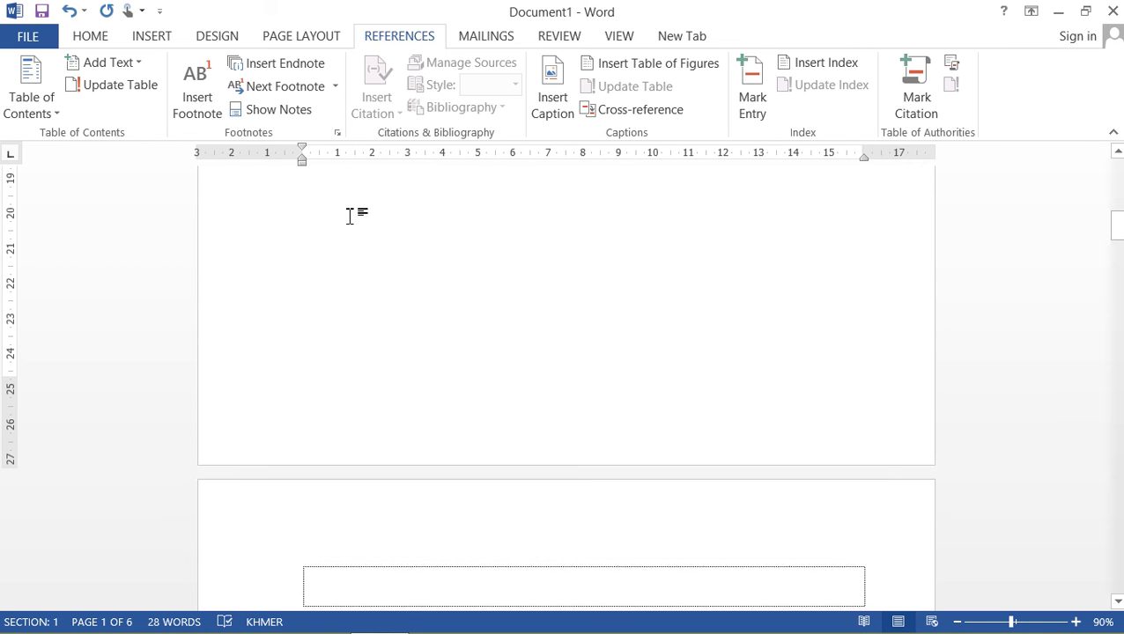
{"action": "scroll", "coordinate": [350, 216], "scroll_direction": "down", "scroll_amount": 3}
{"action": "scroll", "coordinate": [344, 198], "scroll_direction": "down", "scroll_amount": 3}
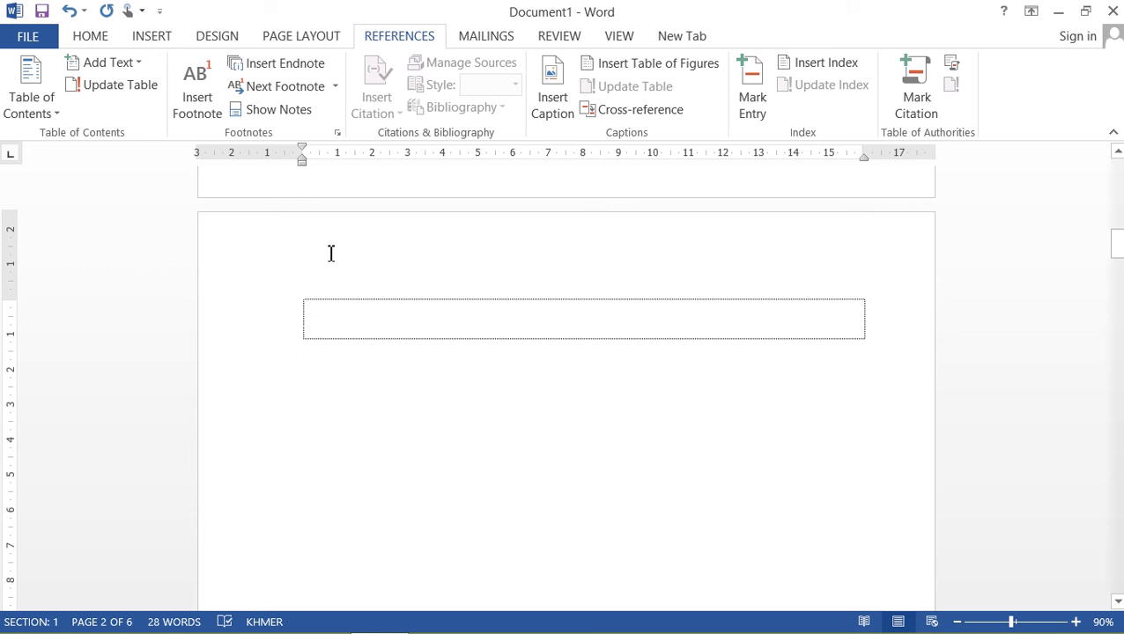
{"action": "scroll", "coordinate": [392, 215], "scroll_direction": "up", "scroll_amount": 1}
{"action": "scroll", "coordinate": [392, 216], "scroll_direction": "up", "scroll_amount": 5}
{"action": "scroll", "coordinate": [361, 191], "scroll_direction": "down", "scroll_amount": 5}
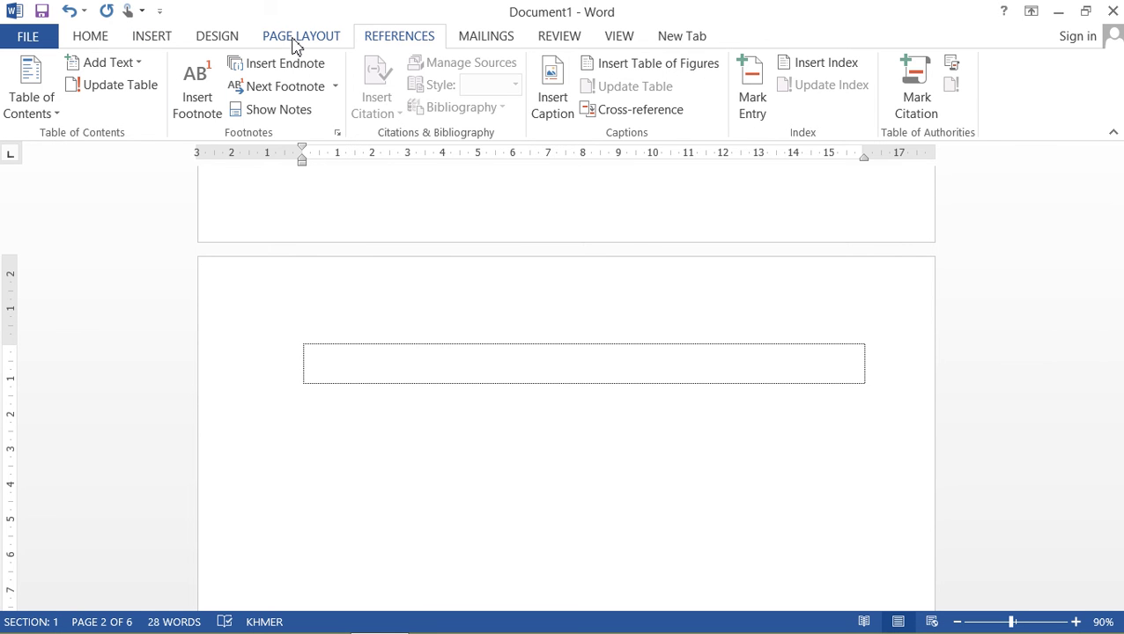
- Insert a Next Page section break from the Page Layout Breaks menu
{"action": "left_click", "coordinate": [297, 40]}
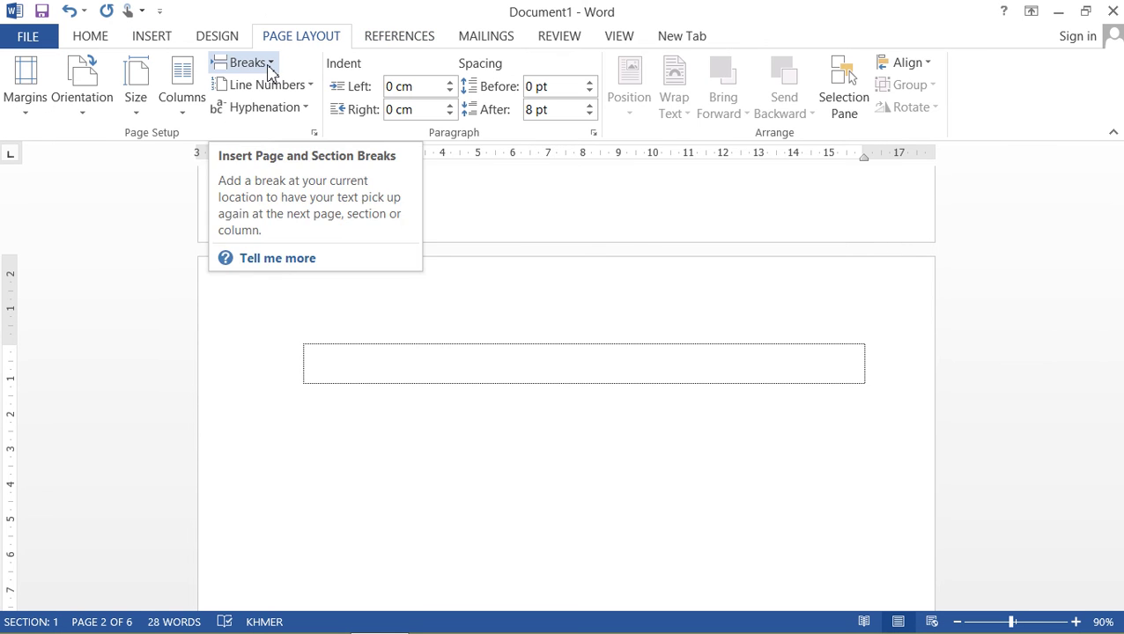
{"action": "left_click", "coordinate": [269, 63]}
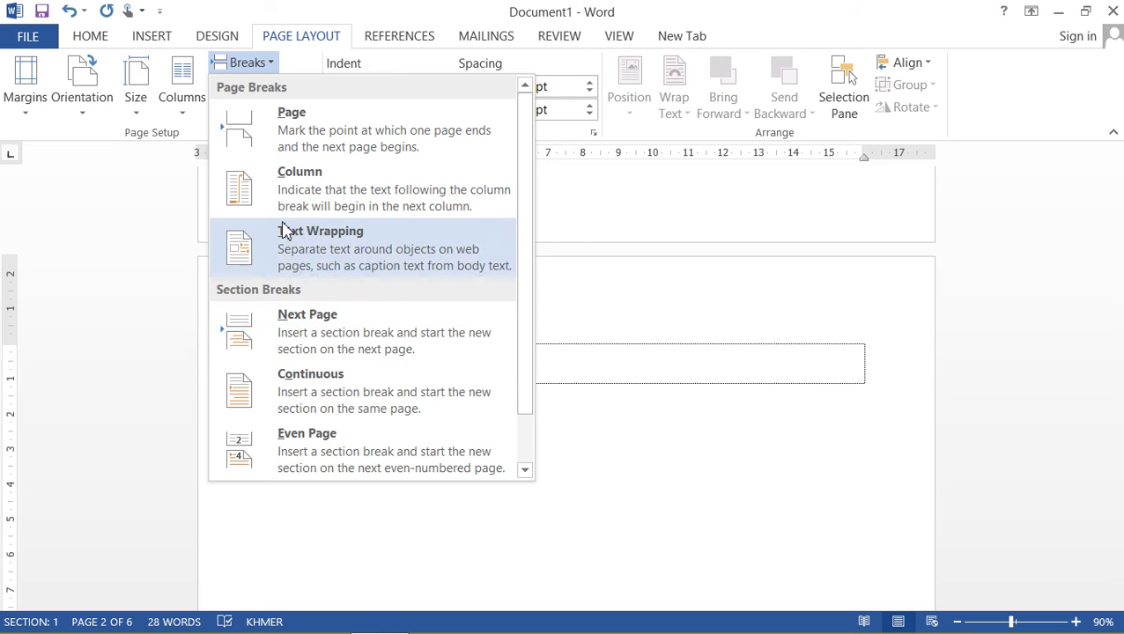
{"action": "left_click", "coordinate": [268, 331]}
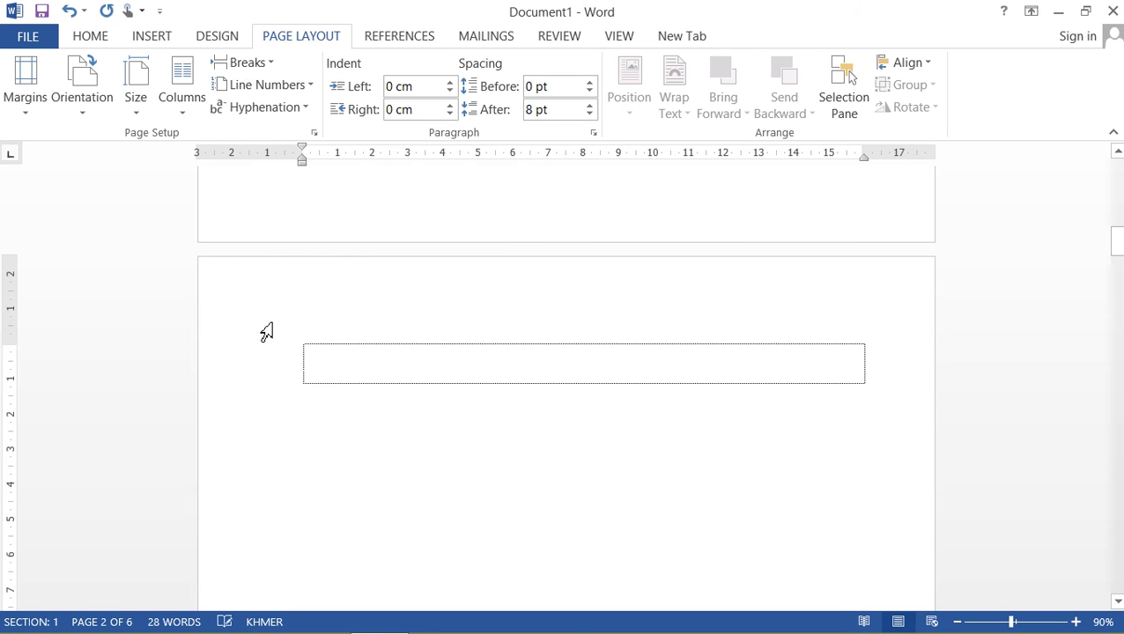
{"action": "scroll", "coordinate": [334, 358], "scroll_direction": "down", "scroll_amount": 1}
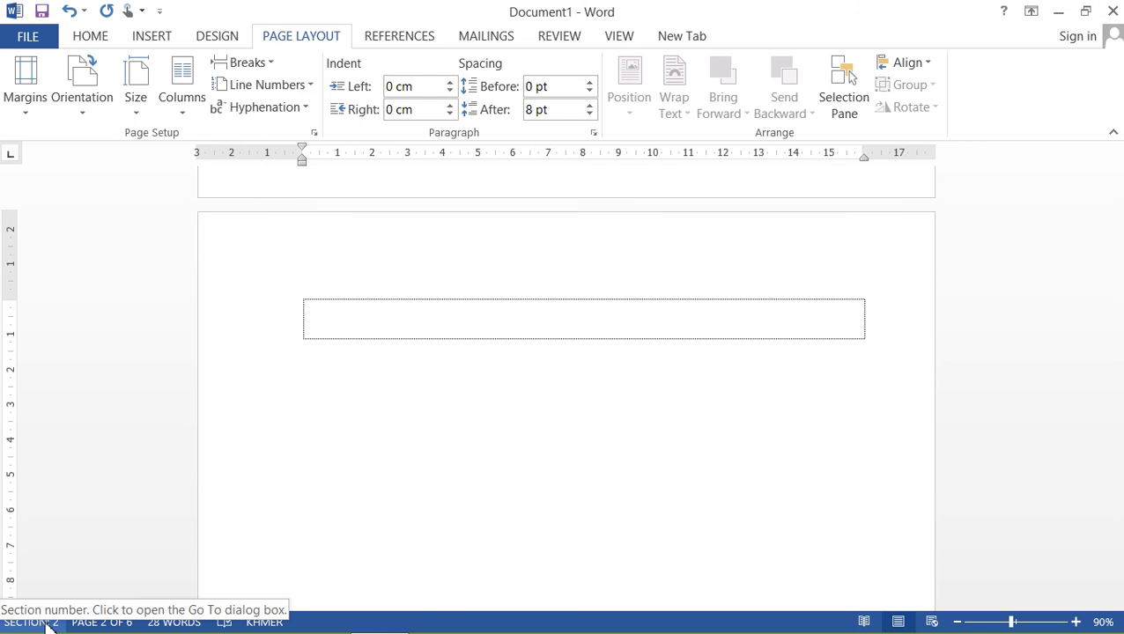
{"action": "scroll", "coordinate": [441, 382], "scroll_direction": "up", "scroll_amount": 1}
{"action": "scroll", "coordinate": [434, 306], "scroll_direction": "up", "scroll_amount": 6}
{"action": "scroll", "coordinate": [421, 332], "scroll_direction": "up", "scroll_amount": 3}
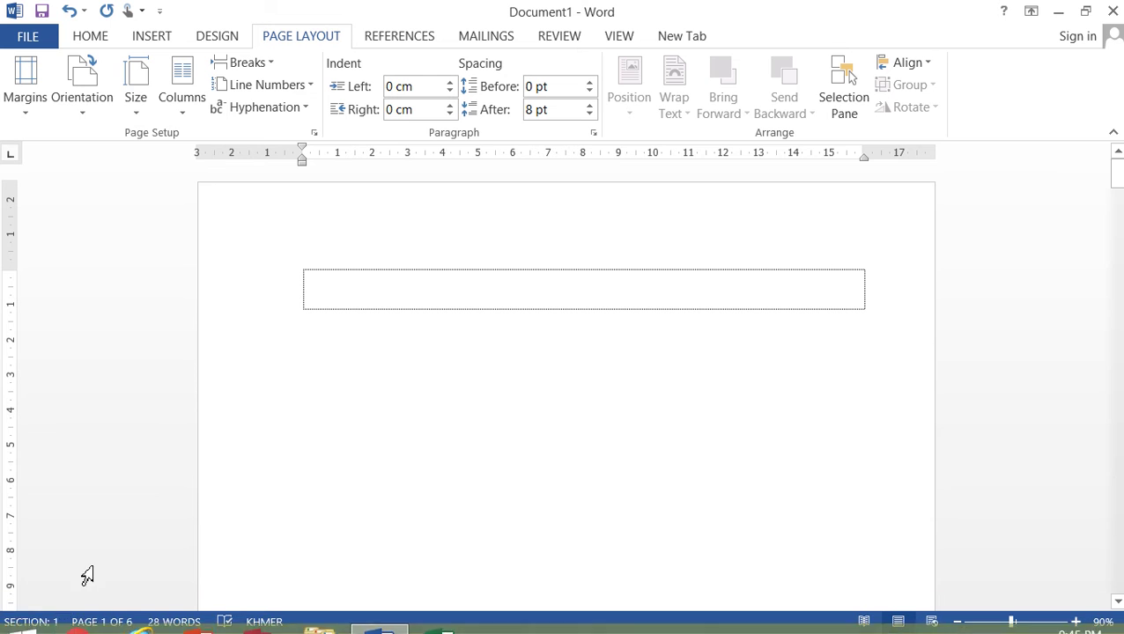
{"action": "scroll", "coordinate": [366, 449], "scroll_direction": "down", "scroll_amount": 7}
{"action": "scroll", "coordinate": [368, 432], "scroll_direction": "down", "scroll_amount": 7}
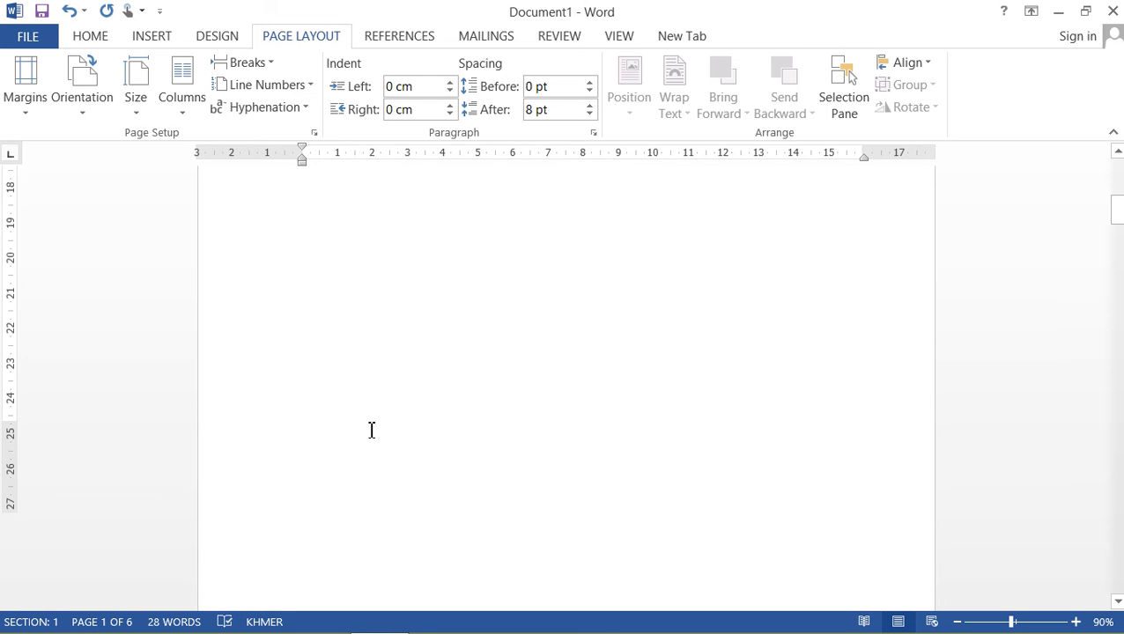
{"action": "scroll", "coordinate": [361, 438], "scroll_direction": "down", "scroll_amount": 7}
{"action": "scroll", "coordinate": [409, 474], "scroll_direction": "down", "scroll_amount": 10}
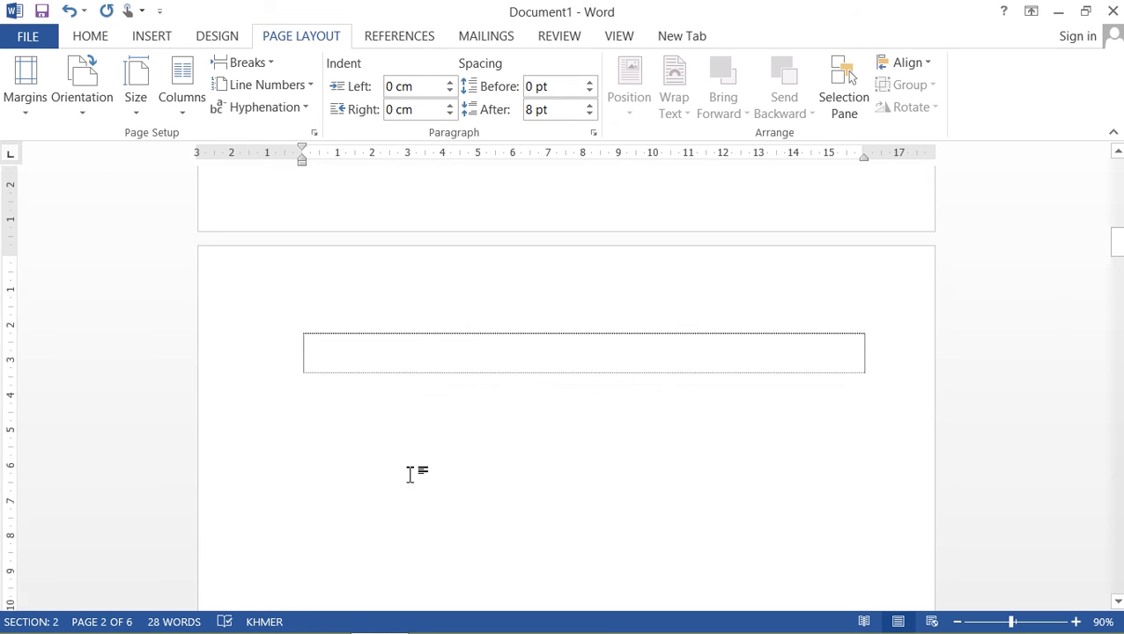
{"action": "scroll", "coordinate": [411, 454], "scroll_direction": "down", "scroll_amount": 5}
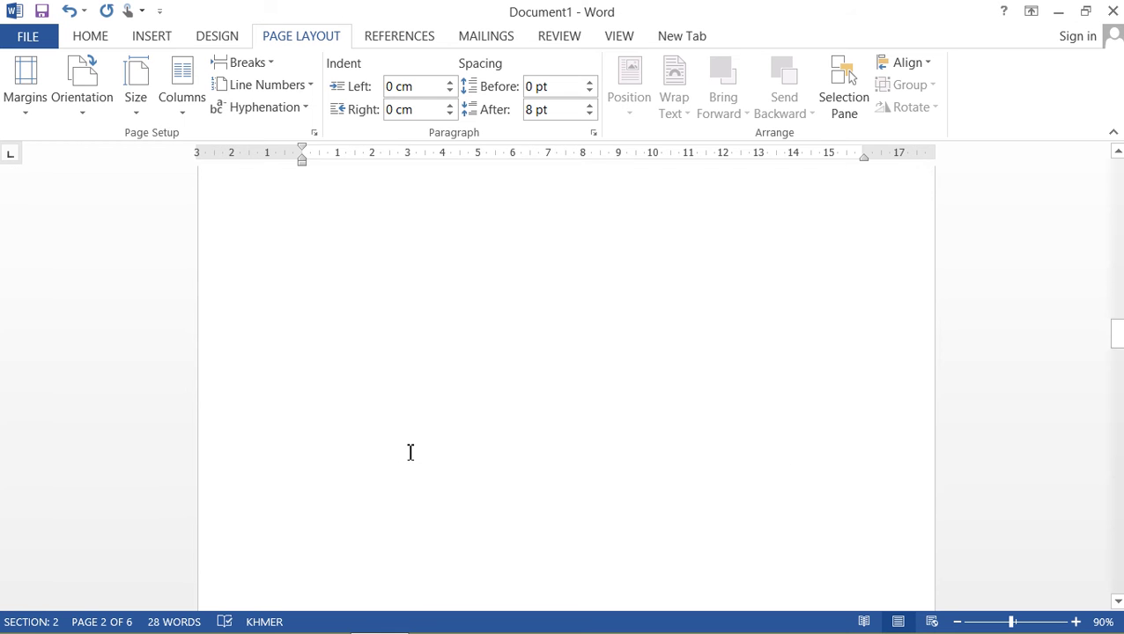
{"action": "scroll", "coordinate": [410, 450], "scroll_direction": "down", "scroll_amount": 3}
{"action": "scroll", "coordinate": [408, 450], "scroll_direction": "down", "scroll_amount": 4}
{"action": "scroll", "coordinate": [409, 451], "scroll_direction": "up", "scroll_amount": 1}
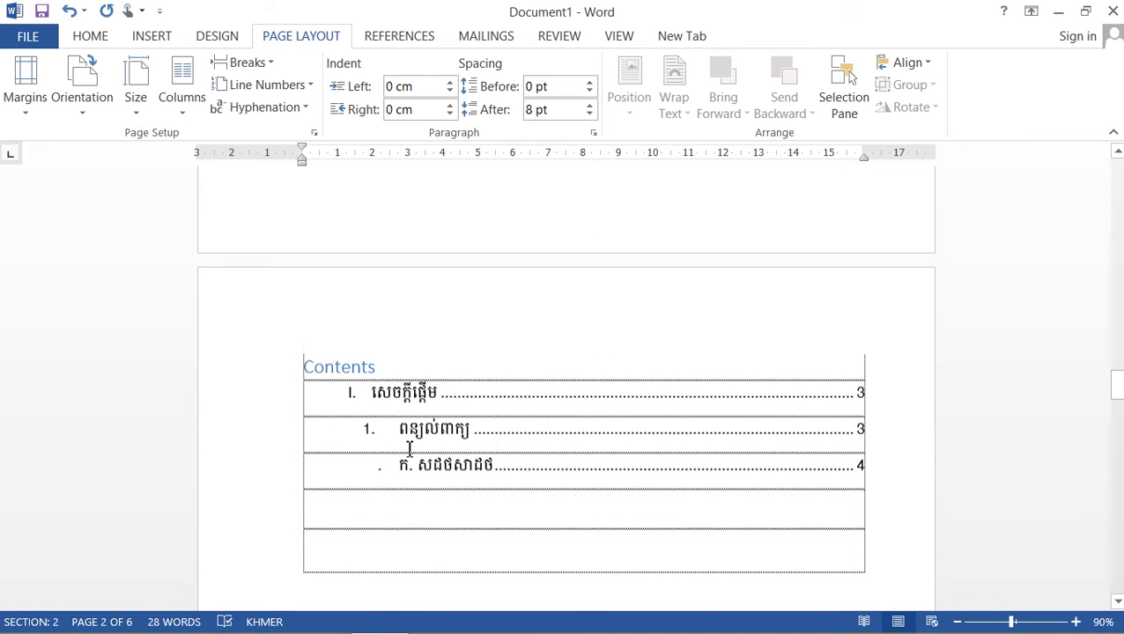
{"action": "scroll", "coordinate": [423, 361], "scroll_direction": "down", "scroll_amount": 2}
- Place the insertion point at the start of the first body heading
{"action": "left_click", "coordinate": [423, 368]}
{"action": "scroll", "coordinate": [423, 368], "scroll_direction": "down", "scroll_amount": 3}
{"action": "scroll", "coordinate": [421, 369], "scroll_direction": "down", "scroll_amount": 3}
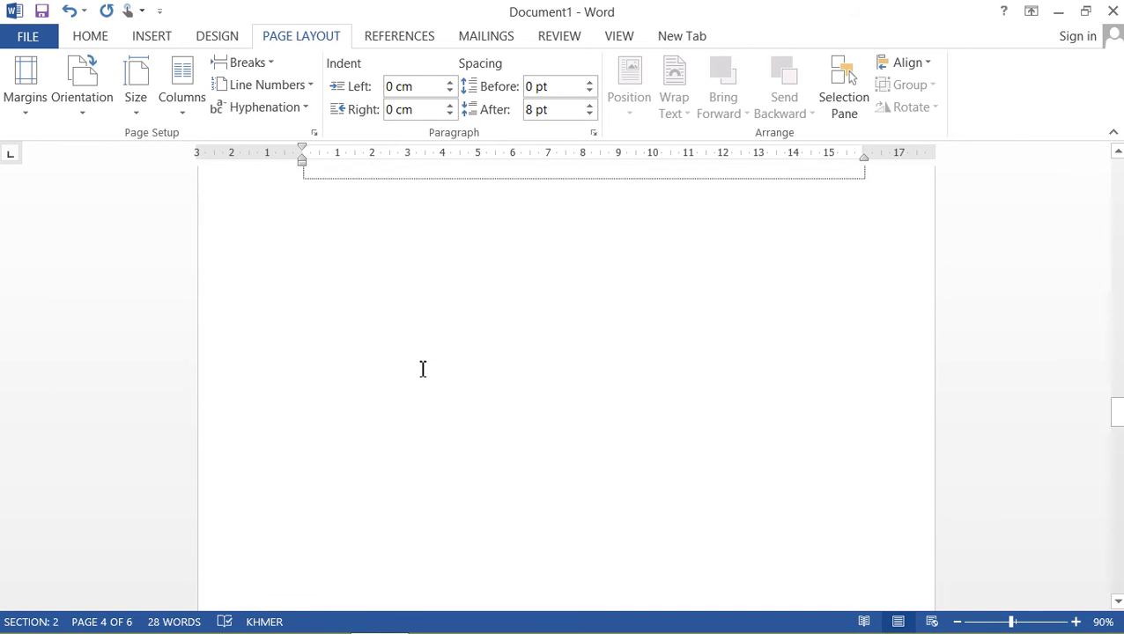
{"action": "scroll", "coordinate": [424, 369], "scroll_direction": "down", "scroll_amount": 2}
{"action": "scroll", "coordinate": [426, 366], "scroll_direction": "down", "scroll_amount": 3}
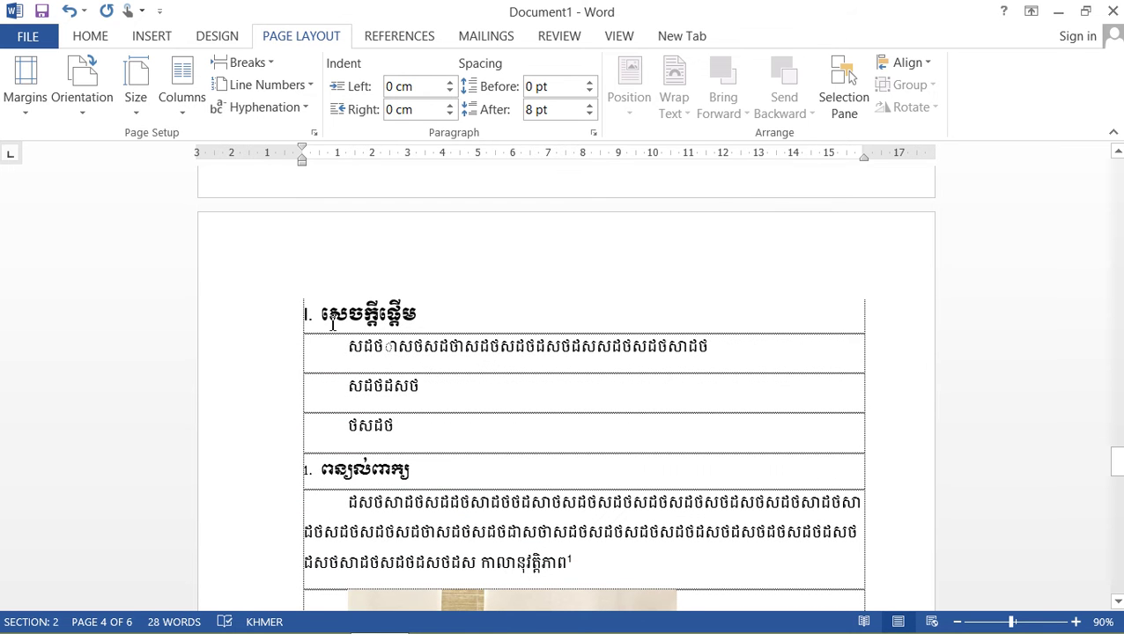
{"action": "left_click", "coordinate": [308, 314]}
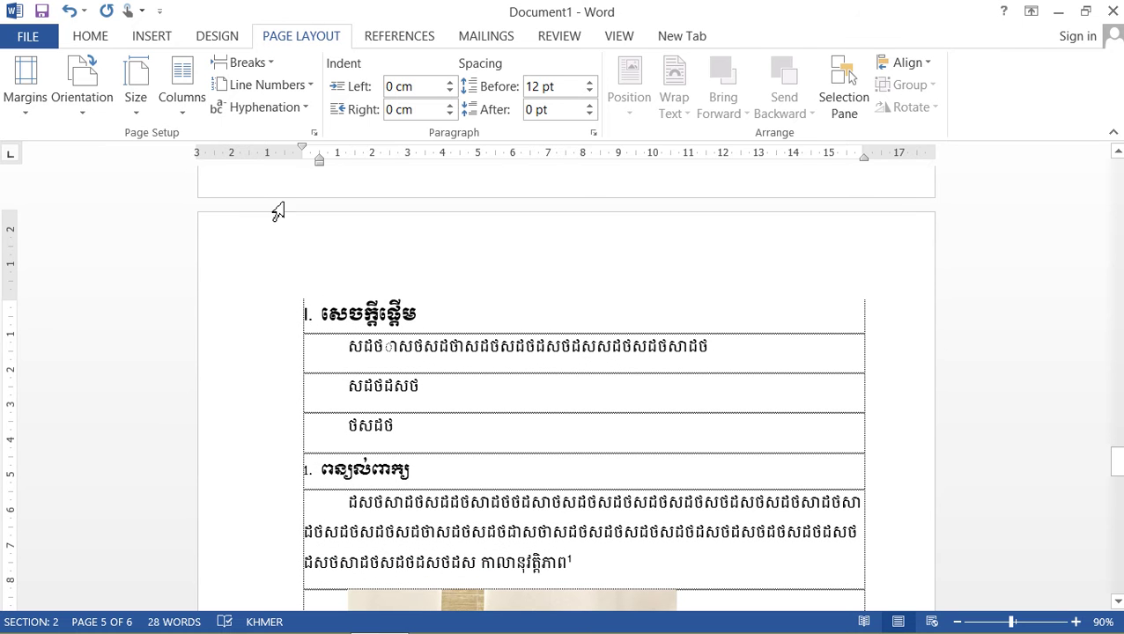
- Insert a Next Page section break before the first body heading
{"action": "left_click", "coordinate": [266, 64]}
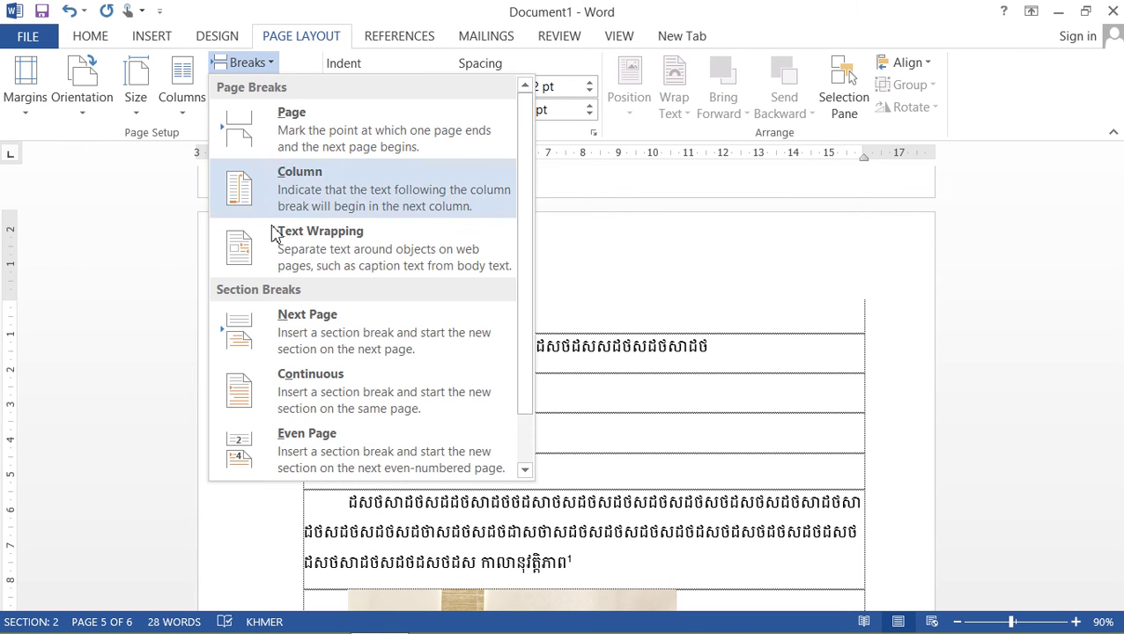
{"action": "left_click", "coordinate": [258, 338]}
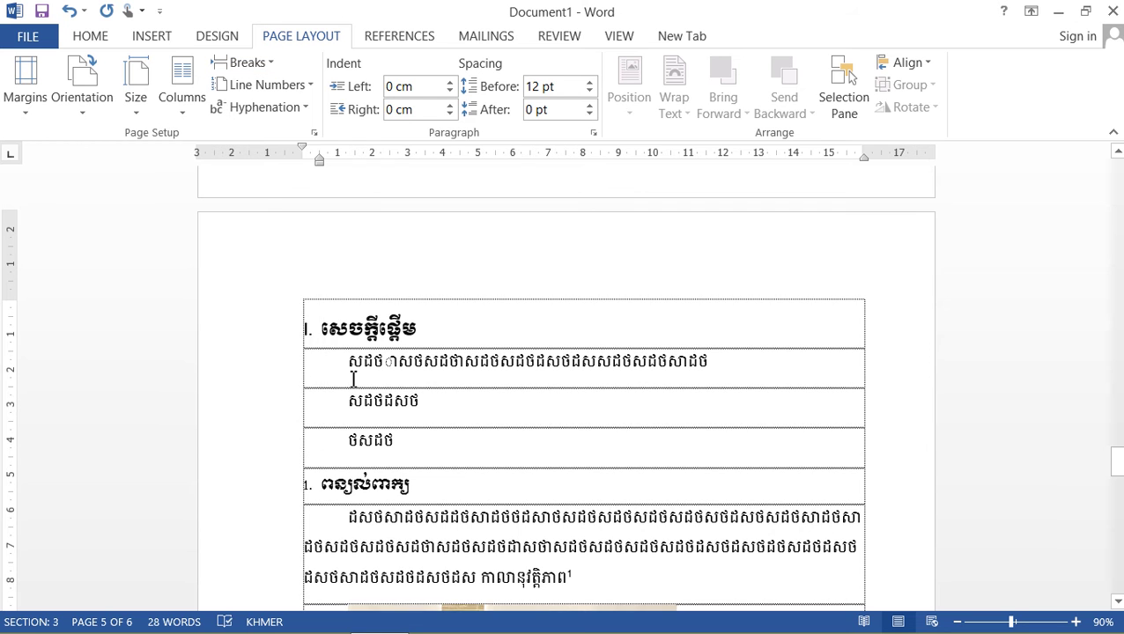
{"action": "scroll", "coordinate": [353, 379], "scroll_direction": "up", "scroll_amount": 10}
{"action": "scroll", "coordinate": [387, 307], "scroll_direction": "up", "scroll_amount": 3}
{"action": "left_click", "coordinate": [343, 311]}
{"action": "scroll", "coordinate": [352, 348], "scroll_direction": "down", "scroll_amount": 1}
{"action": "scroll", "coordinate": [357, 348], "scroll_direction": "down", "scroll_amount": 5}
{"action": "left_click", "coordinate": [350, 379]}
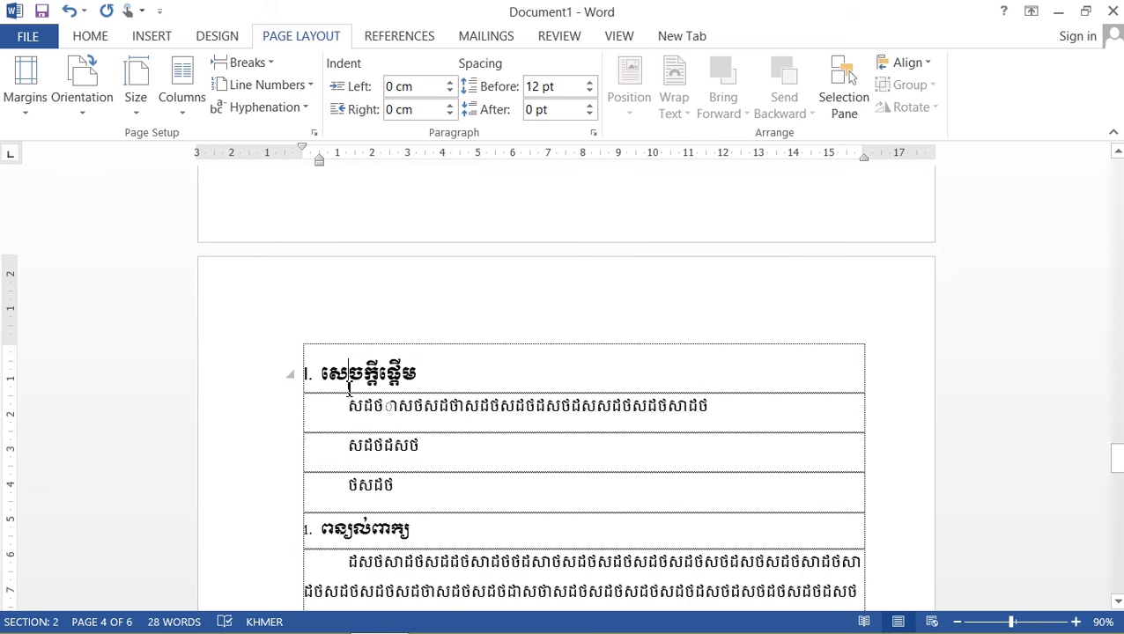
- Return to page 2 and place the insertion point inside the empty text box
{"action": "scroll", "coordinate": [350, 387], "scroll_direction": "up", "scroll_amount": 10}
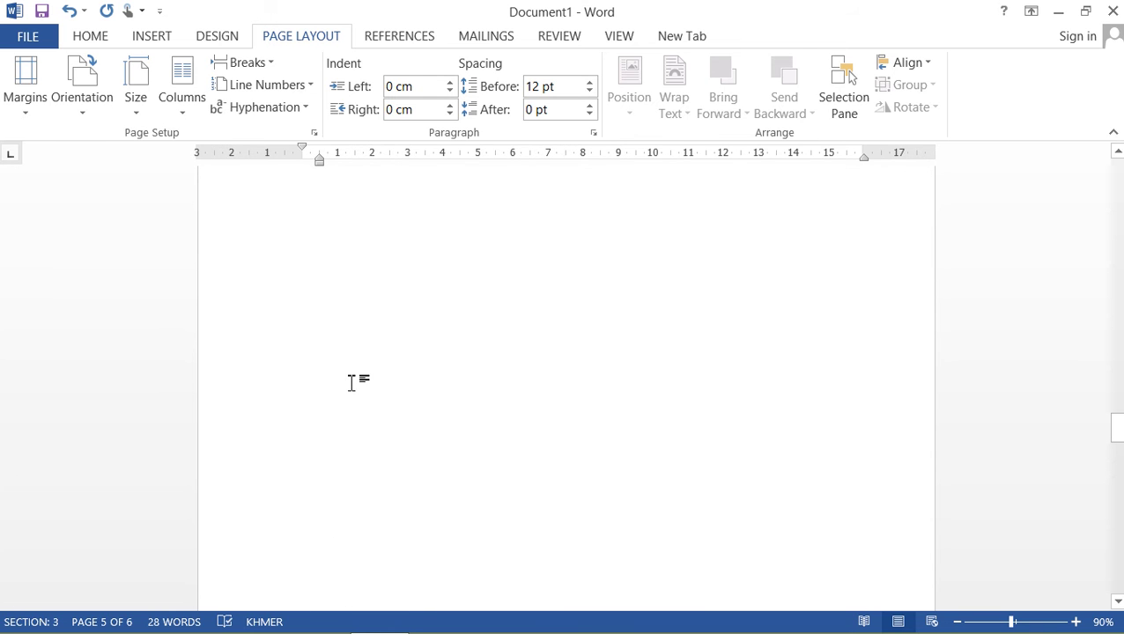
{"action": "scroll", "coordinate": [358, 370], "scroll_direction": "up", "scroll_amount": 5}
{"action": "scroll", "coordinate": [370, 352], "scroll_direction": "up", "scroll_amount": 5}
{"action": "scroll", "coordinate": [401, 303], "scroll_direction": "up", "scroll_amount": 5}
{"action": "scroll", "coordinate": [416, 276], "scroll_direction": "up", "scroll_amount": 3}
{"action": "scroll", "coordinate": [418, 274], "scroll_direction": "up", "scroll_amount": 3}
{"action": "scroll", "coordinate": [420, 273], "scroll_direction": "up", "scroll_amount": 3}
{"action": "scroll", "coordinate": [421, 271], "scroll_direction": "up", "scroll_amount": 3}
{"action": "scroll", "coordinate": [421, 272], "scroll_direction": "down", "scroll_amount": 5}
{"action": "scroll", "coordinate": [423, 276], "scroll_direction": "up", "scroll_amount": 3}
{"action": "scroll", "coordinate": [424, 278], "scroll_direction": "up", "scroll_amount": 2}
{"action": "left_click", "coordinate": [362, 290]}
{"action": "scroll", "coordinate": [396, 363], "scroll_direction": "down", "scroll_amount": 1}
{"action": "scroll", "coordinate": [397, 369], "scroll_direction": "down", "scroll_amount": 4}
{"action": "scroll", "coordinate": [417, 391], "scroll_direction": "down", "scroll_amount": 5}
{"action": "scroll", "coordinate": [417, 375], "scroll_direction": "down", "scroll_amount": 5}
{"action": "scroll", "coordinate": [418, 375], "scroll_direction": "down", "scroll_amount": 5}
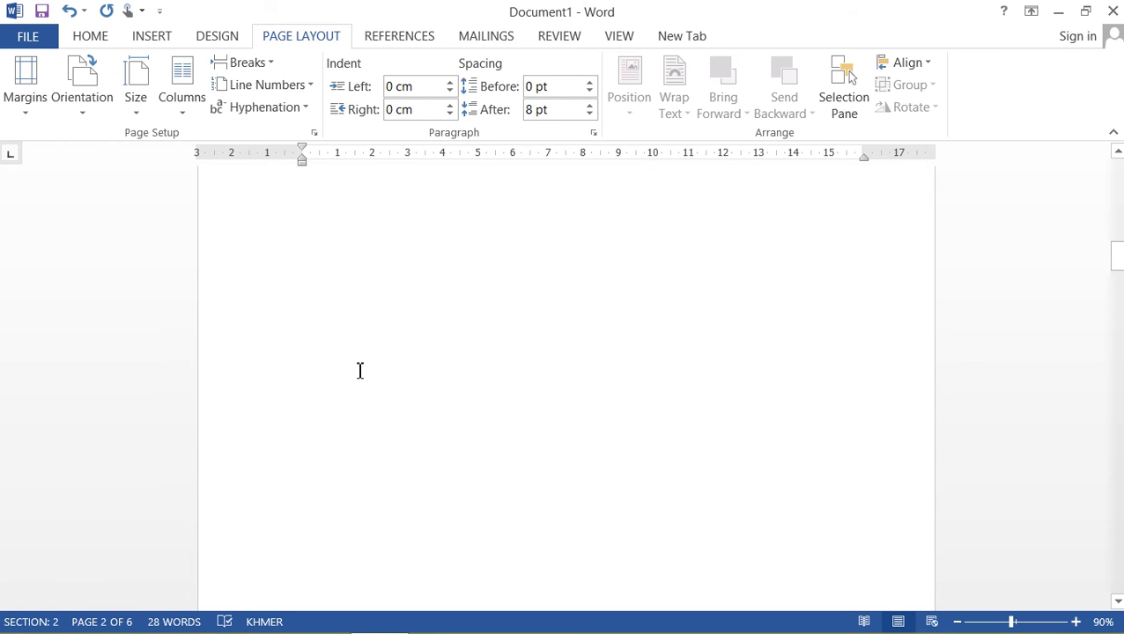
{"action": "scroll", "coordinate": [348, 299], "scroll_direction": "up", "scroll_amount": 2}
{"action": "scroll", "coordinate": [336, 256], "scroll_direction": "up", "scroll_amount": 2}
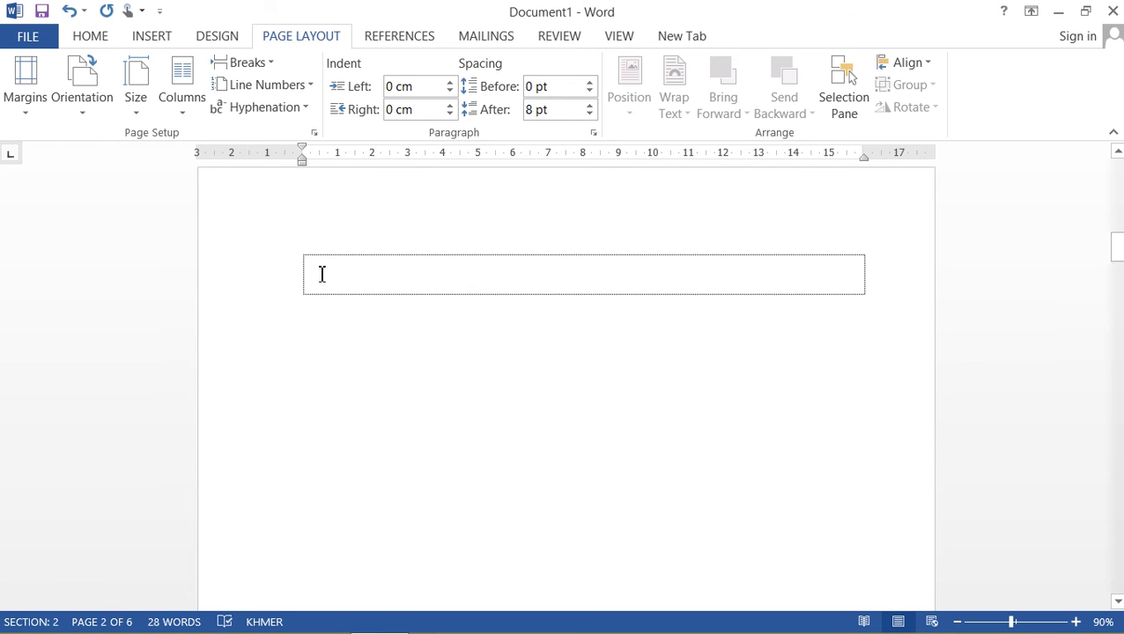
{"action": "left_click", "coordinate": [322, 274]}
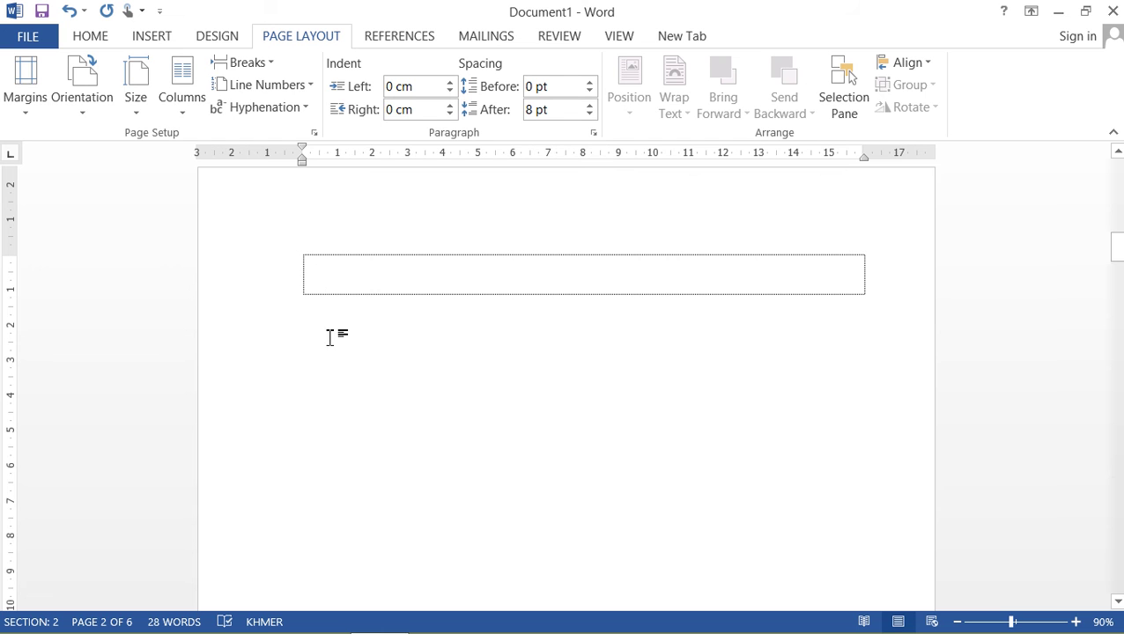
{"action": "scroll", "coordinate": [332, 340], "scroll_direction": "down", "scroll_amount": 4}
{"action": "scroll", "coordinate": [335, 344], "scroll_direction": "down", "scroll_amount": 4}
{"action": "scroll", "coordinate": [338, 343], "scroll_direction": "down", "scroll_amount": 4}
{"action": "scroll", "coordinate": [343, 352], "scroll_direction": "down", "scroll_amount": 4}
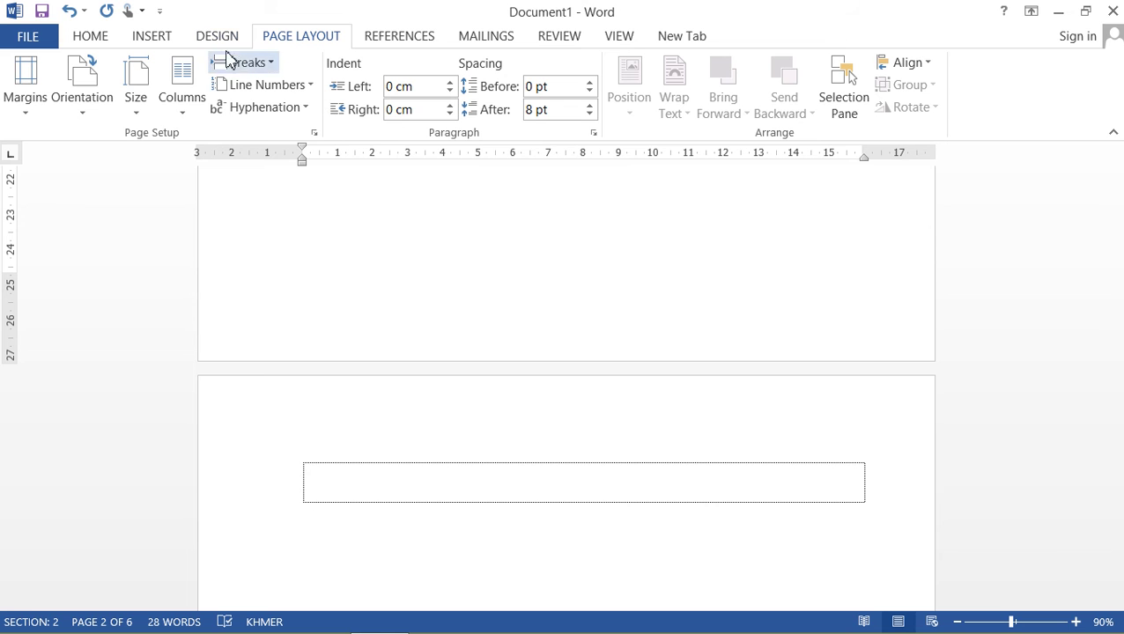
- Check the Page Number menu on the INSERT tab, then display the built-in Footer designs gallery
{"action": "left_click", "coordinate": [173, 40]}
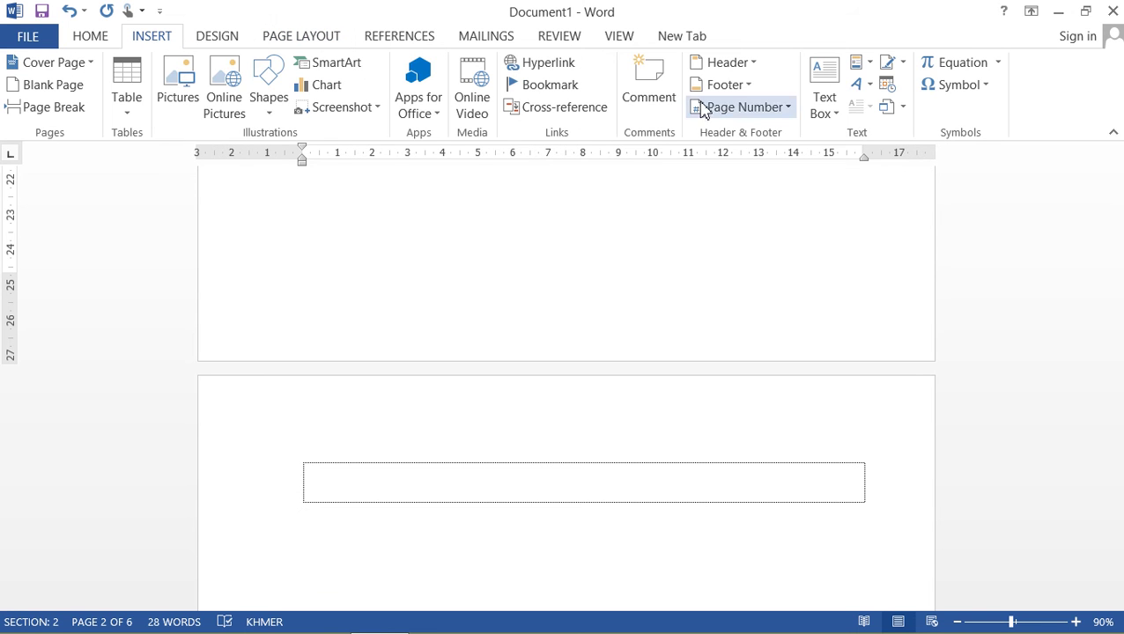
{"action": "left_click", "coordinate": [791, 110]}
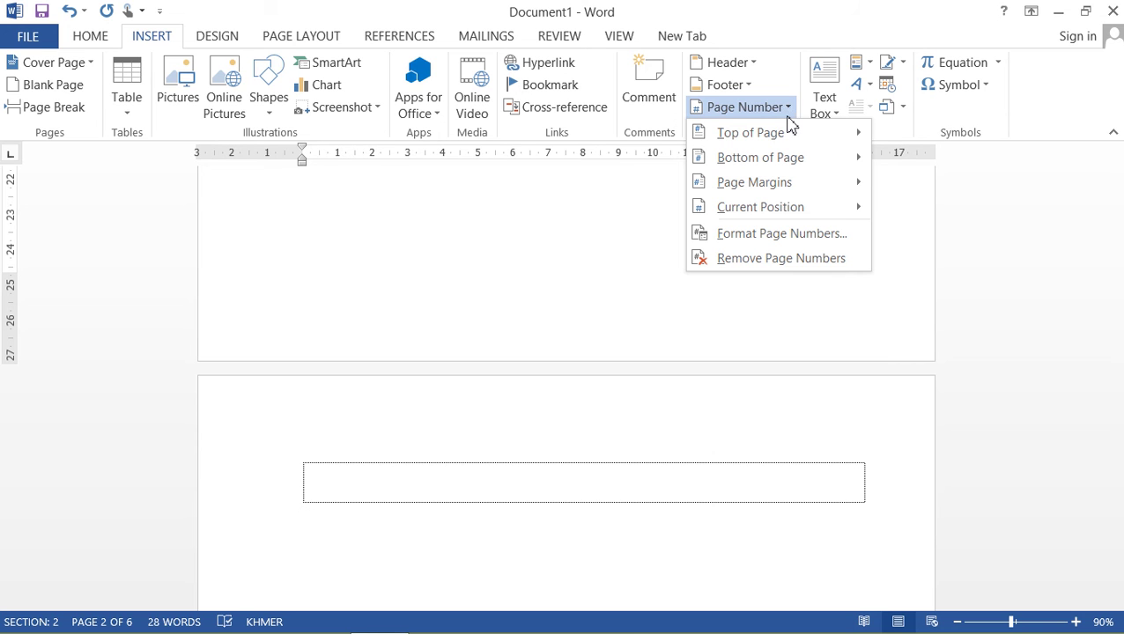
{"action": "mouse_move", "coordinate": [725, 216]}
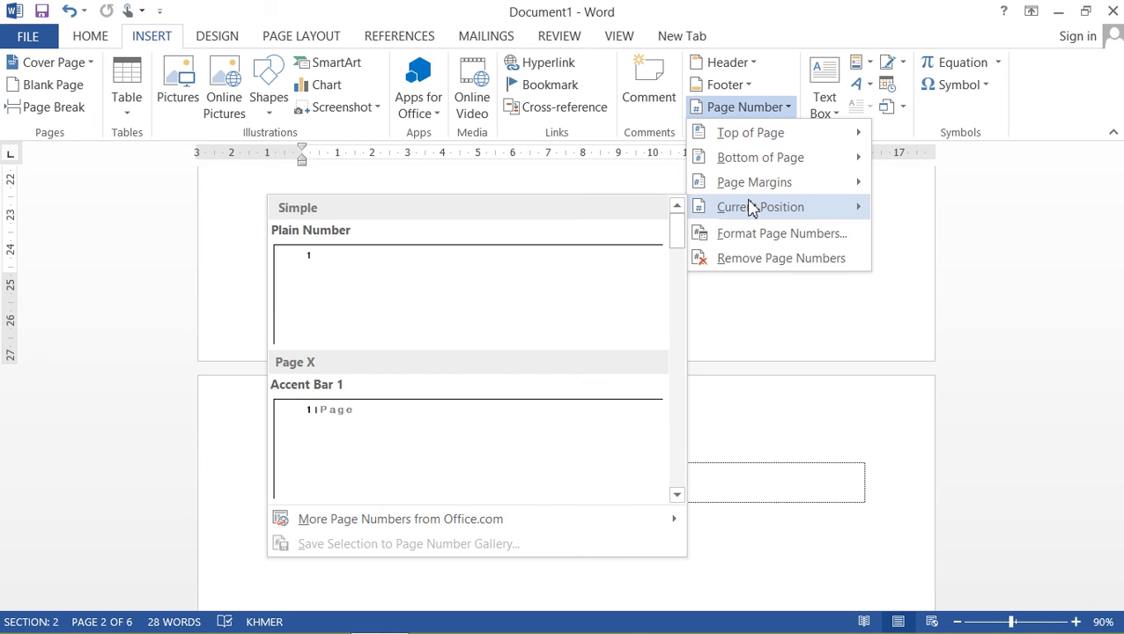
{"action": "mouse_move", "coordinate": [763, 167]}
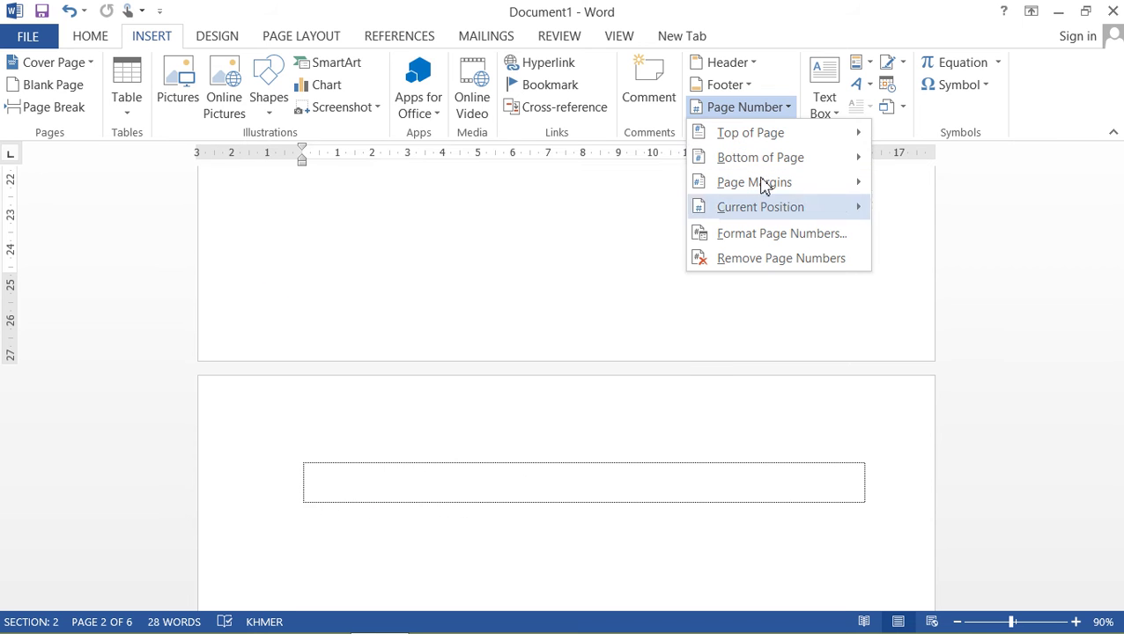
{"action": "left_click", "coordinate": [785, 117]}
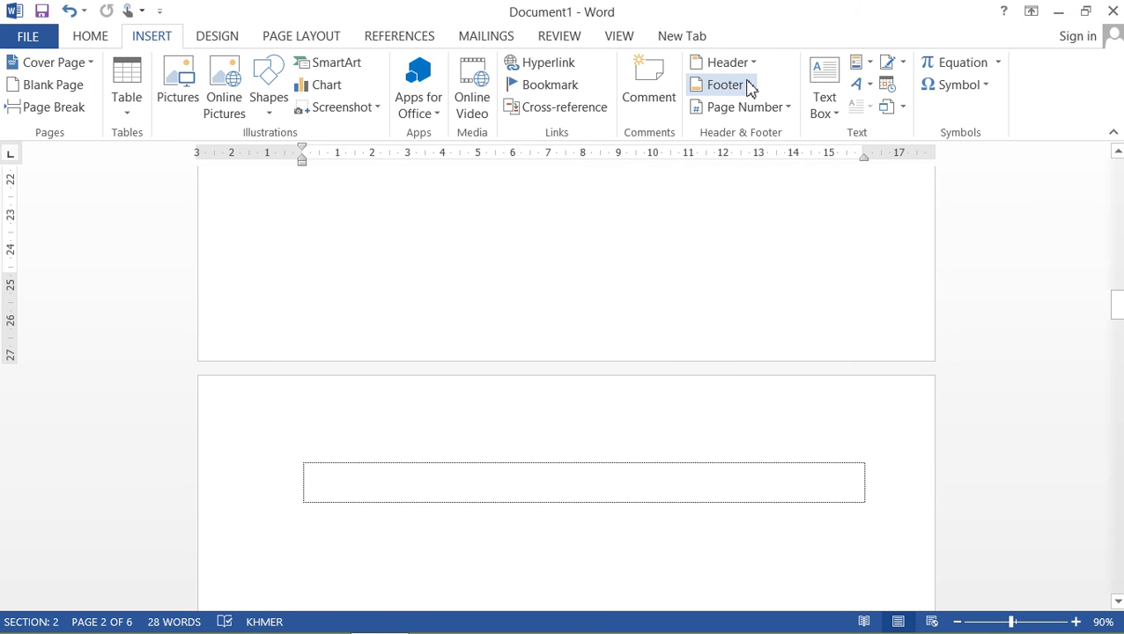
{"action": "left_click", "coordinate": [750, 88]}
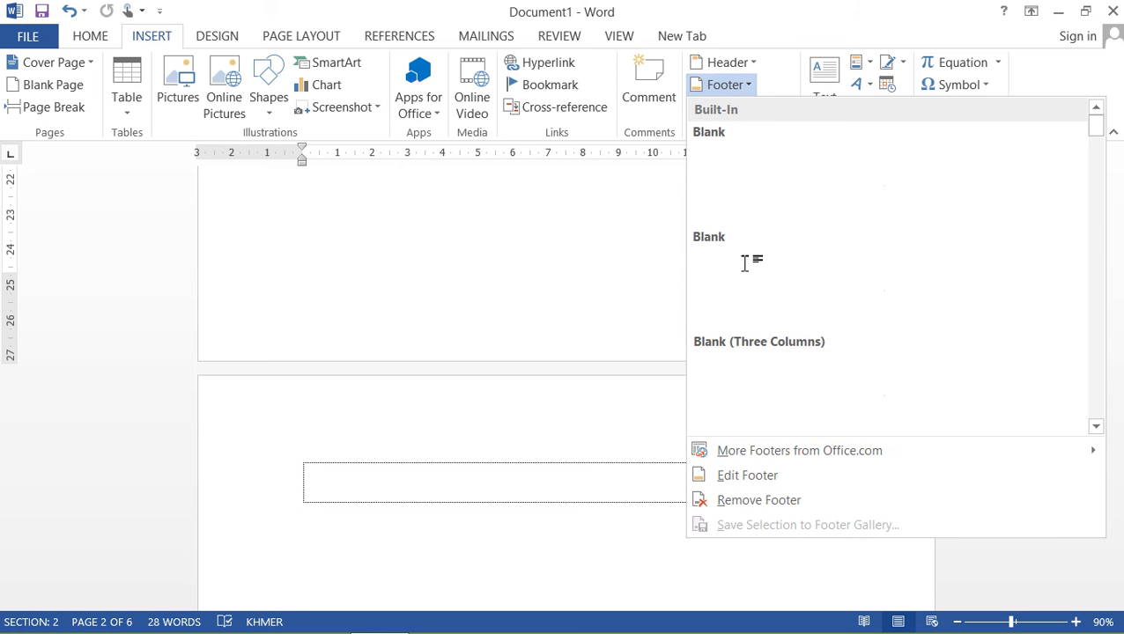
- Edit the footer and type the Khmer university-branch name in Normal style
{"action": "left_click", "coordinate": [737, 477]}
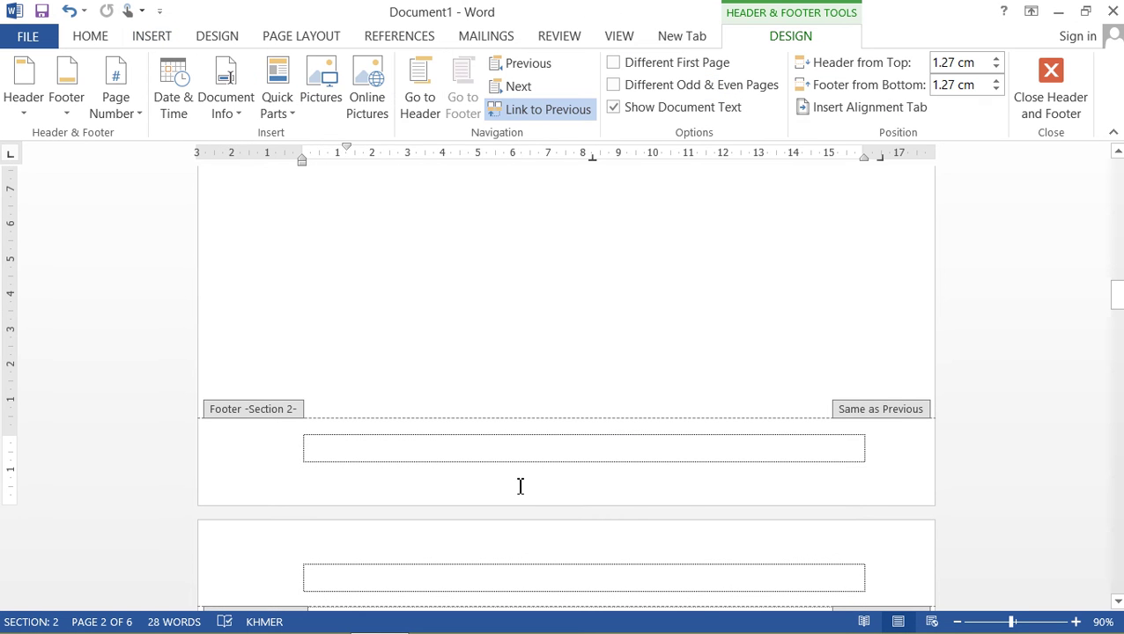
{"action": "type", "text": "ស"}
{"action": "key", "text": "BackSpace"}
{"action": "type", "text": "ស៊"}
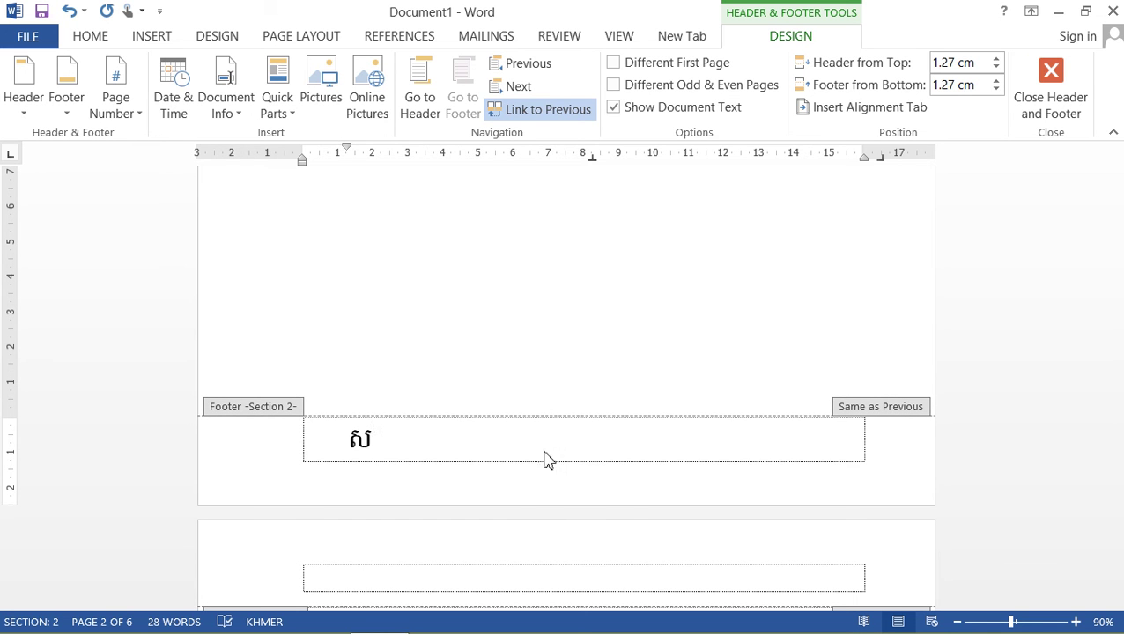
{"action": "left_click", "coordinate": [99, 42]}
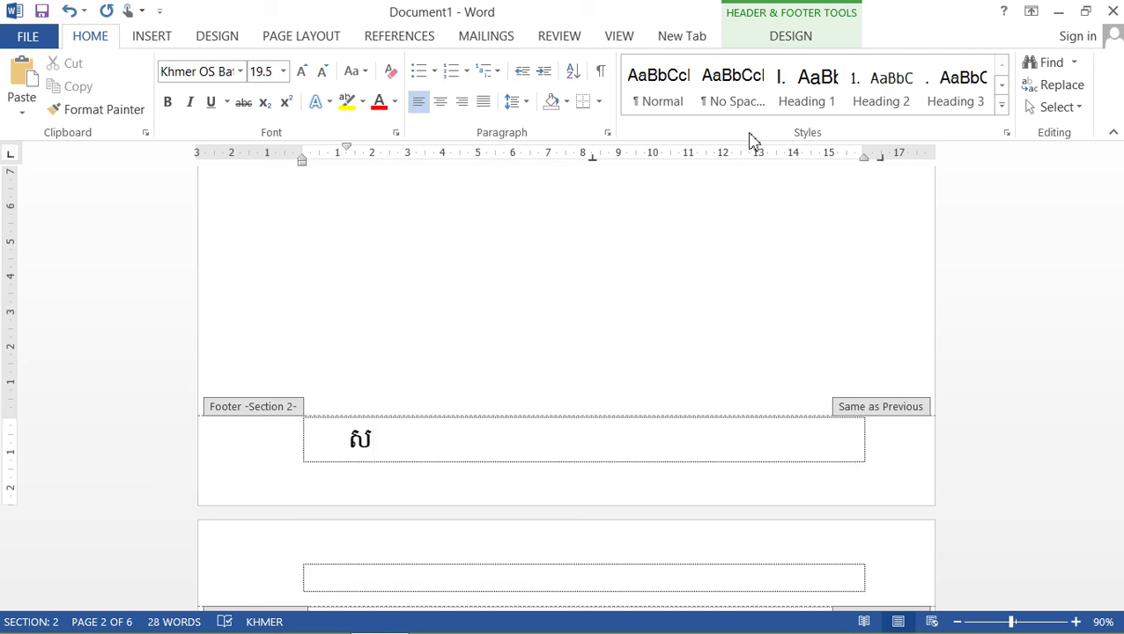
{"action": "left_click", "coordinate": [663, 90]}
{"action": "type", "text": "ាកលវិទ្យ"}
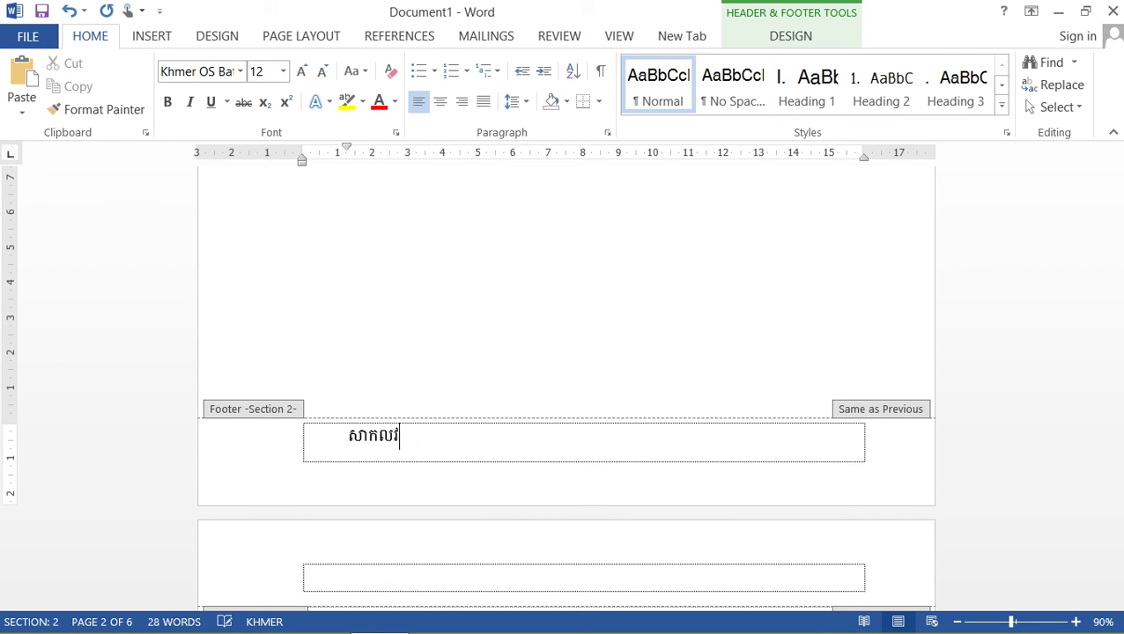
{"action": "type", "text": "ាល"}
{"action": "type", "text": "័យបៀ"}
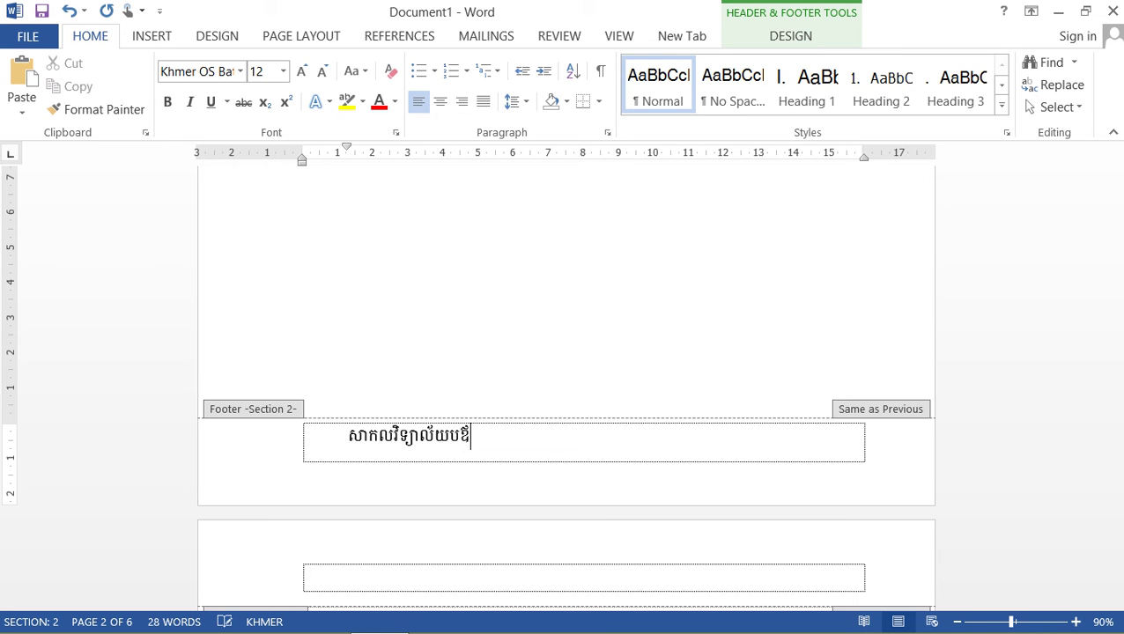
{"action": "key", "text": "BackSpace"}
{"action": "key", "text": "BackSpace"}
{"action": "key", "text": "BackSpace"}
{"action": "type", "text": "ៀលប្រាយសាខាបាត់ដំបង"}
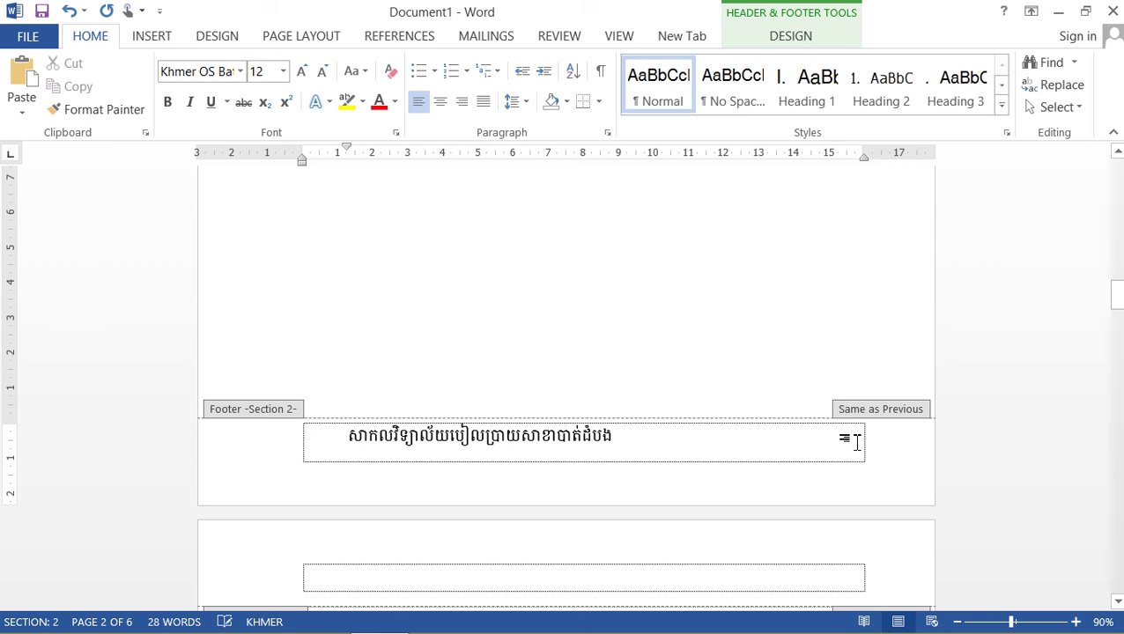
- Remove the extra vowel from the last word and set a tab stop at the footer's right edge
{"action": "double_click", "coordinate": [656, 450]}
{"action": "scroll", "coordinate": [595, 438], "scroll_direction": "down", "scroll_amount": 2}
{"action": "key", "text": "Delete"}
{"action": "double_click", "coordinate": [700, 351]}
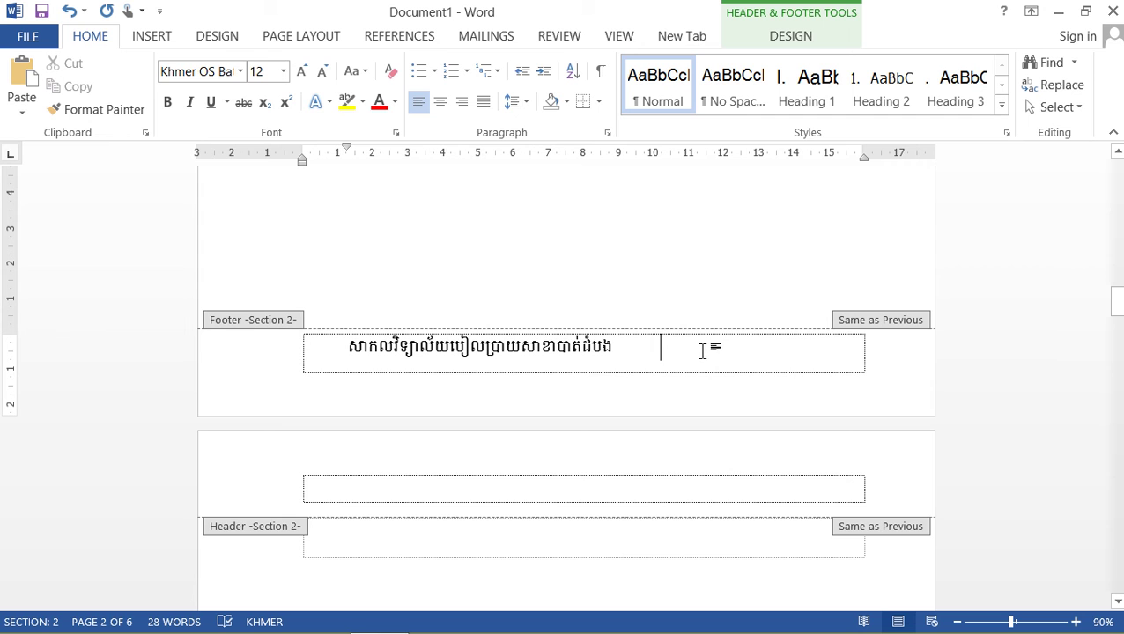
{"action": "double_click", "coordinate": [866, 348]}
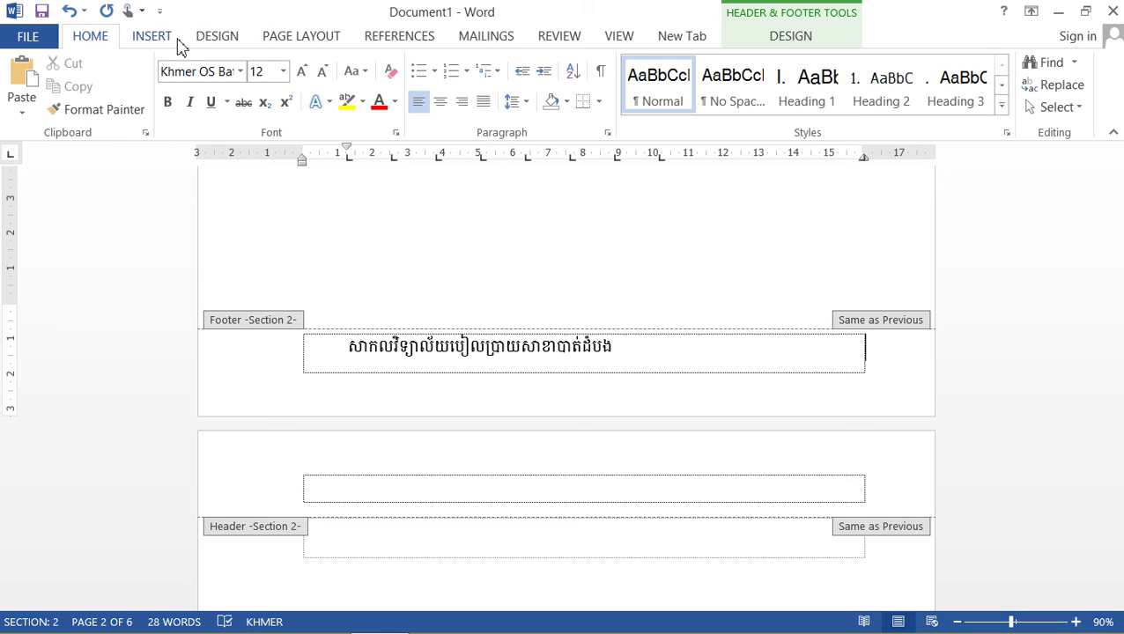
- Try a Bottom of Page page number, then undo it because it replaced the footer text
{"action": "left_click", "coordinate": [793, 37]}
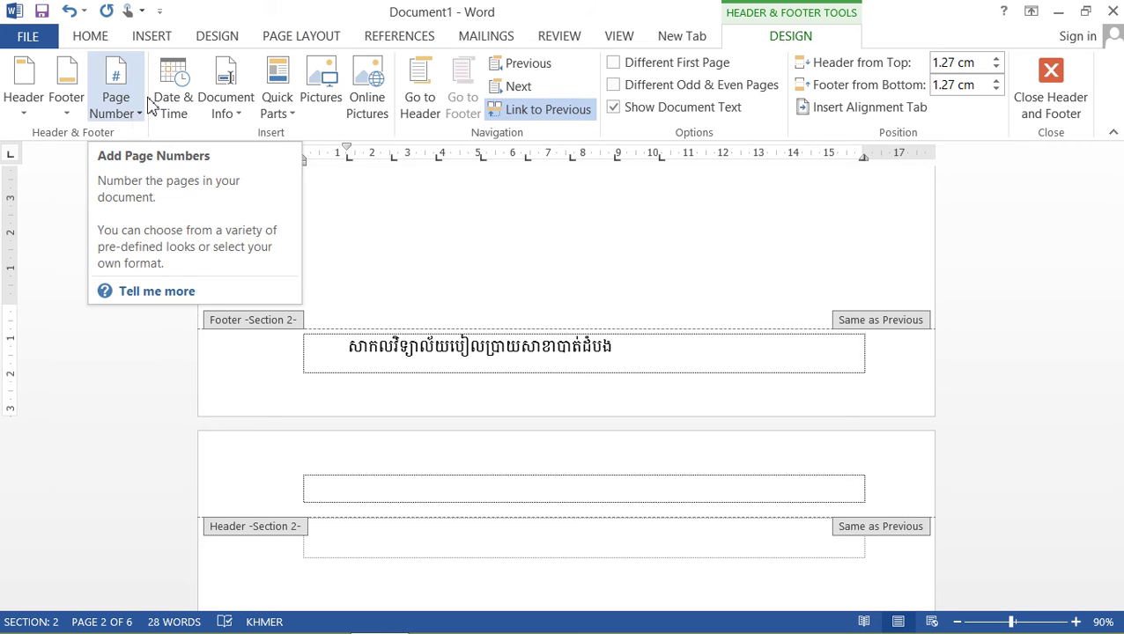
{"action": "left_click", "coordinate": [157, 39]}
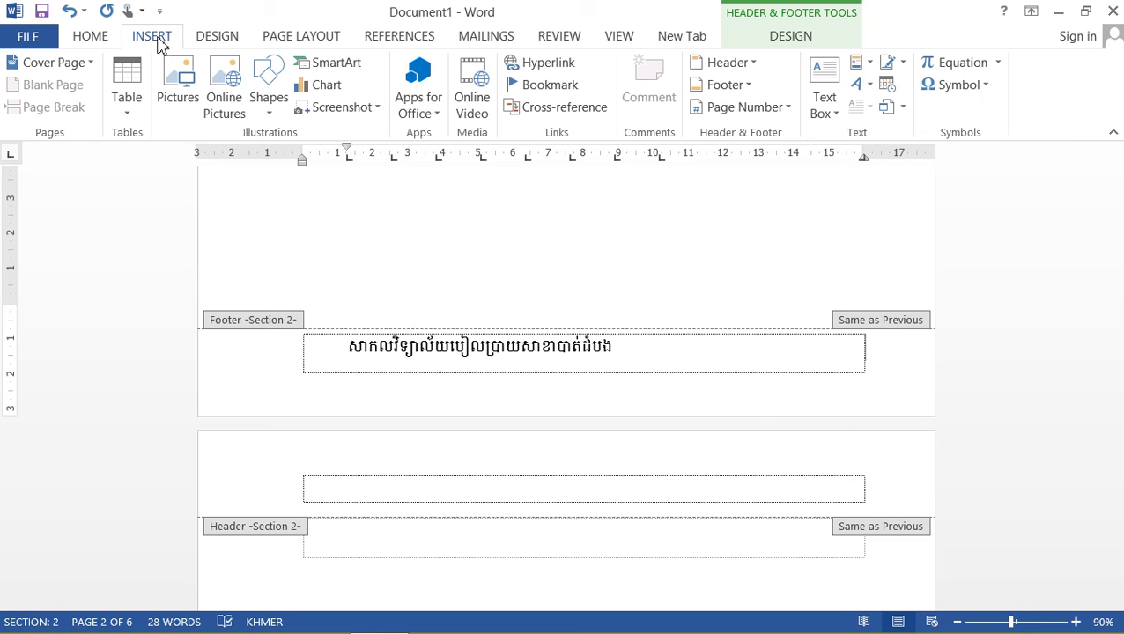
{"action": "left_click", "coordinate": [783, 109]}
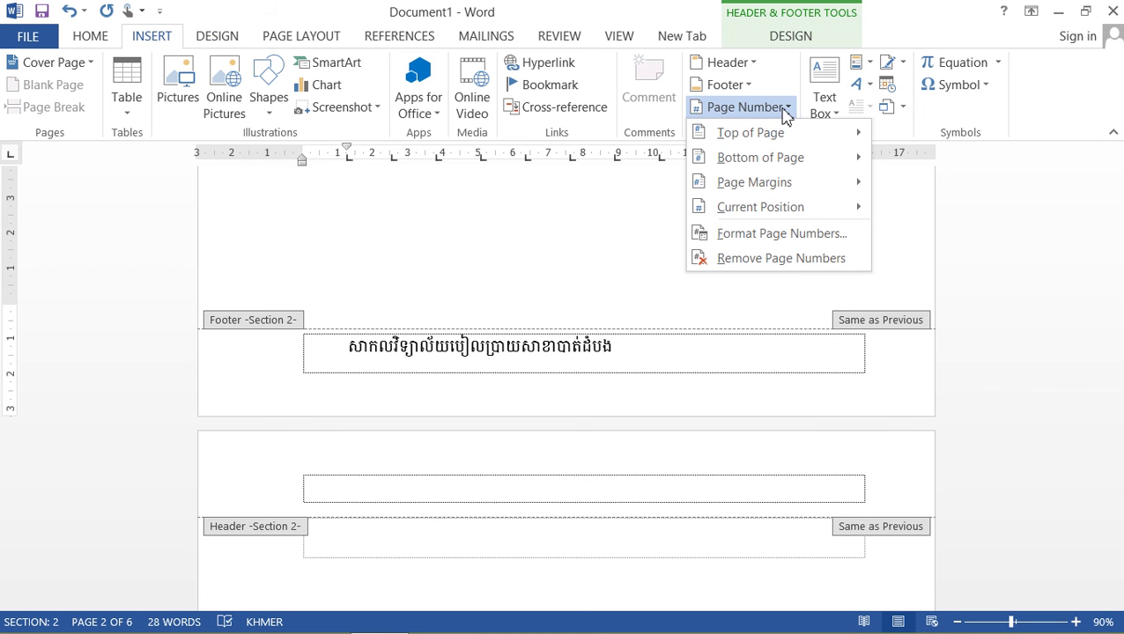
{"action": "mouse_move", "coordinate": [736, 167]}
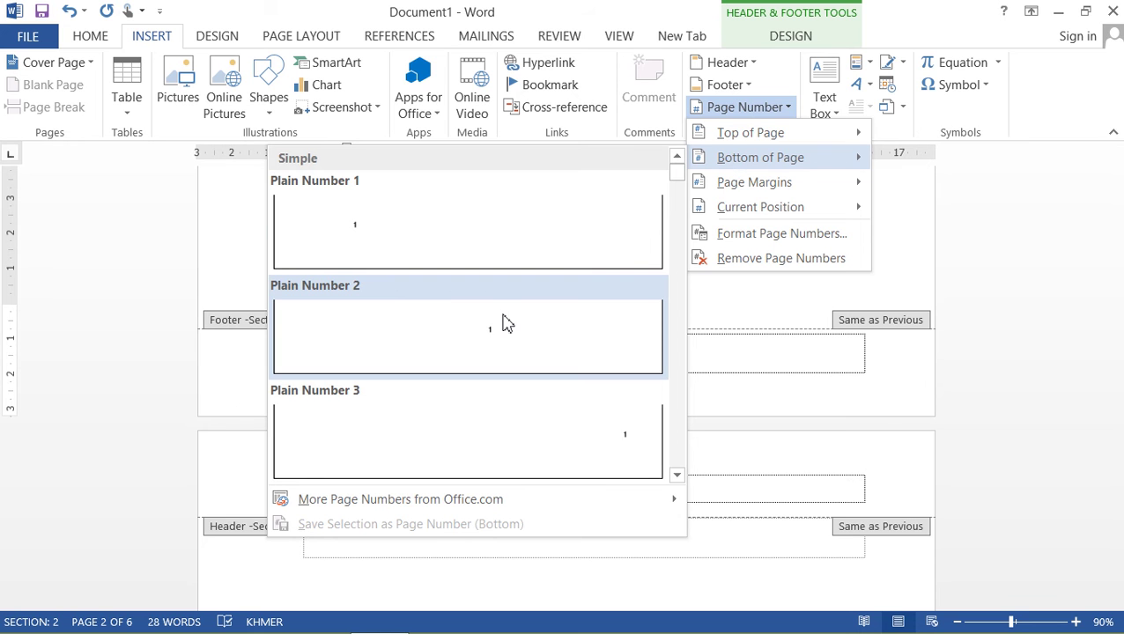
{"action": "left_click", "coordinate": [502, 340]}
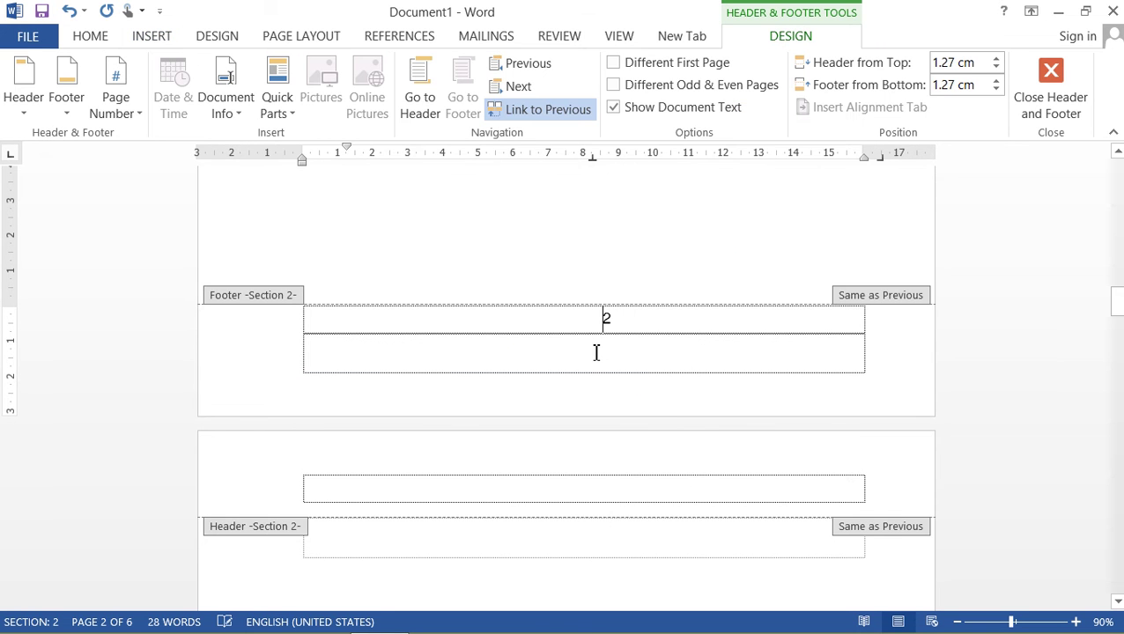
{"action": "type", "text": "សាកលវិទ្យាល័យបៀលប្រាយសាខាបាត់ដំបង"}
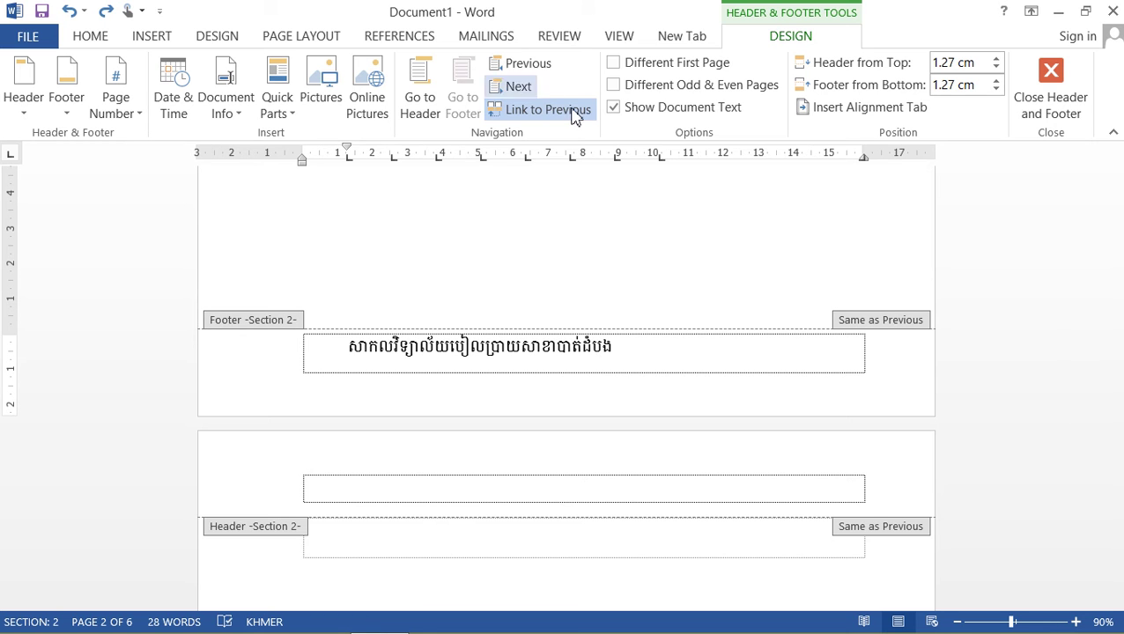
- Insert a Plain Number page number at the current position after the Khmer text
{"action": "left_click", "coordinate": [161, 44]}
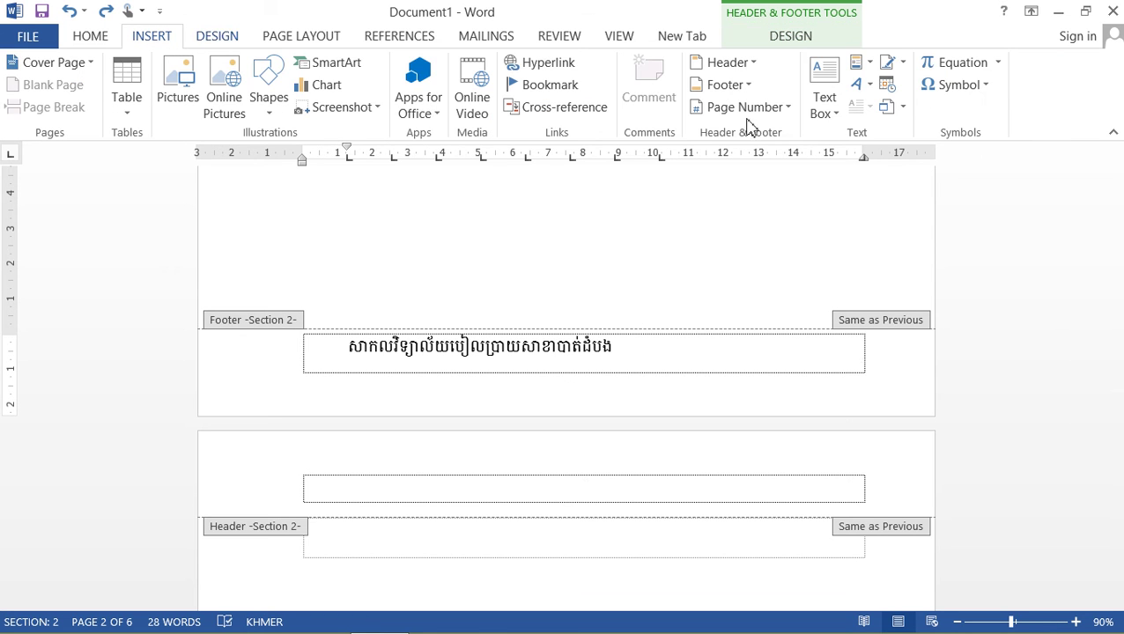
{"action": "left_click", "coordinate": [789, 111]}
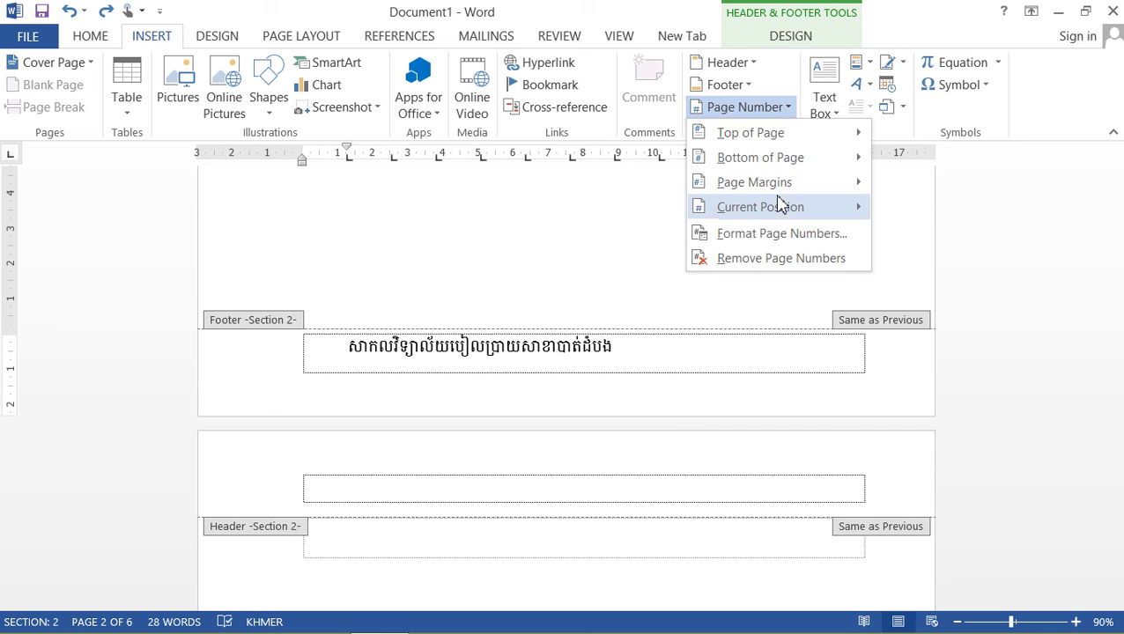
{"action": "mouse_move", "coordinate": [781, 208]}
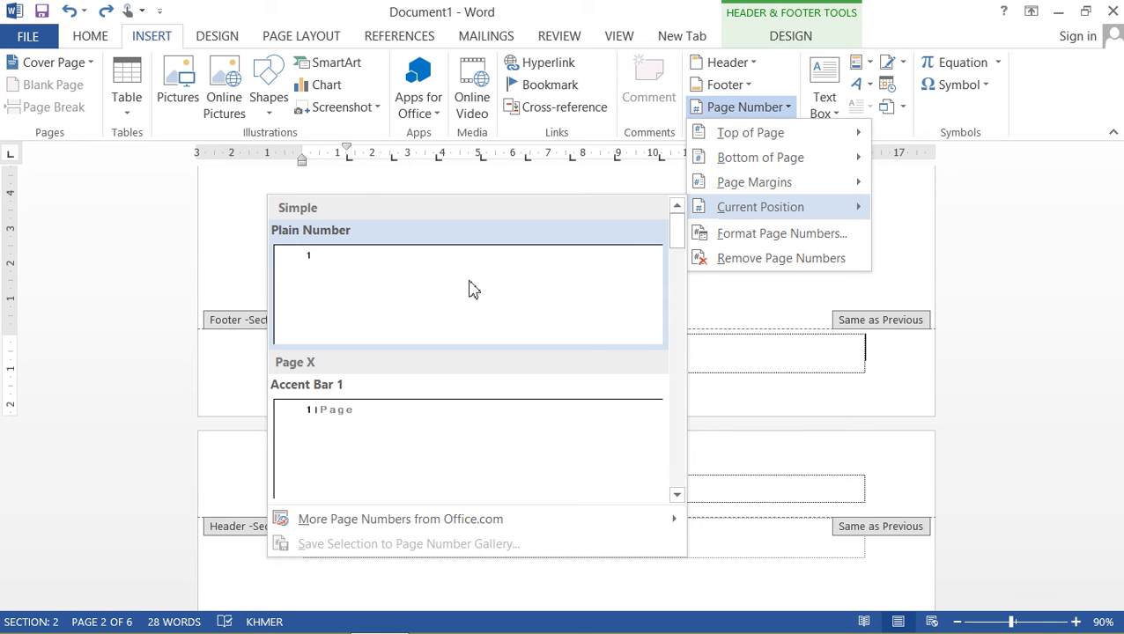
{"action": "left_click", "coordinate": [360, 294]}
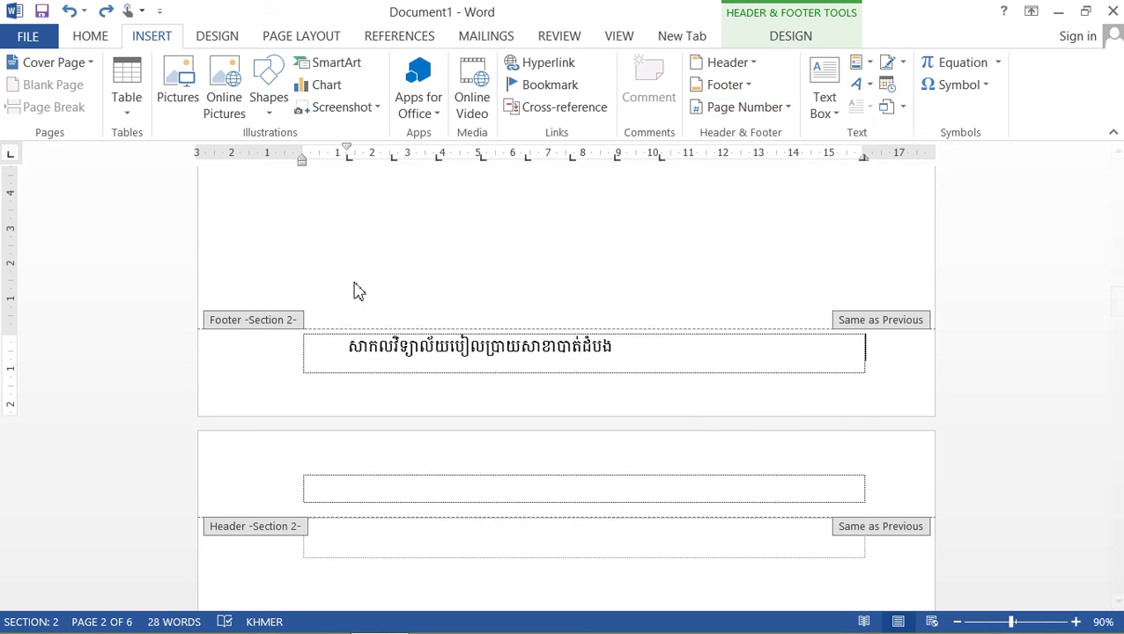
- Inspect the page 1 and page 2 footers, selecting page 2's Khmer text and page number
{"action": "scroll", "coordinate": [780, 362], "scroll_direction": "up", "scroll_amount": 10}
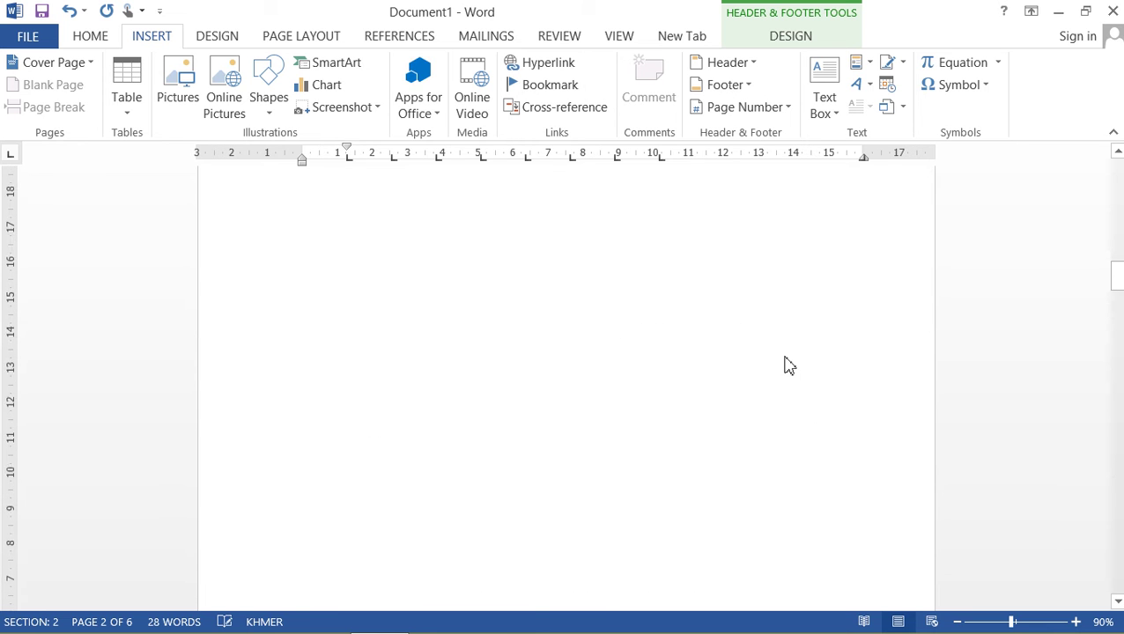
{"action": "scroll", "coordinate": [850, 338], "scroll_direction": "up", "scroll_amount": 1}
{"action": "scroll", "coordinate": [853, 334], "scroll_direction": "down", "scroll_amount": 1}
{"action": "scroll", "coordinate": [853, 344], "scroll_direction": "up", "scroll_amount": 1}
{"action": "scroll", "coordinate": [851, 343], "scroll_direction": "down", "scroll_amount": 1}
{"action": "scroll", "coordinate": [853, 340], "scroll_direction": "down", "scroll_amount": 1}
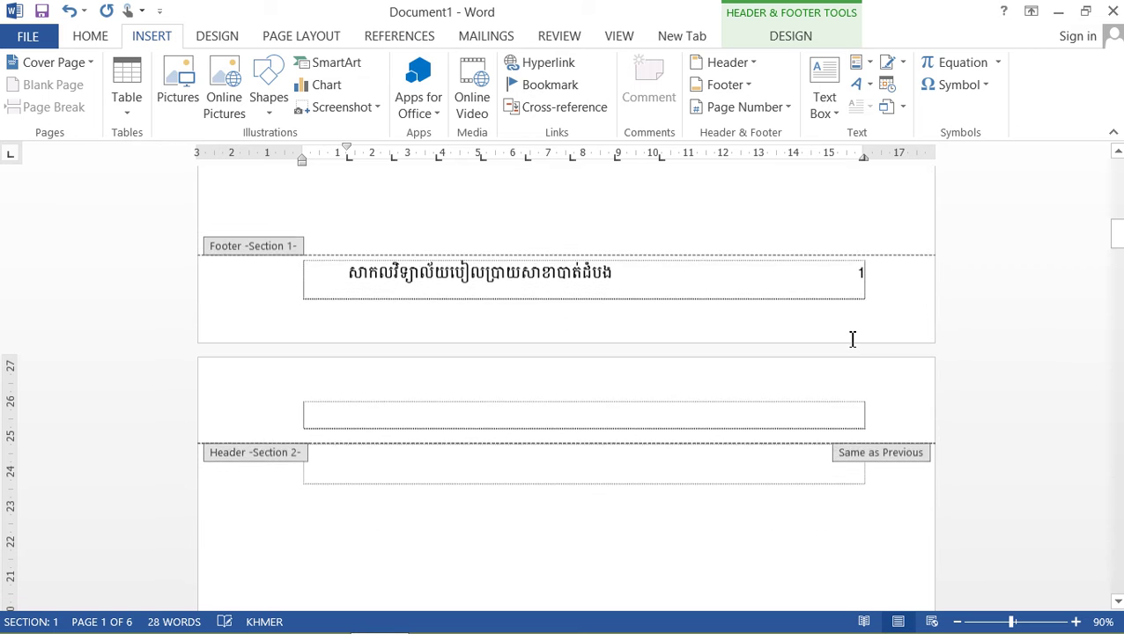
{"action": "left_click", "coordinate": [855, 276]}
{"action": "scroll", "coordinate": [740, 394], "scroll_direction": "down", "scroll_amount": 2}
{"action": "scroll", "coordinate": [692, 414], "scroll_direction": "down", "scroll_amount": 7}
{"action": "scroll", "coordinate": [693, 407], "scroll_direction": "down", "scroll_amount": 3}
{"action": "scroll", "coordinate": [615, 435], "scroll_direction": "down", "scroll_amount": 5}
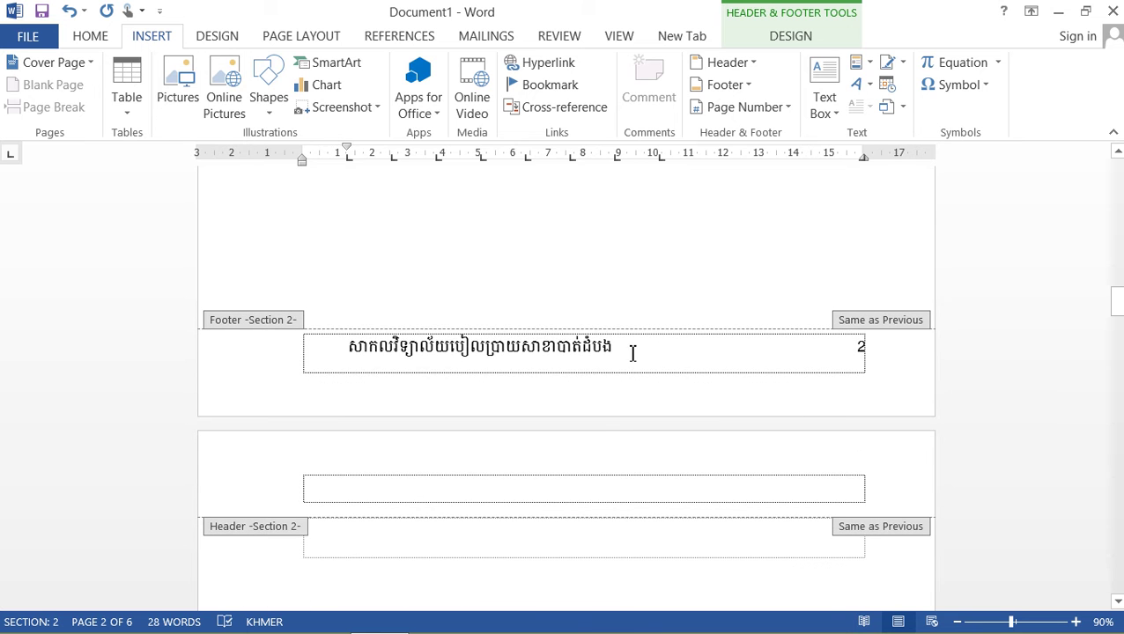
{"action": "left_click_drag", "start_coordinate": [633, 352], "coordinate": [345, 362]}
{"action": "left_click", "coordinate": [865, 352]}
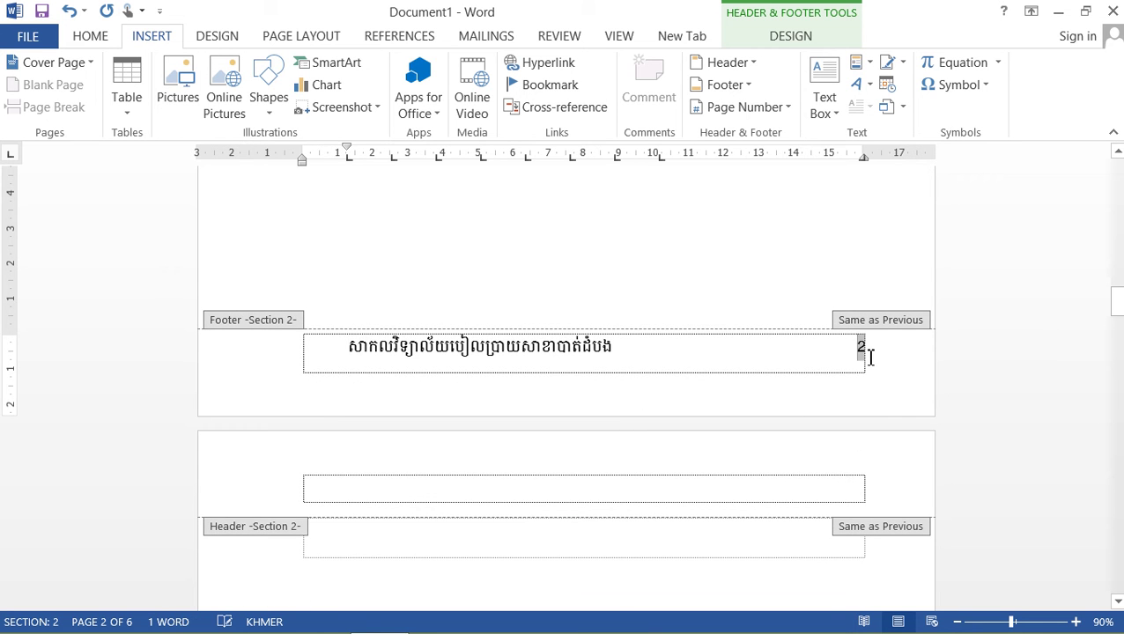
{"action": "left_click", "coordinate": [574, 353]}
- Delete the last characters of the page 1 footer, then restore them with undo
{"action": "scroll", "coordinate": [585, 336], "scroll_direction": "up", "scroll_amount": 15}
{"action": "left_click", "coordinate": [519, 310]}
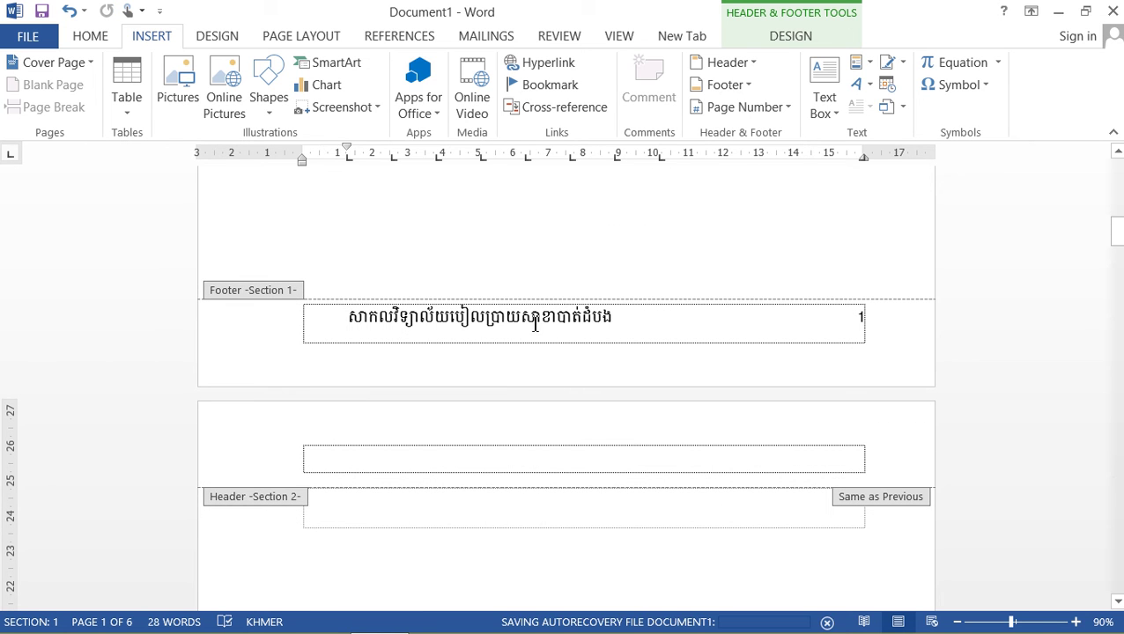
{"action": "left_click", "coordinate": [637, 326]}
{"action": "key", "text": "BackSpace"}
{"action": "key", "text": "BackSpace"}
{"action": "key", "text": "BackSpace"}
{"action": "key", "text": "BackSpace"}
{"action": "key", "text": "BackSpace"}
{"action": "scroll", "coordinate": [649, 405], "scroll_direction": "down", "scroll_amount": 5}
{"action": "scroll", "coordinate": [652, 429], "scroll_direction": "down", "scroll_amount": 2}
{"action": "scroll", "coordinate": [652, 429], "scroll_direction": "down", "scroll_amount": 2}
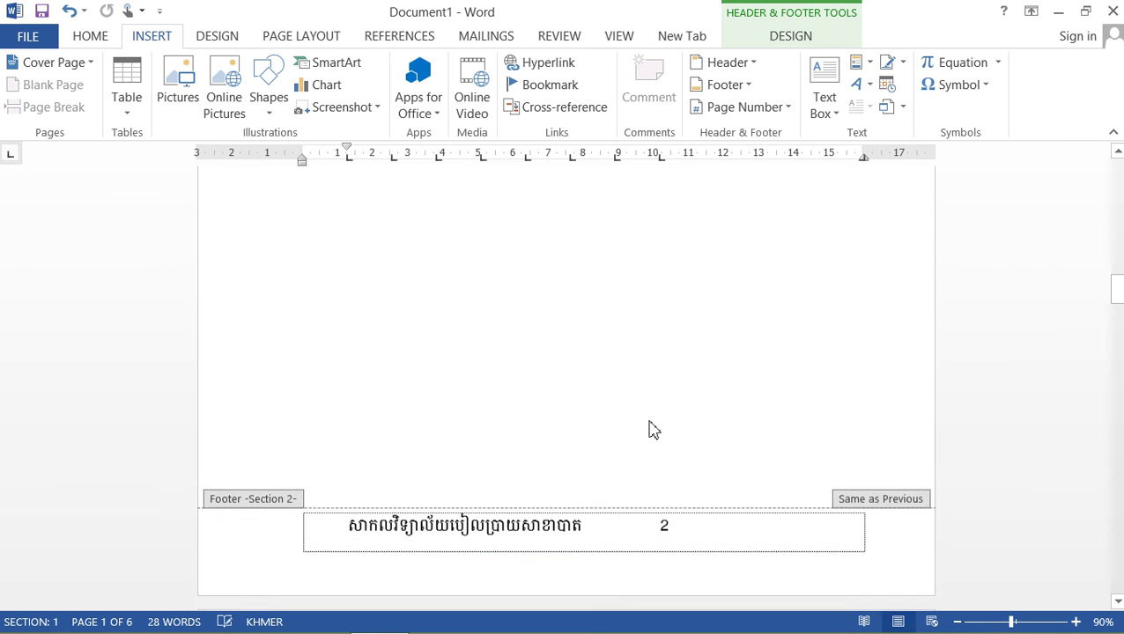
{"action": "key", "text": "ctrl+z"}
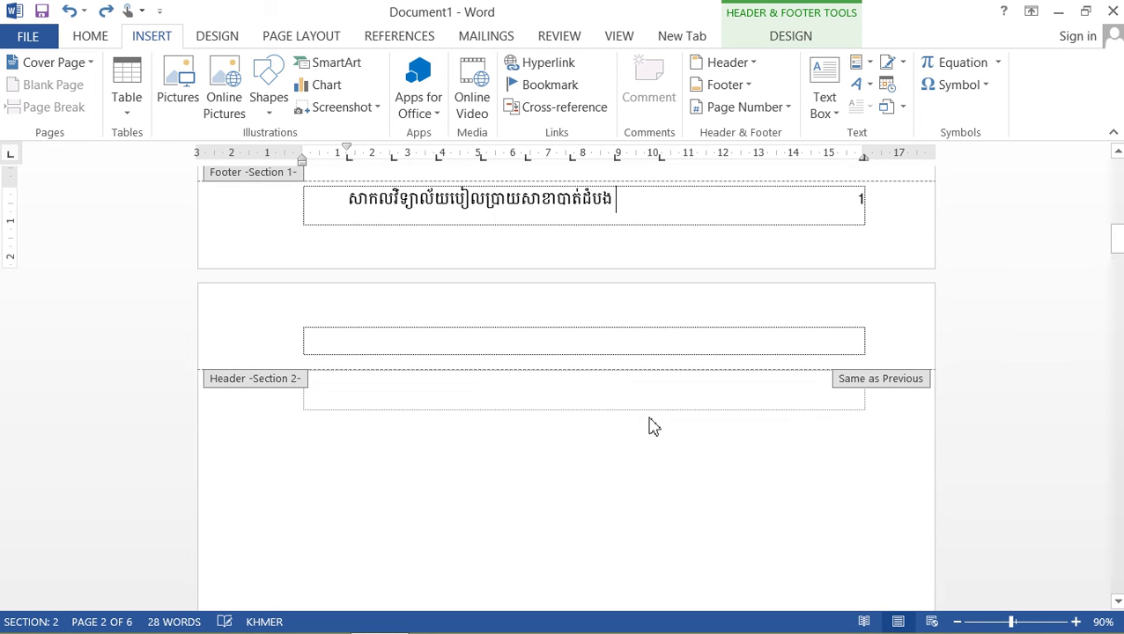
- Return to the start of page 2's footer and show the Header & Footer Tools DESIGN tab
{"action": "scroll", "coordinate": [643, 339], "scroll_direction": "up", "scroll_amount": 3}
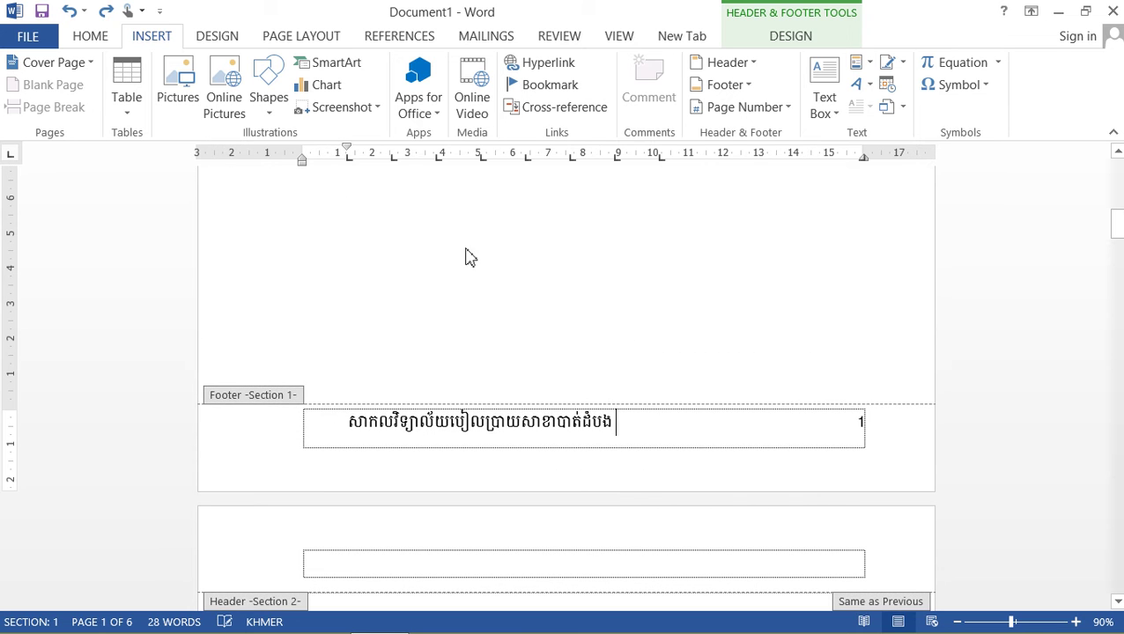
{"action": "scroll", "coordinate": [564, 301], "scroll_direction": "down", "scroll_amount": 1}
{"action": "scroll", "coordinate": [565, 301], "scroll_direction": "down", "scroll_amount": 1}
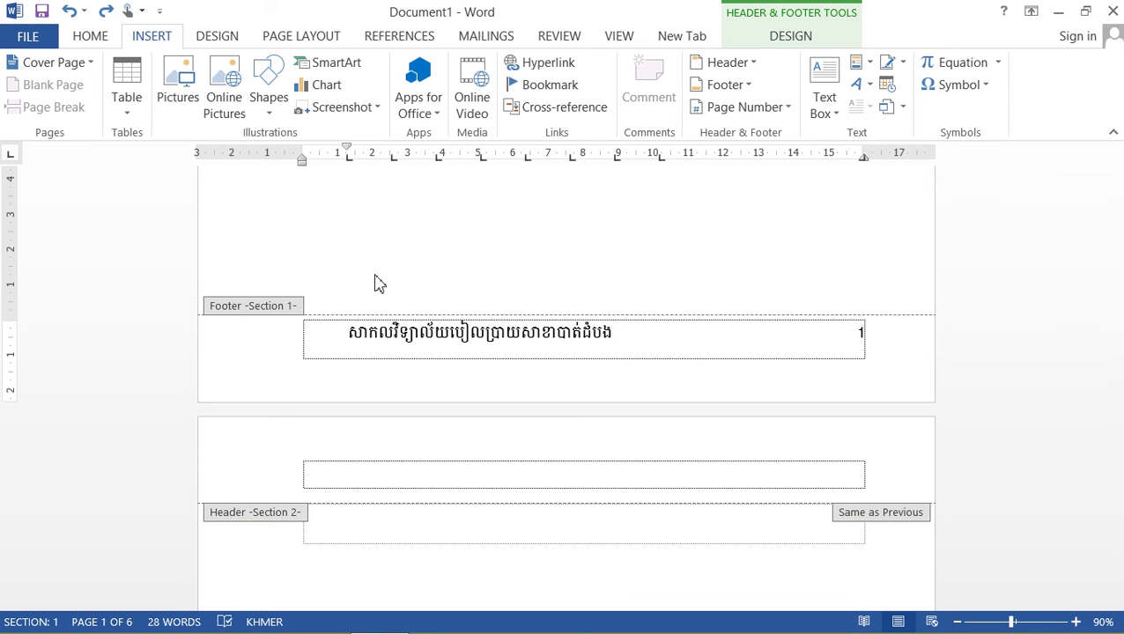
{"action": "left_click_drag", "start_coordinate": [344, 334], "coordinate": [641, 351]}
{"action": "scroll", "coordinate": [632, 384], "scroll_direction": "down", "scroll_amount": 1}
{"action": "scroll", "coordinate": [620, 370], "scroll_direction": "down", "scroll_amount": 5}
{"action": "scroll", "coordinate": [619, 370], "scroll_direction": "down", "scroll_amount": 9}
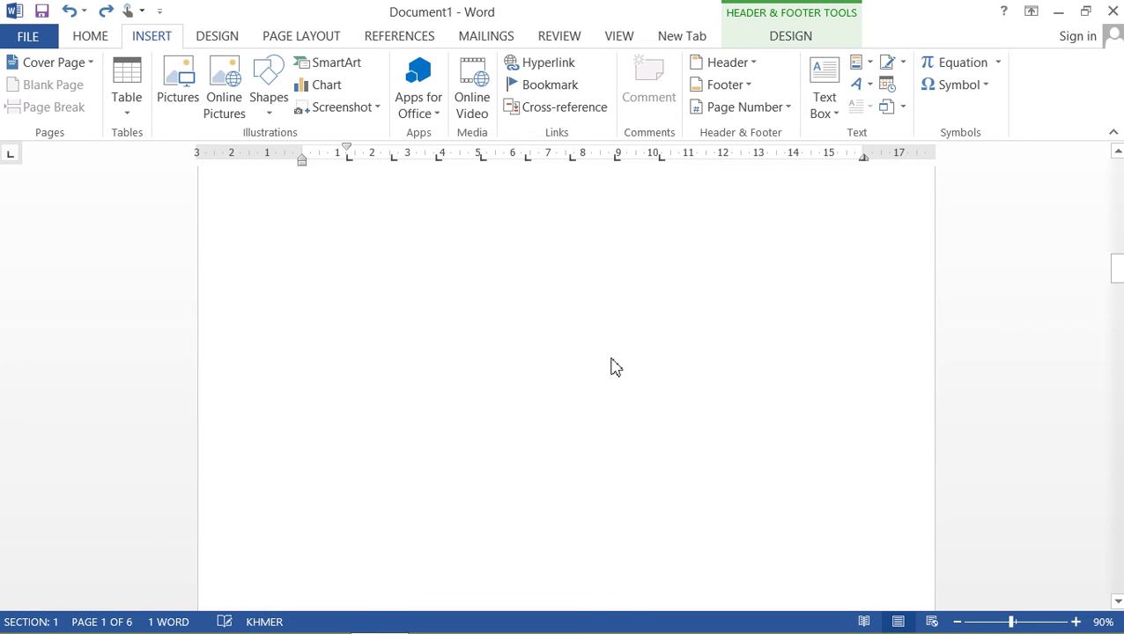
{"action": "scroll", "coordinate": [613, 369], "scroll_direction": "down", "scroll_amount": 4}
{"action": "left_click", "coordinate": [349, 362]}
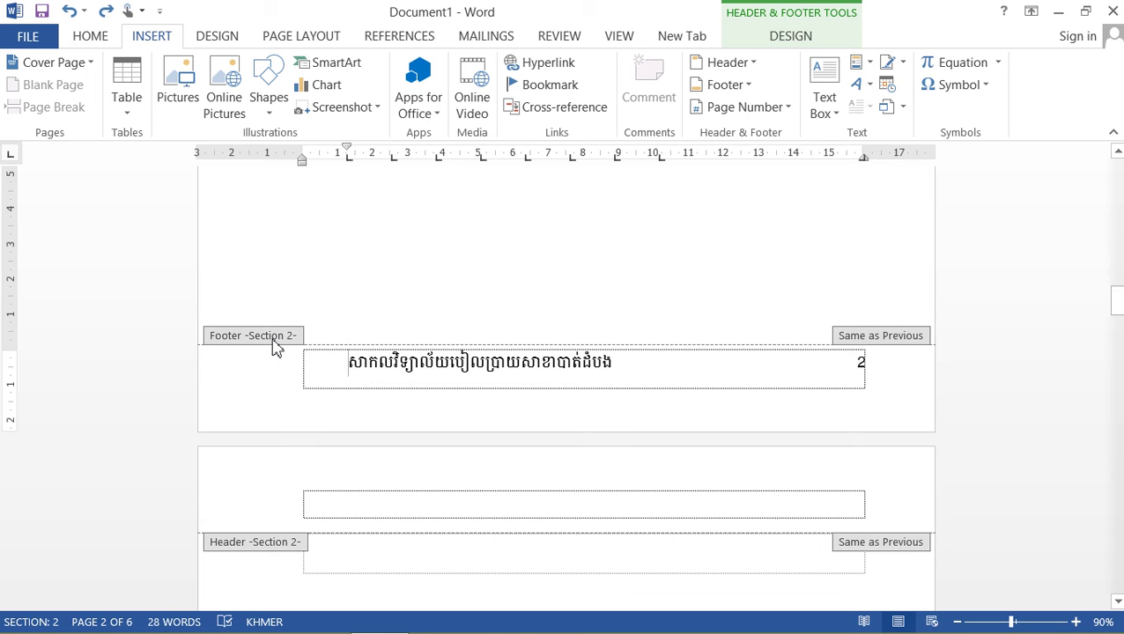
{"action": "scroll", "coordinate": [319, 276], "scroll_direction": "up", "scroll_amount": 3}
{"action": "scroll", "coordinate": [319, 269], "scroll_direction": "up", "scroll_amount": 2}
{"action": "scroll", "coordinate": [319, 266], "scroll_direction": "up", "scroll_amount": 4}
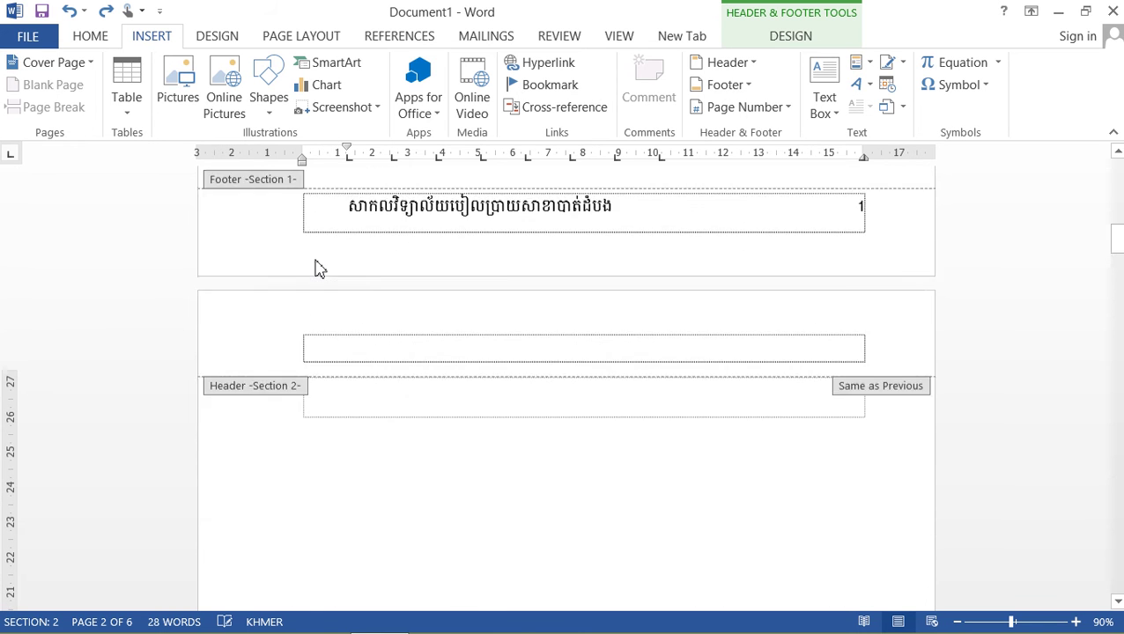
{"action": "scroll", "coordinate": [264, 278], "scroll_direction": "up", "scroll_amount": 1}
{"action": "scroll", "coordinate": [319, 319], "scroll_direction": "down", "scroll_amount": 1}
{"action": "scroll", "coordinate": [364, 337], "scroll_direction": "down", "scroll_amount": 5}
{"action": "scroll", "coordinate": [361, 326], "scroll_direction": "down", "scroll_amount": 8}
{"action": "scroll", "coordinate": [366, 326], "scroll_direction": "down", "scroll_amount": 1}
{"action": "scroll", "coordinate": [369, 322], "scroll_direction": "down", "scroll_amount": 6}
{"action": "scroll", "coordinate": [417, 223], "scroll_direction": "down", "scroll_amount": 2}
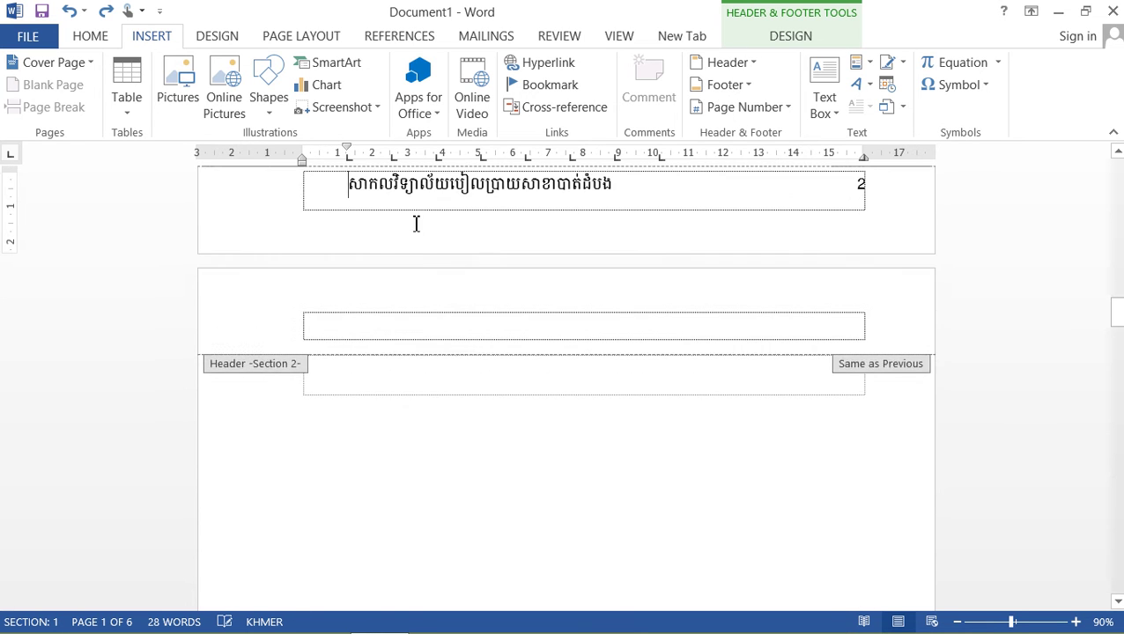
{"action": "scroll", "coordinate": [409, 253], "scroll_direction": "up", "scroll_amount": 2}
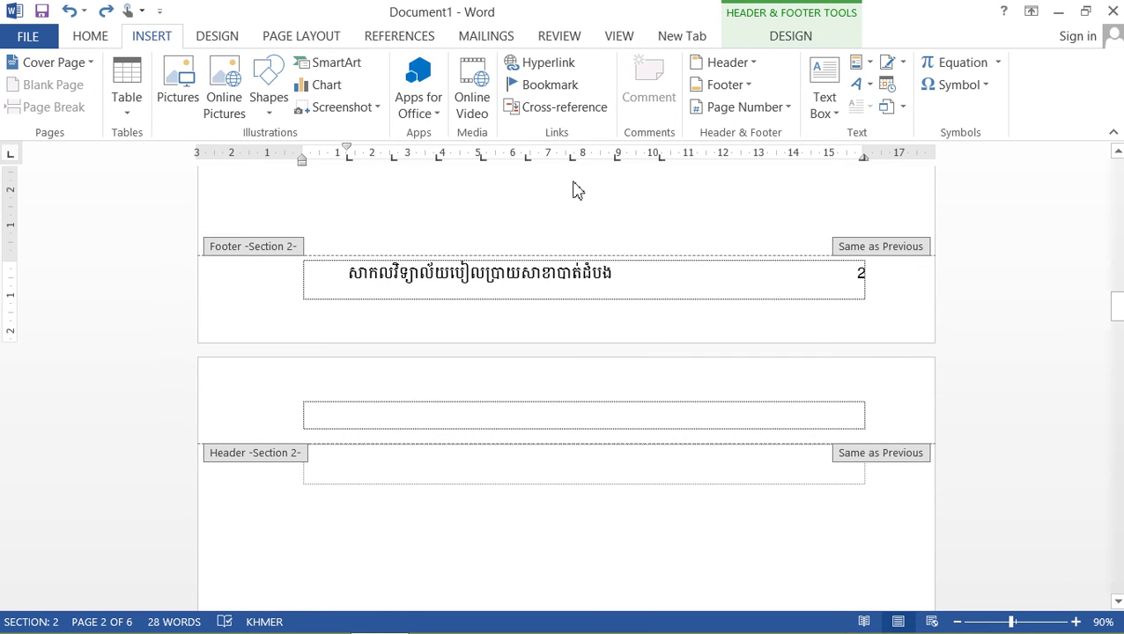
{"action": "left_click", "coordinate": [769, 44]}
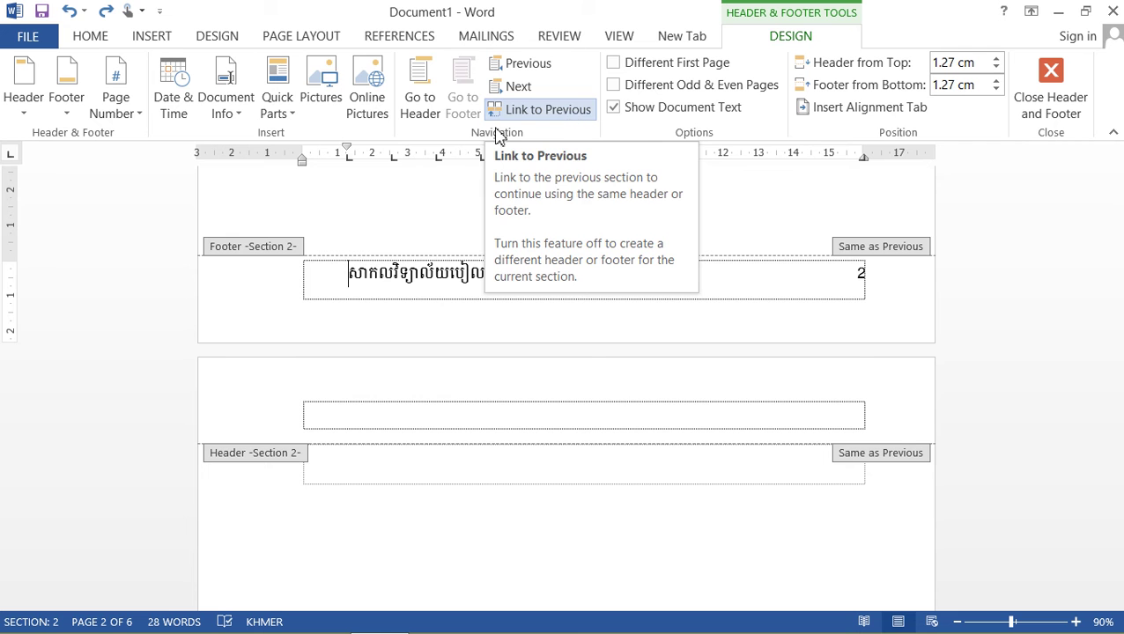
- Turn off Link to Previous for section 2, then erase the page 1 footer text and number
{"action": "left_click", "coordinate": [547, 111]}
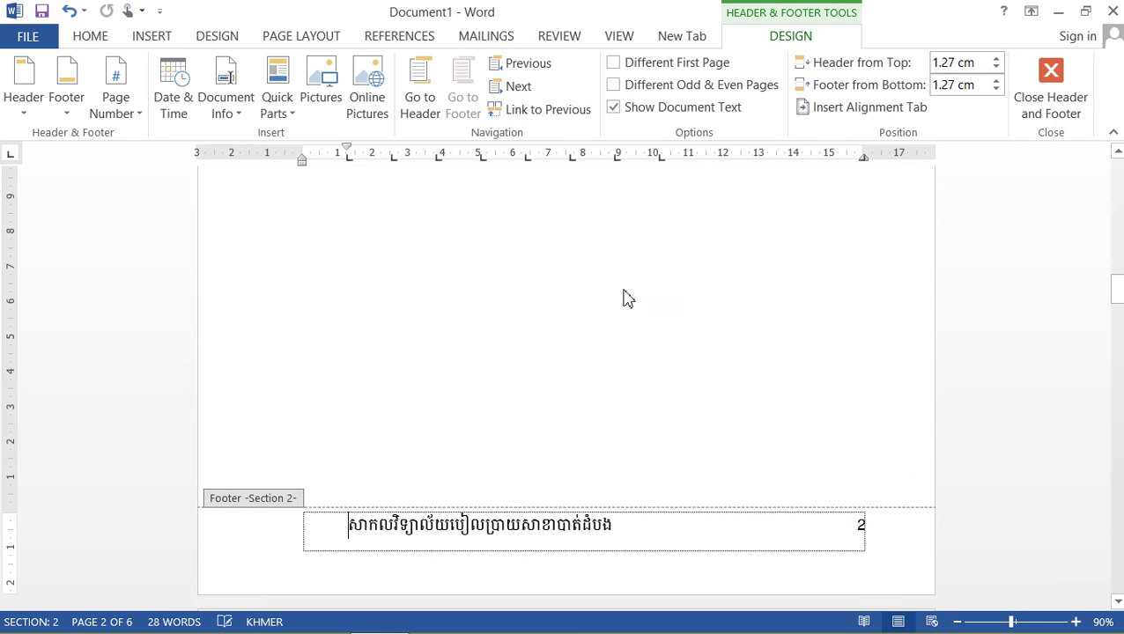
{"action": "scroll", "coordinate": [627, 299], "scroll_direction": "up", "scroll_amount": 8}
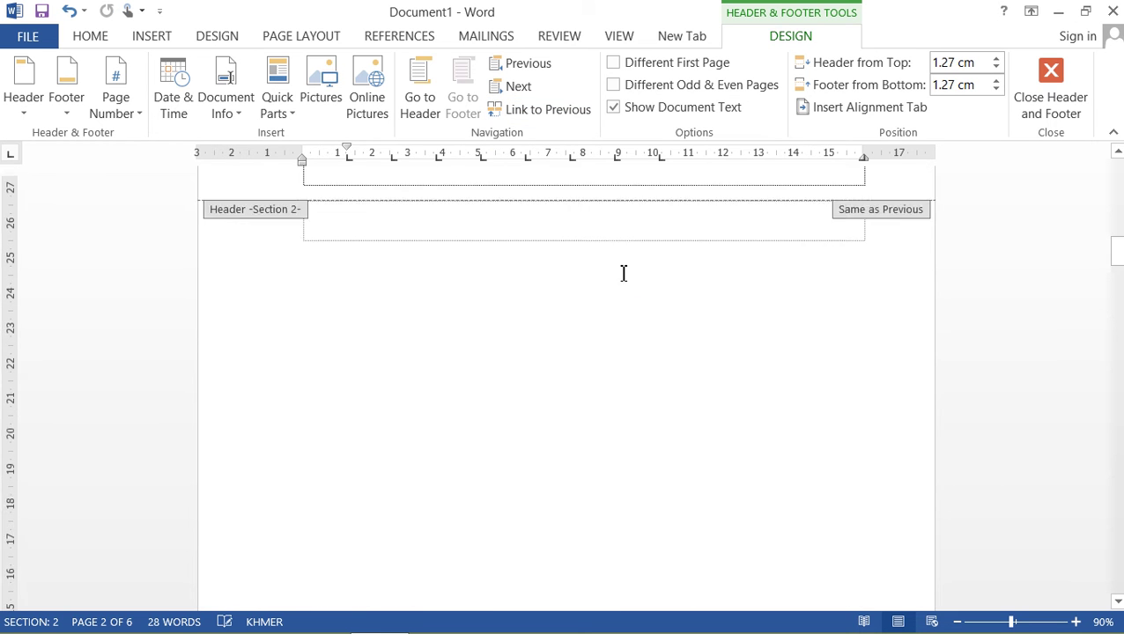
{"action": "scroll", "coordinate": [638, 263], "scroll_direction": "up", "scroll_amount": 3}
{"action": "key", "text": "BackSpace"}
{"action": "key", "text": "BackSpace"}
{"action": "key", "text": "BackSpace"}
{"action": "key", "text": "BackSpace"}
{"action": "key", "text": "BackSpace"}
{"action": "key", "text": "BackSpace"}
{"action": "key", "text": "BackSpace"}
{"action": "key", "text": "BackSpace"}
{"action": "key", "text": "BackSpace"}
{"action": "key", "text": "BackSpace"}
{"action": "key", "text": "BackSpace"}
{"action": "key", "text": "BackSpace"}
{"action": "key", "text": "BackSpace"}
{"action": "key", "text": "BackSpace"}
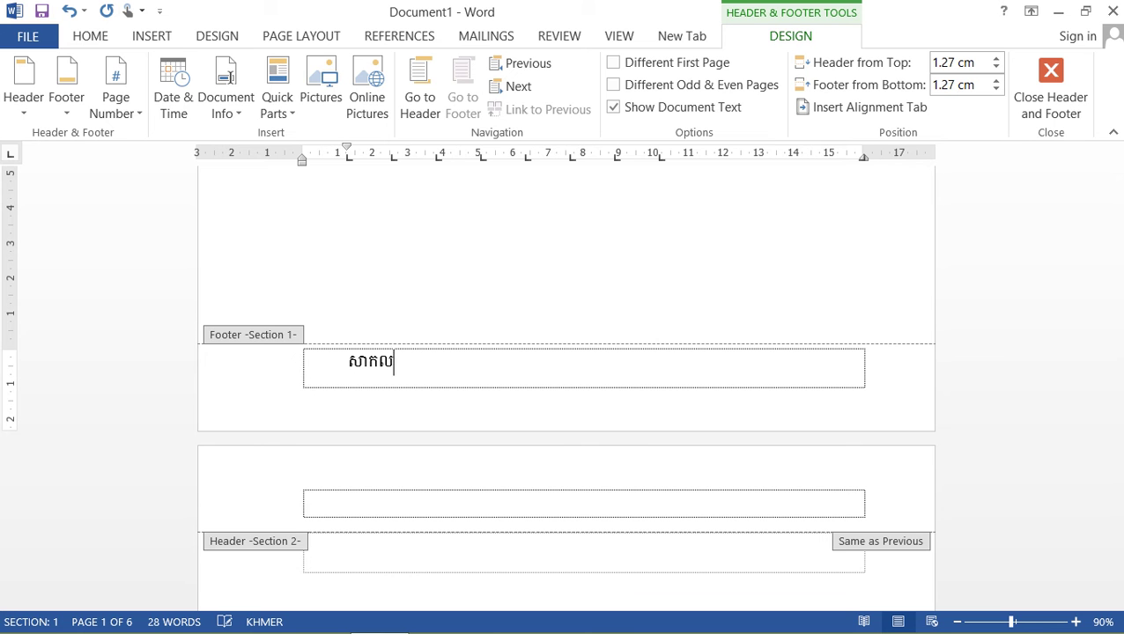
{"action": "scroll", "coordinate": [691, 377], "scroll_direction": "down", "scroll_amount": 5}
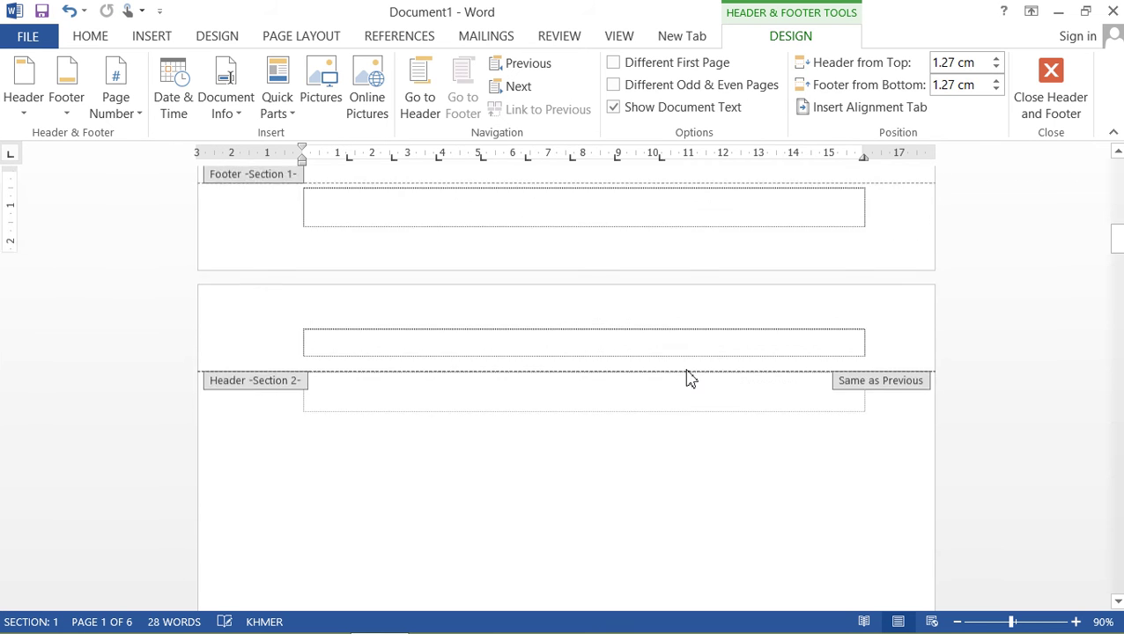
{"action": "scroll", "coordinate": [691, 377], "scroll_direction": "down", "scroll_amount": 3}
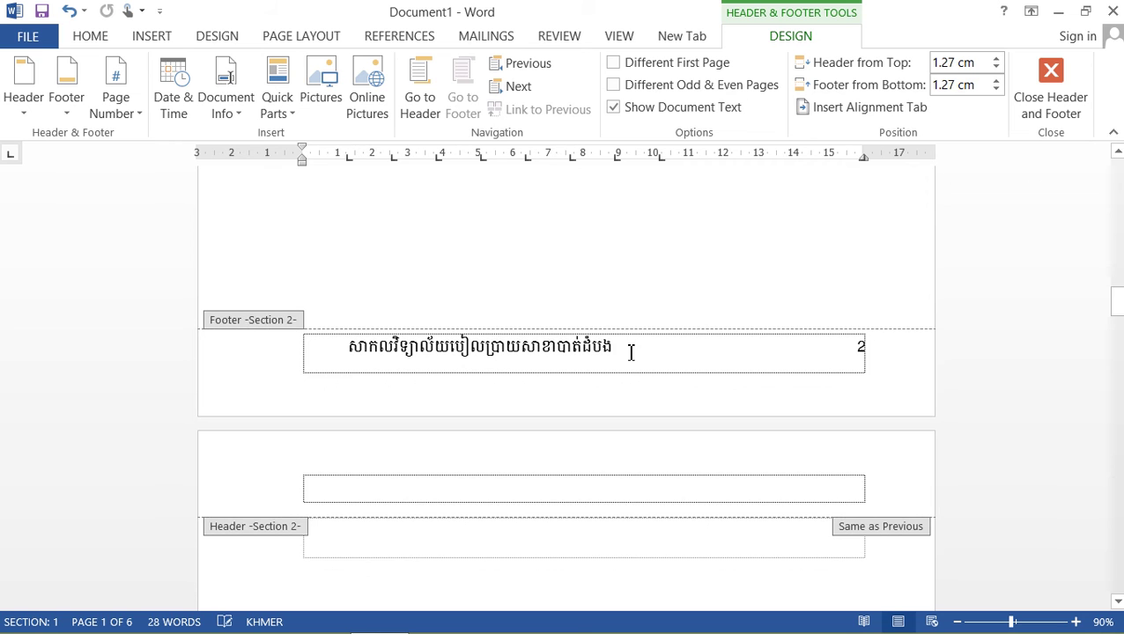
- Select the section 2 footer page number and open Format Page Numbers
{"action": "left_click", "coordinate": [631, 350]}
{"action": "double_click", "coordinate": [856, 346]}
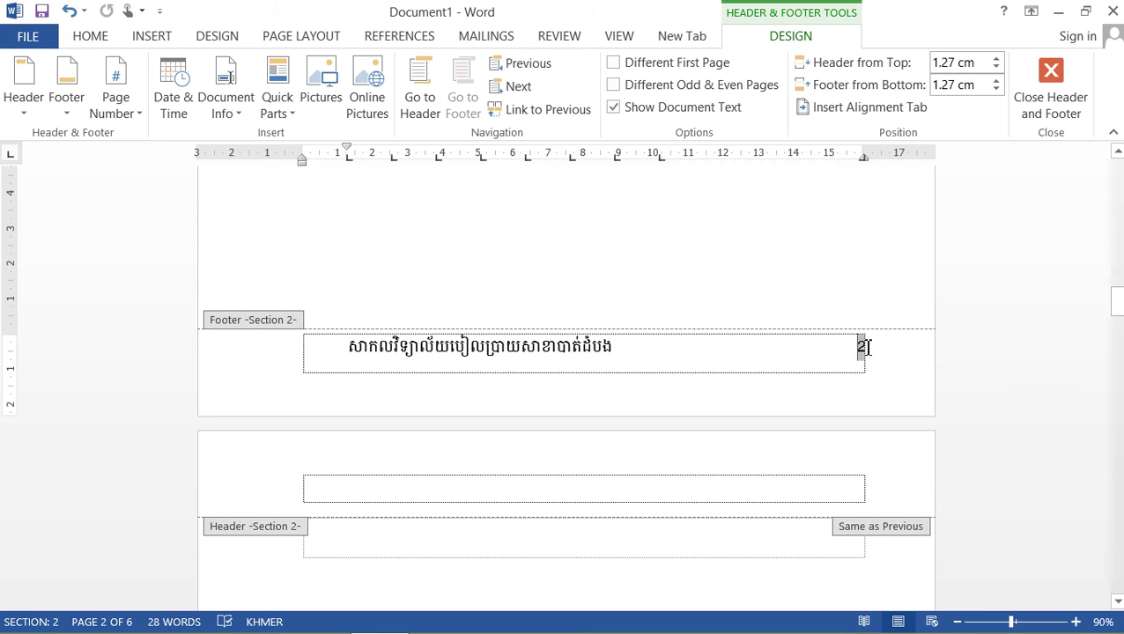
{"action": "left_click", "coordinate": [863, 350]}
{"action": "double_click", "coordinate": [862, 349]}
{"action": "left_click", "coordinate": [124, 122]}
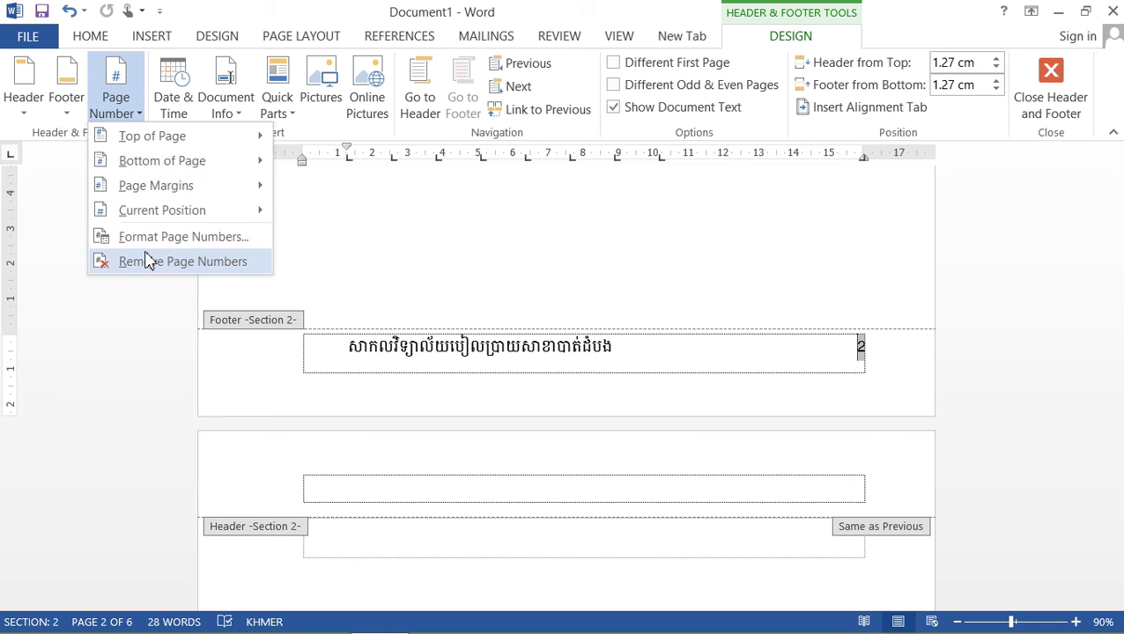
{"action": "left_click", "coordinate": [157, 39]}
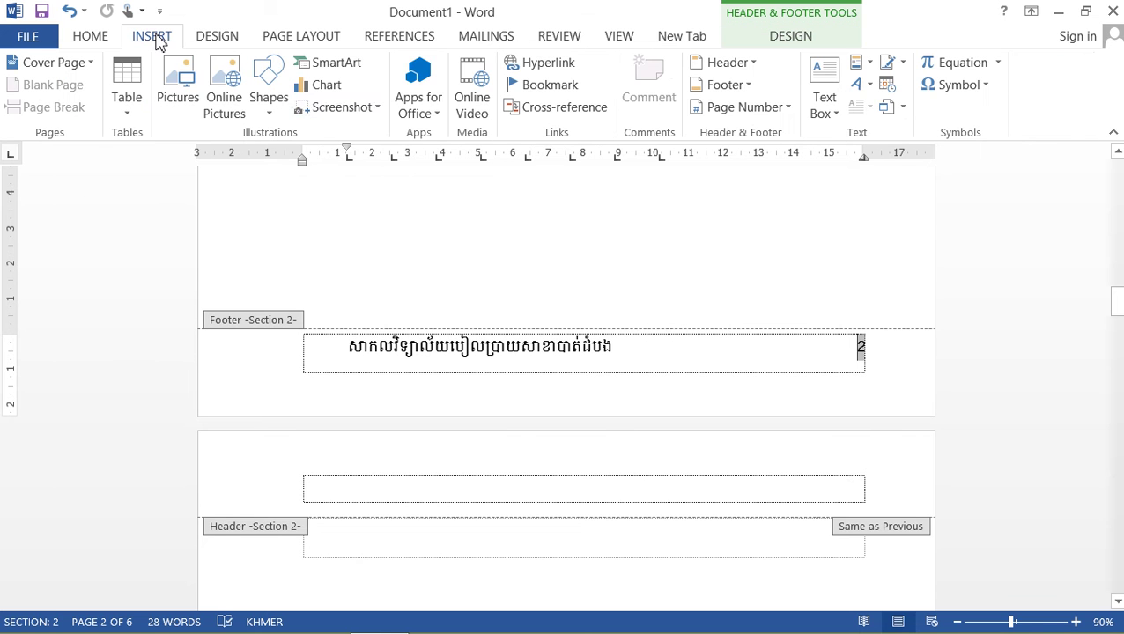
{"action": "left_click", "coordinate": [781, 111]}
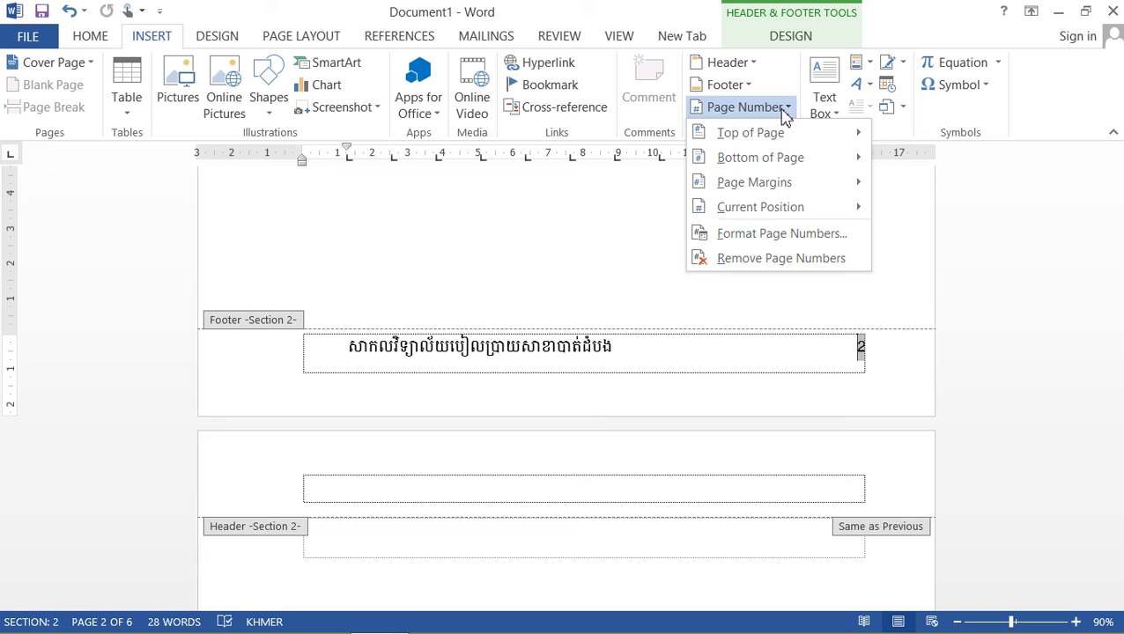
{"action": "left_click", "coordinate": [770, 238]}
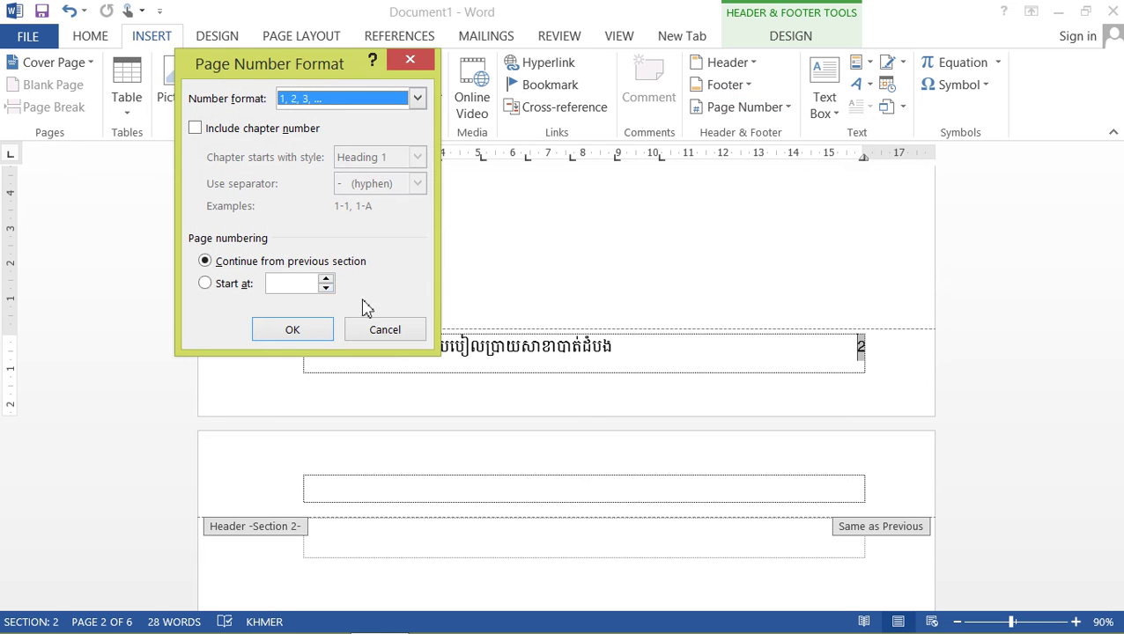
- Choose the i, ii, iii number format, start numbering at i, and apply it
{"action": "left_click", "coordinate": [419, 98]}
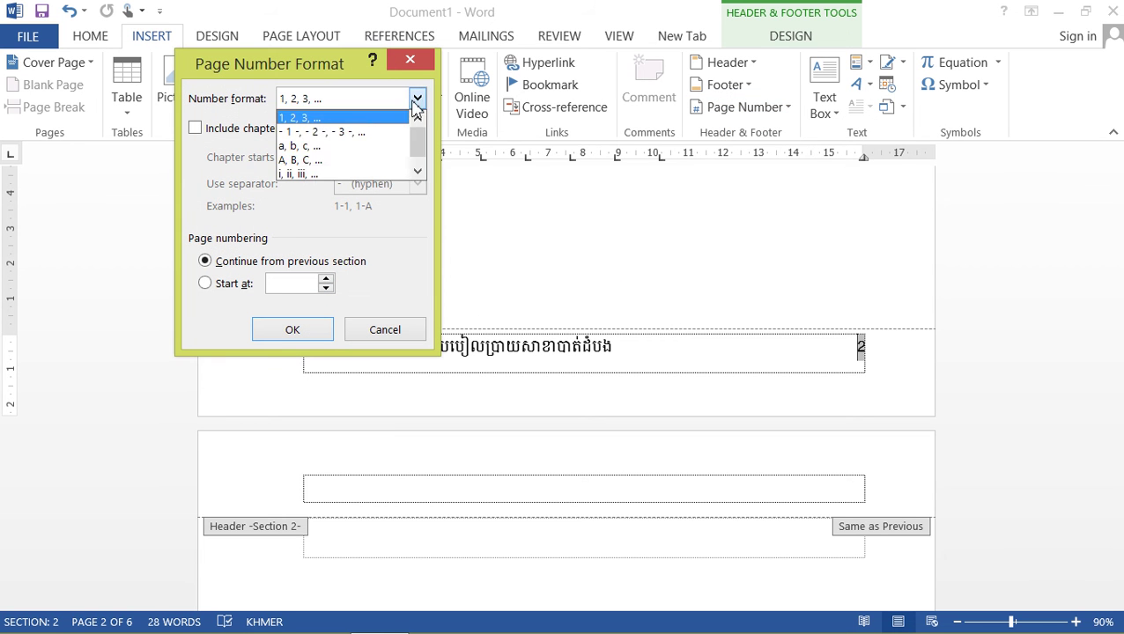
{"action": "left_click", "coordinate": [309, 175]}
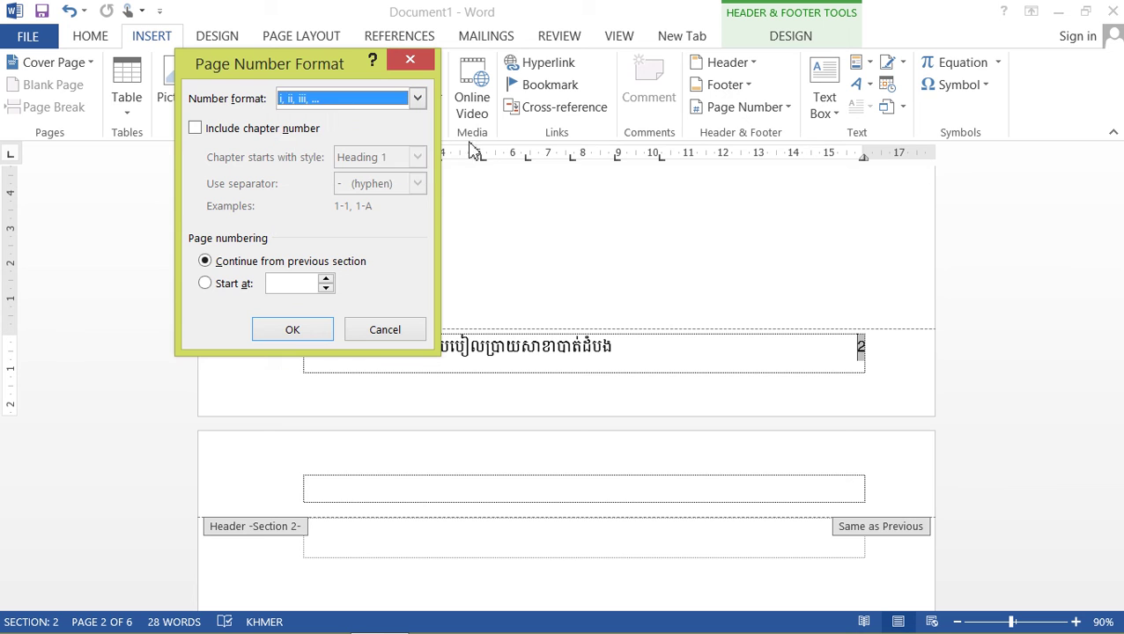
{"action": "left_click", "coordinate": [418, 98]}
{"action": "left_click", "coordinate": [419, 174]}
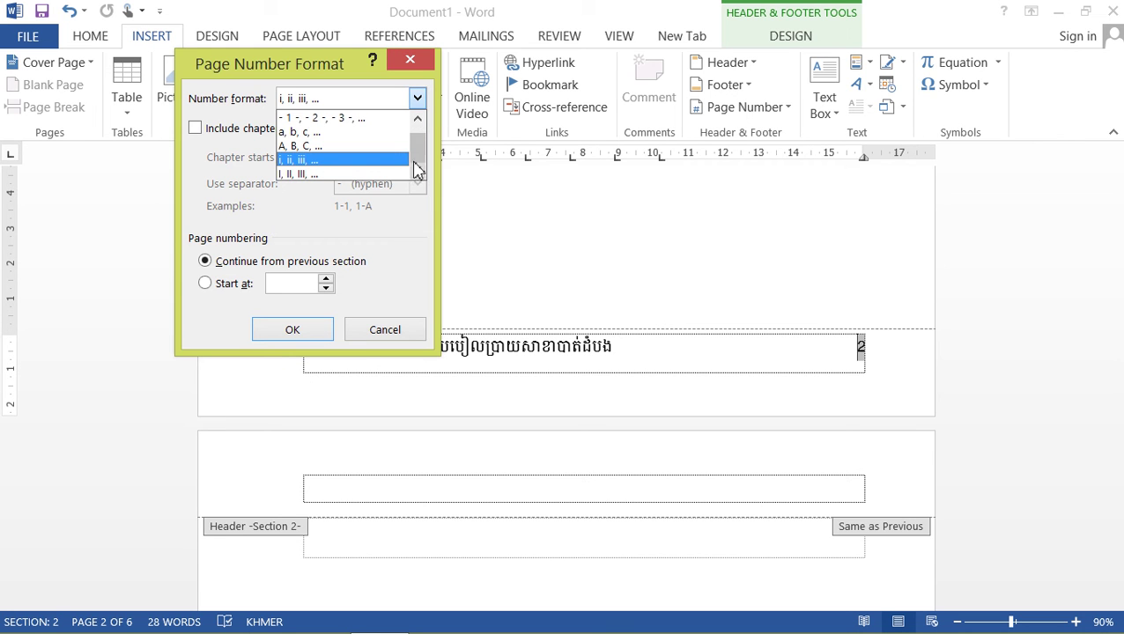
{"action": "left_click_drag", "start_coordinate": [419, 170], "coordinate": [421, 130]}
{"action": "left_click", "coordinate": [301, 181]}
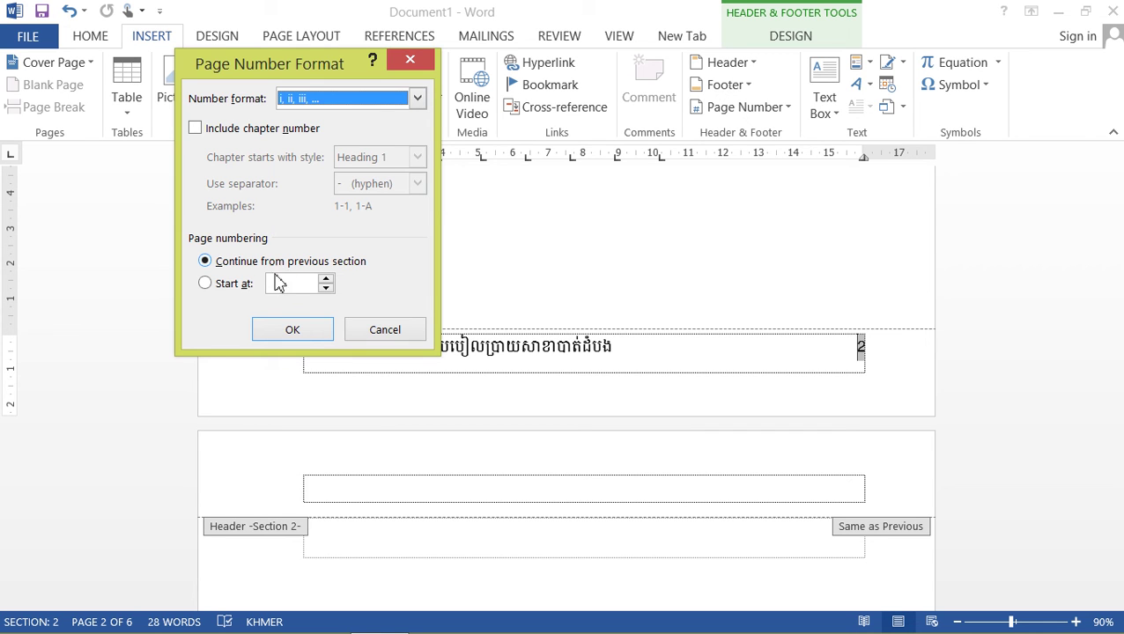
{"action": "left_click", "coordinate": [205, 284]}
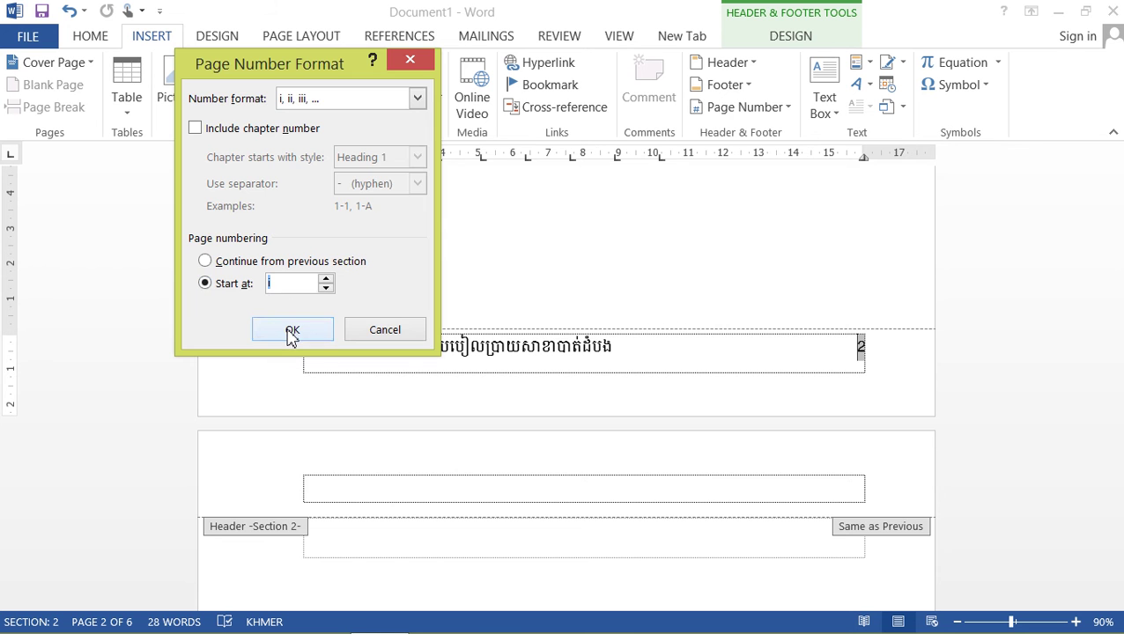
{"action": "left_click", "coordinate": [292, 331]}
{"action": "scroll", "coordinate": [846, 494], "scroll_direction": "down", "scroll_amount": 3}
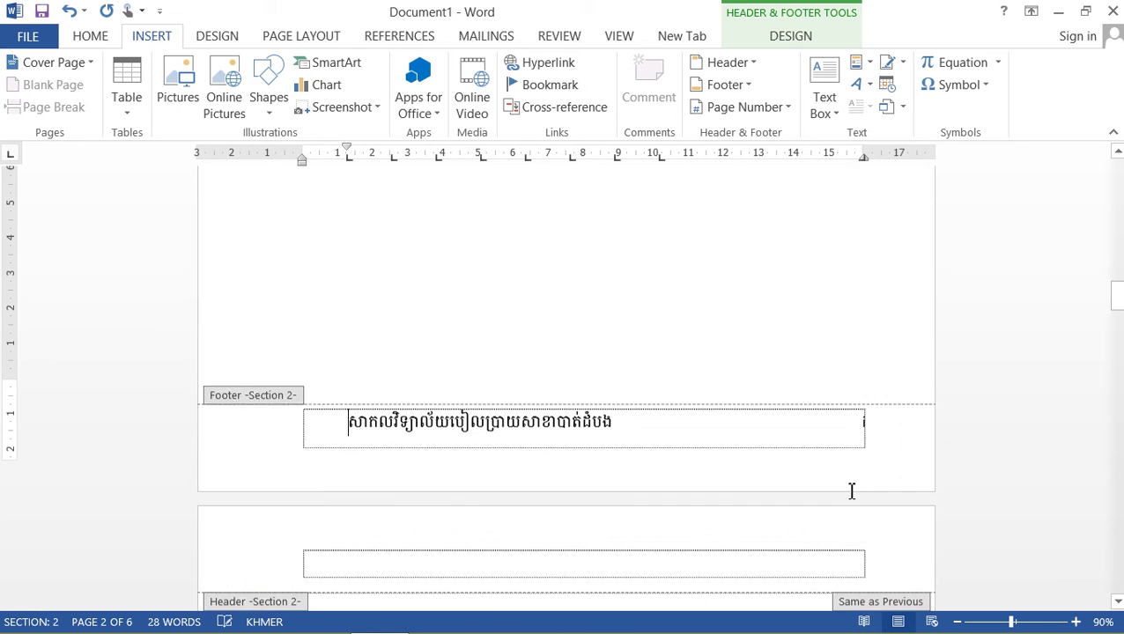
{"action": "scroll", "coordinate": [844, 308], "scroll_direction": "up", "scroll_amount": 10}
{"action": "scroll", "coordinate": [844, 301], "scroll_direction": "up", "scroll_amount": 9}
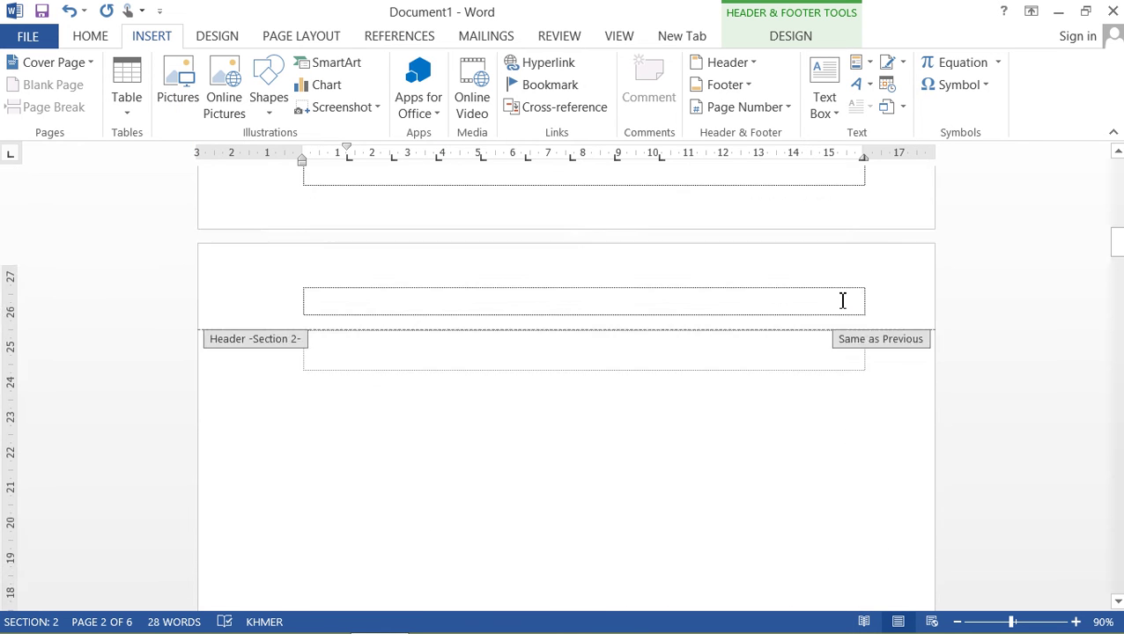
{"action": "scroll", "coordinate": [832, 278], "scroll_direction": "up", "scroll_amount": 7}
{"action": "scroll", "coordinate": [819, 291], "scroll_direction": "up", "scroll_amount": 2}
{"action": "scroll", "coordinate": [820, 304], "scroll_direction": "down", "scroll_amount": 4}
{"action": "scroll", "coordinate": [795, 337], "scroll_direction": "down", "scroll_amount": 5}
{"action": "scroll", "coordinate": [835, 340], "scroll_direction": "down", "scroll_amount": 3}
{"action": "scroll", "coordinate": [828, 355], "scroll_direction": "down", "scroll_amount": 1}
{"action": "scroll", "coordinate": [828, 354], "scroll_direction": "down", "scroll_amount": 5}
{"action": "scroll", "coordinate": [896, 299], "scroll_direction": "down", "scroll_amount": 5}
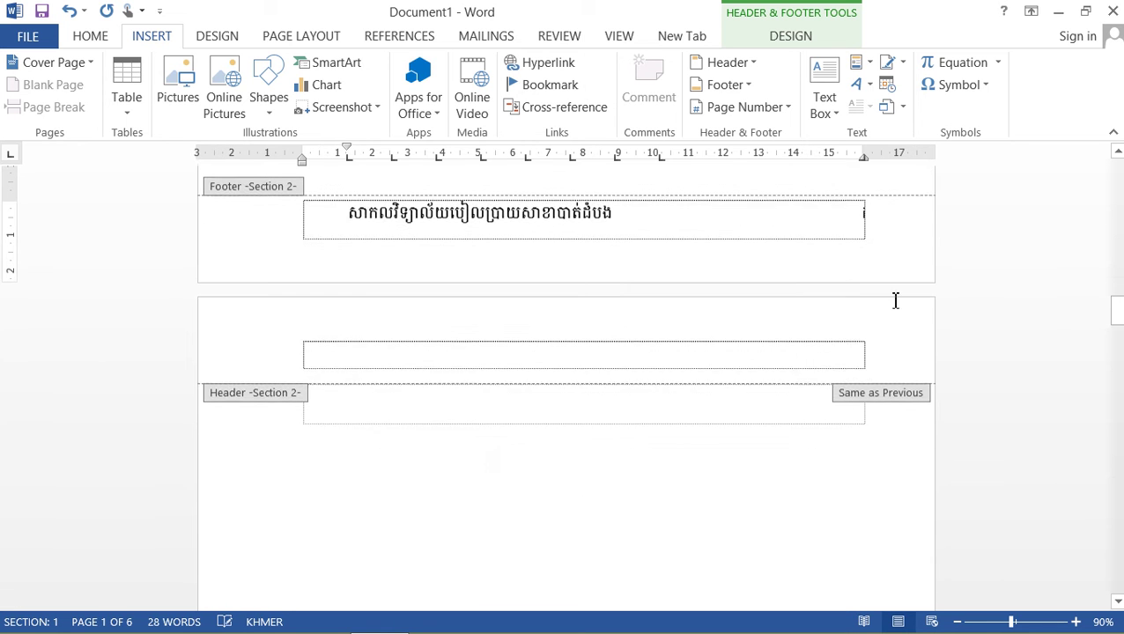
{"action": "scroll", "coordinate": [818, 406], "scroll_direction": "down", "scroll_amount": 1}
{"action": "scroll", "coordinate": [820, 401], "scroll_direction": "up", "scroll_amount": 12}
{"action": "scroll", "coordinate": [822, 401], "scroll_direction": "down", "scroll_amount": 4}
{"action": "scroll", "coordinate": [840, 416], "scroll_direction": "down", "scroll_amount": 8}
{"action": "scroll", "coordinate": [849, 282], "scroll_direction": "down", "scroll_amount": 1}
{"action": "scroll", "coordinate": [855, 291], "scroll_direction": "up", "scroll_amount": 3}
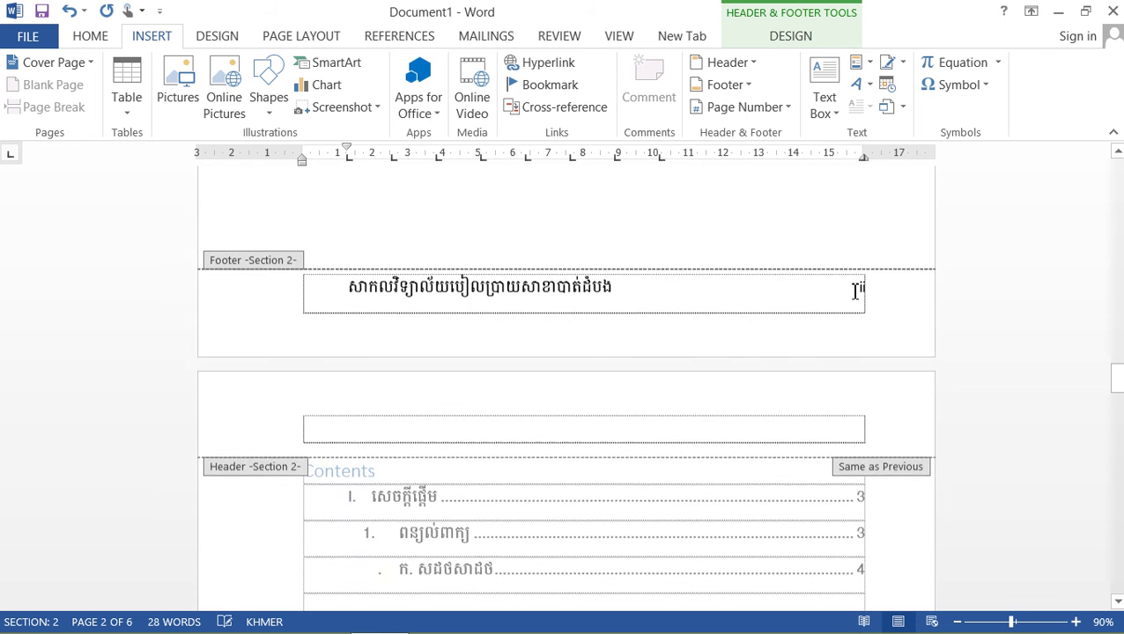
{"action": "scroll", "coordinate": [846, 303], "scroll_direction": "down", "scroll_amount": 6}
{"action": "scroll", "coordinate": [841, 317], "scroll_direction": "down", "scroll_amount": 8}
{"action": "scroll", "coordinate": [843, 346], "scroll_direction": "down", "scroll_amount": 8}
{"action": "scroll", "coordinate": [850, 264], "scroll_direction": "down", "scroll_amount": 3}
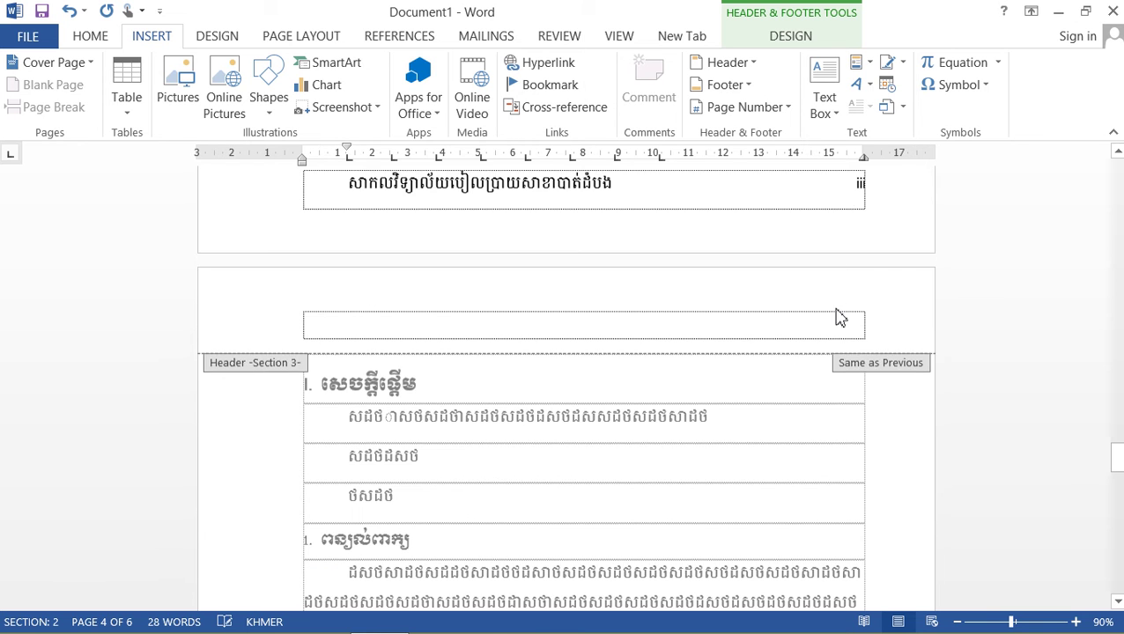
{"action": "scroll", "coordinate": [733, 281], "scroll_direction": "down", "scroll_amount": 2}
{"action": "scroll", "coordinate": [689, 302], "scroll_direction": "down", "scroll_amount": 2}
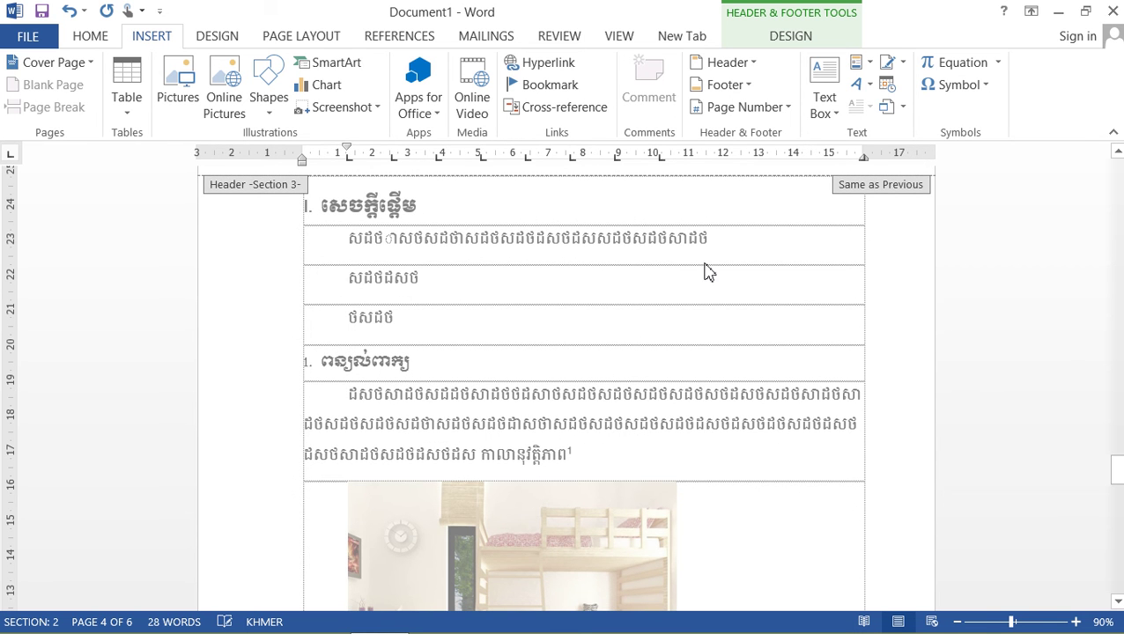
{"action": "scroll", "coordinate": [762, 295], "scroll_direction": "down", "scroll_amount": 3}
{"action": "scroll", "coordinate": [771, 293], "scroll_direction": "down", "scroll_amount": 3}
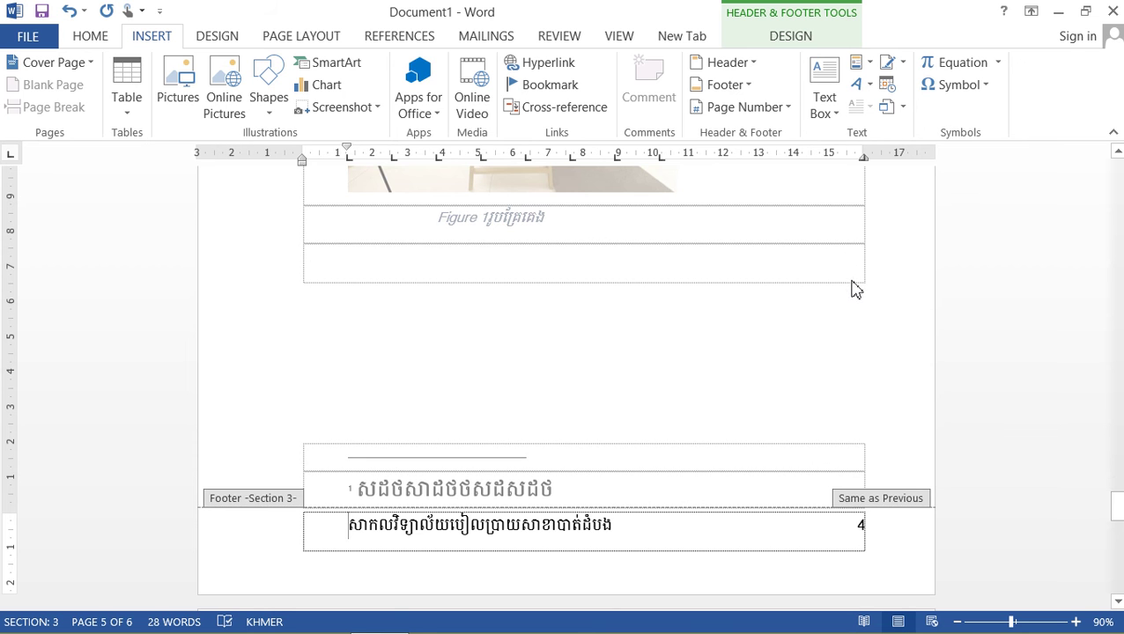
{"action": "scroll", "coordinate": [840, 339], "scroll_direction": "down", "scroll_amount": 1}
{"action": "scroll", "coordinate": [801, 336], "scroll_direction": "up", "scroll_amount": 1}
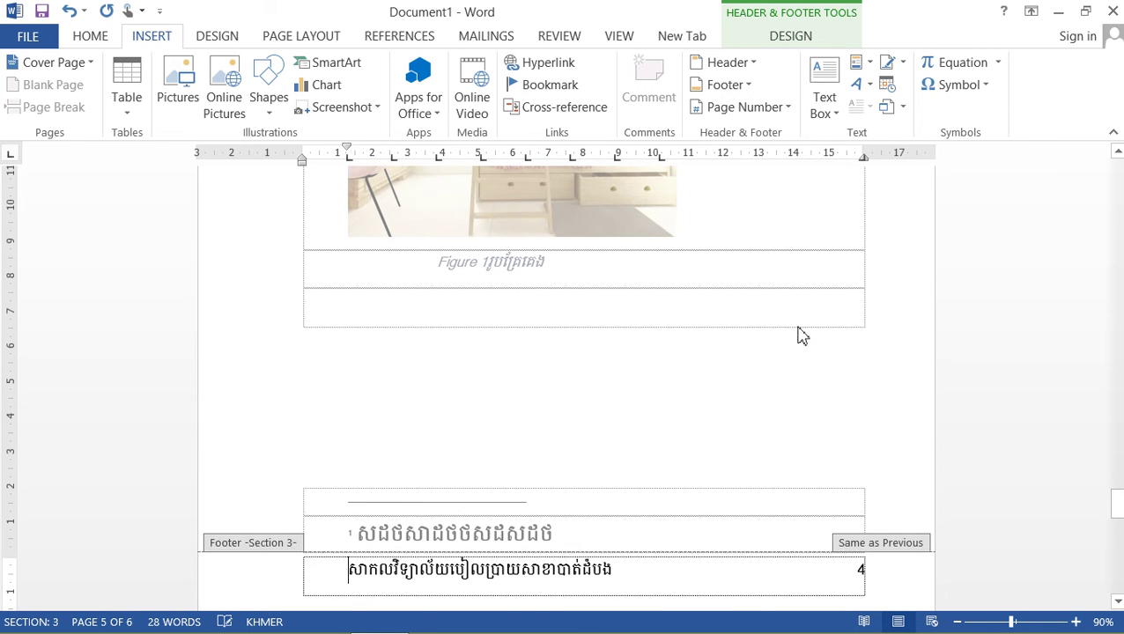
{"action": "scroll", "coordinate": [819, 335], "scroll_direction": "down", "scroll_amount": 3}
- Set section 3's page numbering to start at 1 in Format Page Numbers
{"action": "double_click", "coordinate": [859, 350]}
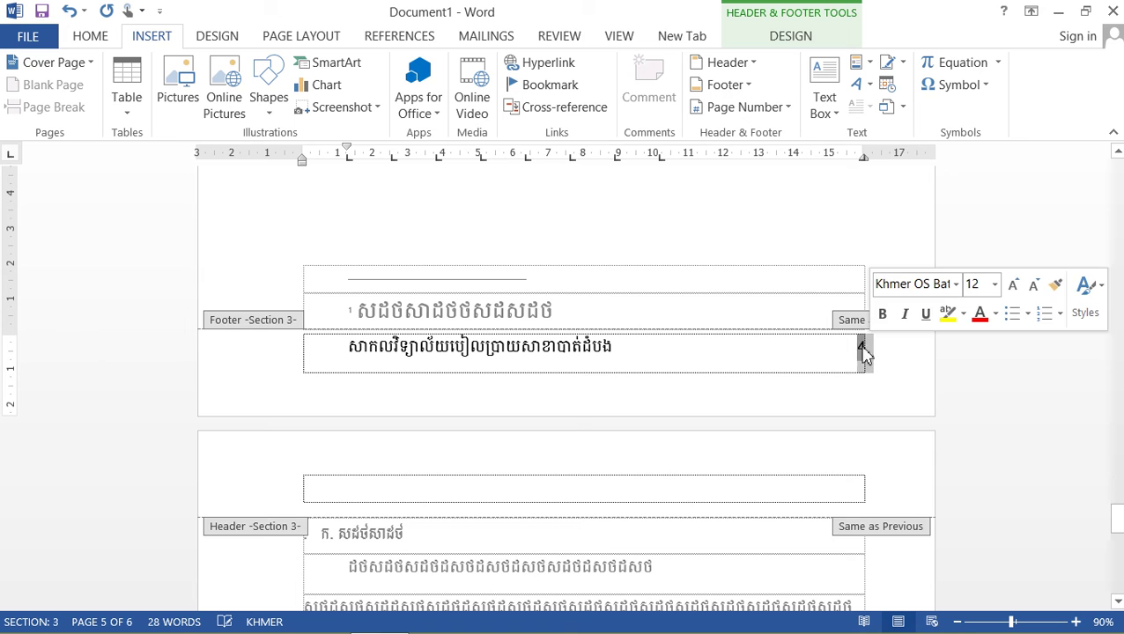
{"action": "left_click", "coordinate": [856, 350]}
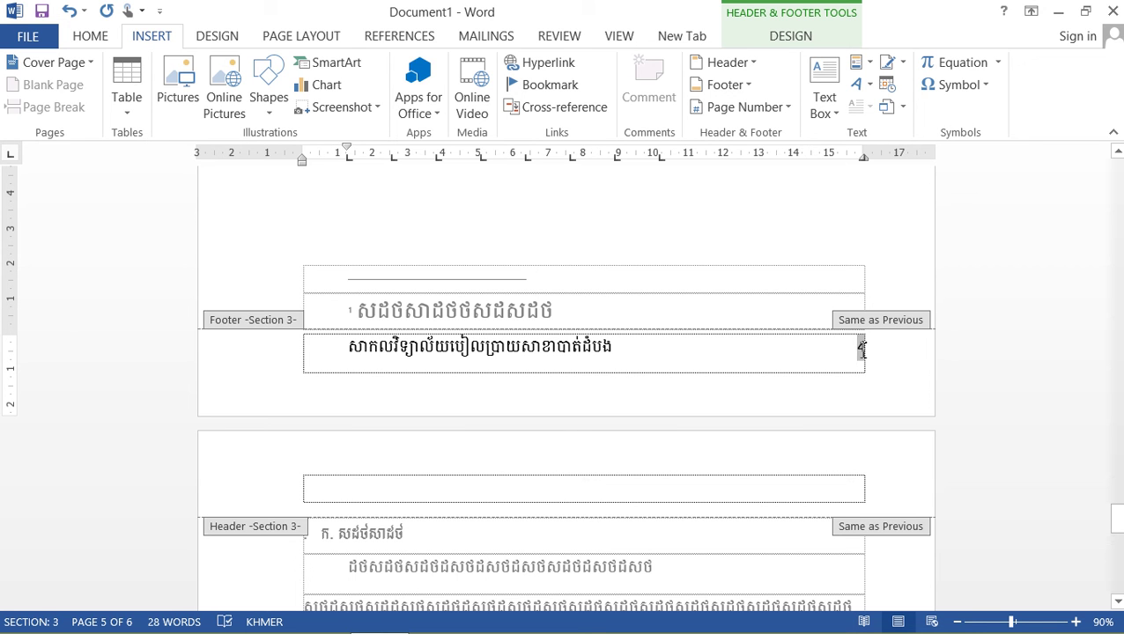
{"action": "left_click", "coordinate": [780, 110]}
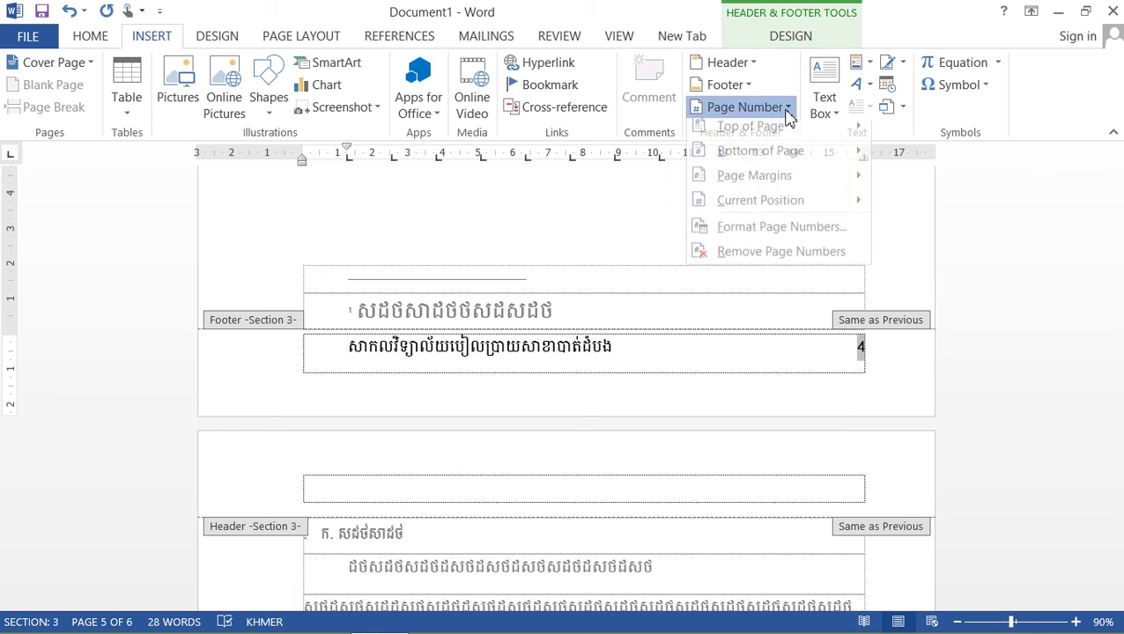
{"action": "left_click", "coordinate": [775, 236]}
{"action": "left_click", "coordinate": [213, 290]}
{"action": "left_click", "coordinate": [292, 328]}
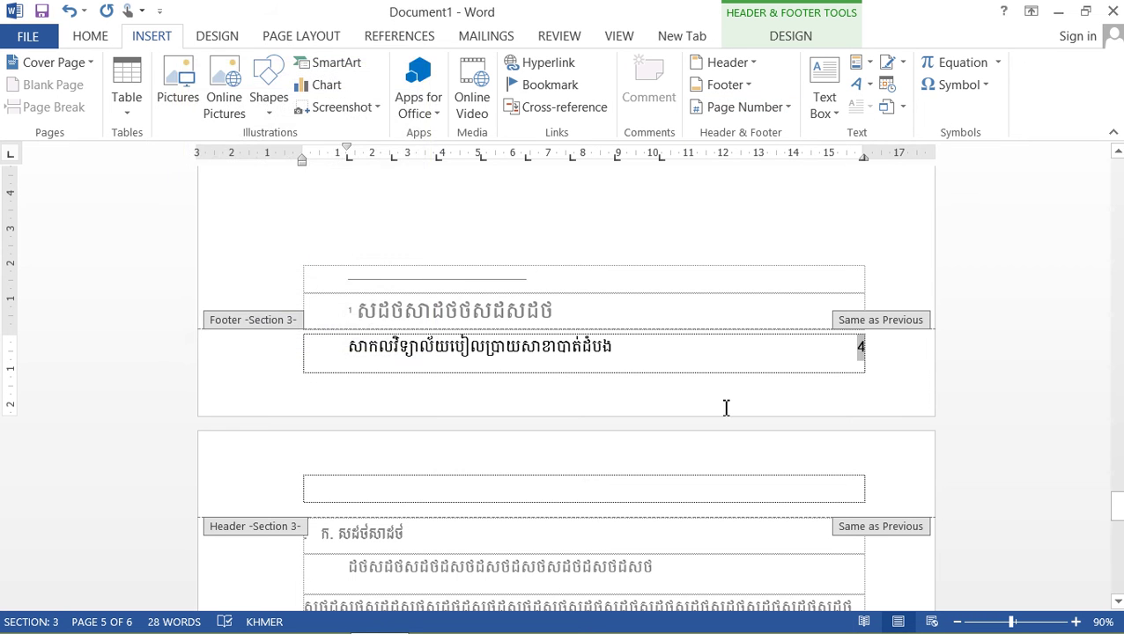
- Check the footers, ending at page 2's footer with roman numeral i at its right end
{"action": "scroll", "coordinate": [793, 436], "scroll_direction": "down", "scroll_amount": 1}
{"action": "left_click_drag", "start_coordinate": [857, 353], "coordinate": [871, 351]}
{"action": "scroll", "coordinate": [842, 452], "scroll_direction": "down", "scroll_amount": 3}
{"action": "scroll", "coordinate": [848, 450], "scroll_direction": "down", "scroll_amount": 3}
{"action": "scroll", "coordinate": [849, 450], "scroll_direction": "down", "scroll_amount": 5}
{"action": "scroll", "coordinate": [838, 304], "scroll_direction": "up", "scroll_amount": 3}
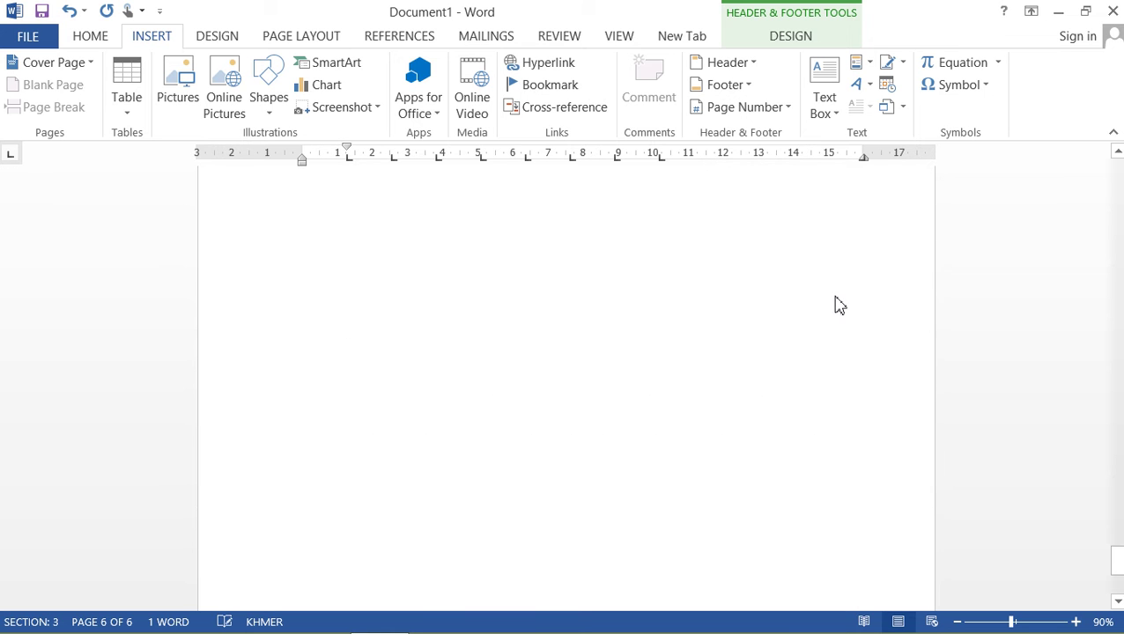
{"action": "scroll", "coordinate": [849, 286], "scroll_direction": "up", "scroll_amount": 4}
{"action": "scroll", "coordinate": [849, 287], "scroll_direction": "up", "scroll_amount": 3}
{"action": "scroll", "coordinate": [851, 287], "scroll_direction": "up", "scroll_amount": 2}
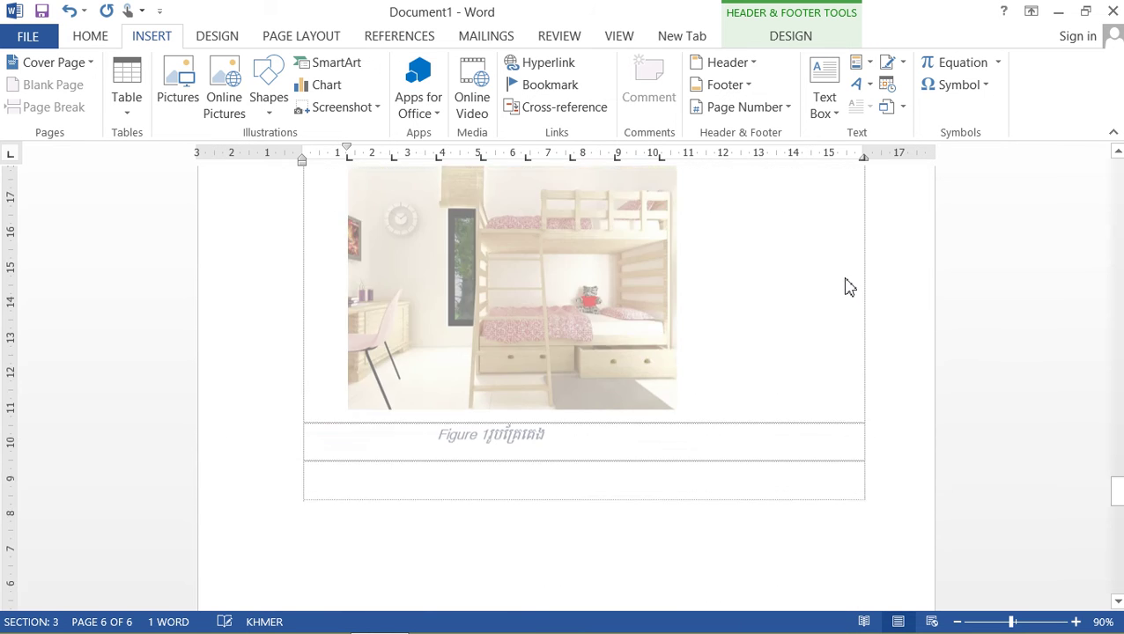
{"action": "scroll", "coordinate": [851, 286], "scroll_direction": "up", "scroll_amount": 4}
{"action": "scroll", "coordinate": [851, 289], "scroll_direction": "up", "scroll_amount": 3}
{"action": "scroll", "coordinate": [851, 292], "scroll_direction": "up", "scroll_amount": 1}
{"action": "scroll", "coordinate": [733, 256], "scroll_direction": "up", "scroll_amount": 2}
{"action": "scroll", "coordinate": [733, 288], "scroll_direction": "up", "scroll_amount": 3}
{"action": "scroll", "coordinate": [730, 279], "scroll_direction": "up", "scroll_amount": 3}
{"action": "scroll", "coordinate": [730, 278], "scroll_direction": "up", "scroll_amount": 3}
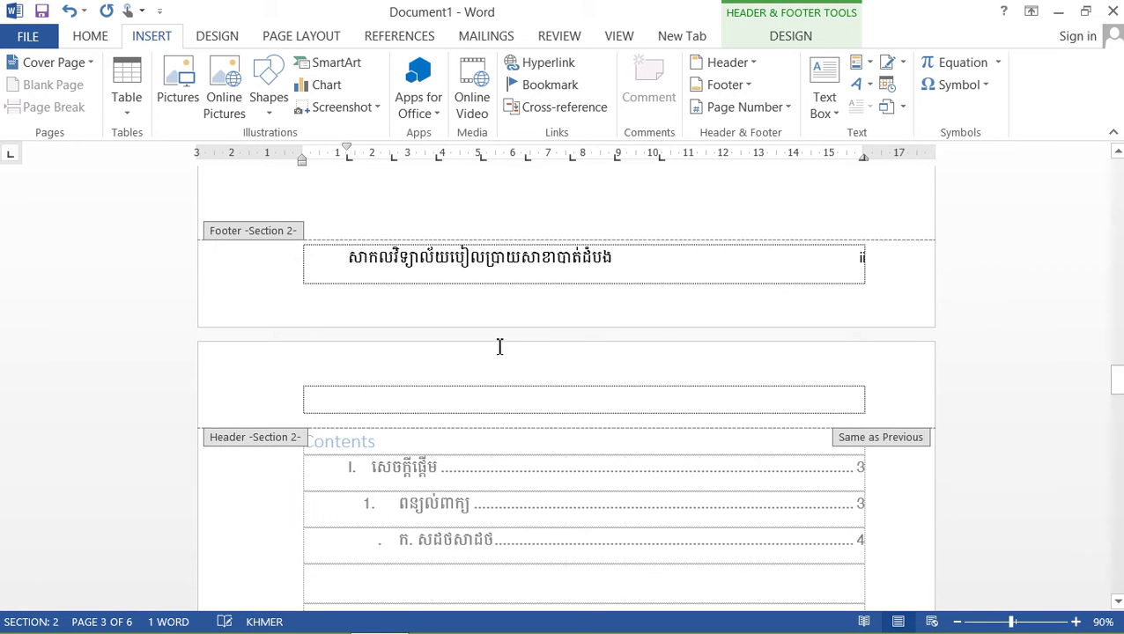
{"action": "scroll", "coordinate": [667, 336], "scroll_direction": "up", "scroll_amount": 1}
{"action": "scroll", "coordinate": [665, 337], "scroll_direction": "up", "scroll_amount": 3}
{"action": "scroll", "coordinate": [667, 337], "scroll_direction": "up", "scroll_amount": 3}
{"action": "scroll", "coordinate": [667, 338], "scroll_direction": "up", "scroll_amount": 1}
{"action": "scroll", "coordinate": [667, 336], "scroll_direction": "down", "scroll_amount": 8}
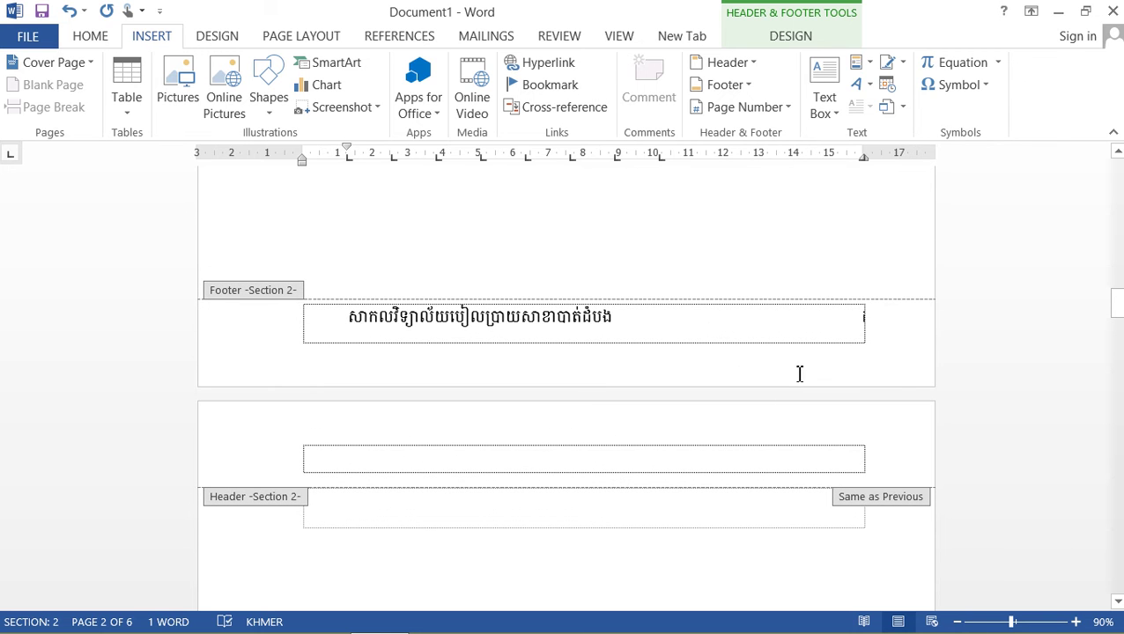
{"action": "left_click", "coordinate": [873, 319]}
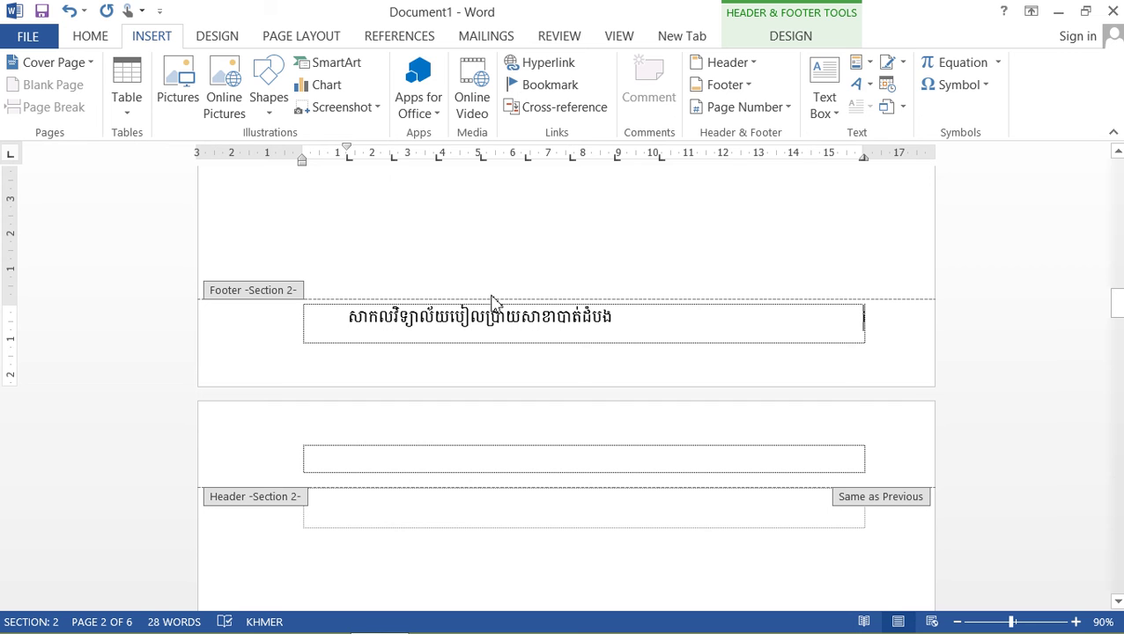
- Close header and footer editing and return to the table of contents
{"action": "left_click", "coordinate": [795, 37]}
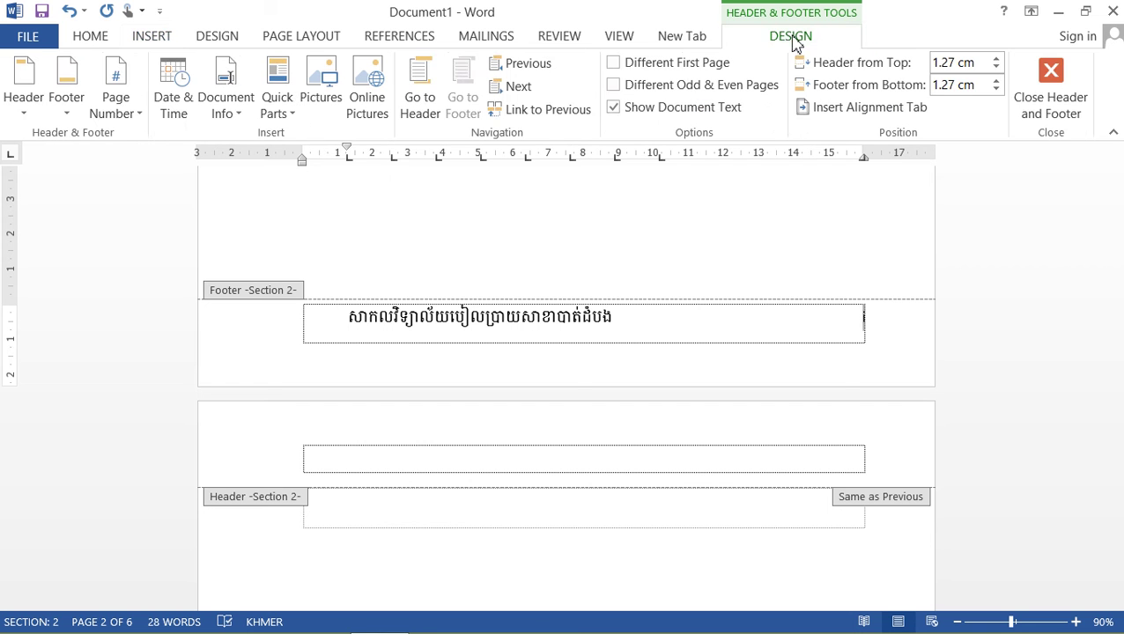
{"action": "left_click", "coordinate": [1045, 99]}
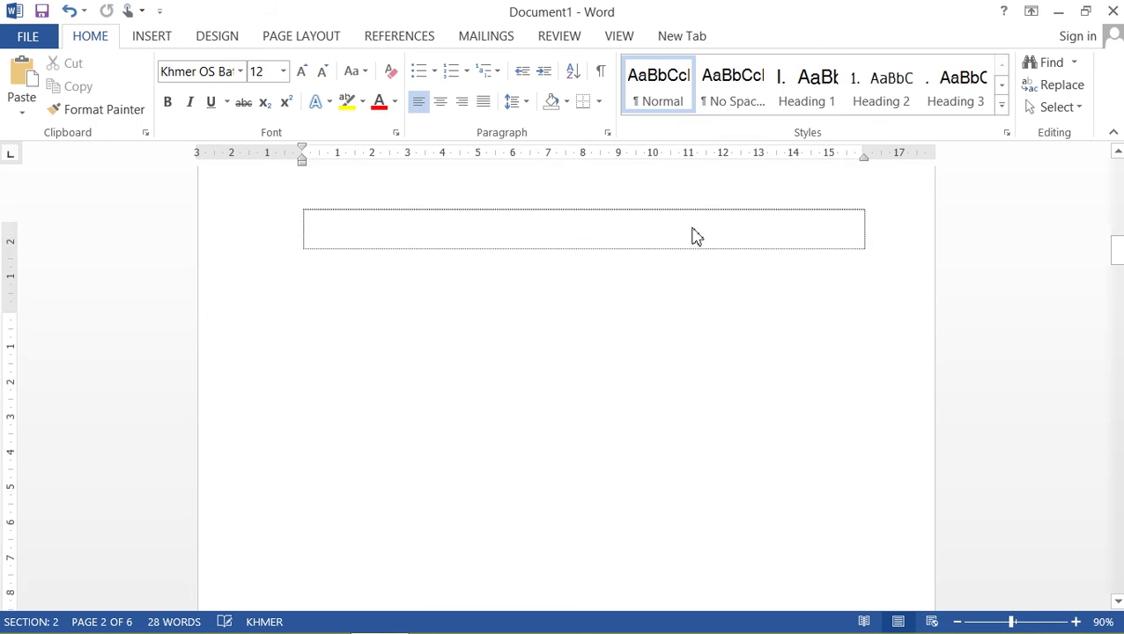
{"action": "scroll", "coordinate": [693, 248], "scroll_direction": "down", "scroll_amount": 5}
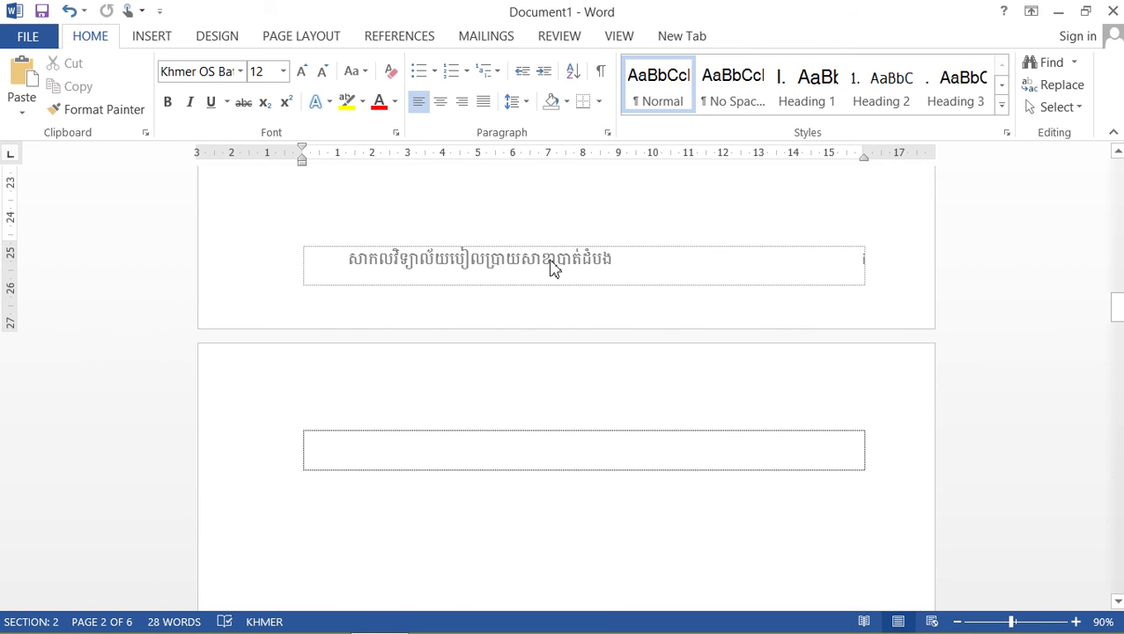
{"action": "left_click_drag", "start_coordinate": [554, 269], "coordinate": [482, 474]}
{"action": "scroll", "coordinate": [544, 352], "scroll_direction": "up", "scroll_amount": 5}
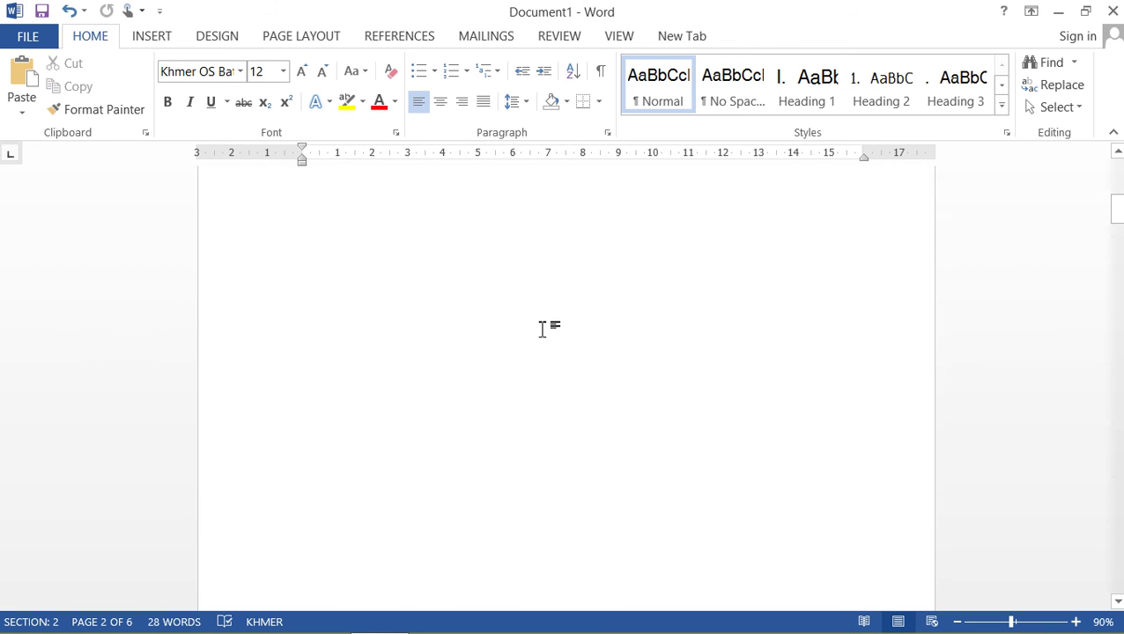
{"action": "scroll", "coordinate": [537, 313], "scroll_direction": "down", "scroll_amount": 5}
{"action": "scroll", "coordinate": [537, 312], "scroll_direction": "up", "scroll_amount": 5}
{"action": "scroll", "coordinate": [533, 322], "scroll_direction": "down", "scroll_amount": 2}
{"action": "scroll", "coordinate": [531, 332], "scroll_direction": "down", "scroll_amount": 5}
{"action": "scroll", "coordinate": [530, 332], "scroll_direction": "down", "scroll_amount": 5}
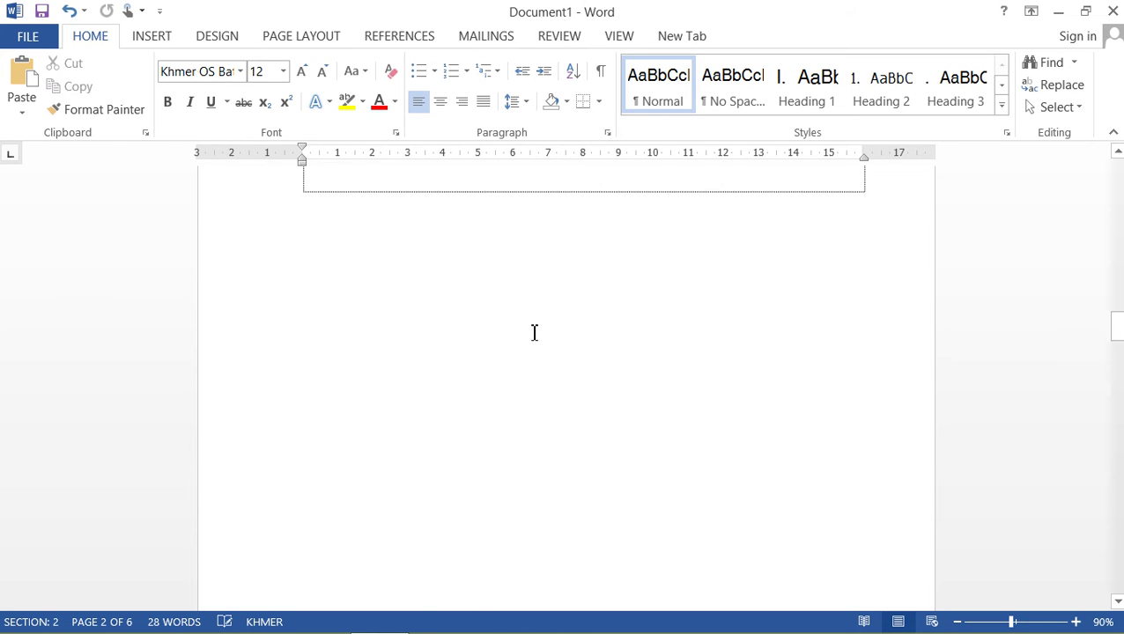
{"action": "scroll", "coordinate": [533, 331], "scroll_direction": "up", "scroll_amount": 5}
{"action": "scroll", "coordinate": [536, 329], "scroll_direction": "down", "scroll_amount": 3}
- Update the entire table of contents so its entries show pages 1, 1 and 2
{"action": "left_click", "coordinate": [536, 329]}
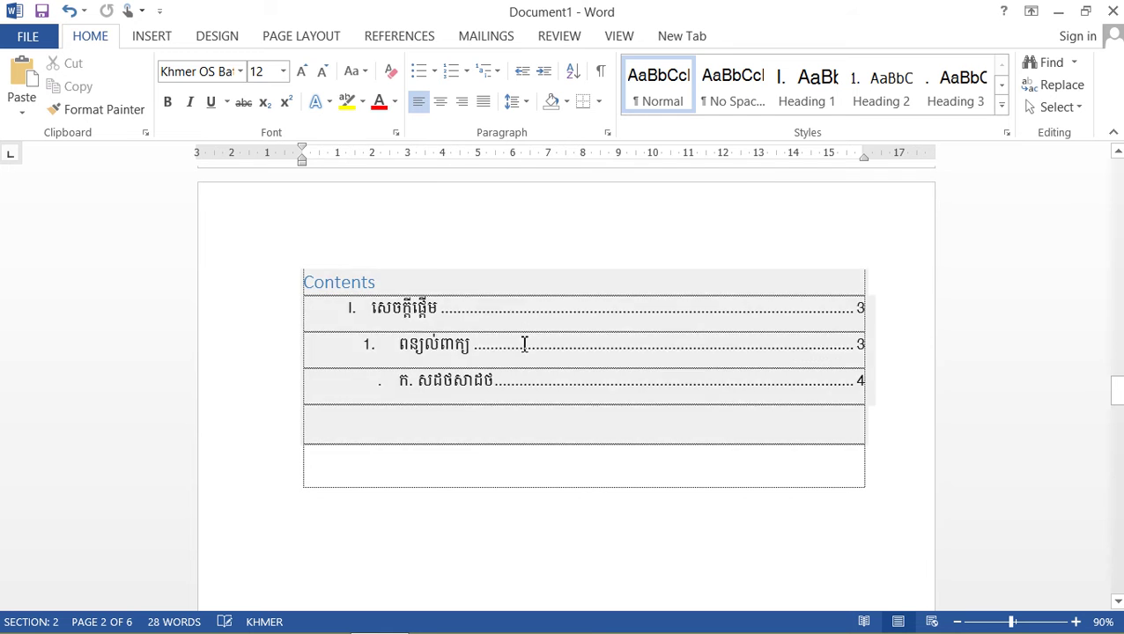
{"action": "left_click", "coordinate": [394, 257]}
{"action": "left_click", "coordinate": [281, 394]}
{"action": "left_click", "coordinate": [364, 426]}
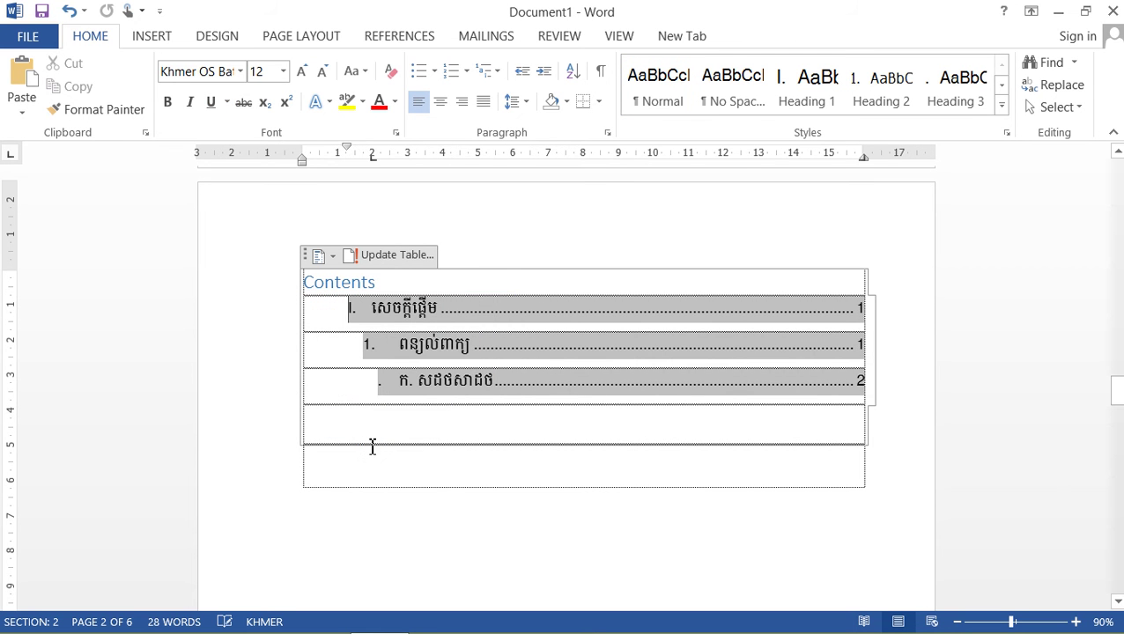
{"action": "left_click_drag", "start_coordinate": [859, 308], "coordinate": [593, 319]}
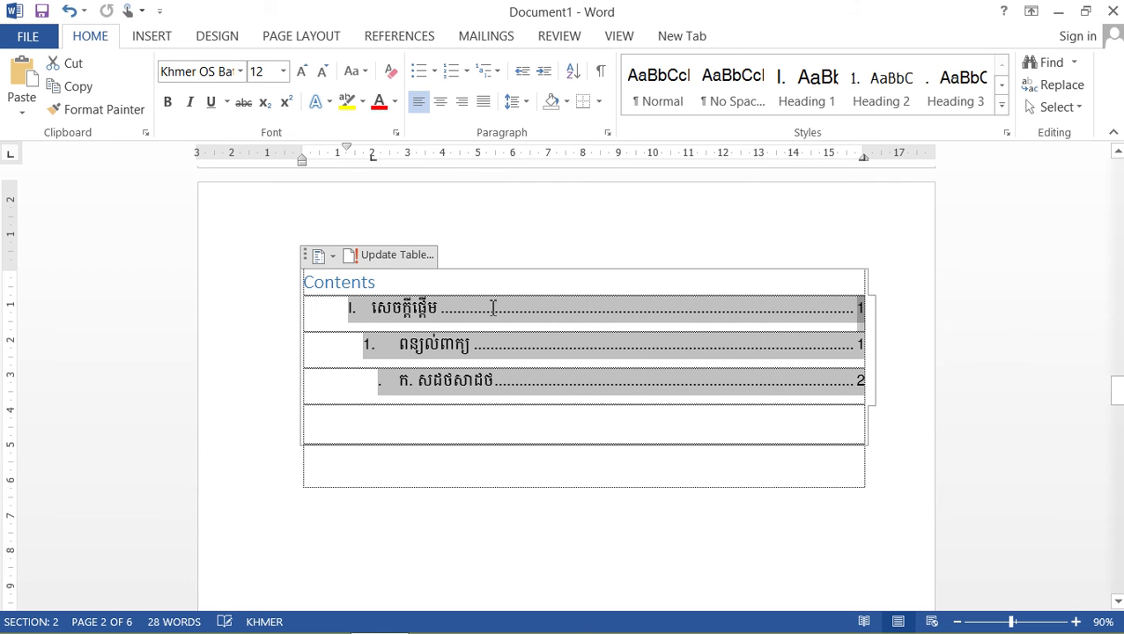
{"action": "left_click_drag", "start_coordinate": [883, 349], "coordinate": [859, 349]}
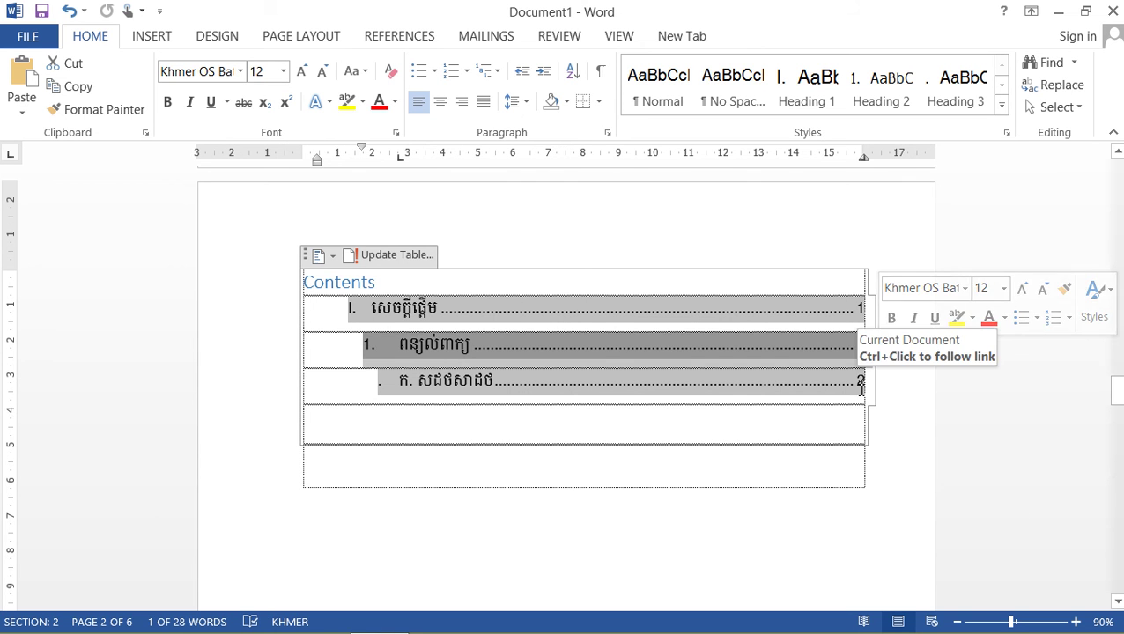
{"action": "left_click", "coordinate": [862, 387], "text": "shift"}
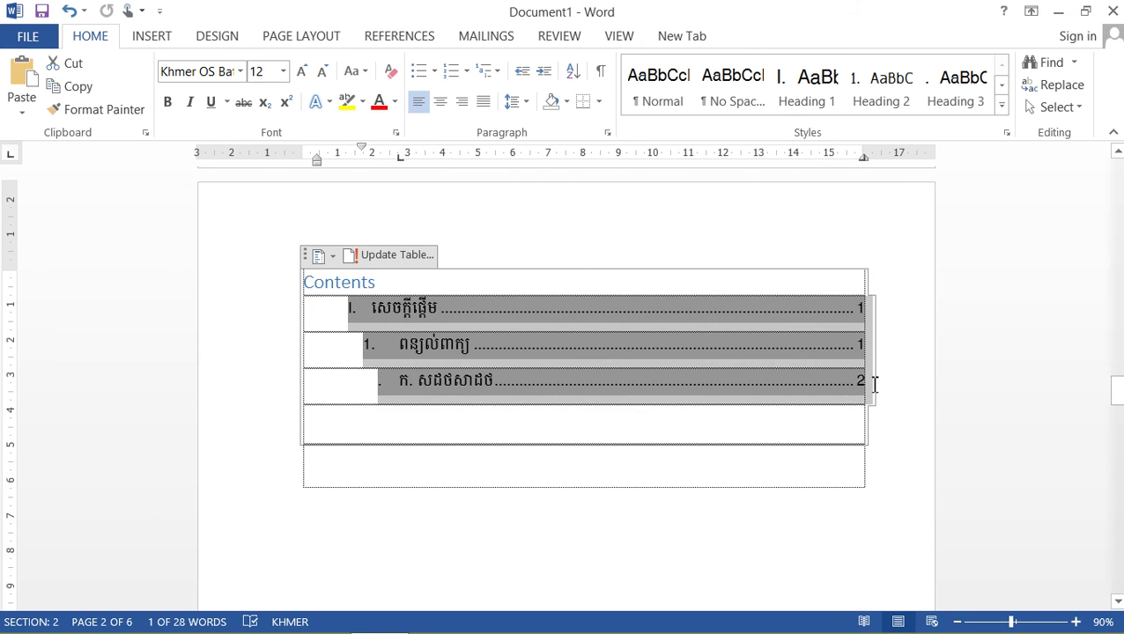
{"action": "left_click", "coordinate": [662, 263]}
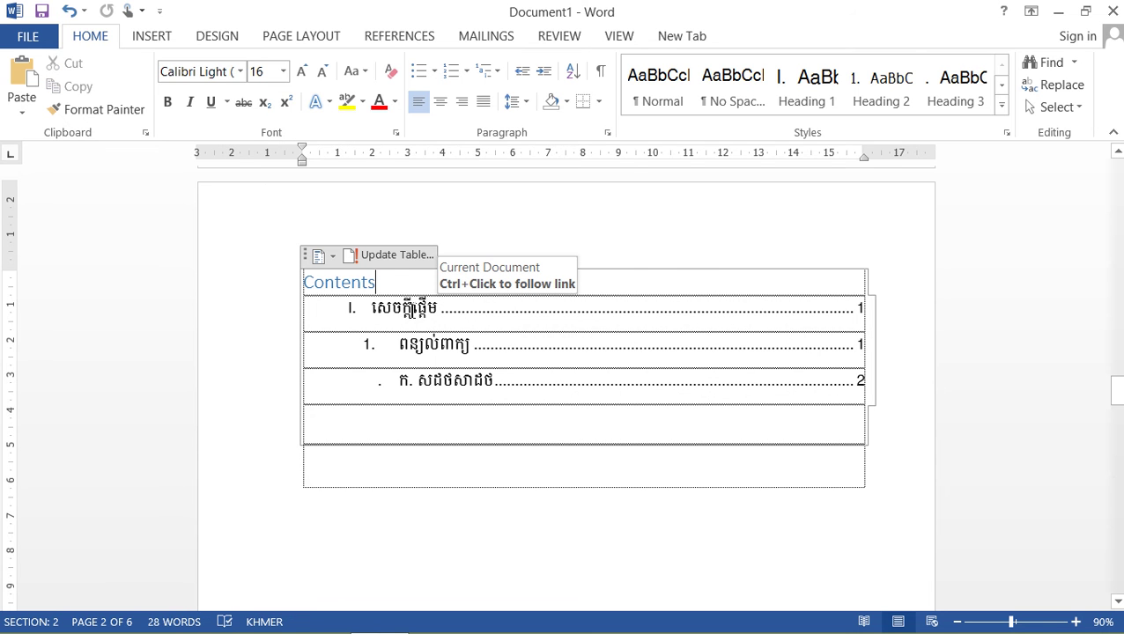
- Follow the សេចក្តីផ្តើម contents entry to its heading in the body
{"action": "left_click", "coordinate": [419, 317], "text": "ctrl"}
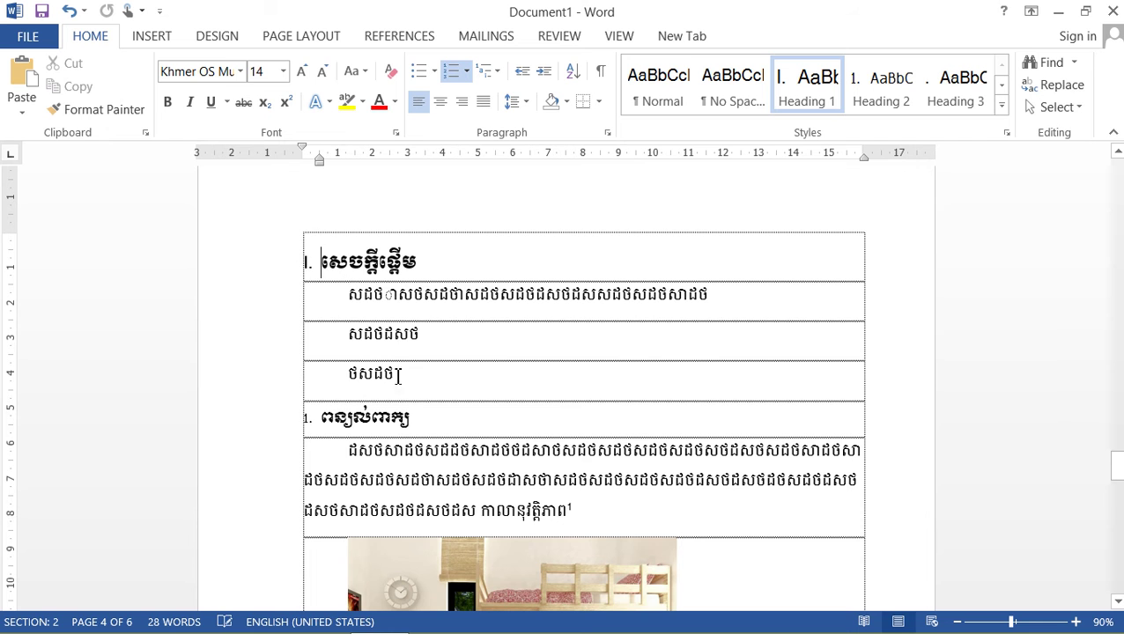
{"action": "scroll", "coordinate": [574, 308], "scroll_direction": "up", "scroll_amount": 3}
{"action": "scroll", "coordinate": [574, 295], "scroll_direction": "up", "scroll_amount": 3}
{"action": "scroll", "coordinate": [578, 290], "scroll_direction": "up", "scroll_amount": 5}
{"action": "scroll", "coordinate": [577, 291], "scroll_direction": "down", "scroll_amount": 1}
- Jump to the ពន្យល់ពាក្យ heading through its table of contents link
{"action": "left_click", "coordinate": [438, 396]}
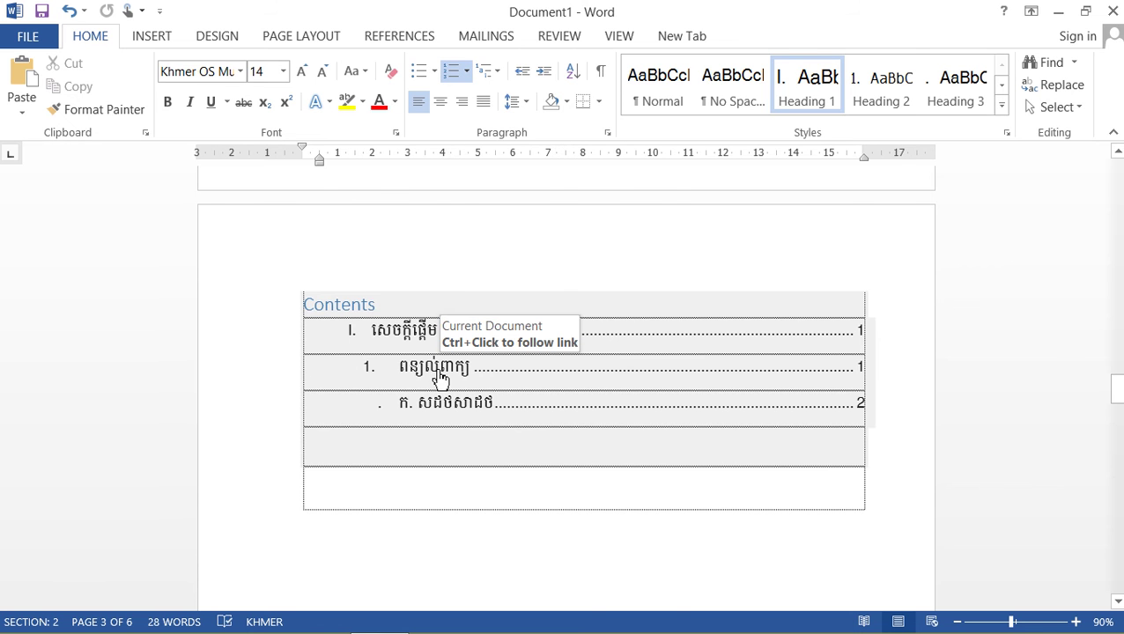
{"action": "left_click", "coordinate": [441, 377], "text": "ctrl"}
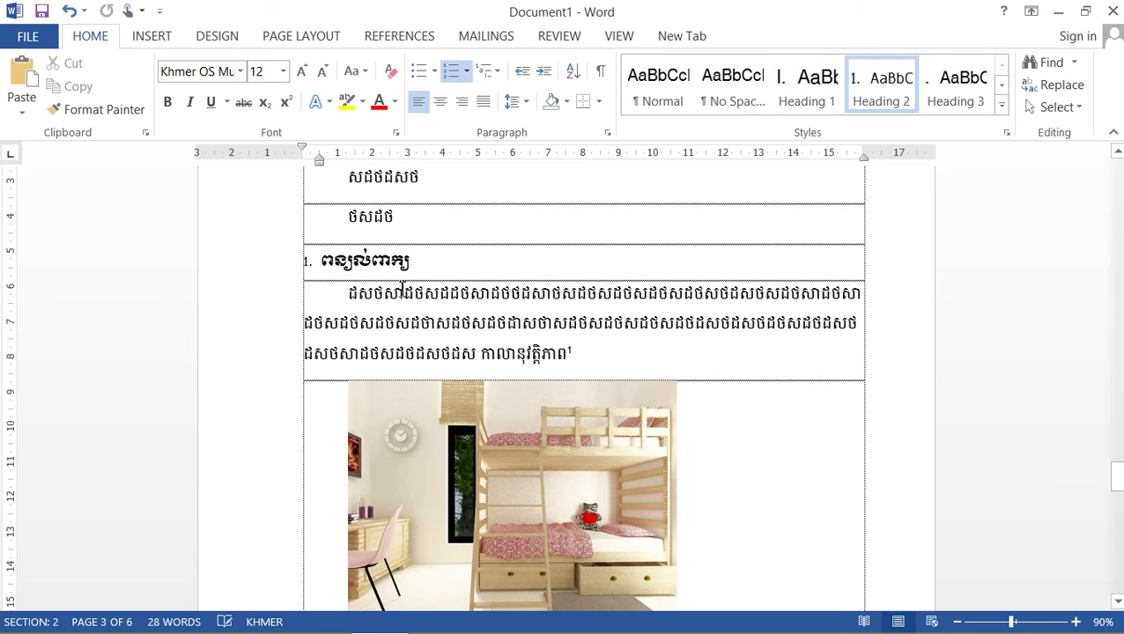
{"action": "left_click_drag", "start_coordinate": [360, 300], "coordinate": [536, 326]}
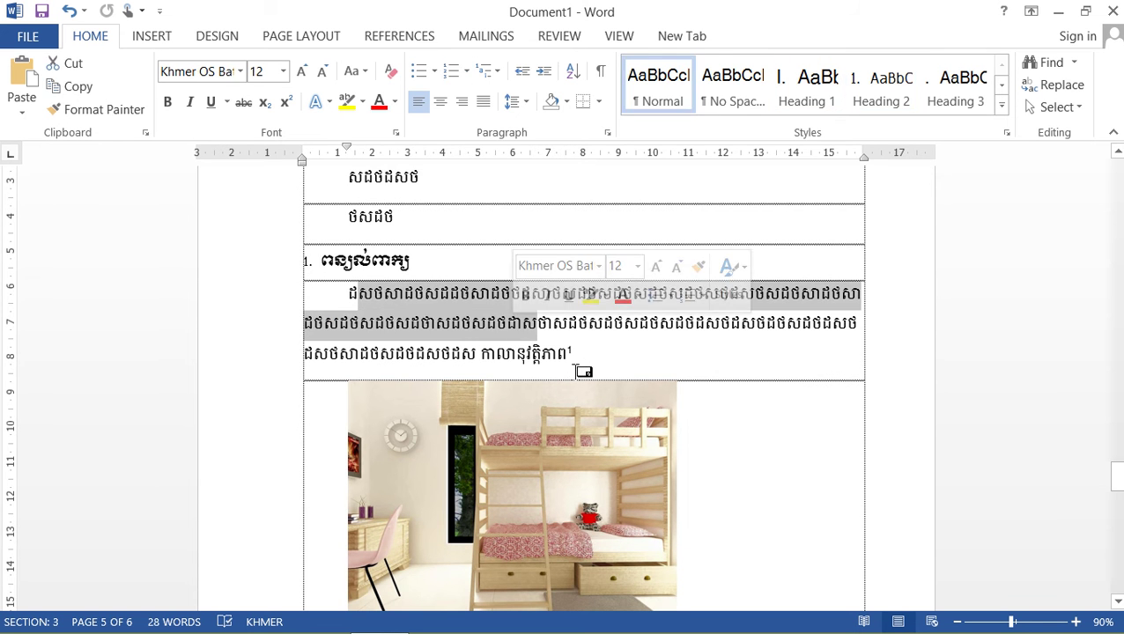
{"action": "left_click", "coordinate": [425, 264]}
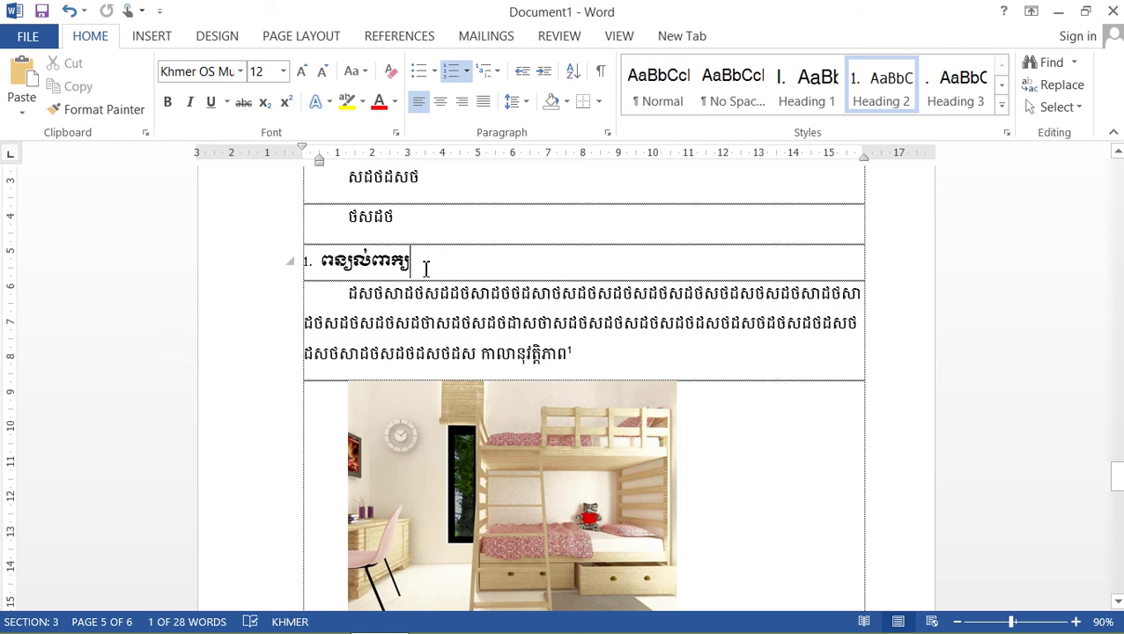
- Scroll down through the document to the table on the last page
{"action": "scroll", "coordinate": [482, 288], "scroll_direction": "up", "scroll_amount": 5}
{"action": "scroll", "coordinate": [495, 287], "scroll_direction": "down", "scroll_amount": 4}
{"action": "scroll", "coordinate": [515, 275], "scroll_direction": "down", "scroll_amount": 1}
{"action": "scroll", "coordinate": [532, 324], "scroll_direction": "down", "scroll_amount": 4}
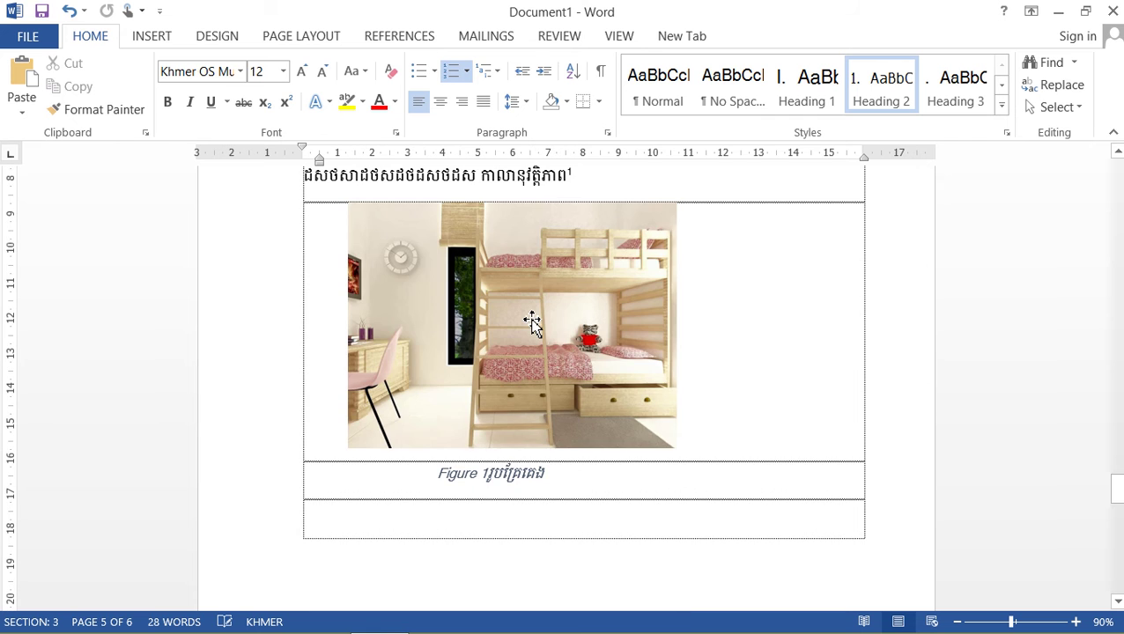
{"action": "scroll", "coordinate": [532, 322], "scroll_direction": "up", "scroll_amount": 1}
{"action": "scroll", "coordinate": [533, 322], "scroll_direction": "up", "scroll_amount": 4}
{"action": "scroll", "coordinate": [533, 321], "scroll_direction": "up", "scroll_amount": 1}
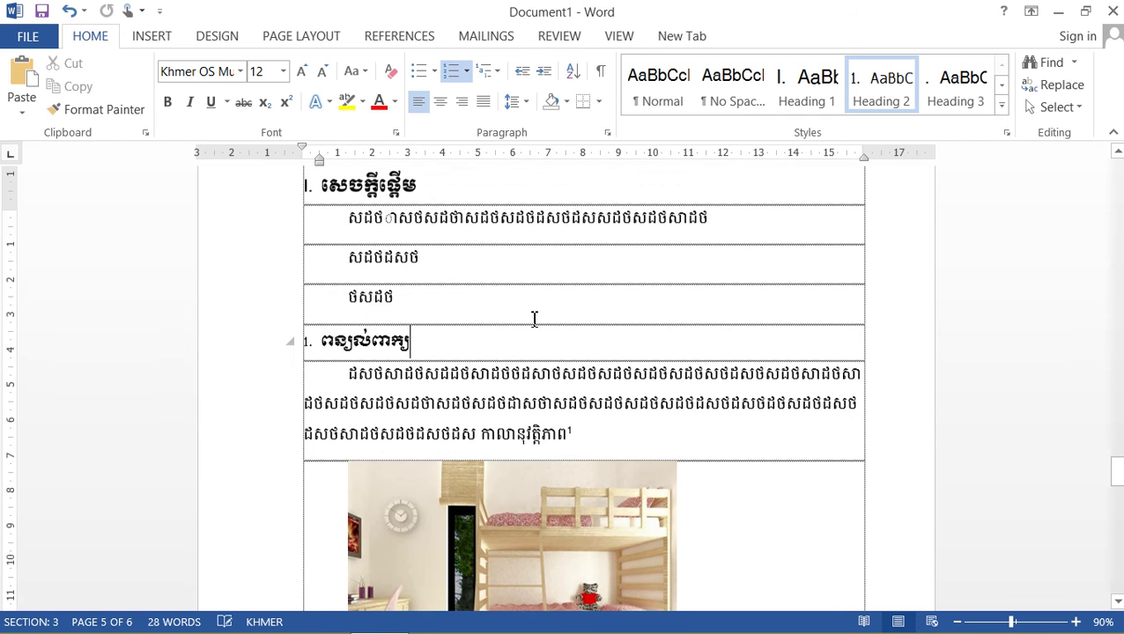
{"action": "scroll", "coordinate": [534, 319], "scroll_direction": "up", "scroll_amount": 3}
{"action": "scroll", "coordinate": [537, 361], "scroll_direction": "down", "scroll_amount": 1}
{"action": "scroll", "coordinate": [536, 361], "scroll_direction": "down", "scroll_amount": 4}
{"action": "scroll", "coordinate": [534, 348], "scroll_direction": "up", "scroll_amount": 3}
{"action": "scroll", "coordinate": [535, 348], "scroll_direction": "down", "scroll_amount": 4}
{"action": "scroll", "coordinate": [535, 348], "scroll_direction": "down", "scroll_amount": 5}
{"action": "scroll", "coordinate": [511, 308], "scroll_direction": "down", "scroll_amount": 5}
{"action": "scroll", "coordinate": [476, 256], "scroll_direction": "down", "scroll_amount": 2}
{"action": "scroll", "coordinate": [477, 256], "scroll_direction": "down", "scroll_amount": 3}
{"action": "scroll", "coordinate": [459, 242], "scroll_direction": "down", "scroll_amount": 5}
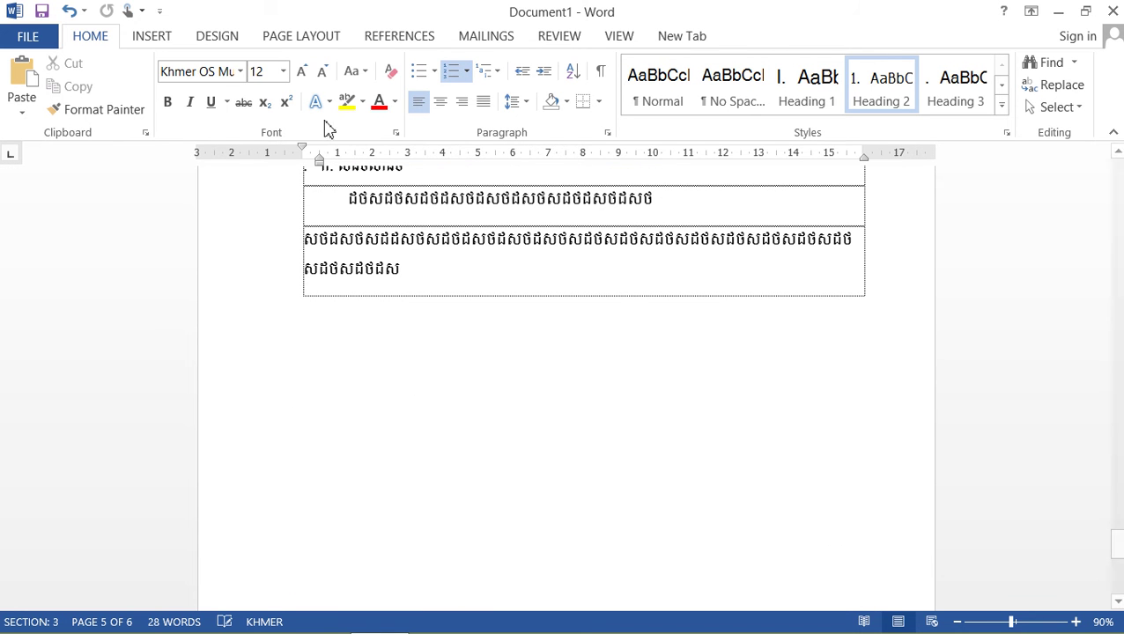
- Scroll back up to confirm សេចក្តីផ្តើម starts a fresh page after page iii
{"action": "left_click", "coordinate": [445, 249]}
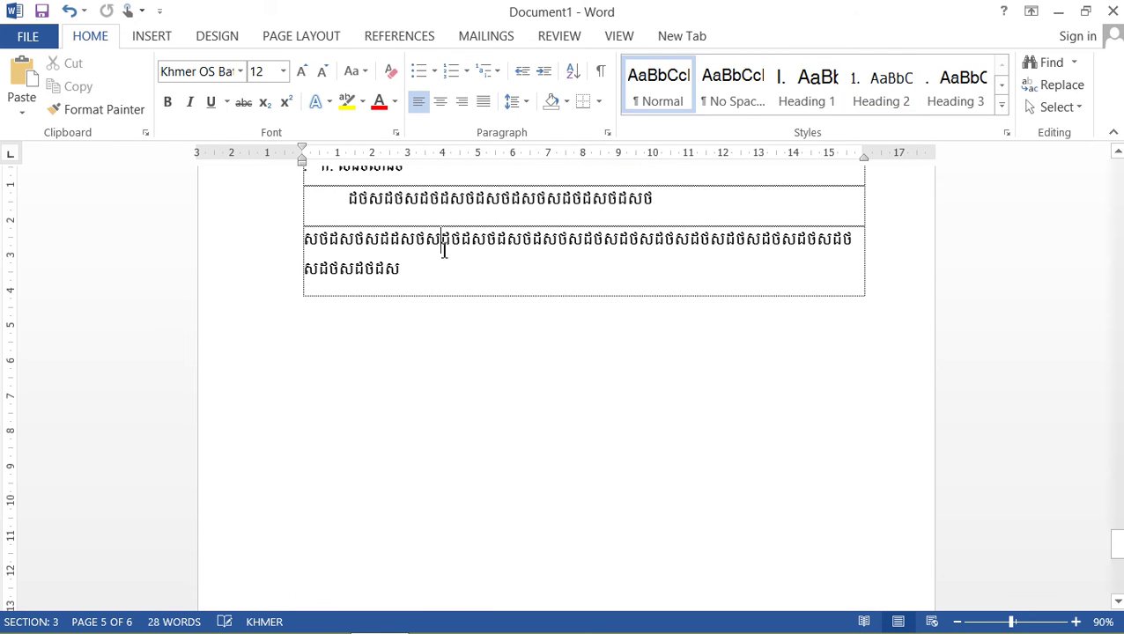
{"action": "scroll", "coordinate": [447, 250], "scroll_direction": "up", "scroll_amount": 1}
{"action": "scroll", "coordinate": [447, 251], "scroll_direction": "up", "scroll_amount": 3}
{"action": "scroll", "coordinate": [447, 251], "scroll_direction": "up", "scroll_amount": 2}
{"action": "scroll", "coordinate": [445, 243], "scroll_direction": "up", "scroll_amount": 3}
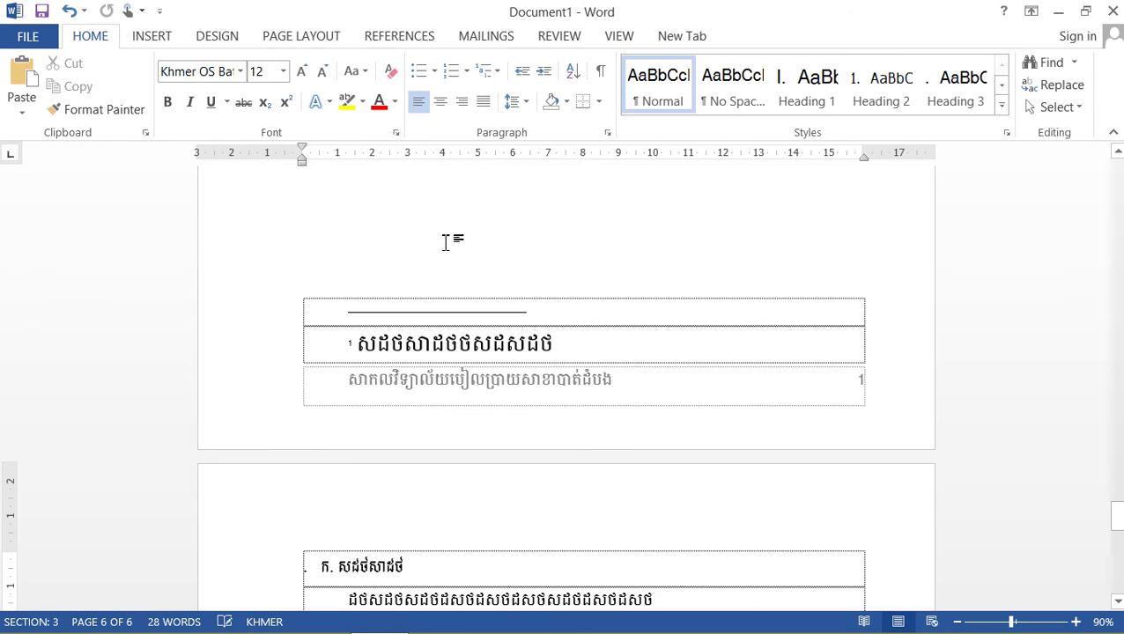
{"action": "scroll", "coordinate": [446, 243], "scroll_direction": "up", "scroll_amount": 4}
{"action": "scroll", "coordinate": [446, 243], "scroll_direction": "up", "scroll_amount": 2}
{"action": "scroll", "coordinate": [447, 242], "scroll_direction": "up", "scroll_amount": 2}
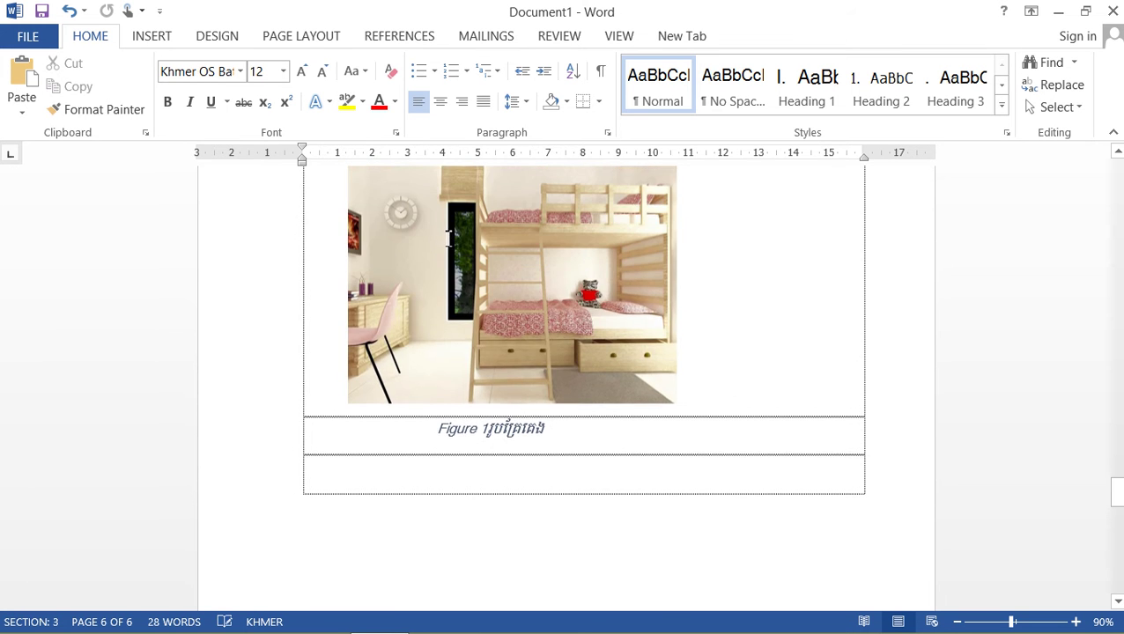
{"action": "scroll", "coordinate": [447, 238], "scroll_direction": "up", "scroll_amount": 4}
{"action": "scroll", "coordinate": [446, 238], "scroll_direction": "up", "scroll_amount": 5}
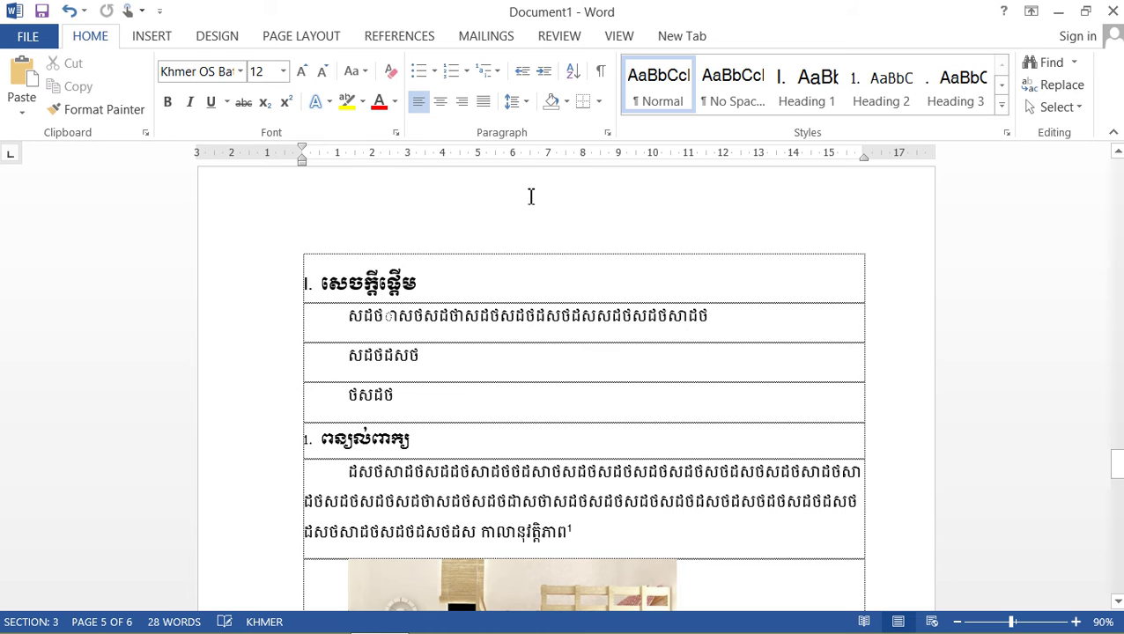
{"action": "scroll", "coordinate": [533, 201], "scroll_direction": "down", "scroll_amount": 1}
{"action": "scroll", "coordinate": [533, 201], "scroll_direction": "down", "scroll_amount": 2}
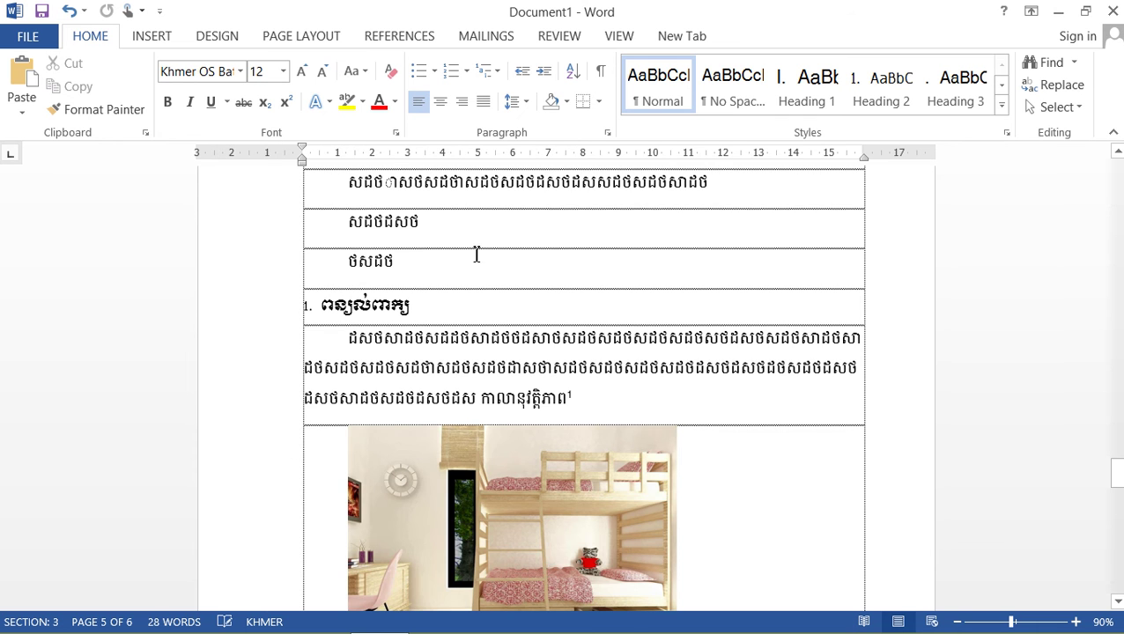
{"action": "scroll", "coordinate": [476, 254], "scroll_direction": "up", "scroll_amount": 3}
{"action": "scroll", "coordinate": [476, 253], "scroll_direction": "up", "scroll_amount": 2}
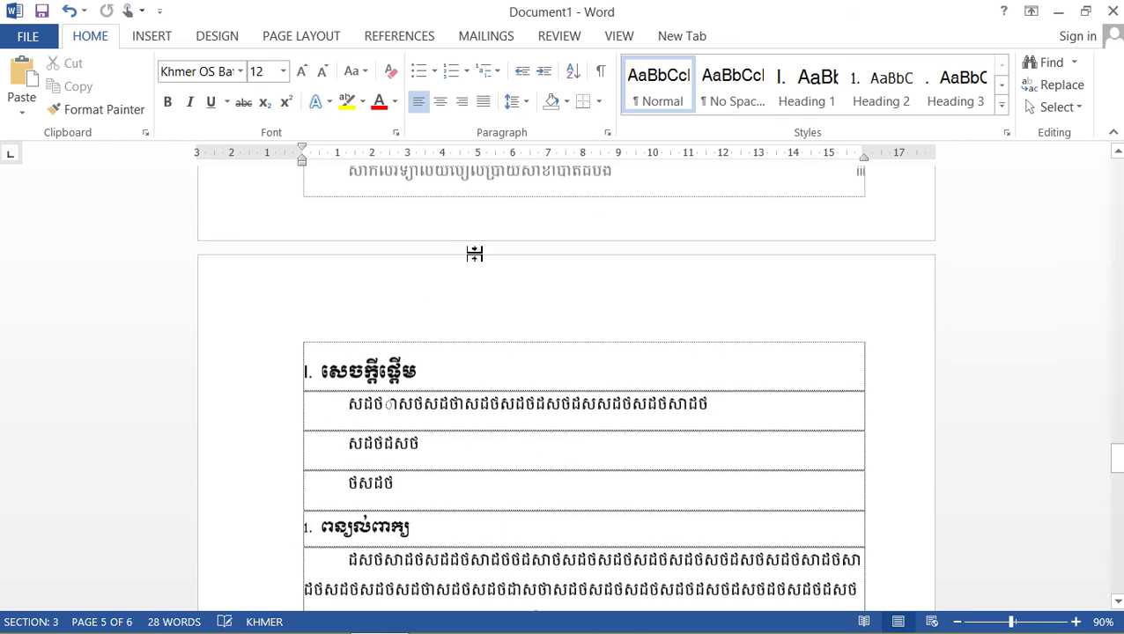
{"action": "left_click", "coordinate": [171, 39]}
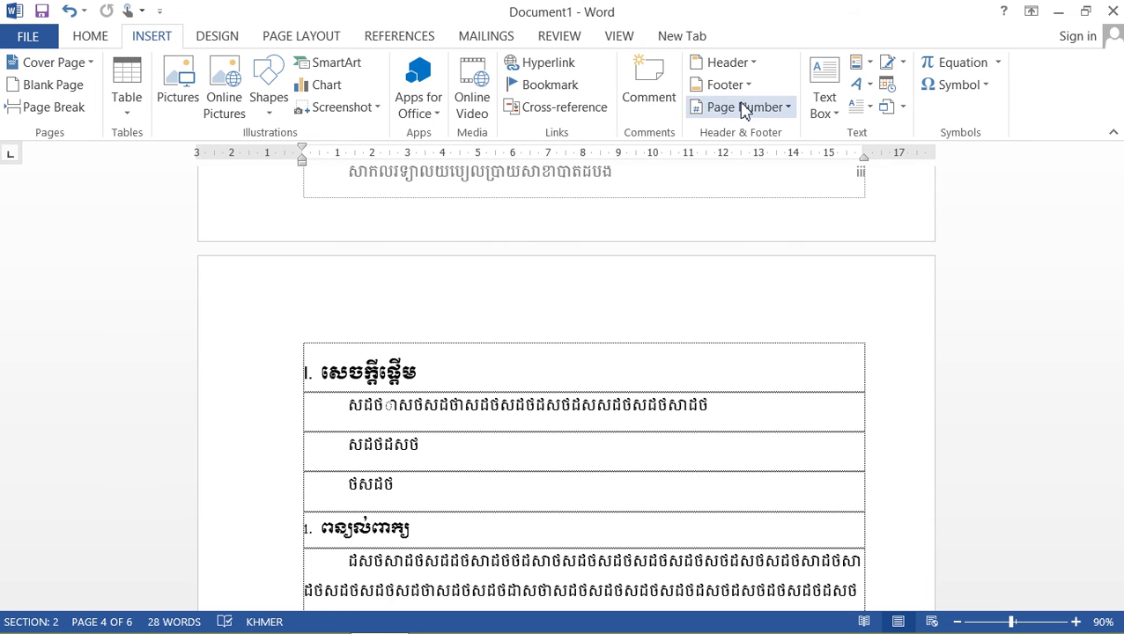
{"action": "left_click", "coordinate": [226, 42]}
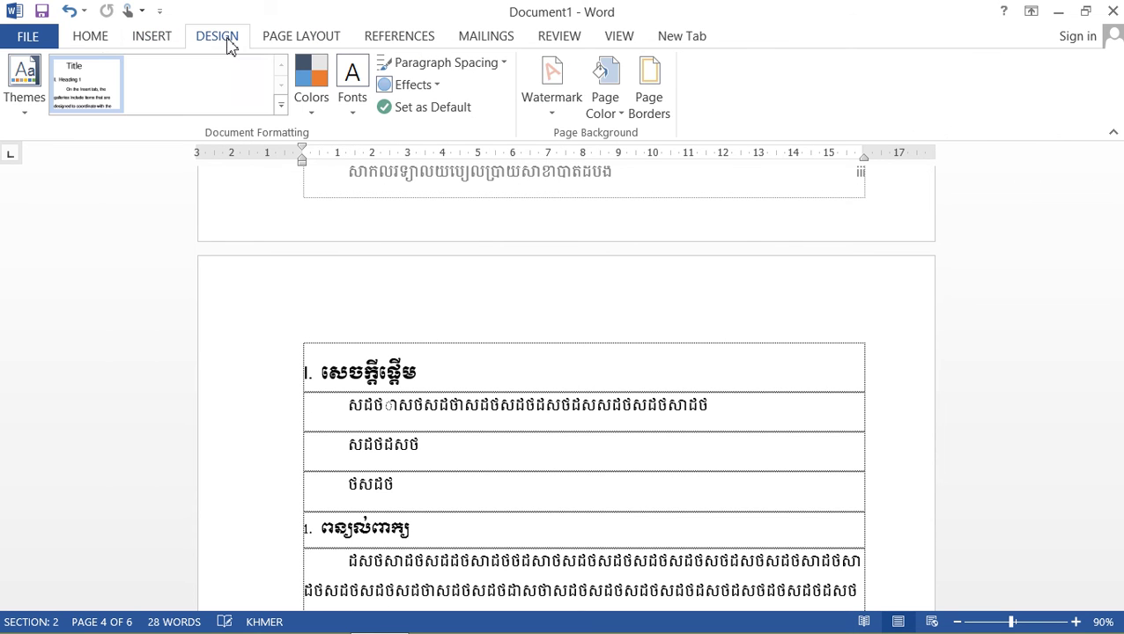
{"action": "left_click", "coordinate": [299, 46]}
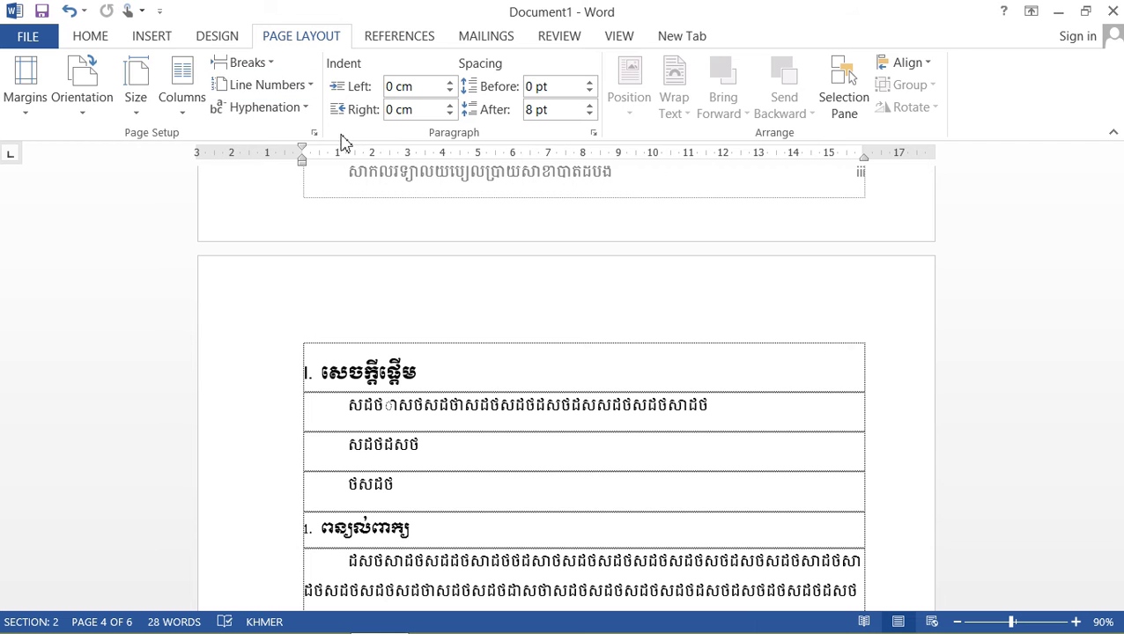
{"action": "left_click", "coordinate": [402, 43]}
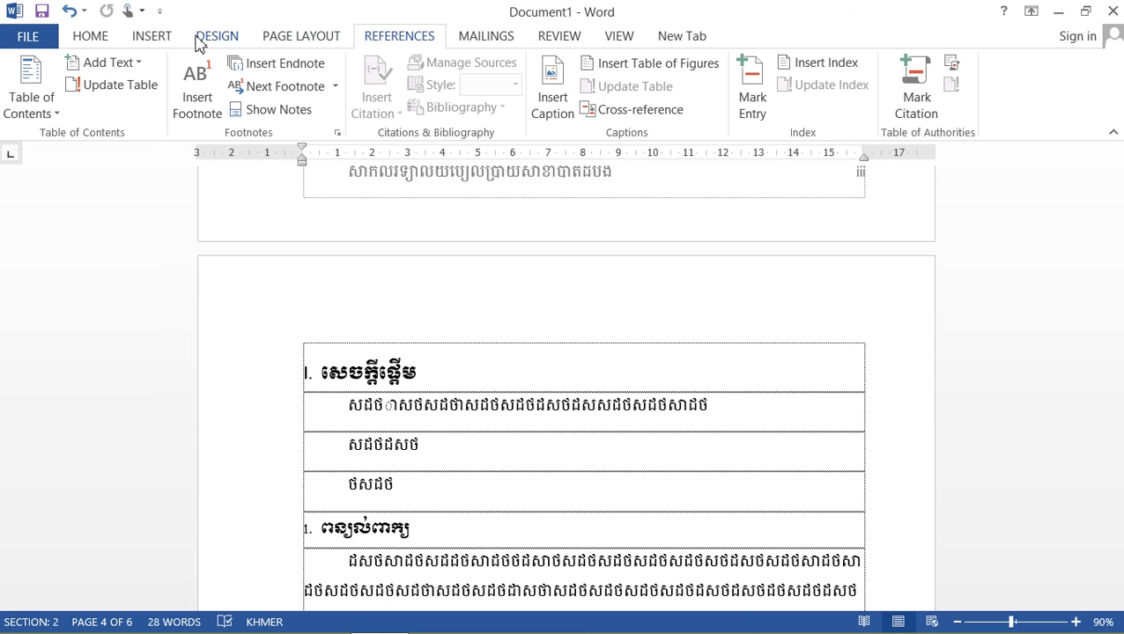
{"action": "left_click", "coordinate": [487, 43]}
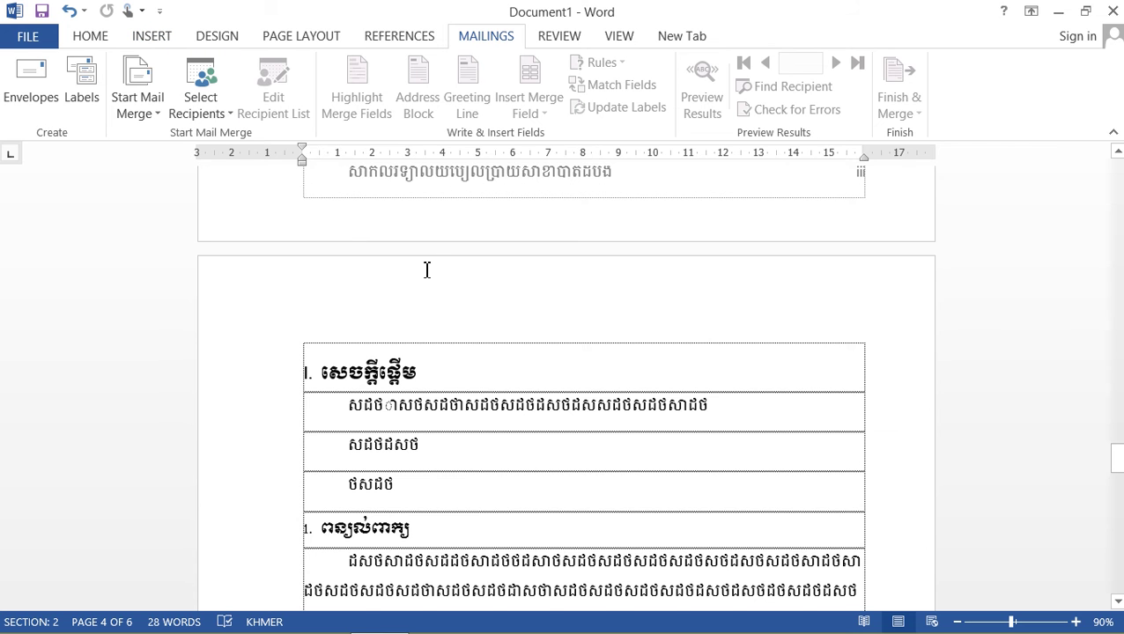
{"action": "scroll", "coordinate": [427, 270], "scroll_direction": "up", "scroll_amount": 3}
{"action": "scroll", "coordinate": [428, 264], "scroll_direction": "up", "scroll_amount": 5}
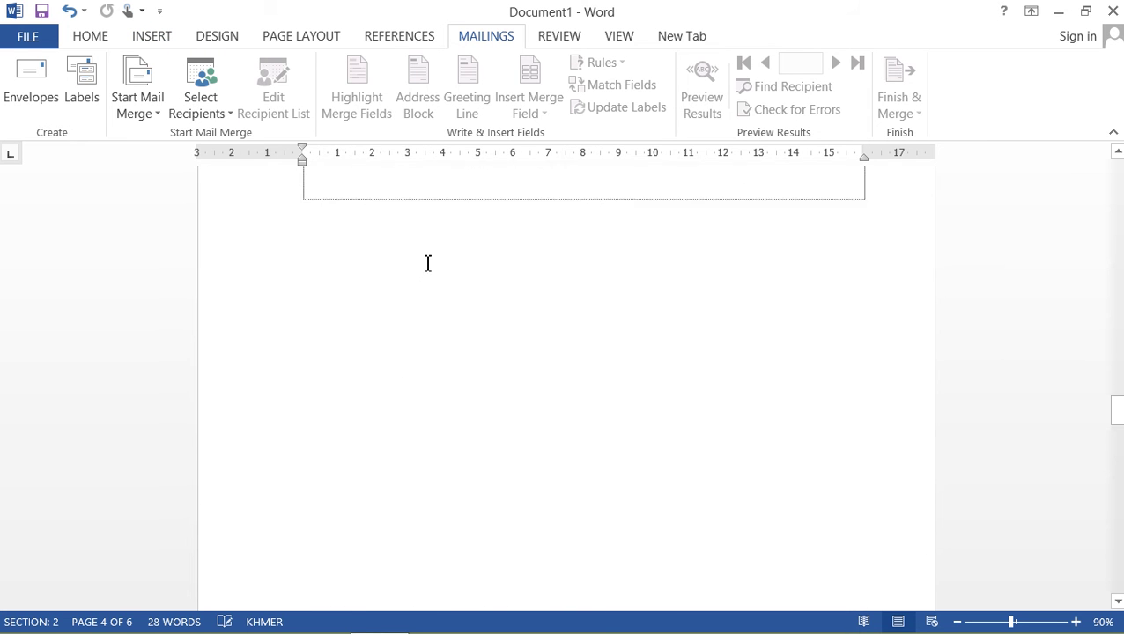
{"action": "scroll", "coordinate": [426, 261], "scroll_direction": "up", "scroll_amount": 5}
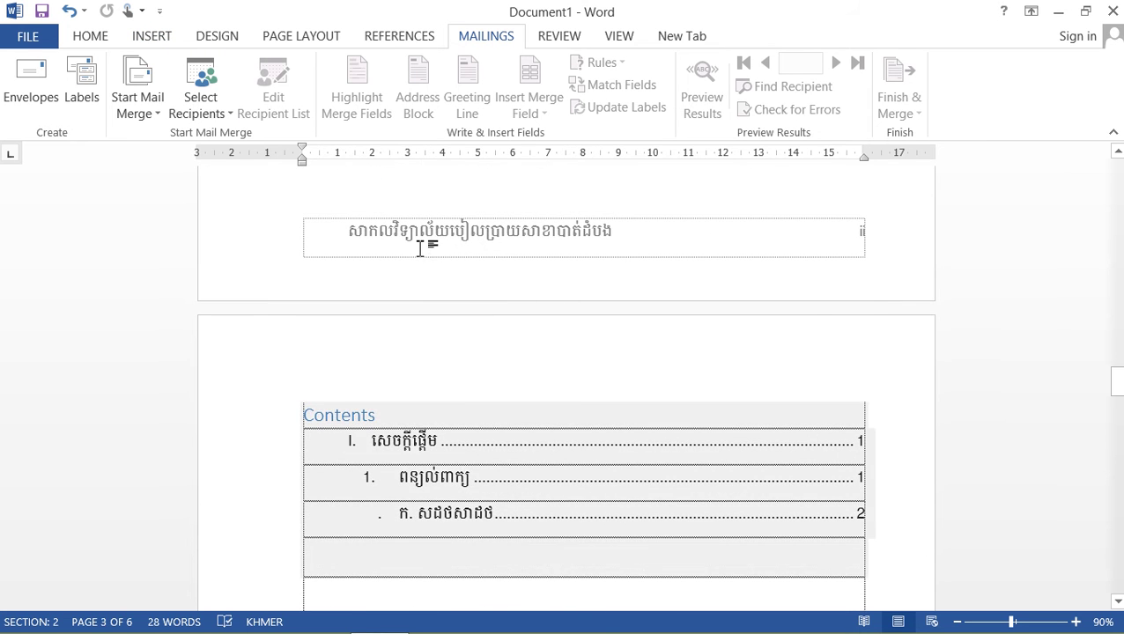
{"action": "scroll", "coordinate": [419, 249], "scroll_direction": "up", "scroll_amount": 5}
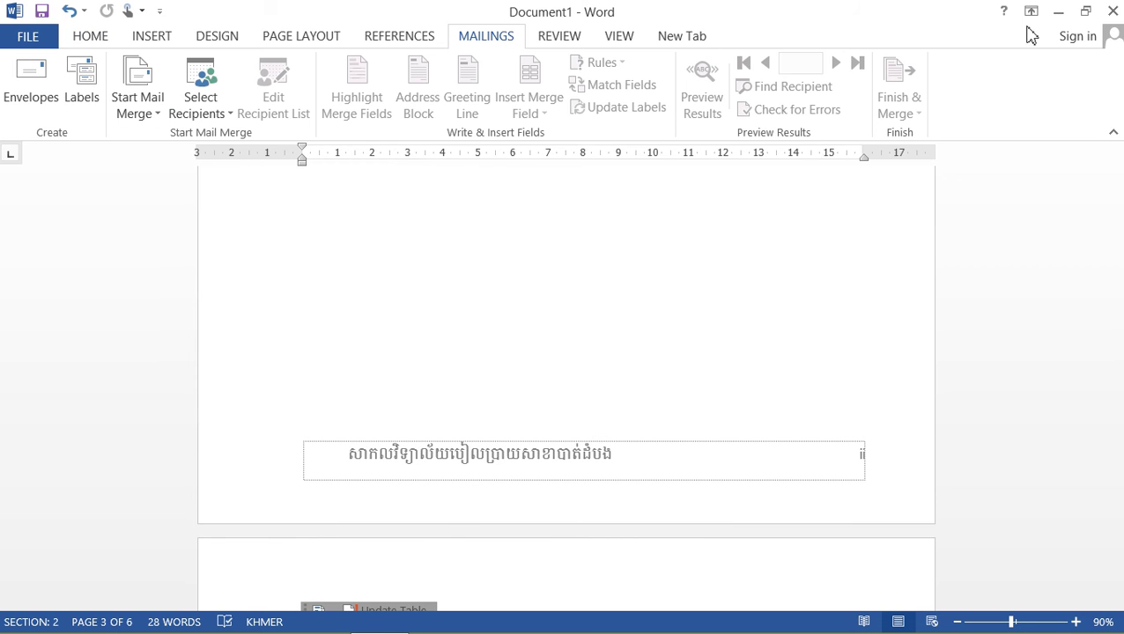
- Minimize Word and start a new blank PowerPoint presentation
{"action": "left_click", "coordinate": [1059, 20]}
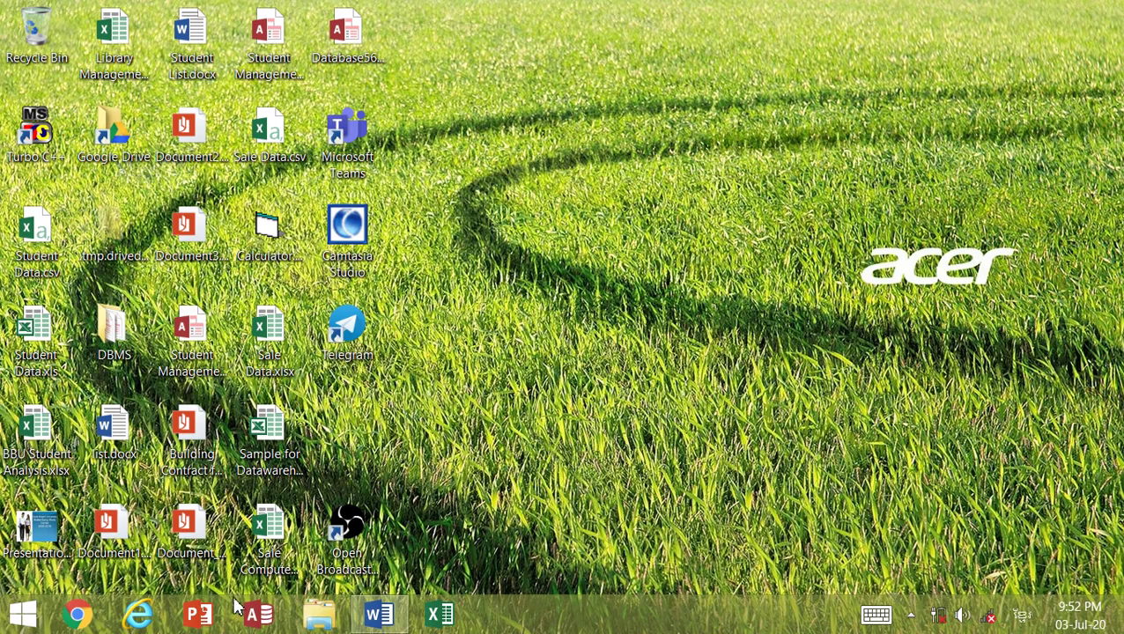
{"action": "left_click", "coordinate": [199, 617]}
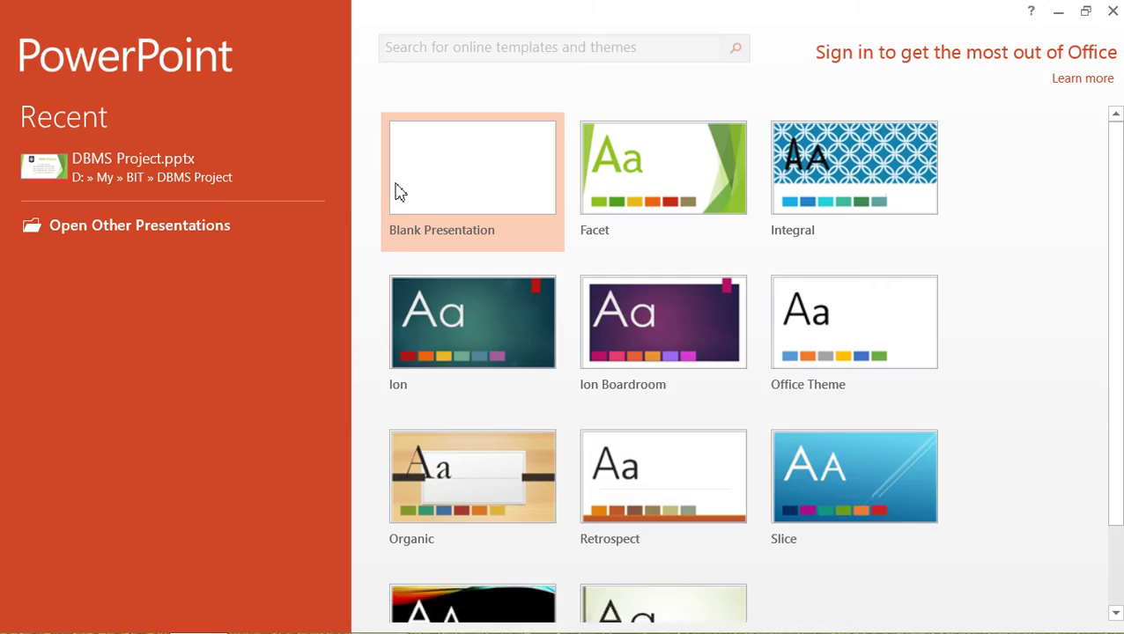
{"action": "left_click", "coordinate": [445, 186]}
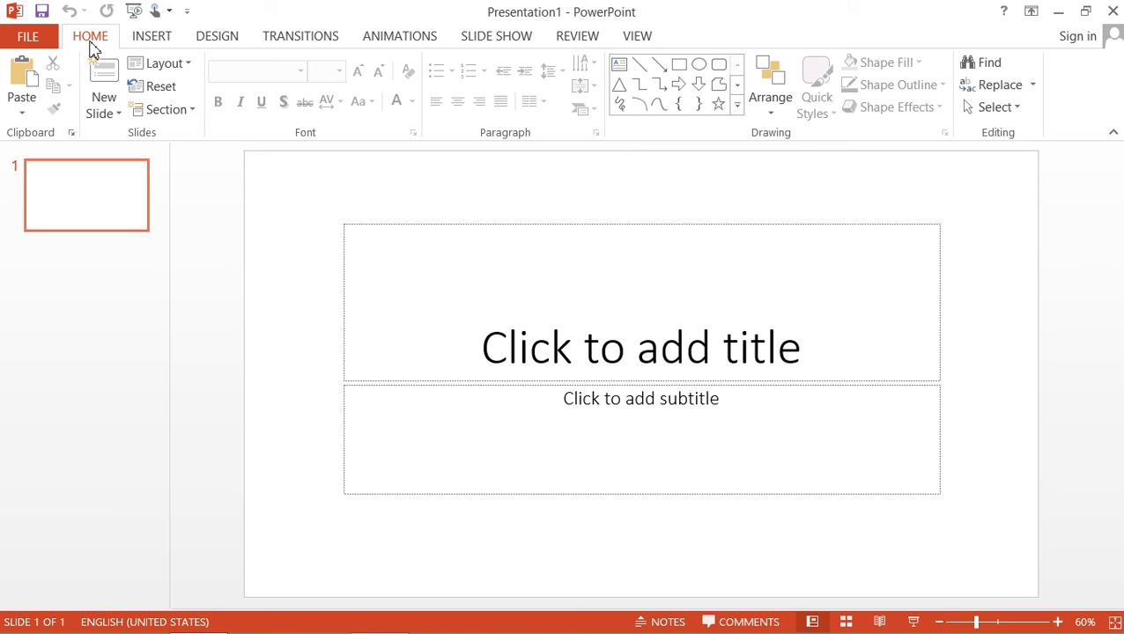
{"action": "left_click", "coordinate": [466, 320]}
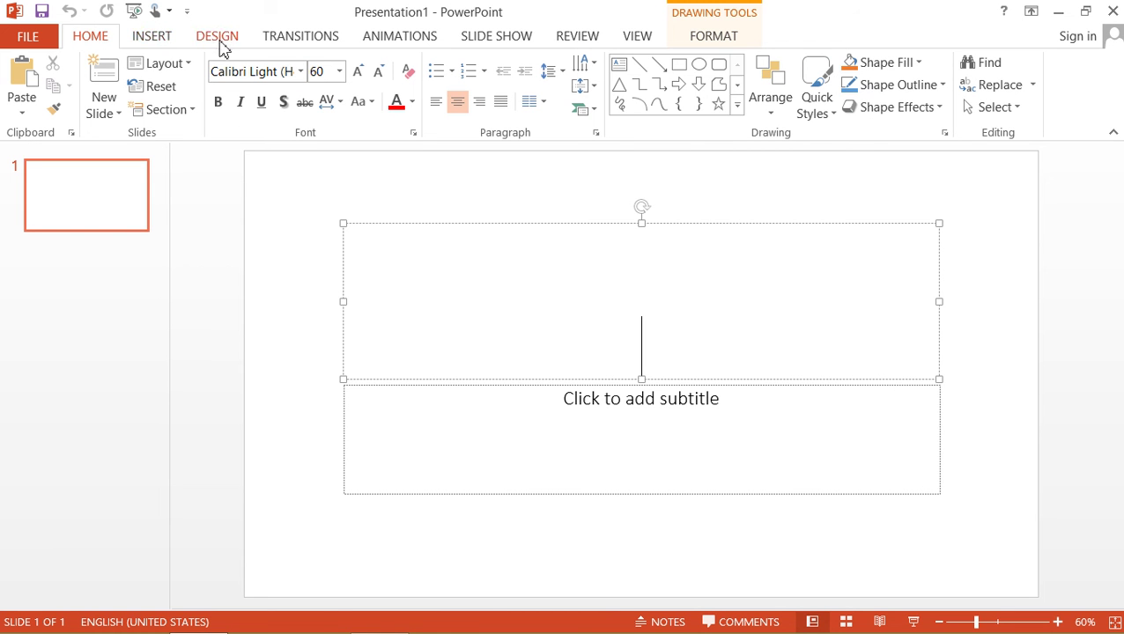
{"action": "left_click", "coordinate": [150, 40]}
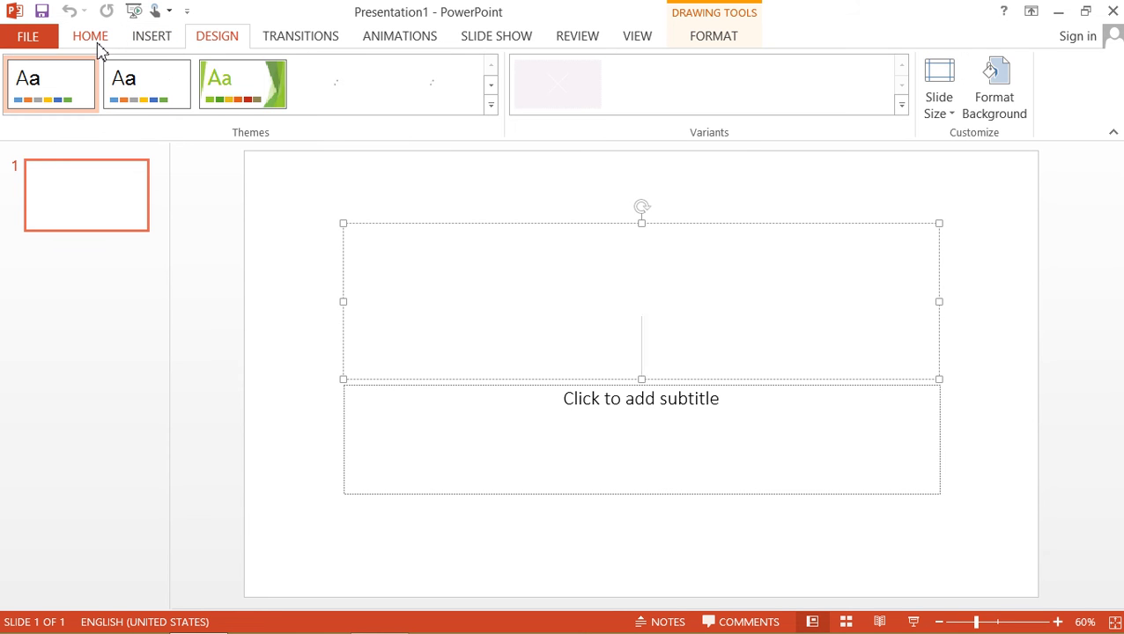
{"action": "left_click", "coordinate": [97, 42]}
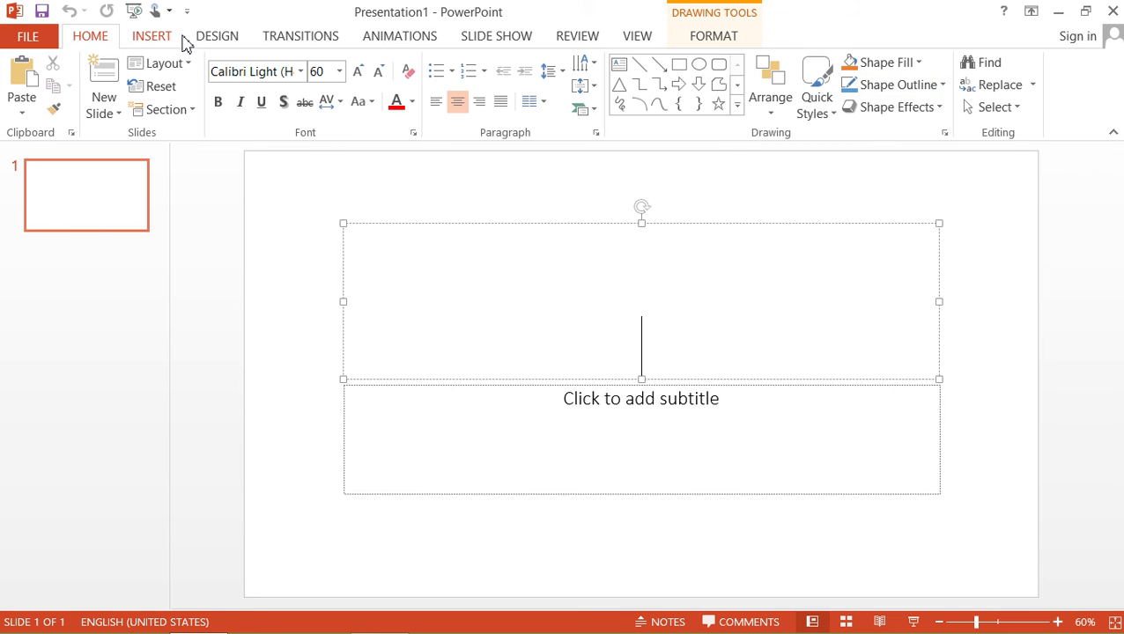
{"action": "left_click", "coordinate": [154, 37]}
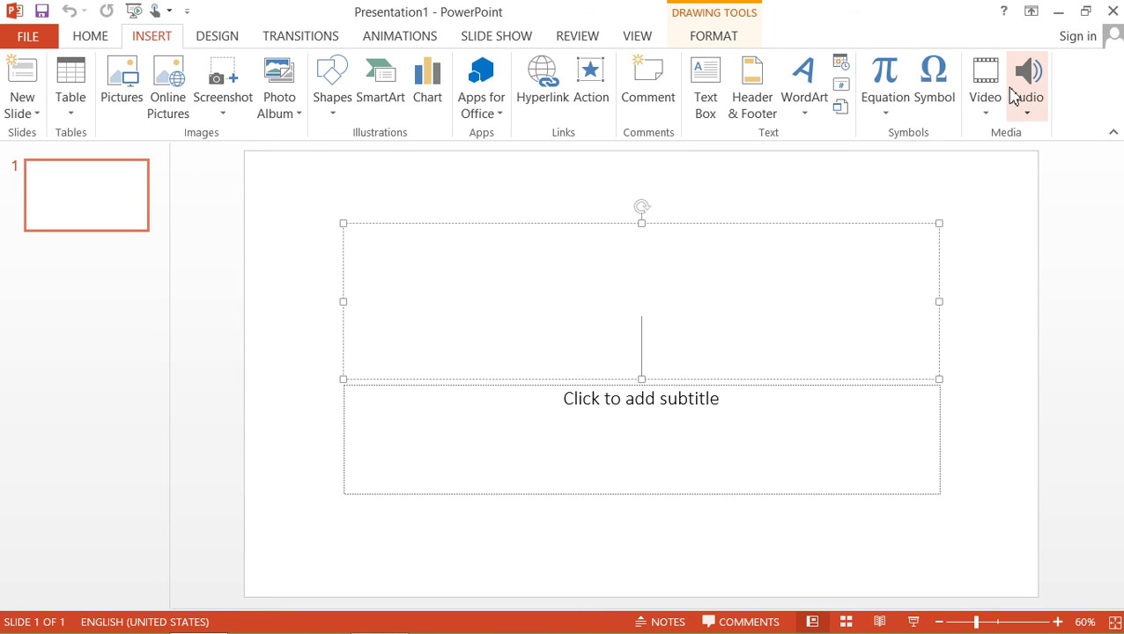
{"action": "left_click", "coordinate": [220, 40]}
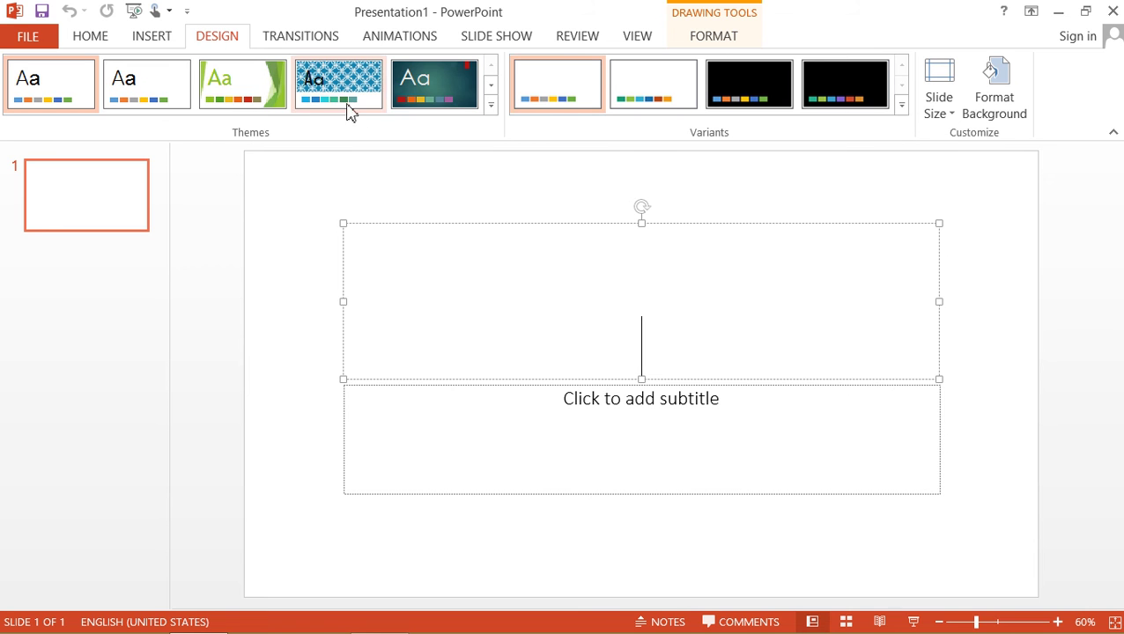
{"action": "left_click", "coordinate": [307, 38]}
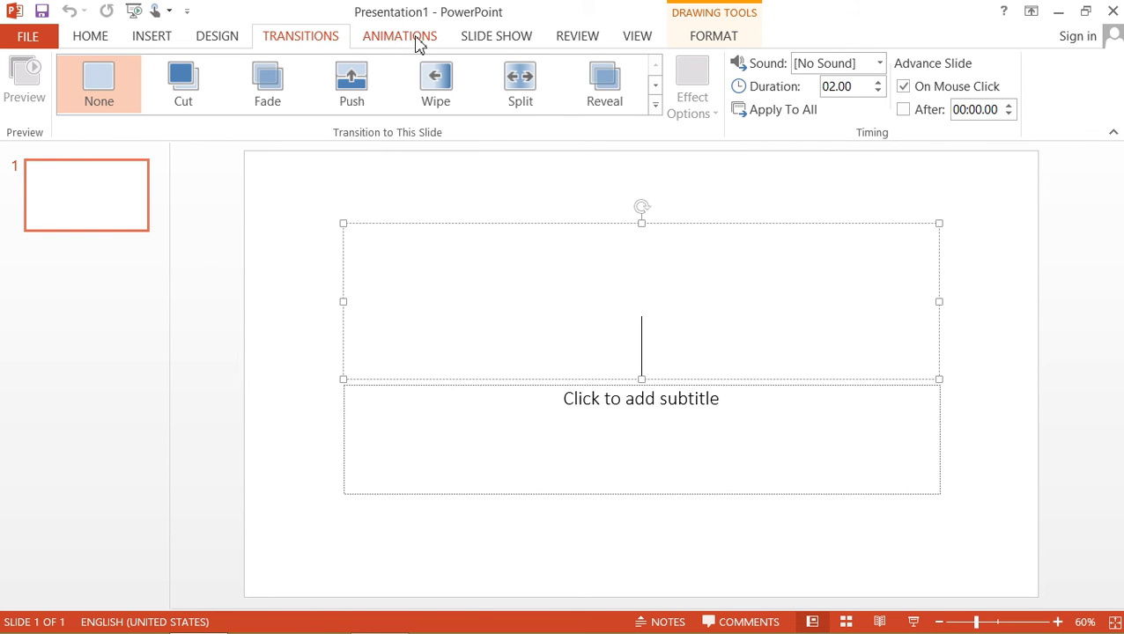
{"action": "left_click", "coordinate": [104, 45]}
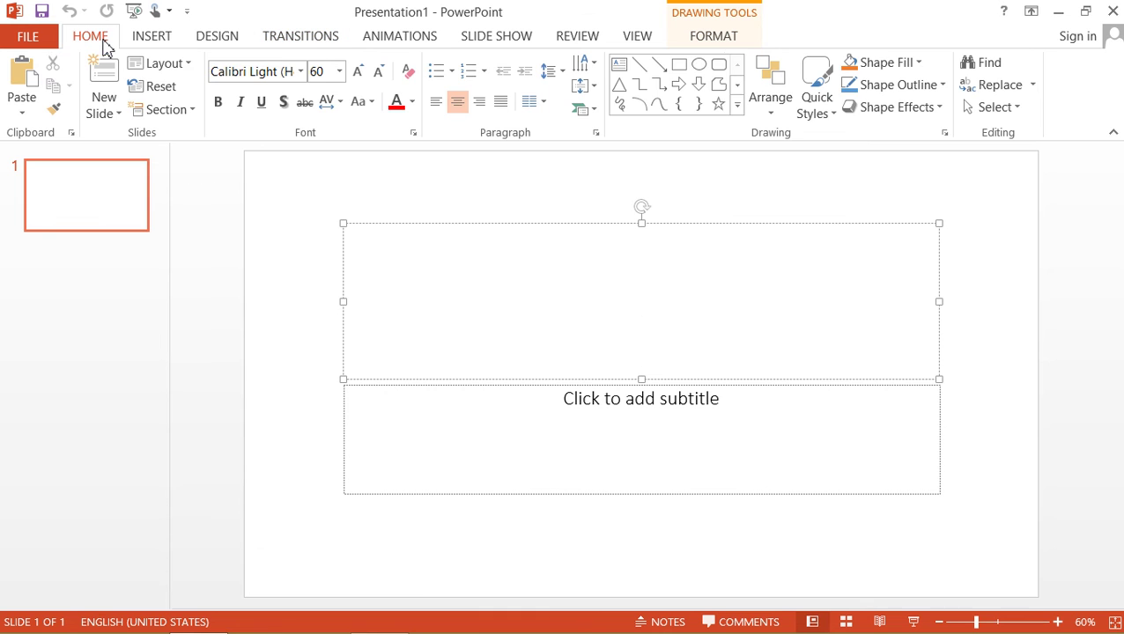
- Add new slides after slide 1 so the presentation has five slides
{"action": "left_click", "coordinate": [109, 195]}
{"action": "key", "text": "Return"}
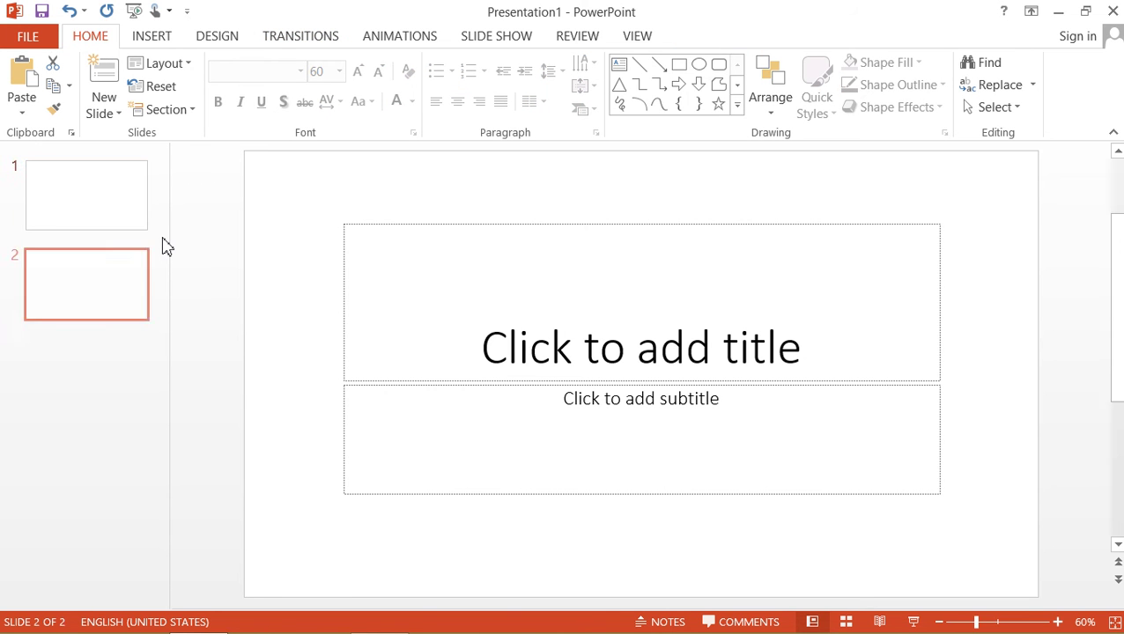
{"action": "key", "text": "Return"}
{"action": "key", "text": "Return"}
{"action": "key", "text": "Return"}
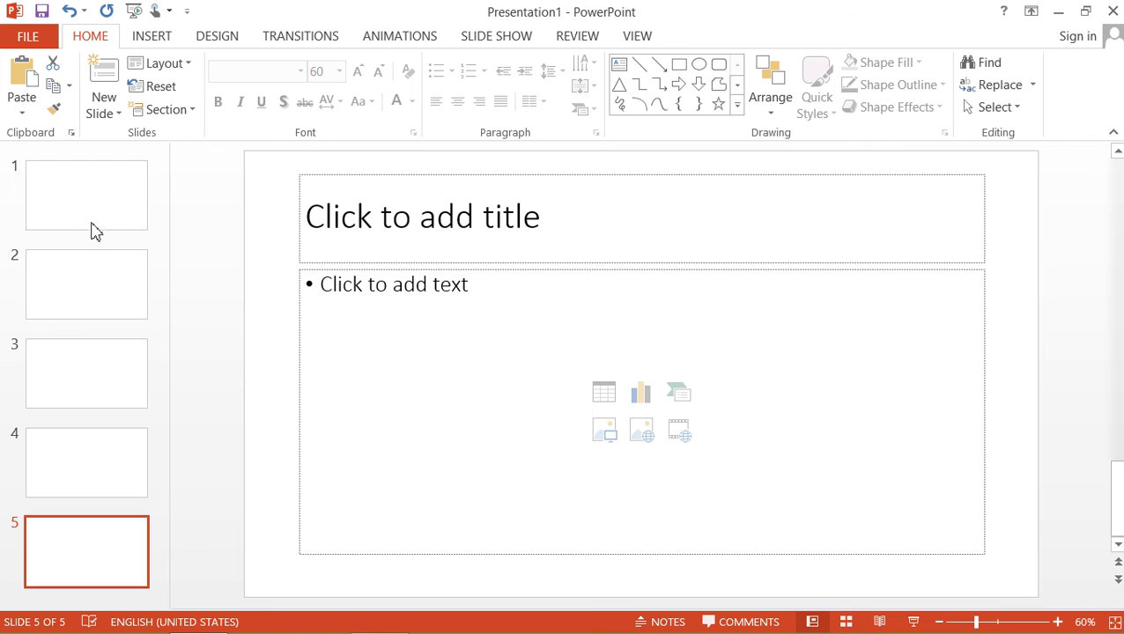
{"action": "left_click", "coordinate": [79, 208]}
{"action": "left_click", "coordinate": [86, 280]}
{"action": "left_click", "coordinate": [92, 216]}
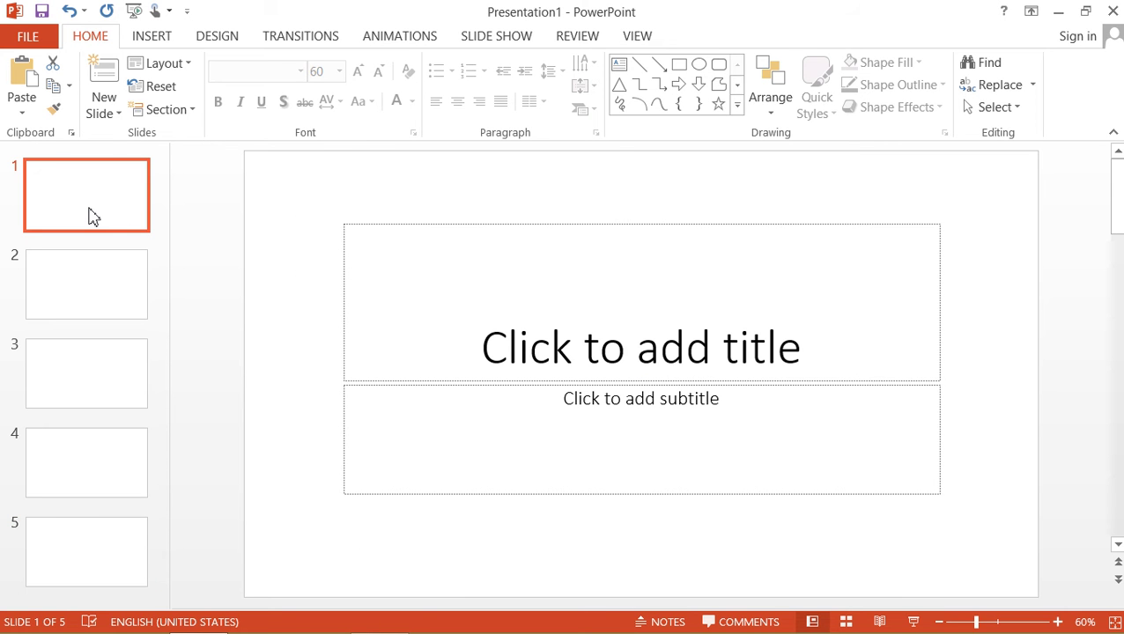
{"action": "left_click", "coordinate": [488, 296]}
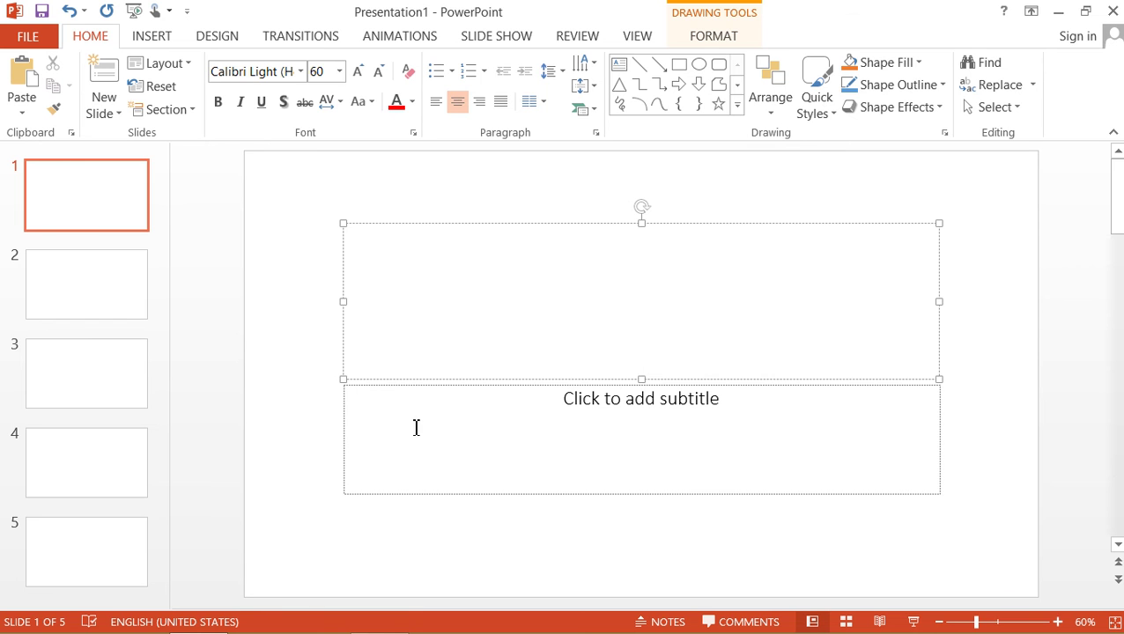
- Begin typing 'Slide Background' in slide 2's content placeholder
{"action": "left_click", "coordinate": [110, 313]}
{"action": "left_click", "coordinate": [540, 313]}
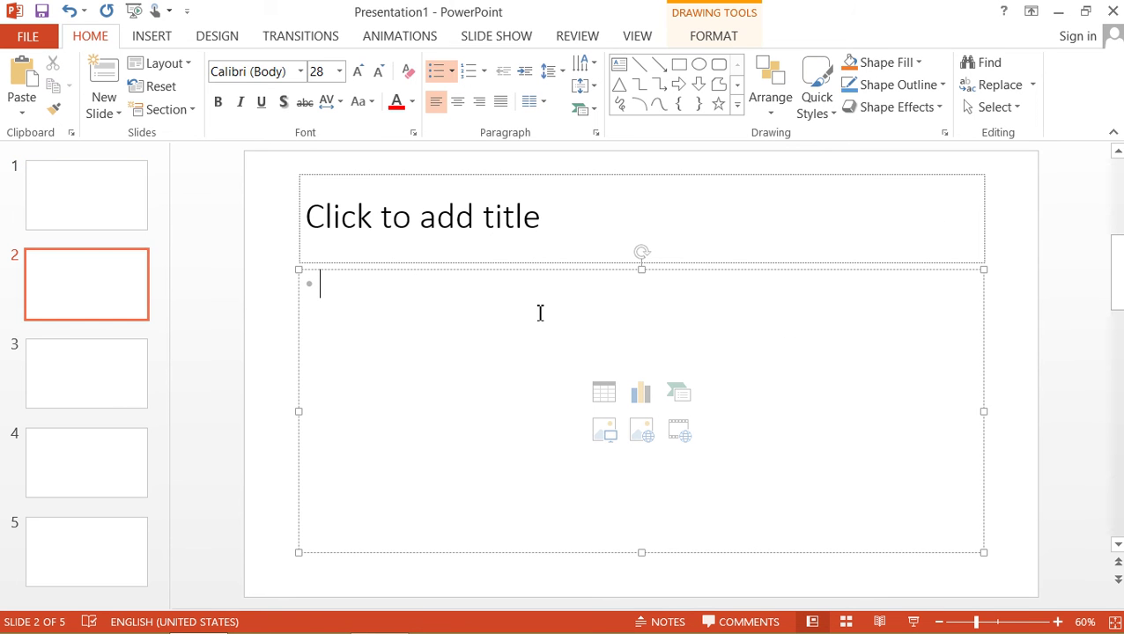
{"action": "key", "text": "alt+shift"}
{"action": "type", "text": "រំលេ"}
{"action": "key", "text": "BackSpace"}
{"action": "key", "text": "BackSpace"}
{"action": "key", "text": "BackSpace"}
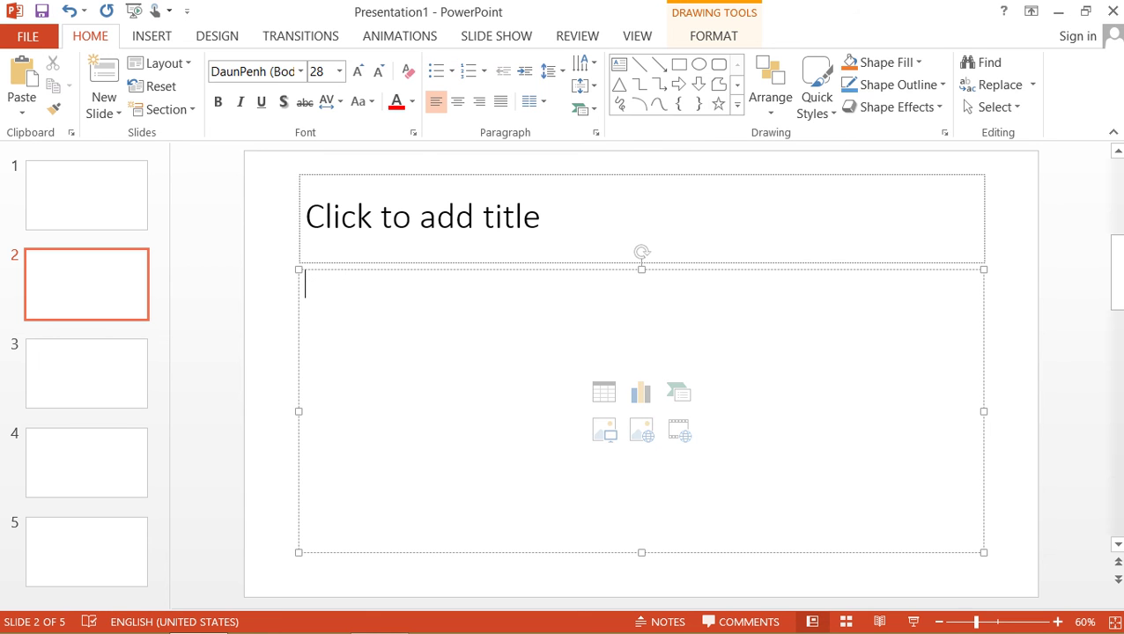
{"action": "type", "text": "Slid"}
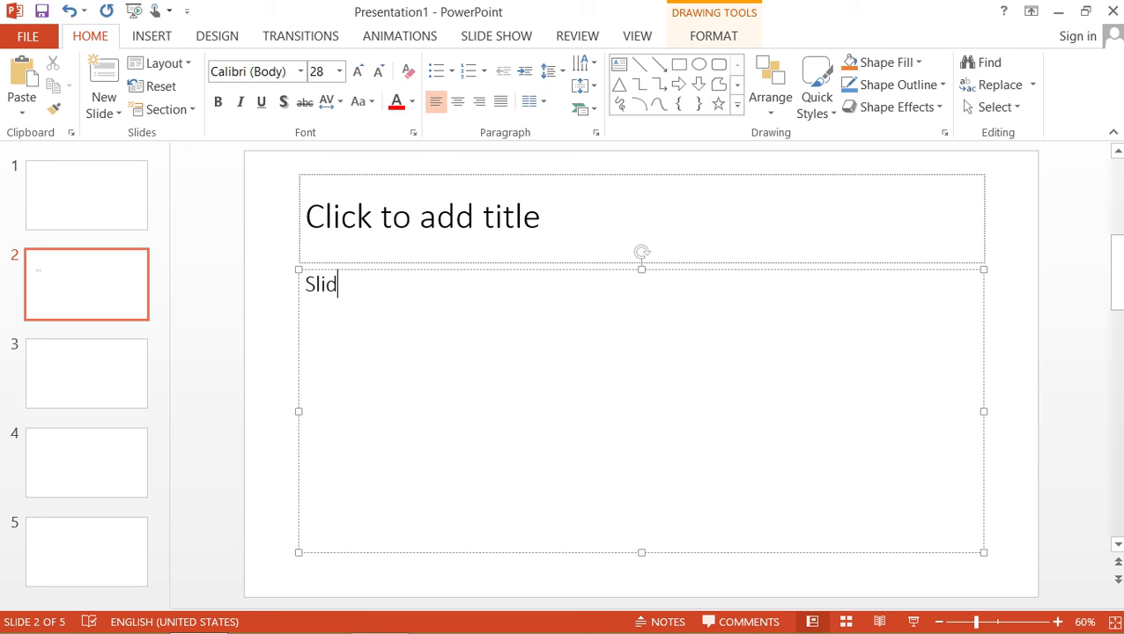
{"action": "type", "text": "e Background"}
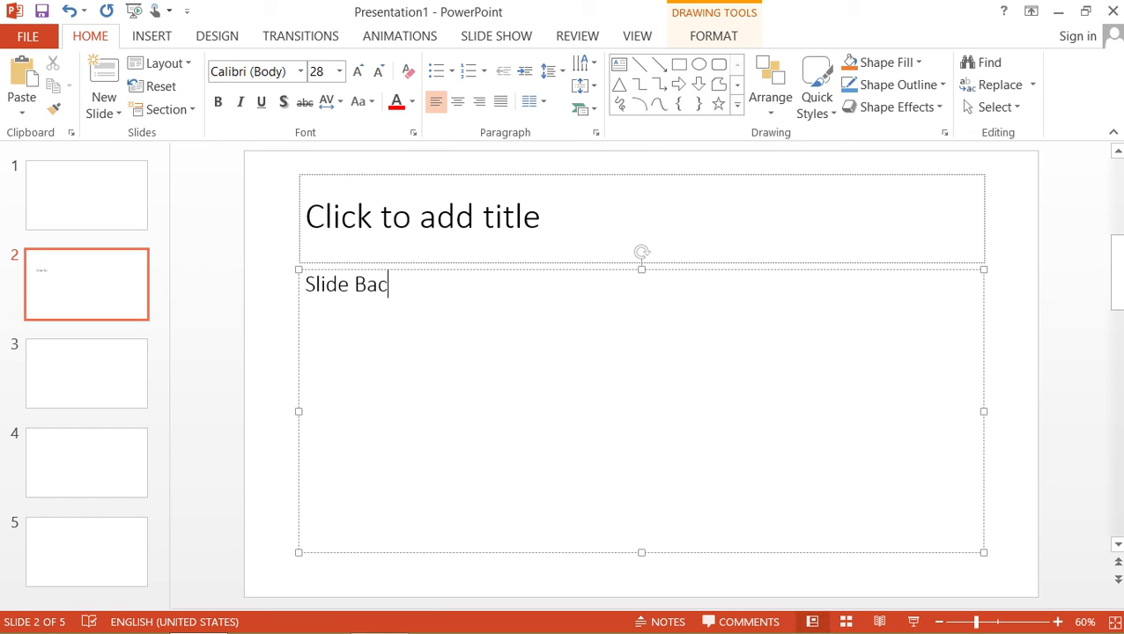
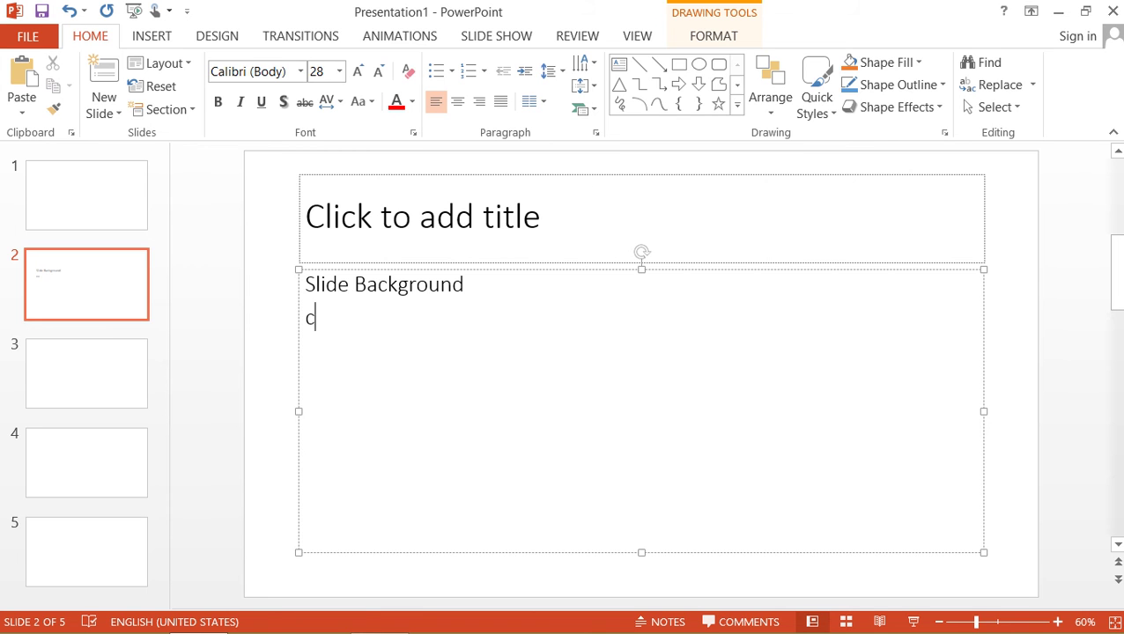
- Add the lines 'Slide contain' and 'Animation' below 'Slide Background' in slide 2's content box
{"action": "type", "text": "Slide "}
{"action": "type", "text": "contain"}
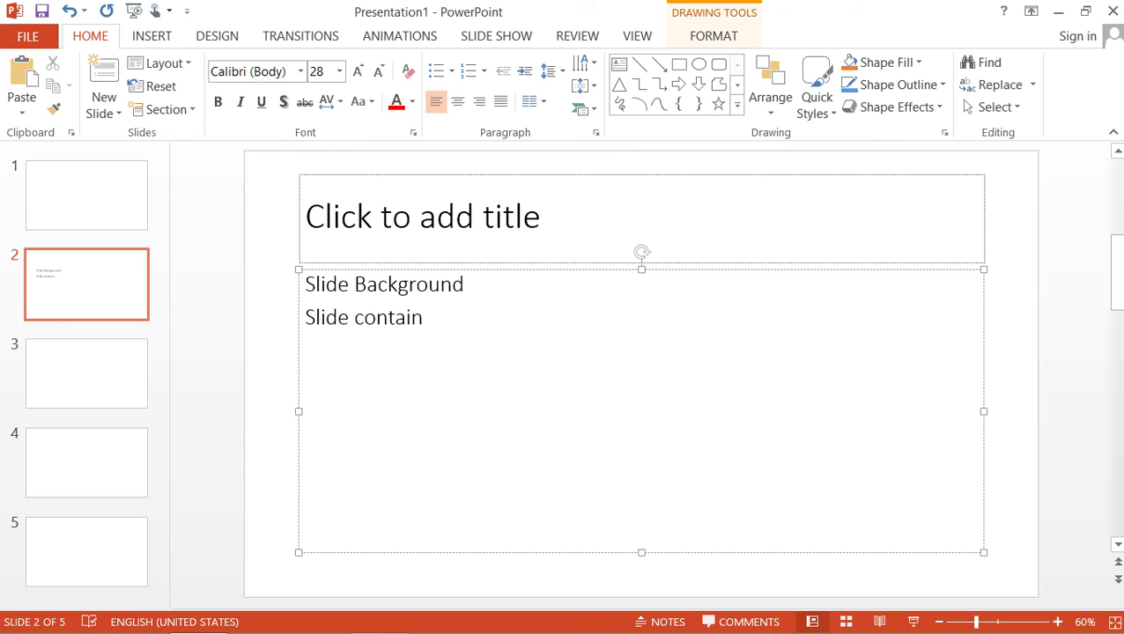
{"action": "type", "text": "Ani"}
{"action": "type", "text": "mation"}
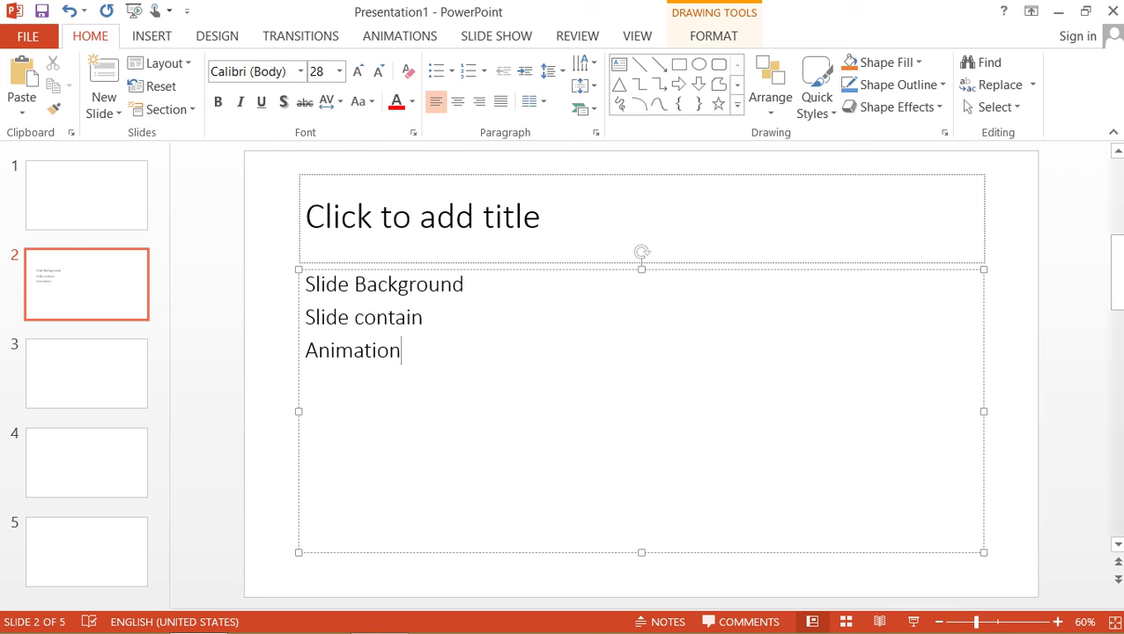
{"action": "left_click_drag", "start_coordinate": [426, 350], "coordinate": [304, 284]}
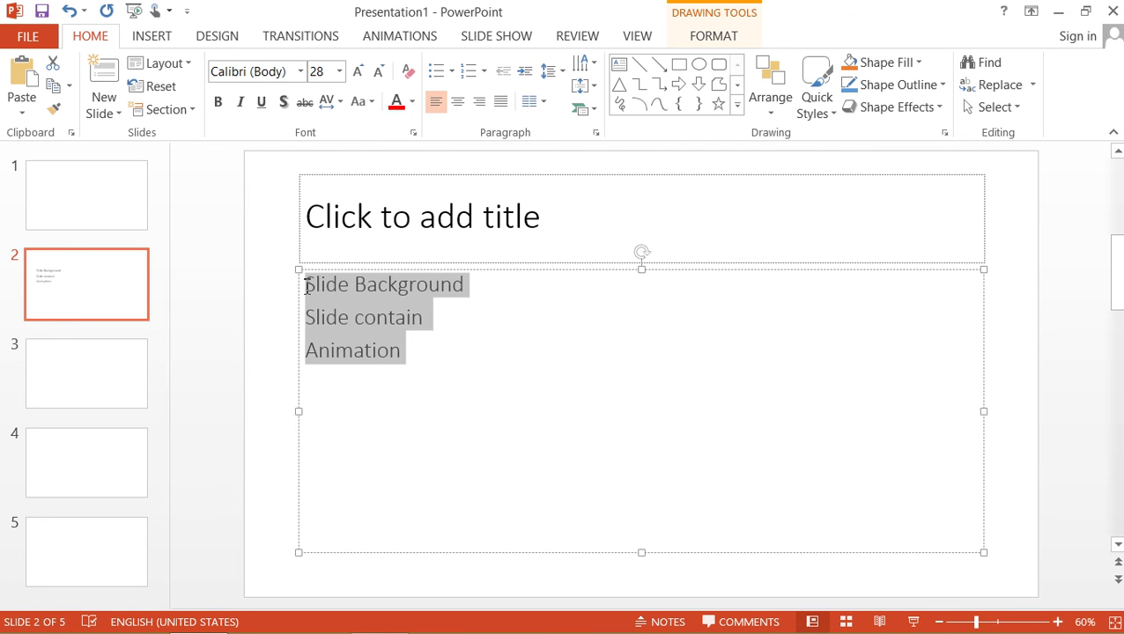
{"action": "left_click", "coordinate": [491, 291]}
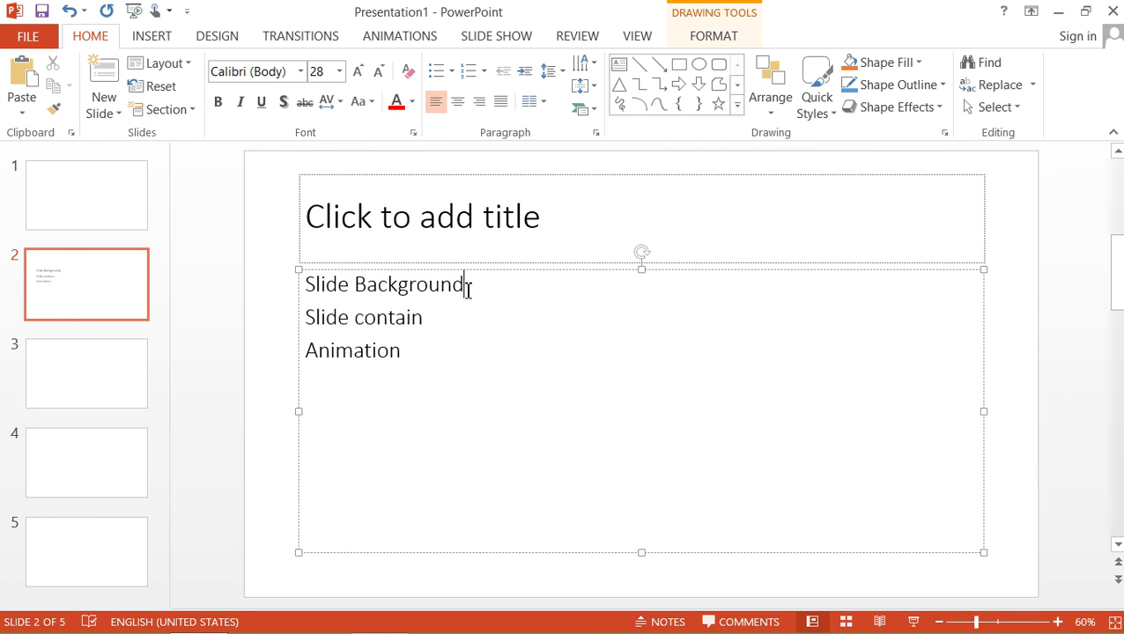
{"action": "triple_click", "coordinate": [467, 291]}
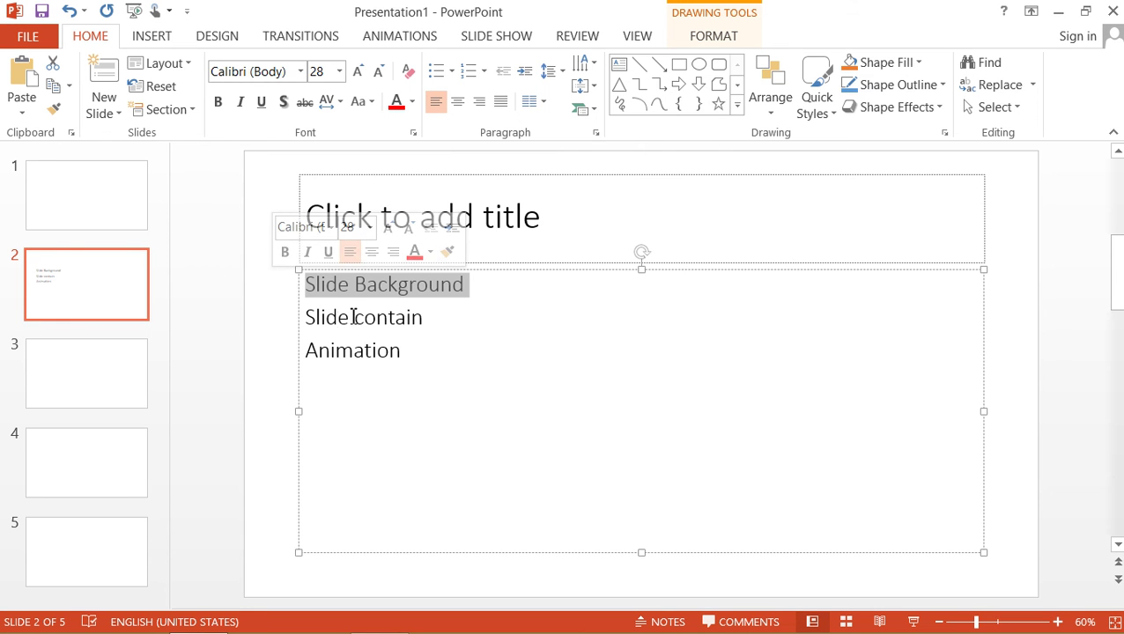
{"action": "left_click", "coordinate": [480, 297]}
{"action": "left_click_drag", "start_coordinate": [402, 290], "coordinate": [308, 283]}
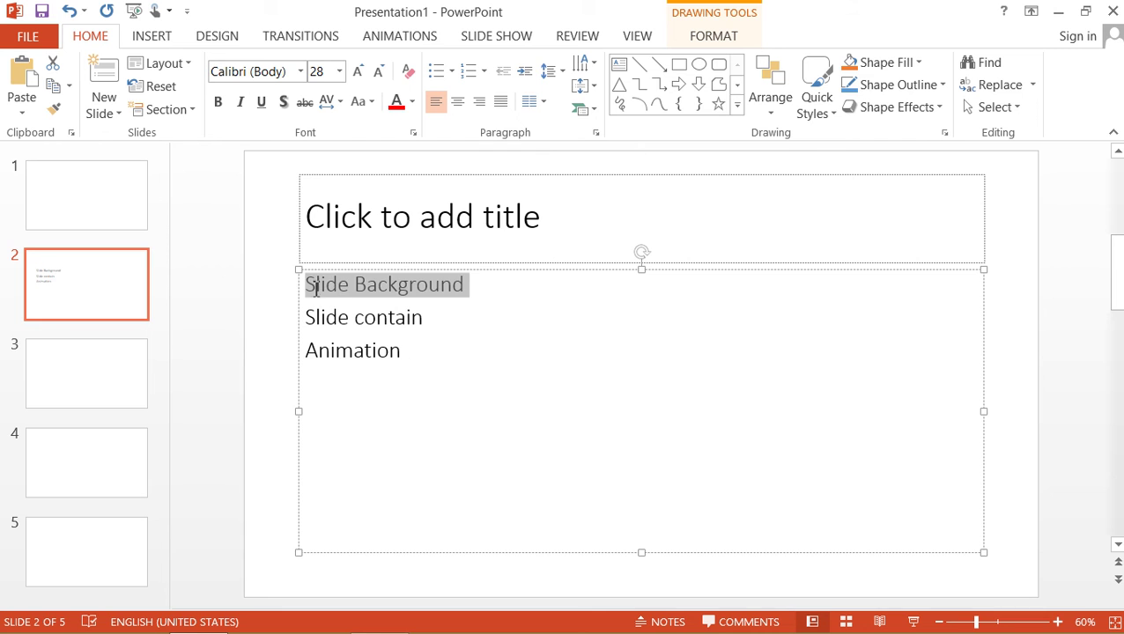
{"action": "left_click", "coordinate": [427, 321]}
{"action": "left_click_drag", "start_coordinate": [427, 324], "coordinate": [315, 319]}
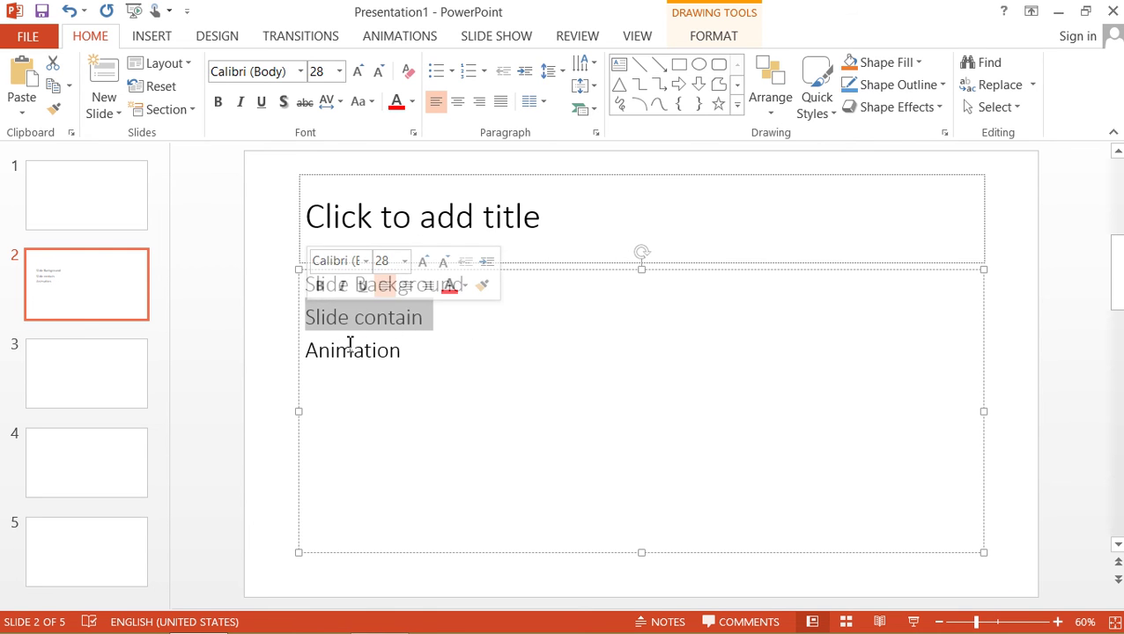
- Insert 'Add ' before 'Slide contain' so the second line reads 'Add Slide contain'
{"action": "left_click", "coordinate": [310, 321]}
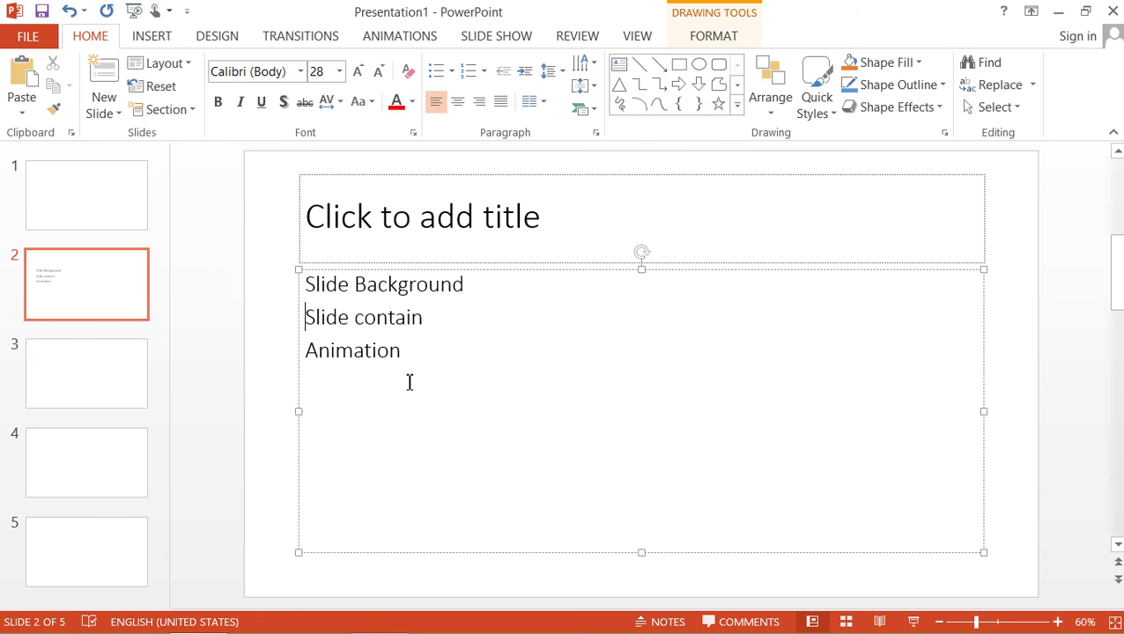
{"action": "type", "text": "ad"}
{"action": "key", "text": "BackSpace"}
{"action": "key", "text": "BackSpace"}
{"action": "type", "text": "Add"}
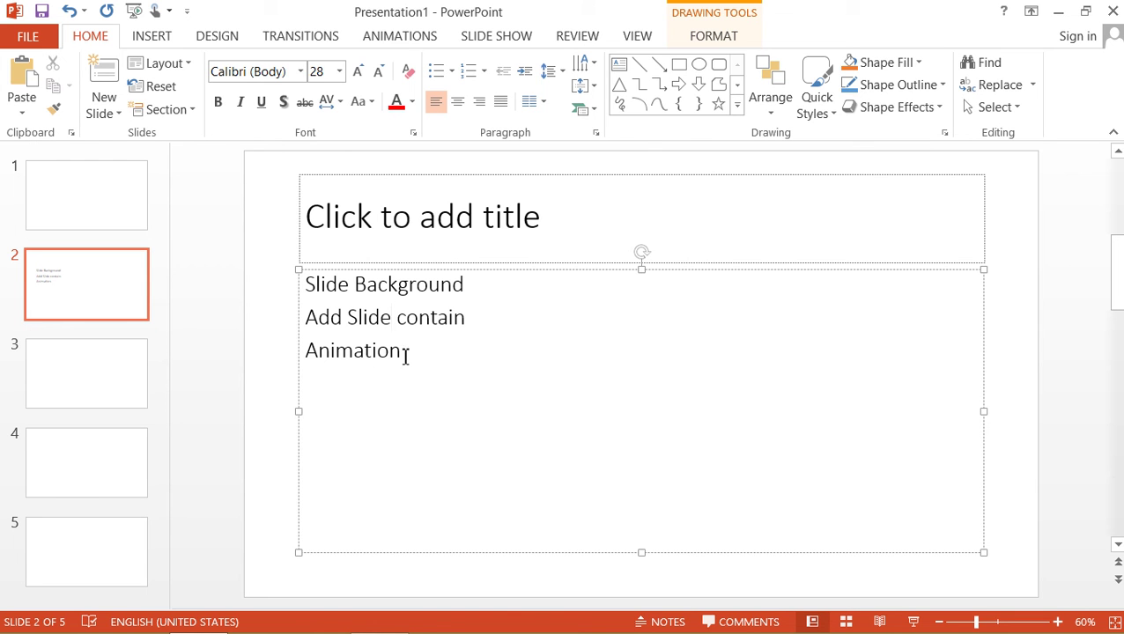
{"action": "left_click_drag", "start_coordinate": [405, 355], "coordinate": [334, 359]}
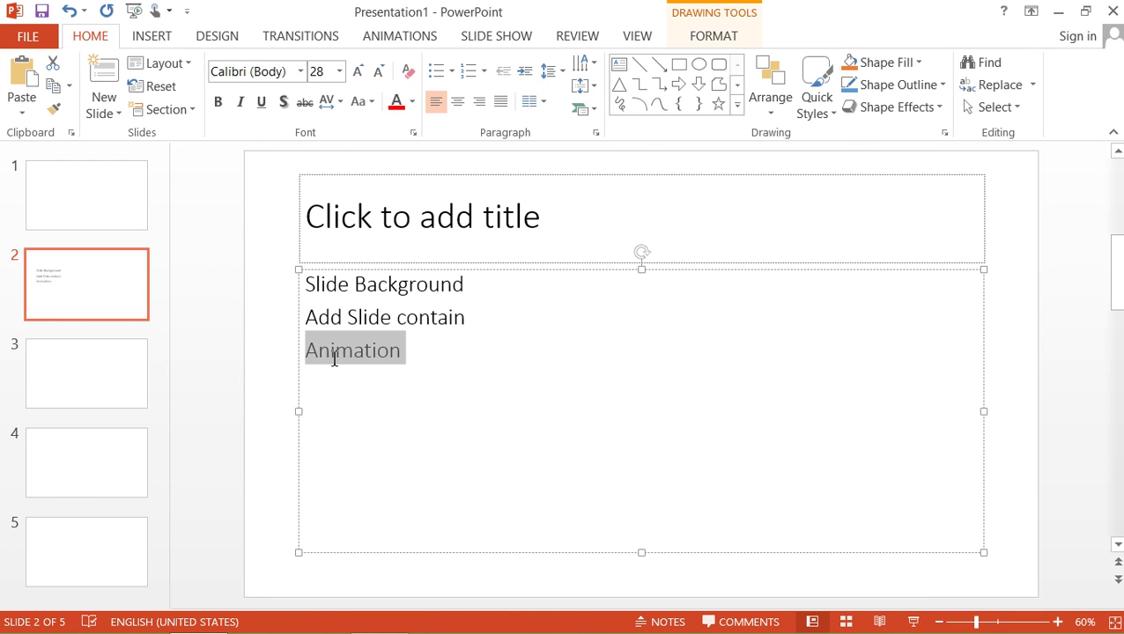
{"action": "left_click", "coordinate": [419, 363]}
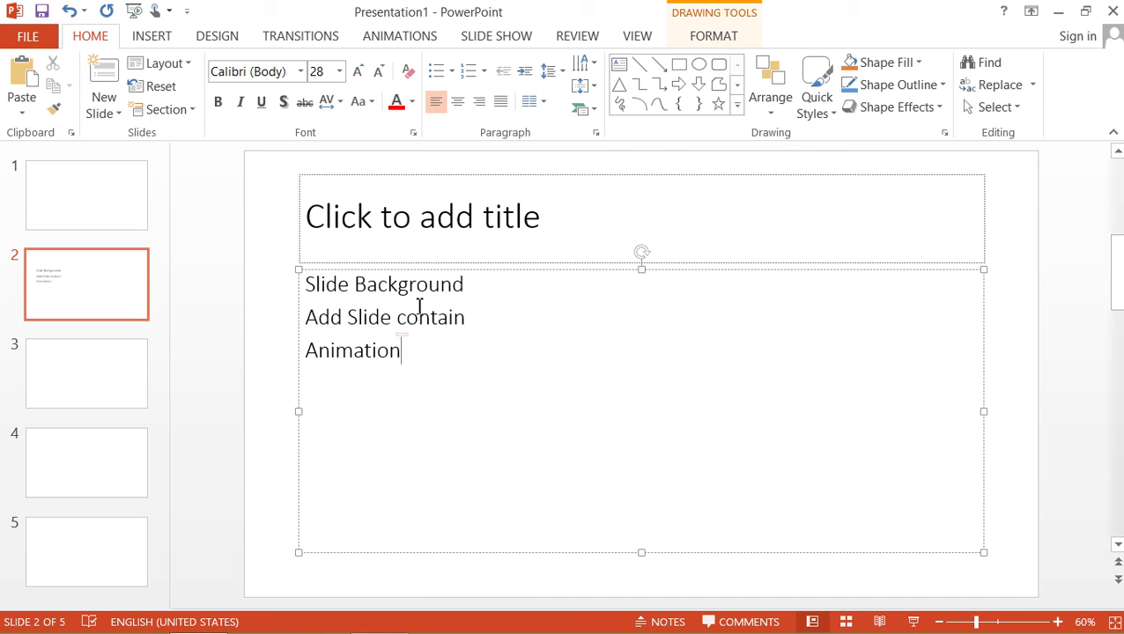
- With title slide 1 selected, expand the Design tab's full Themes gallery
{"action": "left_click", "coordinate": [108, 227]}
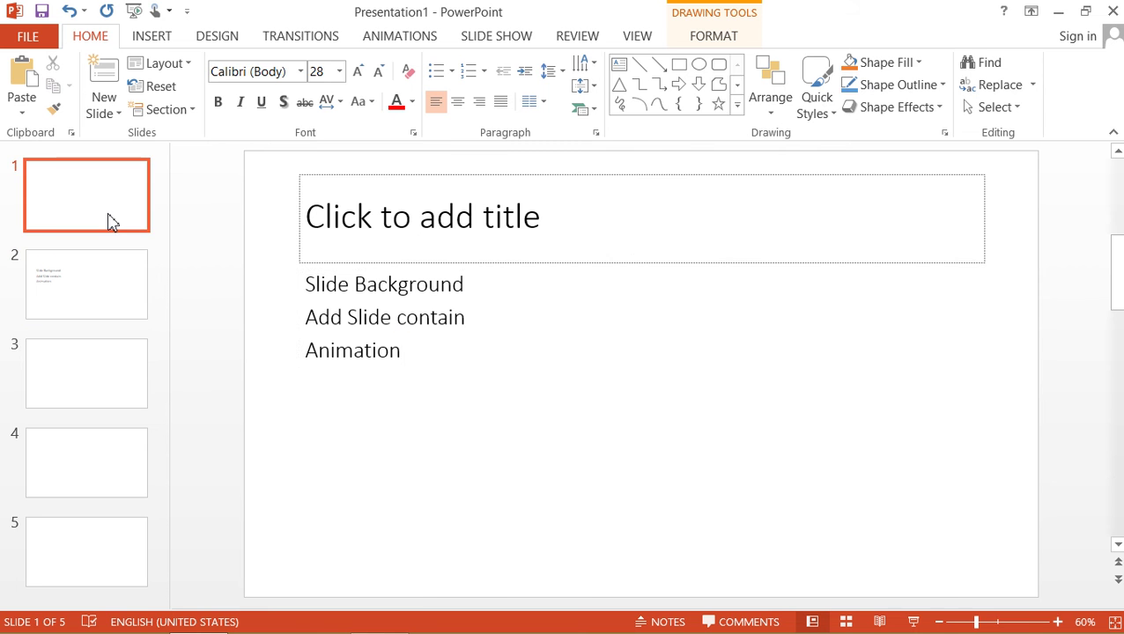
{"action": "left_click", "coordinate": [100, 281]}
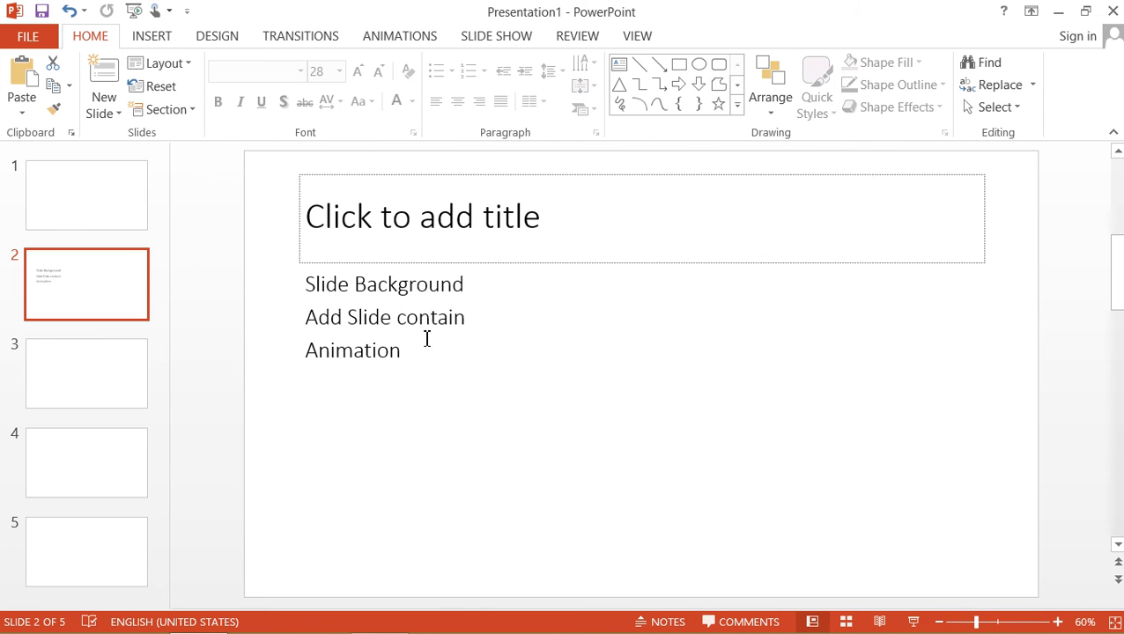
{"action": "left_click", "coordinate": [460, 289]}
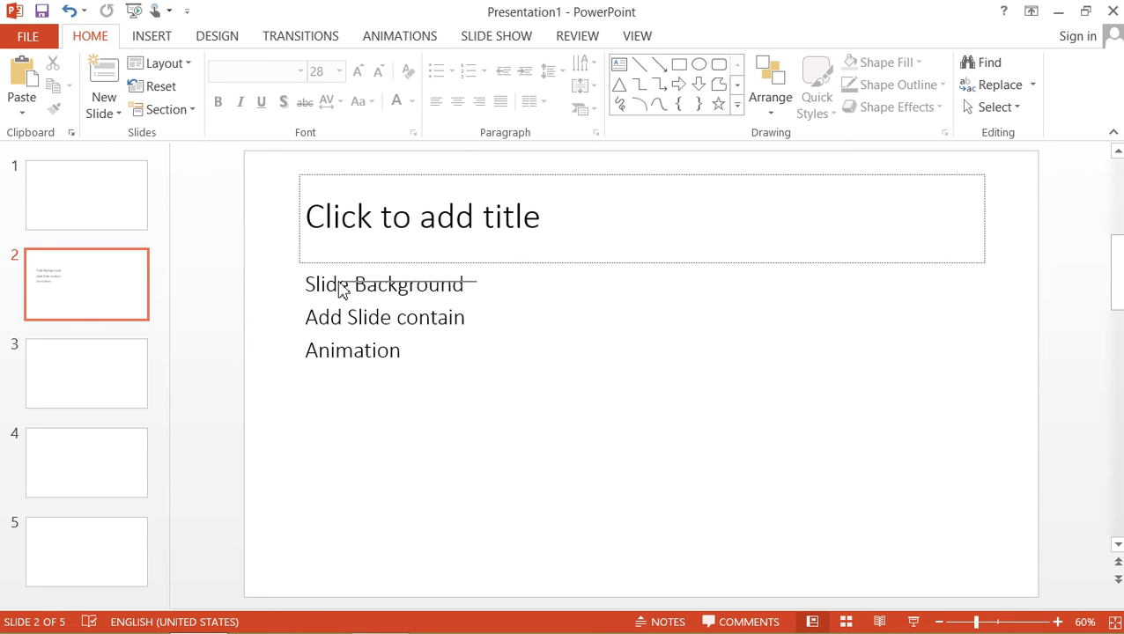
{"action": "left_click", "coordinate": [116, 195]}
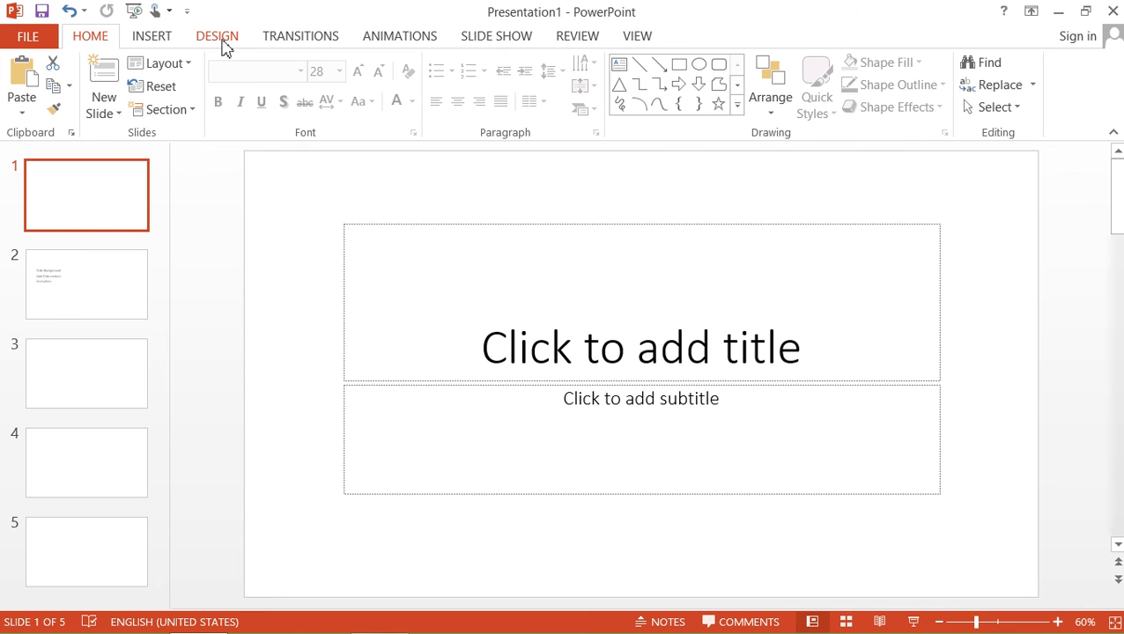
{"action": "left_click", "coordinate": [225, 44]}
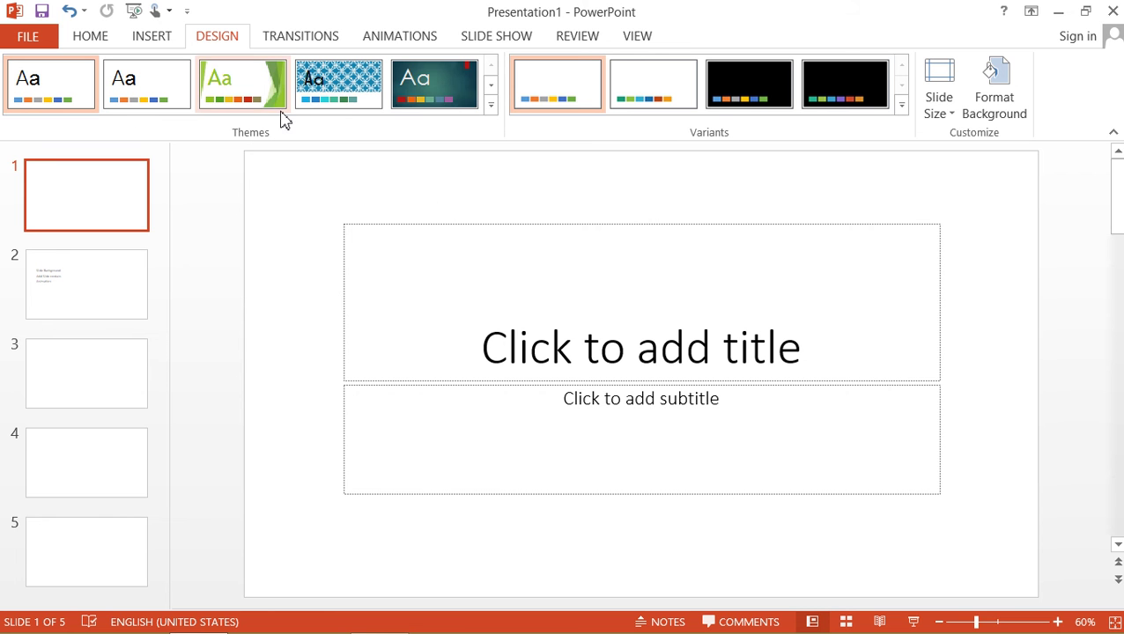
{"action": "left_click", "coordinate": [491, 104]}
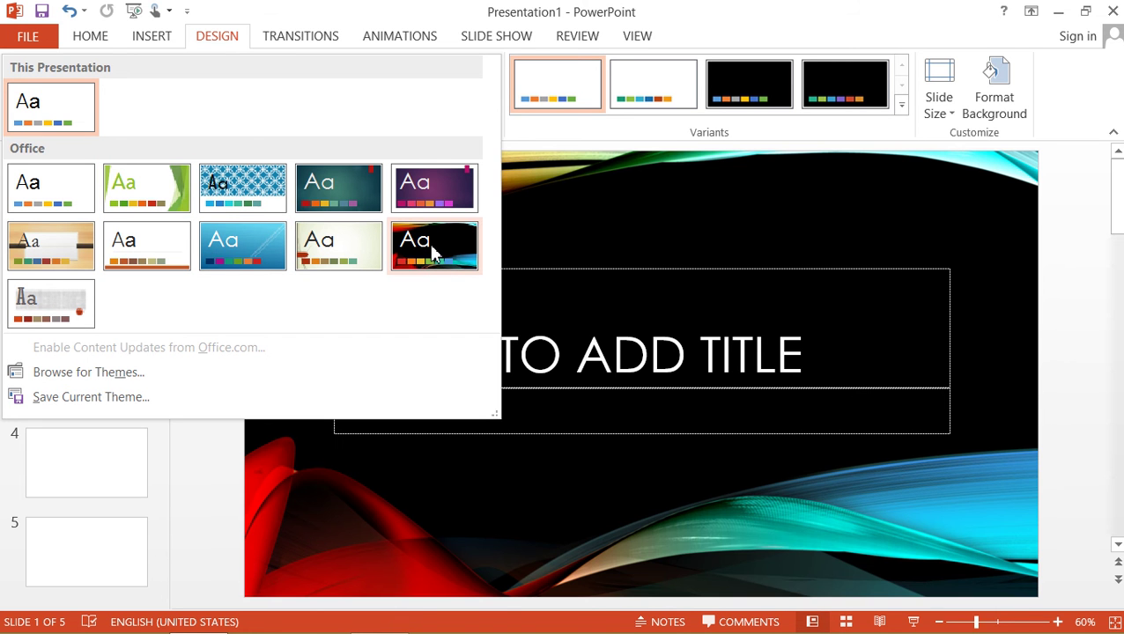
- Apply the black Vapor Trail theme and review slides 1–3 in it
{"action": "left_click", "coordinate": [433, 253]}
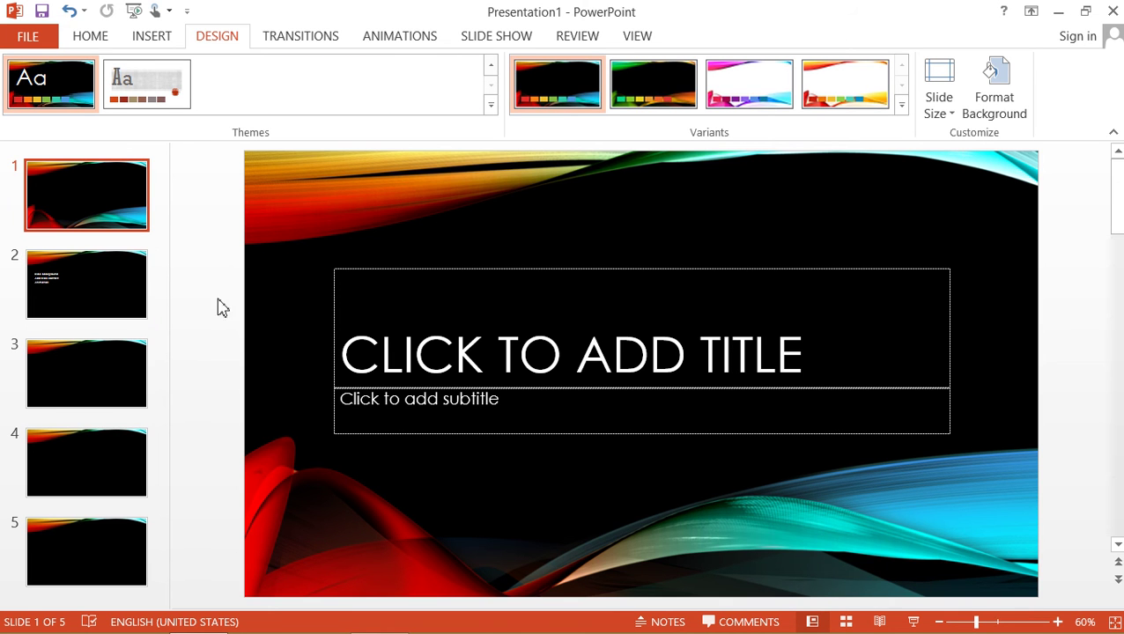
{"action": "left_click", "coordinate": [100, 263]}
{"action": "left_click", "coordinate": [107, 213]}
{"action": "left_click", "coordinate": [100, 293]}
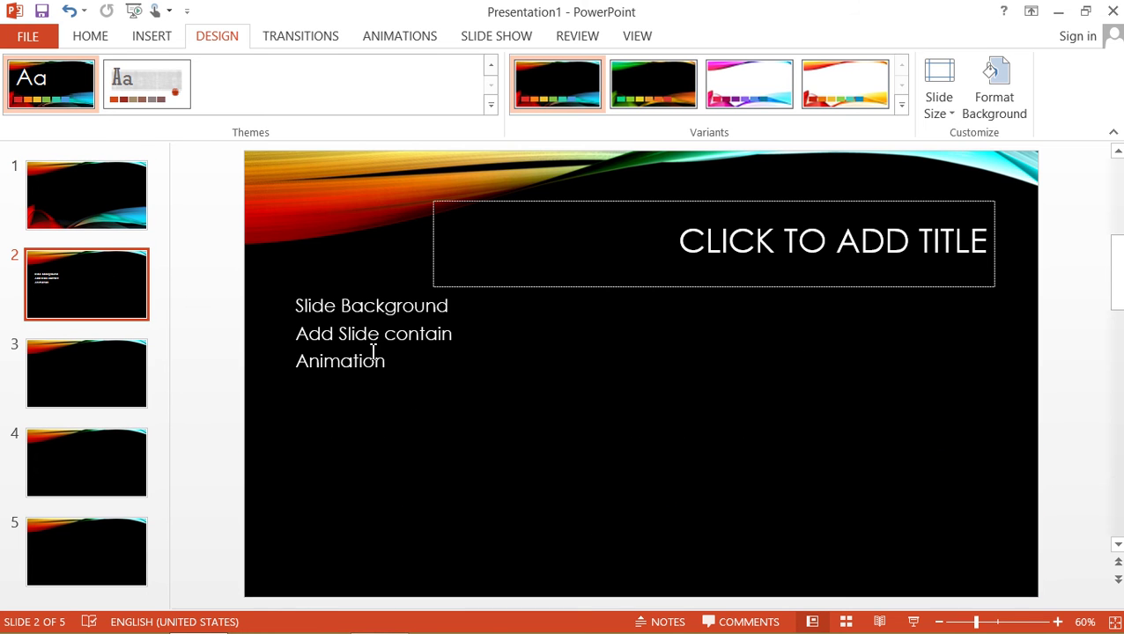
{"action": "left_click", "coordinate": [119, 340]}
{"action": "left_click", "coordinate": [117, 264]}
- From slide 1, apply the green Facet theme to the whole deck
{"action": "left_click", "coordinate": [118, 221]}
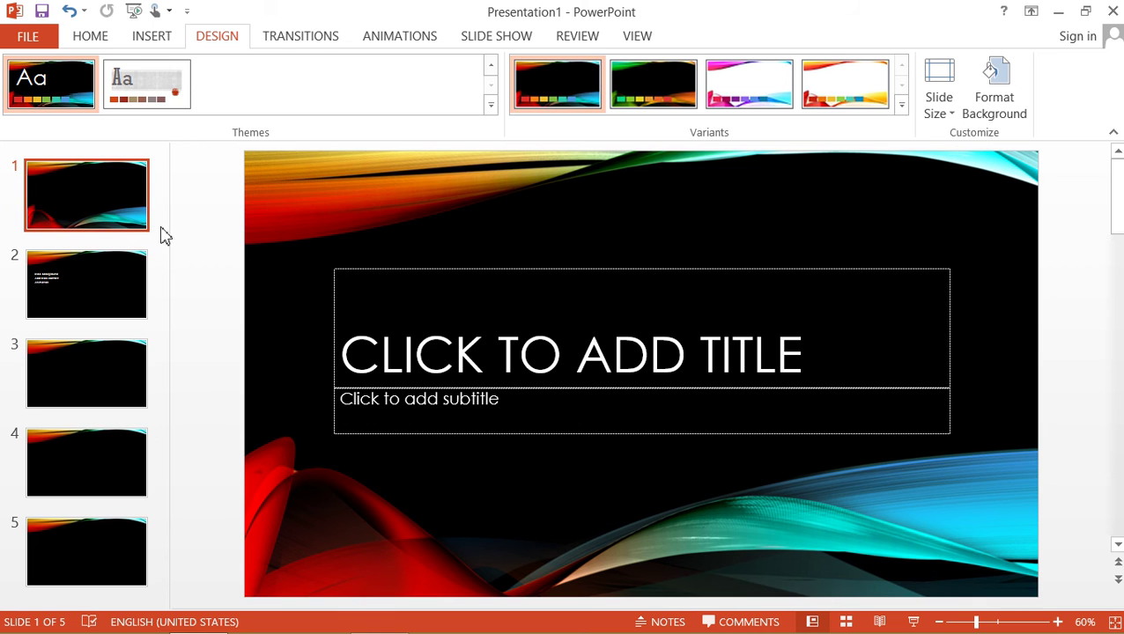
{"action": "left_click", "coordinate": [492, 106]}
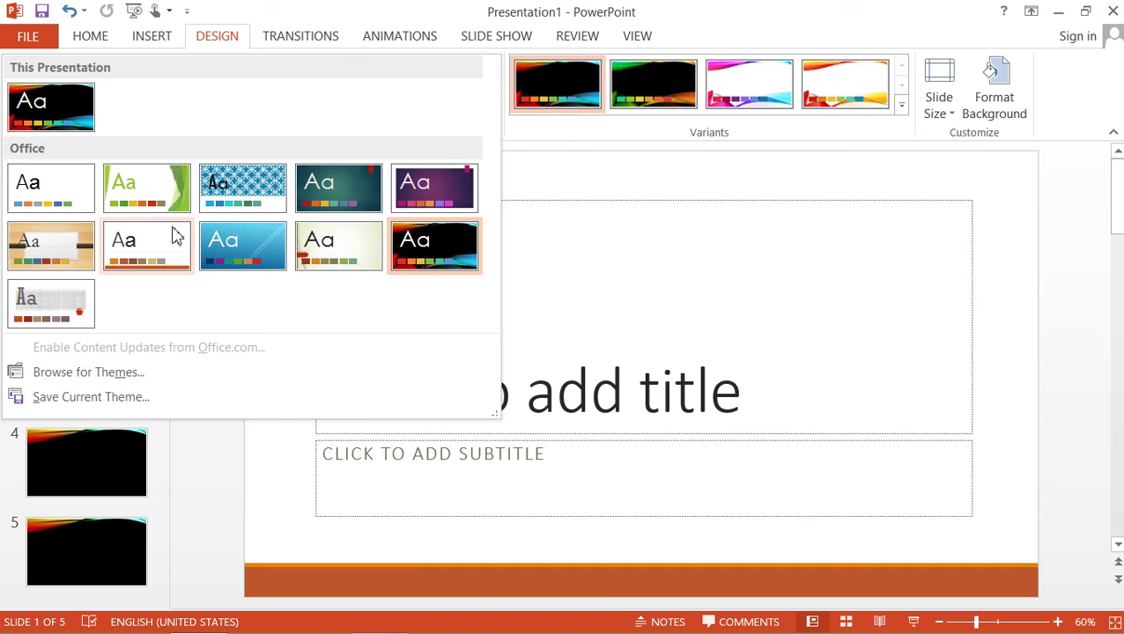
{"action": "left_click", "coordinate": [151, 208]}
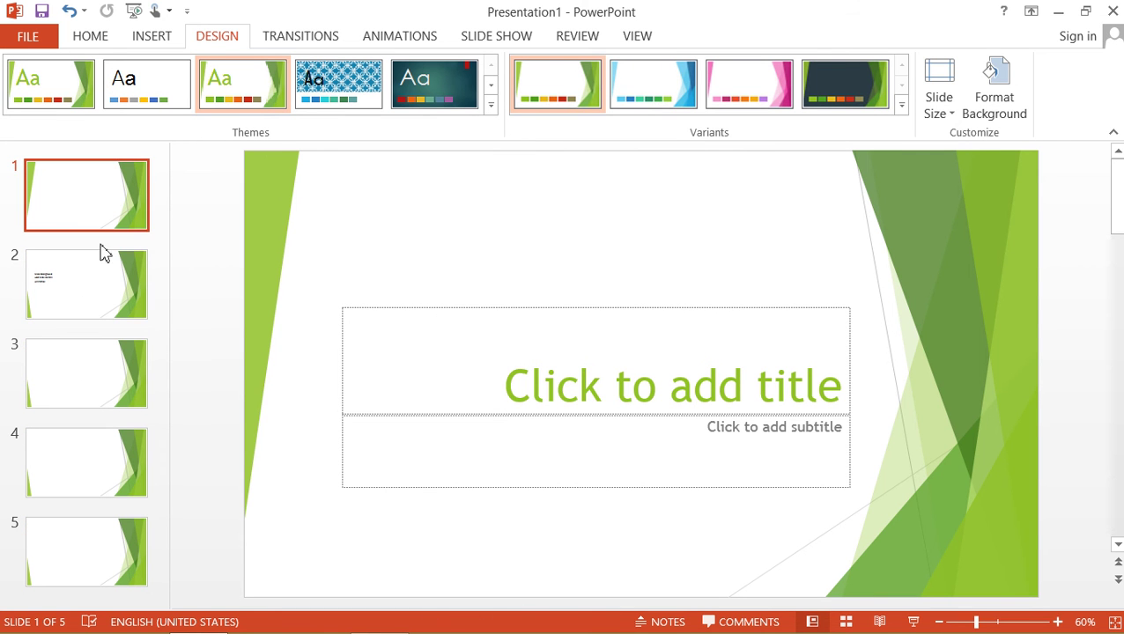
- Review slides 1–3 in the new Facet theme
{"action": "left_click", "coordinate": [67, 273]}
{"action": "left_click", "coordinate": [83, 213]}
{"action": "left_click", "coordinate": [91, 281]}
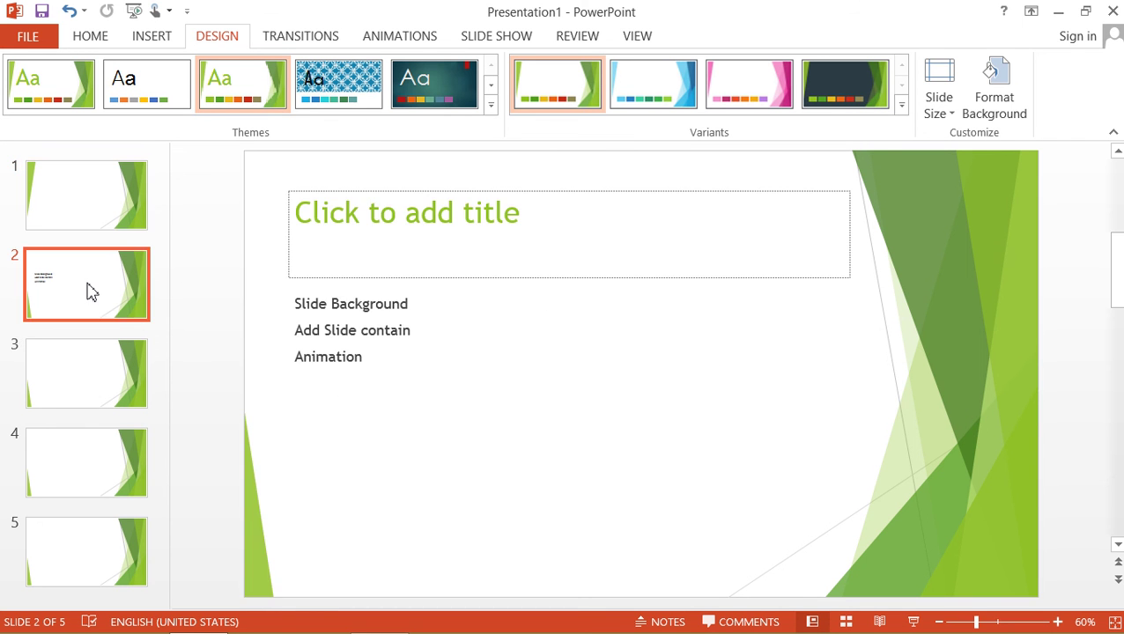
{"action": "left_click", "coordinate": [75, 350]}
{"action": "left_click", "coordinate": [88, 219]}
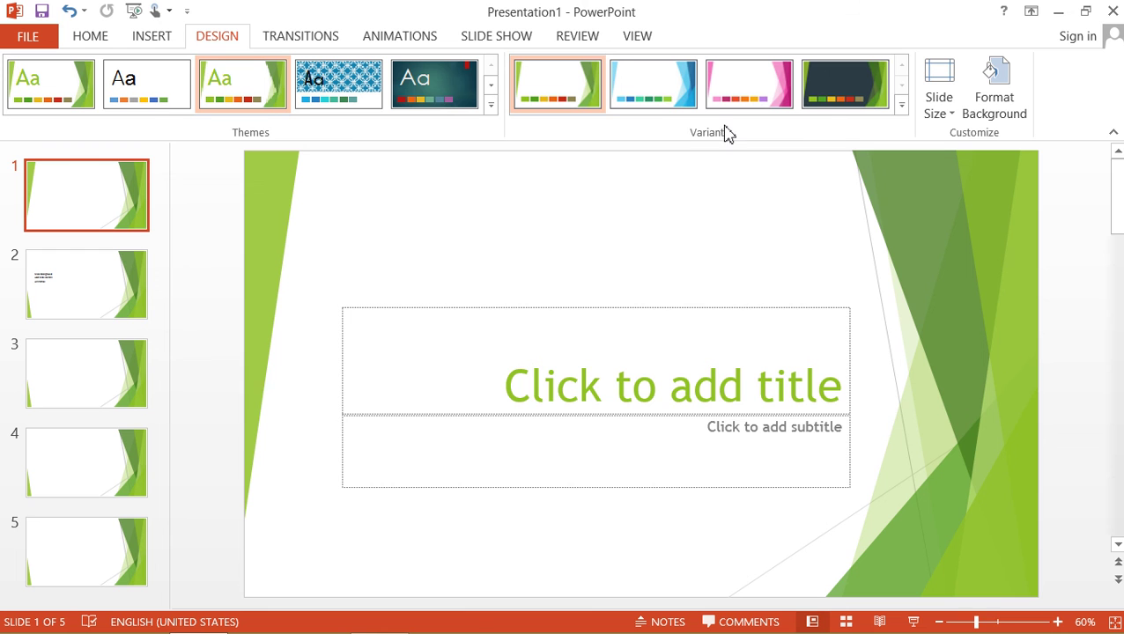
- Try the blue, pink and dark Facet variants, then settle on the white-and-green variant
{"action": "left_click", "coordinate": [900, 110]}
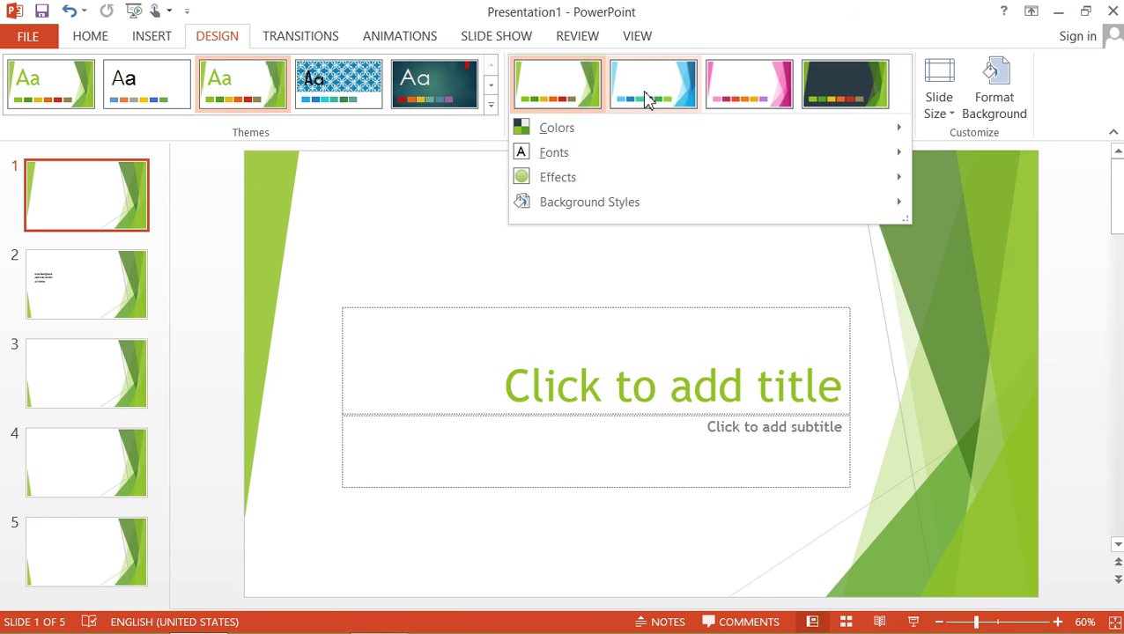
{"action": "left_click", "coordinate": [694, 98]}
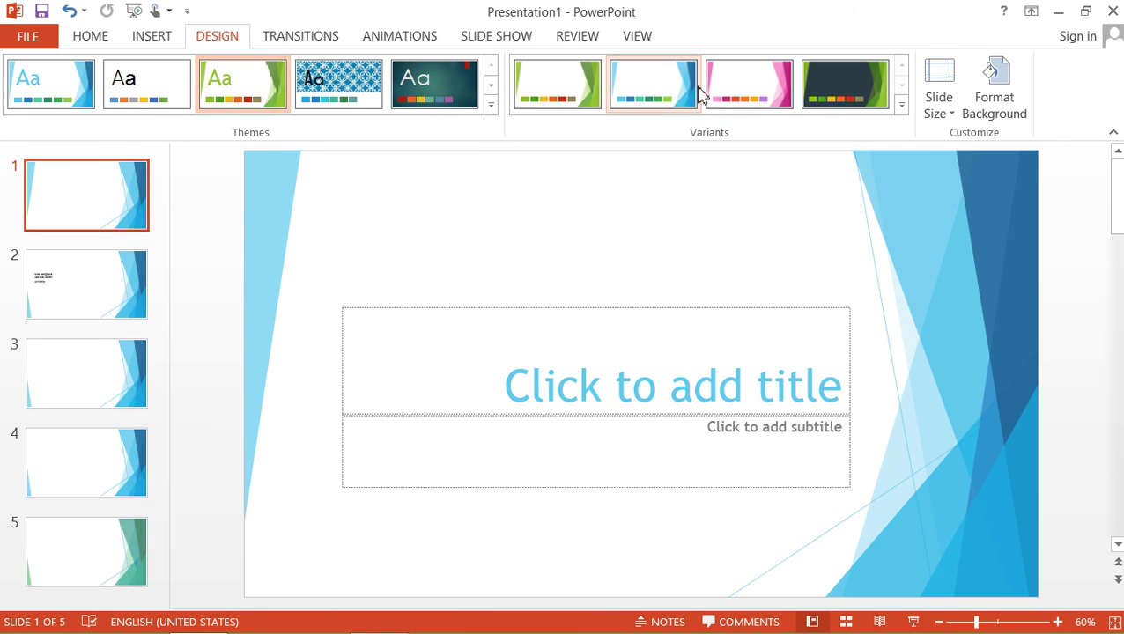
{"action": "left_click", "coordinate": [723, 84]}
{"action": "left_click", "coordinate": [828, 85]}
{"action": "left_click", "coordinate": [543, 82]}
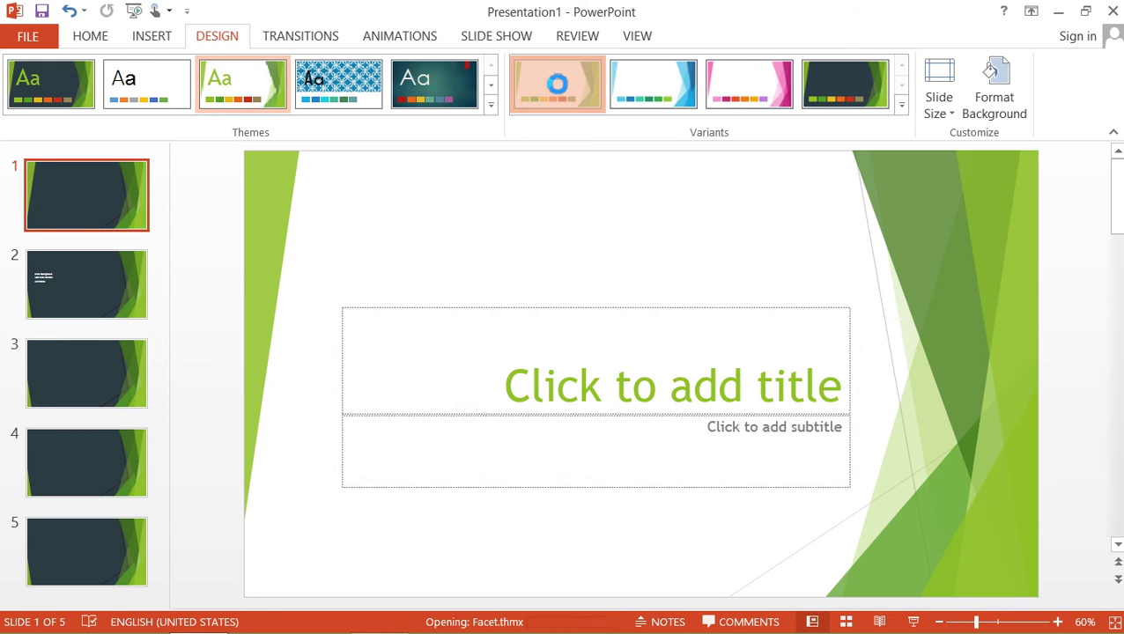
{"action": "left_click", "coordinate": [639, 91]}
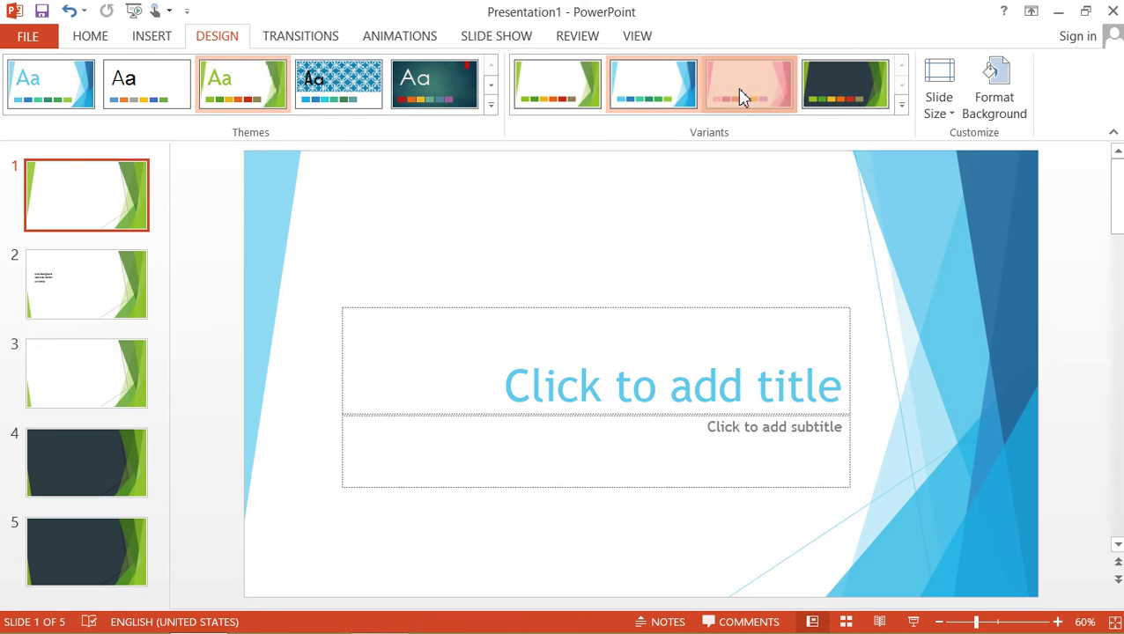
{"action": "left_click", "coordinate": [743, 95]}
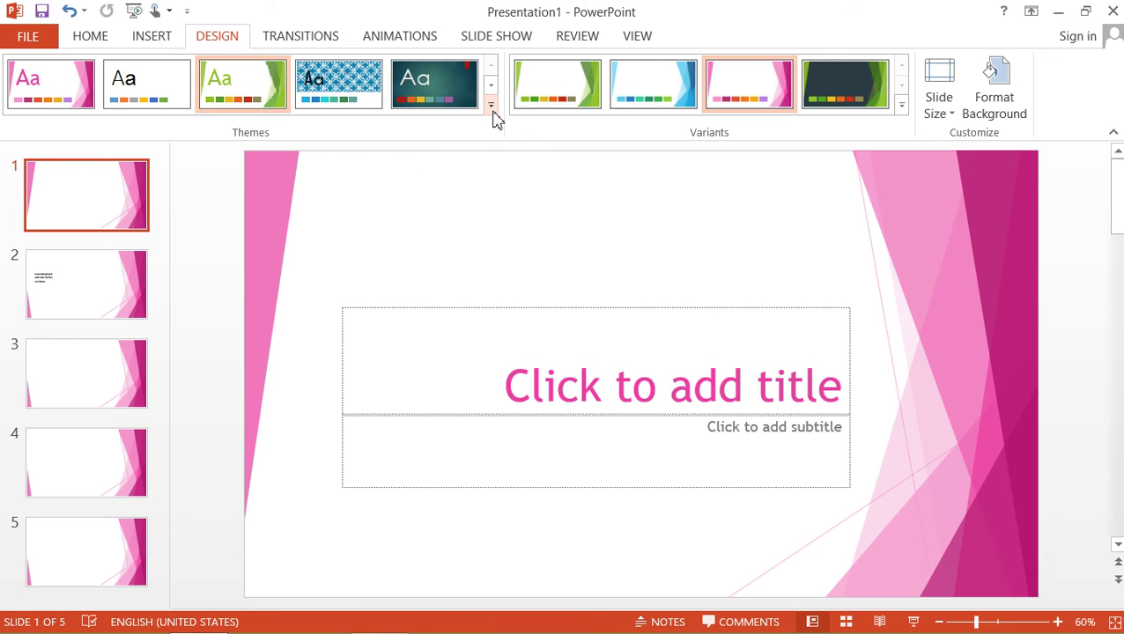
{"action": "left_click", "coordinate": [568, 97]}
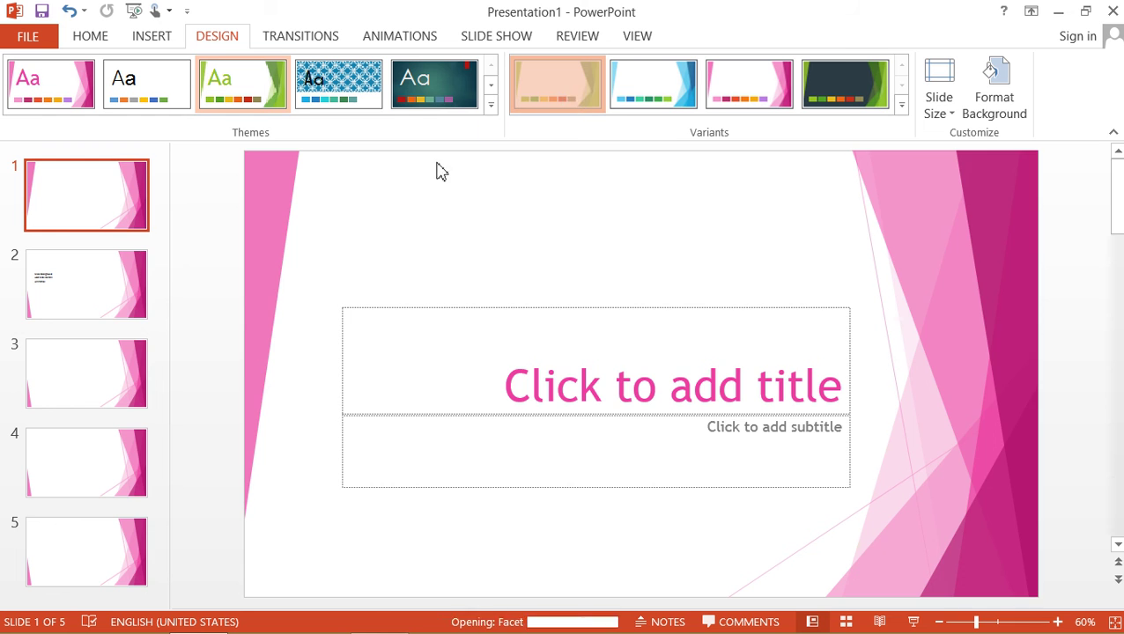
{"action": "scroll", "coordinate": [236, 333], "scroll_direction": "down", "scroll_amount": 1}
{"action": "scroll", "coordinate": [220, 322], "scroll_direction": "up", "scroll_amount": 1}
- Browse slides 3–5 and try different multi-slide selections in the thumbnail pane
{"action": "left_click", "coordinate": [106, 273]}
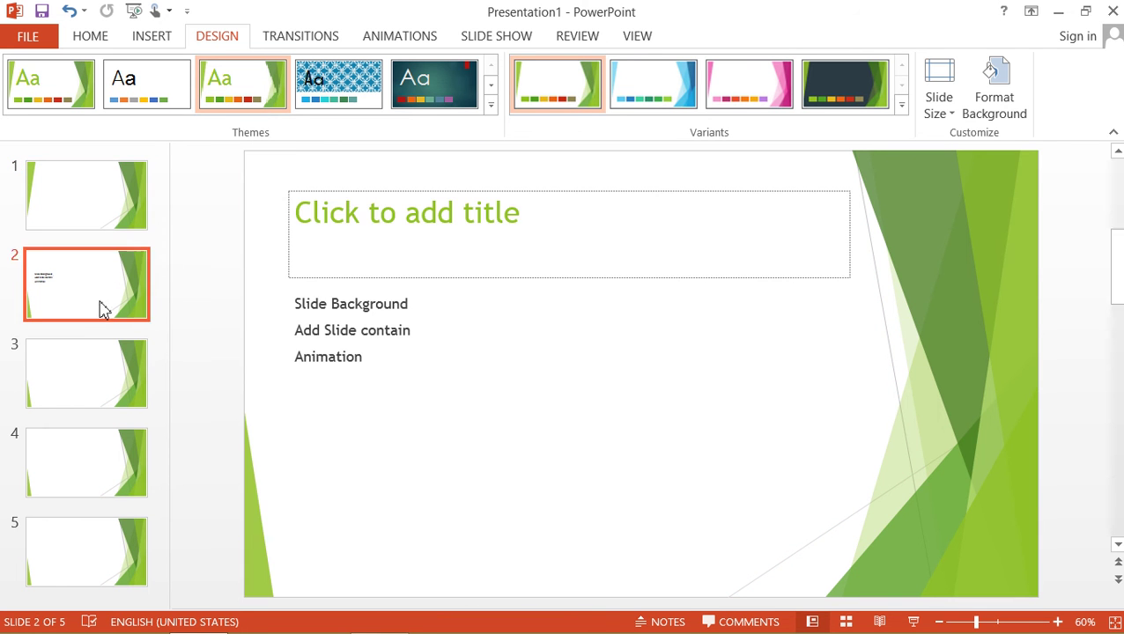
{"action": "left_click", "coordinate": [101, 359]}
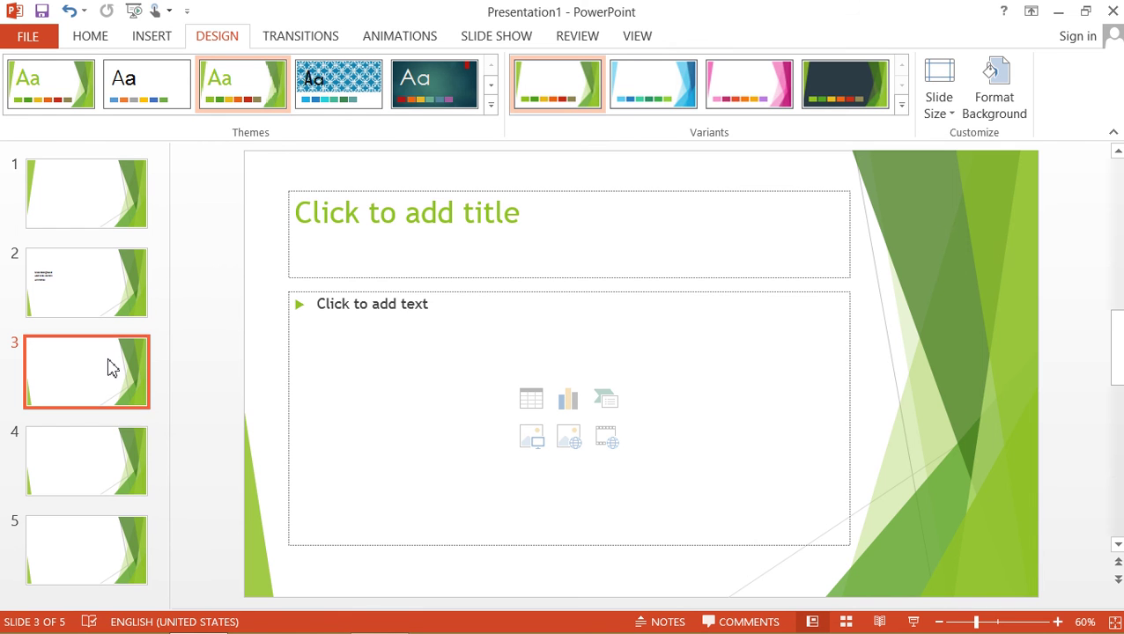
{"action": "left_click", "coordinate": [76, 556]}
{"action": "left_click", "coordinate": [92, 467]}
{"action": "left_click", "coordinate": [101, 402]}
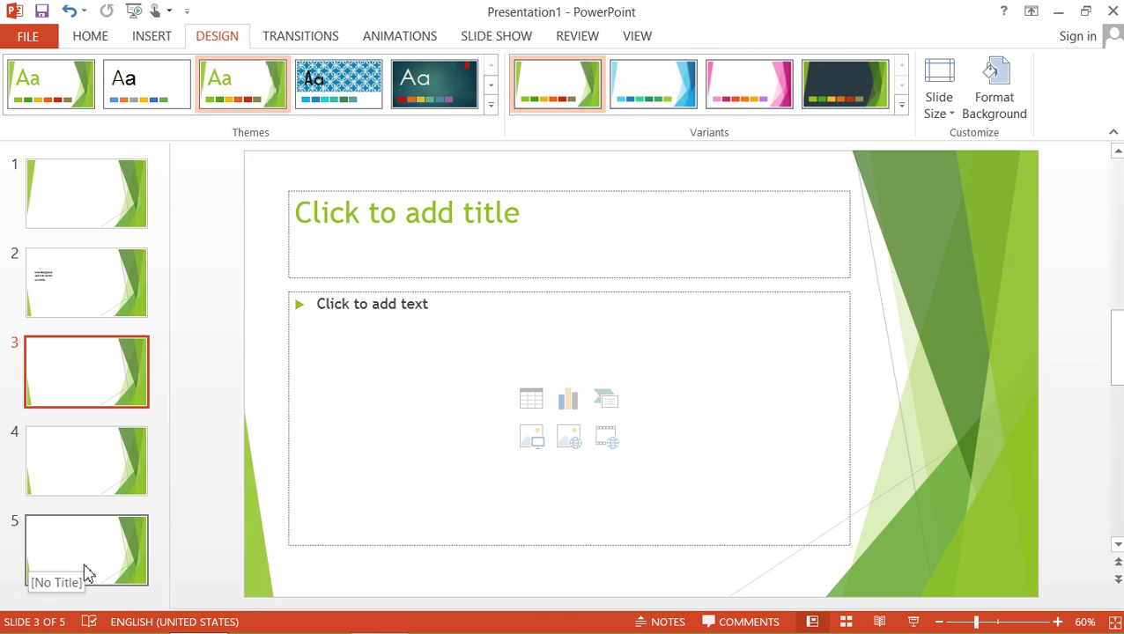
{"action": "left_click", "coordinate": [85, 471], "text": "ctrl"}
{"action": "left_click", "coordinate": [104, 554], "text": "ctrl"}
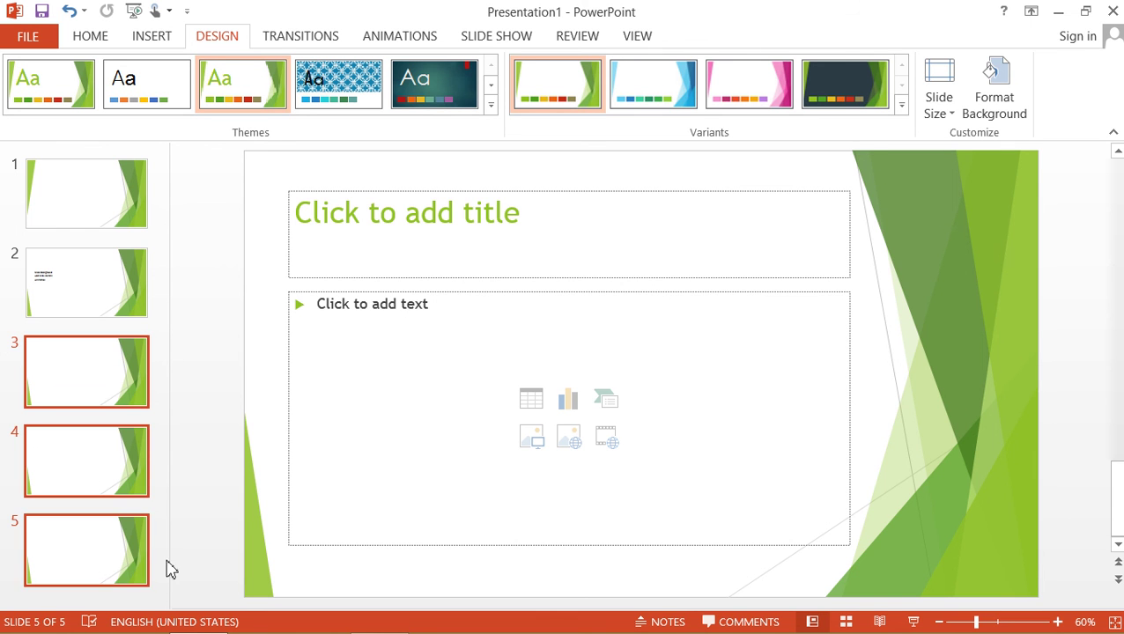
{"action": "left_click", "coordinate": [104, 380]}
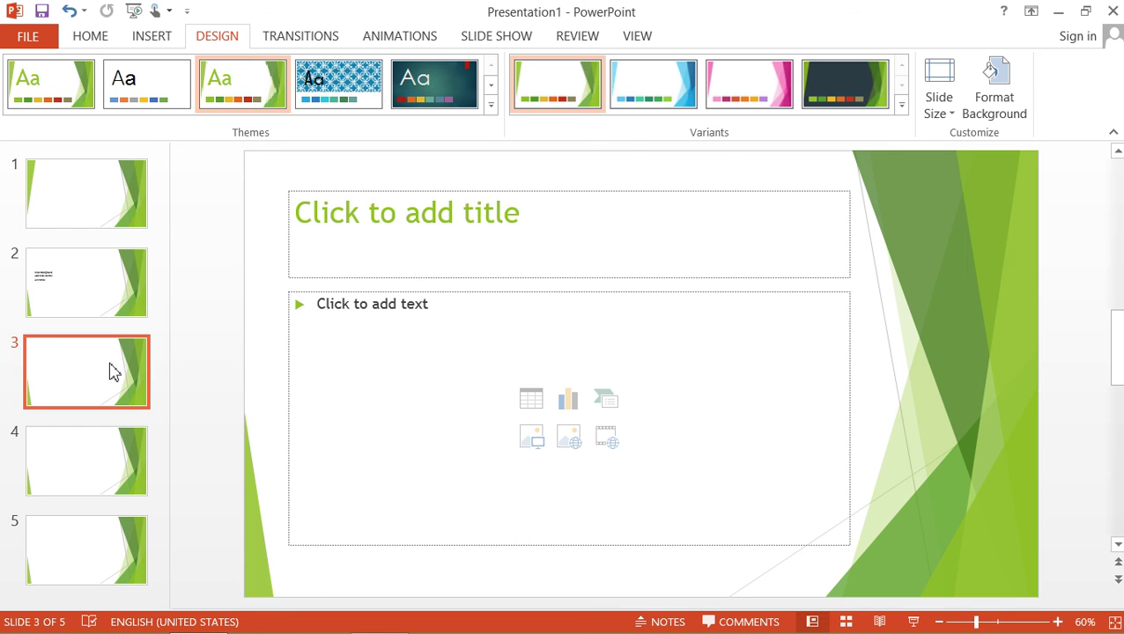
- Select slides 2 through 4 together, anchored on slide 2
{"action": "left_click", "coordinate": [102, 299]}
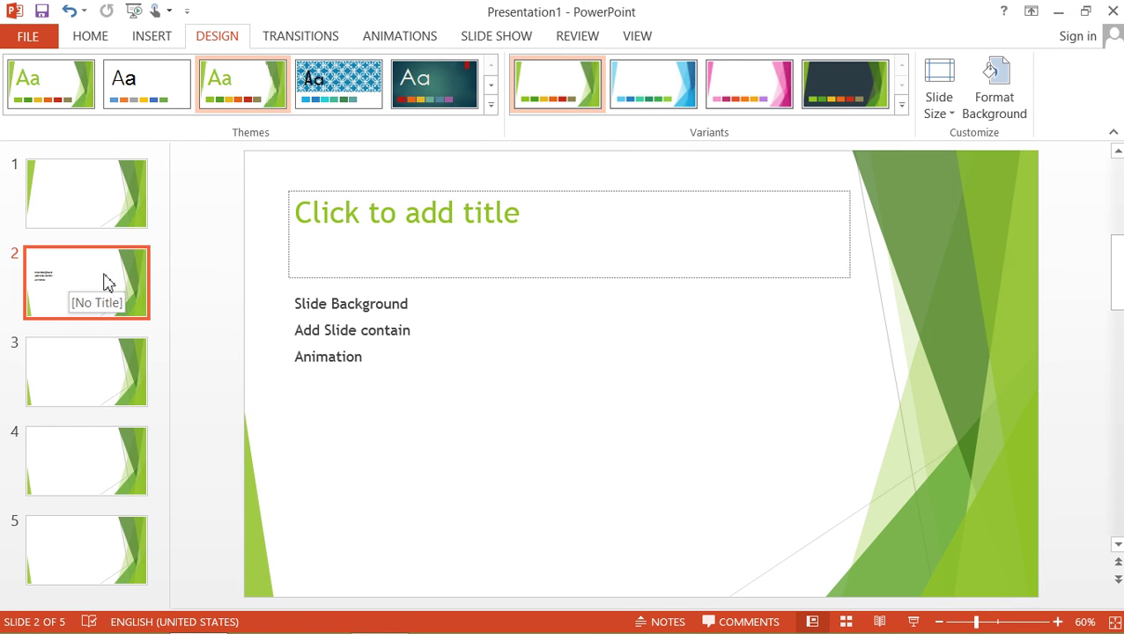
{"action": "left_click", "coordinate": [71, 553], "text": "shift"}
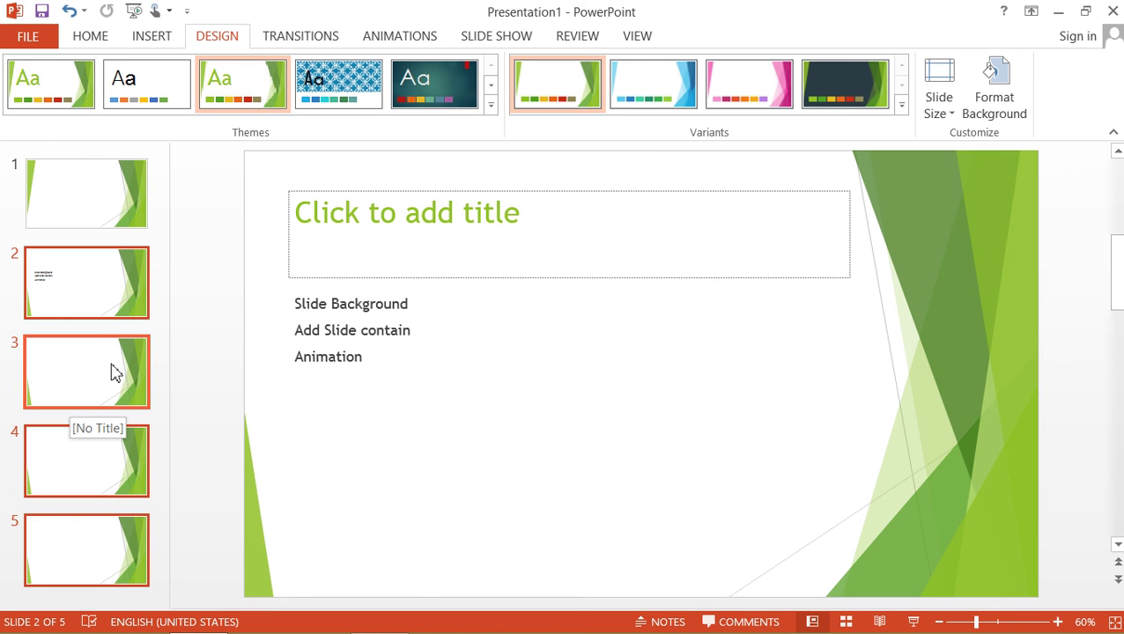
{"action": "left_click", "coordinate": [106, 286]}
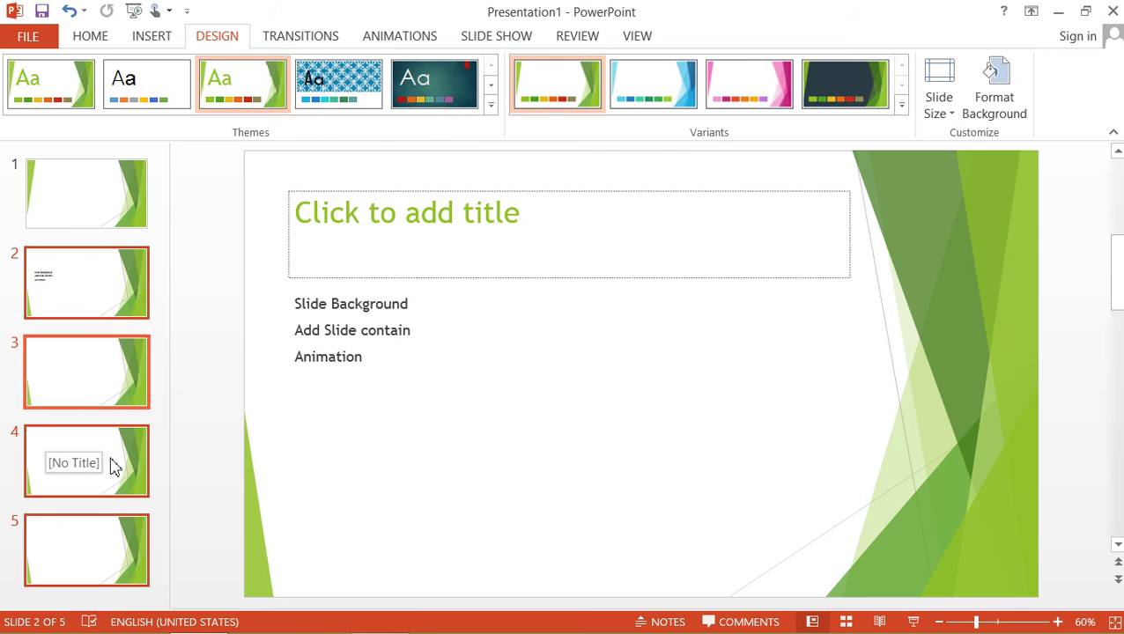
{"action": "left_click", "coordinate": [115, 369]}
{"action": "left_click", "coordinate": [113, 292]}
{"action": "left_click", "coordinate": [89, 467], "text": "shift"}
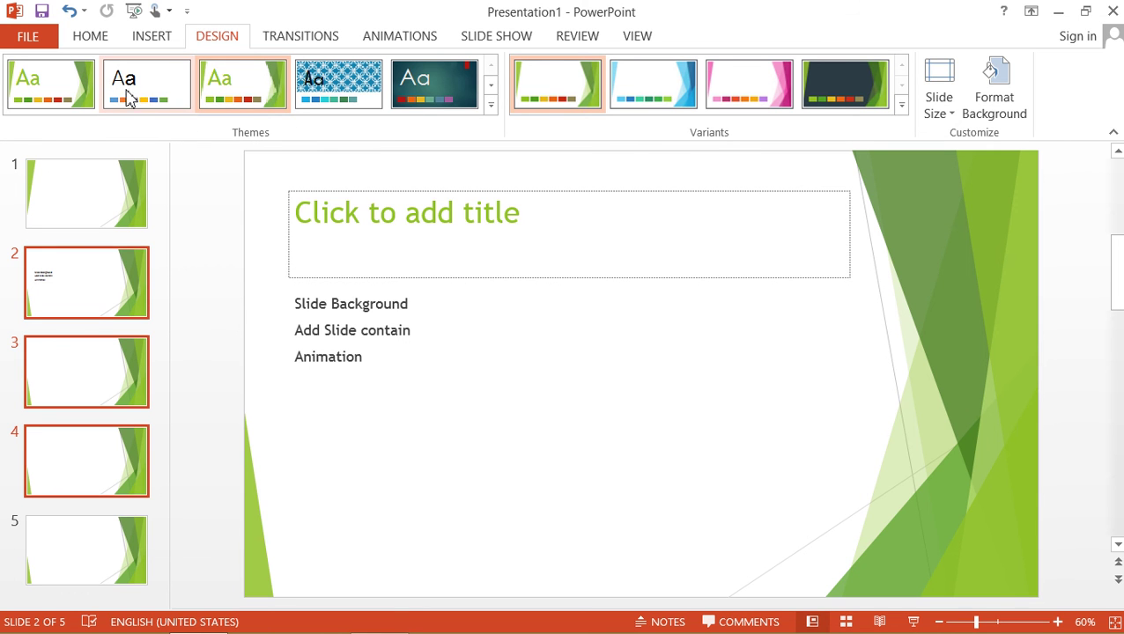
- Try the Ion theme on slides 2–4 and undo it, then apply Retrospect and Facet
{"action": "left_click", "coordinate": [436, 92]}
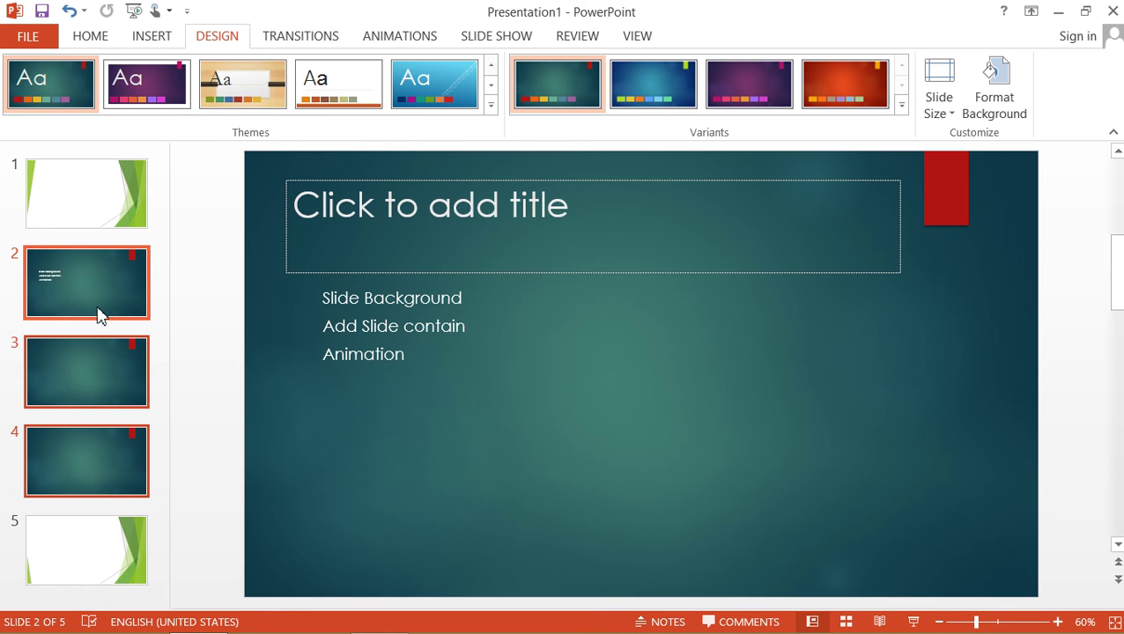
{"action": "key", "text": "ctrl+z"}
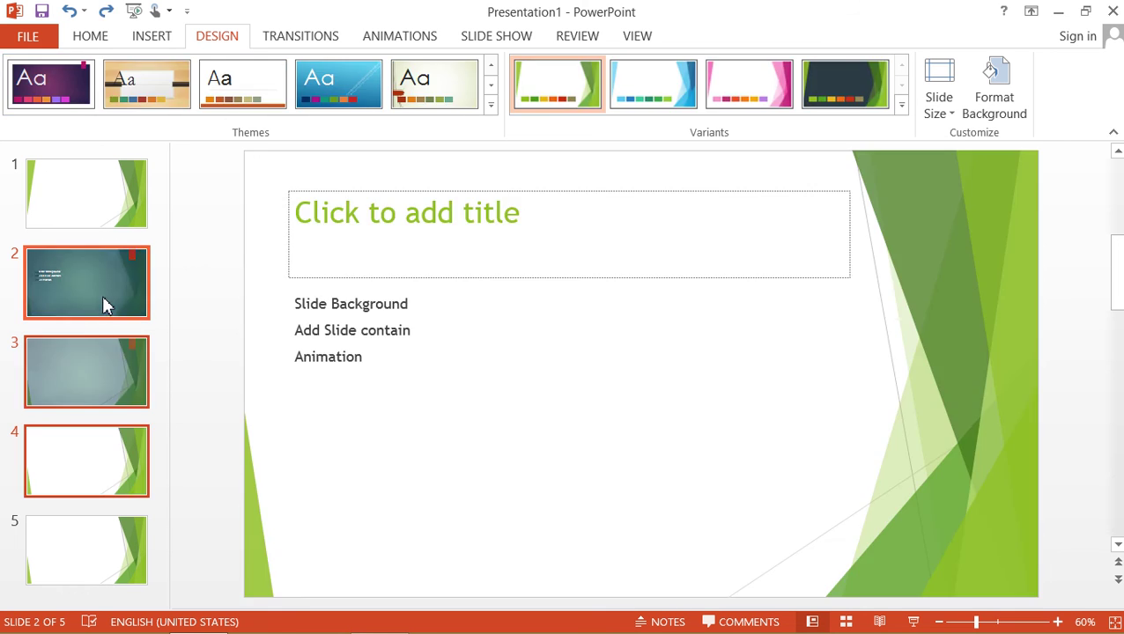
{"action": "key", "text": "Down"}
{"action": "key", "text": "Up"}
{"action": "left_click", "coordinate": [262, 101]}
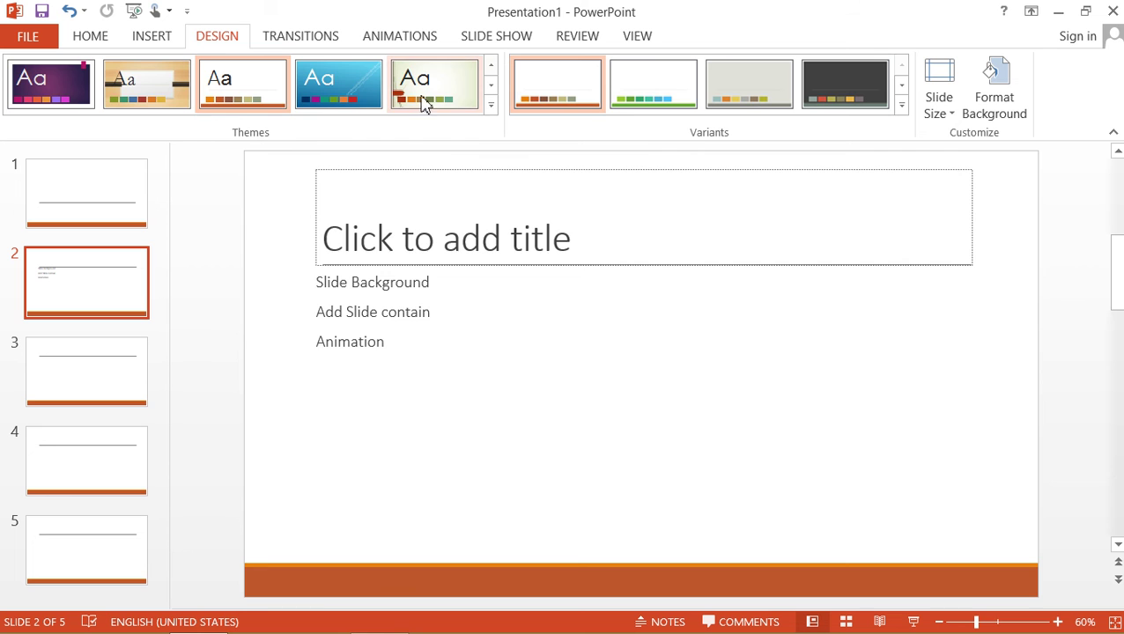
{"action": "left_click", "coordinate": [491, 67]}
{"action": "left_click", "coordinate": [250, 84]}
- Apply a different theme to slide 3 only via Apply to Selected Slides
{"action": "left_click", "coordinate": [103, 365]}
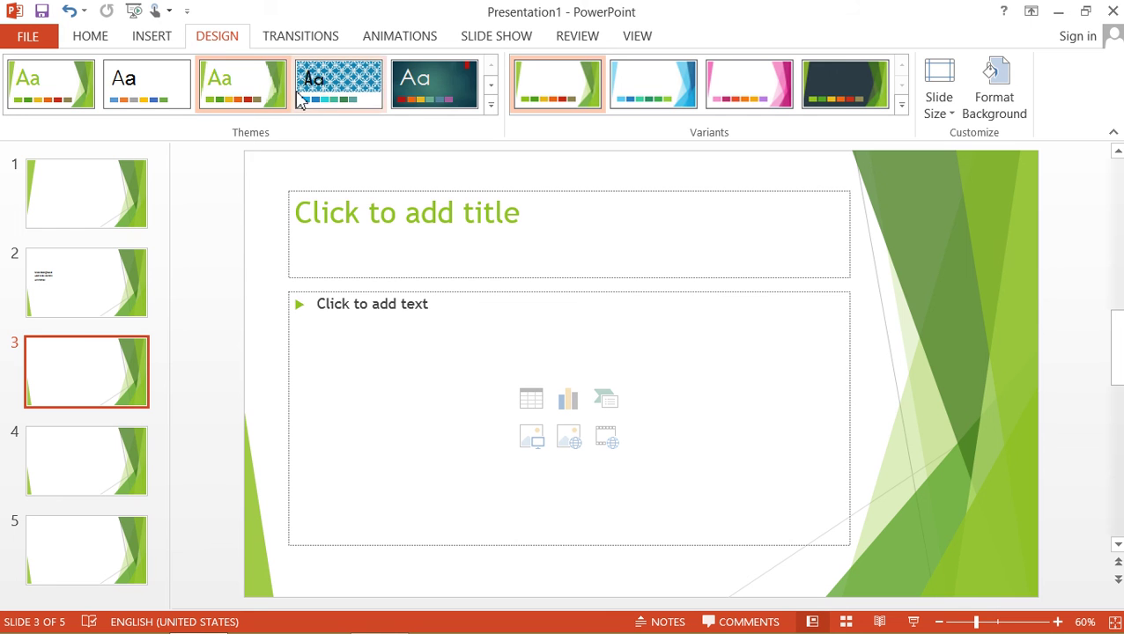
{"action": "left_click", "coordinate": [491, 84]}
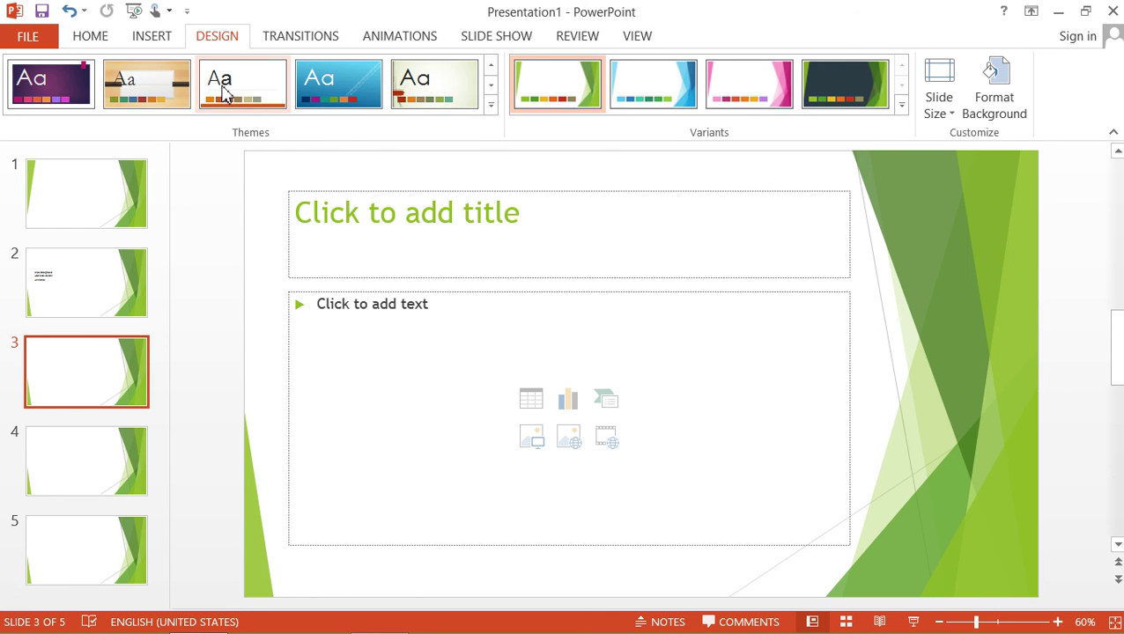
{"action": "right_click", "coordinate": [225, 94]}
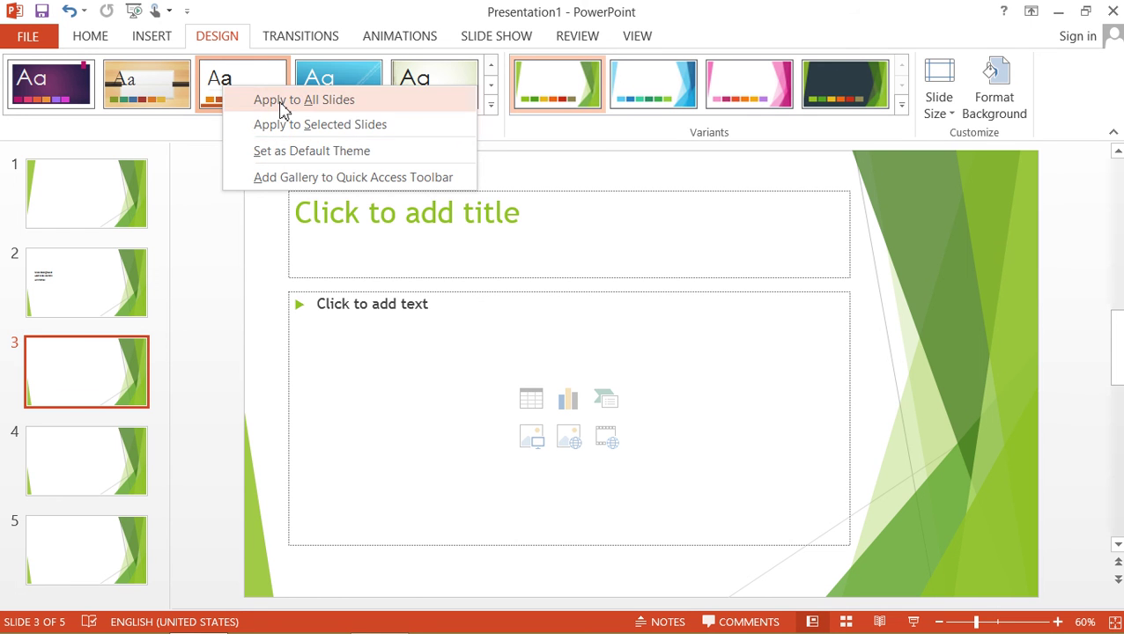
{"action": "left_click", "coordinate": [308, 124]}
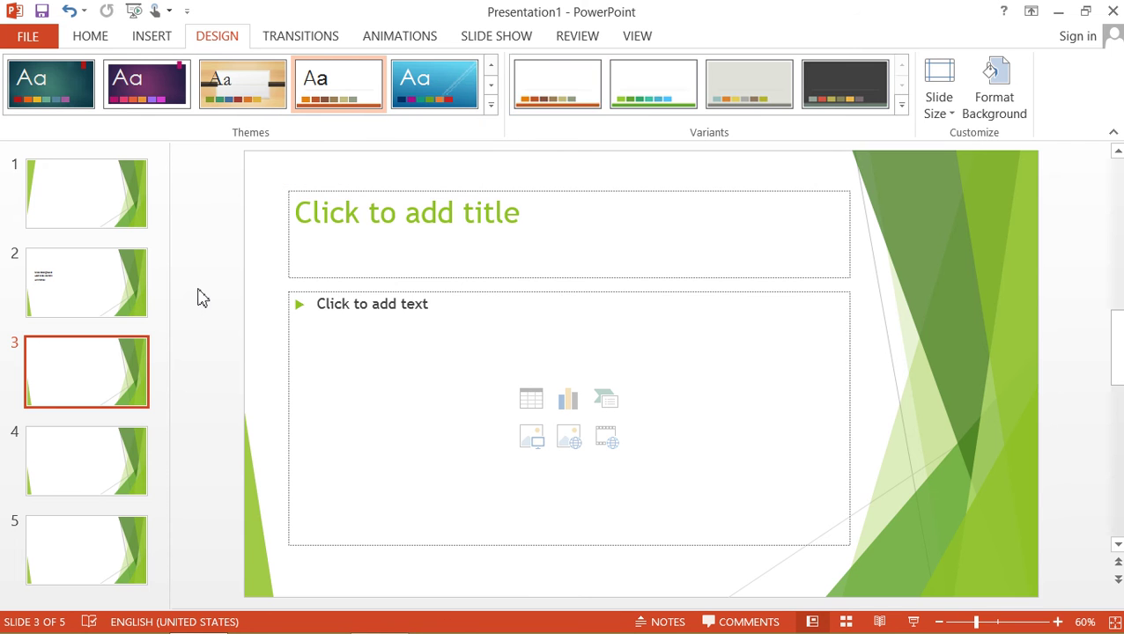
{"action": "left_click", "coordinate": [110, 289]}
{"action": "left_click", "coordinate": [101, 377]}
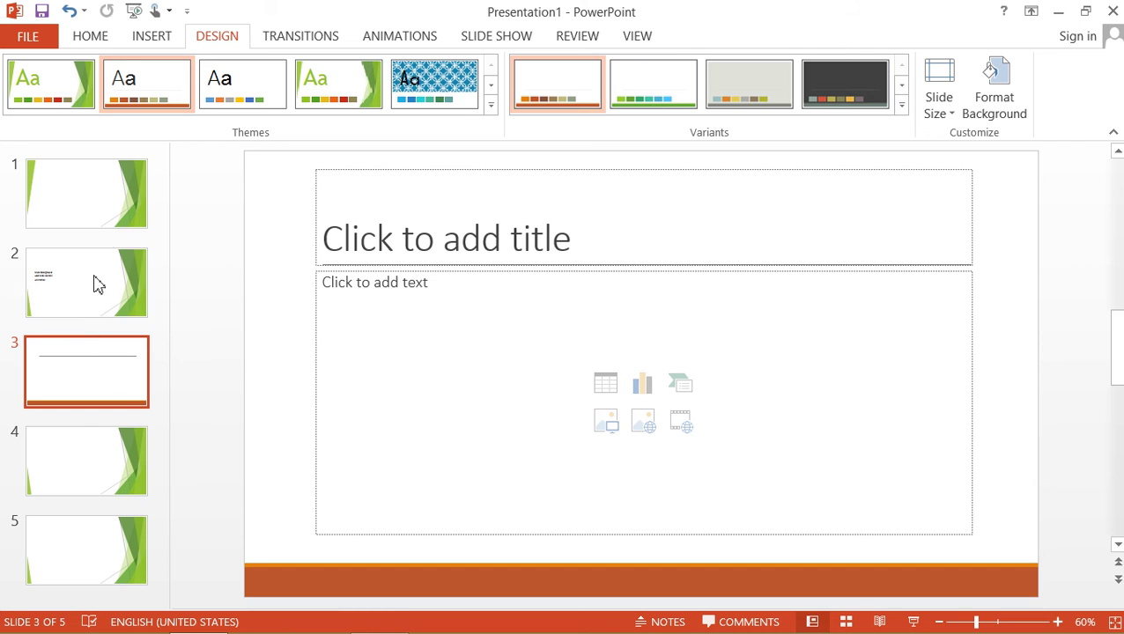
- Apply the plain white Office theme to all slides, including slide 3
{"action": "left_click", "coordinate": [99, 220]}
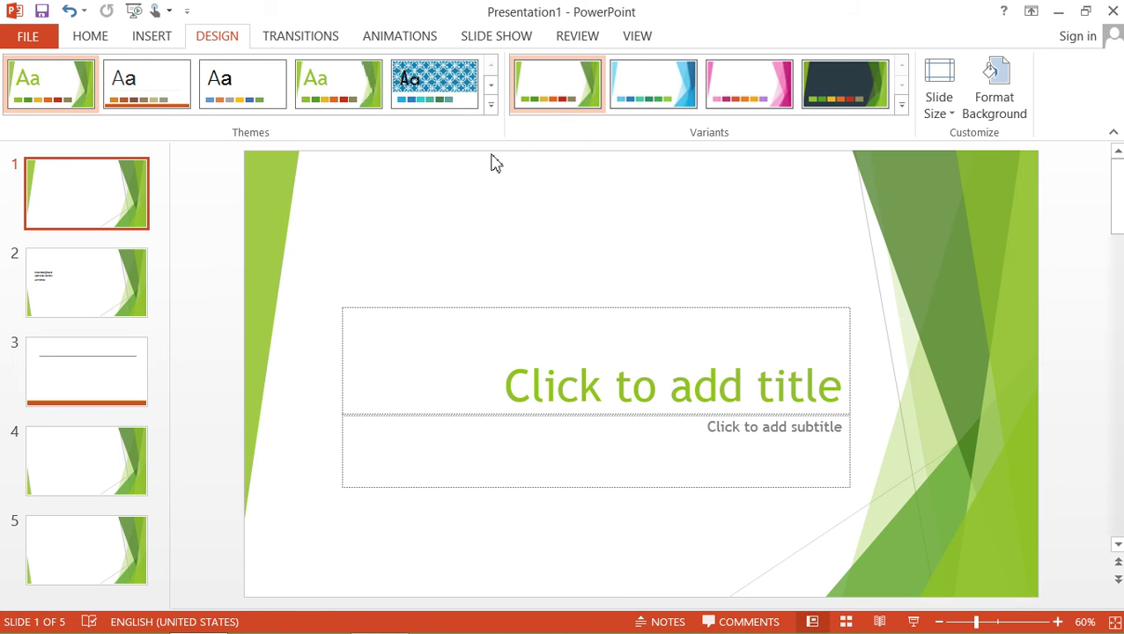
{"action": "left_click", "coordinate": [490, 104]}
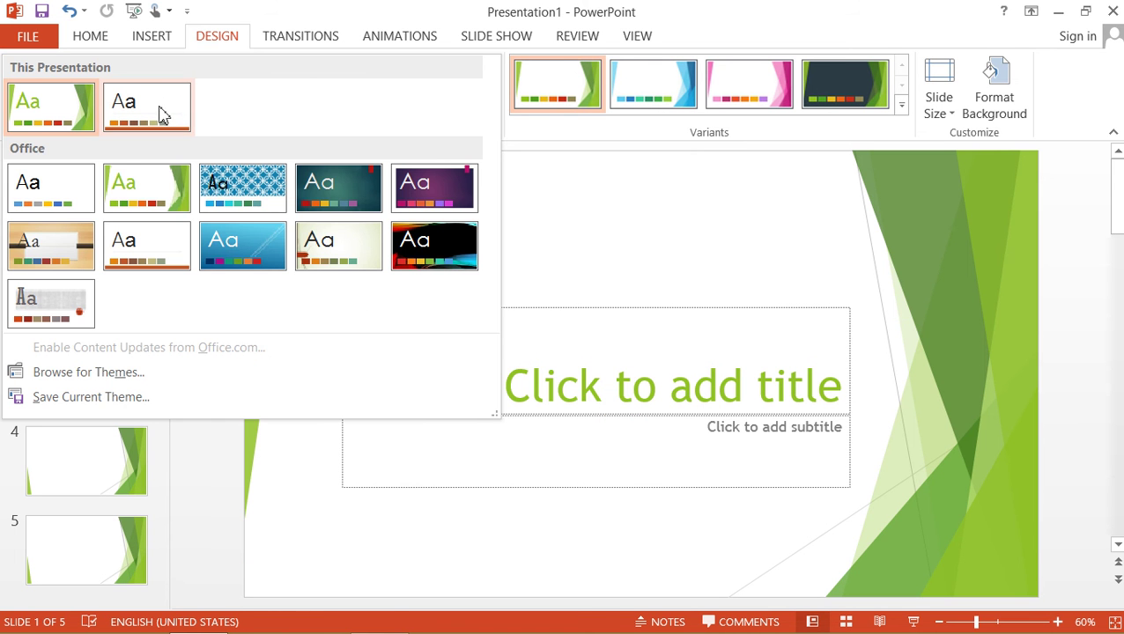
{"action": "left_click", "coordinate": [61, 184]}
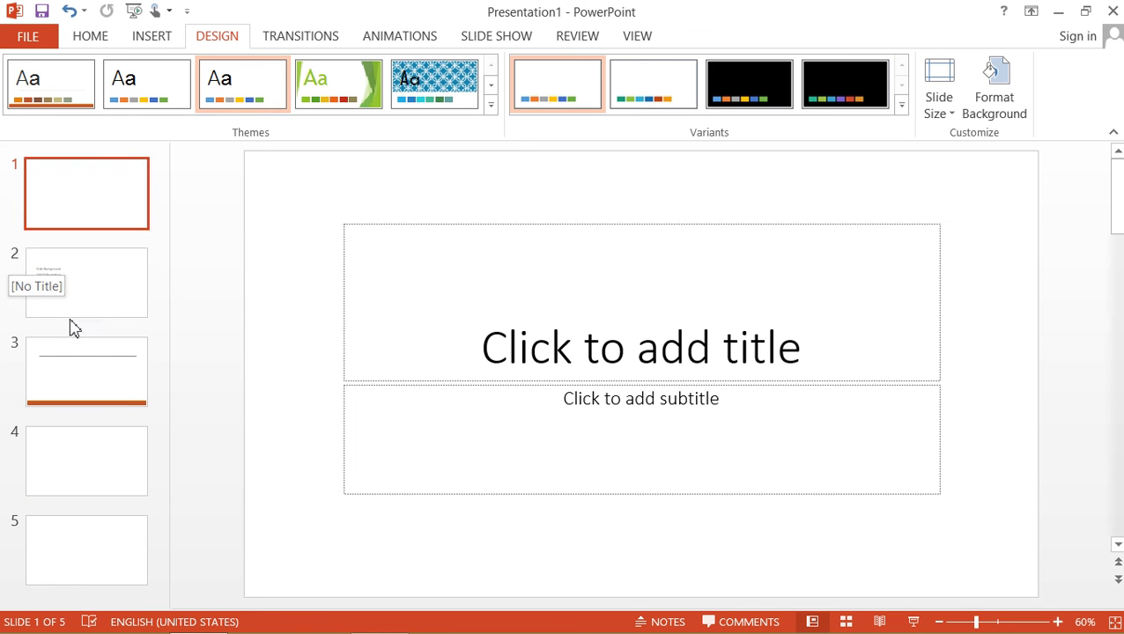
{"action": "left_click", "coordinate": [88, 371]}
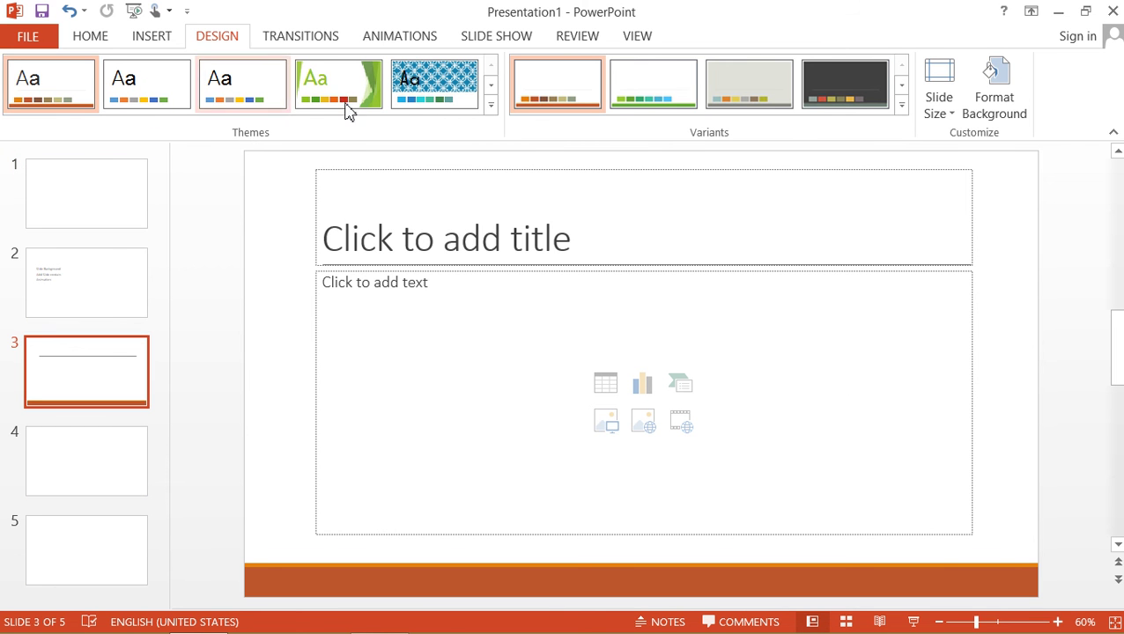
{"action": "left_click", "coordinate": [491, 106]}
{"action": "left_click", "coordinate": [73, 189]}
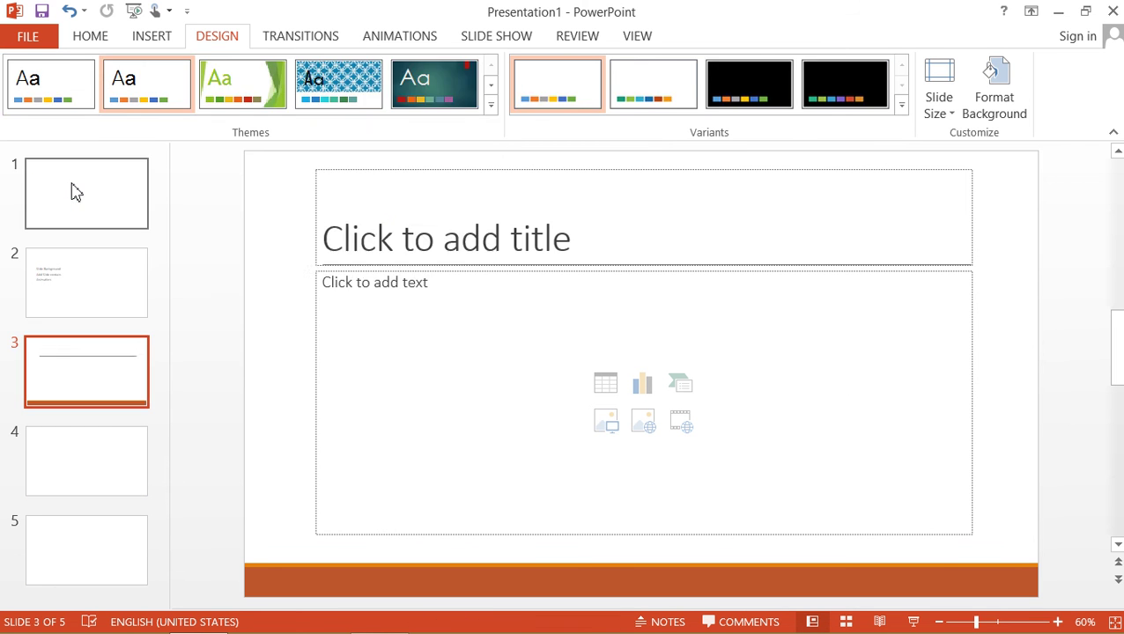
{"action": "left_click", "coordinate": [133, 222]}
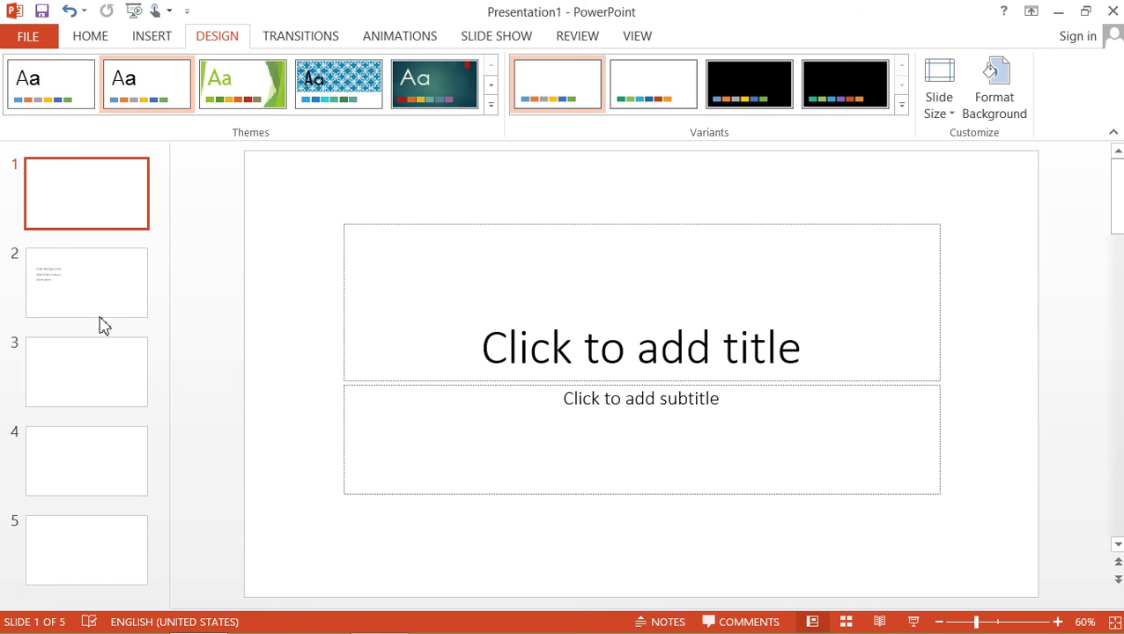
- On slide 1, try dark blue solid, gradient and texture background fills, then reset to plain white
{"action": "left_click", "coordinate": [998, 118]}
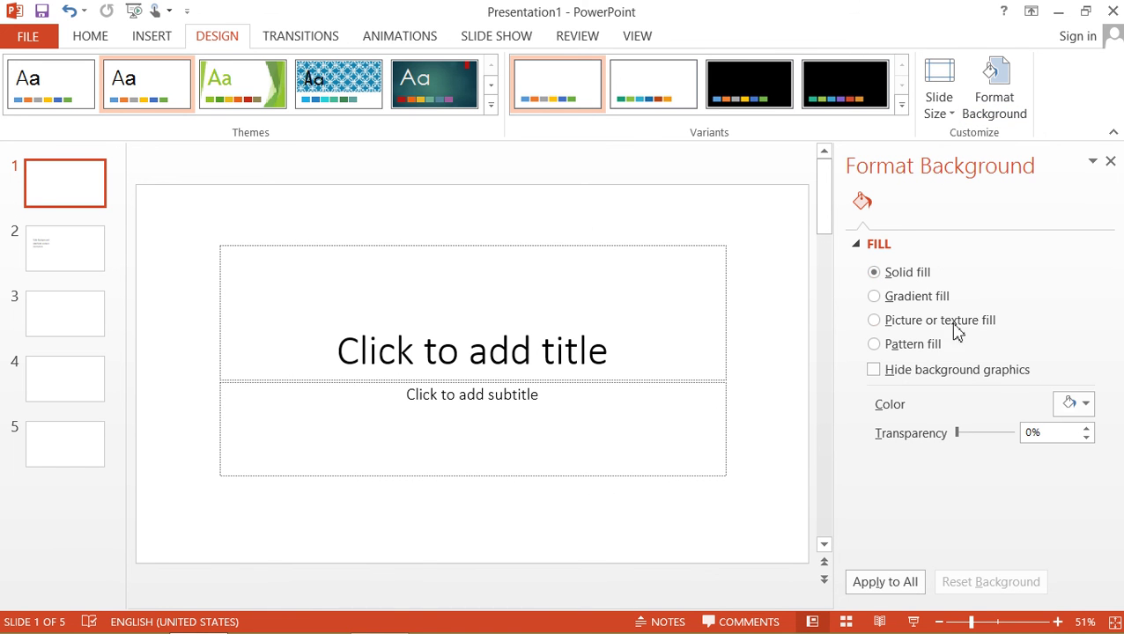
{"action": "left_click", "coordinate": [1087, 405]}
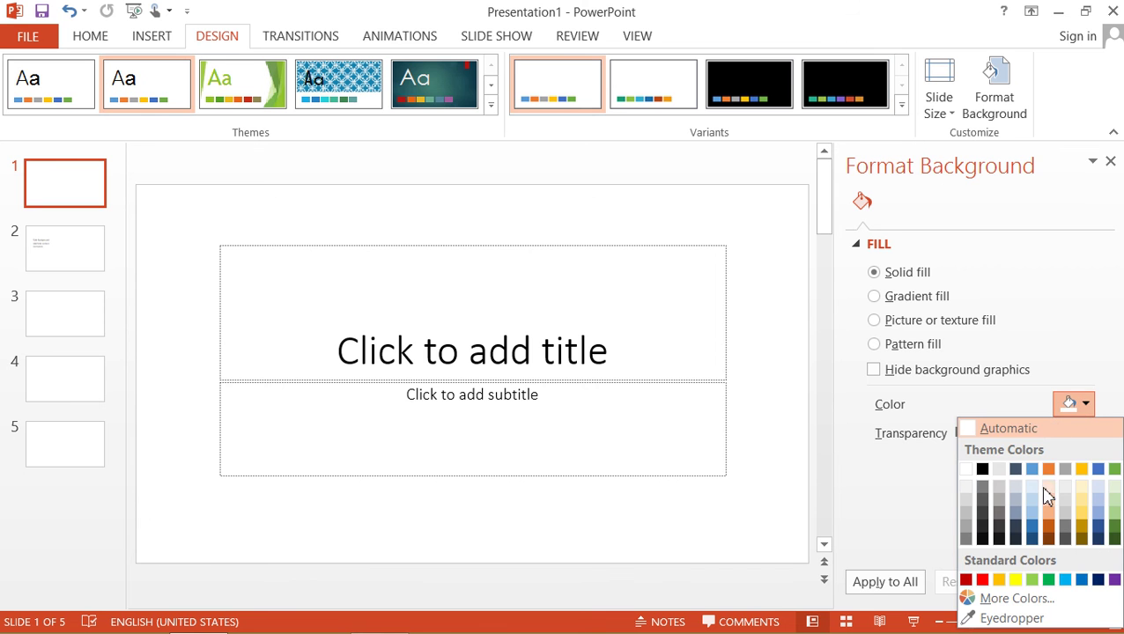
{"action": "left_click", "coordinate": [1034, 526]}
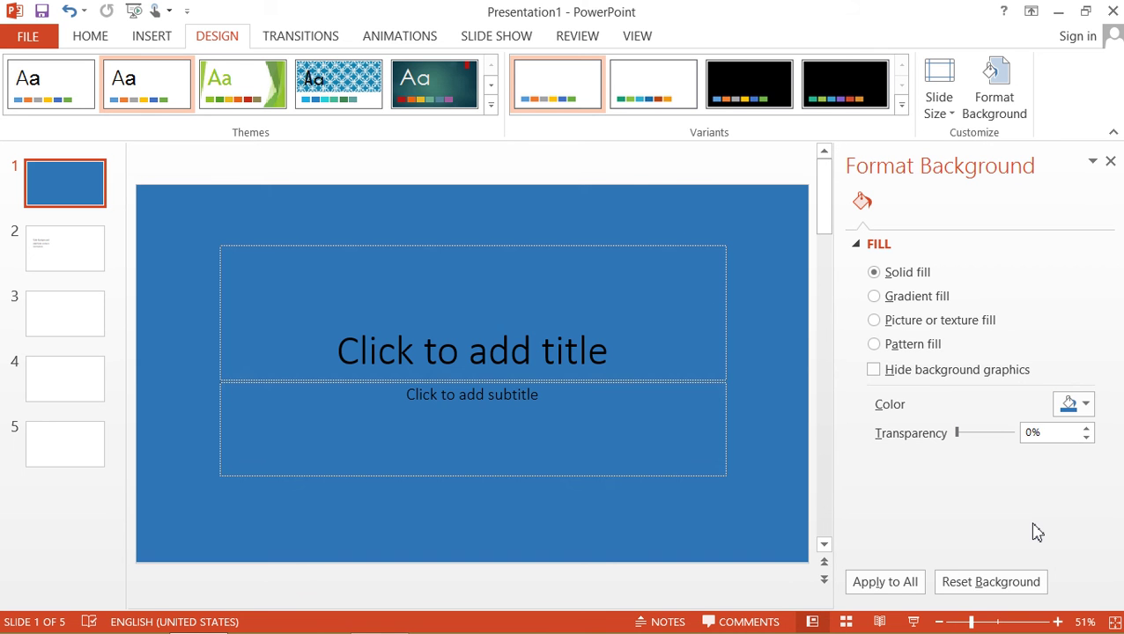
{"action": "left_click", "coordinate": [895, 300]}
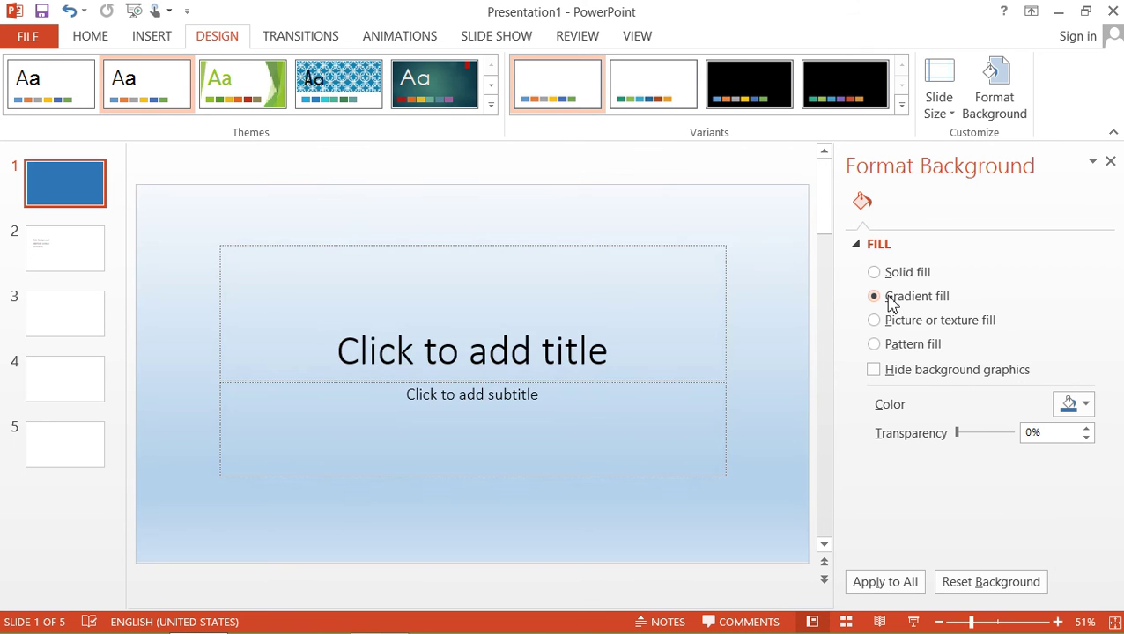
{"action": "left_click", "coordinate": [888, 322]}
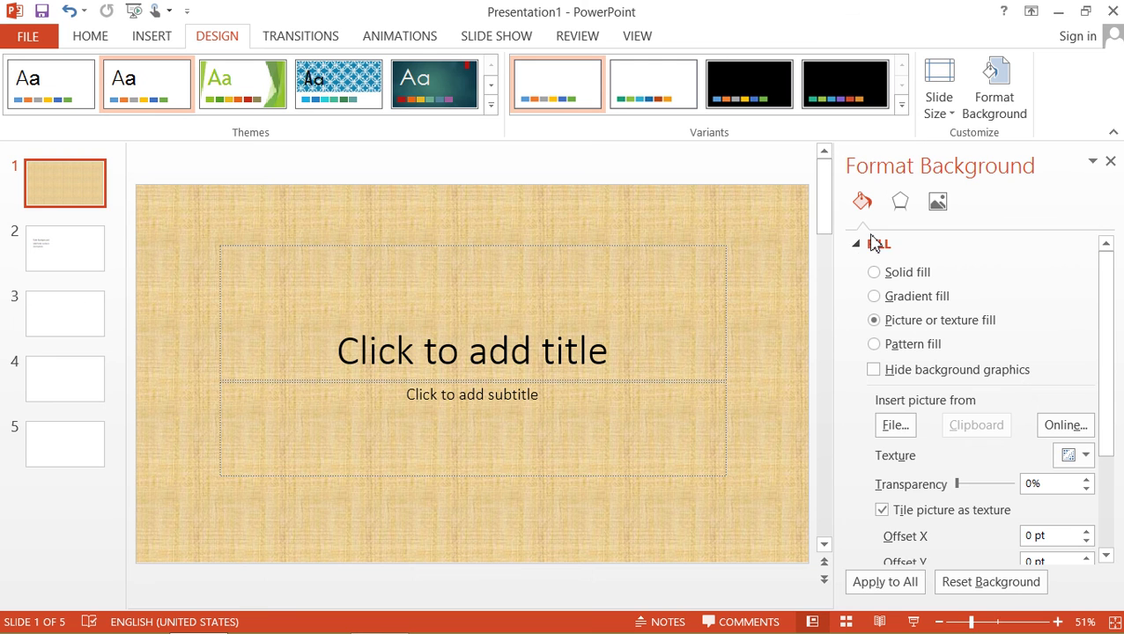
{"action": "left_click", "coordinate": [874, 273]}
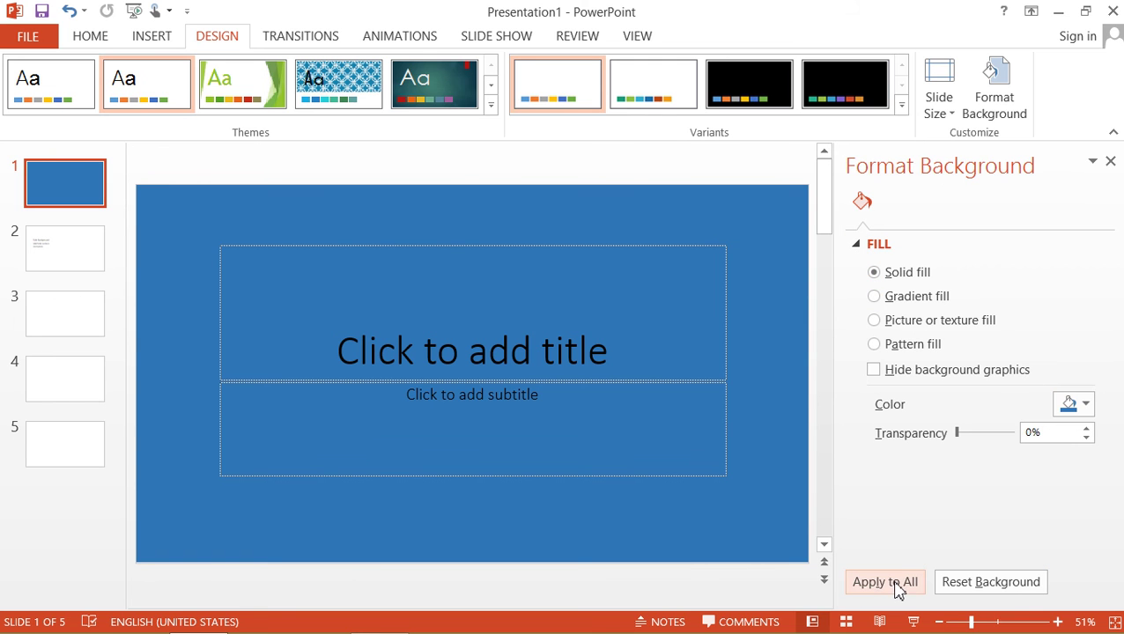
{"action": "left_click", "coordinate": [972, 592]}
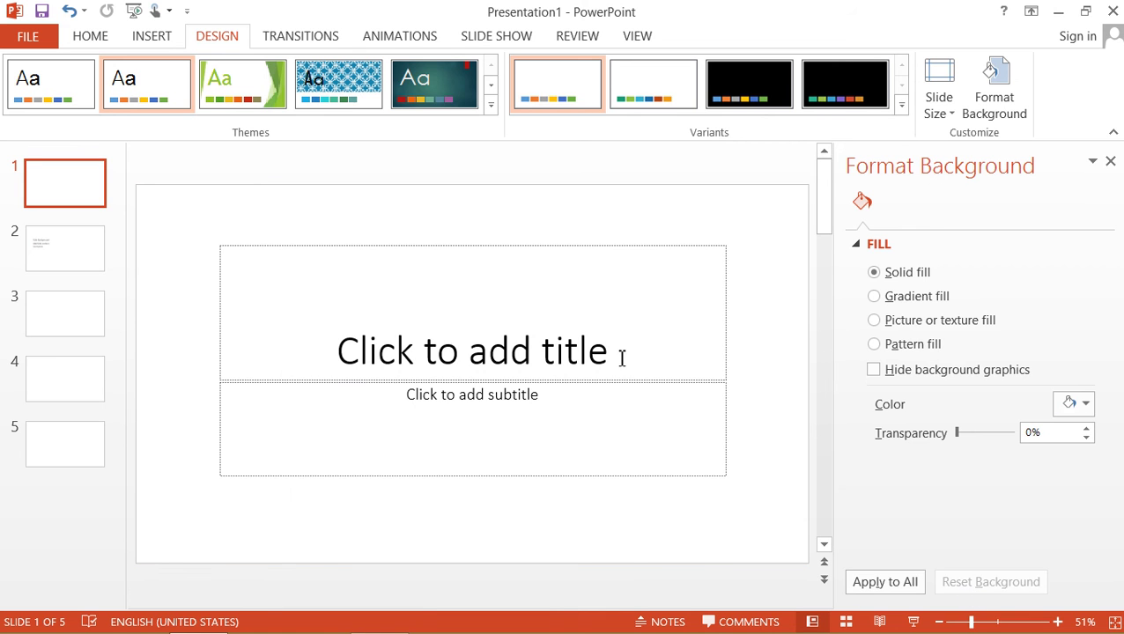
- Close the Format Background pane, check slide 2's text, and apply the green Facet theme from slide 1
{"action": "left_click", "coordinate": [1110, 163]}
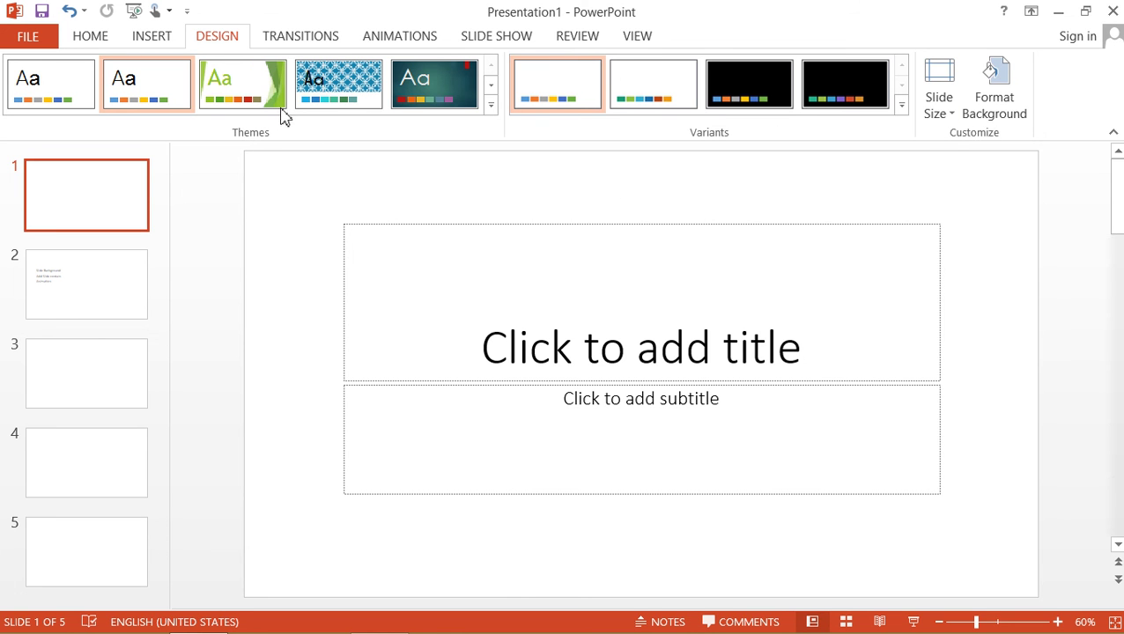
{"action": "left_click", "coordinate": [85, 296]}
{"action": "left_click_drag", "start_coordinate": [470, 285], "coordinate": [301, 284]}
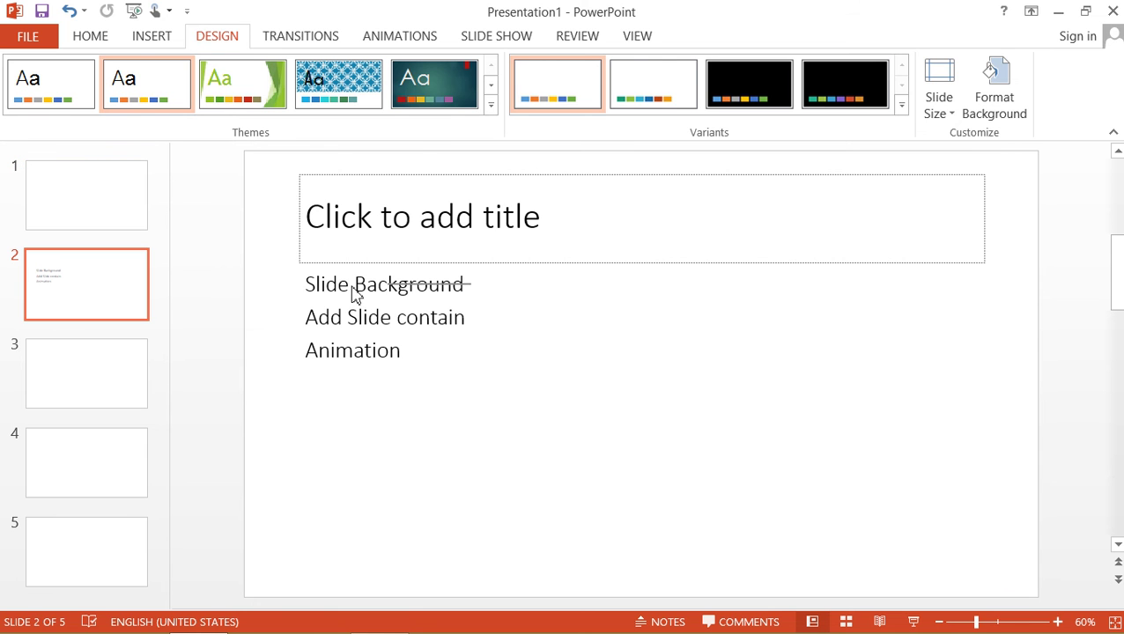
{"action": "left_click", "coordinate": [356, 350]}
{"action": "left_click", "coordinate": [339, 287]}
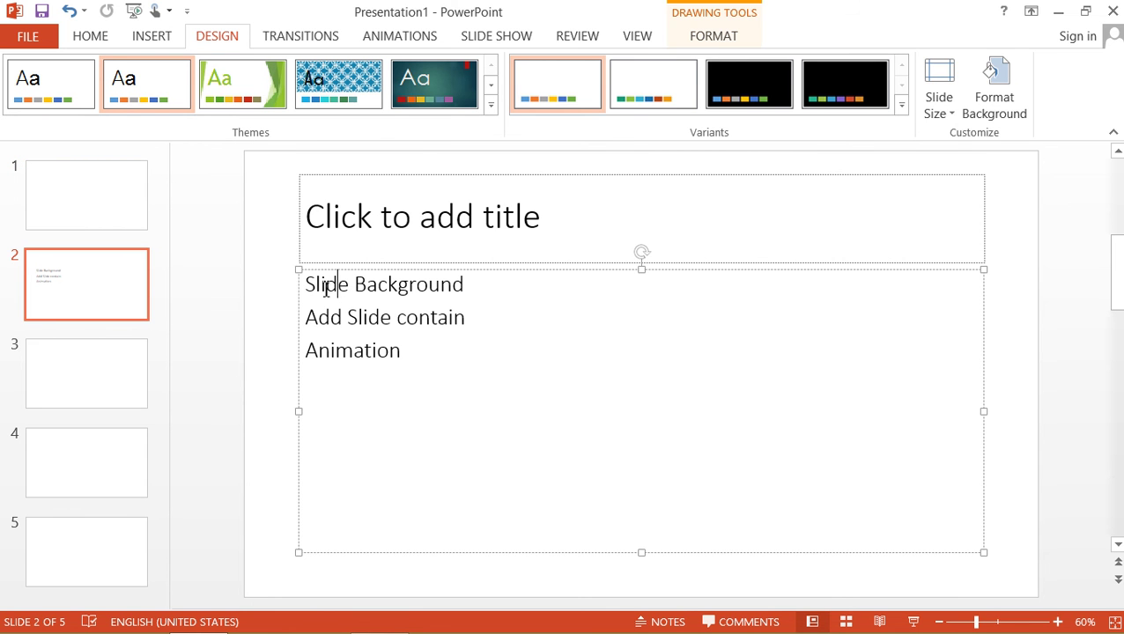
{"action": "left_click_drag", "start_coordinate": [311, 286], "coordinate": [439, 283]}
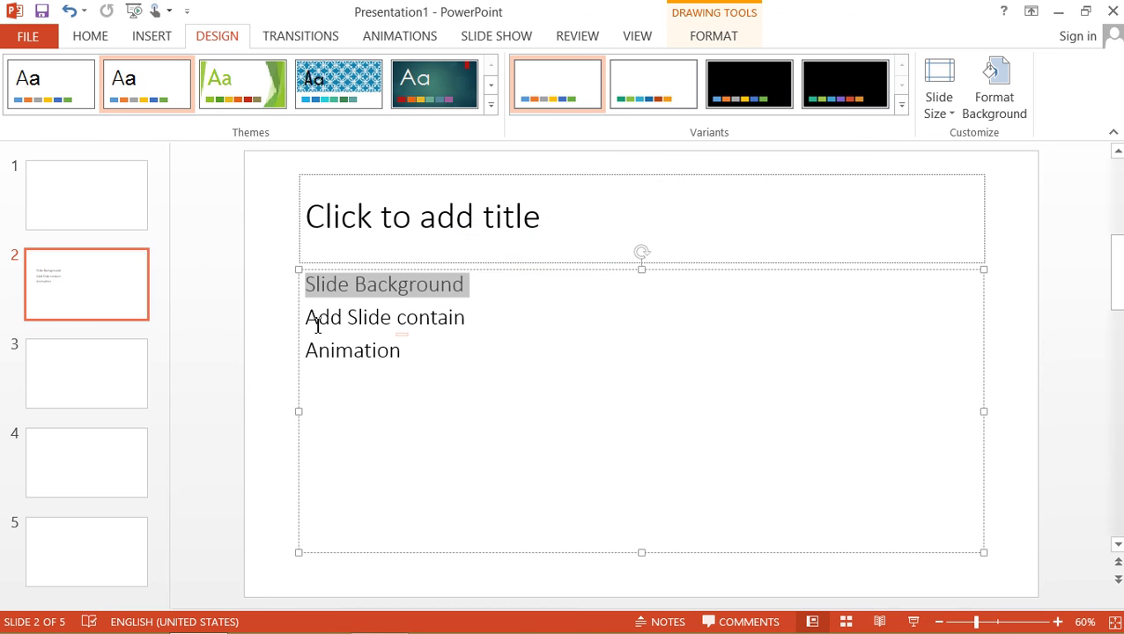
{"action": "left_click", "coordinate": [133, 215]}
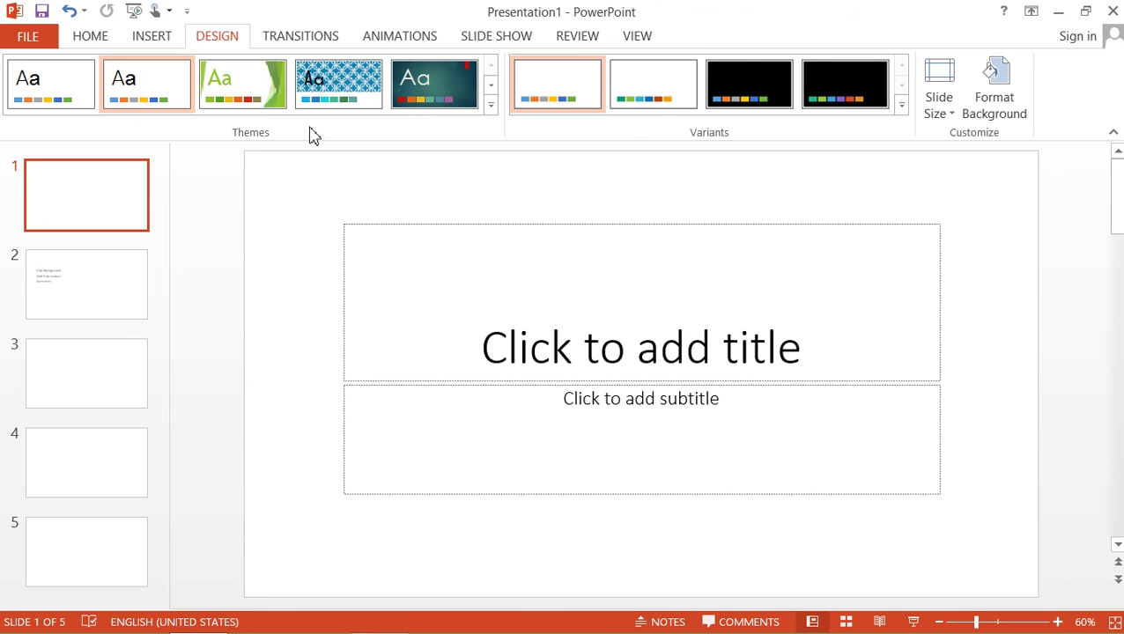
{"action": "left_click", "coordinate": [250, 86]}
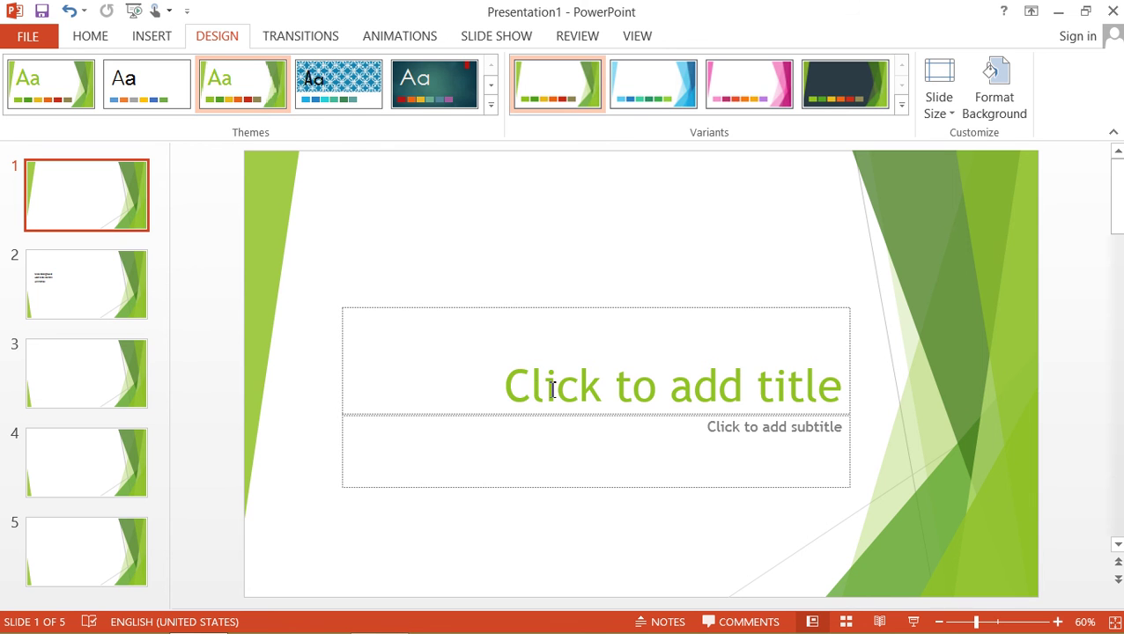
- Type 'Computer for office Application' as slide 1's title, fixing typos along the way
{"action": "left_click", "coordinate": [522, 312]}
{"action": "left_click", "coordinate": [520, 306]}
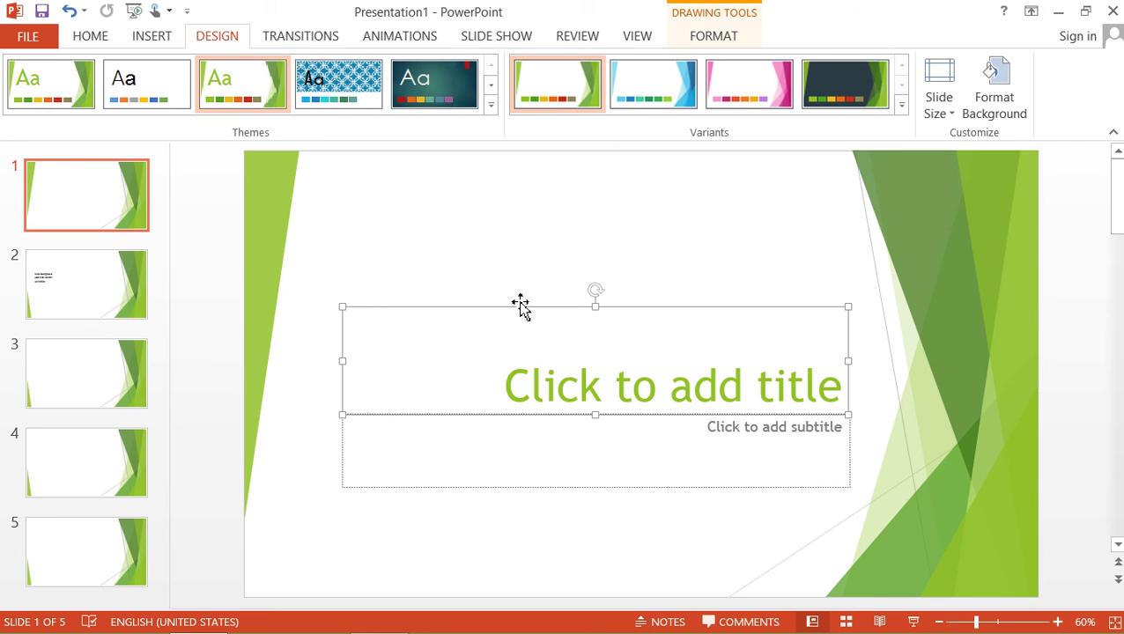
{"action": "left_click", "coordinate": [520, 378]}
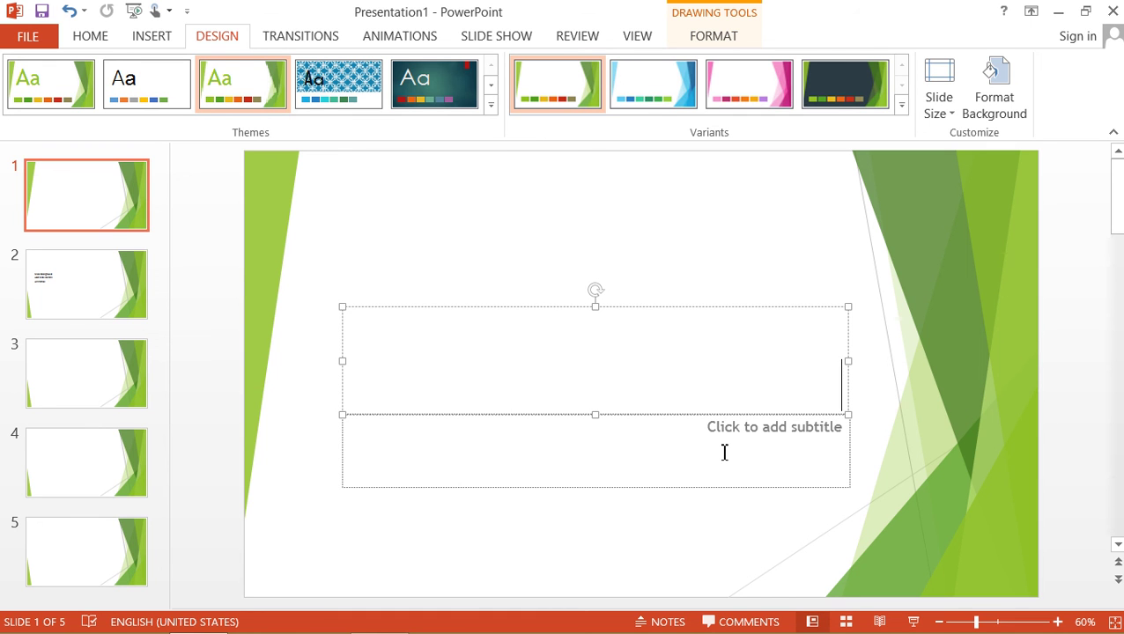
{"action": "type", "text": "Computer of"}
{"action": "key", "text": "BackSpace"}
{"action": "key", "text": "BackSpace"}
{"action": "type", "text": "for office"}
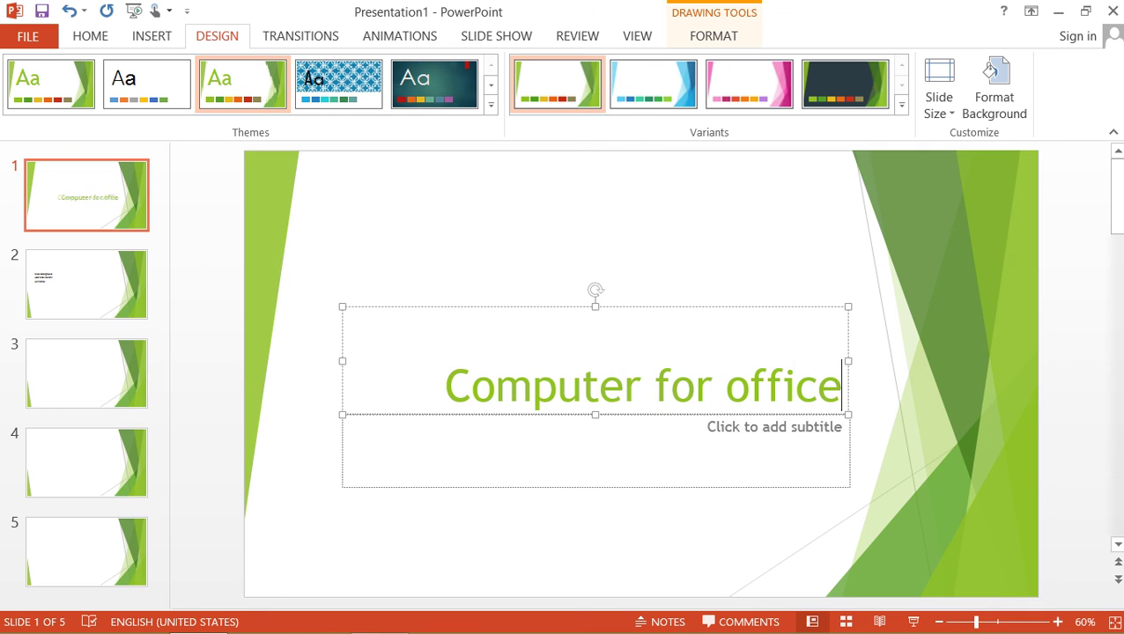
{"action": "type", "text": " AP"}
{"action": "key", "text": "BackSpace"}
{"action": "type", "text": "pp"}
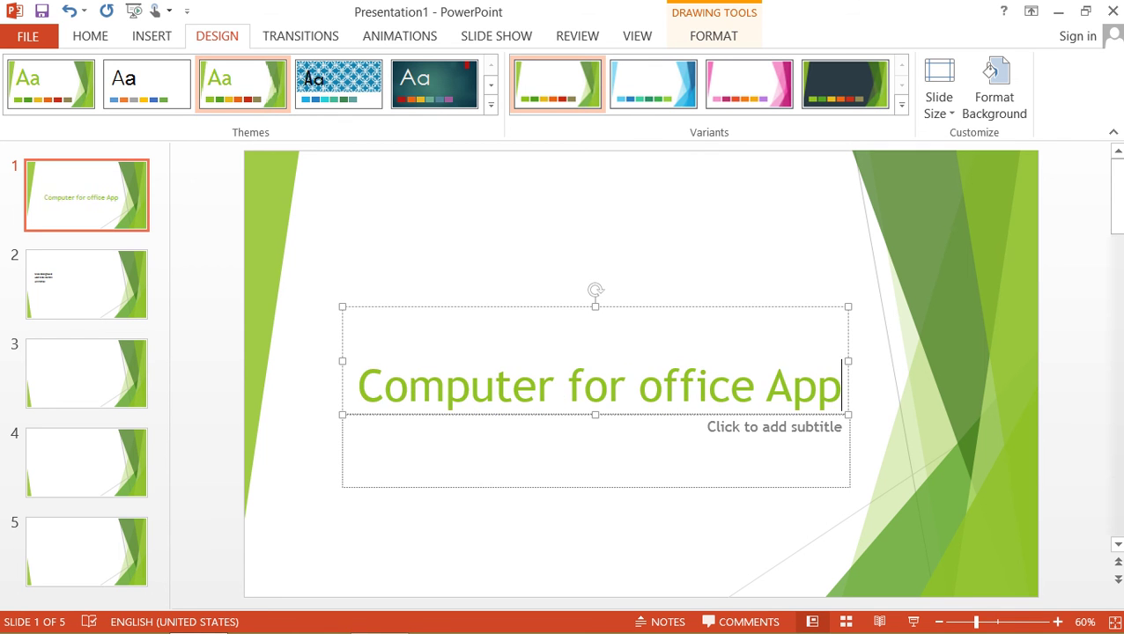
{"action": "type", "text": "licat"}
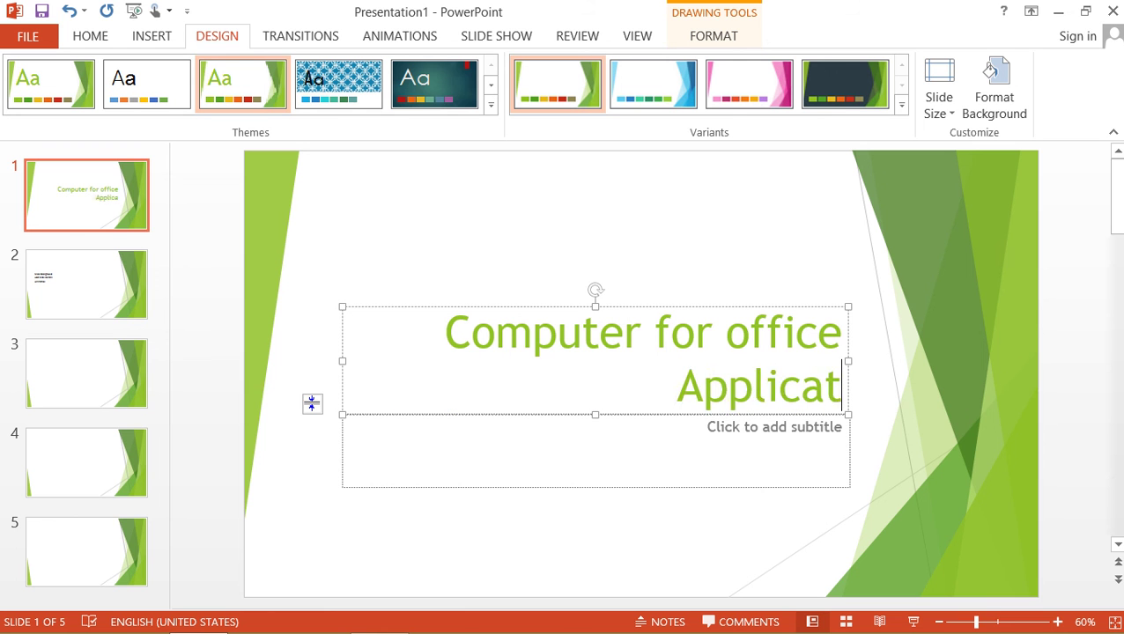
{"action": "type", "text": "ion"}
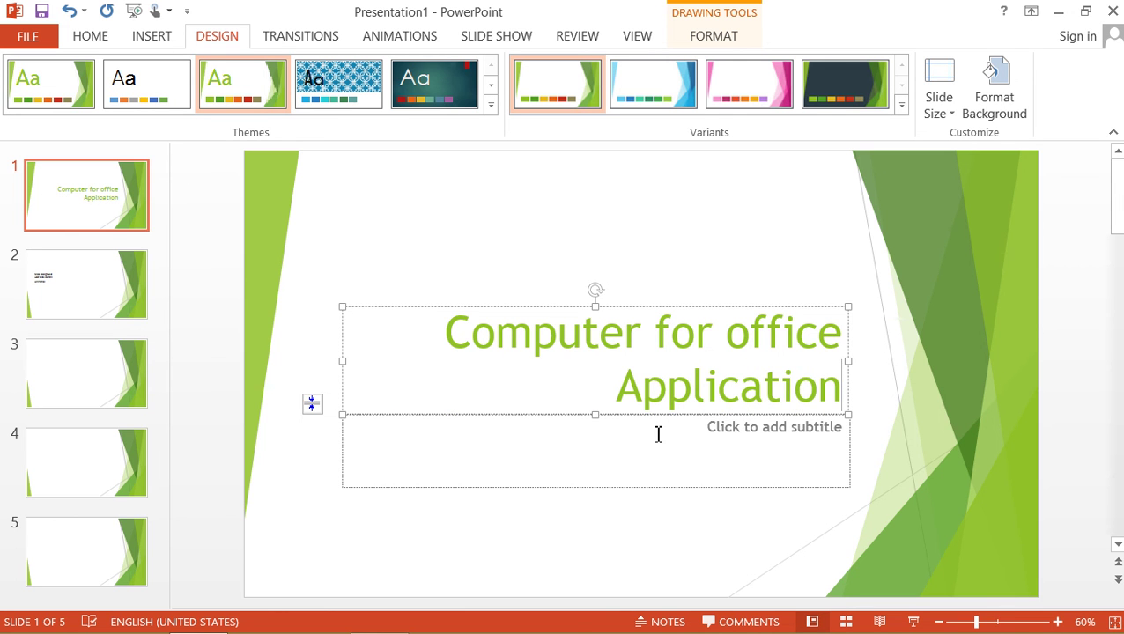
{"action": "left_click", "coordinate": [660, 429]}
{"action": "left_click", "coordinate": [539, 326]}
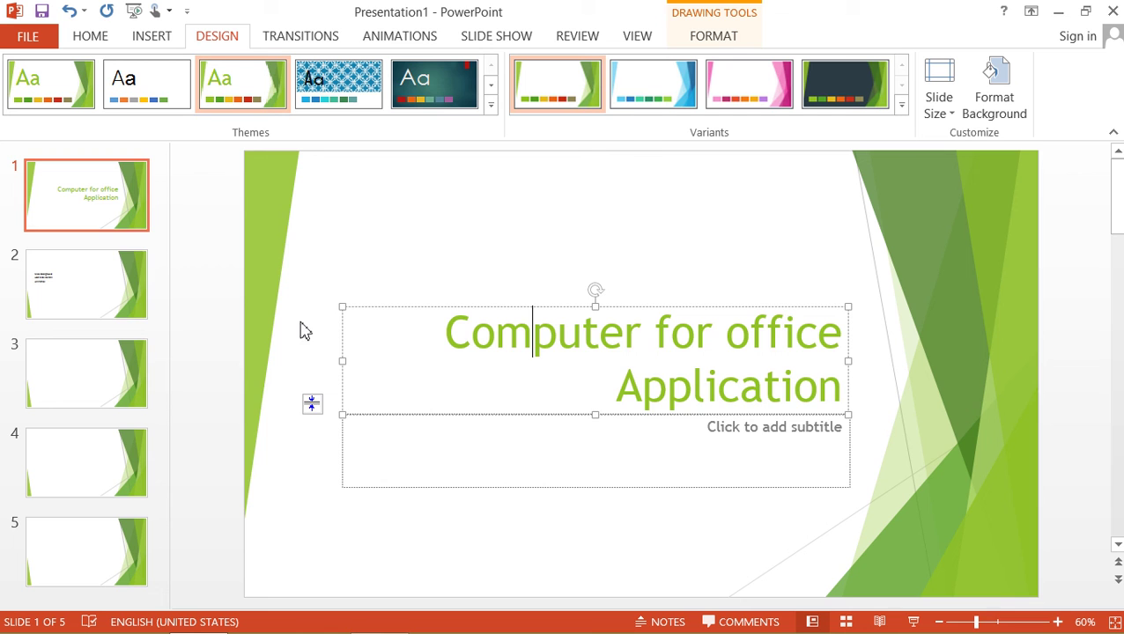
{"action": "left_click", "coordinate": [140, 296]}
- Select and delete slide 2's three bullet lines
{"action": "left_click", "coordinate": [457, 249]}
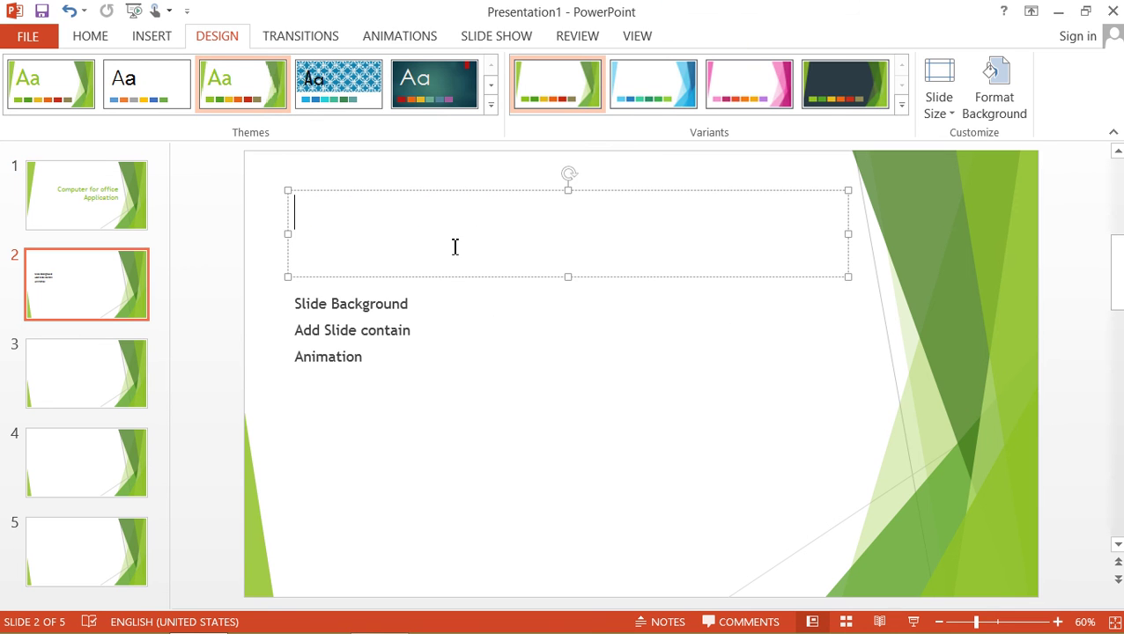
{"action": "left_click", "coordinate": [401, 321]}
{"action": "left_click_drag", "start_coordinate": [370, 361], "coordinate": [294, 357]}
{"action": "left_click", "coordinate": [274, 299], "text": "shift"}
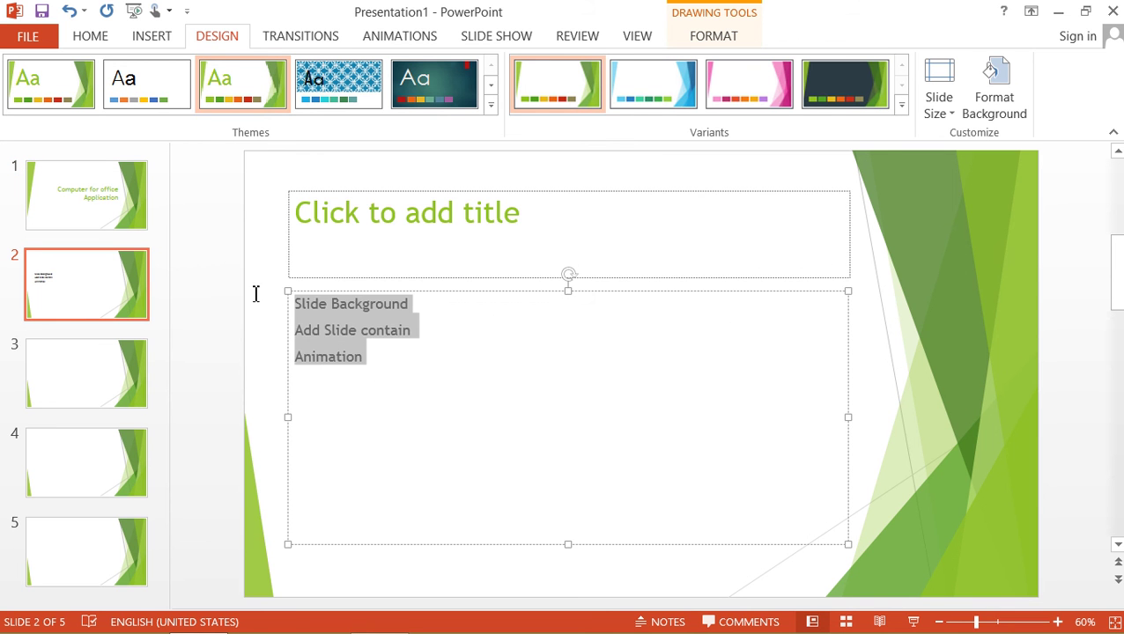
{"action": "key", "text": "Delete"}
- Switch to the Khmer keyboard and type the title មាតិការ in slide 2's title placeholder
{"action": "left_click", "coordinate": [411, 235]}
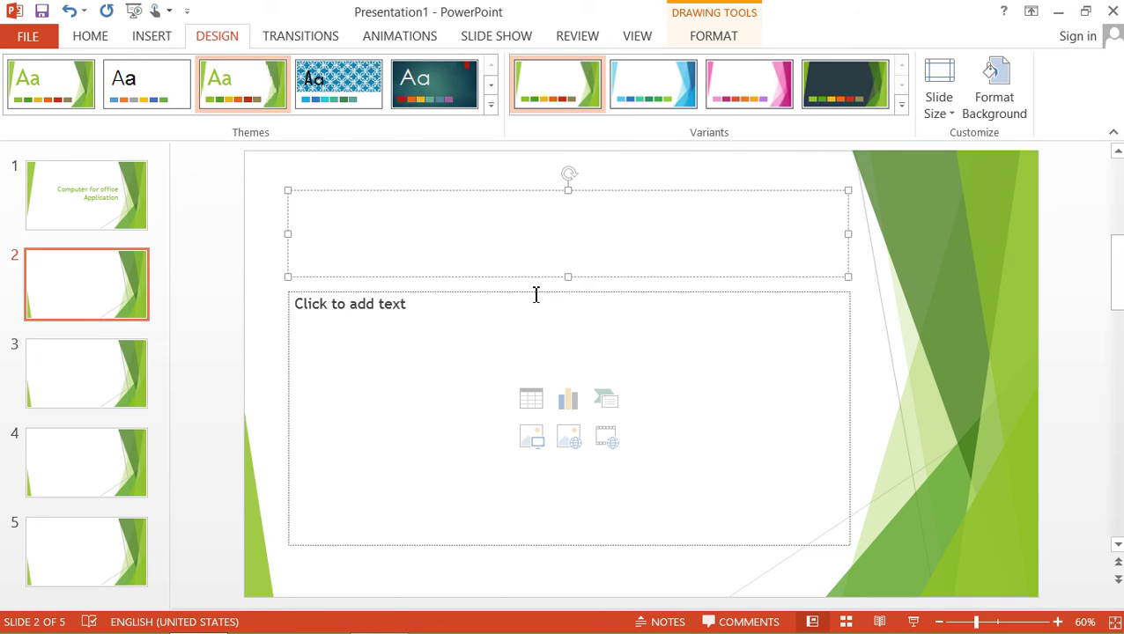
{"action": "key", "text": "alt+shift"}
{"action": "type", "text": "ក"}
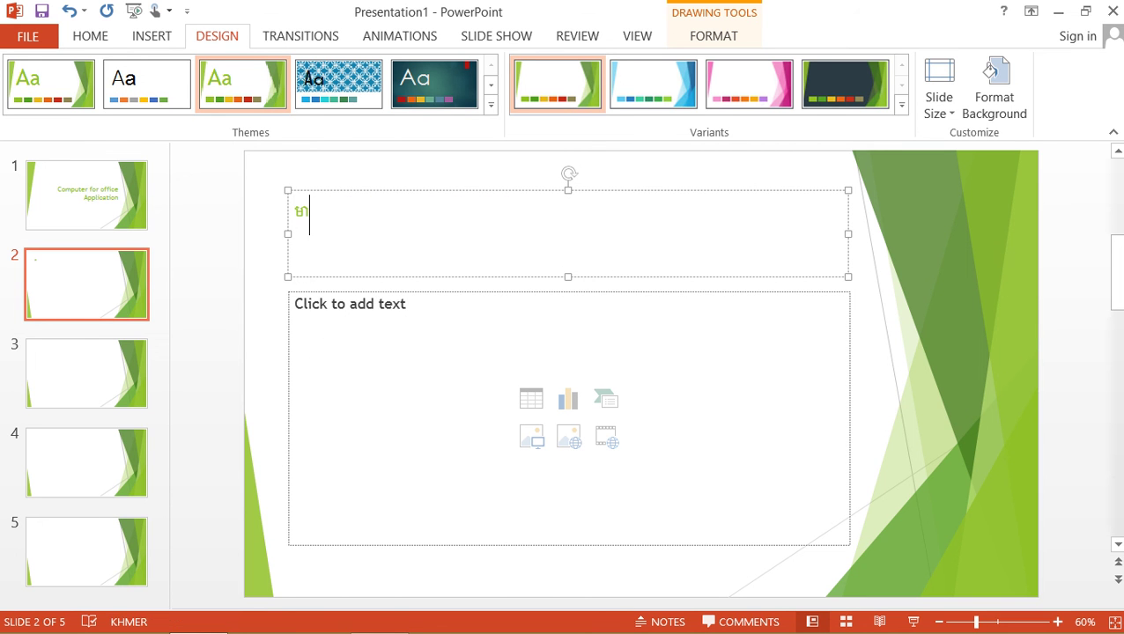
{"action": "type", "text": "ទិ"}
{"action": "key", "text": "BackSpace"}
{"action": "key", "text": "BackSpace"}
{"action": "type", "text": "ទិ"}
{"action": "type", "text": "តិ"}
{"action": "left_click_drag", "start_coordinate": [353, 217], "coordinate": [295, 198]}
{"action": "left_click", "coordinate": [295, 194]}
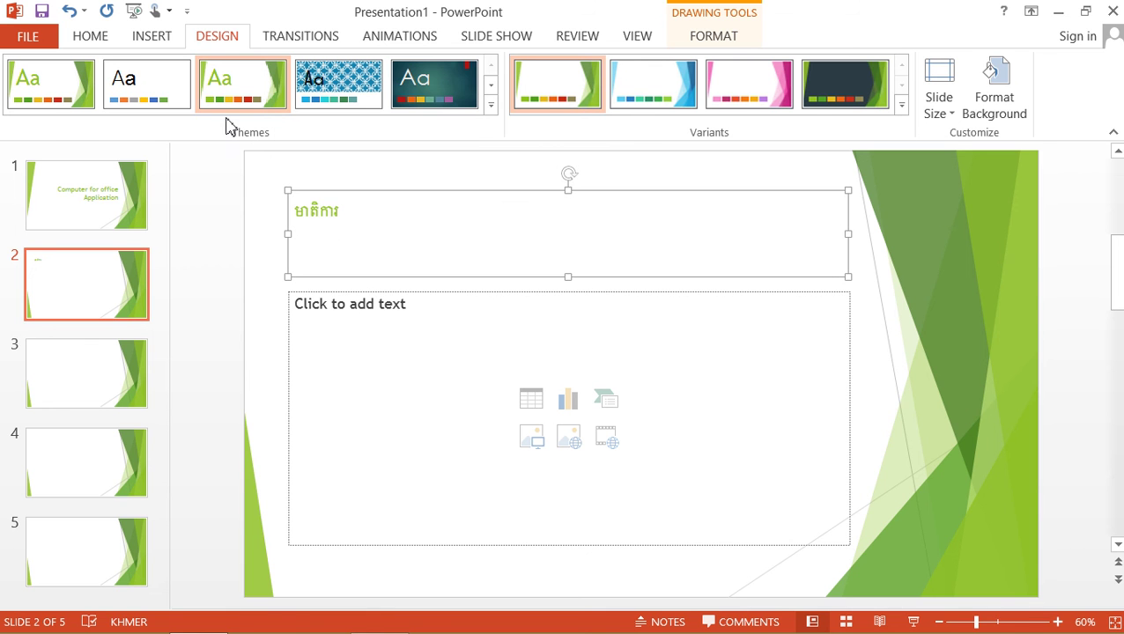
- Change slide 2's Khmer title font to Khmer OS Muol
{"action": "left_click", "coordinate": [92, 39]}
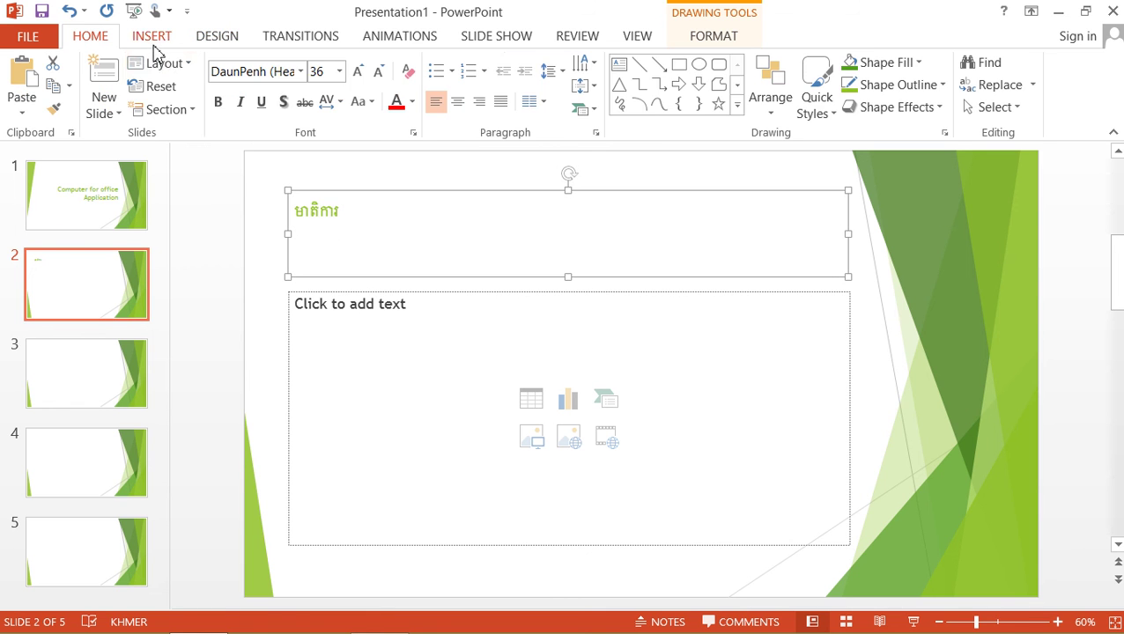
{"action": "left_click", "coordinate": [302, 72]}
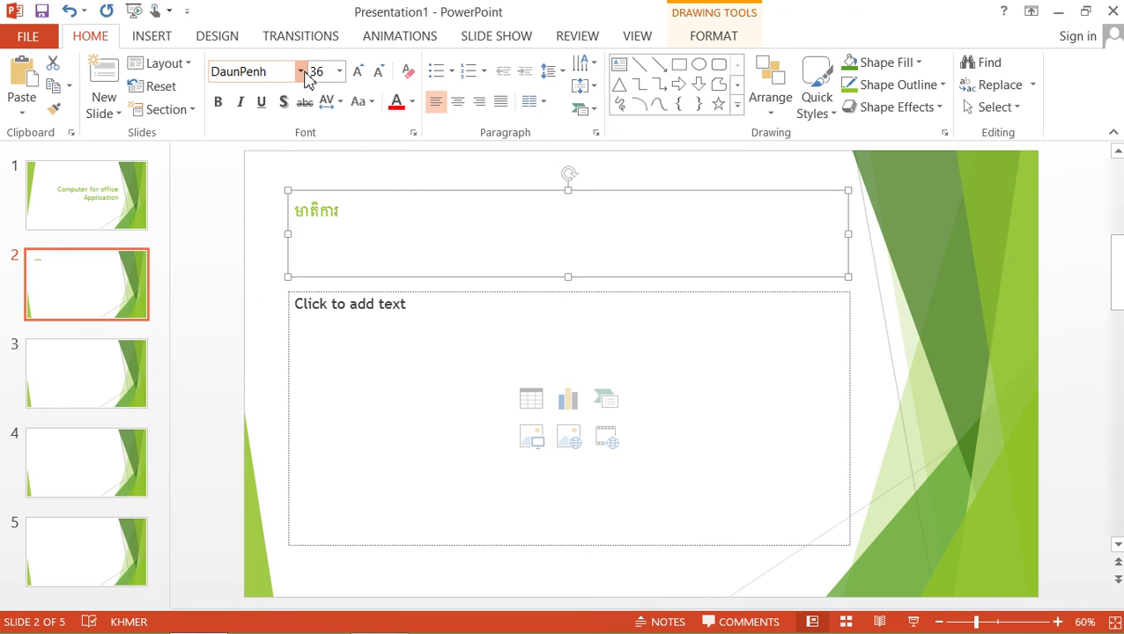
{"action": "left_click", "coordinate": [302, 72]}
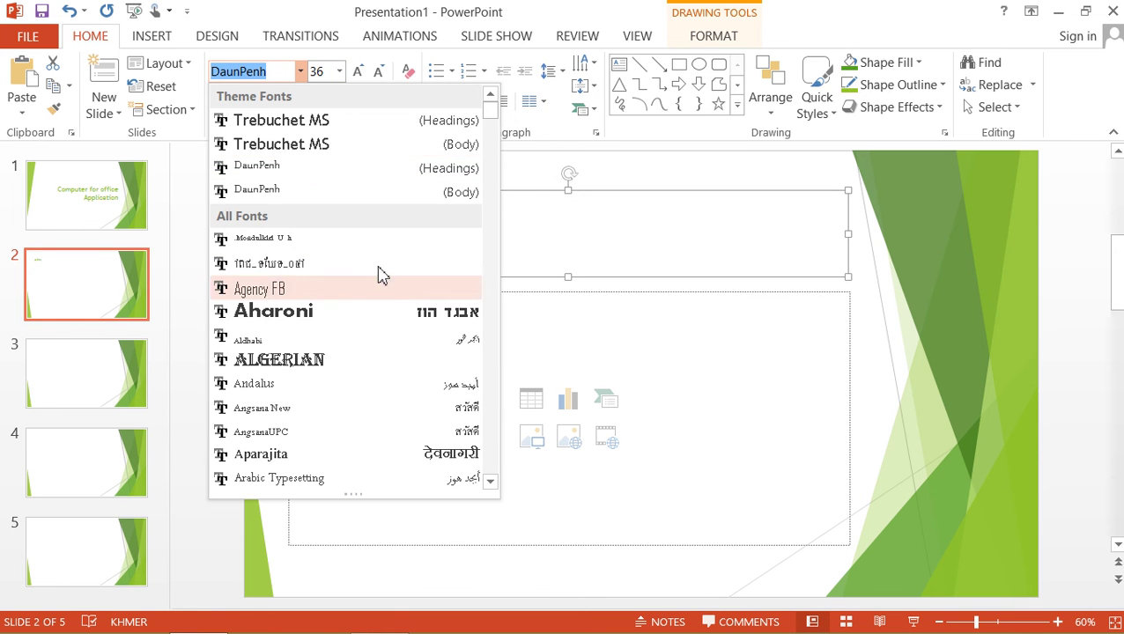
{"action": "mouse_move", "coordinate": [490, 114]}
{"action": "left_mouse_down"}
{"action": "mouse_move", "coordinate": [487, 293]}
{"action": "mouse_move", "coordinate": [490, 277]}
{"action": "left_mouse_up"}
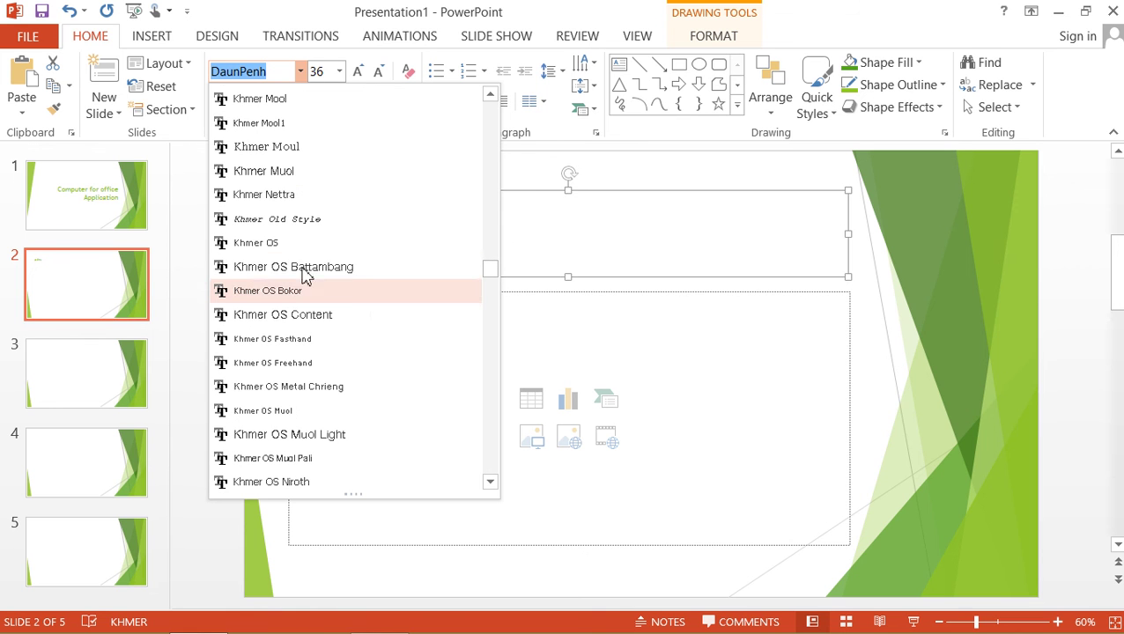
{"action": "left_click", "coordinate": [290, 414]}
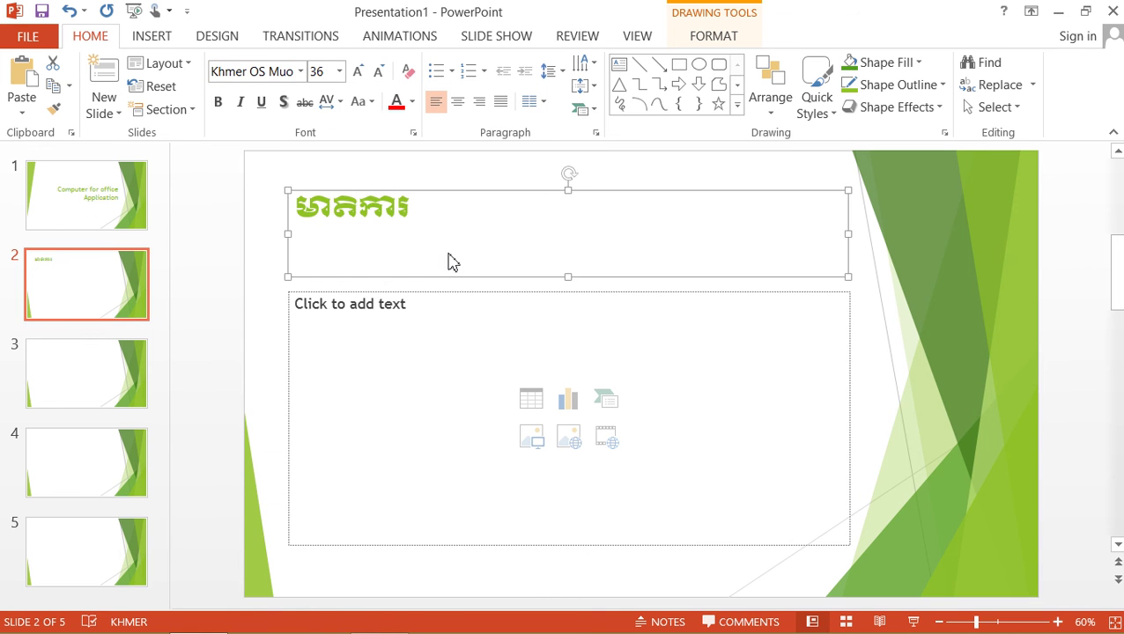
{"action": "key", "text": "Escape"}
- Type sample text សសសស in the body placeholder, then delete it so the body stays empty
{"action": "left_click", "coordinate": [405, 305]}
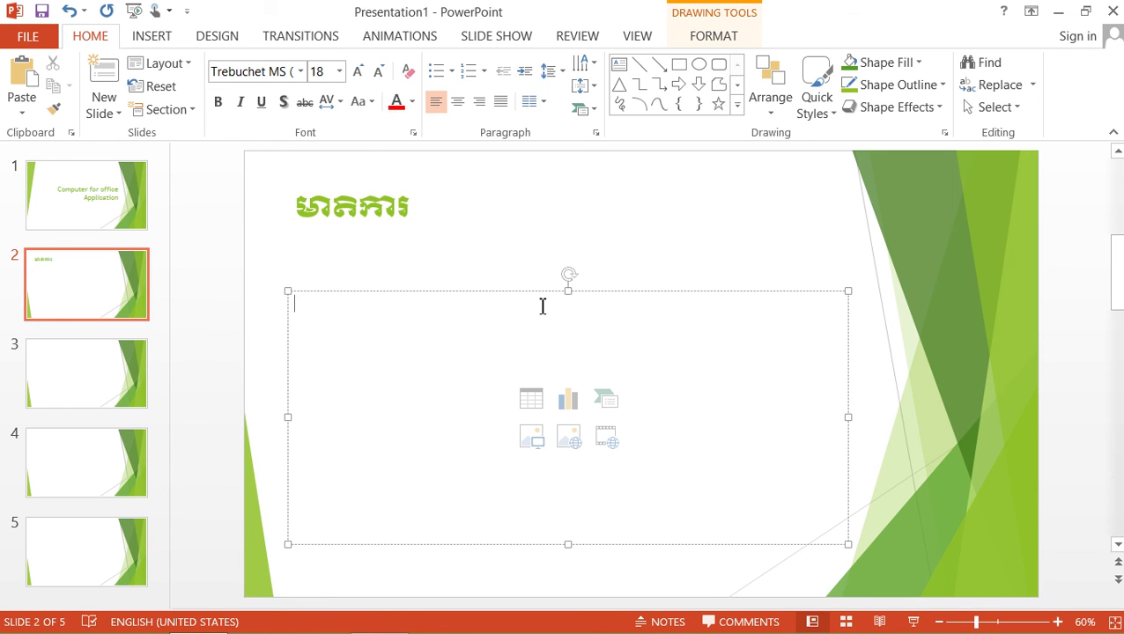
{"action": "left_click", "coordinate": [404, 266]}
{"action": "left_click", "coordinate": [375, 310]}
{"action": "type", "text": "សសសស"}
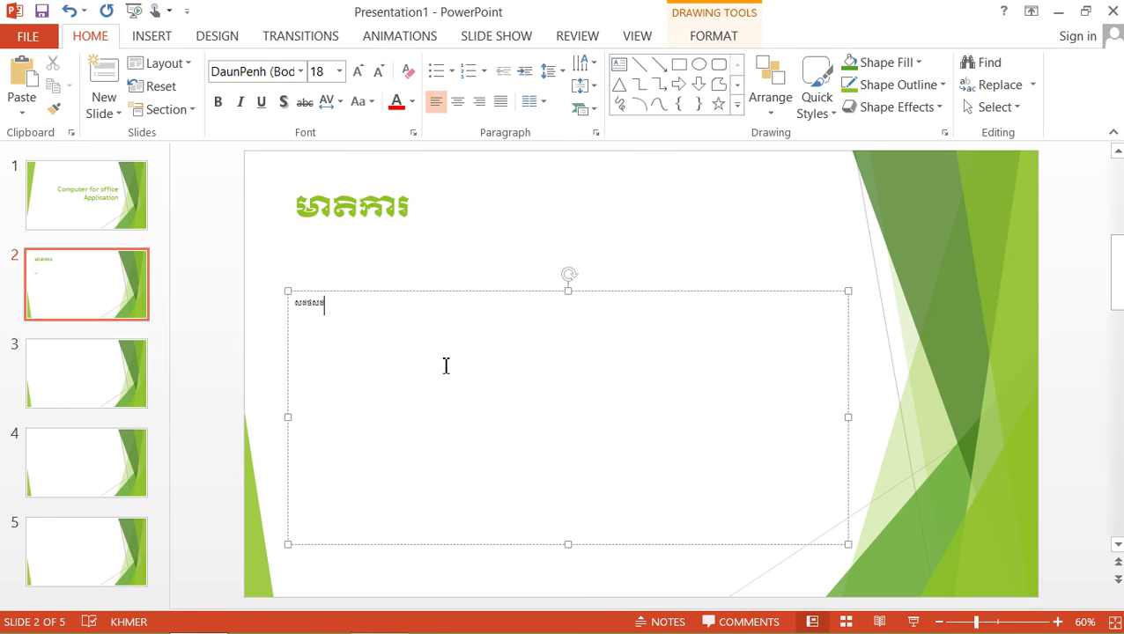
{"action": "key", "text": "Return"}
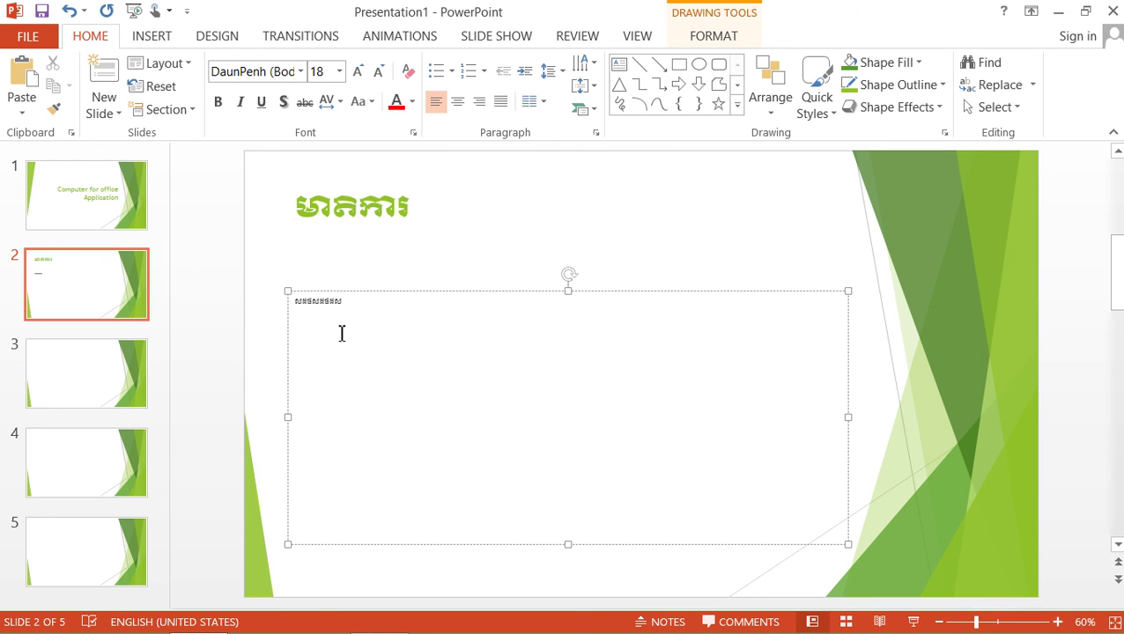
{"action": "left_click_drag", "start_coordinate": [342, 333], "coordinate": [276, 289]}
{"action": "key", "text": "BackSpace"}
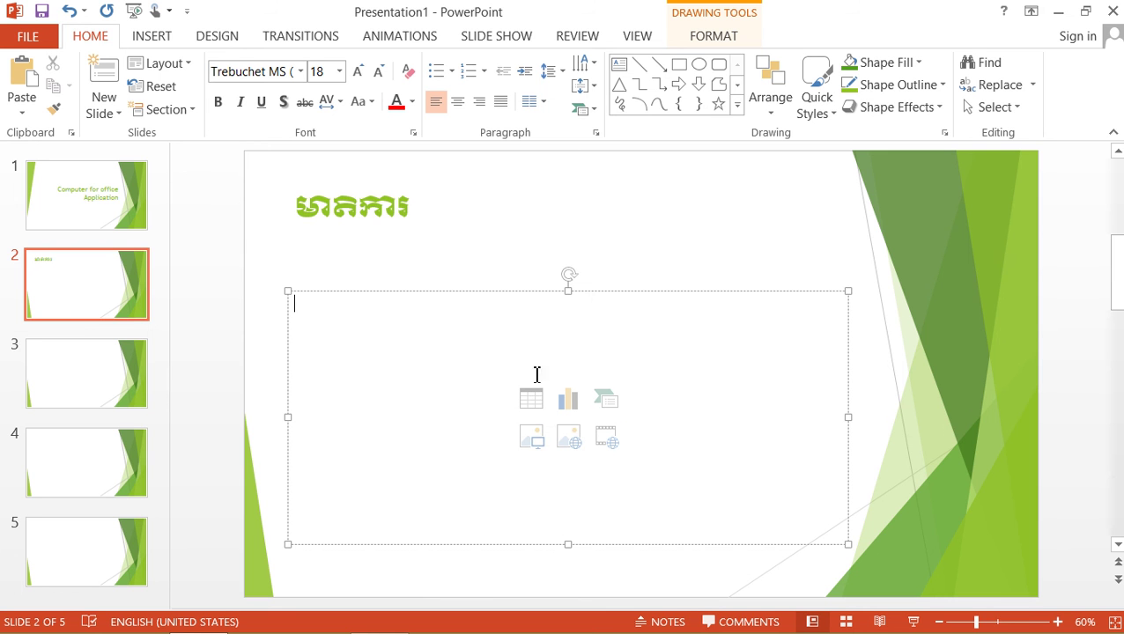
{"action": "left_click", "coordinate": [141, 269]}
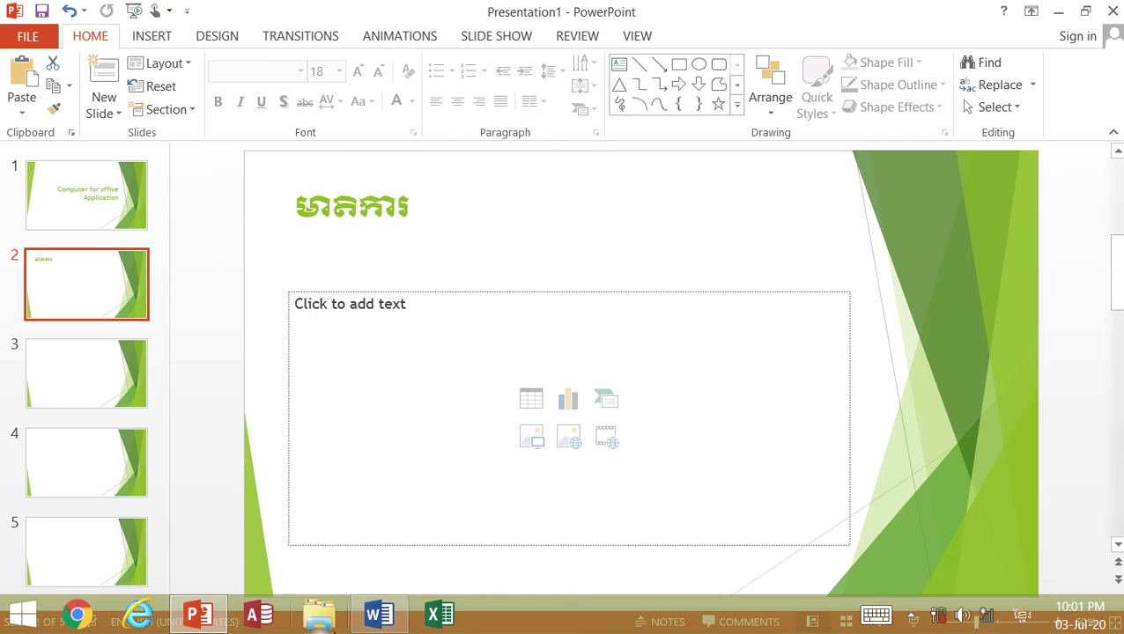
{"action": "left_click", "coordinate": [377, 617]}
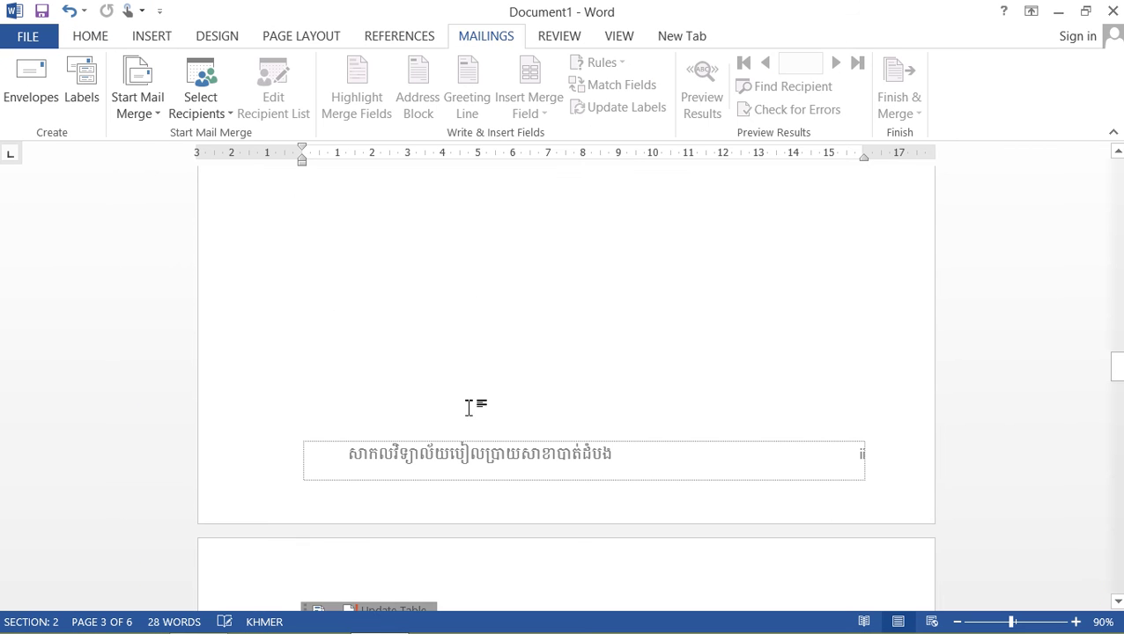
{"action": "scroll", "coordinate": [520, 373], "scroll_direction": "down", "scroll_amount": 5}
{"action": "scroll", "coordinate": [539, 334], "scroll_direction": "up", "scroll_amount": 5}
{"action": "scroll", "coordinate": [540, 334], "scroll_direction": "up", "scroll_amount": 5}
{"action": "scroll", "coordinate": [539, 334], "scroll_direction": "up", "scroll_amount": 5}
{"action": "scroll", "coordinate": [539, 334], "scroll_direction": "up", "scroll_amount": 5}
{"action": "scroll", "coordinate": [539, 334], "scroll_direction": "up", "scroll_amount": 3}
{"action": "scroll", "coordinate": [539, 334], "scroll_direction": "up", "scroll_amount": 3}
{"action": "left_click_drag", "start_coordinate": [1115, 211], "coordinate": [1099, 419]}
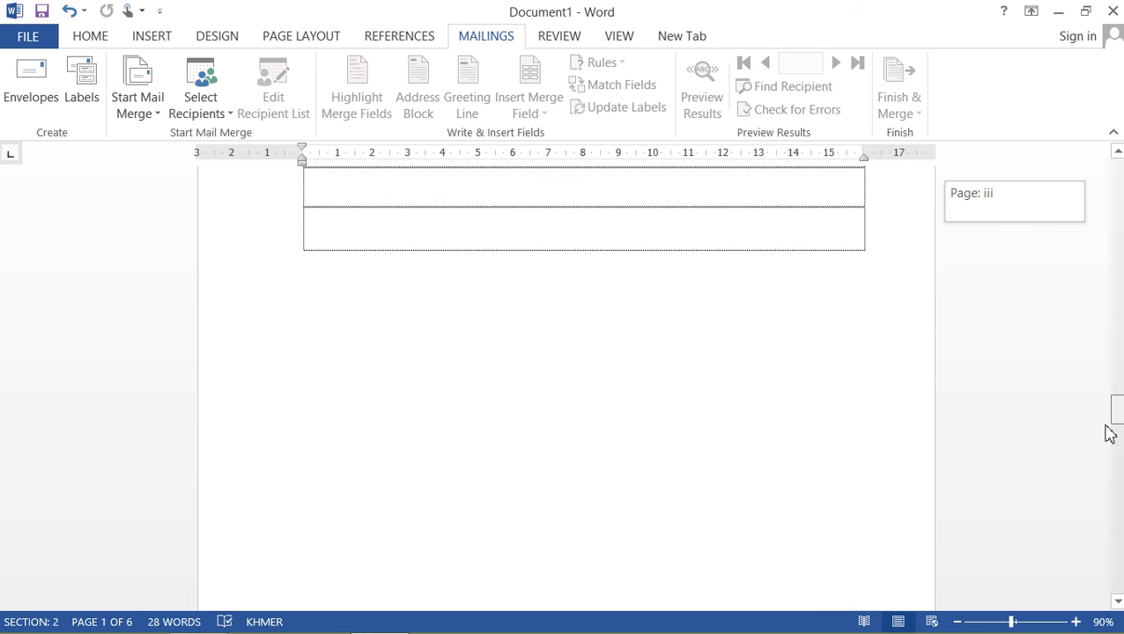
{"action": "left_click_drag", "start_coordinate": [1099, 419], "coordinate": [1114, 467]}
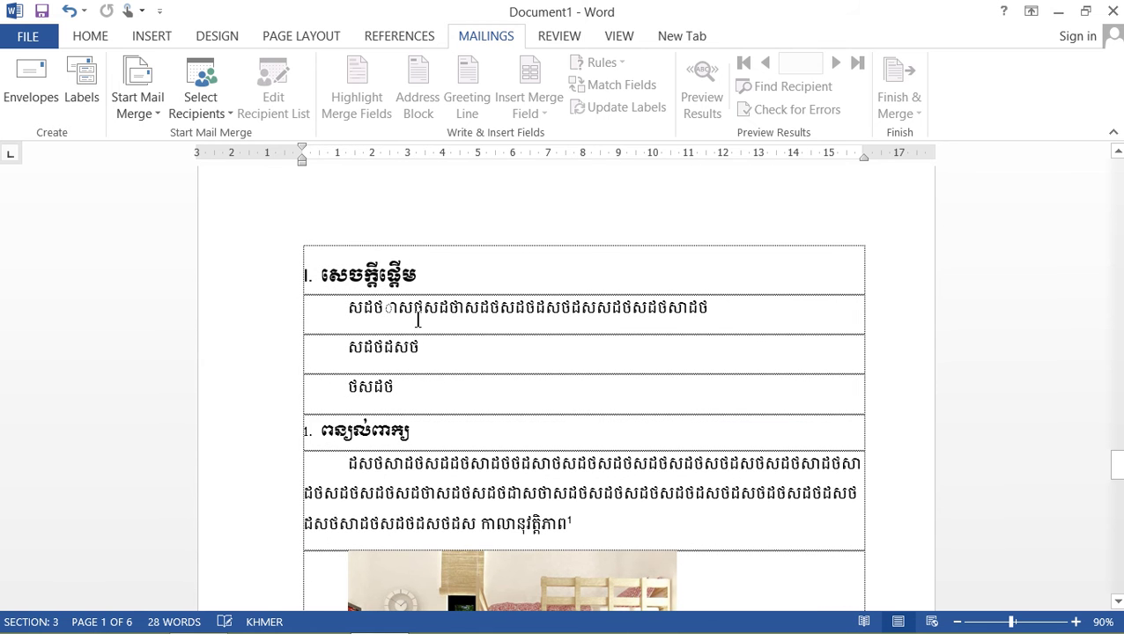
{"action": "left_click_drag", "start_coordinate": [435, 350], "coordinate": [337, 313]}
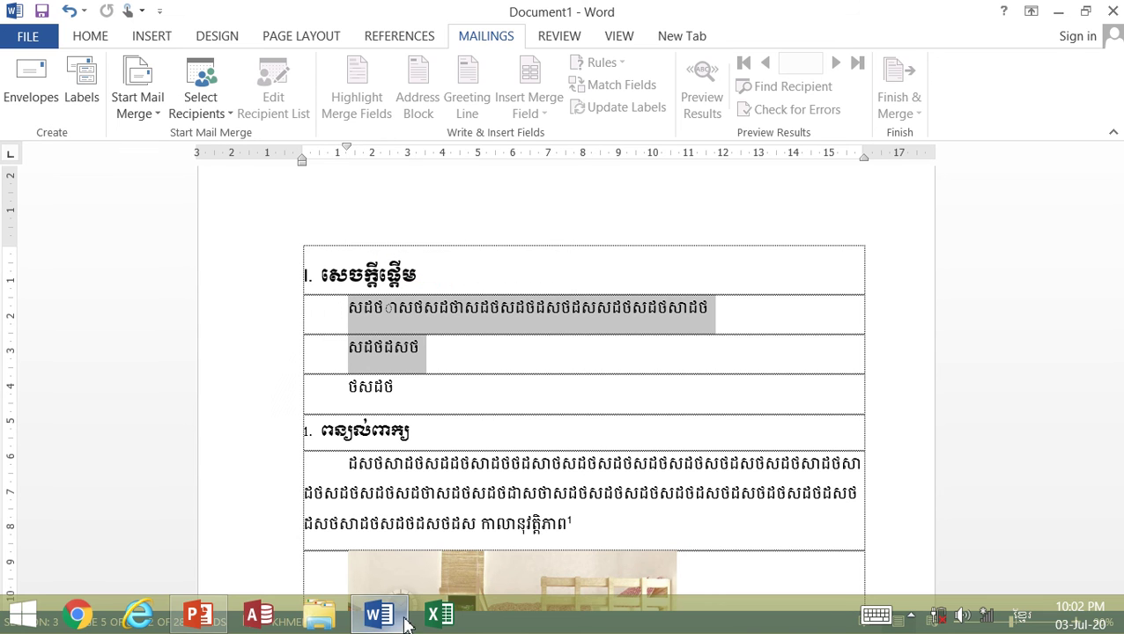
{"action": "left_click", "coordinate": [214, 620]}
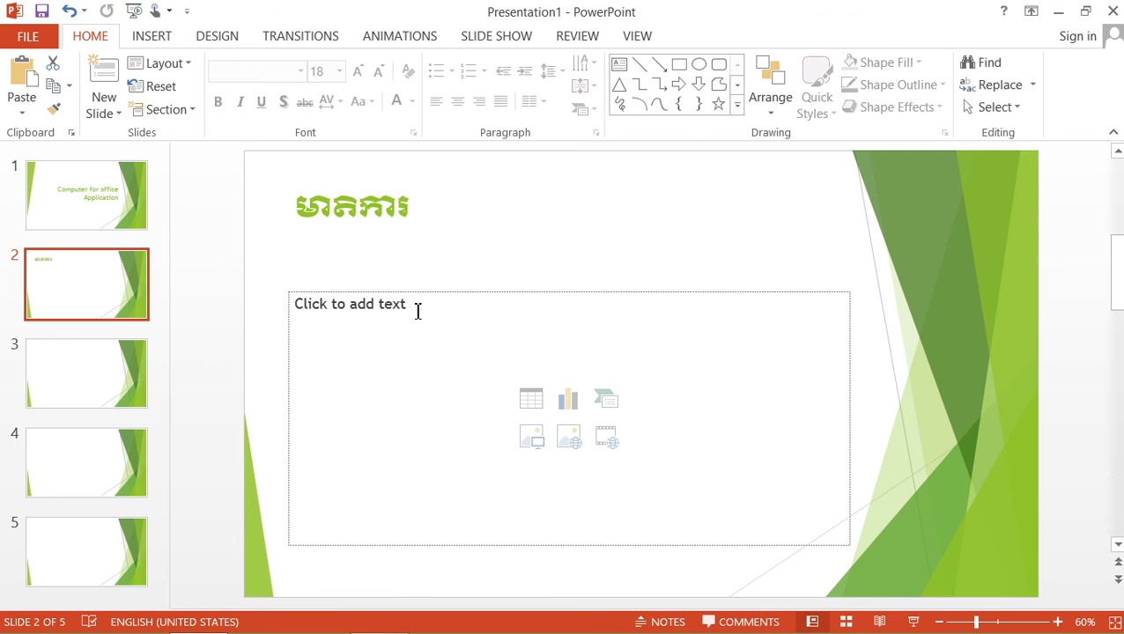
- Bring up the Insert Picture dialog from slide 2's body placeholder
{"action": "left_click", "coordinate": [355, 325]}
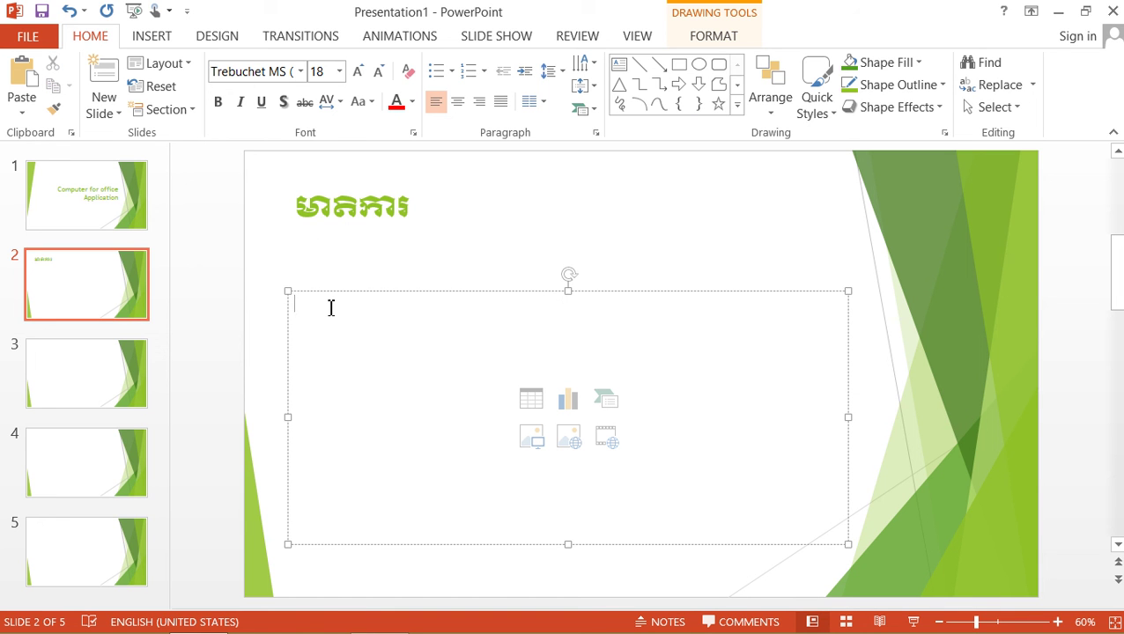
{"action": "left_click", "coordinate": [407, 214]}
{"action": "left_click", "coordinate": [406, 323]}
{"action": "left_click", "coordinate": [533, 438]}
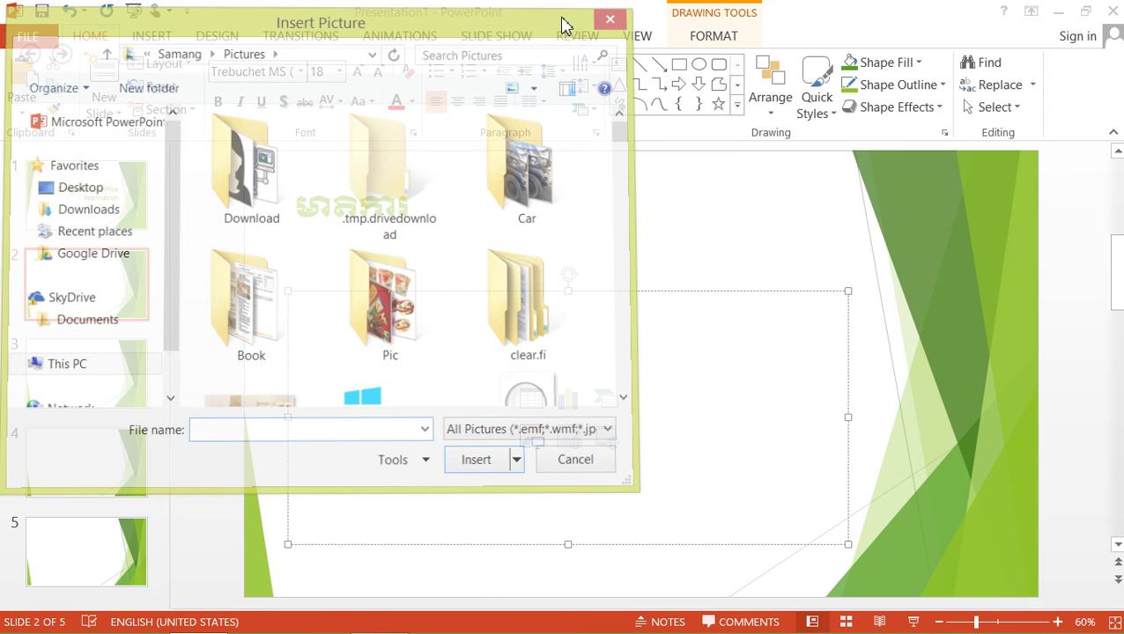
{"action": "left_click", "coordinate": [161, 39]}
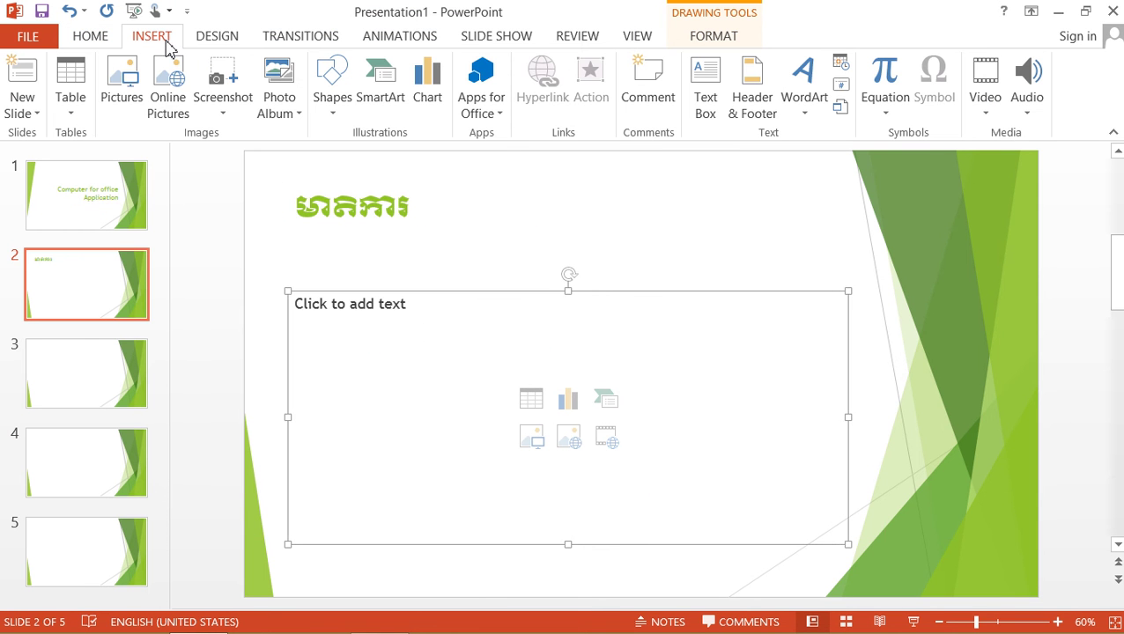
{"action": "left_click", "coordinate": [132, 100]}
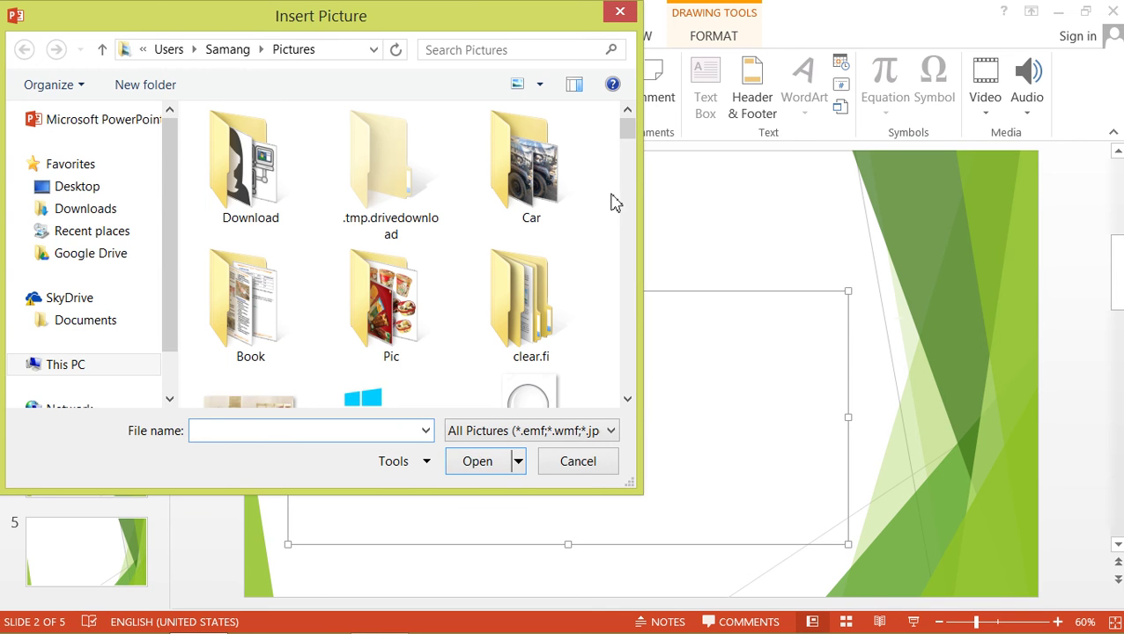
- Insert the bedroom photo and position it just below the Khmer title
{"action": "left_click_drag", "start_coordinate": [630, 132], "coordinate": [633, 187]}
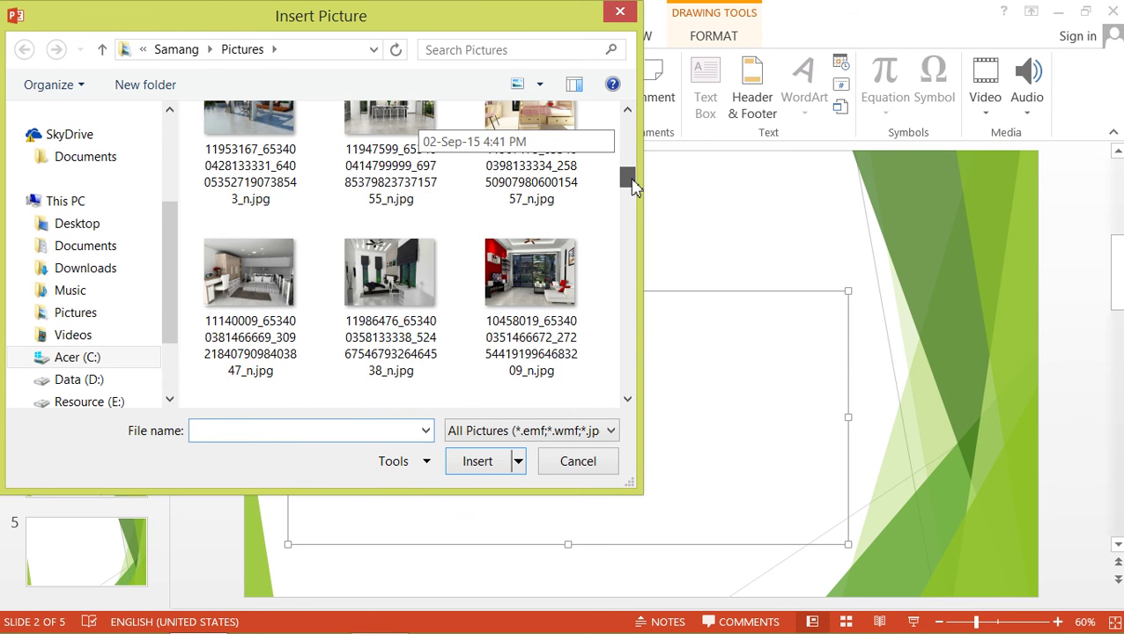
{"action": "double_click", "coordinate": [249, 273]}
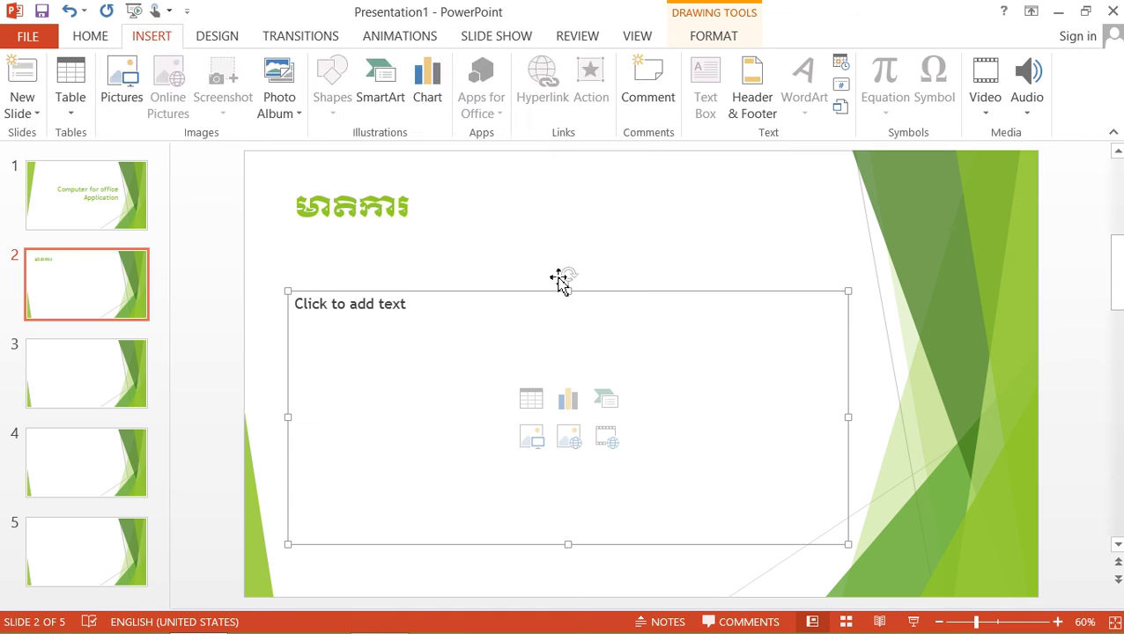
{"action": "mouse_move", "coordinate": [432, 319]}
{"action": "left_mouse_down"}
{"action": "mouse_move", "coordinate": [450, 291]}
{"action": "mouse_move", "coordinate": [504, 265]}
{"action": "left_mouse_up"}
{"action": "left_click_drag", "start_coordinate": [518, 367], "coordinate": [359, 373]}
{"action": "left_click", "coordinate": [633, 338]}
- Enlarge the bedroom photo to 6.5 by 8.66 inches and shift it slightly right
{"action": "left_click", "coordinate": [401, 286]}
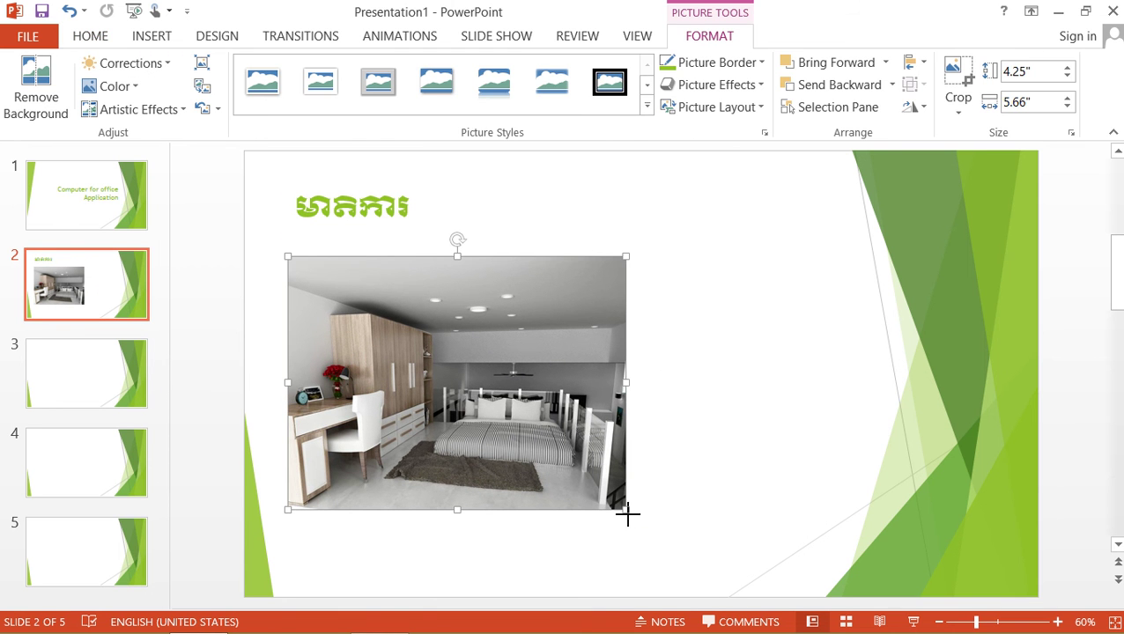
{"action": "left_click_drag", "start_coordinate": [627, 515], "coordinate": [812, 552]}
{"action": "left_click_drag", "start_coordinate": [647, 494], "coordinate": [716, 466]}
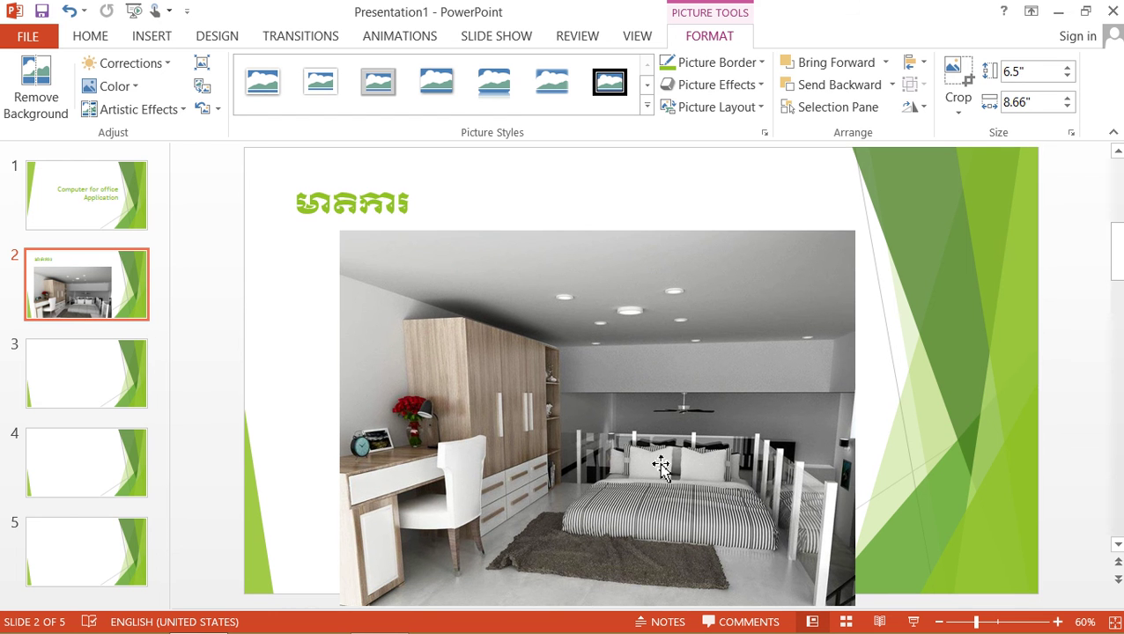
- Insert the kitchen photo on slide 2, resize it to 6.82 by 9.09 inches and nudge it right
{"action": "left_click", "coordinate": [315, 268]}
{"action": "left_click", "coordinate": [145, 36]}
{"action": "left_click", "coordinate": [128, 98]}
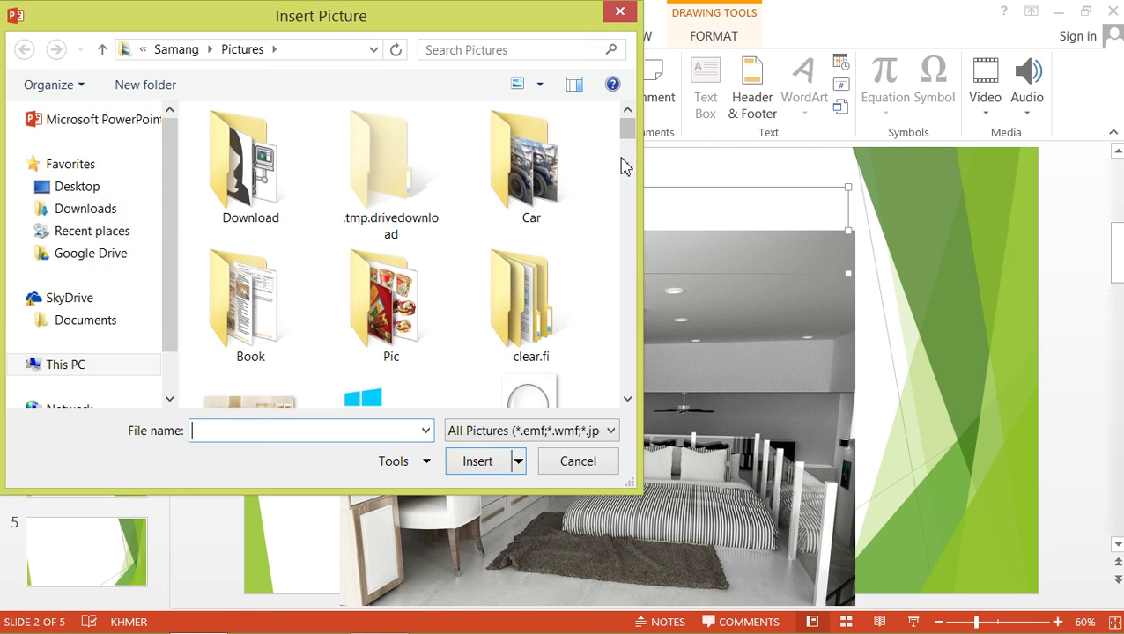
{"action": "scroll", "coordinate": [626, 164], "scroll_direction": "down", "scroll_amount": 3}
{"action": "scroll", "coordinate": [627, 175], "scroll_direction": "down", "scroll_amount": 3}
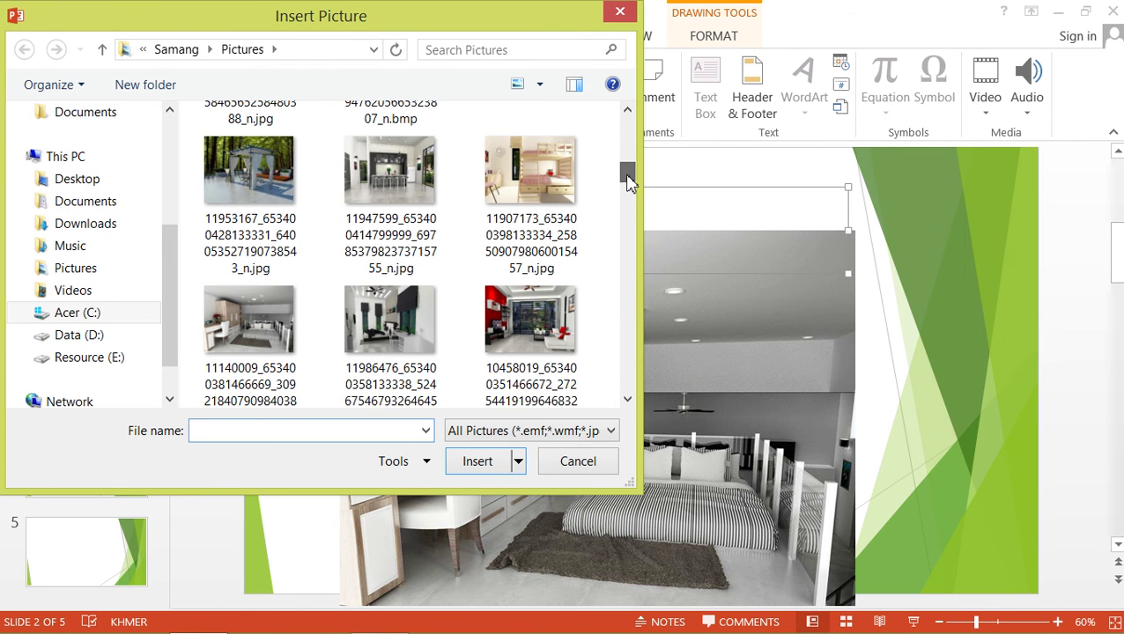
{"action": "left_click", "coordinate": [385, 192]}
{"action": "double_click", "coordinate": [385, 192]}
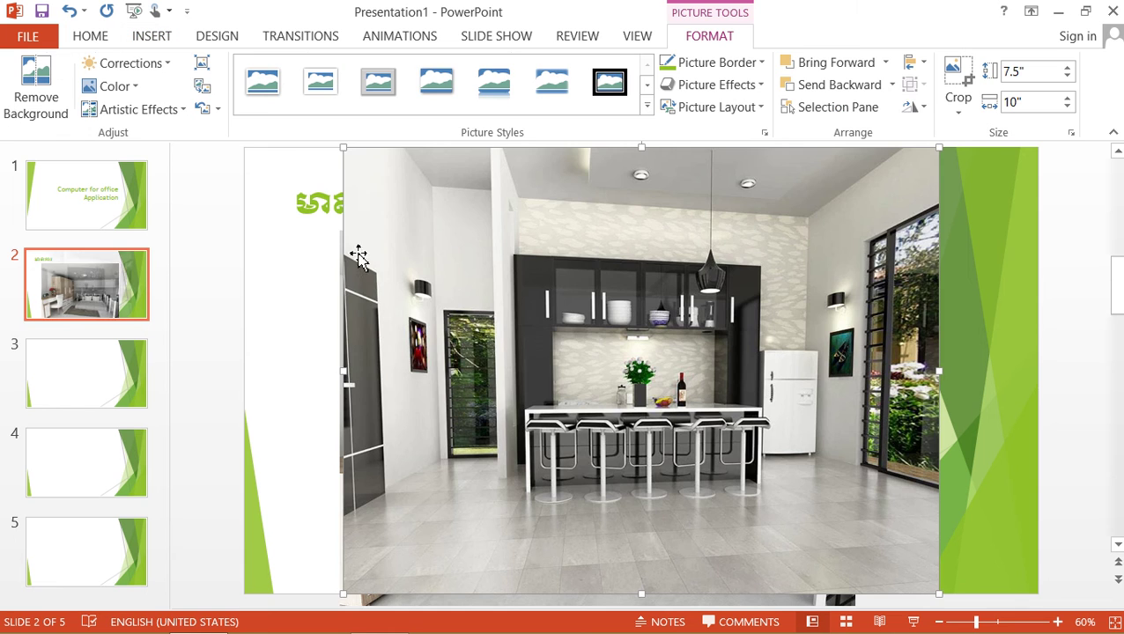
{"action": "mouse_move", "coordinate": [343, 147]}
{"action": "left_mouse_down"}
{"action": "mouse_move", "coordinate": [362, 191]}
{"action": "mouse_move", "coordinate": [382, 177]}
{"action": "mouse_move", "coordinate": [353, 220]}
{"action": "mouse_move", "coordinate": [454, 290]}
{"action": "mouse_move", "coordinate": [439, 304]}
{"action": "mouse_move", "coordinate": [592, 276]}
{"action": "mouse_move", "coordinate": [610, 304]}
{"action": "mouse_move", "coordinate": [582, 302]}
{"action": "left_mouse_up"}
{"action": "mouse_move", "coordinate": [515, 297]}
{"action": "left_mouse_down"}
{"action": "mouse_move", "coordinate": [591, 328]}
{"action": "mouse_move", "coordinate": [544, 329]}
{"action": "left_mouse_up"}
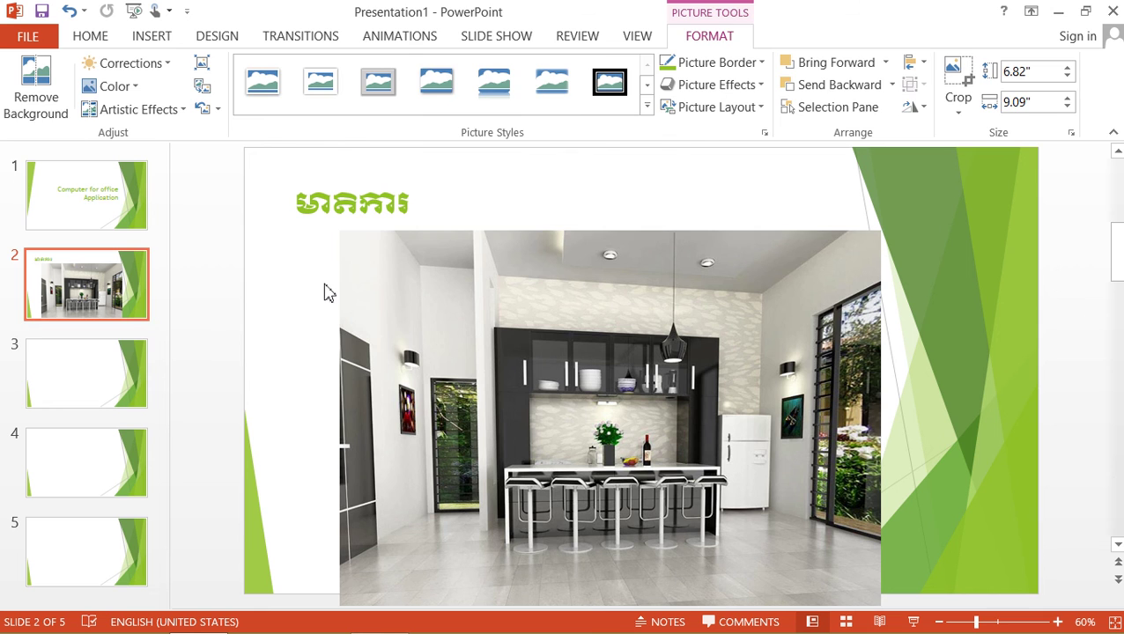
{"action": "left_click", "coordinate": [123, 359]}
{"action": "left_click", "coordinate": [121, 306]}
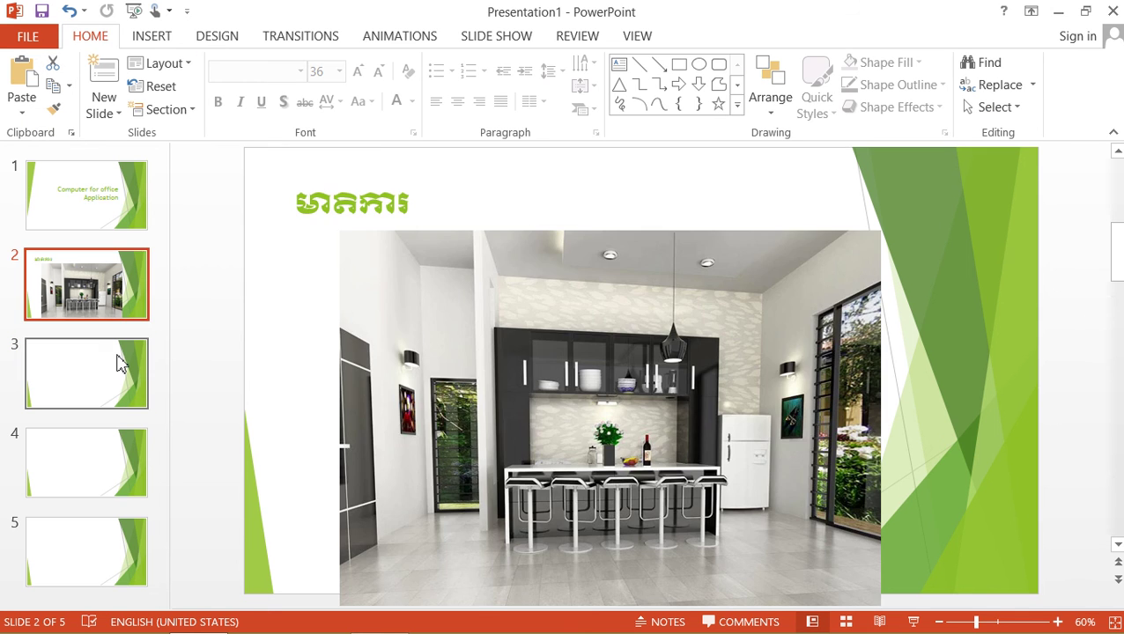
- Check the title slide and the kitchen-photo slide 2, then open the blank slide 3
{"action": "left_click", "coordinate": [139, 370]}
{"action": "left_click", "coordinate": [122, 277]}
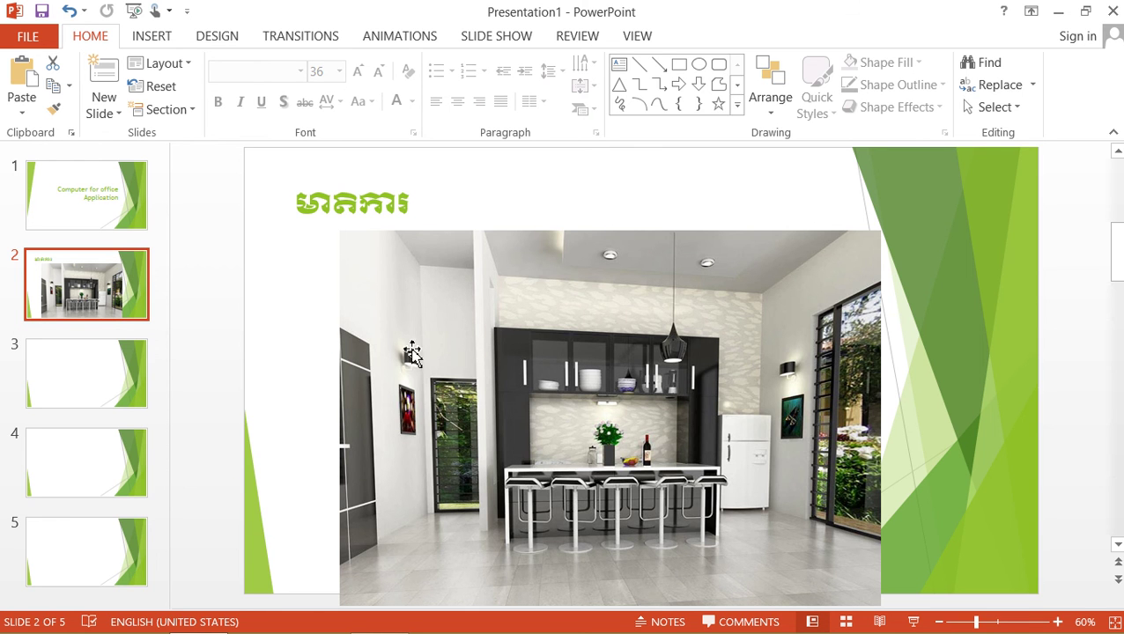
{"action": "left_click", "coordinate": [110, 226]}
{"action": "left_click", "coordinate": [96, 313]}
{"action": "left_click", "coordinate": [93, 358]}
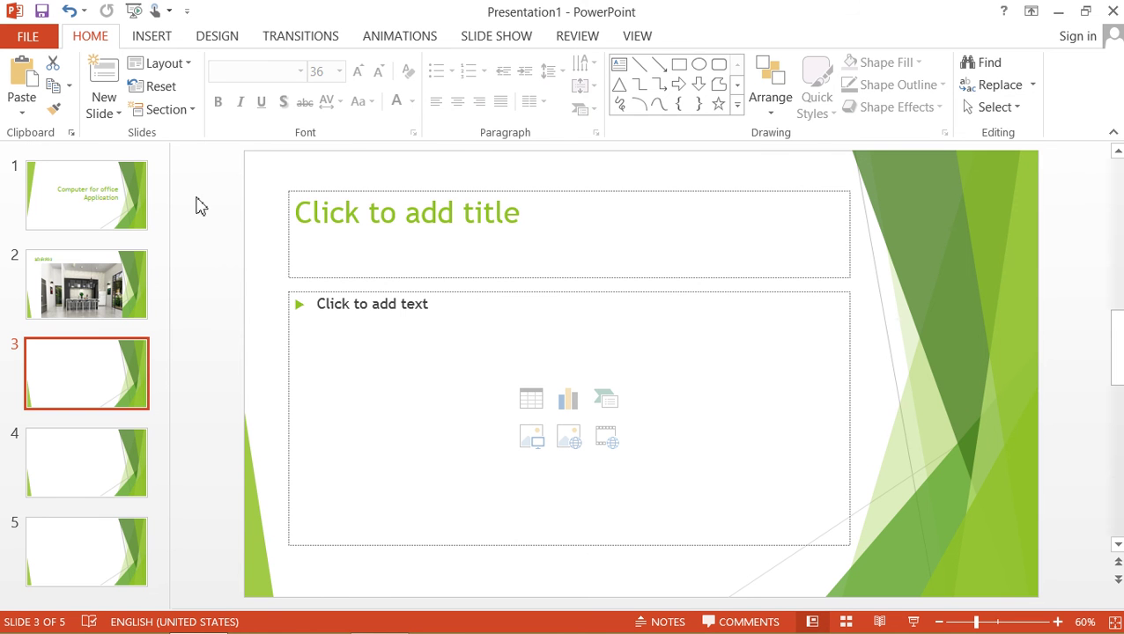
- Start a new photo album and add the nine photos from the gazebo shot through cover.jpg
{"action": "left_click", "coordinate": [152, 36]}
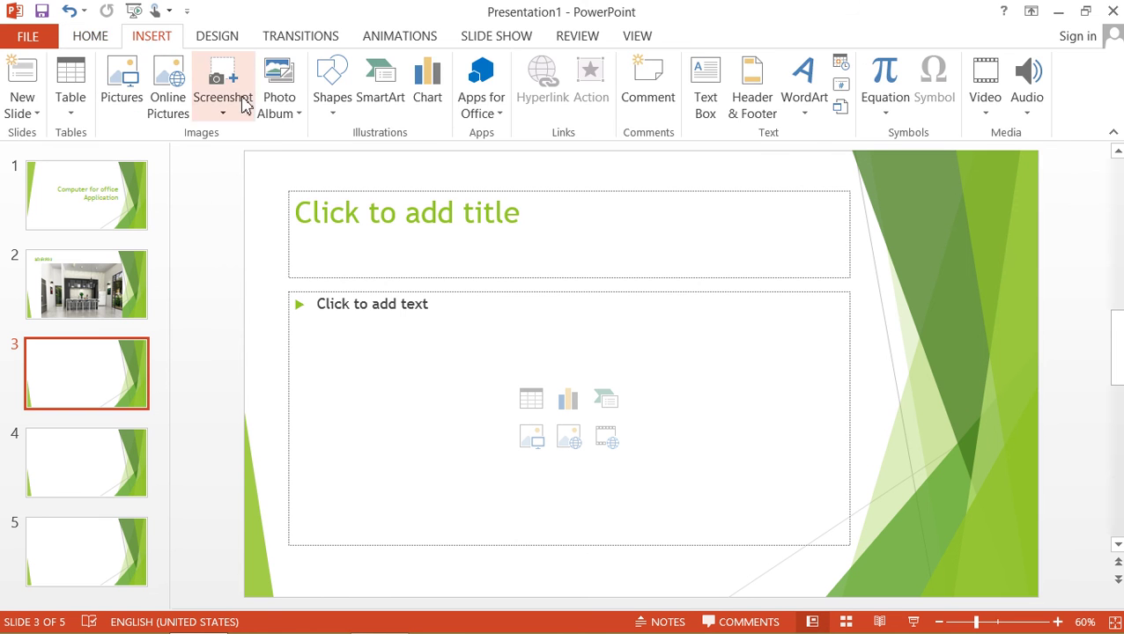
{"action": "left_click", "coordinate": [293, 119]}
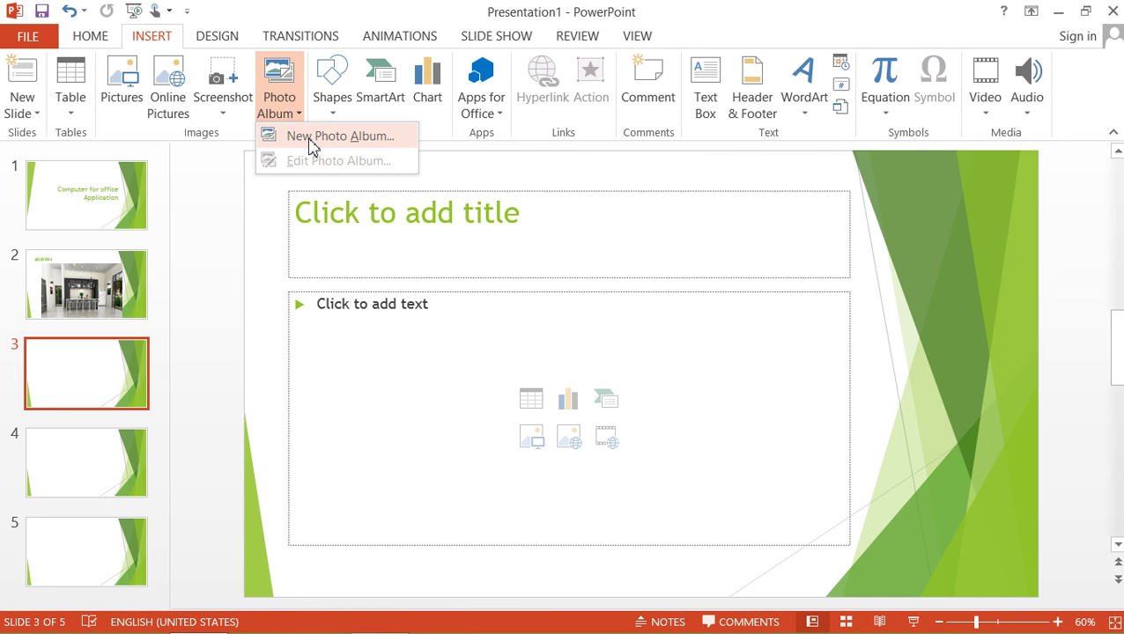
{"action": "left_click", "coordinate": [311, 145]}
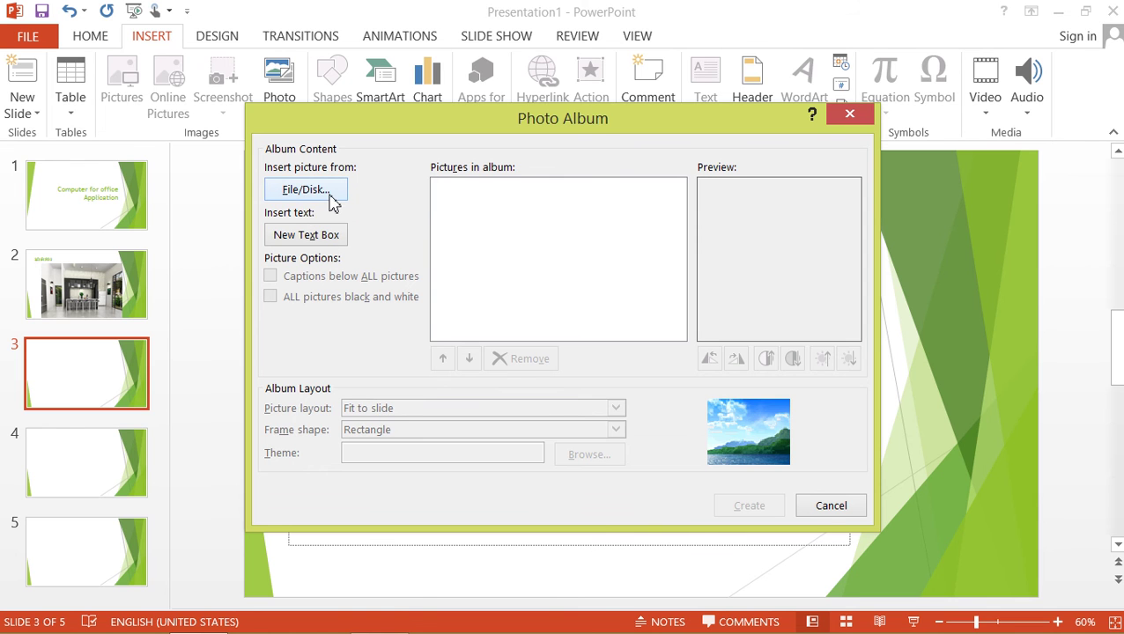
{"action": "left_click", "coordinate": [304, 192]}
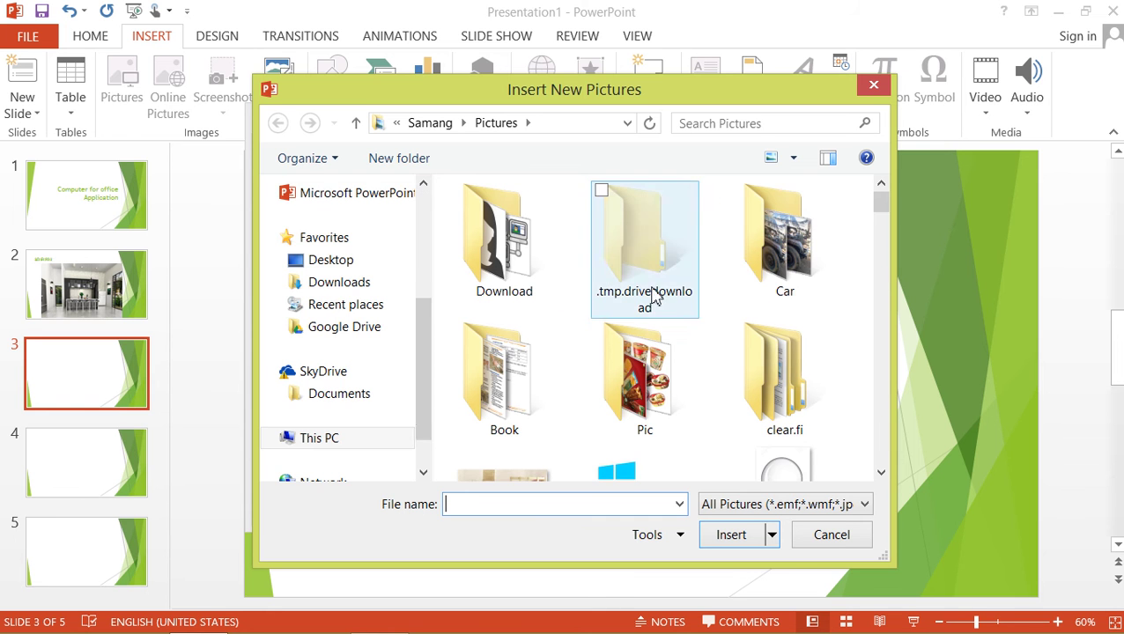
{"action": "mouse_move", "coordinate": [881, 206]}
{"action": "left_mouse_down"}
{"action": "mouse_move", "coordinate": [882, 236]}
{"action": "mouse_move", "coordinate": [820, 269]}
{"action": "left_mouse_up"}
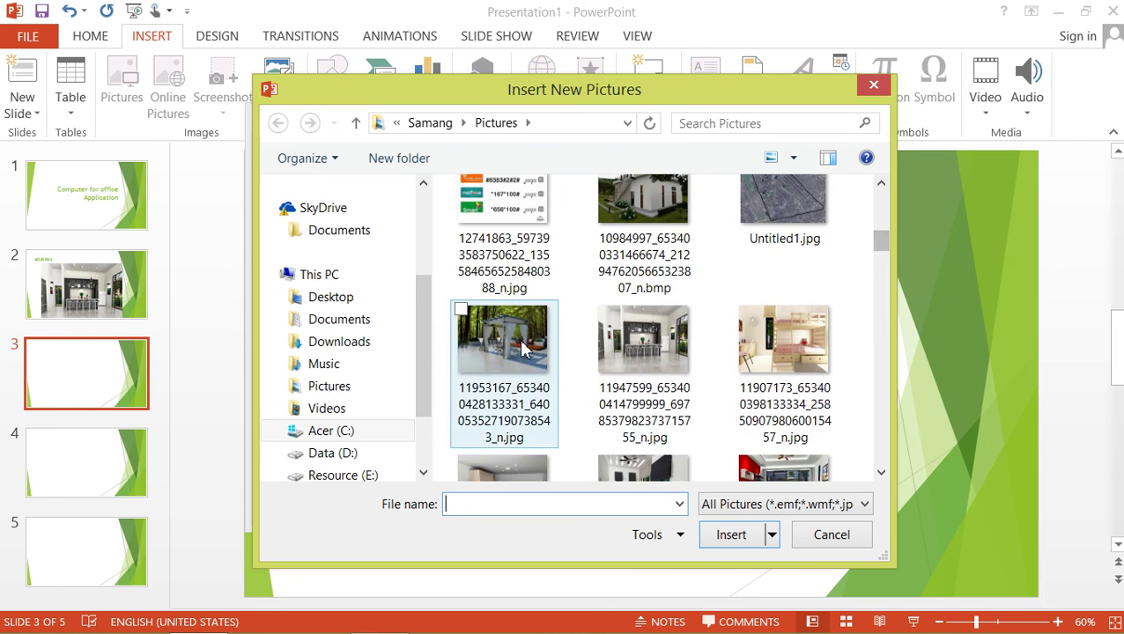
{"action": "left_click", "coordinate": [504, 370]}
{"action": "mouse_move", "coordinate": [881, 247]}
{"action": "left_mouse_down"}
{"action": "mouse_move", "coordinate": [881, 326]}
{"action": "mouse_move", "coordinate": [882, 257]}
{"action": "left_mouse_up"}
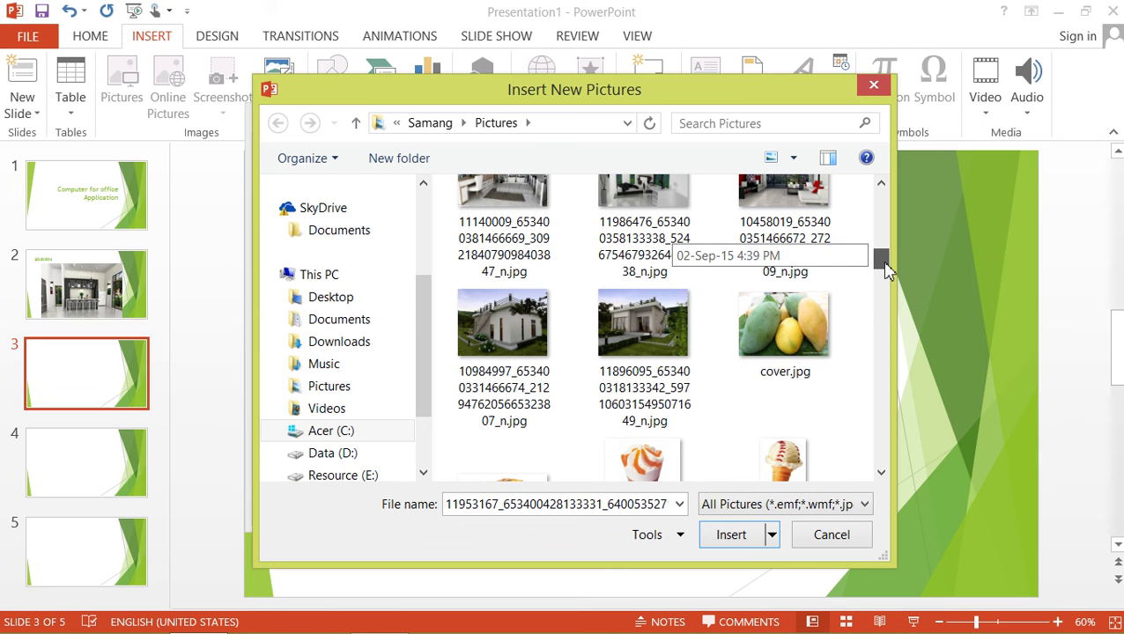
{"action": "left_click", "coordinate": [775, 334], "text": "shift"}
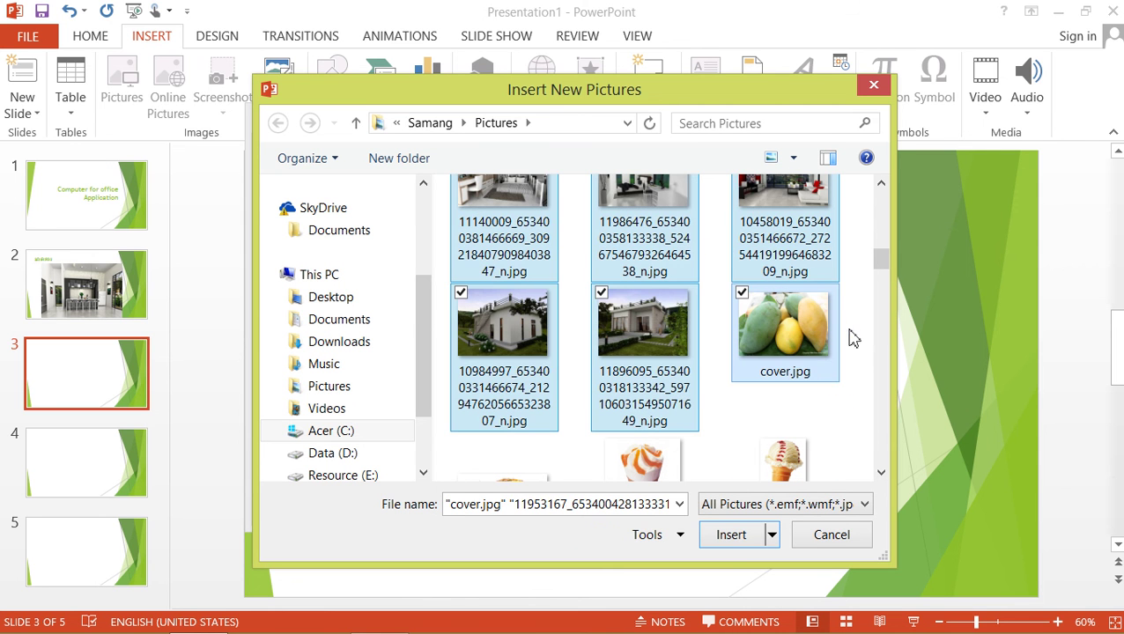
{"action": "left_click", "coordinate": [731, 535]}
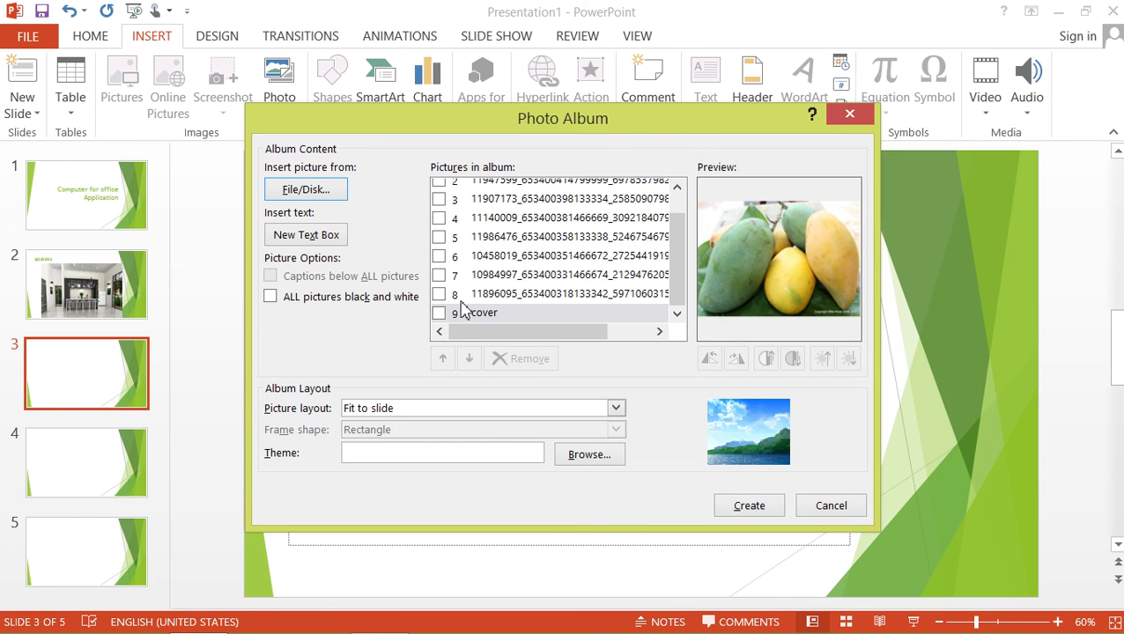
- Review the album's picture list and create the photo album presentation
{"action": "left_click_drag", "start_coordinate": [669, 262], "coordinate": [672, 233]}
{"action": "left_click", "coordinate": [509, 190]}
{"action": "left_click", "coordinate": [510, 209]}
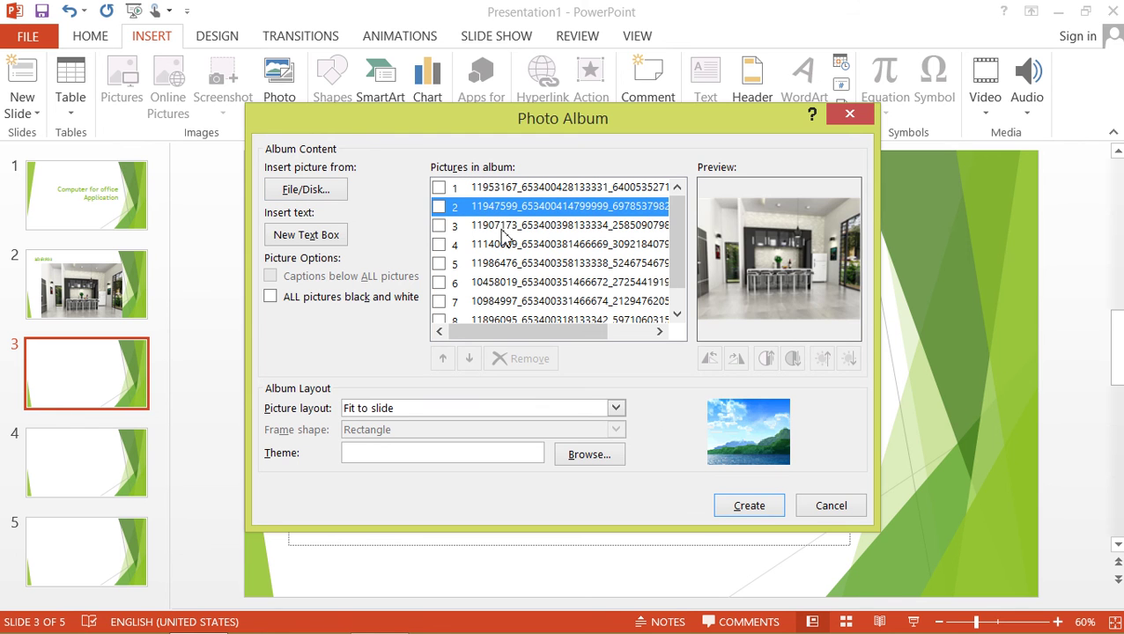
{"action": "left_click", "coordinate": [504, 227]}
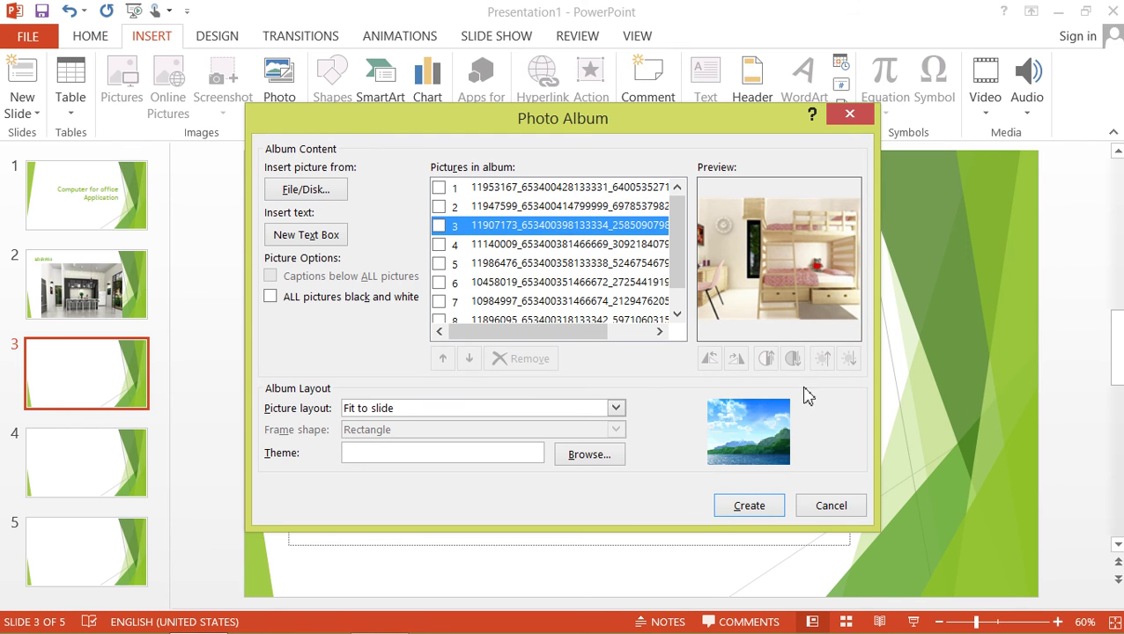
{"action": "left_click", "coordinate": [440, 228]}
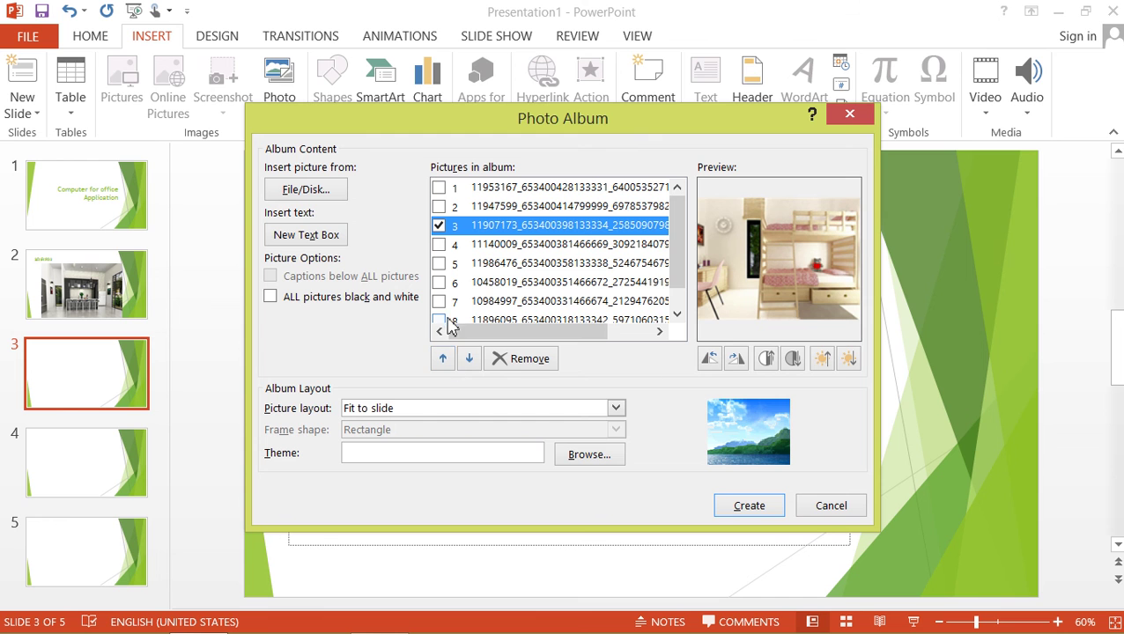
{"action": "left_click", "coordinate": [537, 207]}
{"action": "left_click", "coordinate": [443, 227]}
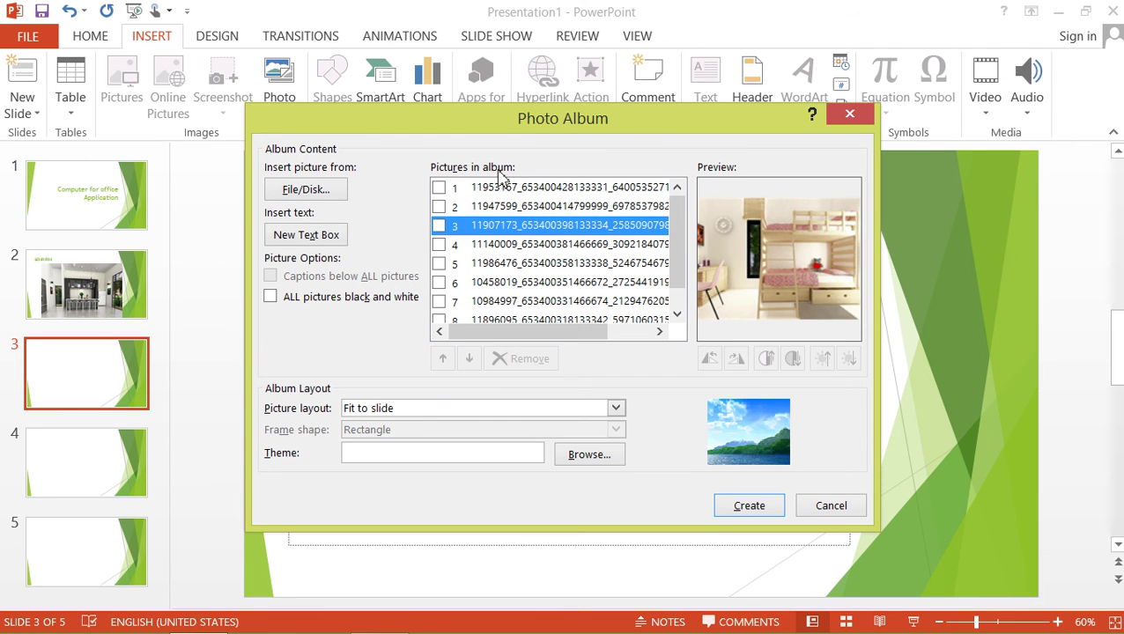
{"action": "left_click", "coordinate": [753, 509]}
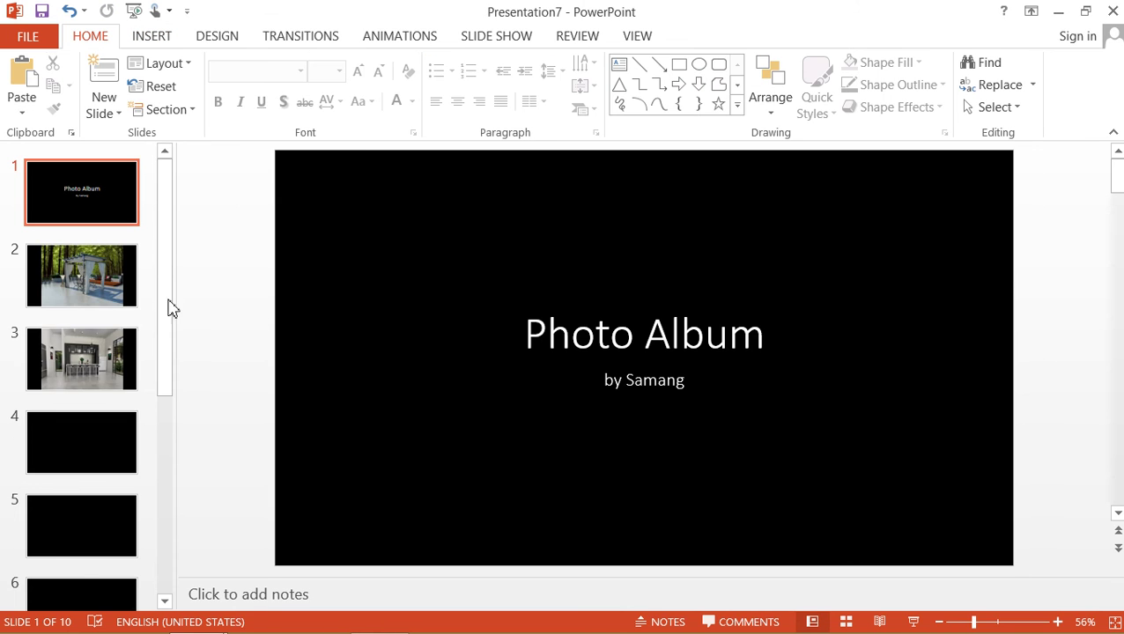
- Browse the album's thumbnails, settle on slide 2's gazebo photo and show its transition settings
{"action": "left_click", "coordinate": [88, 284]}
{"action": "left_click", "coordinate": [93, 212]}
{"action": "left_click", "coordinate": [86, 280]}
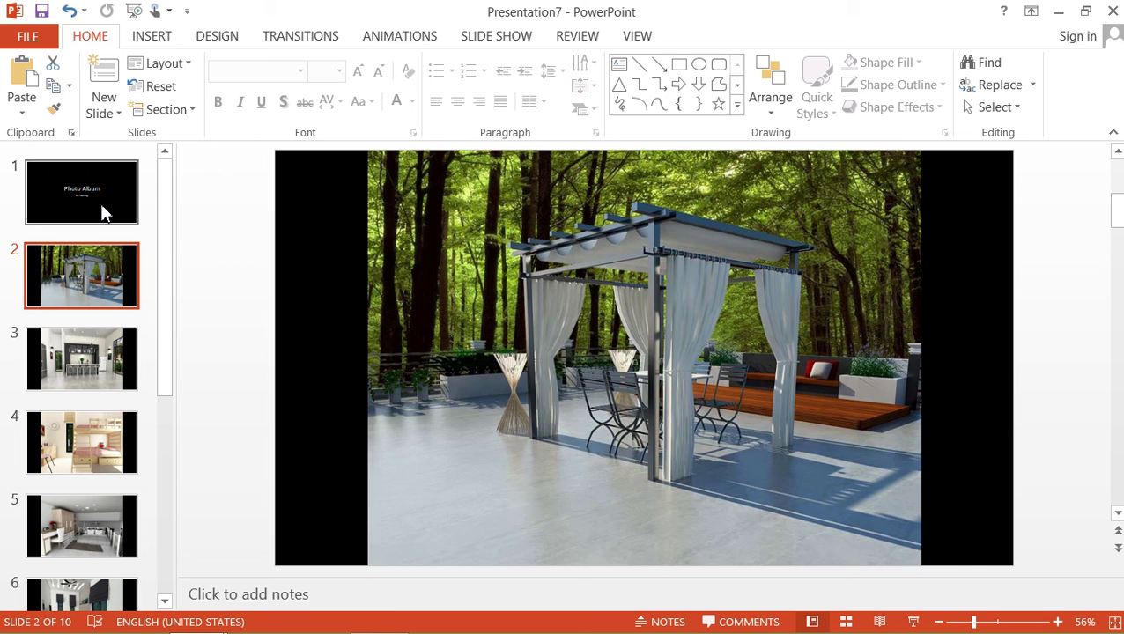
{"action": "left_click", "coordinate": [103, 212]}
{"action": "left_click", "coordinate": [93, 280]}
{"action": "left_click", "coordinate": [84, 357]}
{"action": "left_click", "coordinate": [87, 280]}
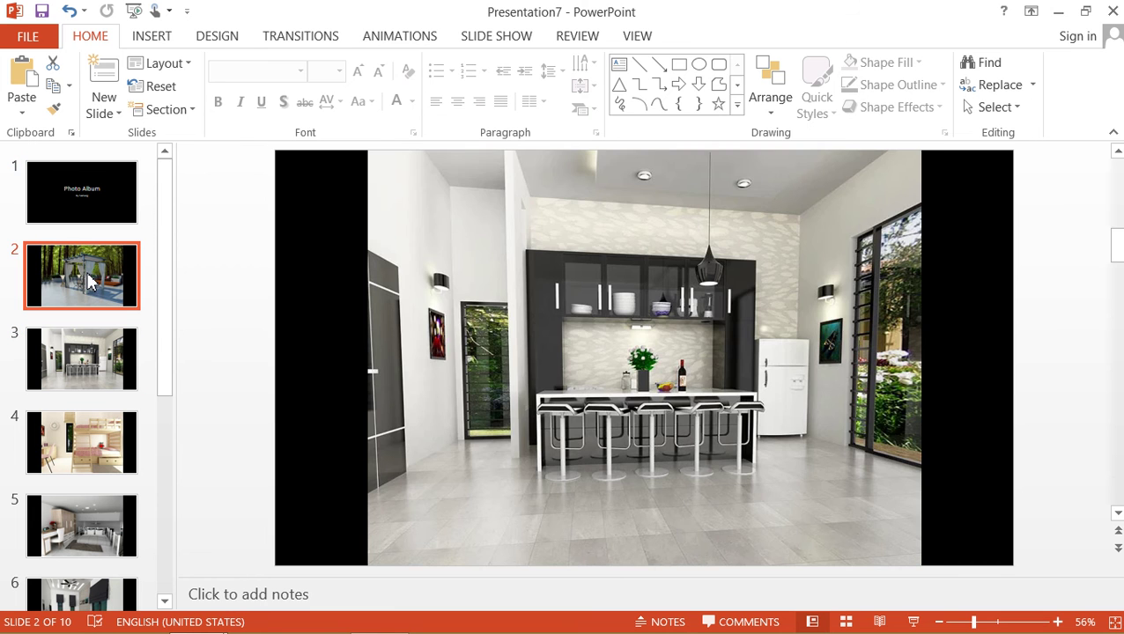
{"action": "left_click", "coordinate": [220, 41]}
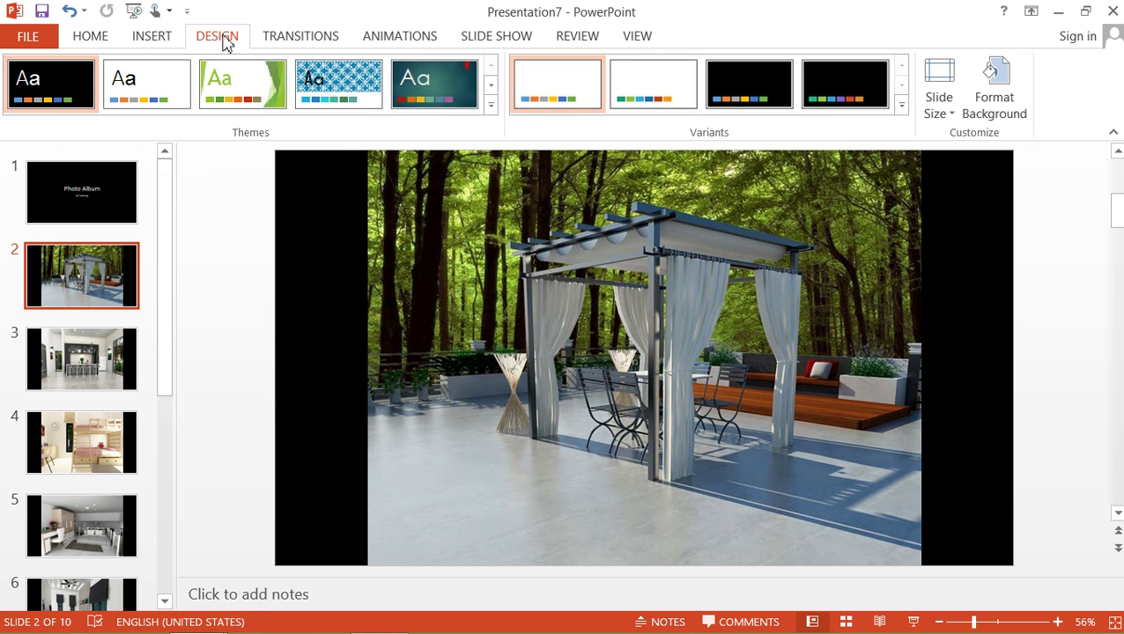
{"action": "left_click", "coordinate": [282, 40]}
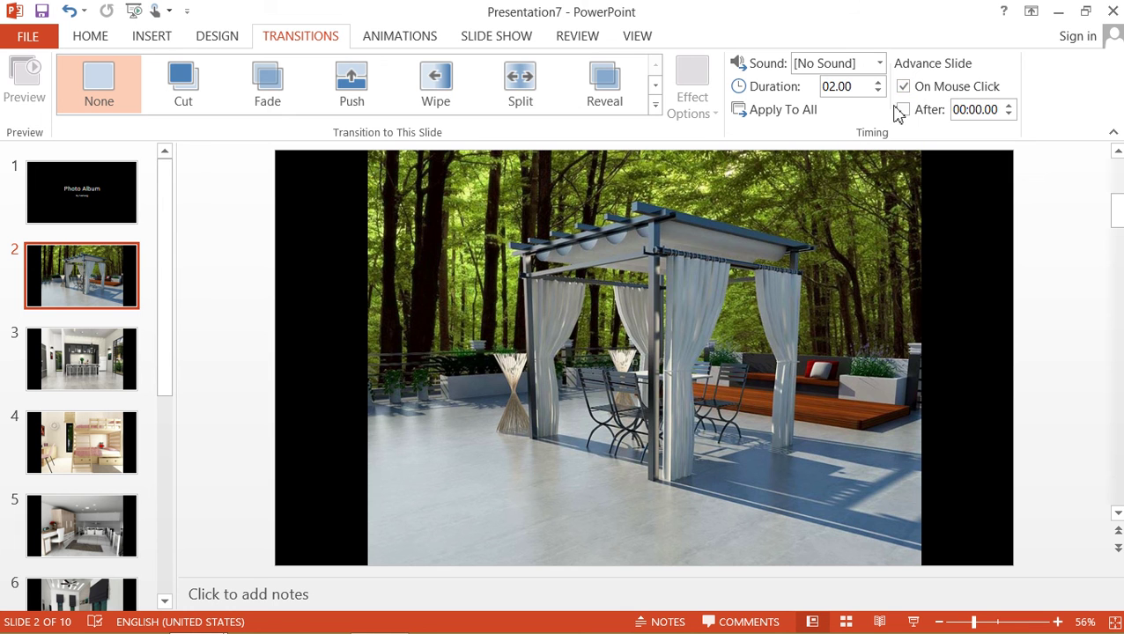
- Make slide 2 advance automatically after a set time instead of on click
{"action": "left_click", "coordinate": [903, 86]}
{"action": "left_click", "coordinate": [907, 112]}
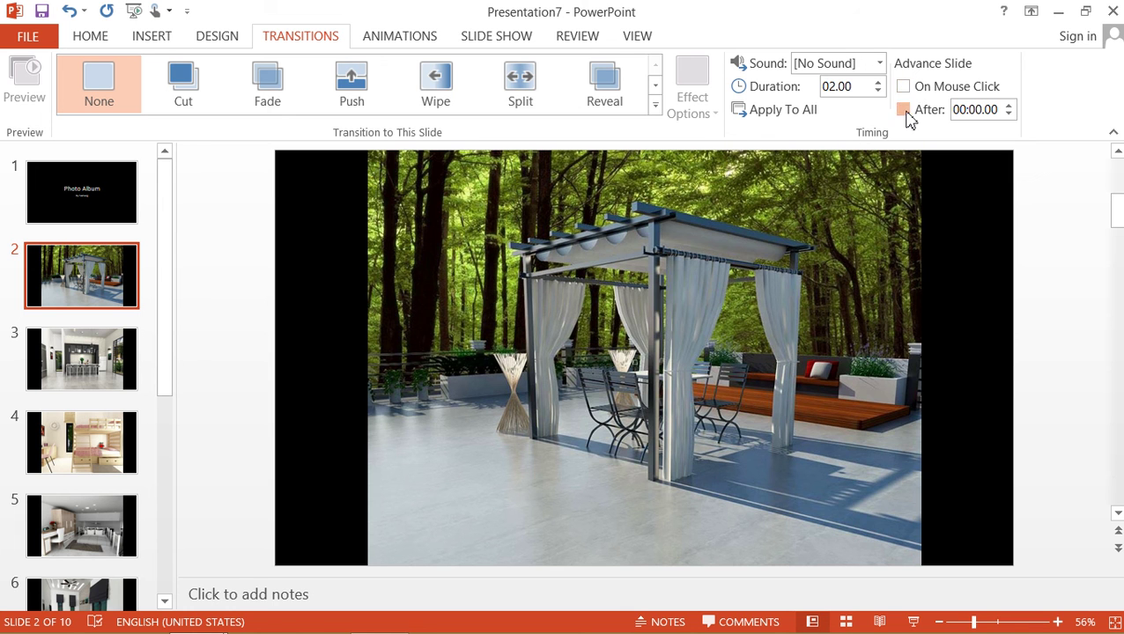
{"action": "left_click", "coordinate": [1009, 106]}
{"action": "left_click", "coordinate": [1010, 106]}
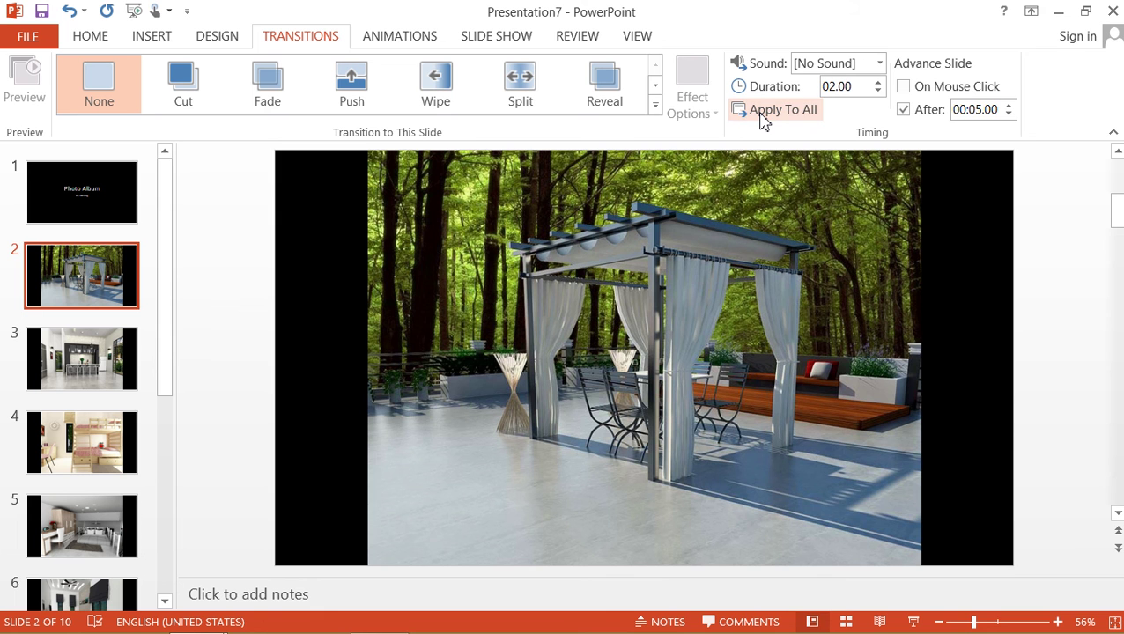
- Apply the Random transition to all album slides, then return to the title slide
{"action": "left_click", "coordinate": [656, 105]}
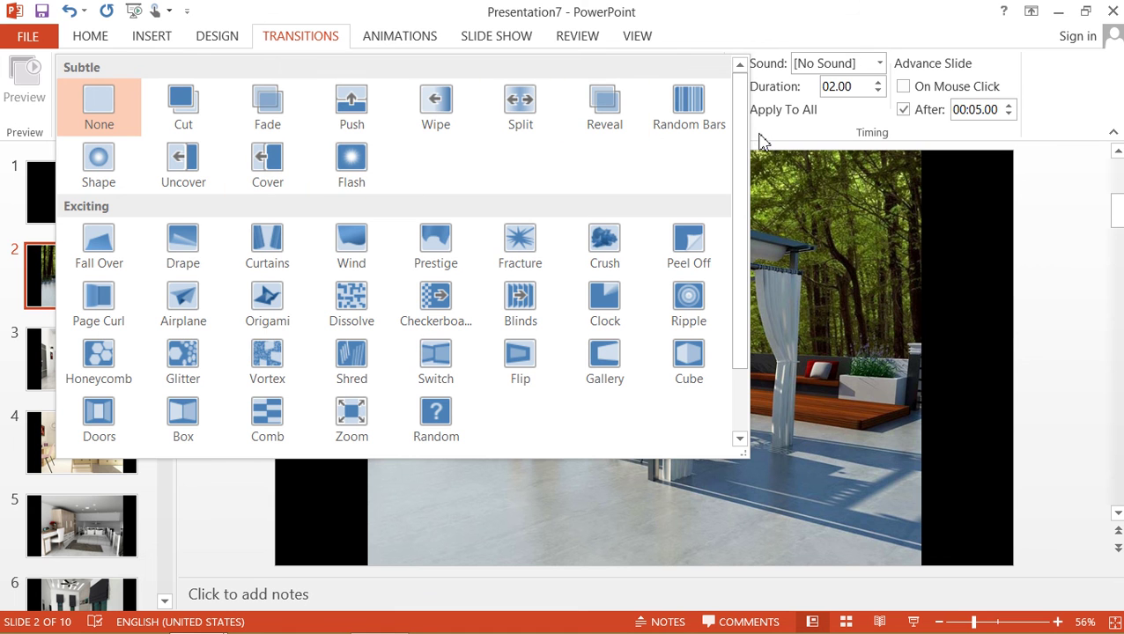
{"action": "left_click_drag", "start_coordinate": [743, 151], "coordinate": [736, 254]}
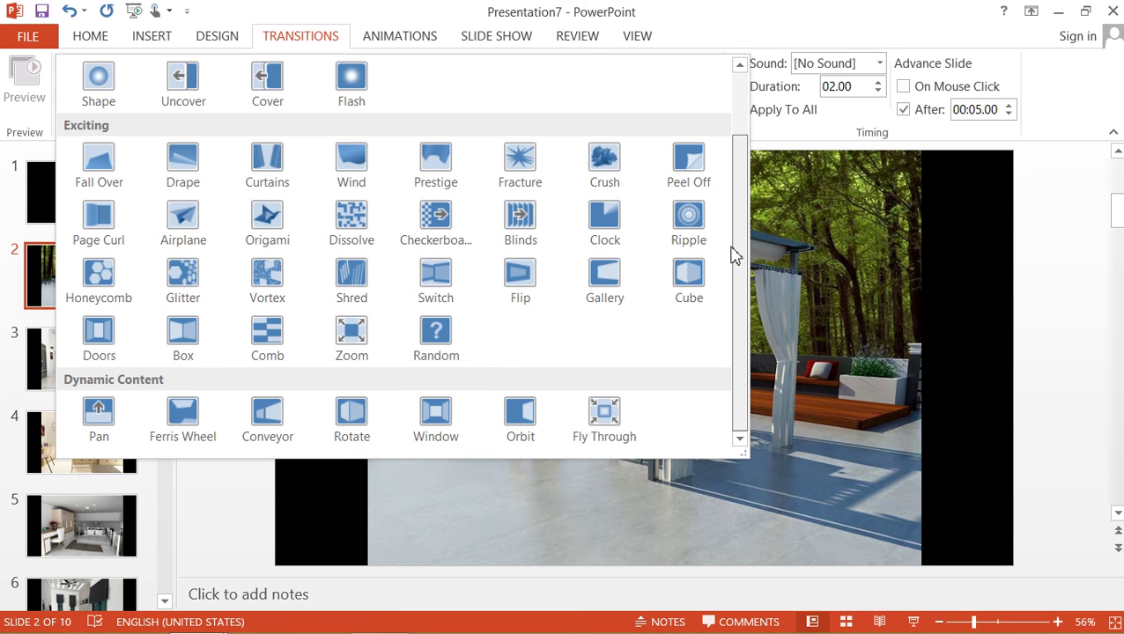
{"action": "left_click", "coordinate": [449, 339]}
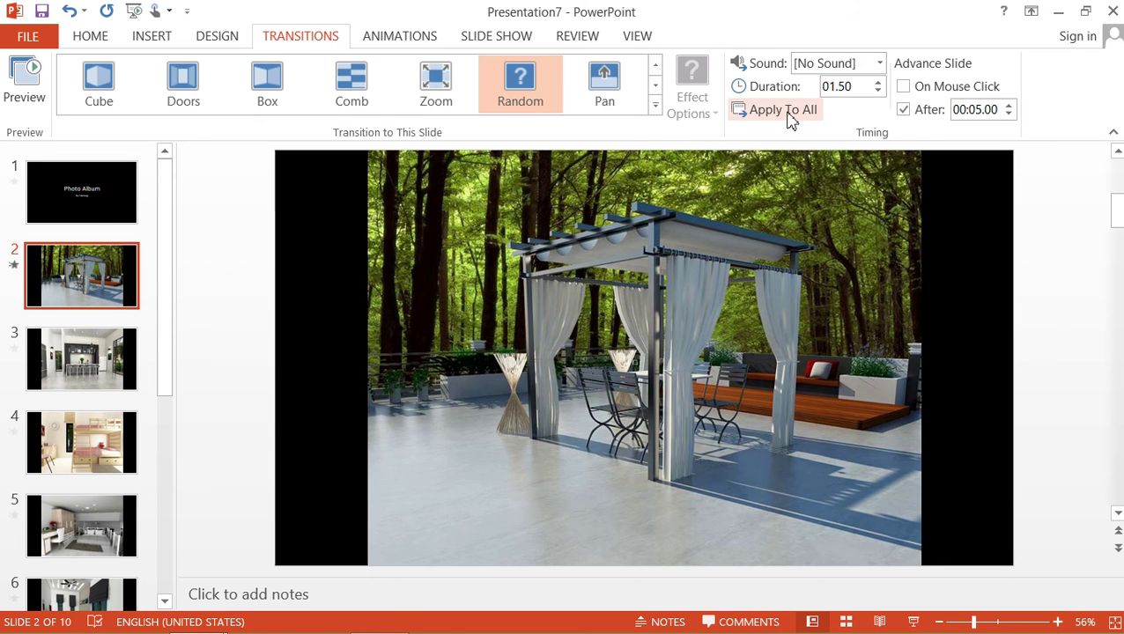
{"action": "left_click", "coordinate": [784, 112]}
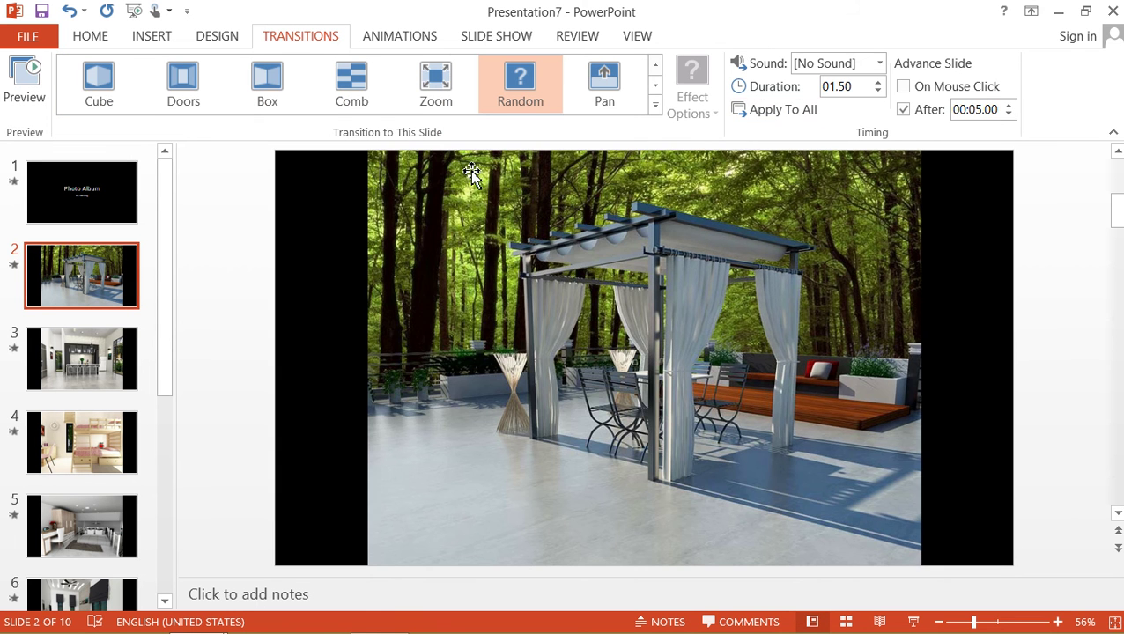
{"action": "left_click", "coordinate": [111, 202]}
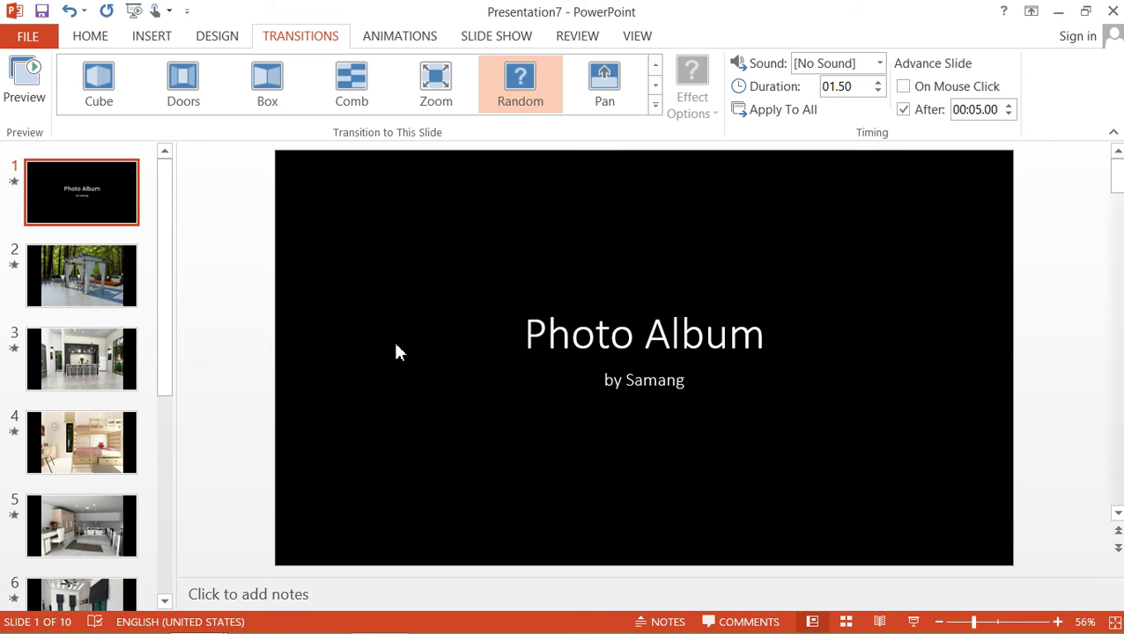
- Play the photo album slide show from the title slide, advance twice, then end the show
{"action": "left_click", "coordinate": [914, 622]}
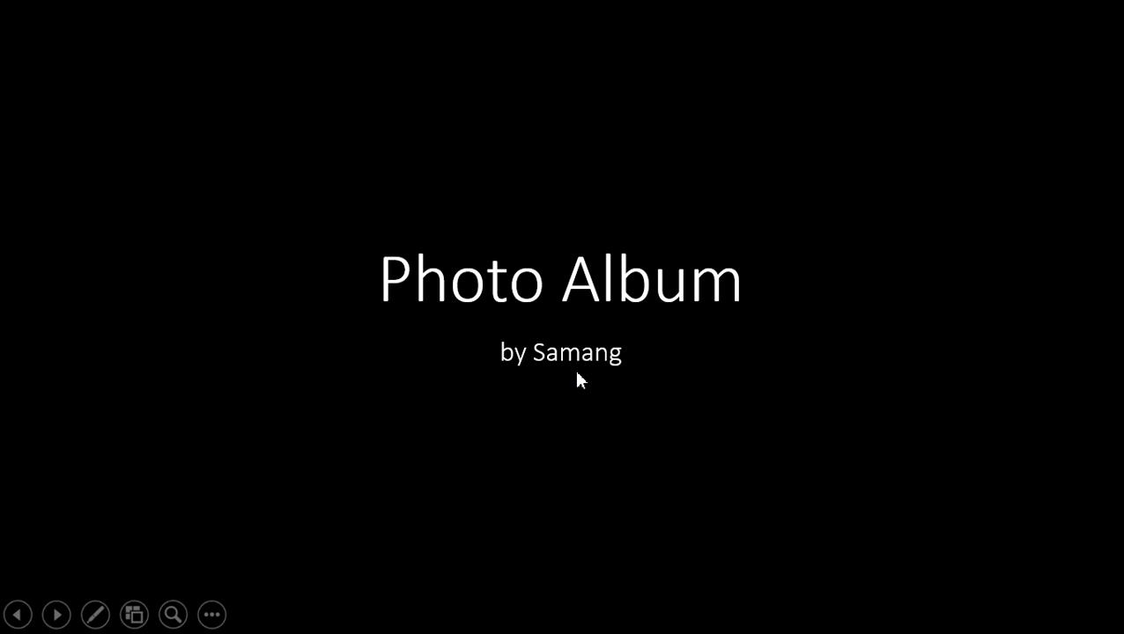
{"action": "left_click", "coordinate": [653, 381]}
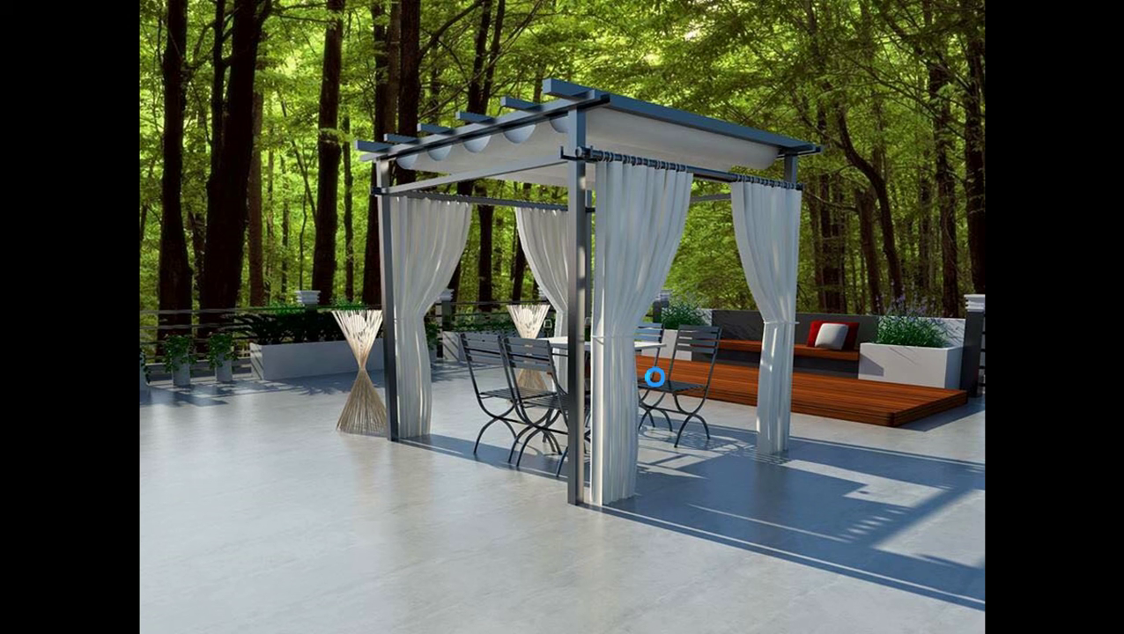
{"action": "left_click", "coordinate": [654, 377]}
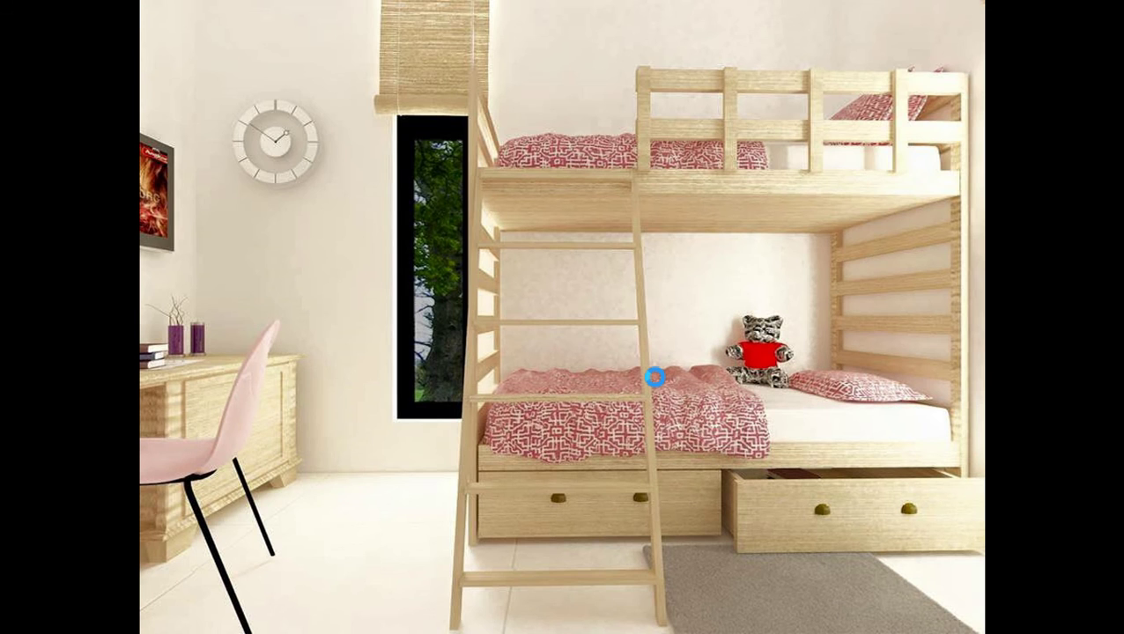
{"action": "right_click", "coordinate": [490, 206]}
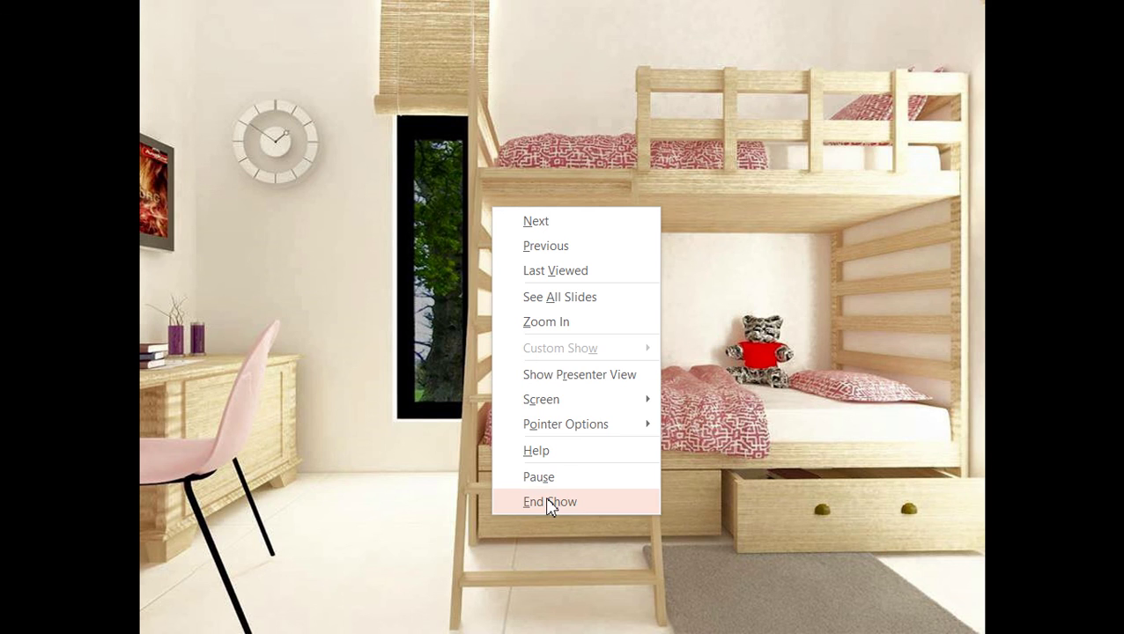
{"action": "left_click", "coordinate": [547, 502]}
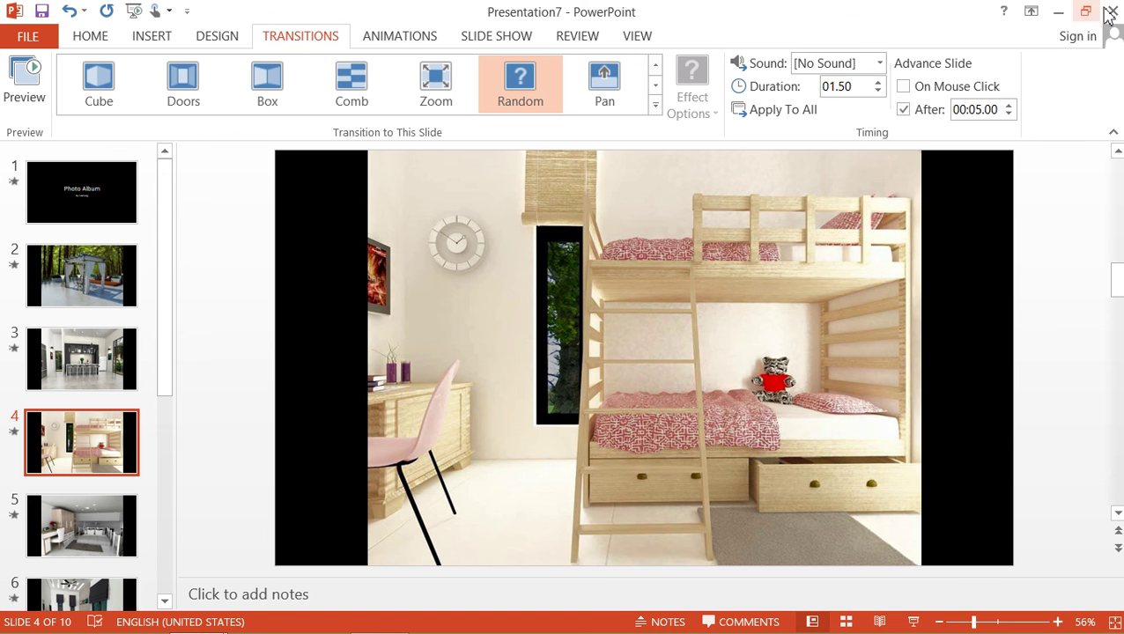
- Close the photo album without saving and scroll back to Presentation1's slide 2
{"action": "left_click", "coordinate": [1115, 13]}
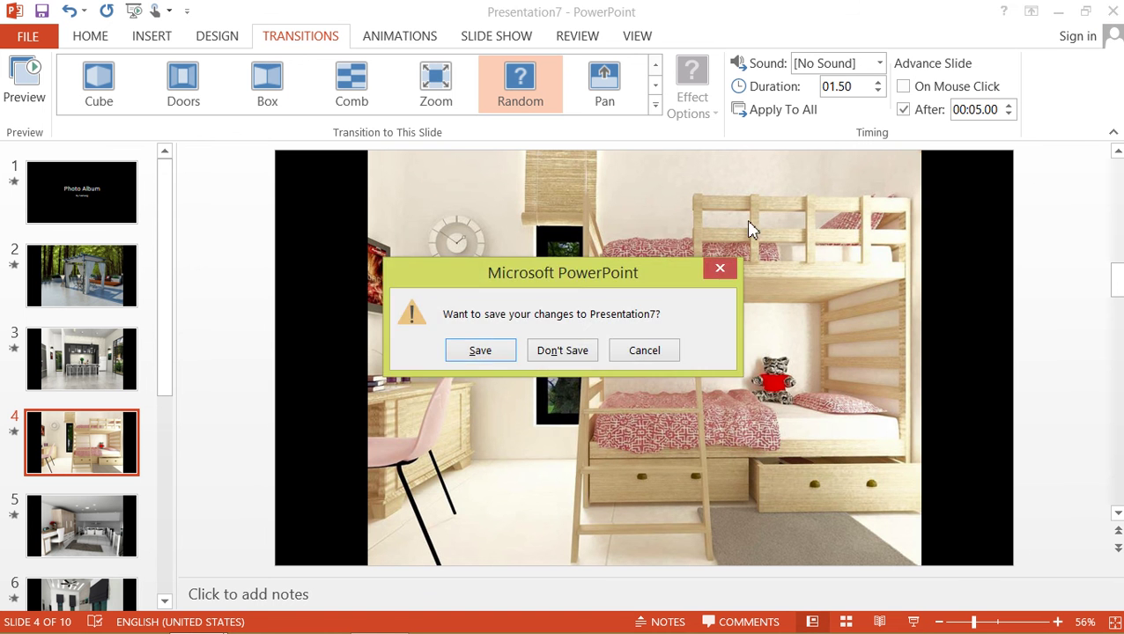
{"action": "left_click", "coordinate": [582, 353]}
{"action": "scroll", "coordinate": [255, 343], "scroll_direction": "up", "scroll_amount": 1}
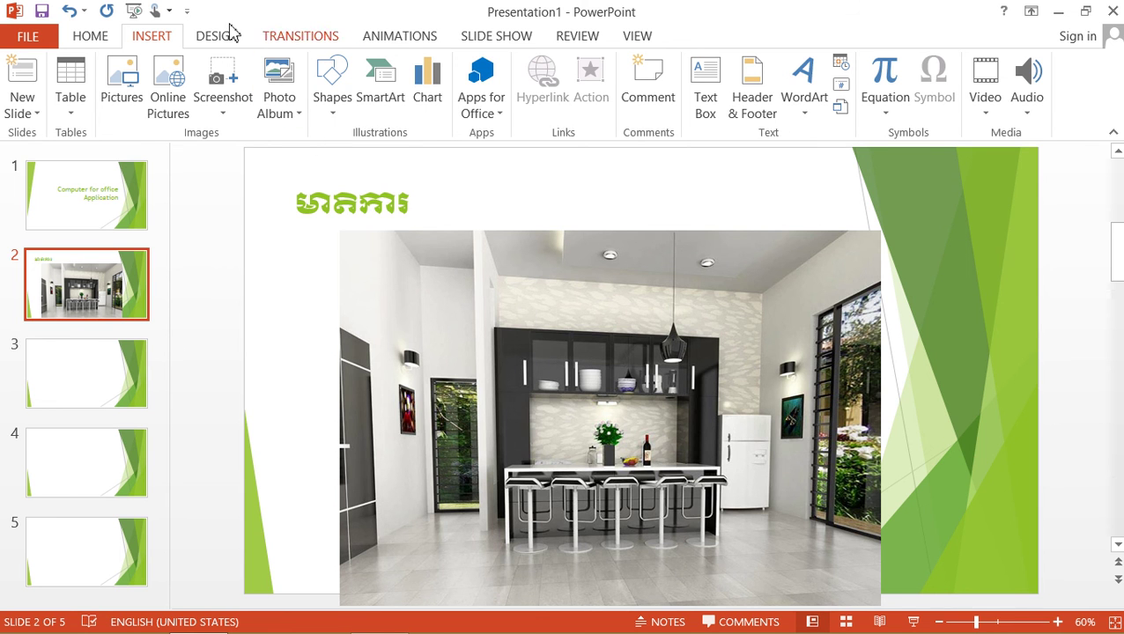
- Display Presentation1's transition options after a brief look at the animation options
{"action": "left_click", "coordinate": [319, 45]}
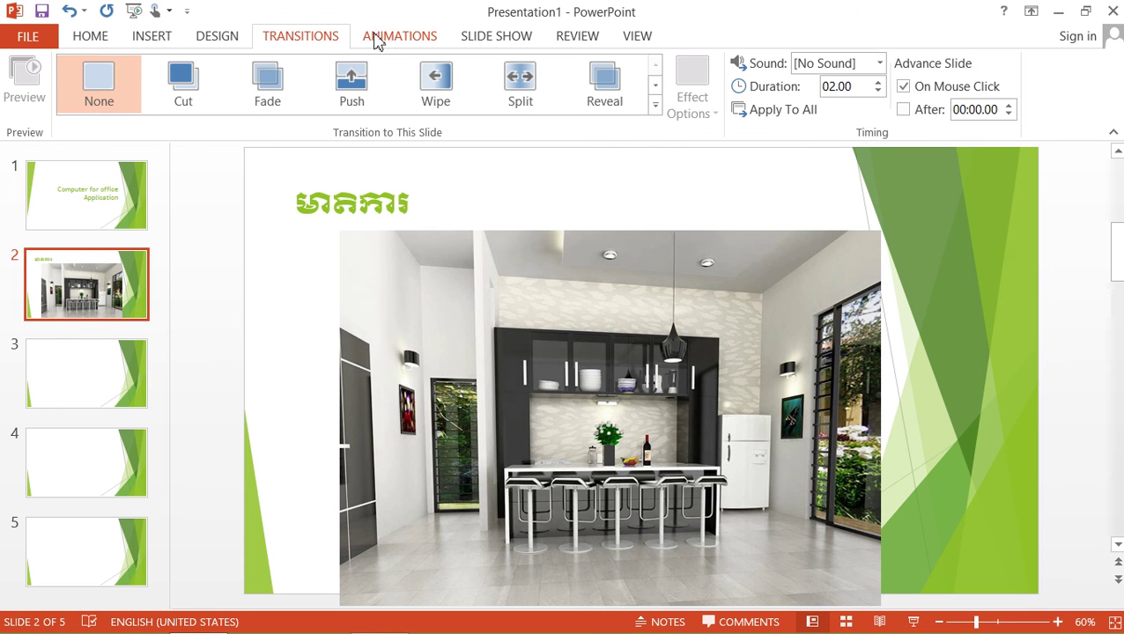
{"action": "left_click", "coordinate": [385, 40]}
{"action": "left_click", "coordinate": [320, 40]}
- Play the 'Computer for office Application' title slide as a slide show, then end it
{"action": "left_click", "coordinate": [116, 210]}
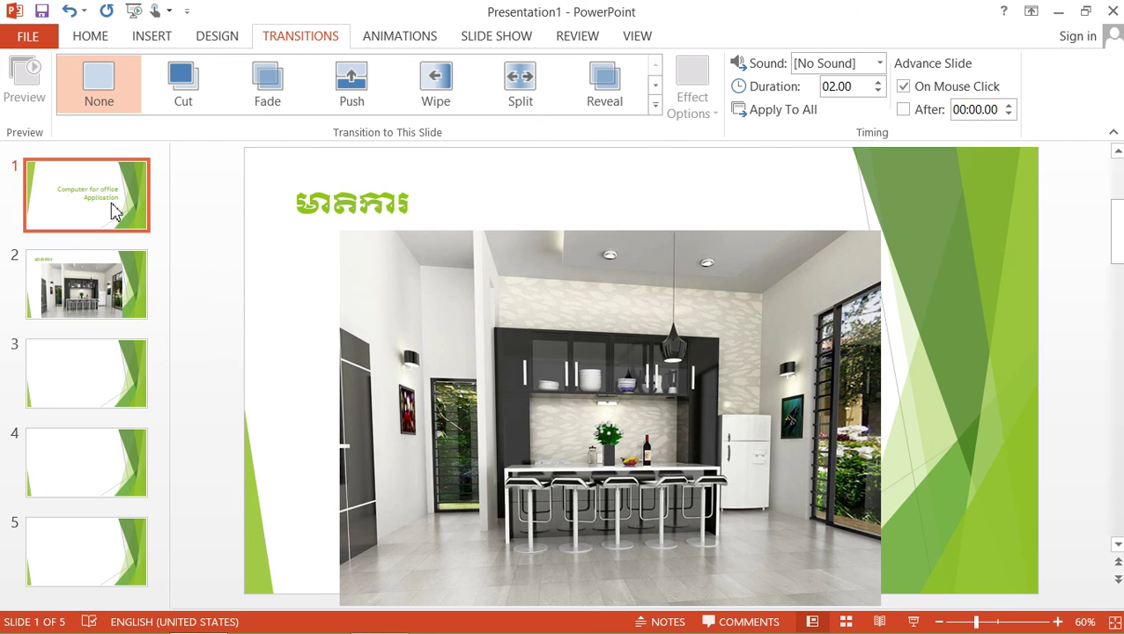
{"action": "left_click", "coordinate": [912, 623]}
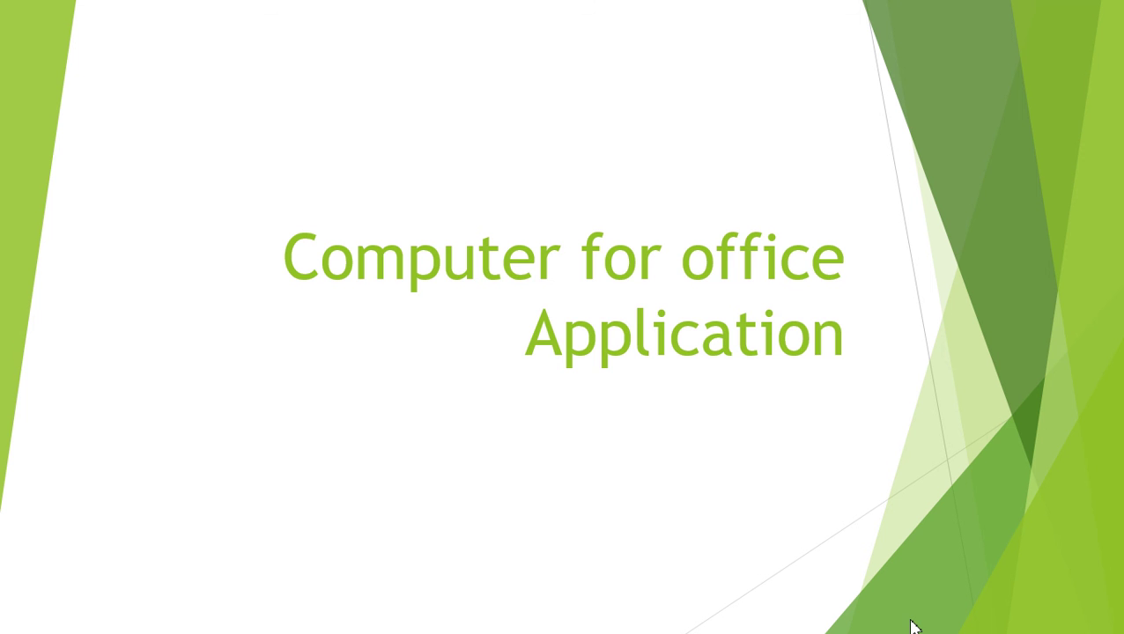
{"action": "right_click", "coordinate": [582, 300]}
{"action": "left_click", "coordinate": [636, 579]}
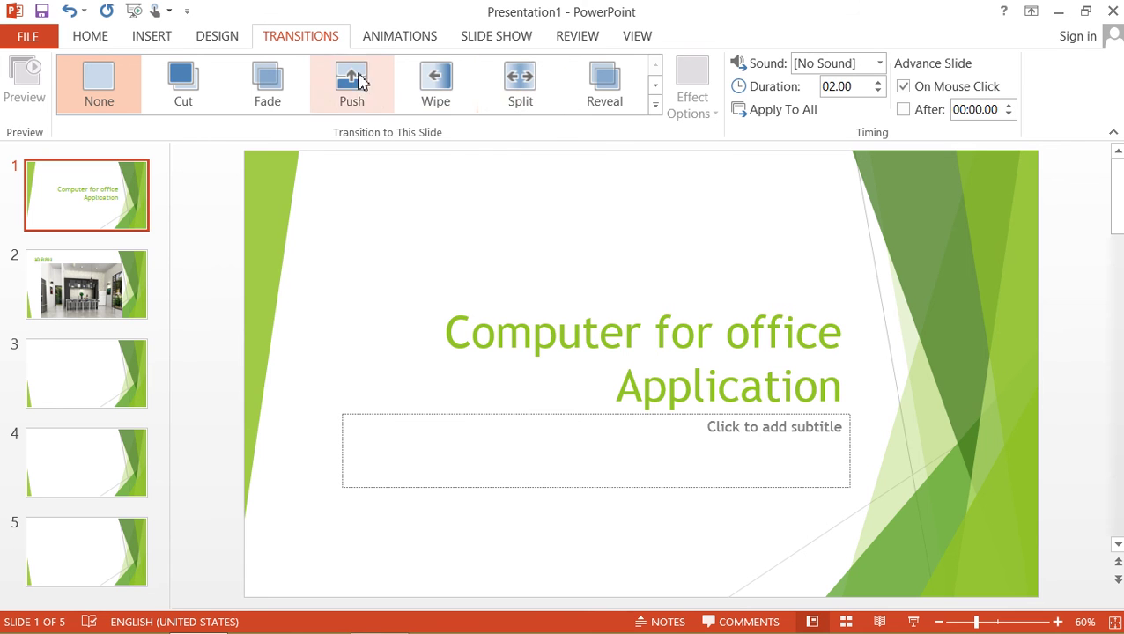
- Apply a six-second (06.00) Curtains transition to the title slide
{"action": "left_click", "coordinate": [656, 86]}
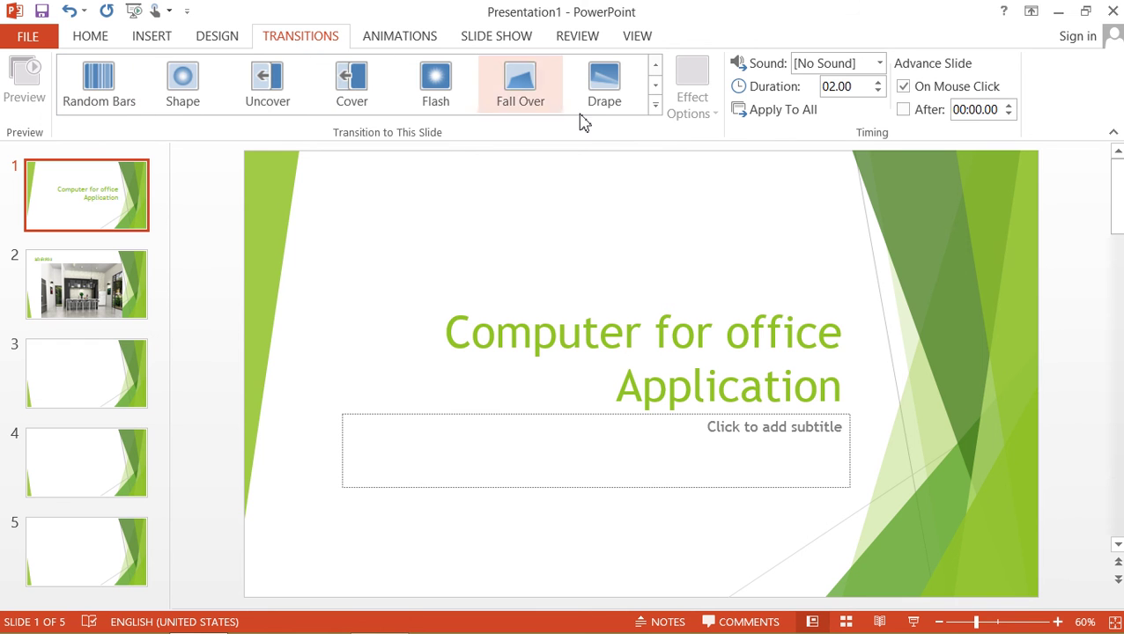
{"action": "left_click", "coordinate": [656, 106]}
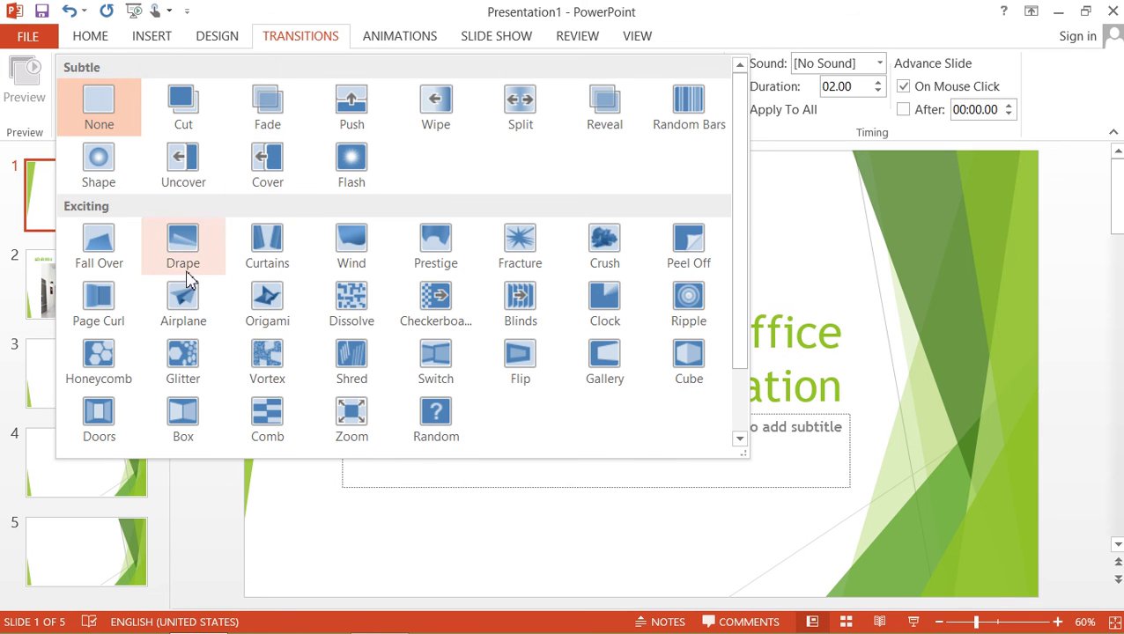
{"action": "left_click", "coordinate": [264, 256]}
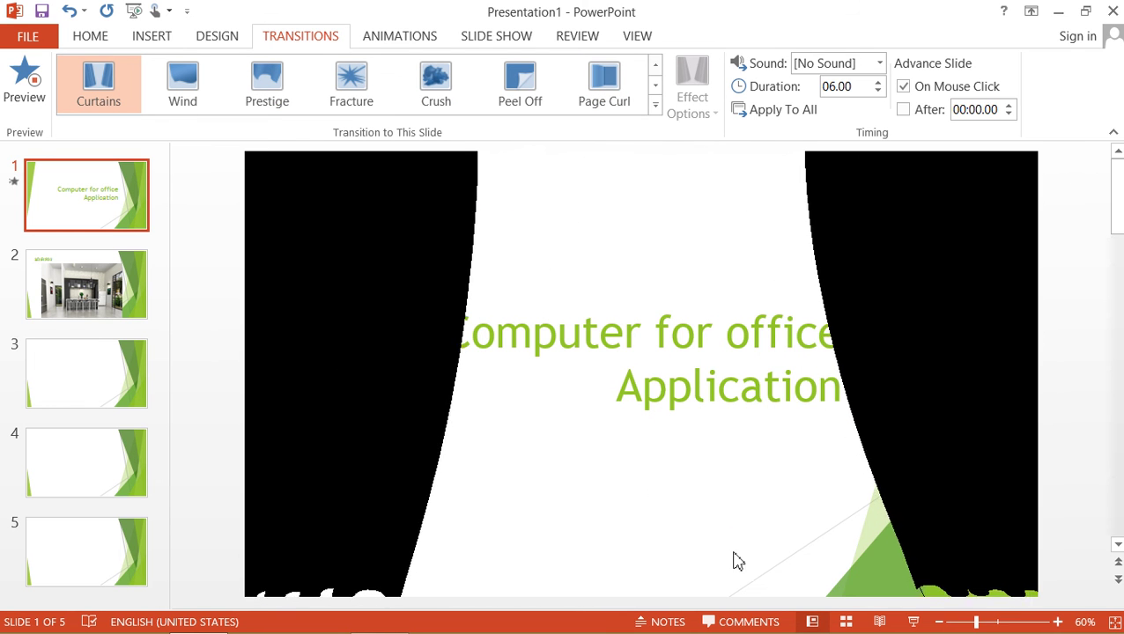
- Play the title slide as a slide show, end it, and select the kitchen photo slide
{"action": "left_click", "coordinate": [913, 622]}
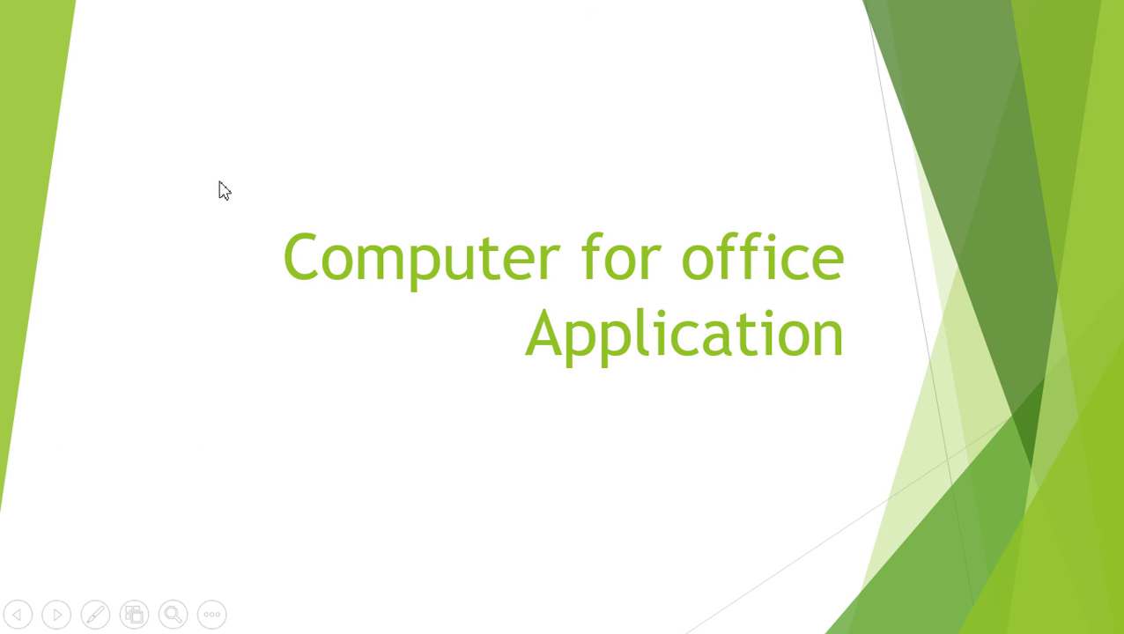
{"action": "right_click", "coordinate": [224, 194]}
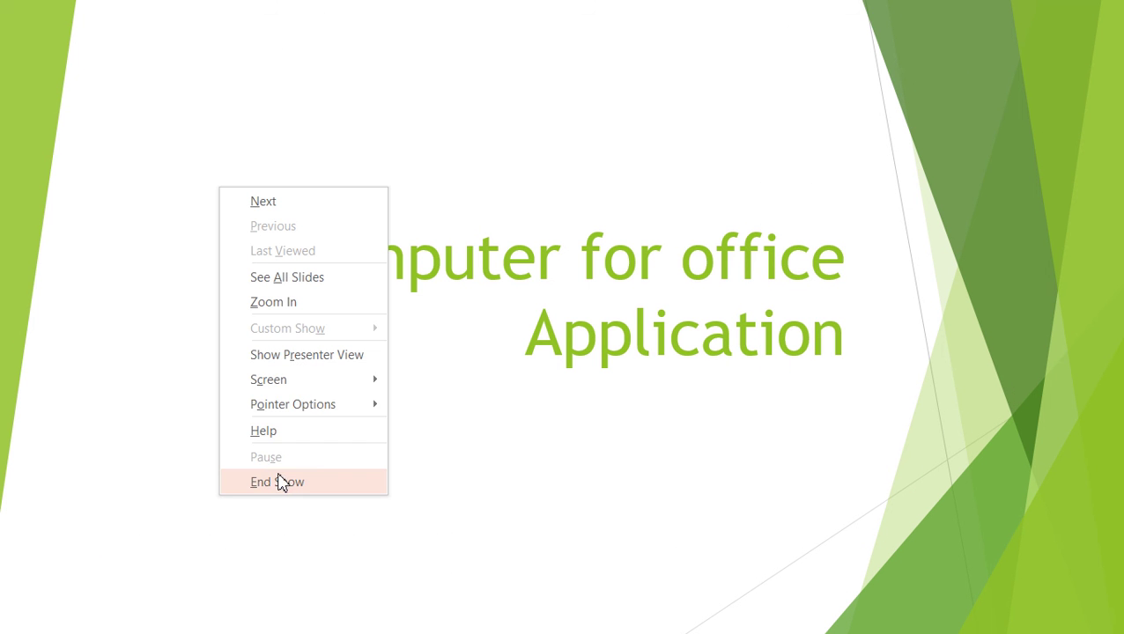
{"action": "left_click", "coordinate": [280, 481]}
{"action": "left_click", "coordinate": [123, 308]}
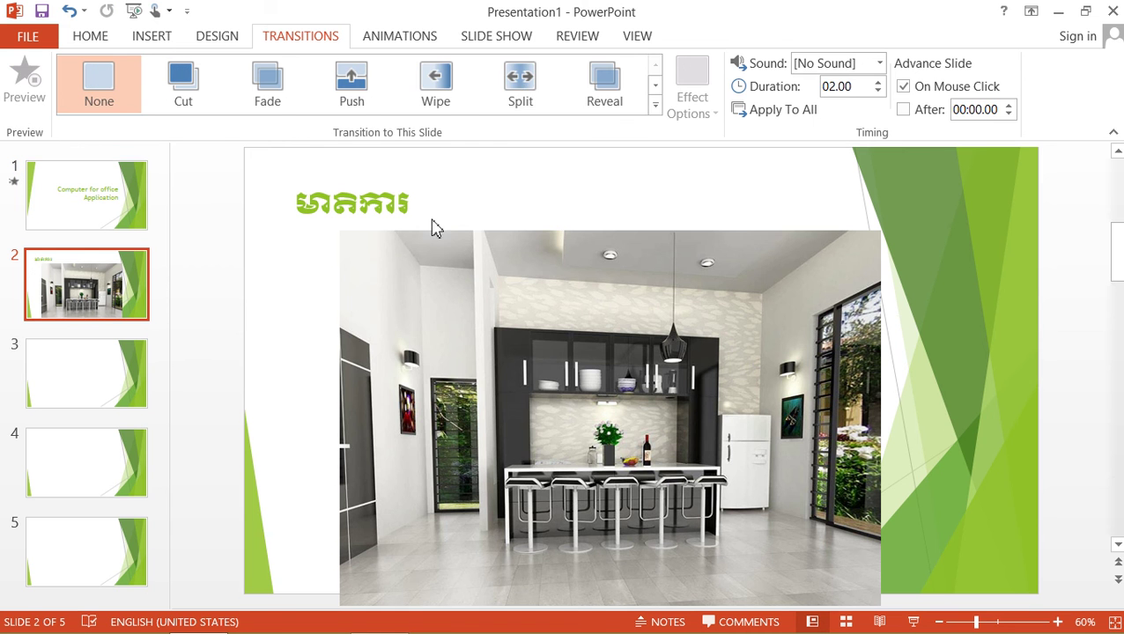
- Apply a 02.00 Wind transition to the kitchen slide, then play both transitions from slide 1
{"action": "left_click", "coordinate": [656, 106]}
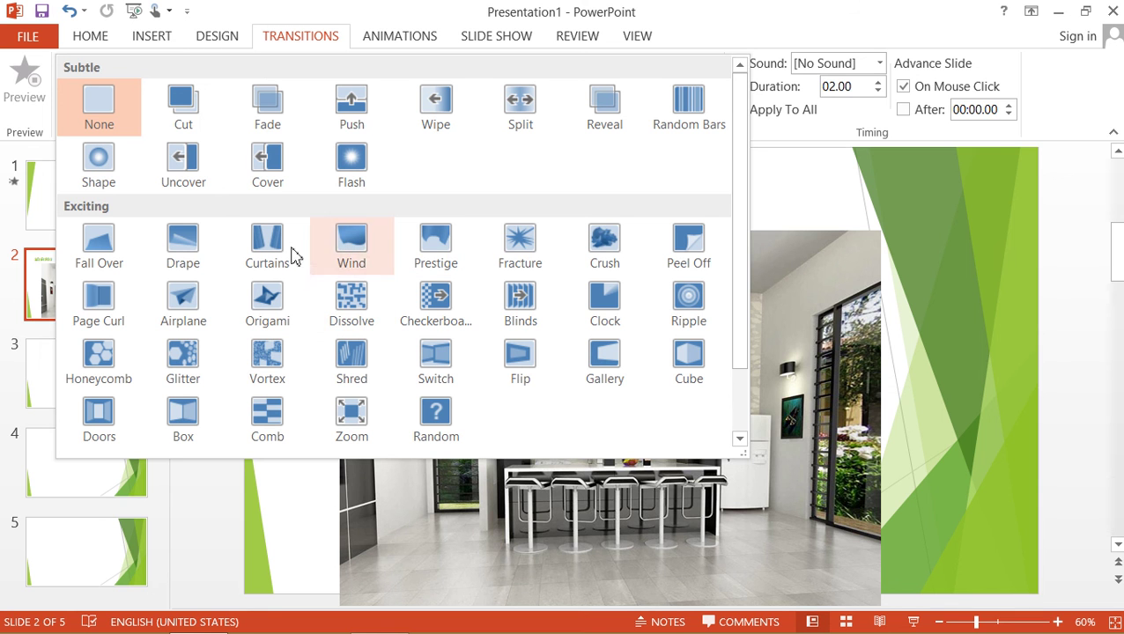
{"action": "left_click", "coordinate": [355, 239]}
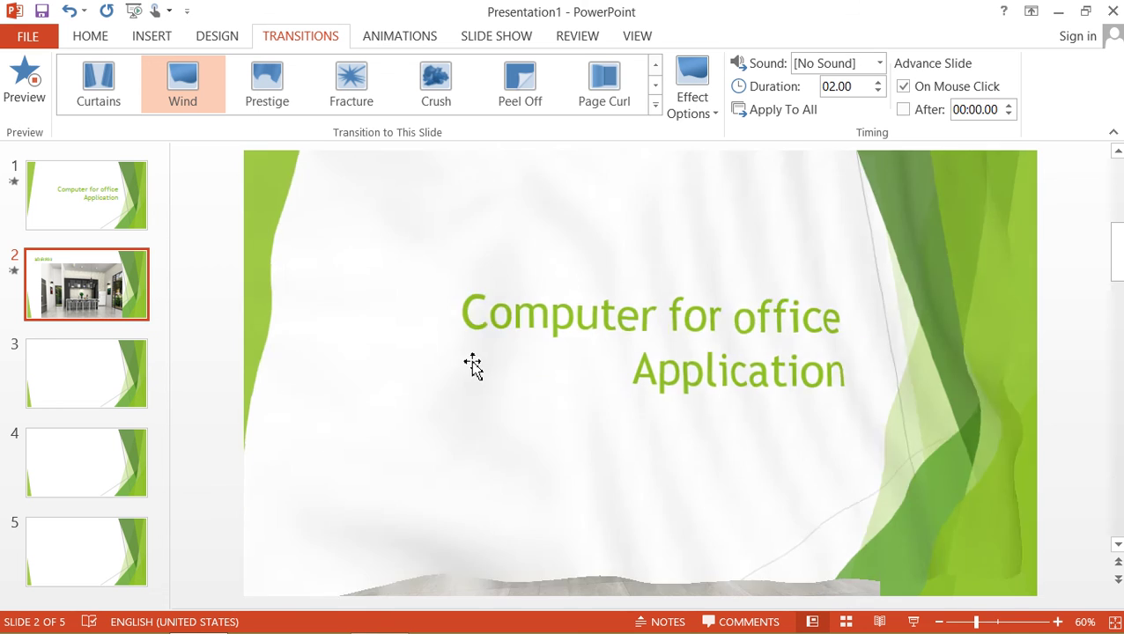
{"action": "left_click", "coordinate": [104, 203]}
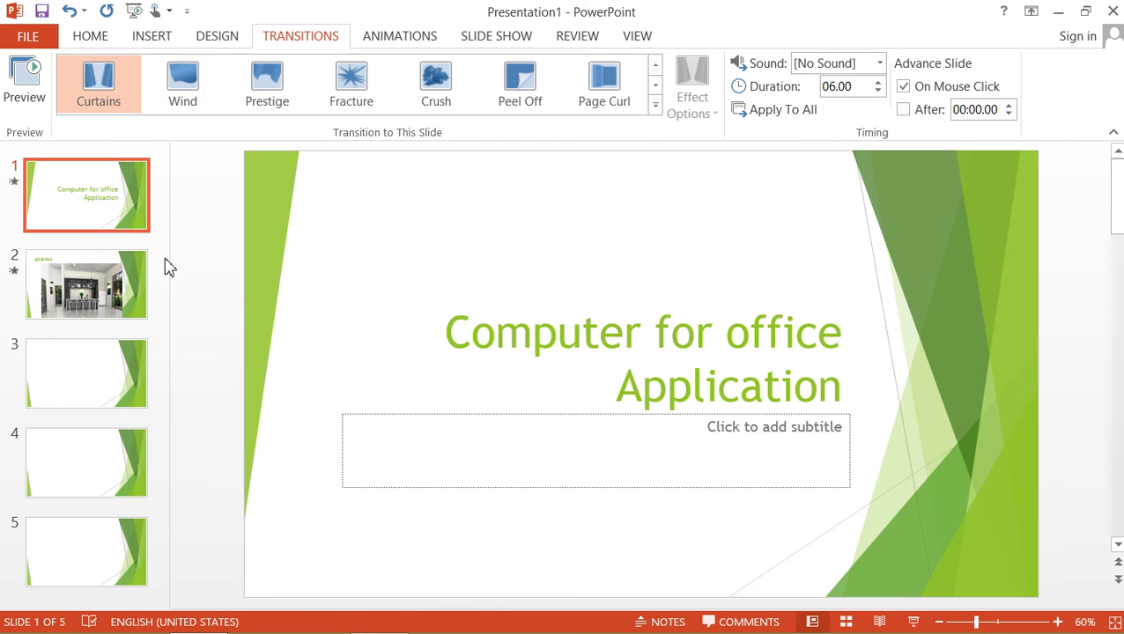
{"action": "left_click", "coordinate": [914, 622]}
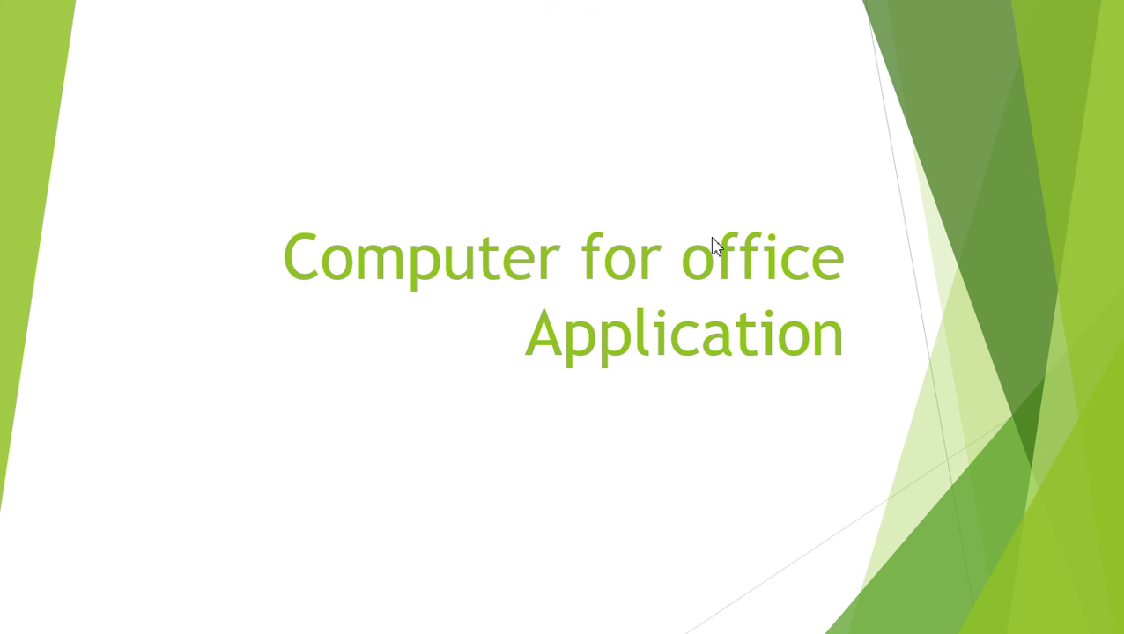
{"action": "left_click", "coordinate": [459, 260]}
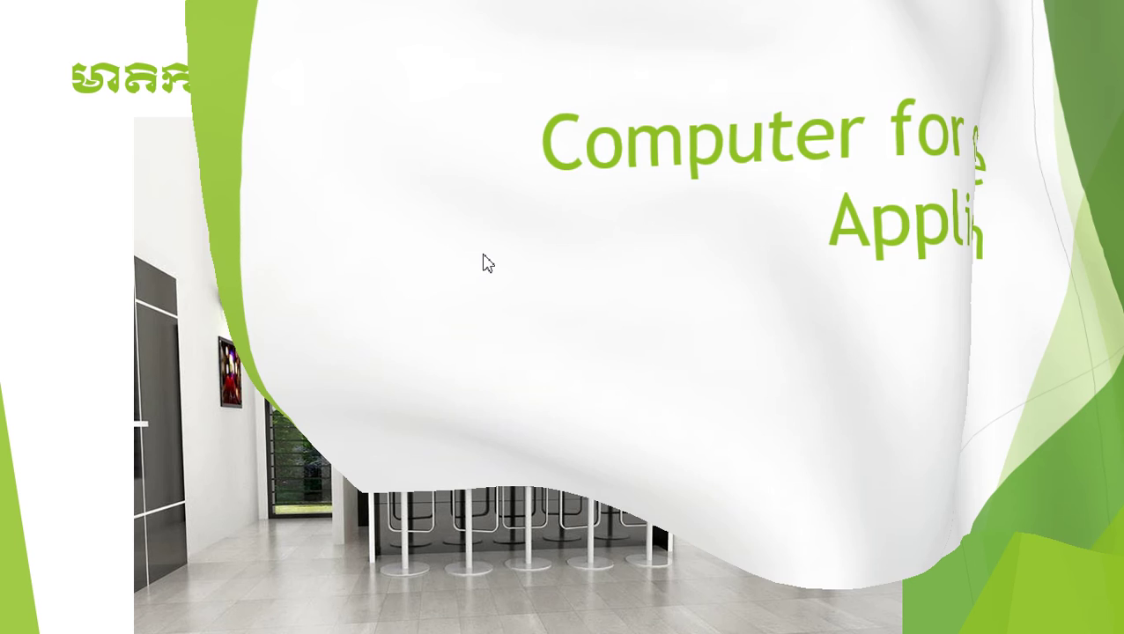
{"action": "right_click", "coordinate": [329, 139]}
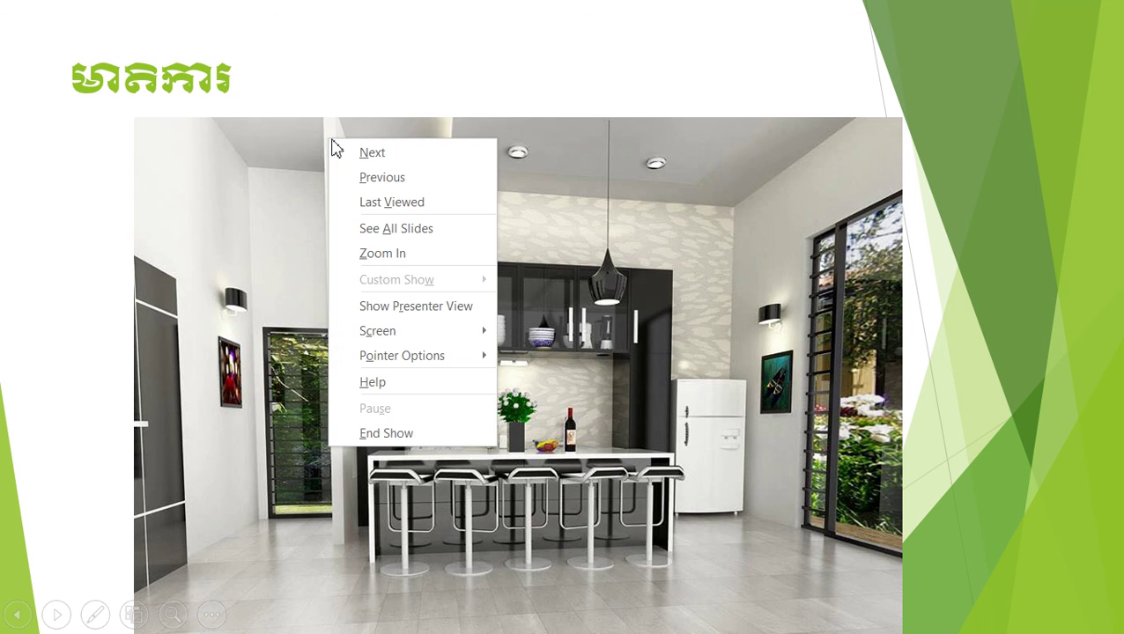
{"action": "left_click", "coordinate": [387, 433]}
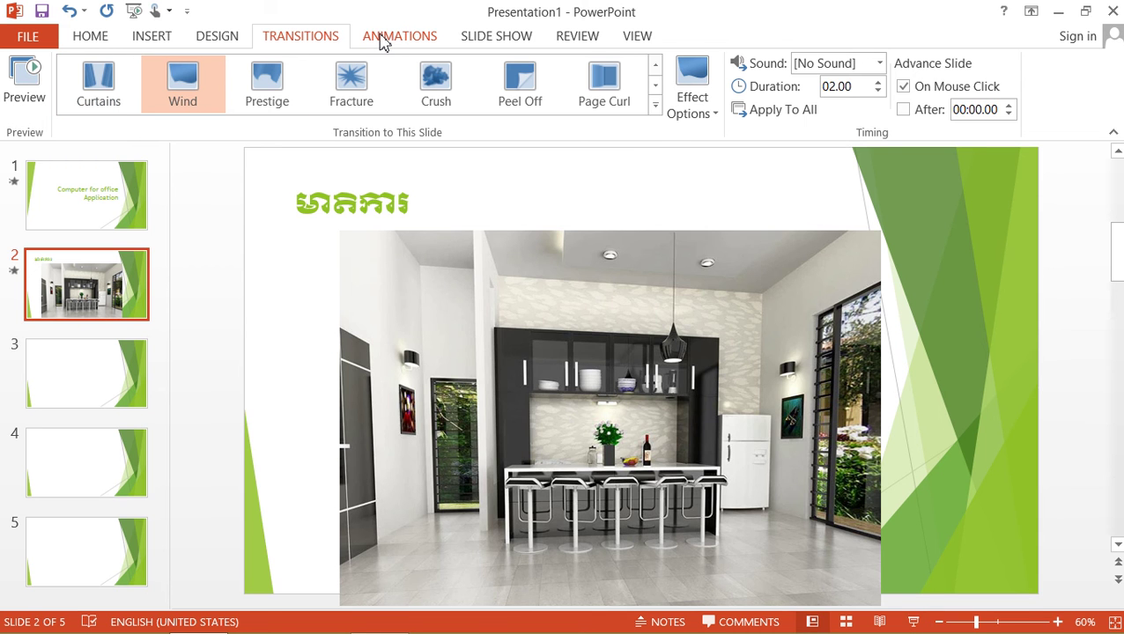
- Align the kitchen photo just under the green title, then review each slide's transition settings
{"action": "mouse_move", "coordinate": [456, 325]}
{"action": "left_mouse_down"}
{"action": "mouse_move", "coordinate": [530, 299]}
{"action": "mouse_move", "coordinate": [425, 300]}
{"action": "mouse_move", "coordinate": [446, 331]}
{"action": "left_mouse_up"}
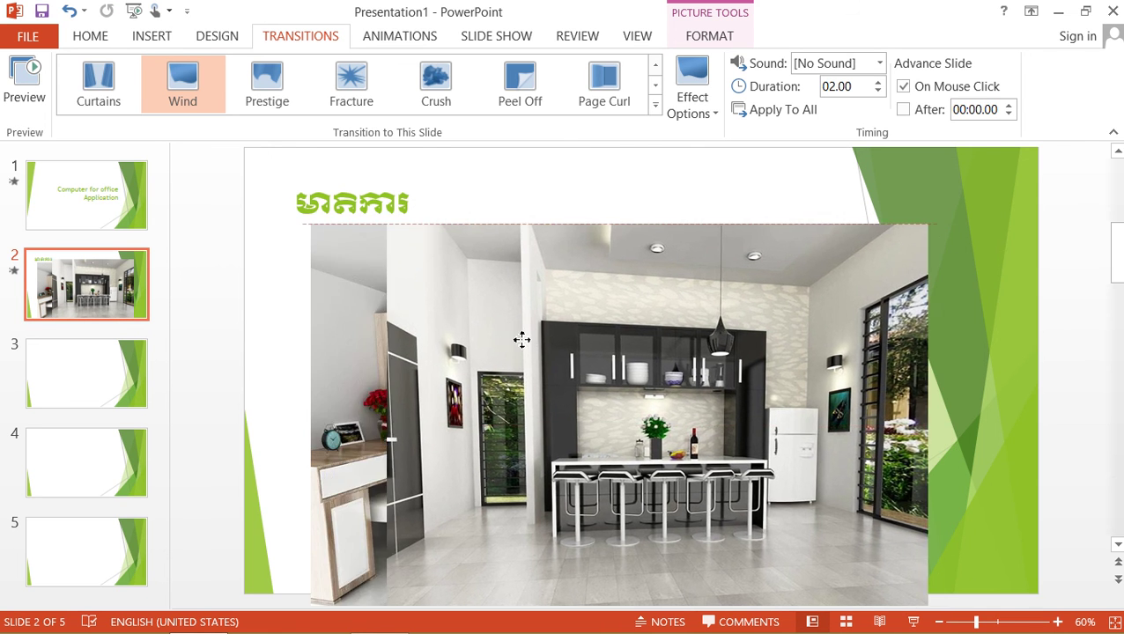
{"action": "mouse_move", "coordinate": [446, 330]}
{"action": "left_mouse_down"}
{"action": "mouse_move", "coordinate": [462, 319]}
{"action": "mouse_move", "coordinate": [464, 287]}
{"action": "left_mouse_up"}
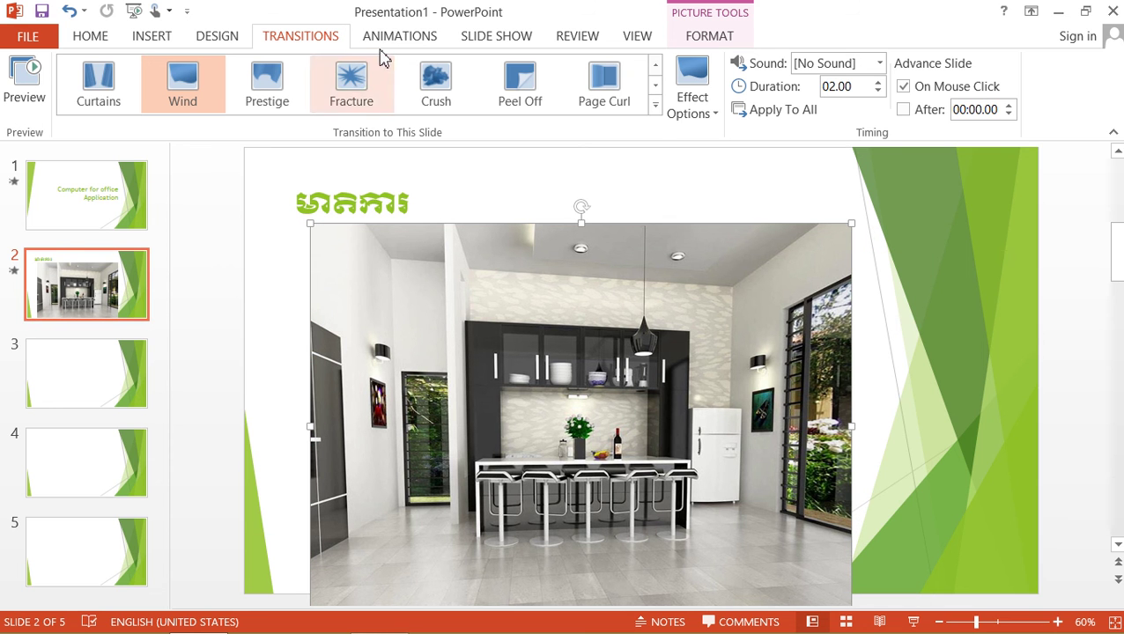
{"action": "left_click", "coordinate": [55, 189]}
{"action": "left_click", "coordinate": [70, 308]}
{"action": "left_click", "coordinate": [72, 378]}
{"action": "left_click", "coordinate": [88, 201]}
{"action": "left_click", "coordinate": [117, 297]}
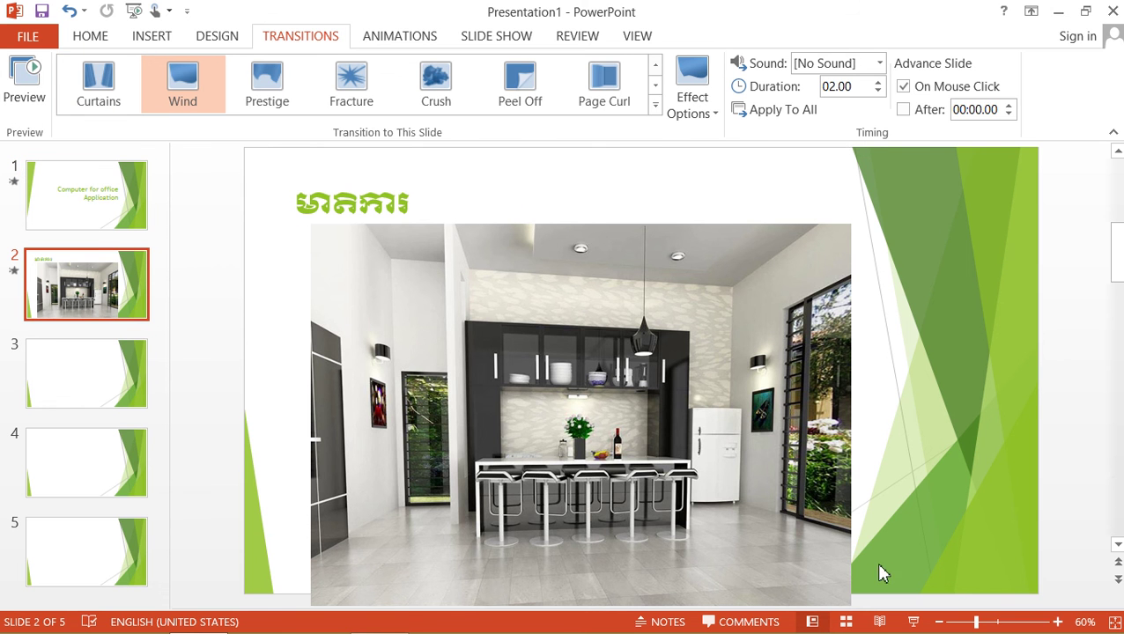
{"action": "left_click", "coordinate": [128, 201]}
{"action": "key", "text": "Down"}
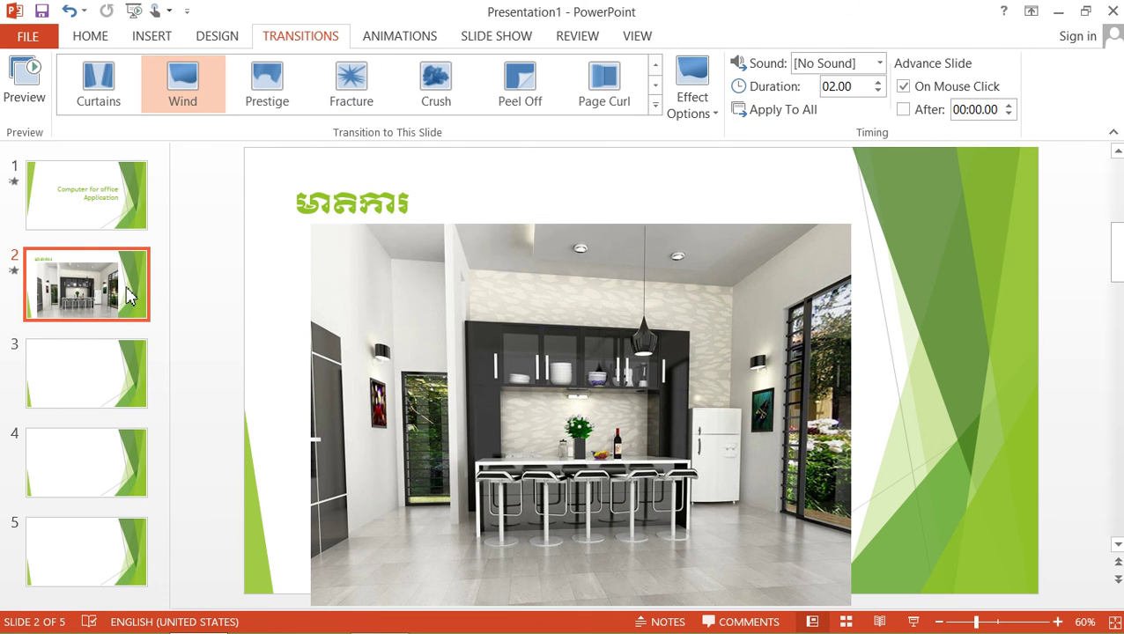
- Give slide 3 a Fracture transition and slide 4 a 04.40 Honeycomb transition
{"action": "left_click", "coordinate": [83, 379]}
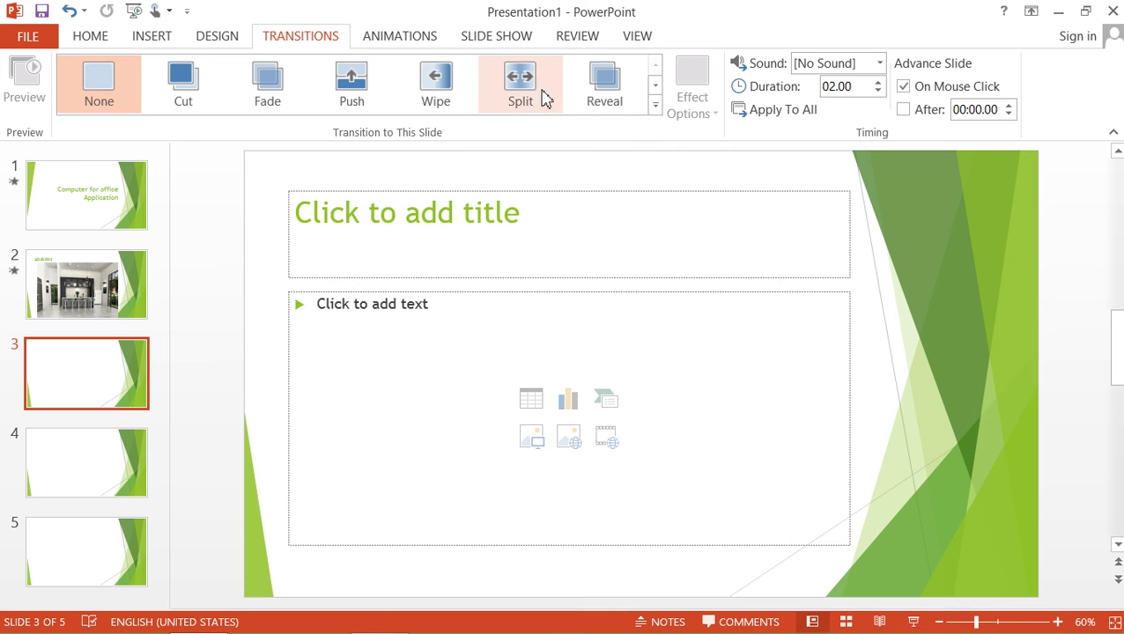
{"action": "left_click", "coordinate": [656, 105]}
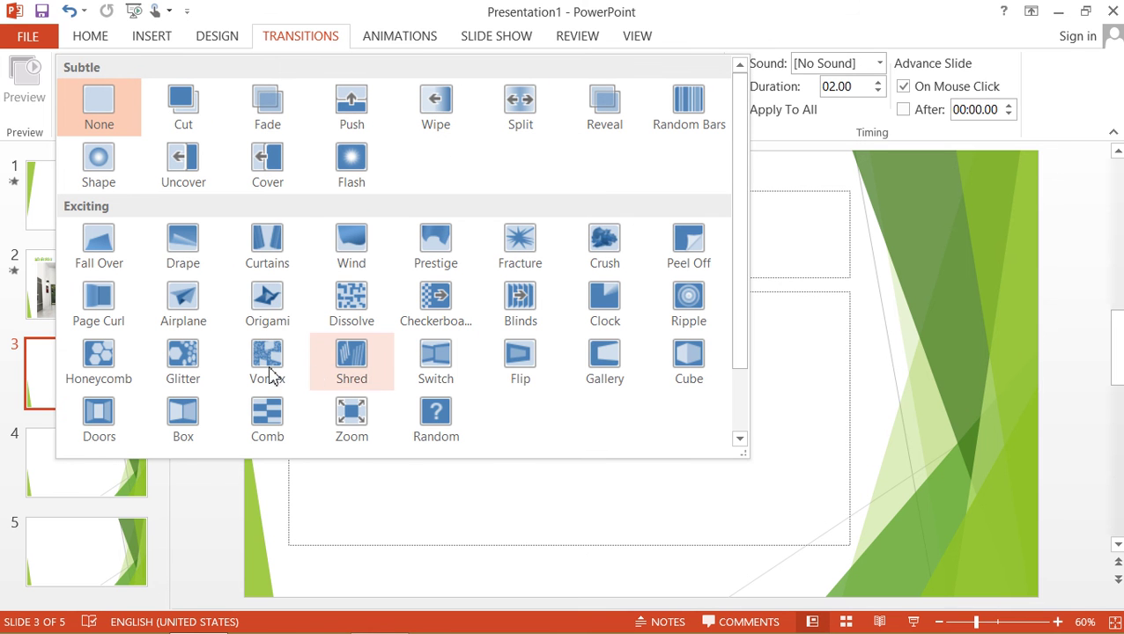
{"action": "key", "text": "Escape"}
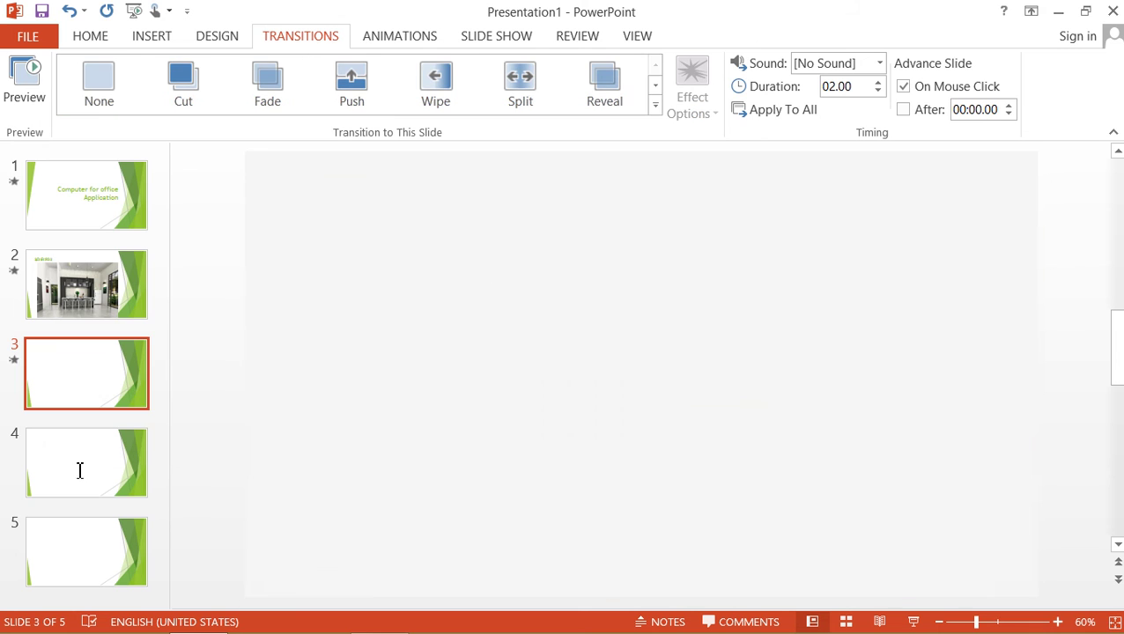
{"action": "left_click", "coordinate": [60, 480]}
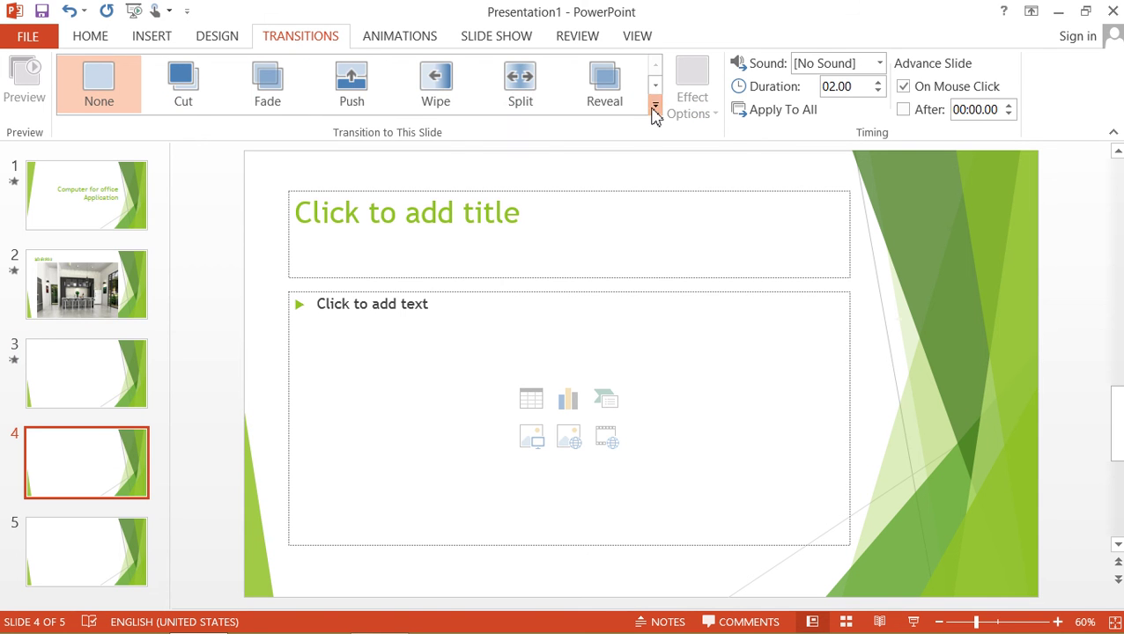
{"action": "left_click", "coordinate": [656, 105]}
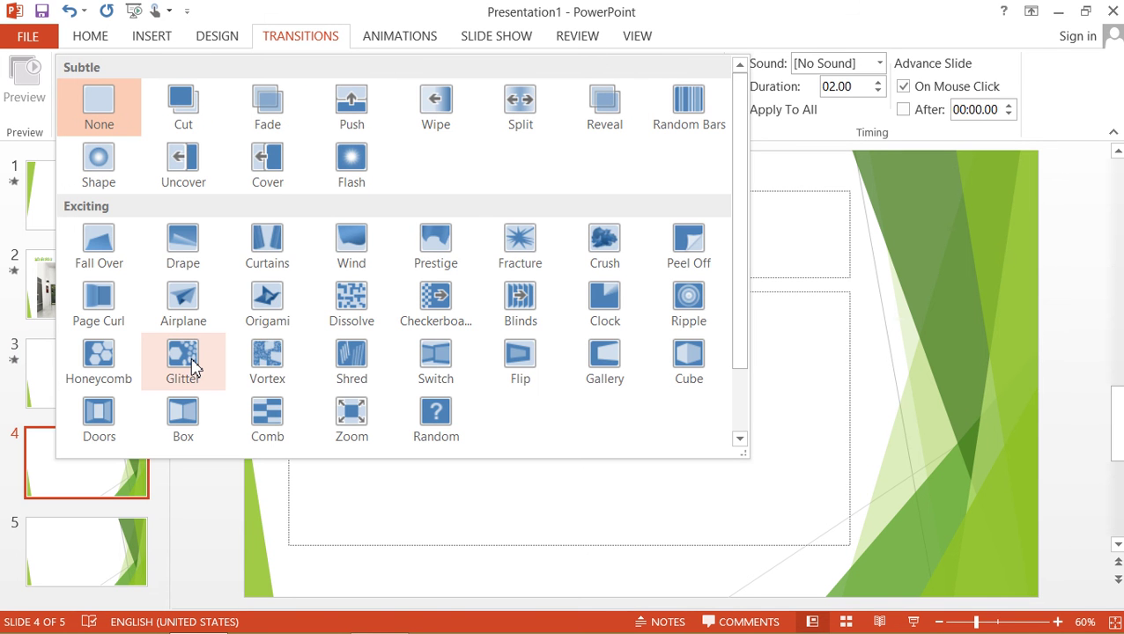
{"action": "left_click", "coordinate": [97, 357]}
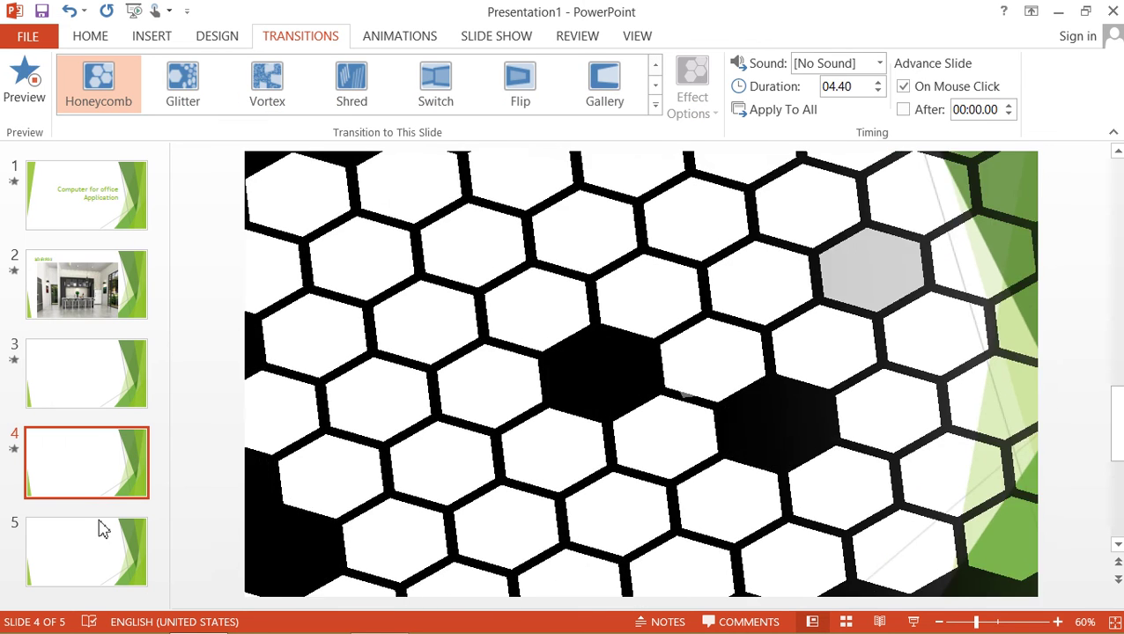
- Leave slide 5 without a transition and recheck slides 4, 3, 2 and 1
{"action": "left_click", "coordinate": [100, 527]}
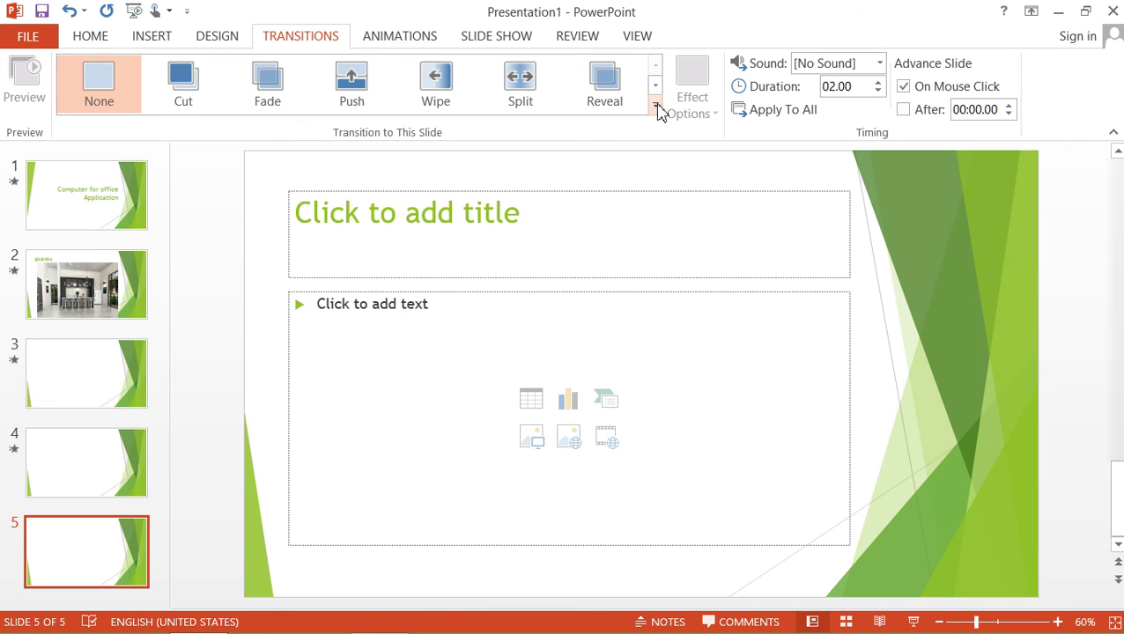
{"action": "left_click", "coordinate": [656, 107]}
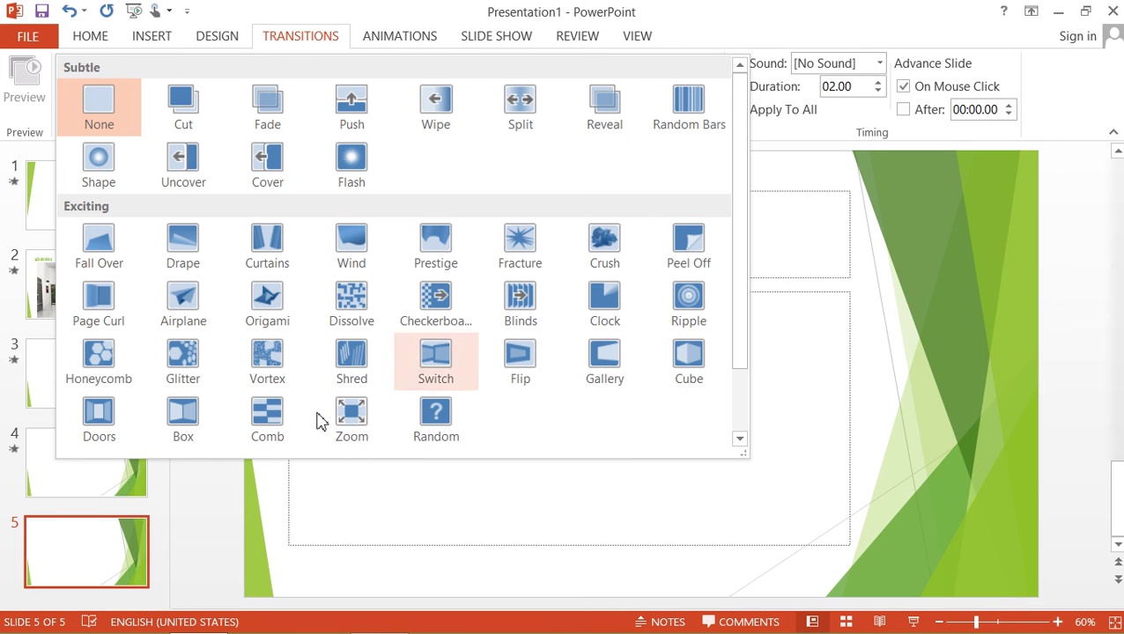
{"action": "left_click", "coordinate": [201, 523]}
{"action": "left_click", "coordinate": [112, 477]}
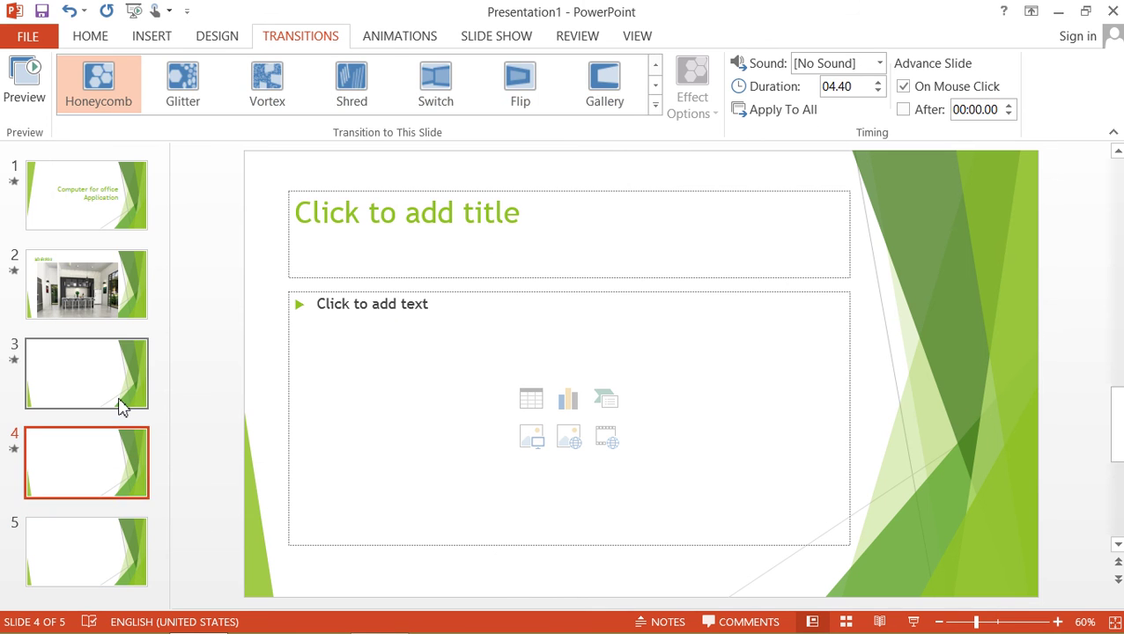
{"action": "left_click", "coordinate": [121, 402]}
{"action": "left_click", "coordinate": [141, 290]}
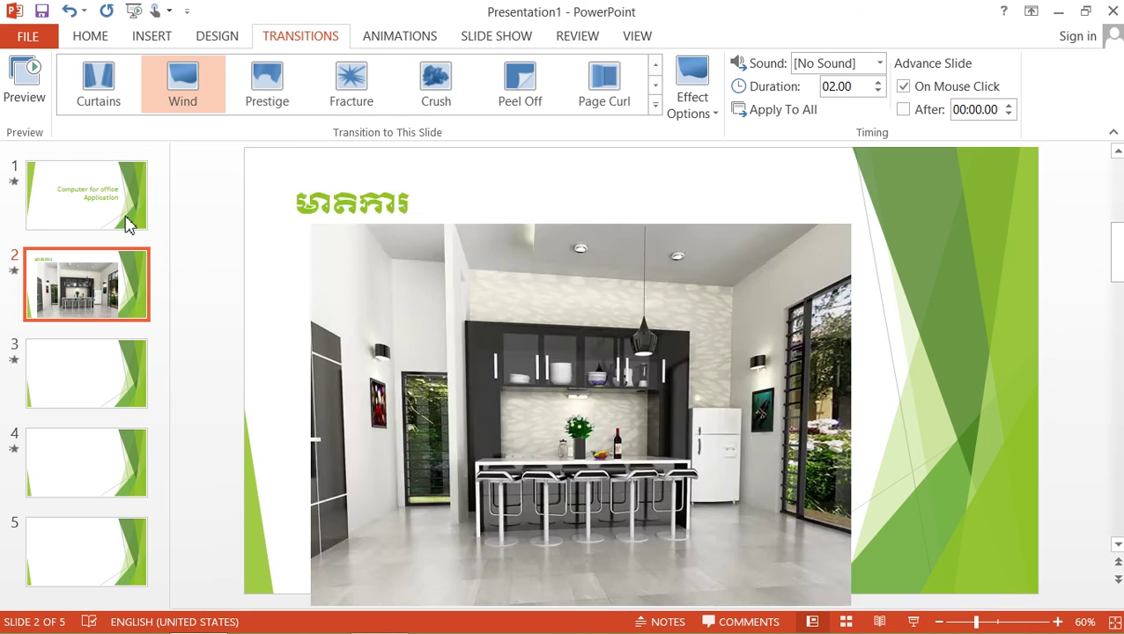
{"action": "left_click", "coordinate": [125, 222]}
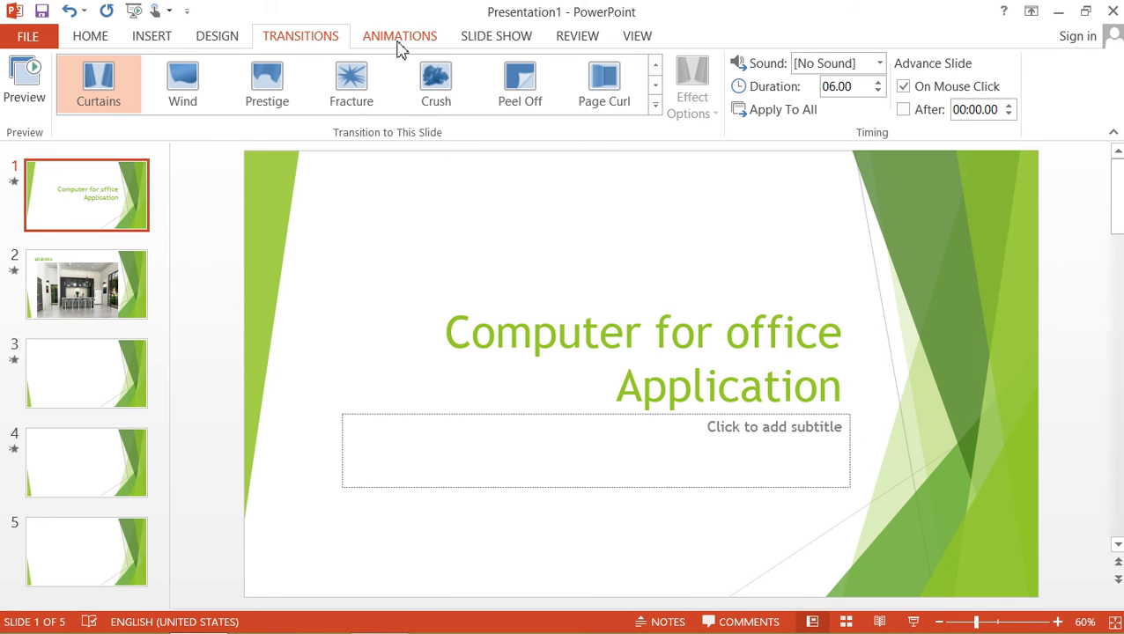
- Nudge the kitchen photo on slide 2 right, then back left aligned at the top
{"action": "left_click", "coordinate": [81, 304]}
{"action": "left_click_drag", "start_coordinate": [394, 304], "coordinate": [527, 309]}
{"action": "left_click", "coordinate": [363, 324]}
{"action": "left_click_drag", "start_coordinate": [539, 302], "coordinate": [395, 296]}
- Play the show from the title slide into the kitchen slide, then return to slide 2
{"action": "left_click", "coordinate": [115, 216]}
{"action": "left_click", "coordinate": [913, 621]}
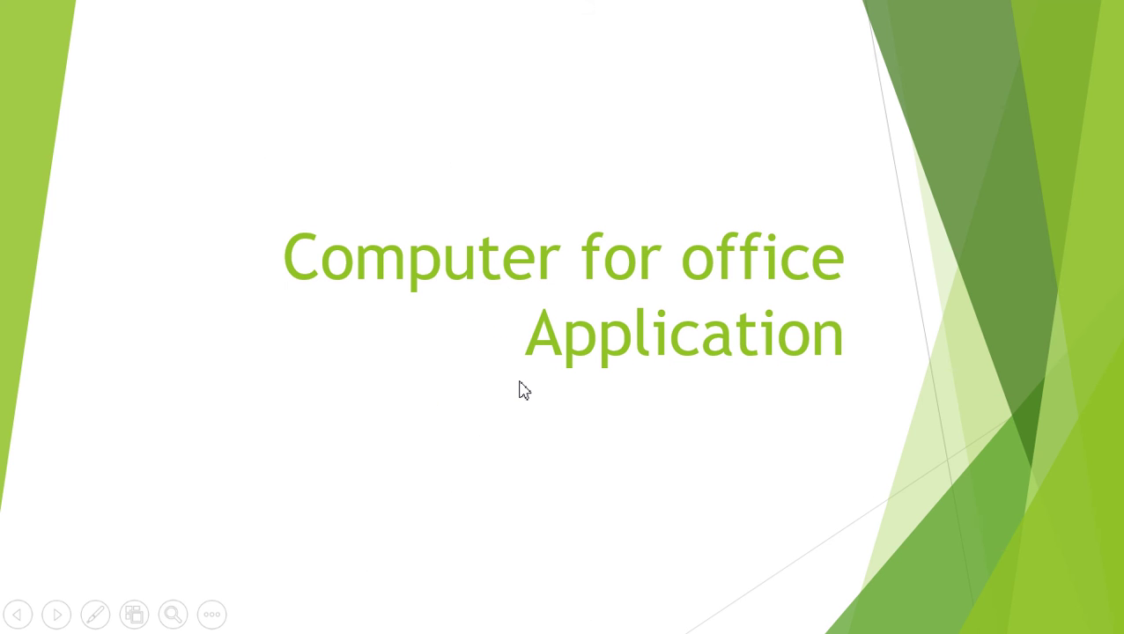
{"action": "left_click", "coordinate": [520, 391]}
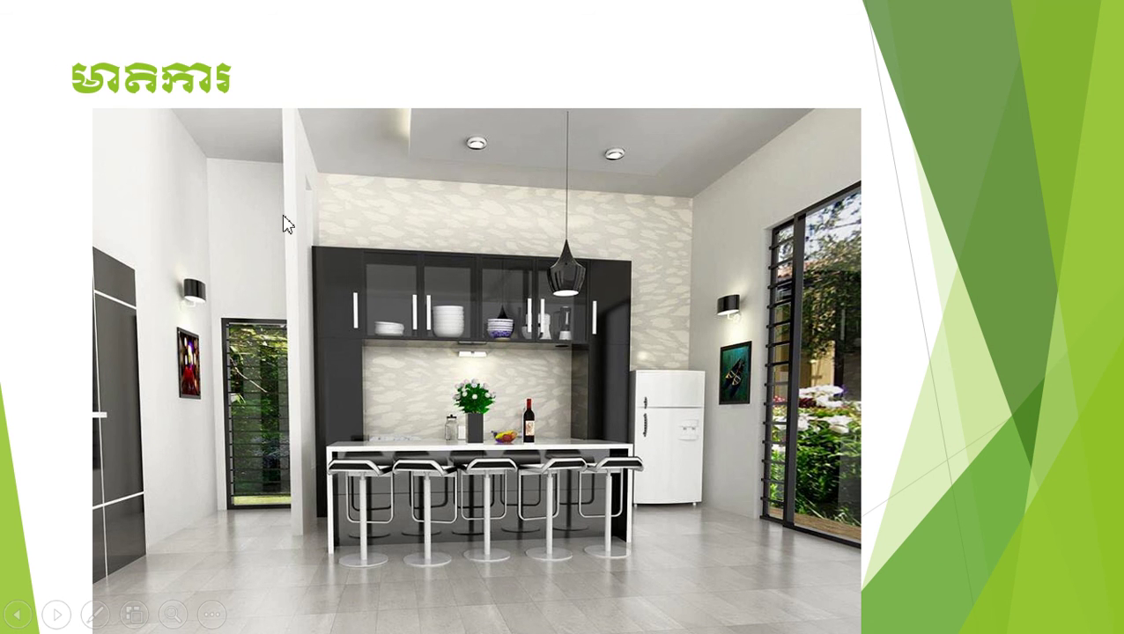
{"action": "right_click", "coordinate": [527, 117]}
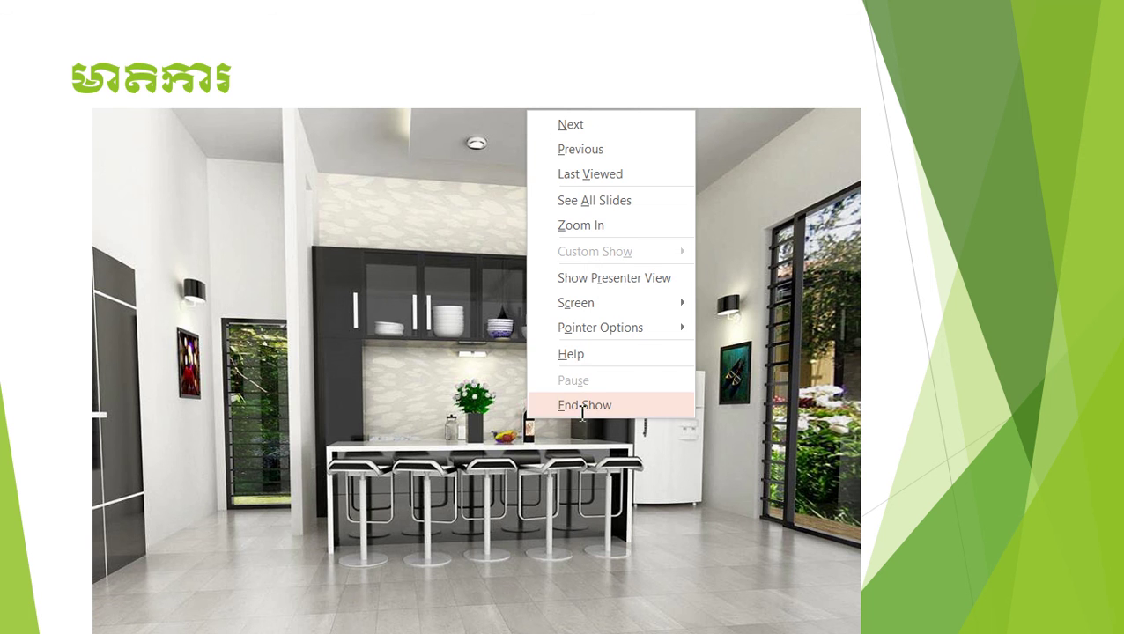
{"action": "left_click", "coordinate": [585, 404]}
{"action": "left_click", "coordinate": [182, 84]}
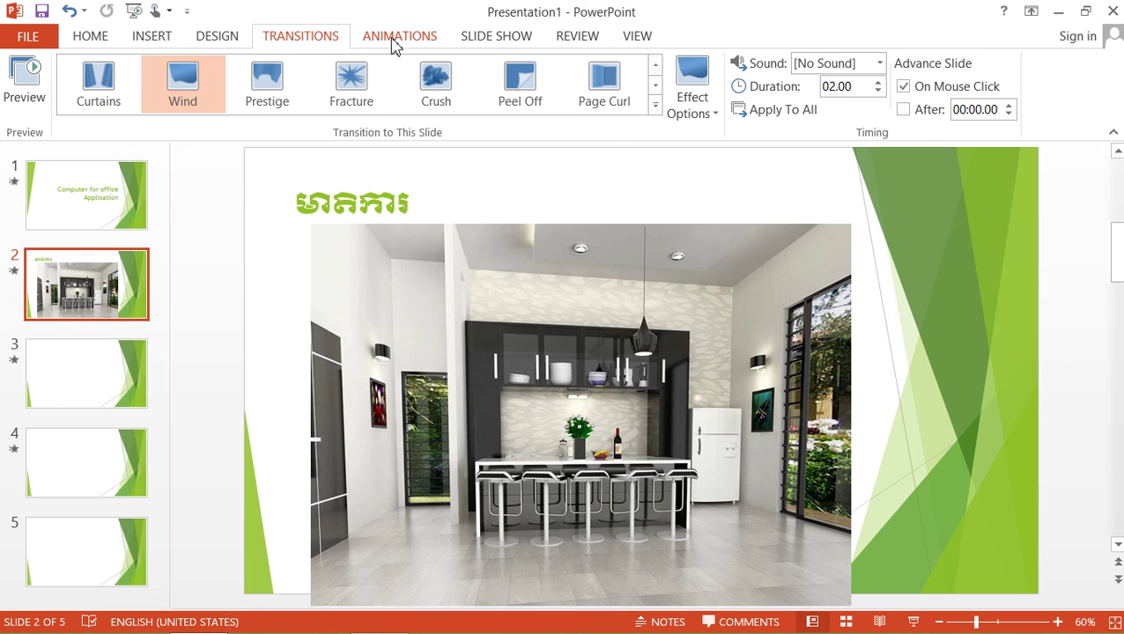
- Drag the kitchen photo right to reveal the desk photo and select the desk photo
{"action": "left_click", "coordinate": [396, 43]}
{"action": "left_click_drag", "start_coordinate": [467, 314], "coordinate": [658, 324]}
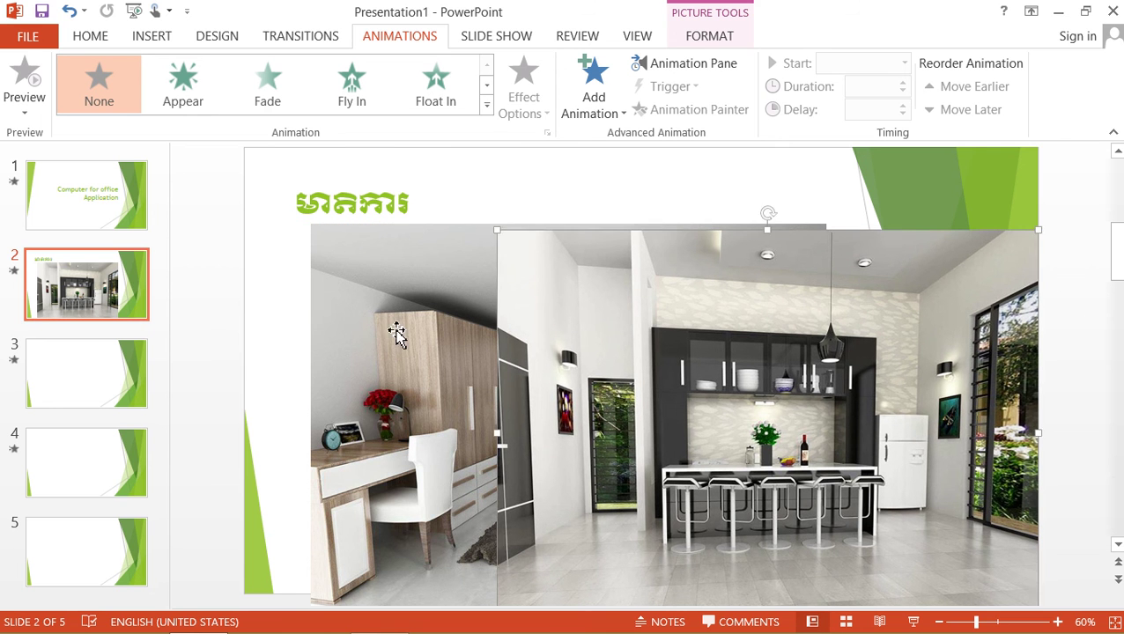
{"action": "left_click", "coordinate": [391, 323]}
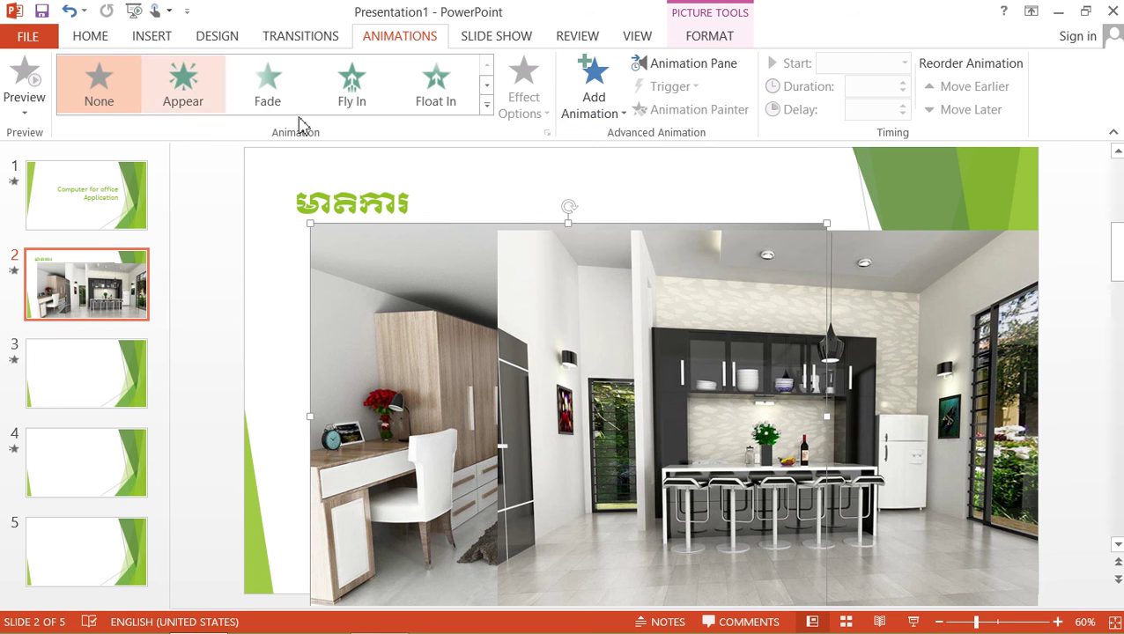
- Open the Add Animation gallery and browse its entrance and emphasis effects
{"action": "left_click", "coordinate": [614, 114]}
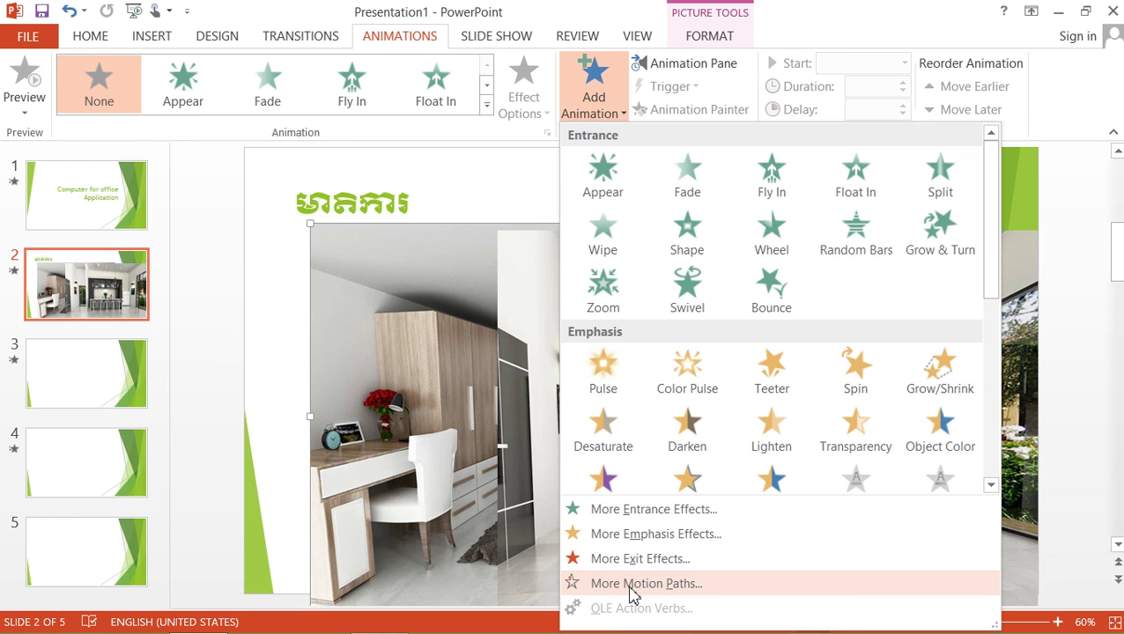
{"action": "mouse_move", "coordinate": [983, 251]}
{"action": "left_mouse_down"}
{"action": "mouse_move", "coordinate": [980, 292]}
{"action": "mouse_move", "coordinate": [986, 243]}
{"action": "left_mouse_up"}
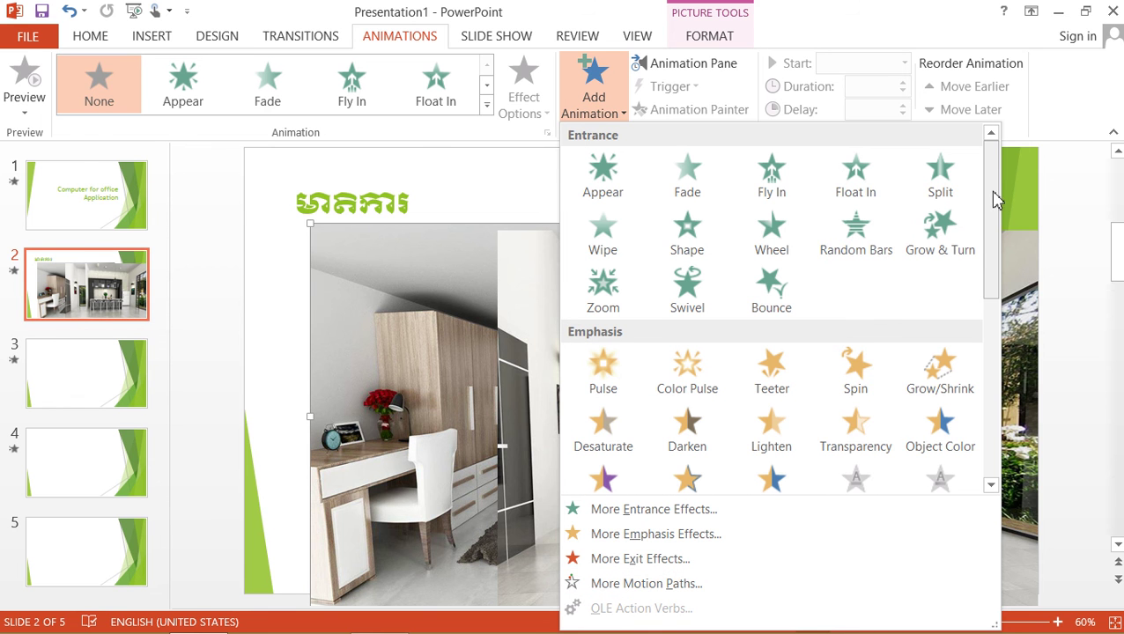
{"action": "scroll", "coordinate": [959, 346], "scroll_direction": "down", "scroll_amount": 5}
{"action": "scroll", "coordinate": [967, 426], "scroll_direction": "down", "scroll_amount": 3}
{"action": "scroll", "coordinate": [973, 264], "scroll_direction": "up", "scroll_amount": 5}
{"action": "scroll", "coordinate": [979, 201], "scroll_direction": "up", "scroll_amount": 3}
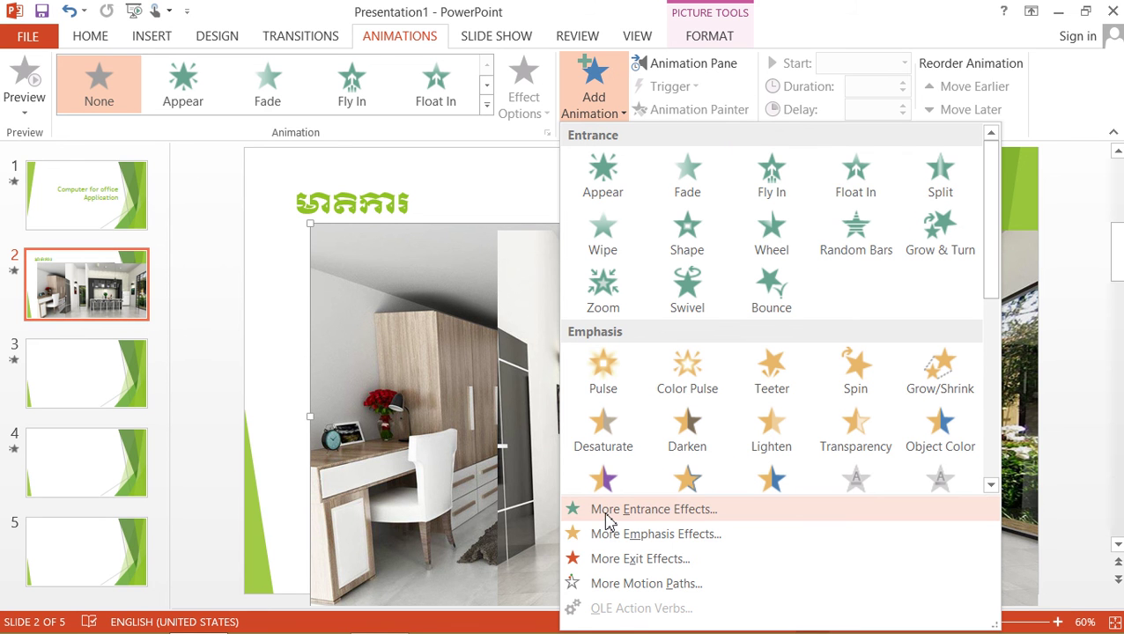
- Preview Box, Dissolve In, Fly In, Peek In, Wheel, Expand and Swivel entrance effects
{"action": "left_click", "coordinate": [632, 511]}
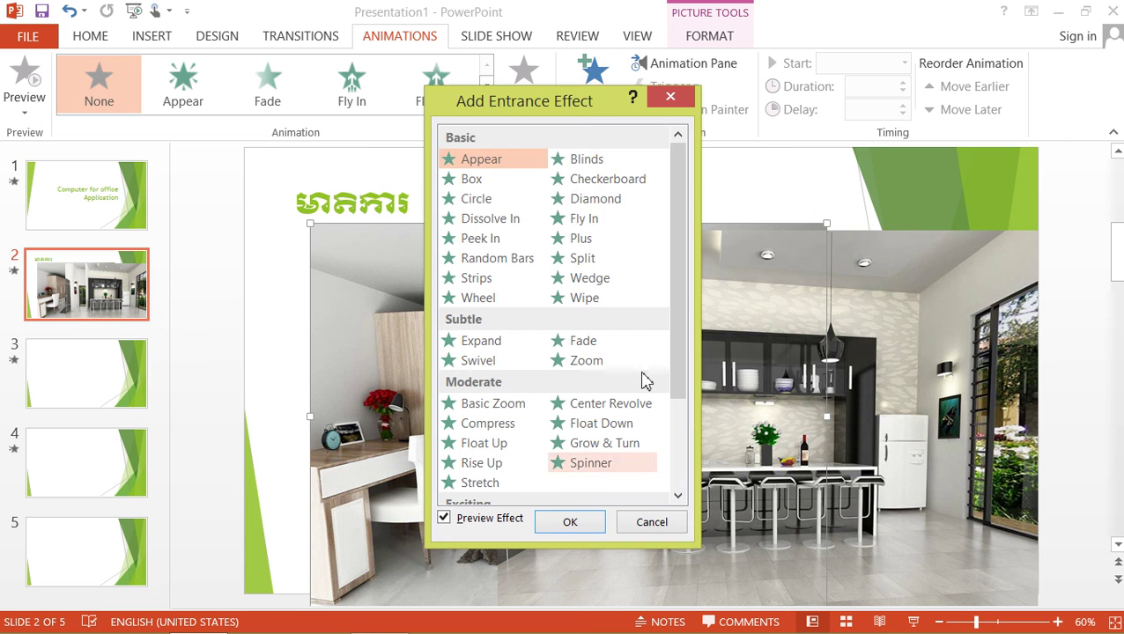
{"action": "left_click", "coordinate": [504, 180]}
{"action": "left_click_drag", "start_coordinate": [519, 104], "coordinate": [711, 112]}
{"action": "left_click", "coordinate": [661, 228]}
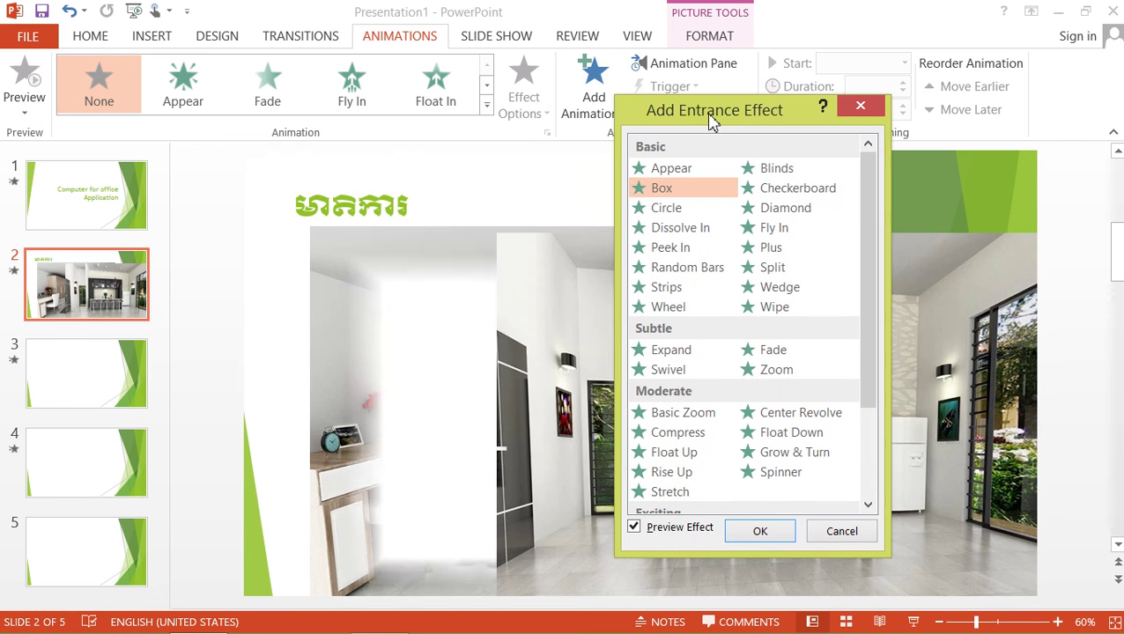
{"action": "left_click", "coordinate": [779, 227]}
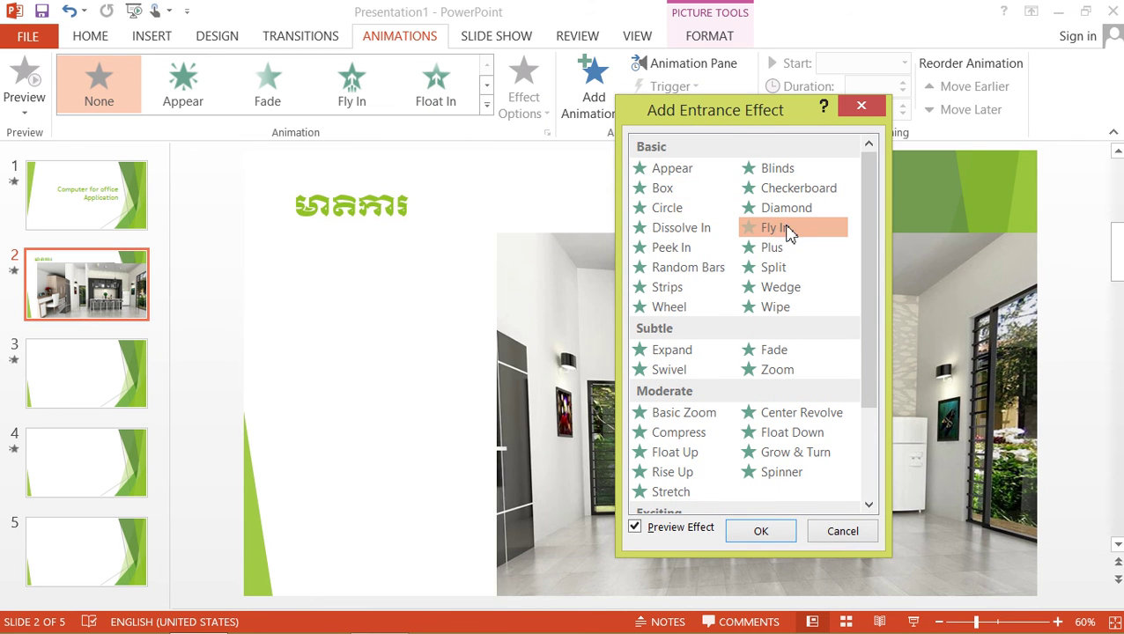
{"action": "left_click", "coordinate": [698, 237]}
{"action": "left_click", "coordinate": [683, 248]}
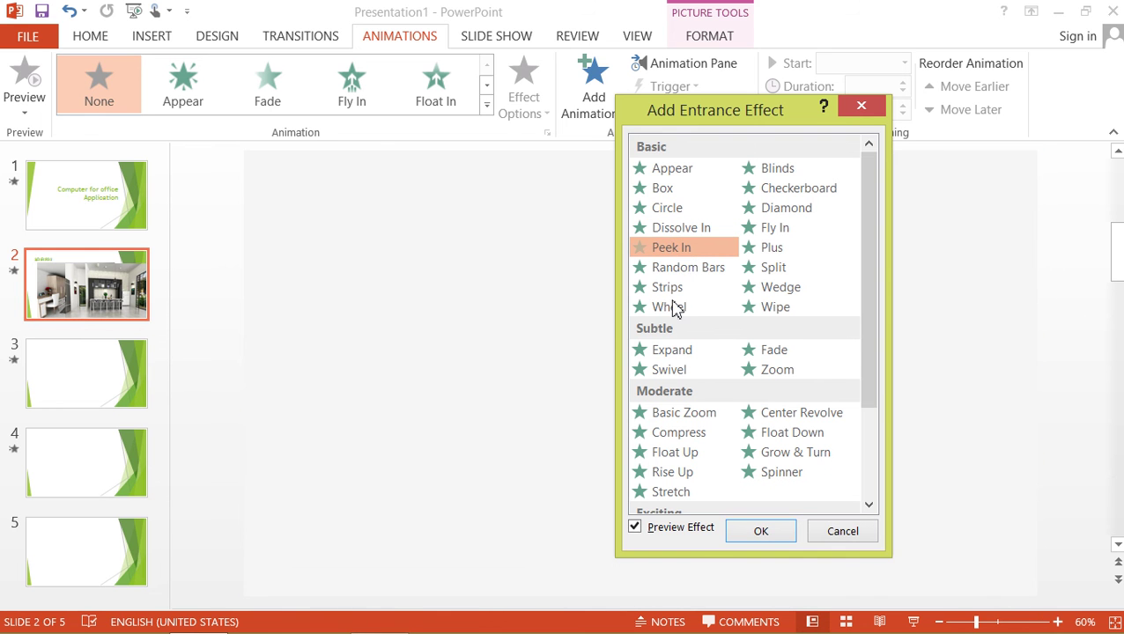
{"action": "left_click", "coordinate": [673, 308]}
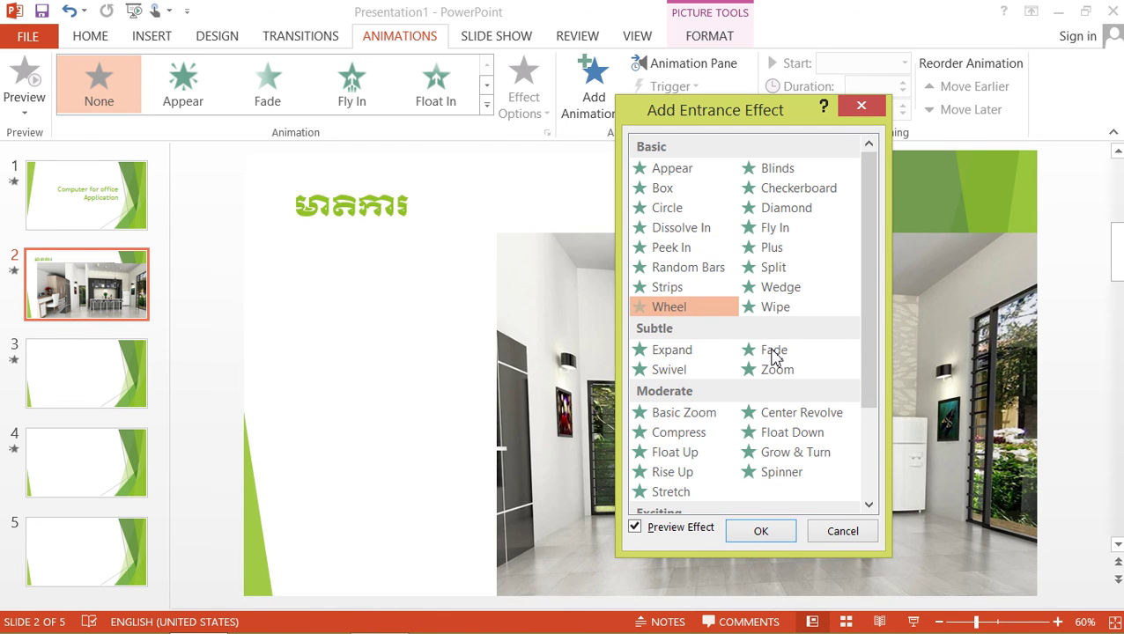
{"action": "left_click", "coordinate": [683, 350]}
{"action": "left_click", "coordinate": [678, 372]}
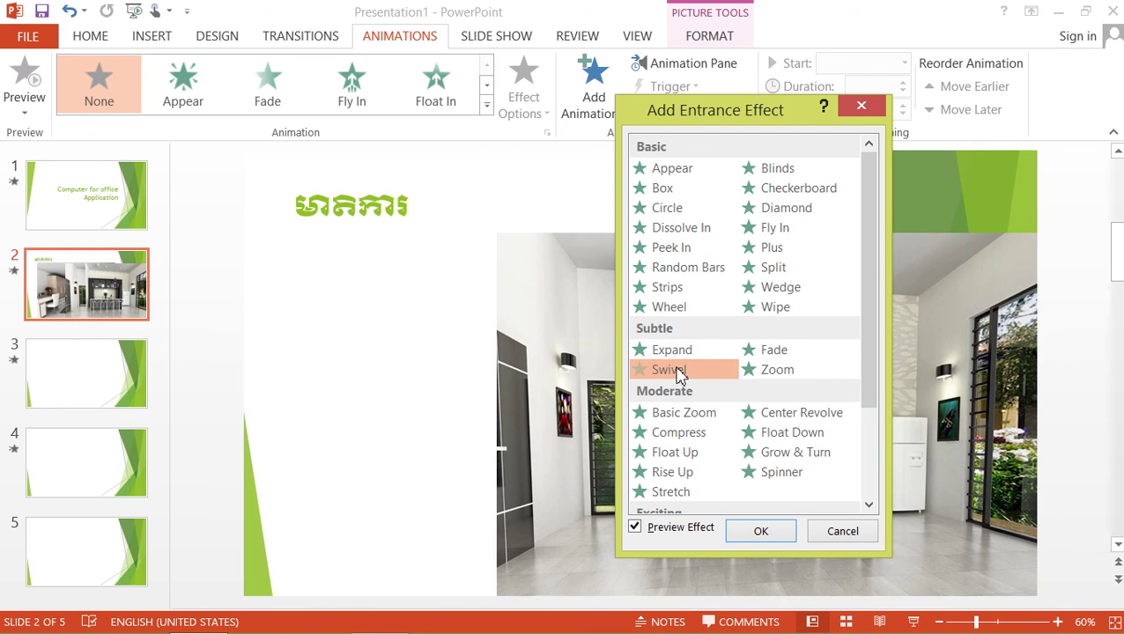
- Preview Wedge, Plus and Random Bars, then apply Dissolve In to the desk photo
{"action": "left_click", "coordinate": [793, 286]}
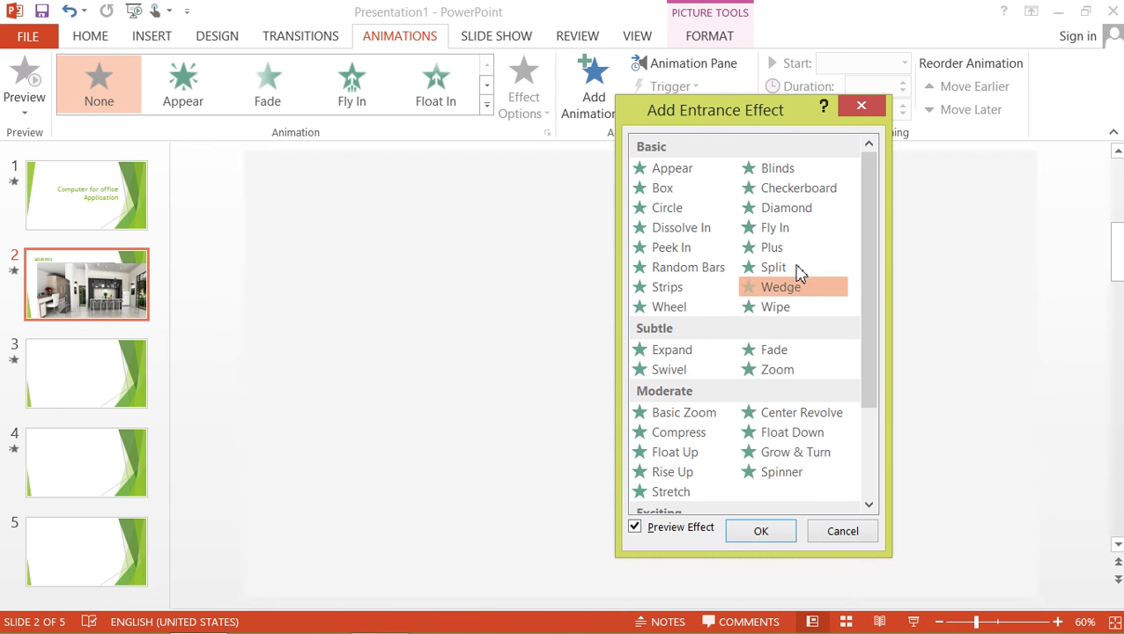
{"action": "left_click", "coordinate": [797, 253]}
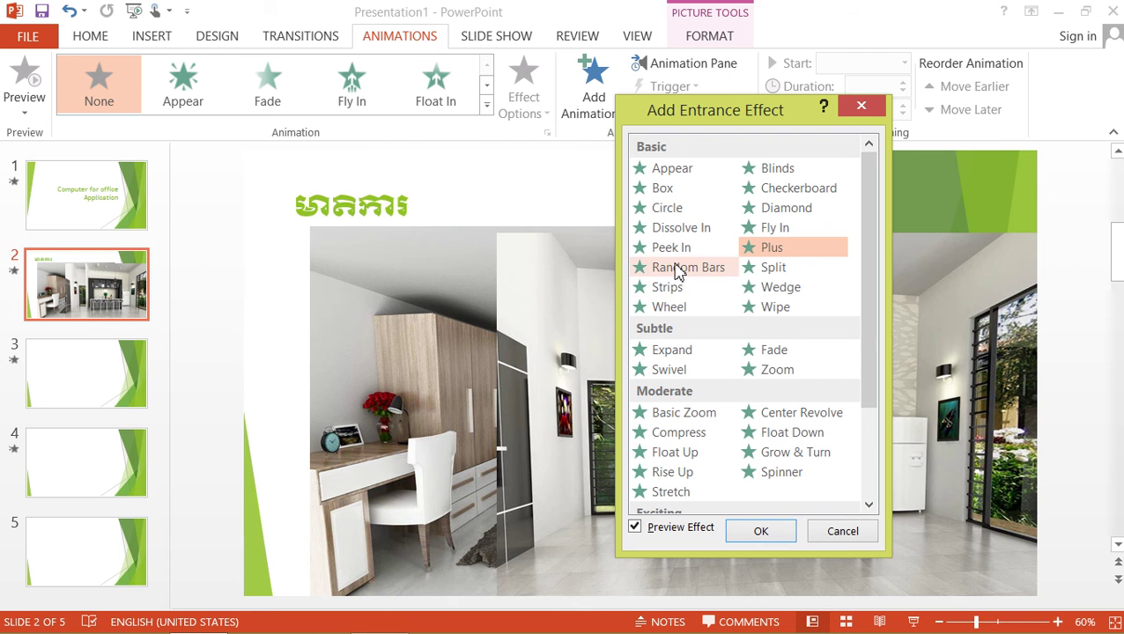
{"action": "left_click", "coordinate": [667, 247]}
{"action": "left_click", "coordinate": [678, 270]}
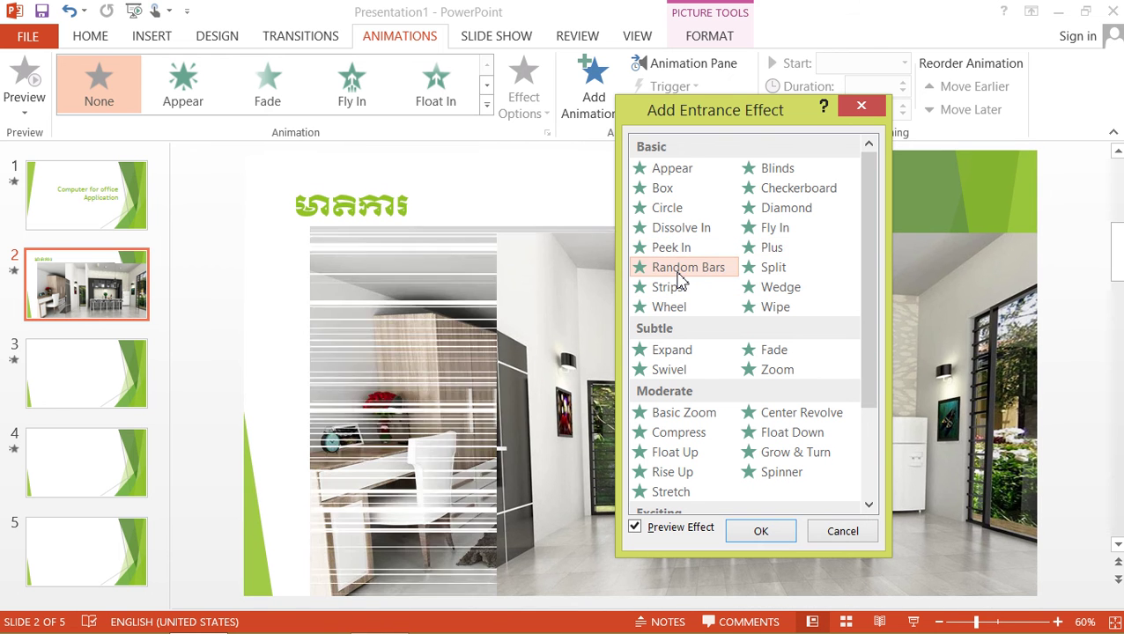
{"action": "left_click", "coordinate": [669, 229]}
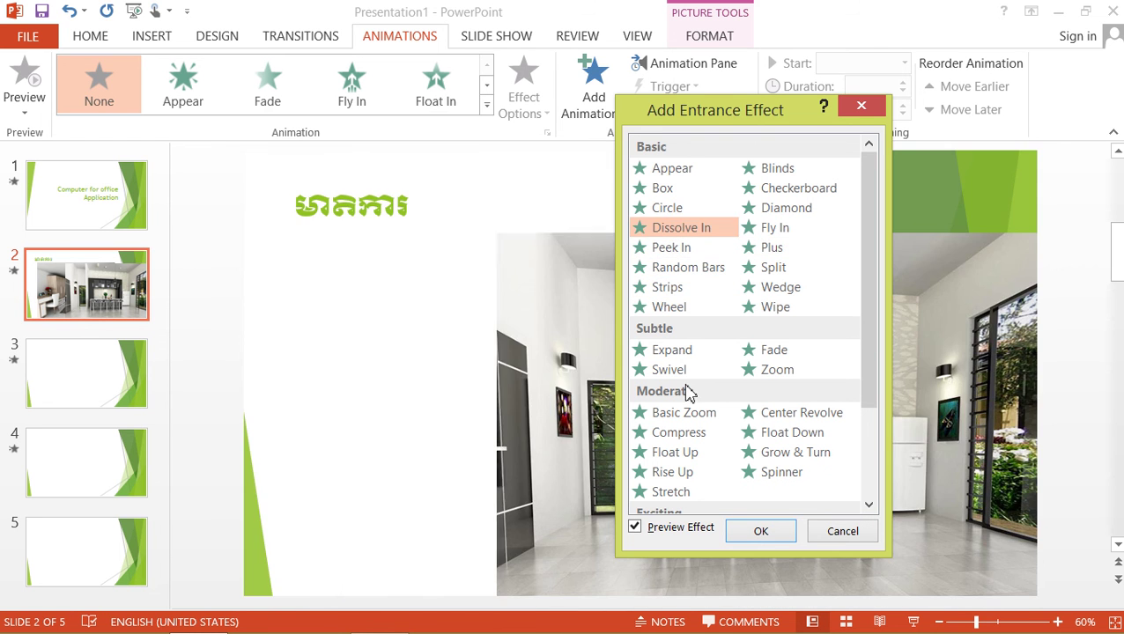
{"action": "left_click", "coordinate": [759, 533]}
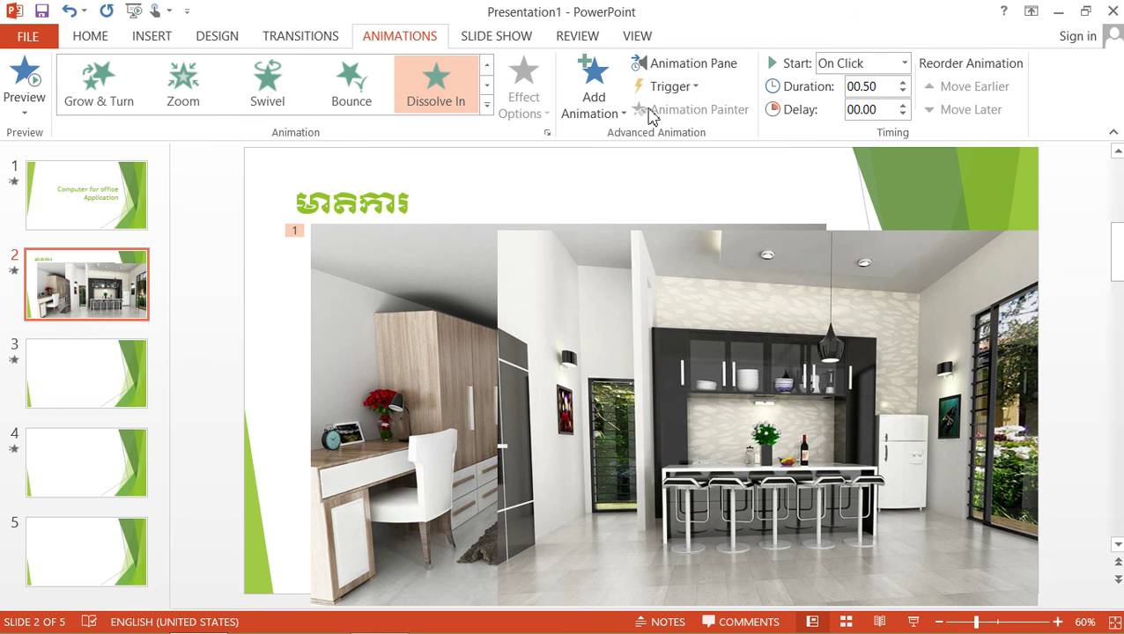
- Show the animation list with its single Dissolve In entry and open the Add Animation gallery
{"action": "left_click", "coordinate": [702, 76]}
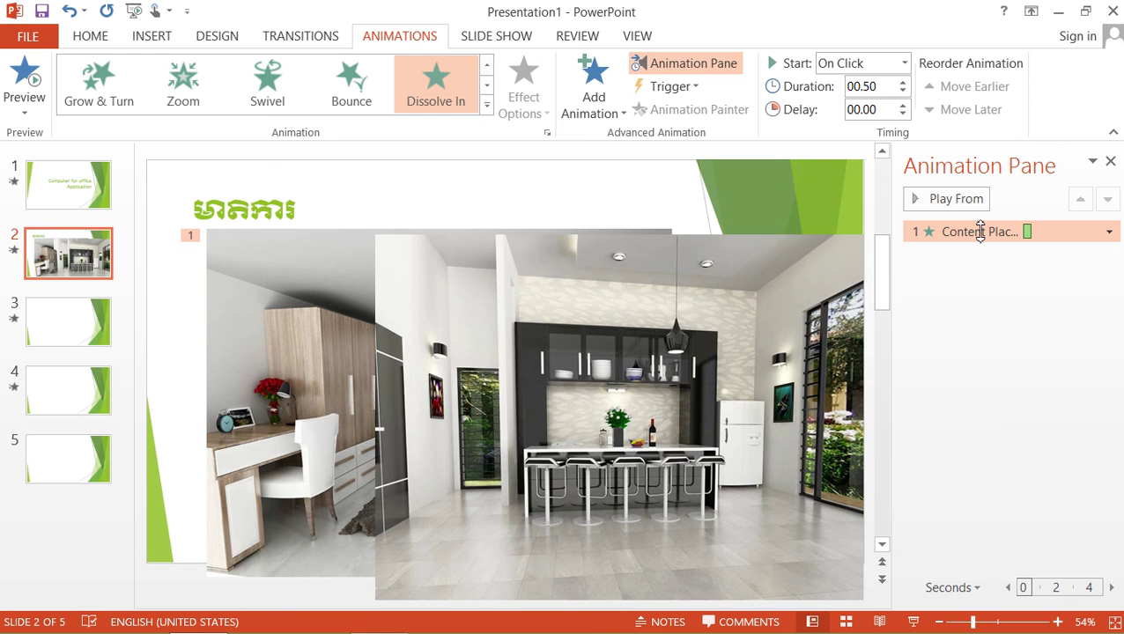
{"action": "left_click", "coordinate": [692, 78]}
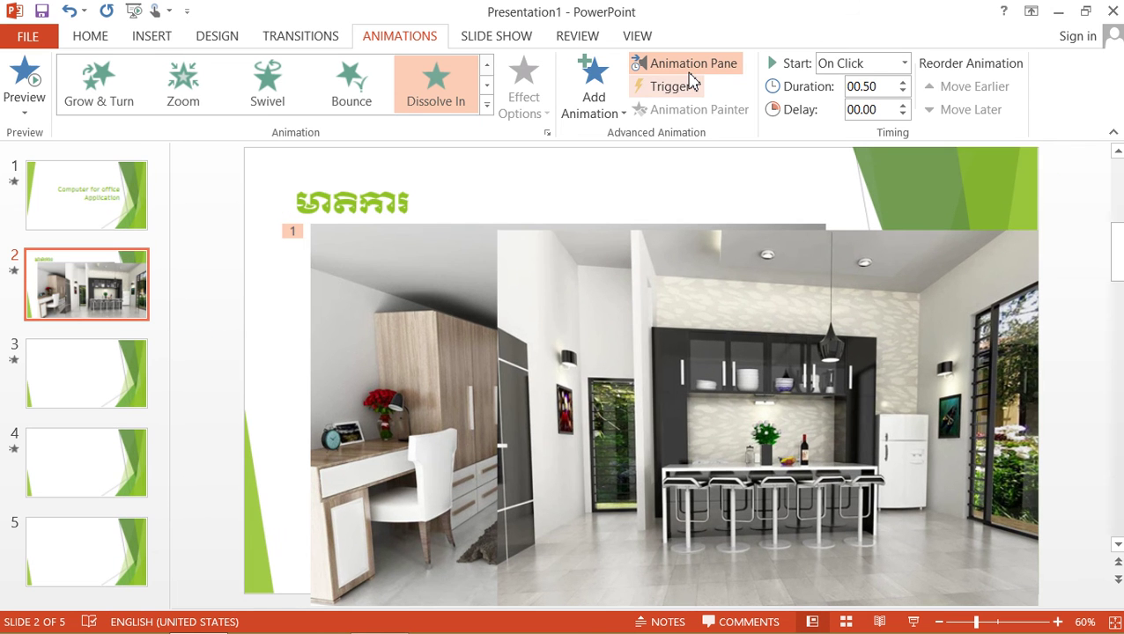
{"action": "left_click", "coordinate": [678, 70]}
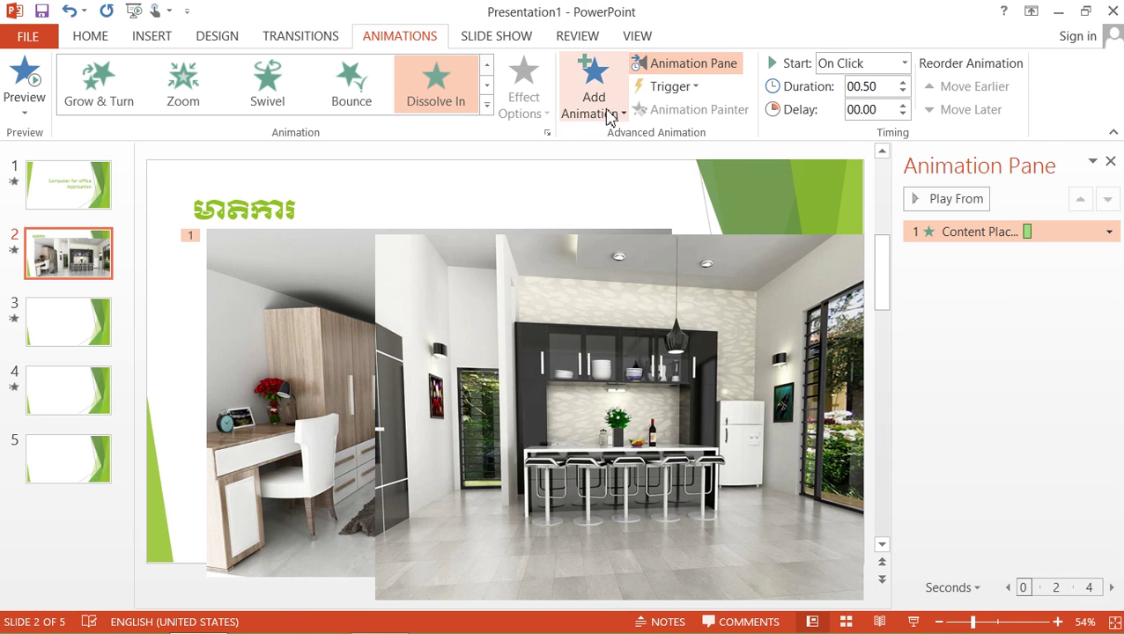
{"action": "left_click", "coordinate": [617, 121]}
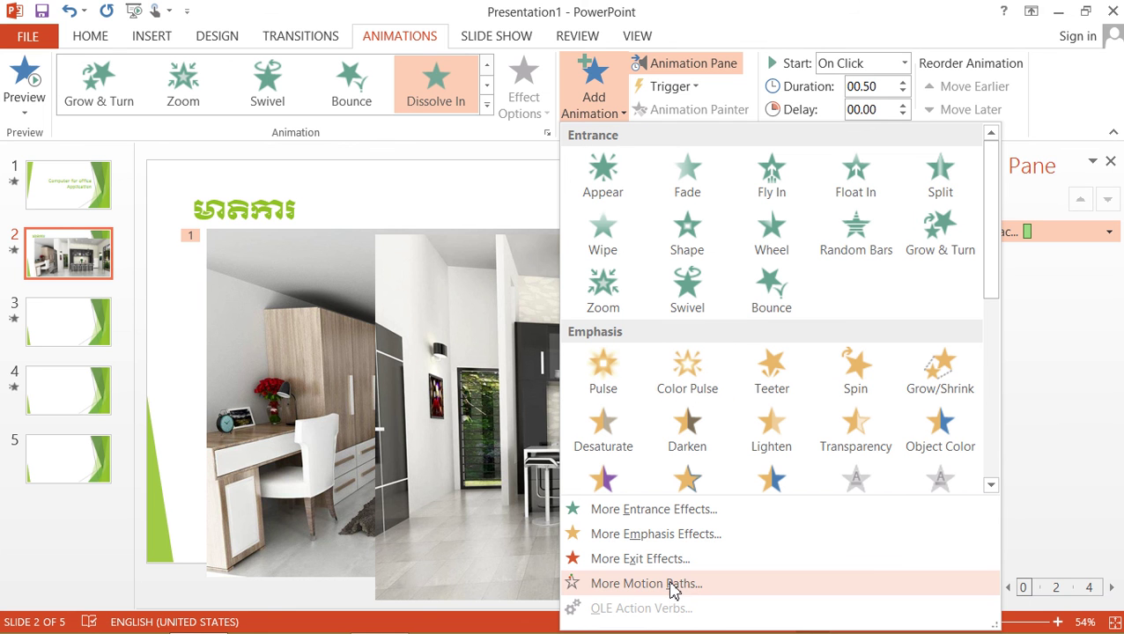
- Add a 01.00 Teeter emphasis after previewing Grow/Shrink, Spin, Desaturate, Color Pulse and others
{"action": "left_click", "coordinate": [656, 534]}
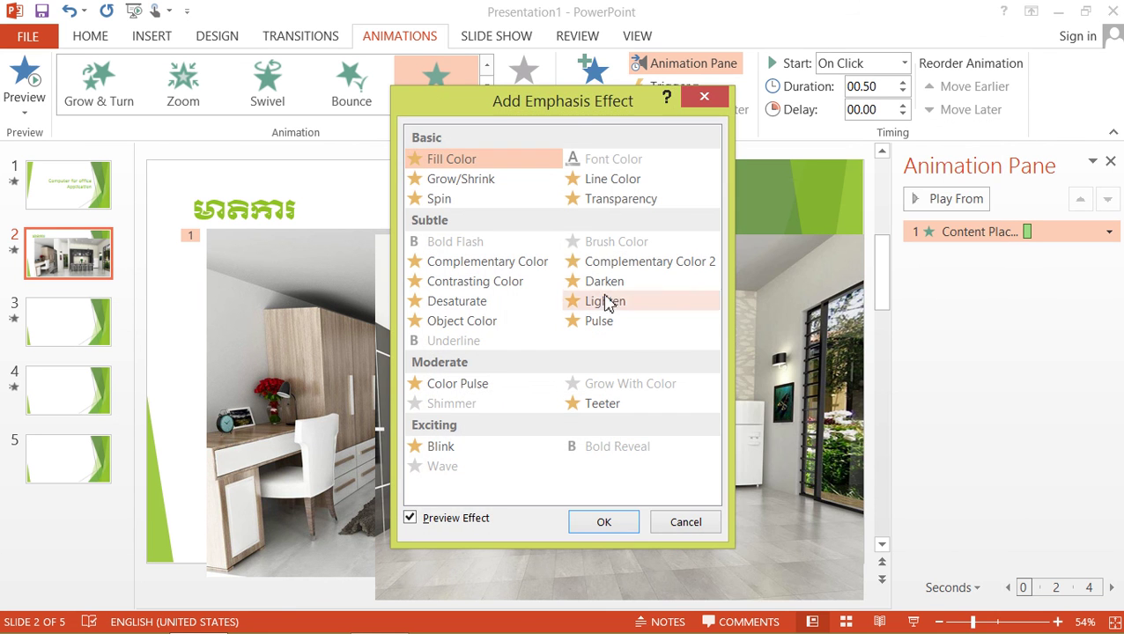
{"action": "left_click", "coordinate": [495, 181]}
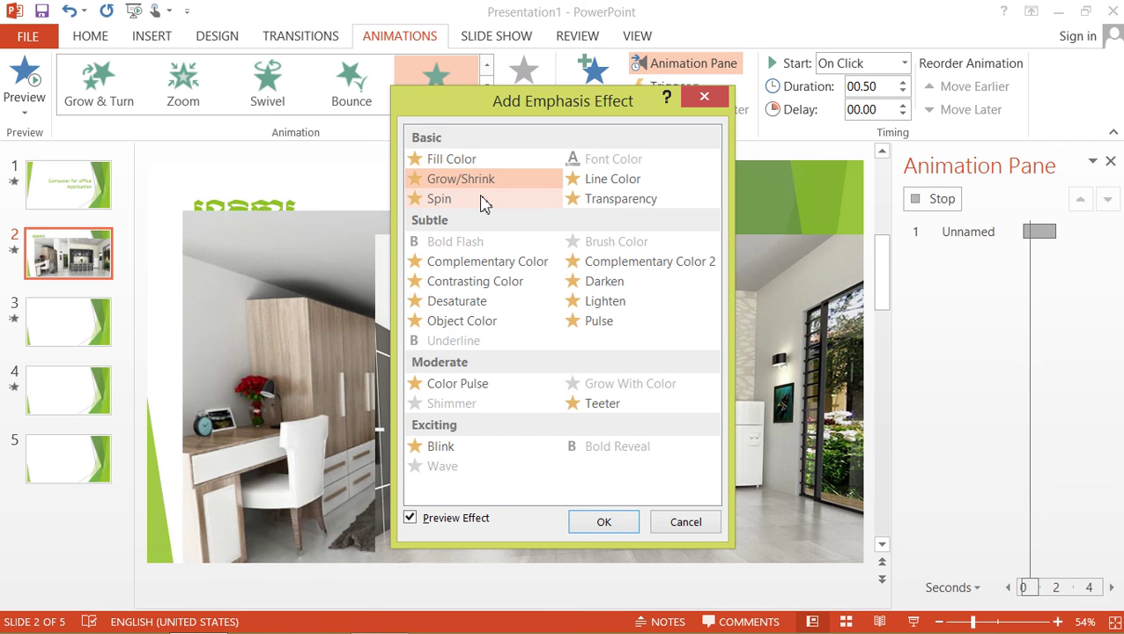
{"action": "left_click", "coordinate": [527, 199]}
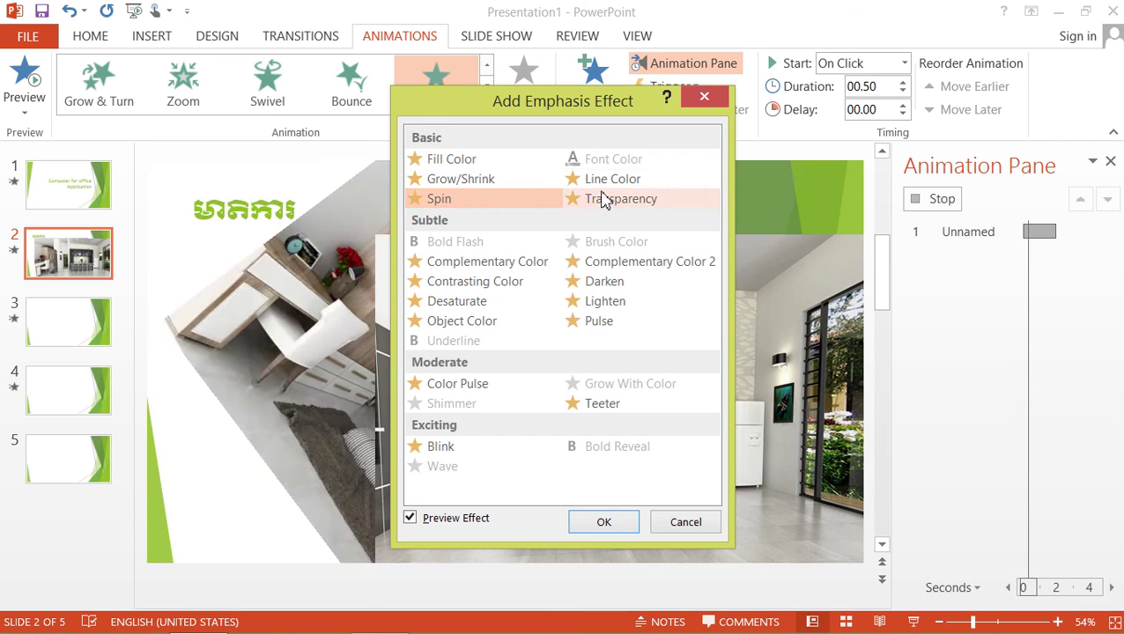
{"action": "left_click", "coordinate": [602, 183]}
{"action": "left_click", "coordinate": [608, 199]}
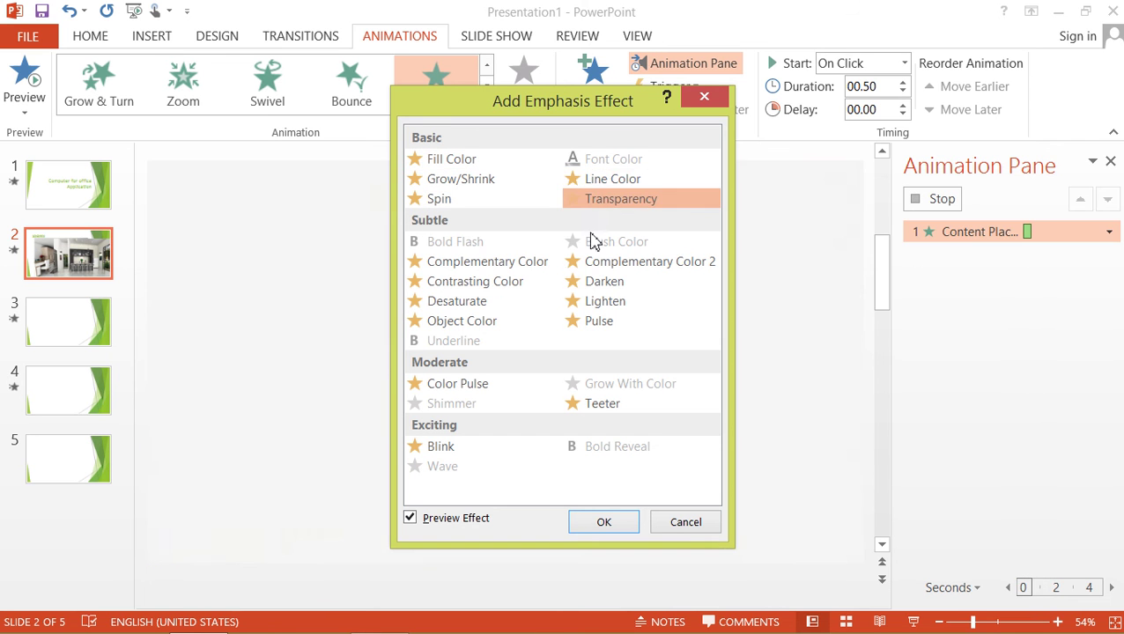
{"action": "left_click", "coordinate": [599, 263]}
{"action": "left_click", "coordinate": [461, 283]}
{"action": "left_click", "coordinate": [460, 302]}
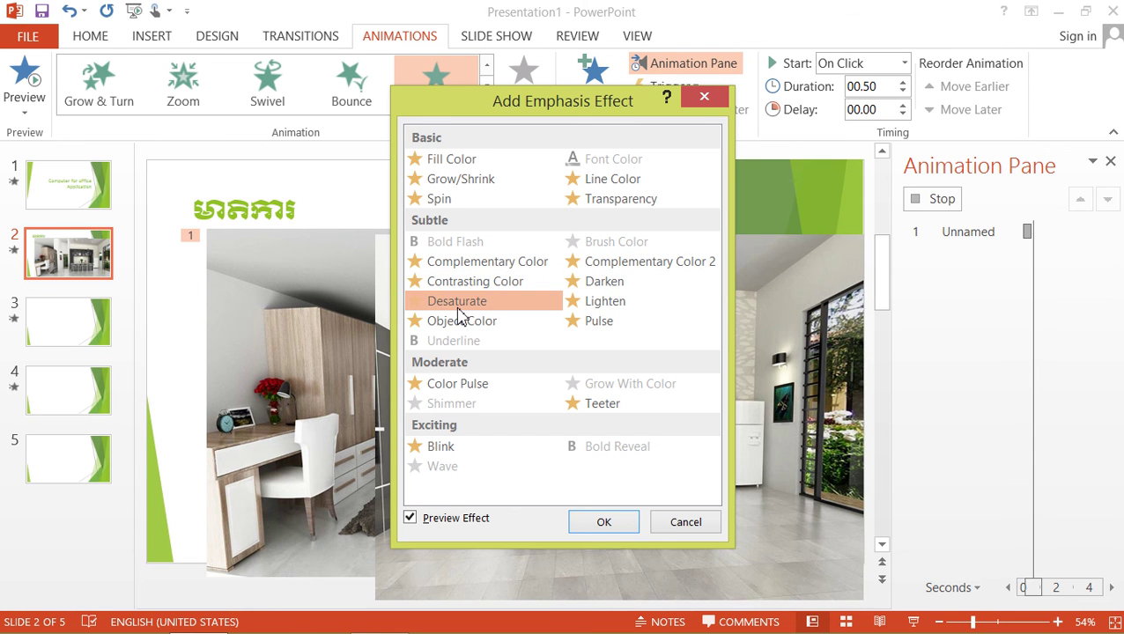
{"action": "left_click", "coordinate": [586, 300]}
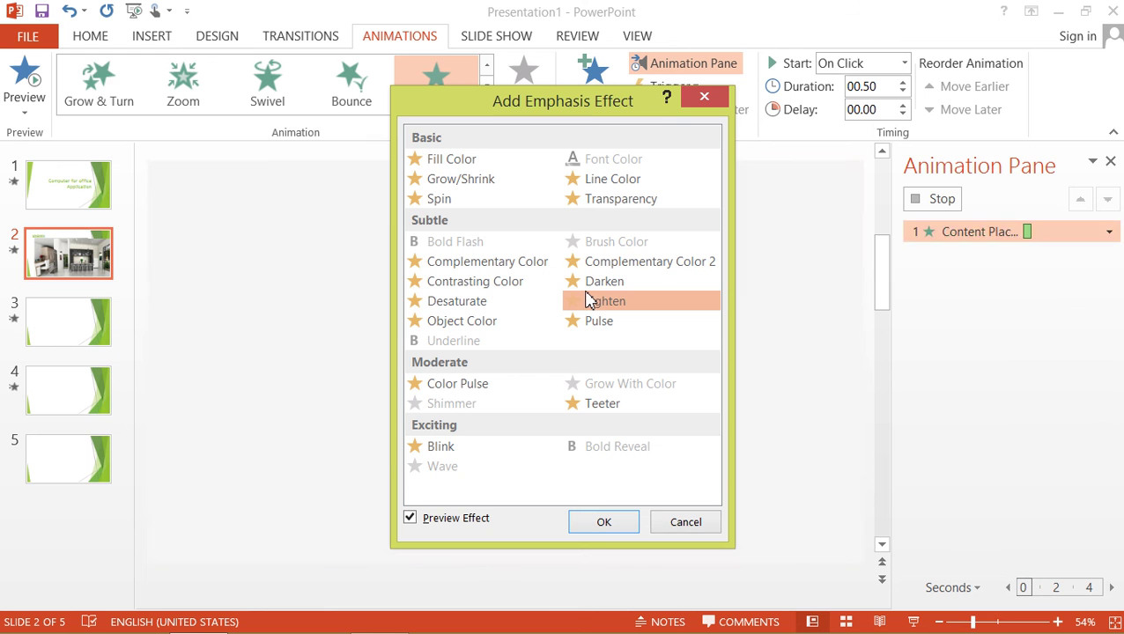
{"action": "left_click", "coordinate": [455, 387]}
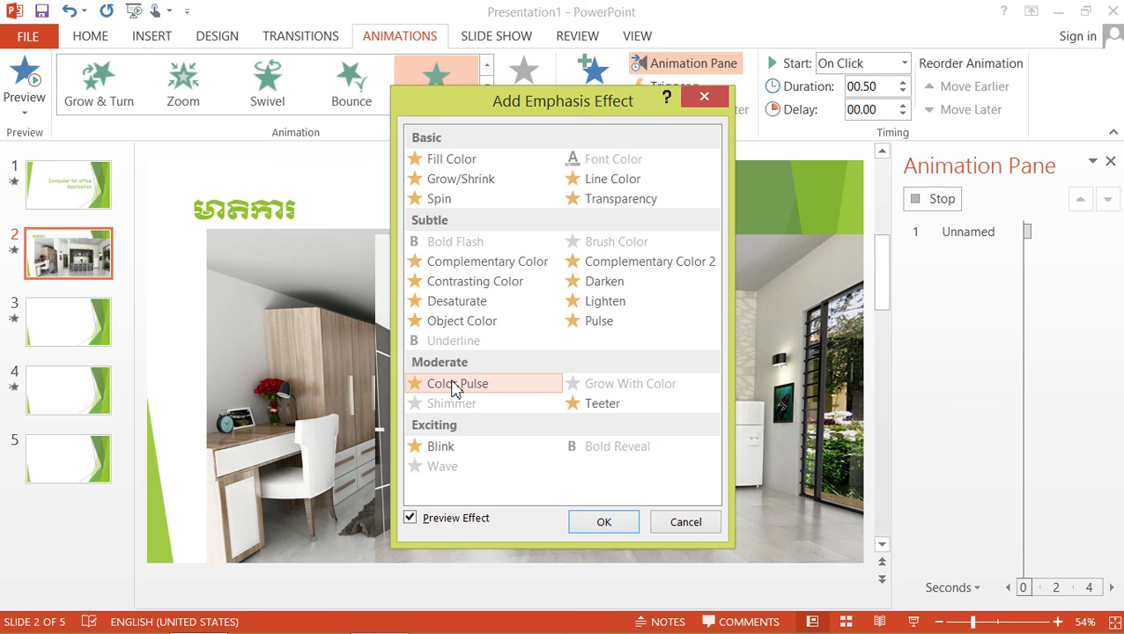
{"action": "left_click", "coordinate": [586, 414]}
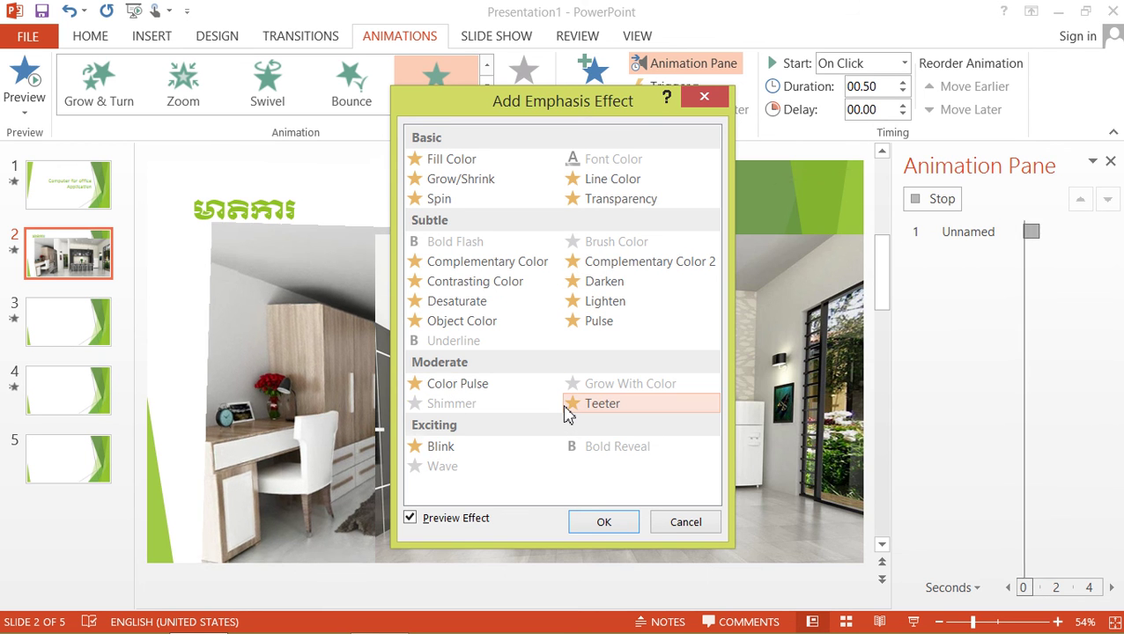
{"action": "left_click", "coordinate": [601, 522]}
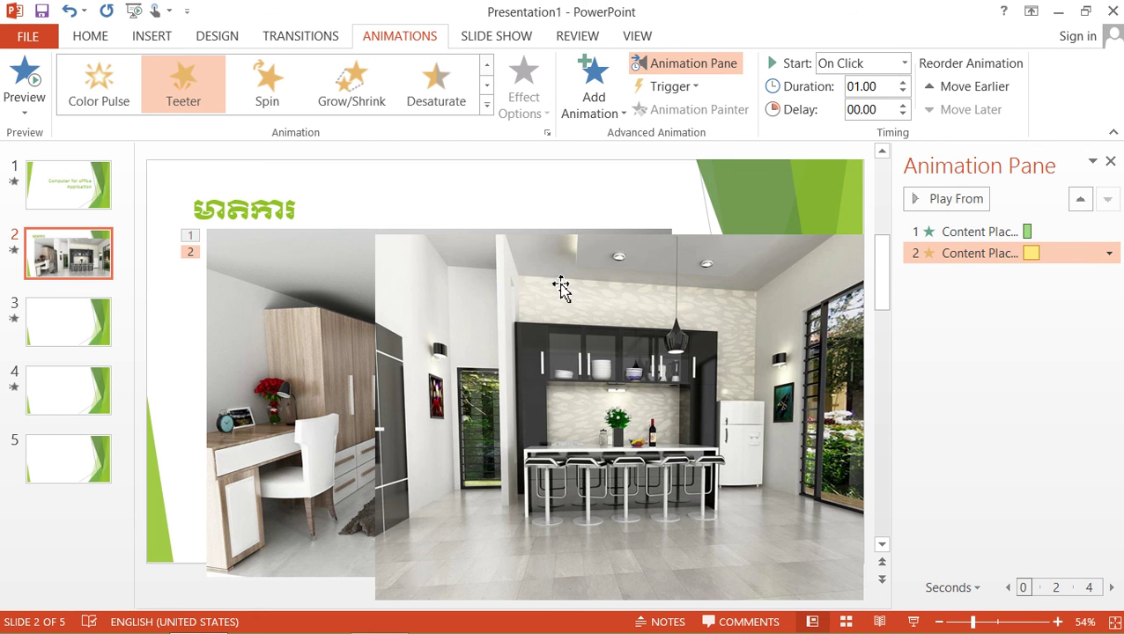
- Add a Random Bars entrance to the kitchen photo as slide 2's third animation
{"action": "mouse_move", "coordinate": [462, 296]}
{"action": "left_mouse_down"}
{"action": "mouse_move", "coordinate": [455, 327]}
{"action": "mouse_move", "coordinate": [446, 303]}
{"action": "left_mouse_up"}
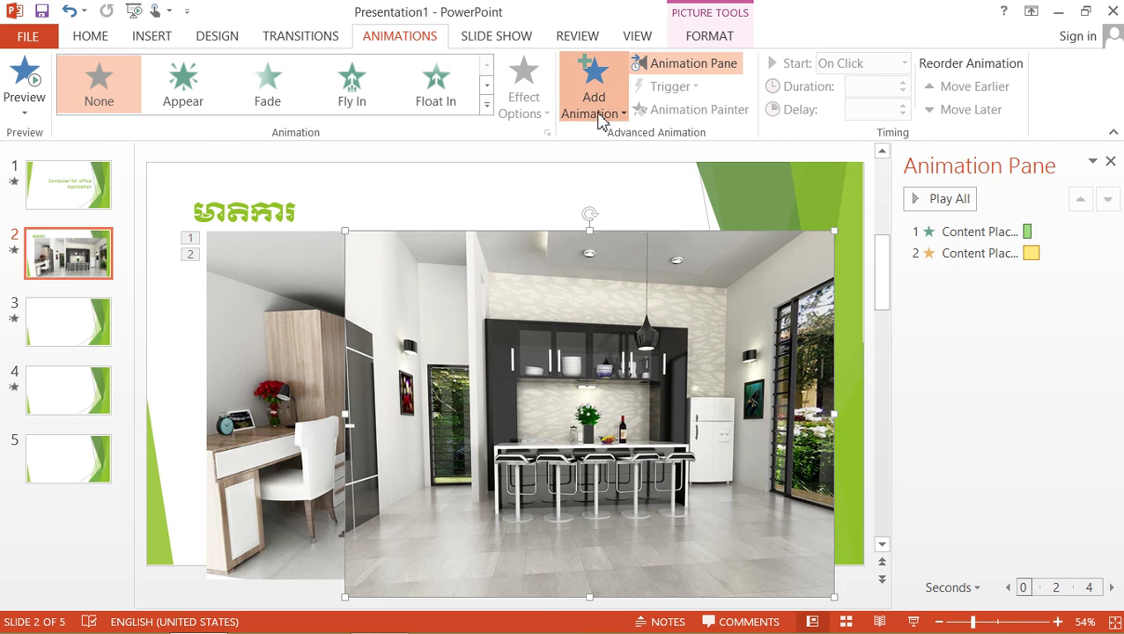
{"action": "left_click", "coordinate": [595, 104]}
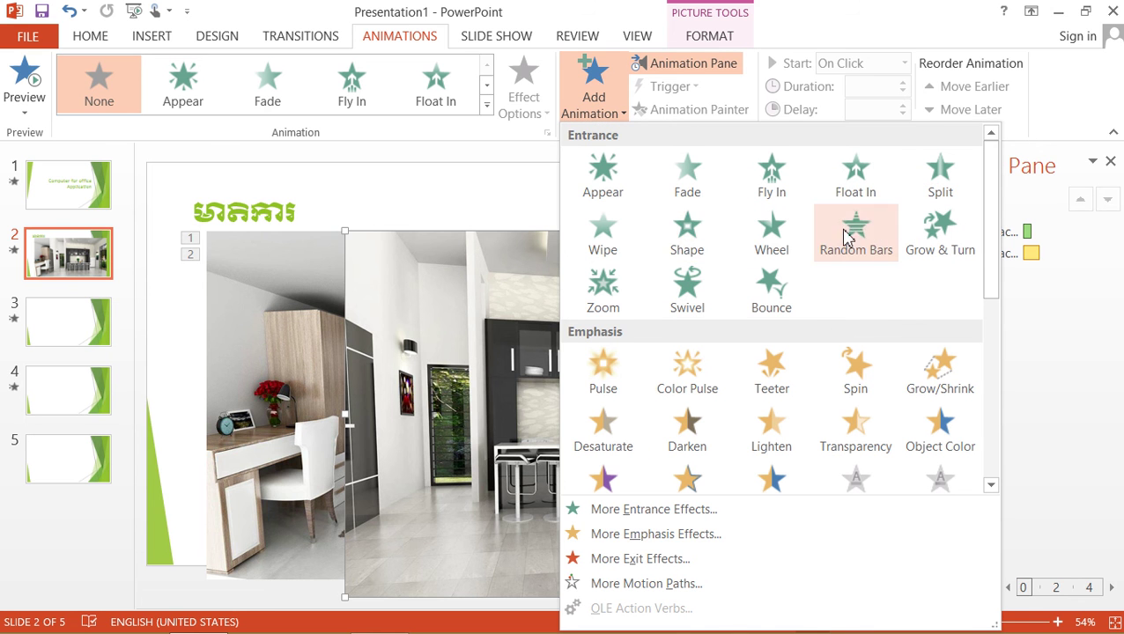
{"action": "left_click", "coordinate": [855, 234]}
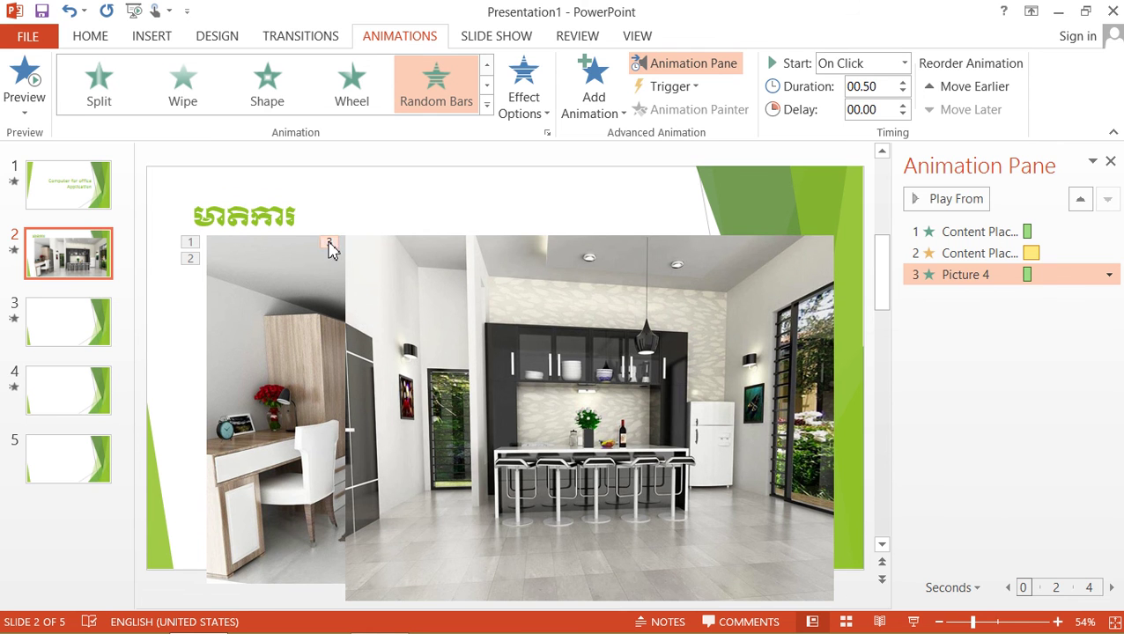
- Move the kitchen photo left over the bedroom photo and shift the bedroom photo up-right
{"action": "left_click", "coordinate": [195, 261]}
{"action": "left_click", "coordinate": [173, 332]}
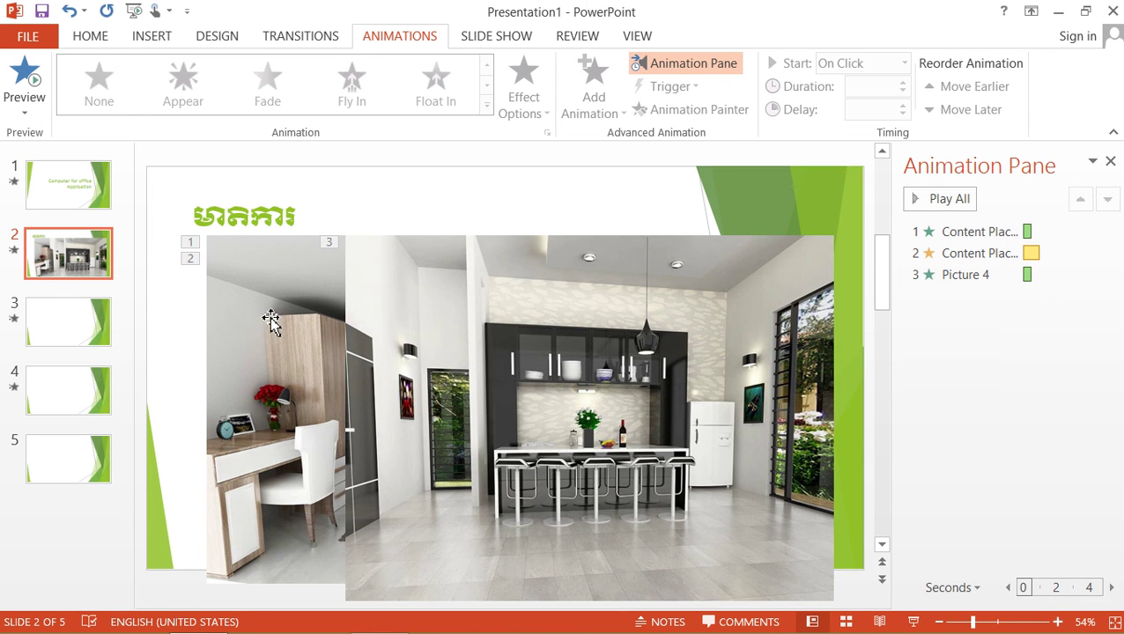
{"action": "left_click", "coordinate": [426, 310]}
{"action": "left_click_drag", "start_coordinate": [427, 310], "coordinate": [294, 318]}
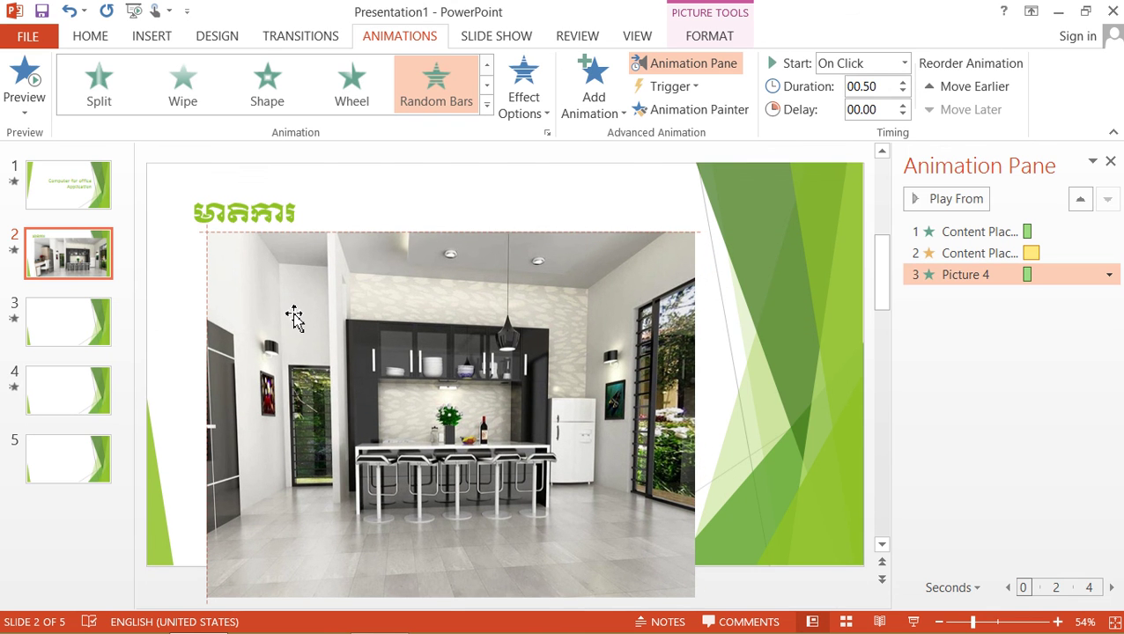
{"action": "left_click", "coordinate": [590, 265]}
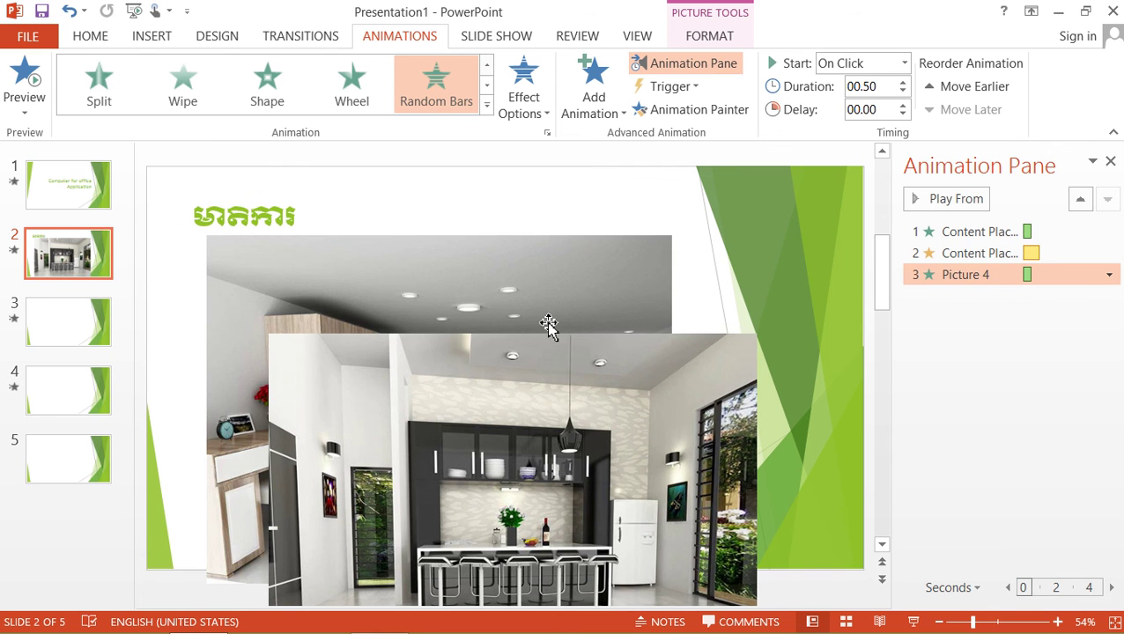
{"action": "left_click_drag", "start_coordinate": [590, 264], "coordinate": [638, 240]}
{"action": "left_click", "coordinate": [634, 233]}
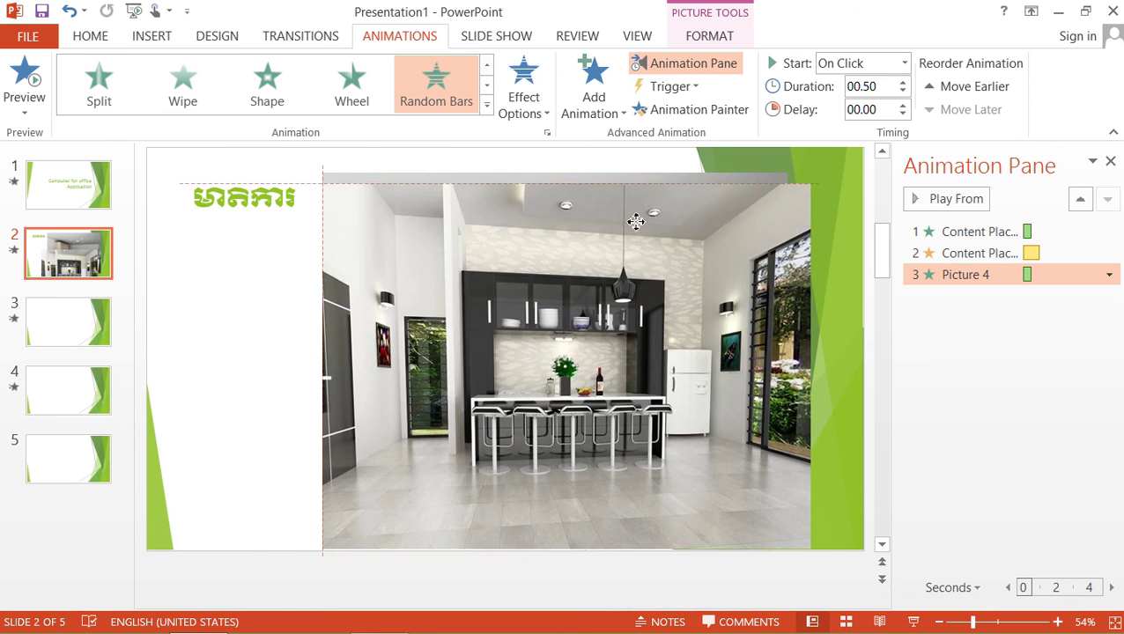
{"action": "left_click", "coordinate": [101, 203]}
{"action": "left_click", "coordinate": [913, 622]}
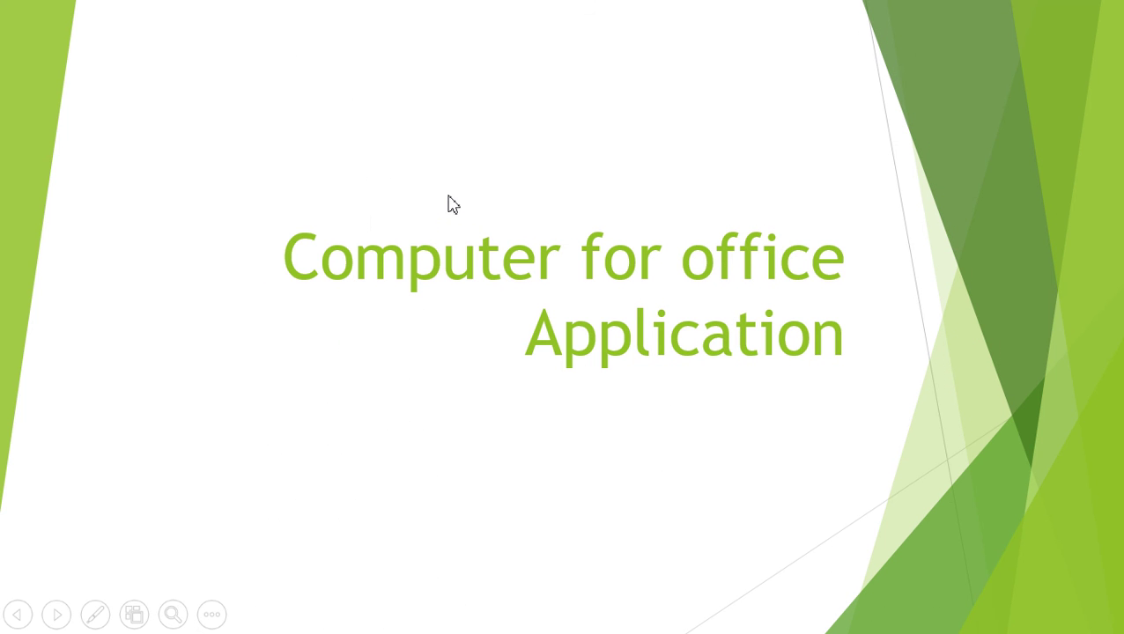
{"action": "left_click", "coordinate": [459, 201]}
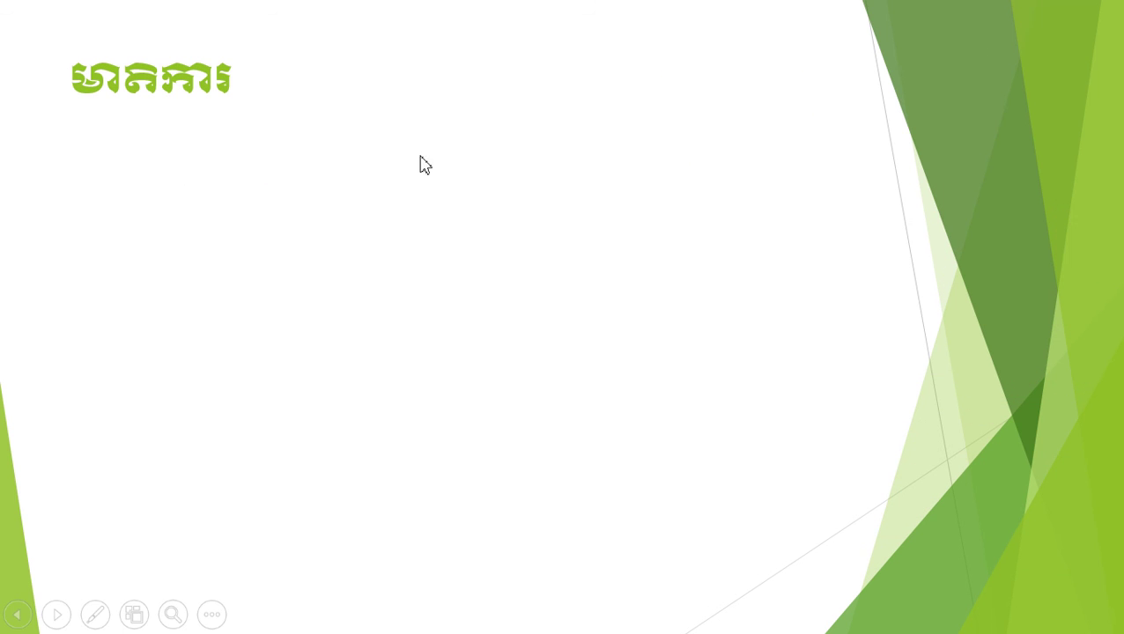
{"action": "left_click", "coordinate": [512, 187]}
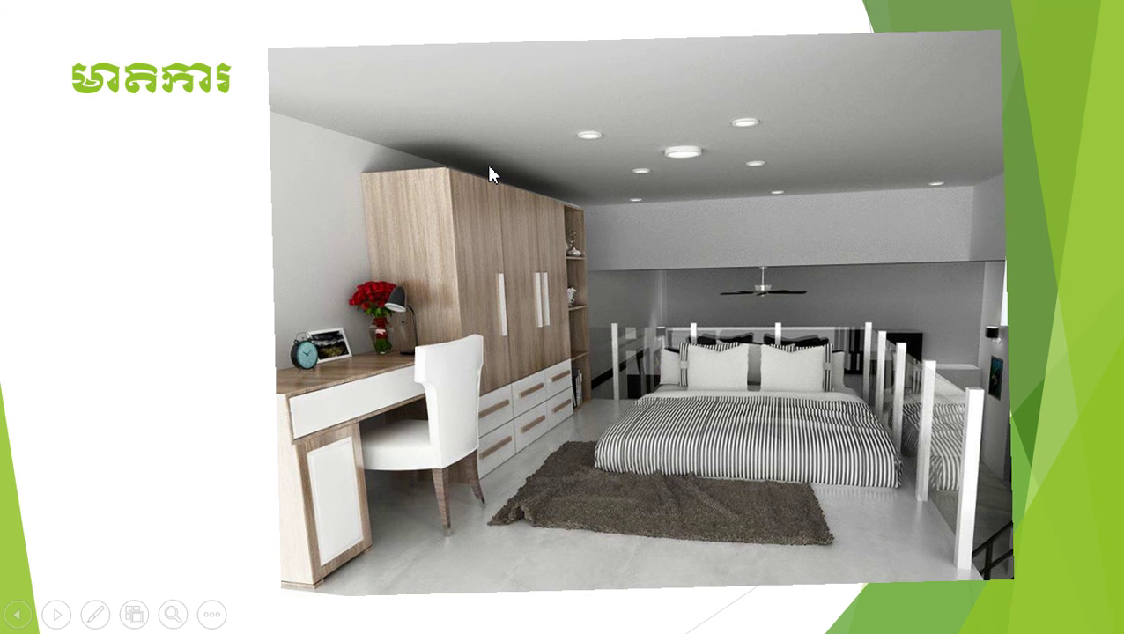
{"action": "left_click", "coordinate": [491, 174]}
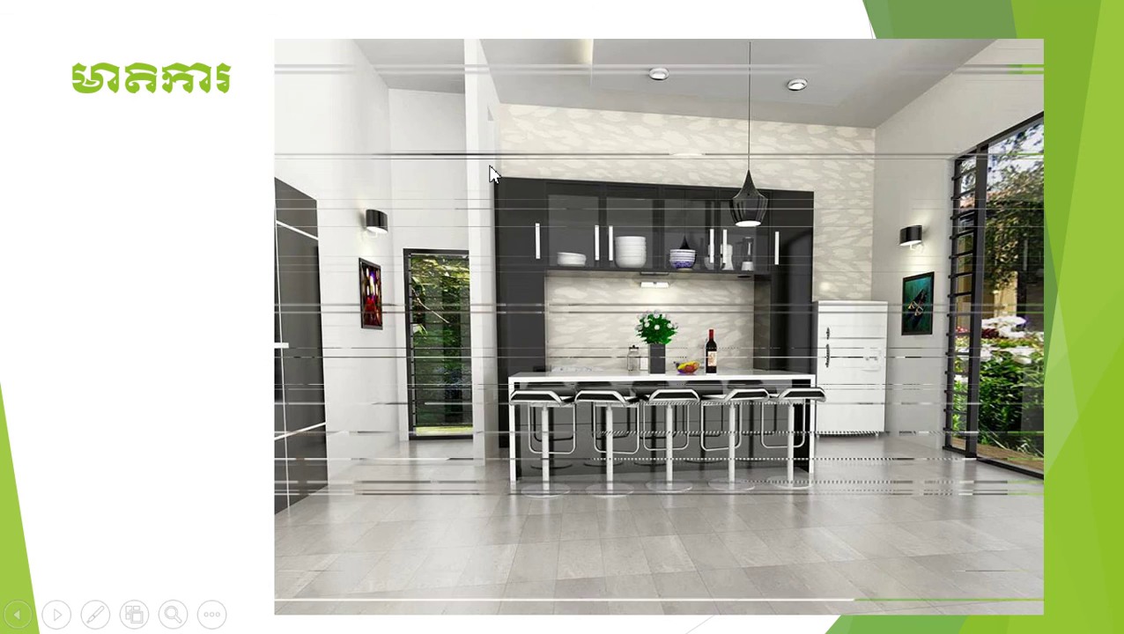
{"action": "left_click", "coordinate": [491, 173]}
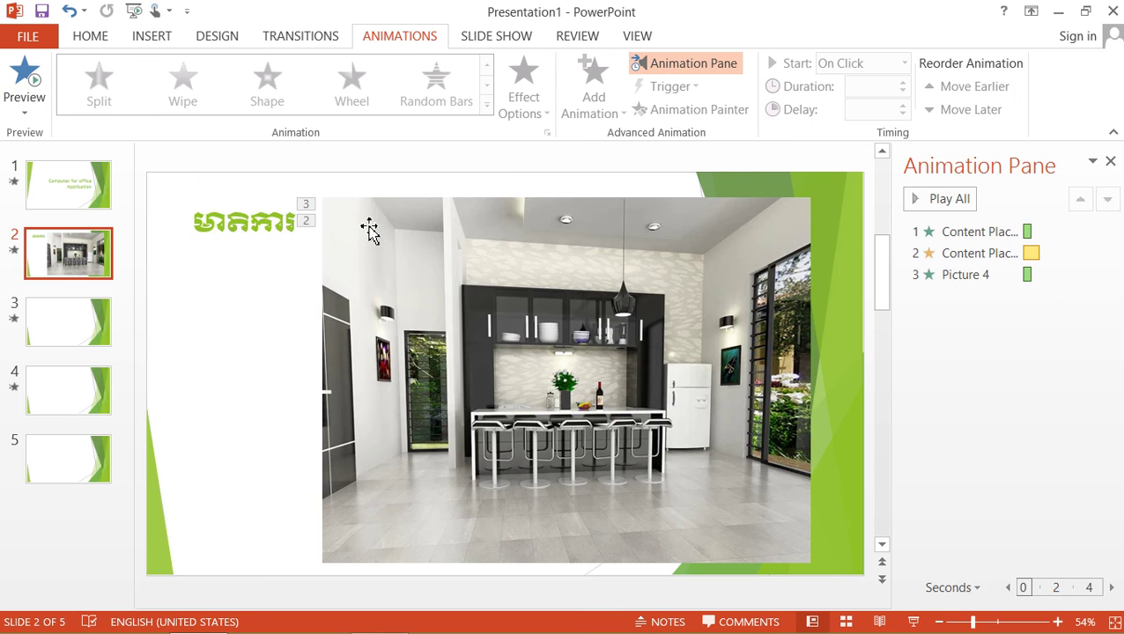
- Move the kitchen photo down-right to uncover the bedroom photo and select its animations
{"action": "left_click_drag", "start_coordinate": [539, 298], "coordinate": [634, 333]}
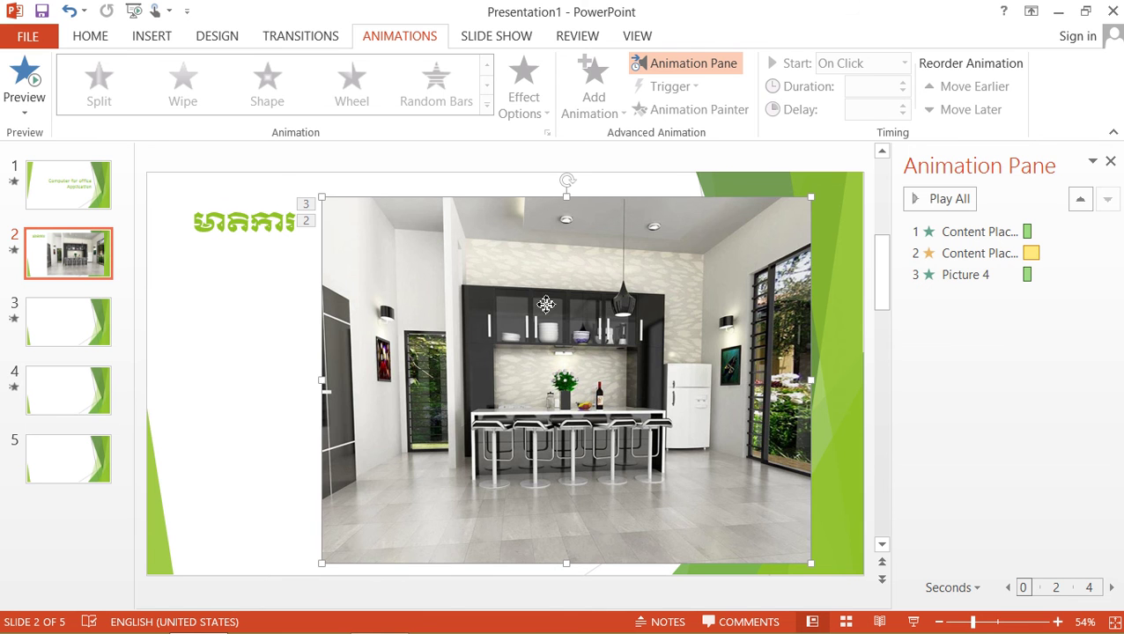
{"action": "left_click", "coordinate": [349, 244]}
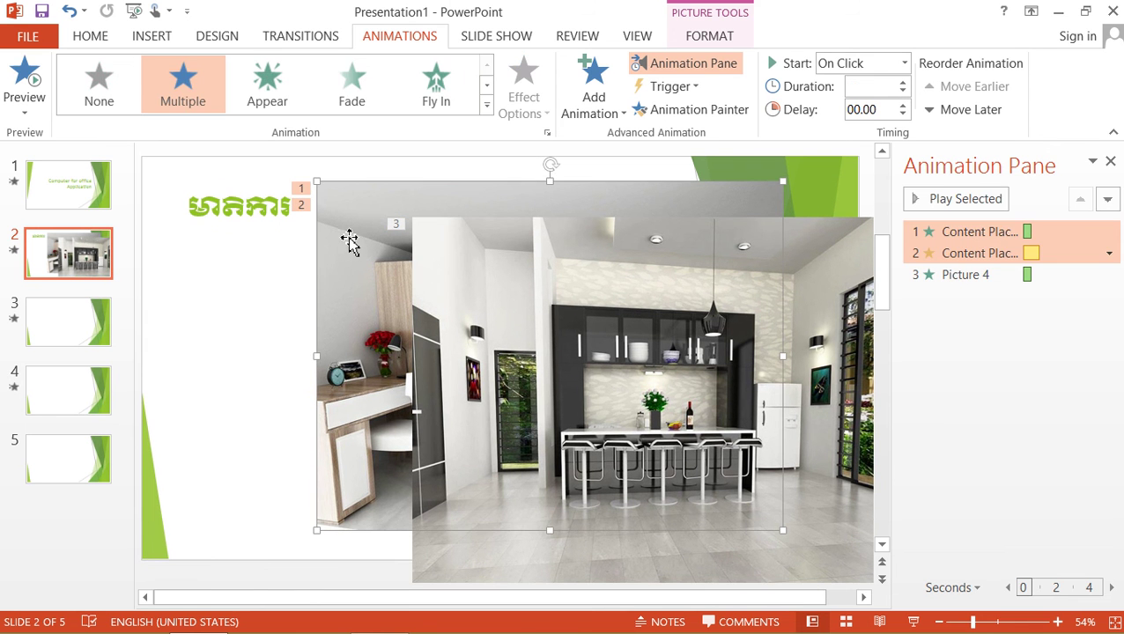
{"action": "left_click", "coordinate": [300, 204]}
{"action": "left_click", "coordinate": [301, 188]}
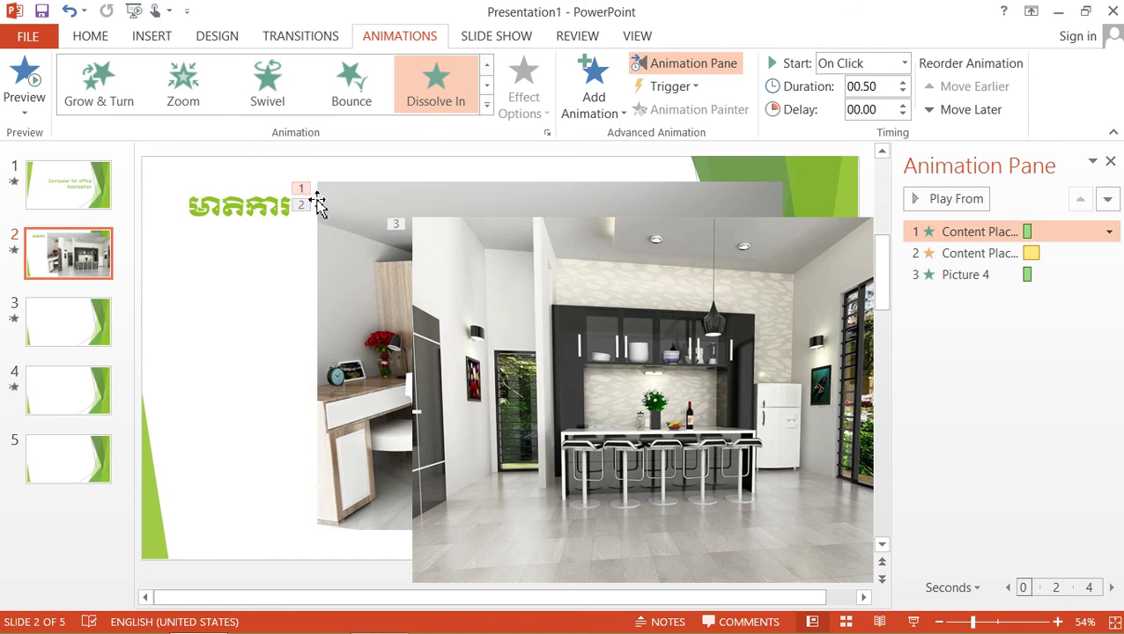
- Select the bedroom photo's Dissolve In animation and open its Start timing choices
{"action": "left_click", "coordinate": [254, 209]}
{"action": "left_click", "coordinate": [321, 314]}
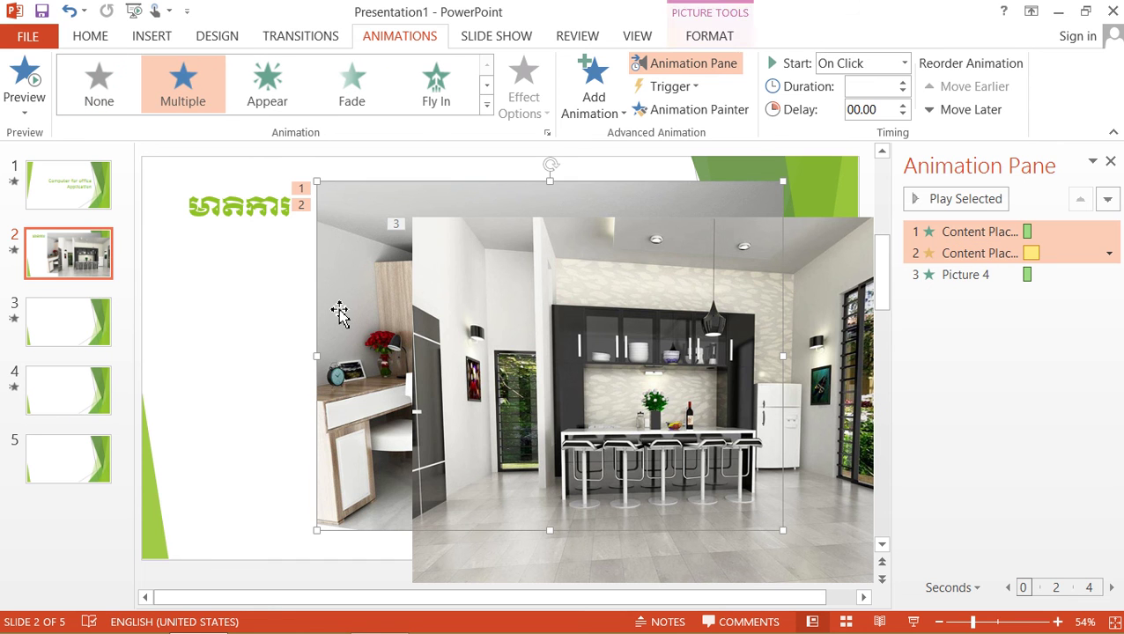
{"action": "left_click", "coordinate": [301, 189]}
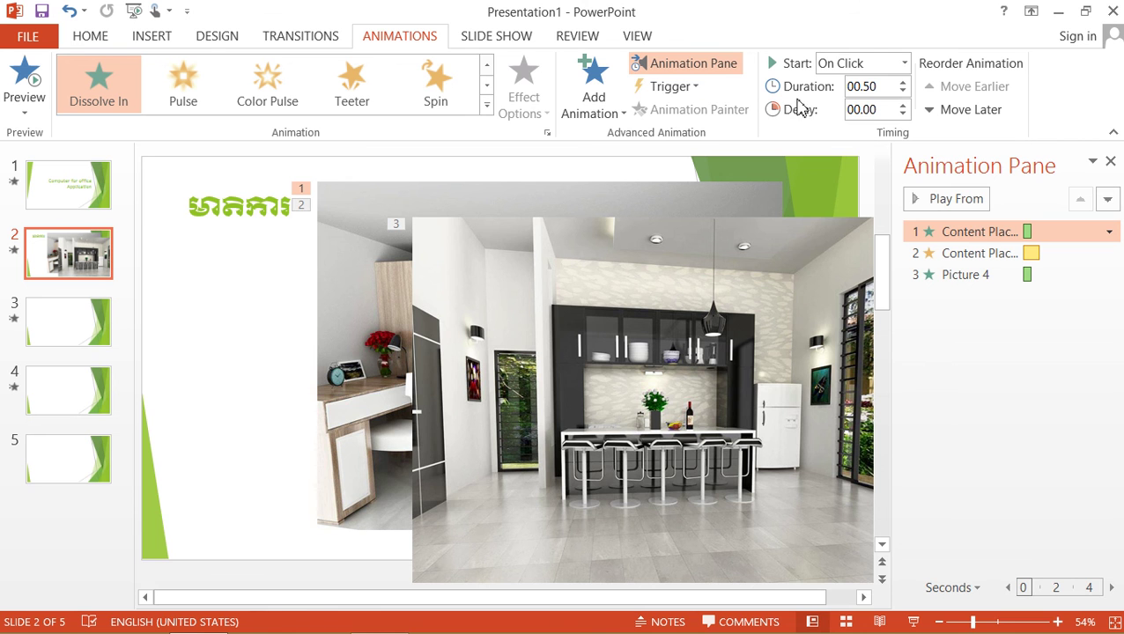
{"action": "left_click", "coordinate": [907, 64]}
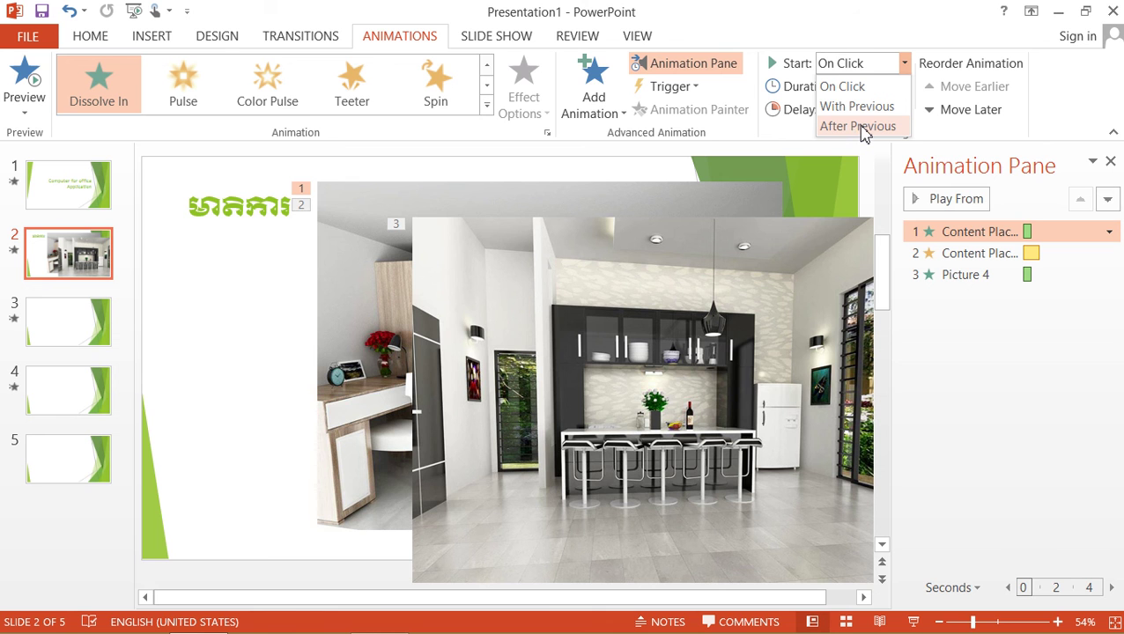
{"action": "left_click", "coordinate": [865, 128]}
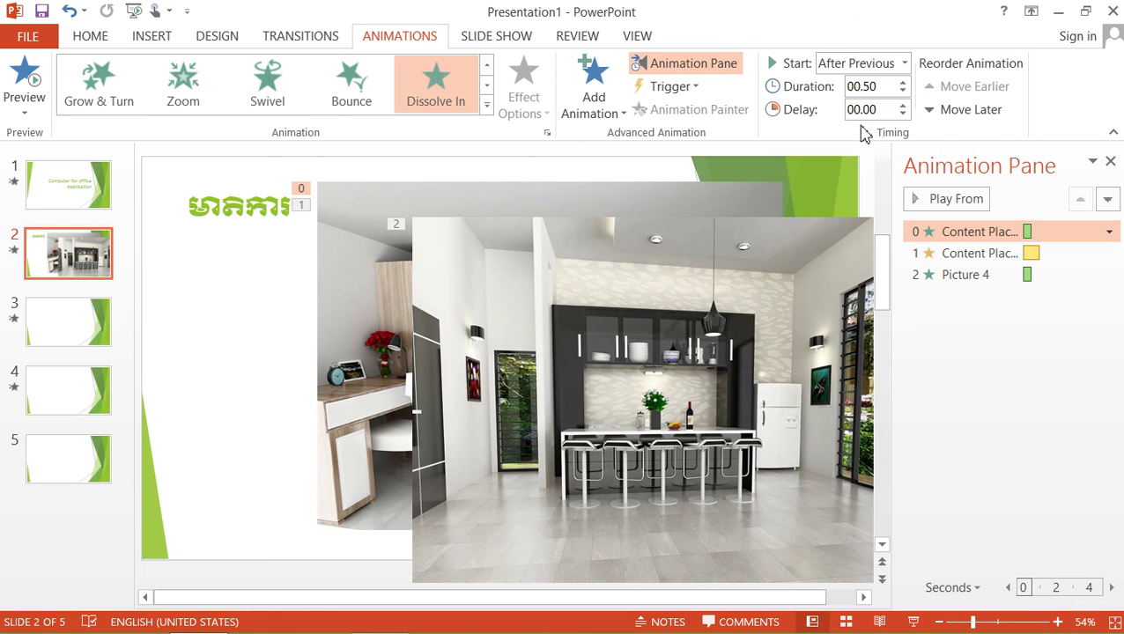
{"action": "left_click", "coordinate": [302, 206]}
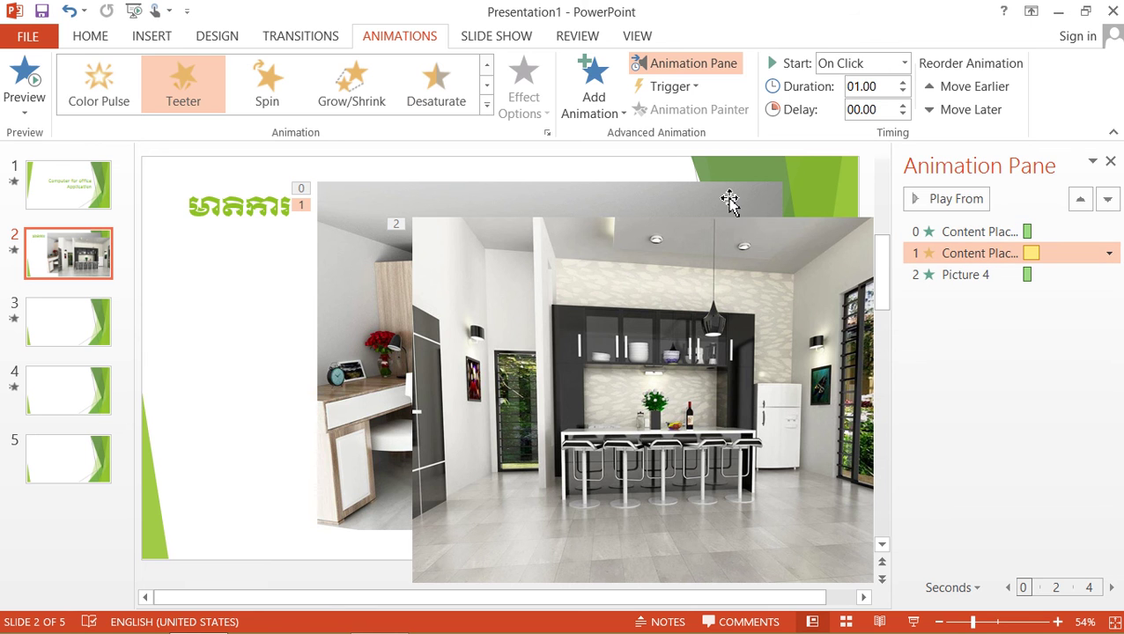
{"action": "left_click", "coordinate": [301, 190]}
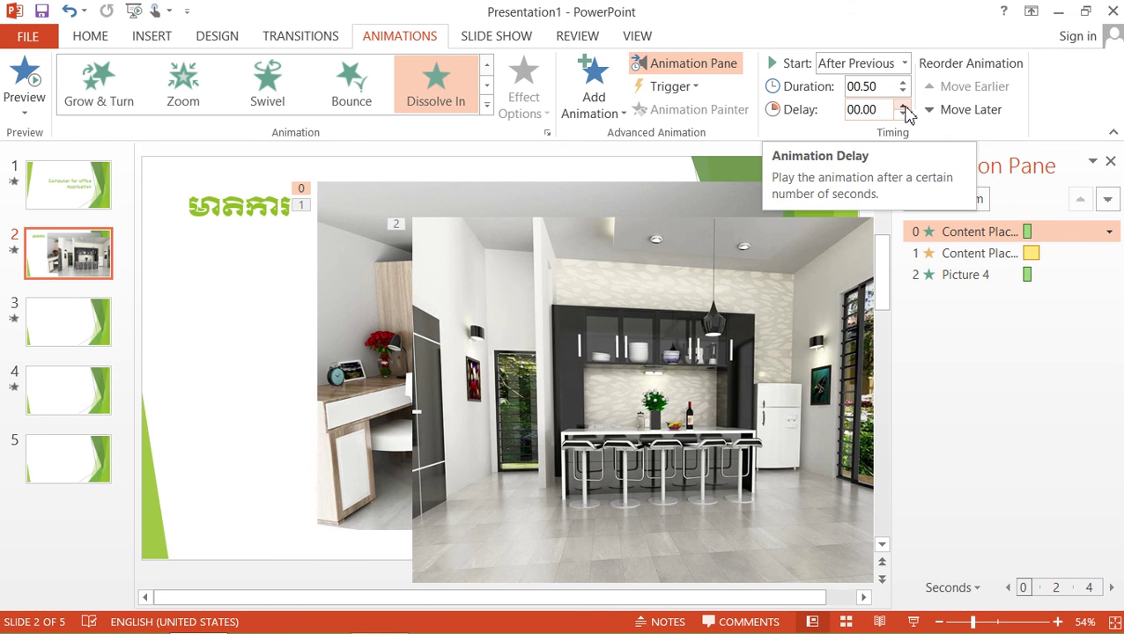
{"action": "left_click", "coordinate": [902, 105]}
{"action": "left_click", "coordinate": [904, 116]}
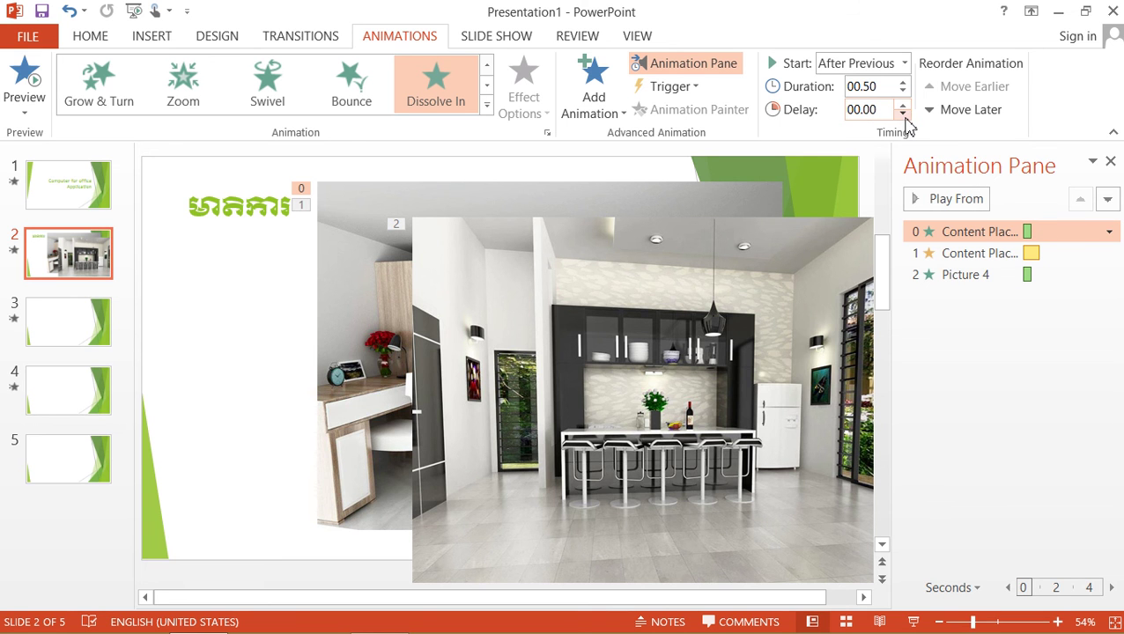
{"action": "left_click", "coordinate": [903, 105]}
{"action": "left_click", "coordinate": [903, 106]}
{"action": "left_click", "coordinate": [902, 116]}
{"action": "left_click", "coordinate": [903, 115]}
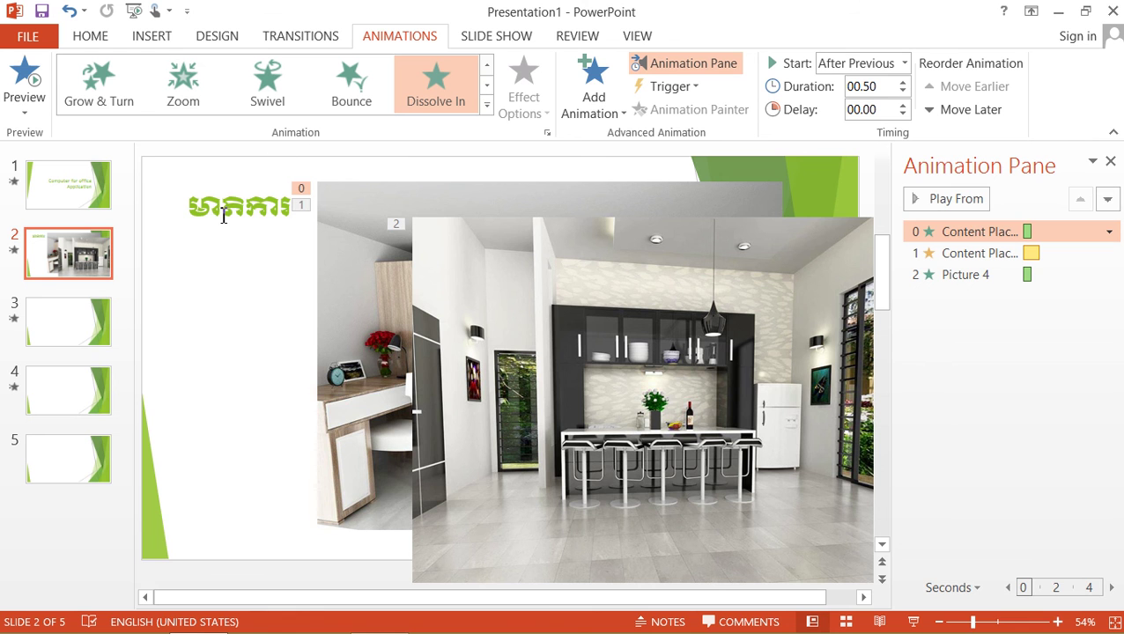
{"action": "left_click", "coordinate": [304, 208]}
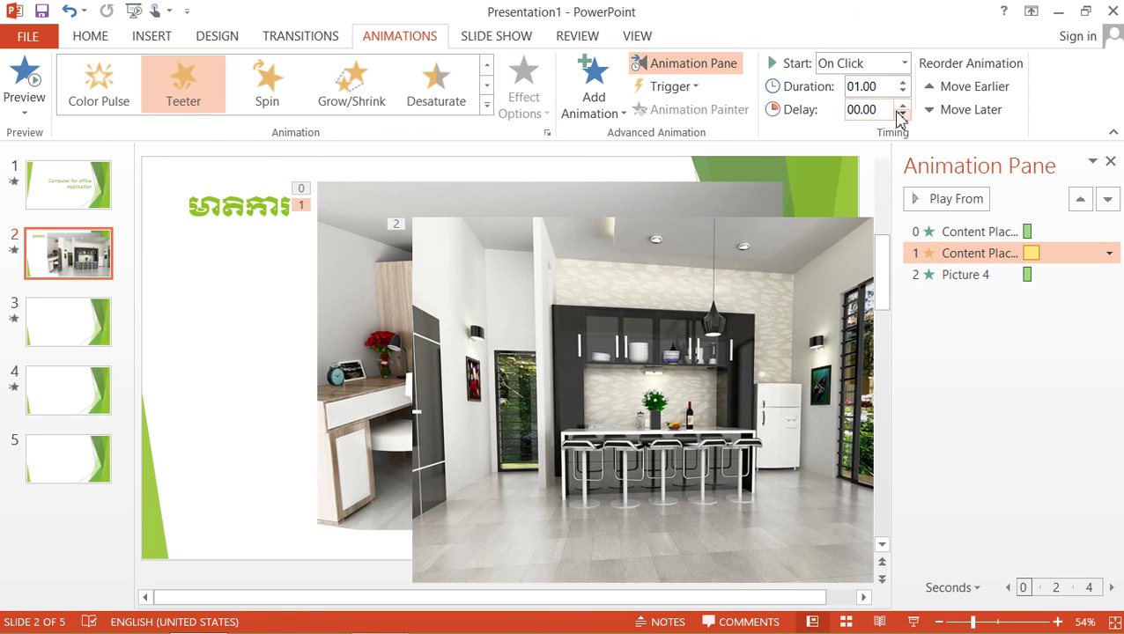
- Make the Teeter and photo animations start After Previous, delaying the photo by 00.25 seconds
{"action": "left_click", "coordinate": [905, 65]}
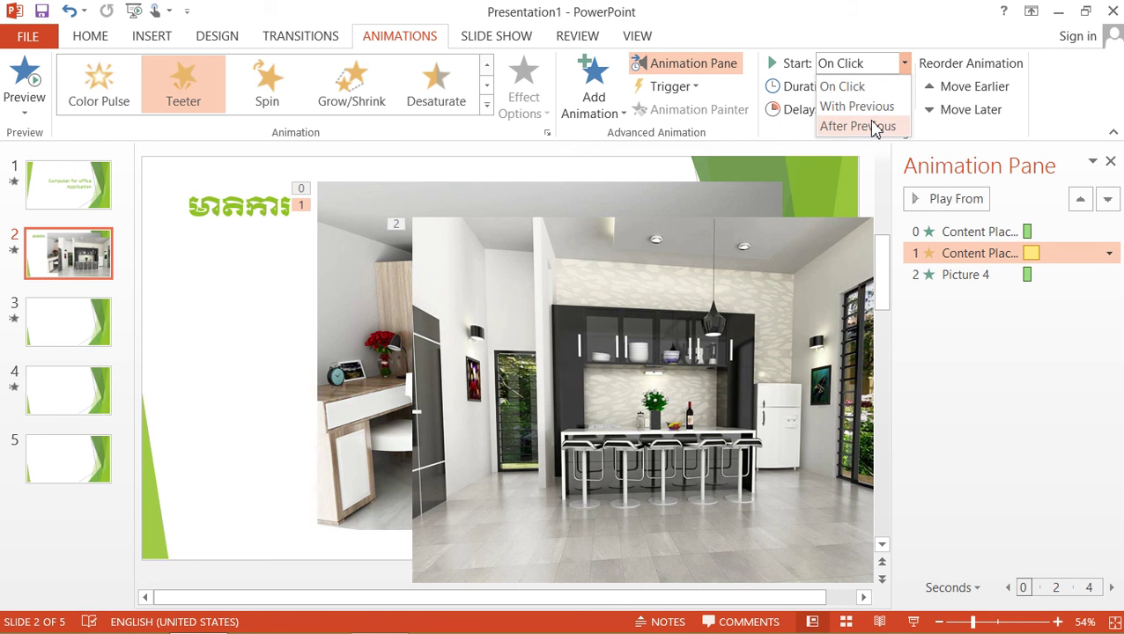
{"action": "left_click", "coordinate": [857, 126]}
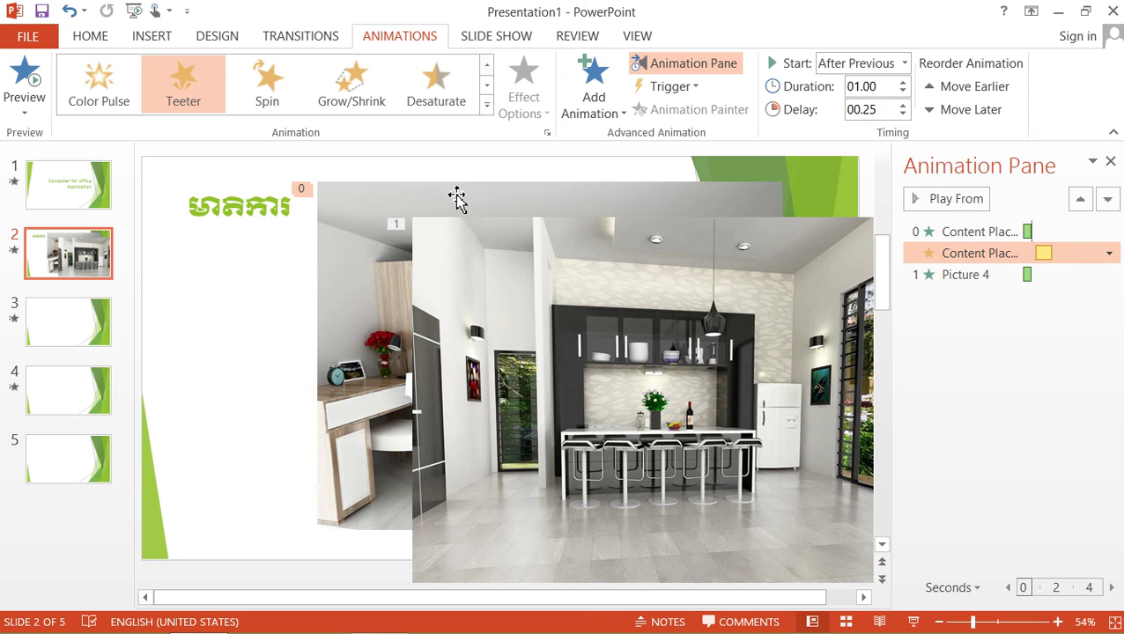
{"action": "left_click", "coordinate": [621, 212]}
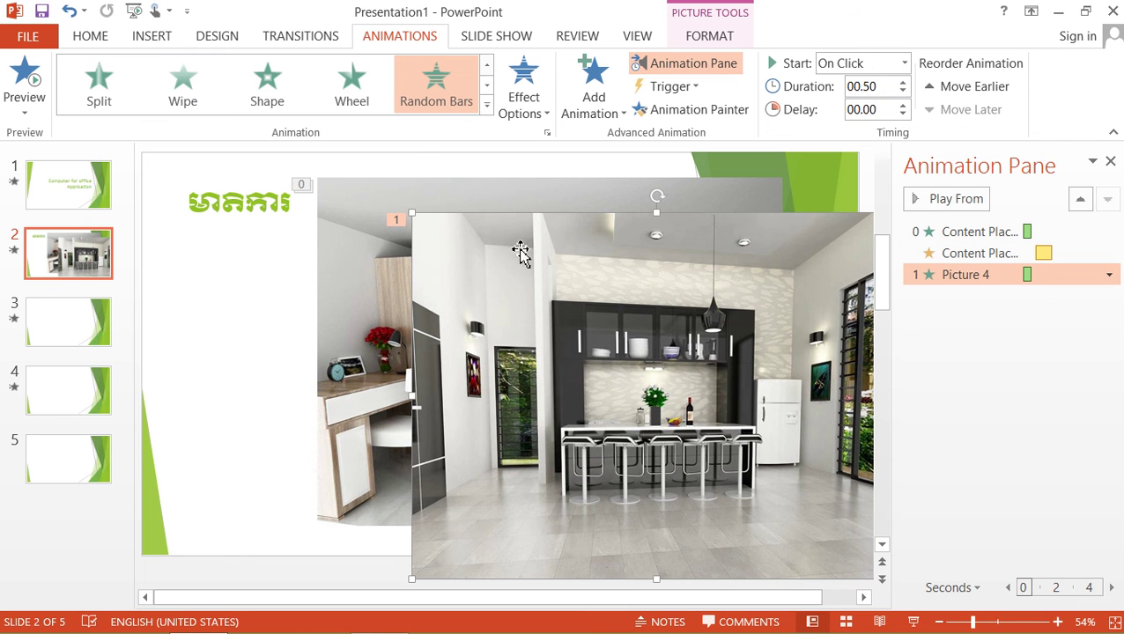
{"action": "left_click", "coordinate": [905, 65]}
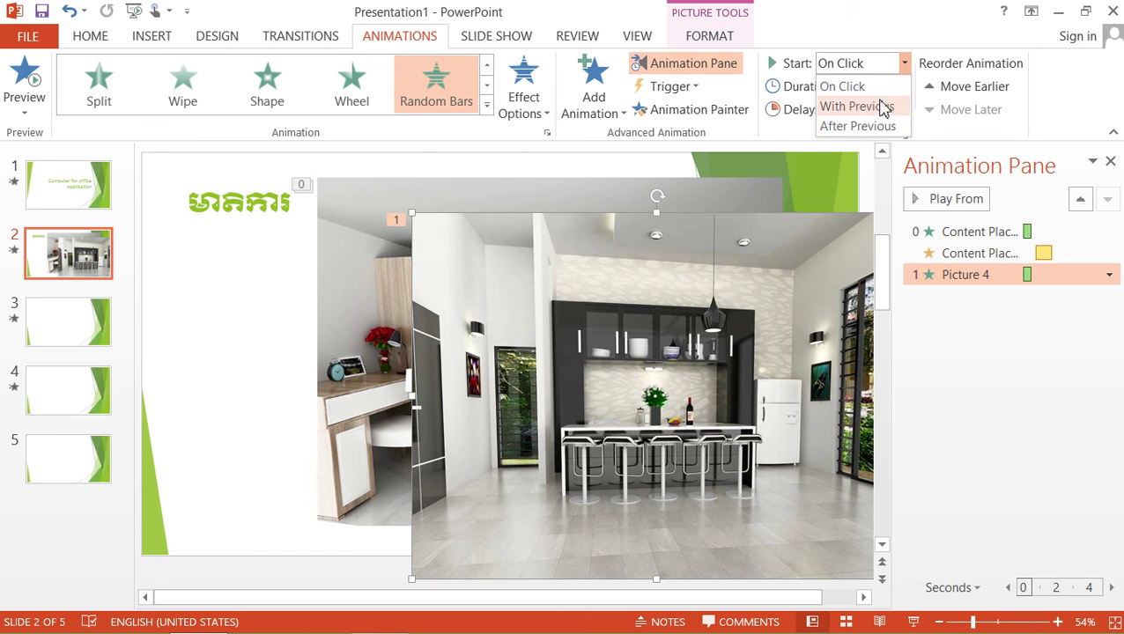
{"action": "left_click", "coordinate": [861, 128]}
{"action": "left_click", "coordinate": [903, 105]}
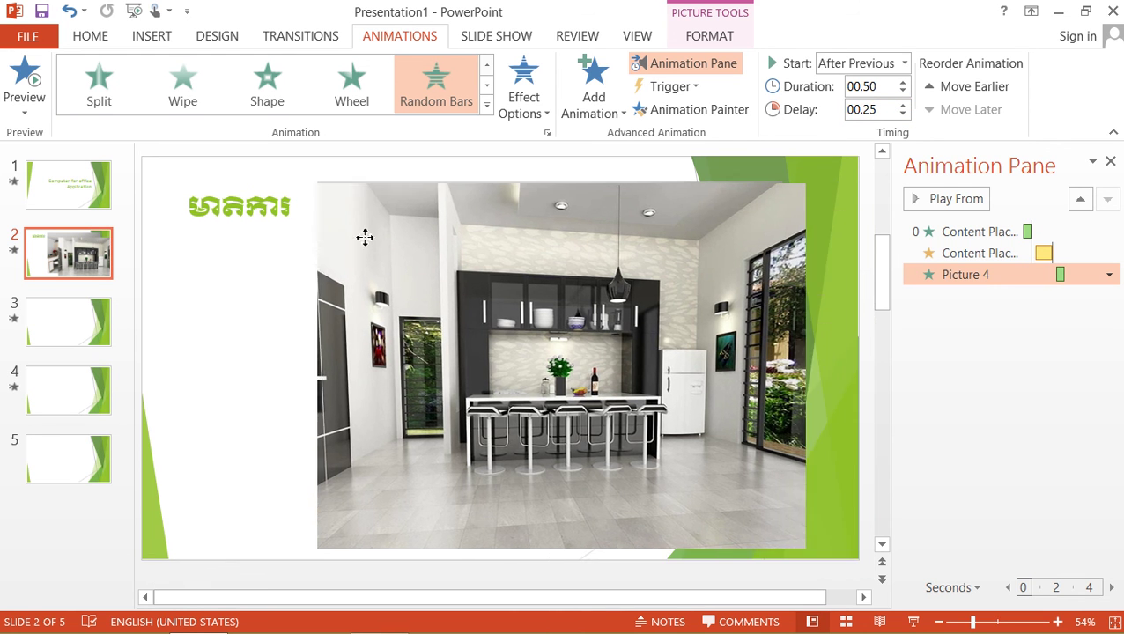
{"action": "left_click", "coordinate": [104, 201]}
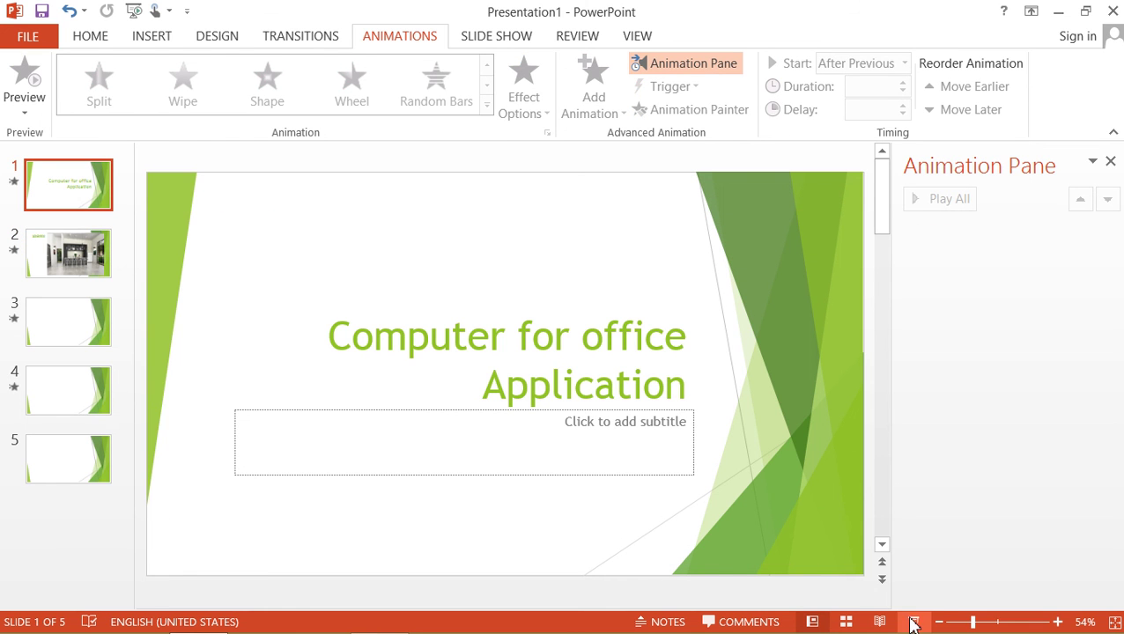
- Play the slide show from slide 1 past the animated kitchen photo slide, then end it
{"action": "left_click", "coordinate": [913, 622]}
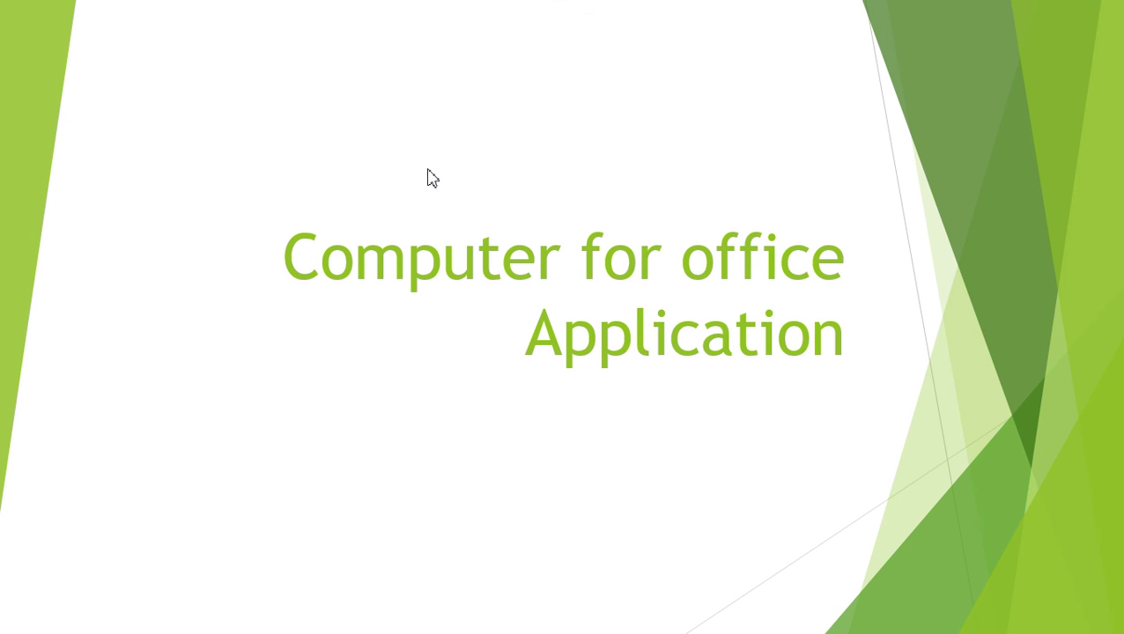
{"action": "left_click", "coordinate": [443, 121]}
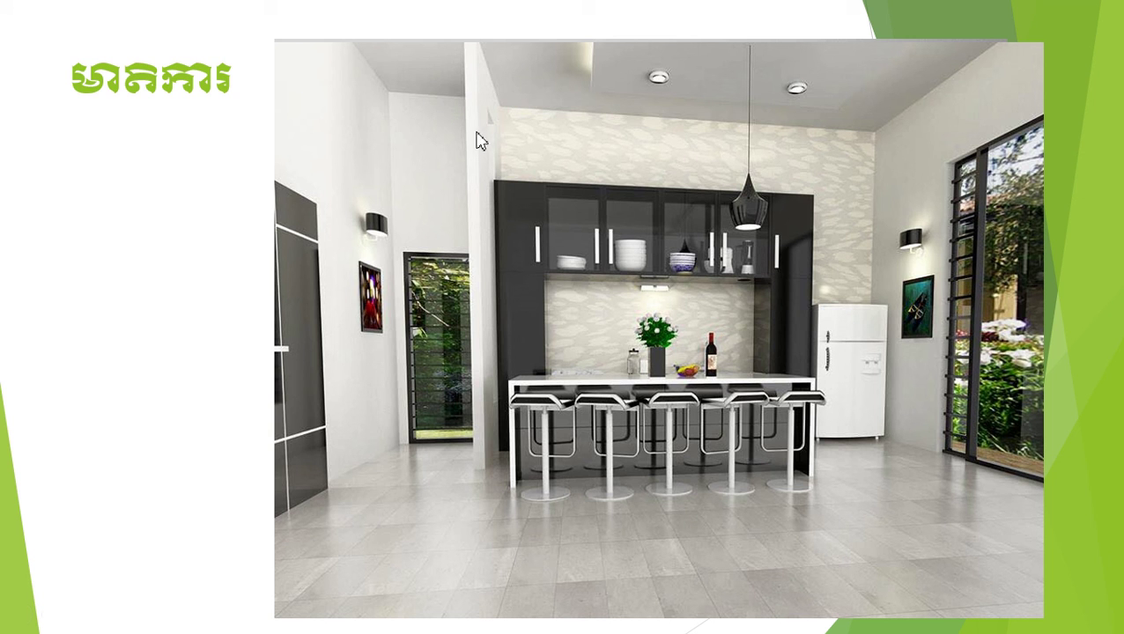
{"action": "right_click", "coordinate": [440, 115]}
{"action": "left_click", "coordinate": [391, 182]}
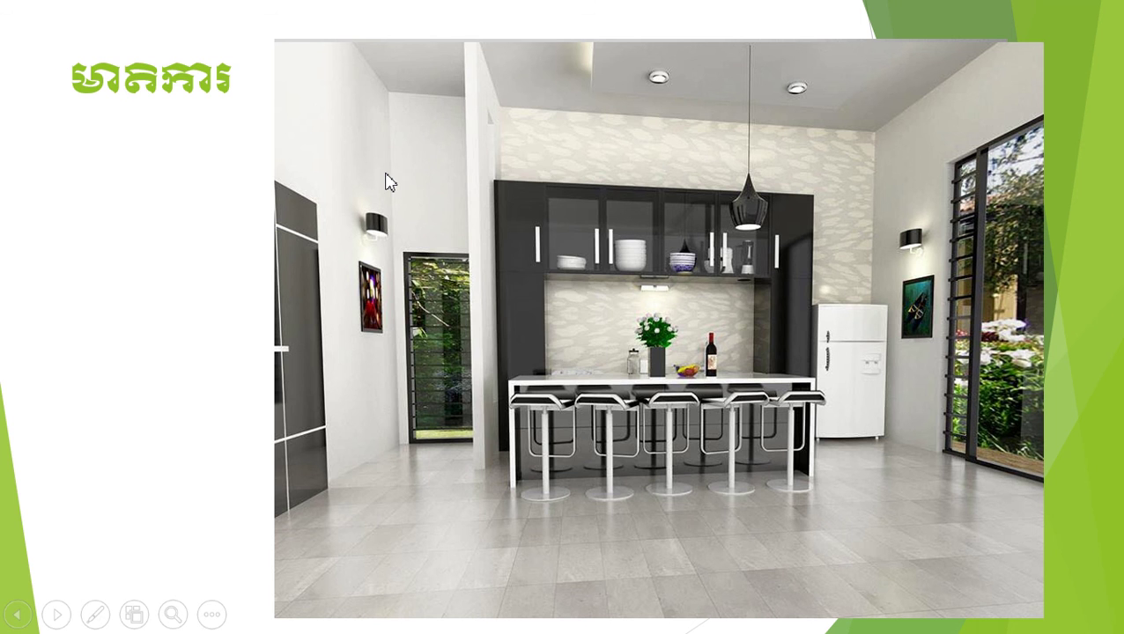
{"action": "left_click", "coordinate": [391, 181]}
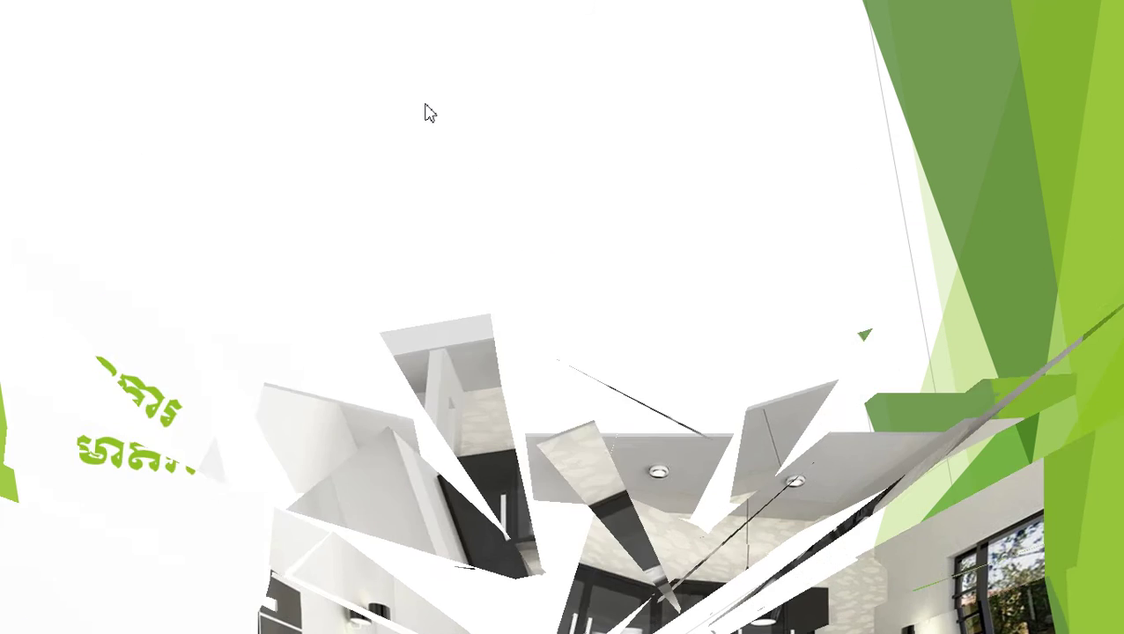
{"action": "right_click", "coordinate": [299, 137]}
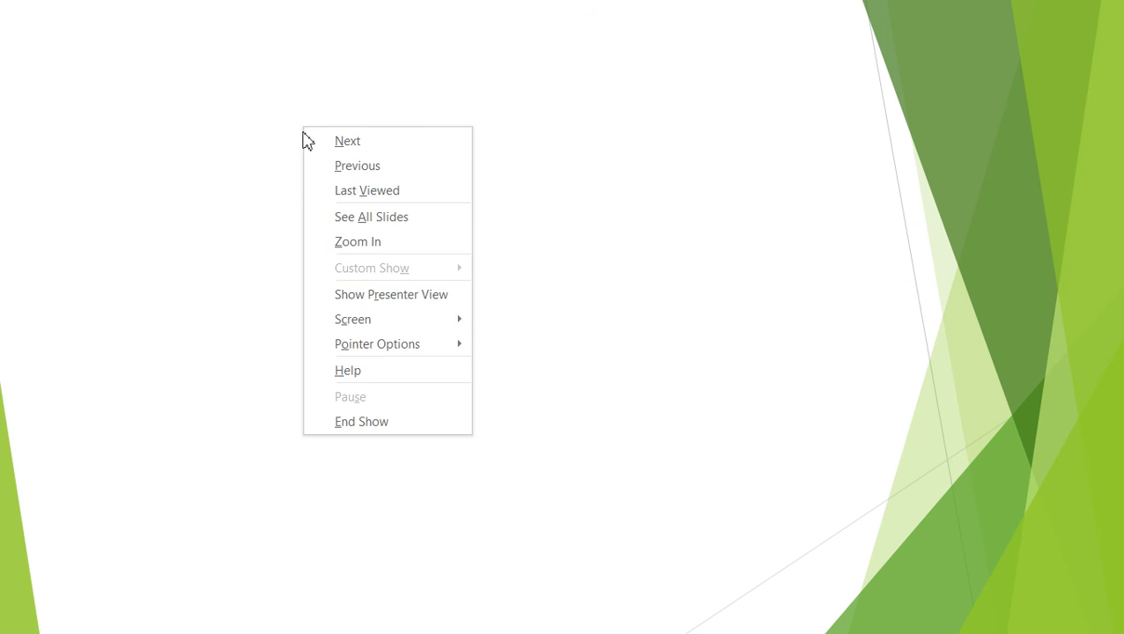
{"action": "left_click", "coordinate": [348, 422]}
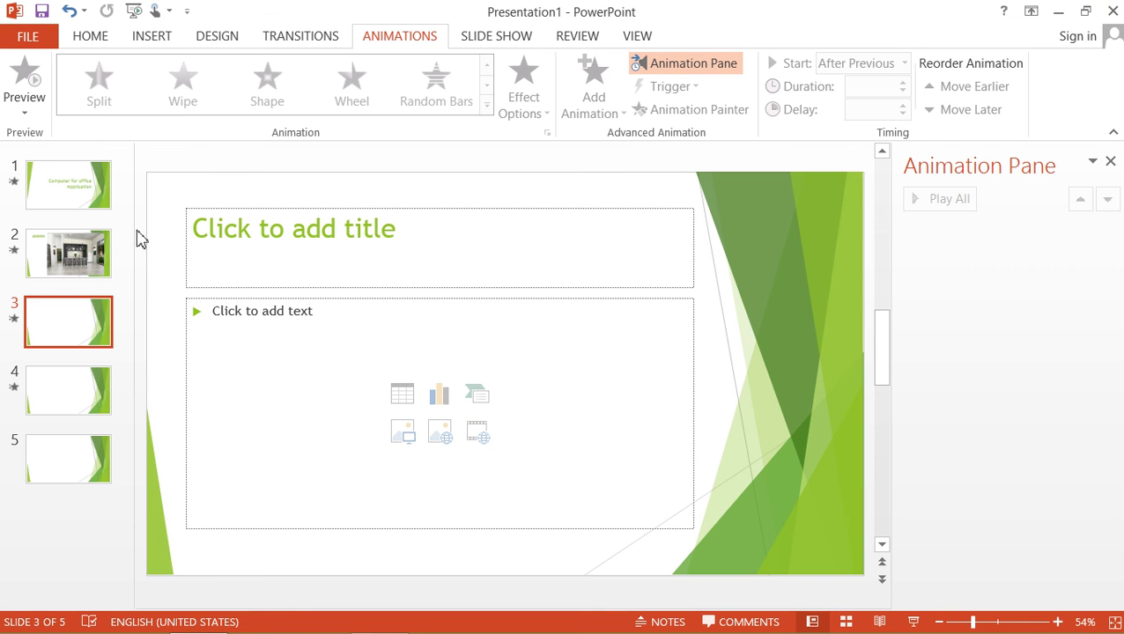
- Return to slide 2, glance at the Slide Show and Home tabs, then view File Info
{"action": "left_click", "coordinate": [70, 255]}
{"action": "left_click", "coordinate": [77, 255]}
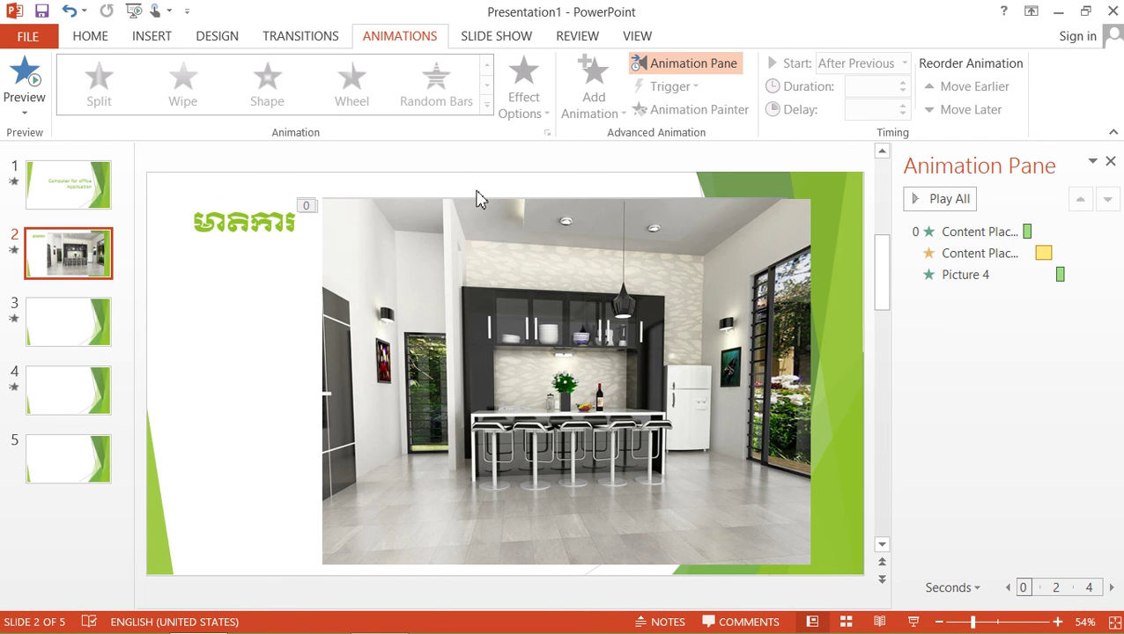
{"action": "left_click", "coordinate": [500, 39]}
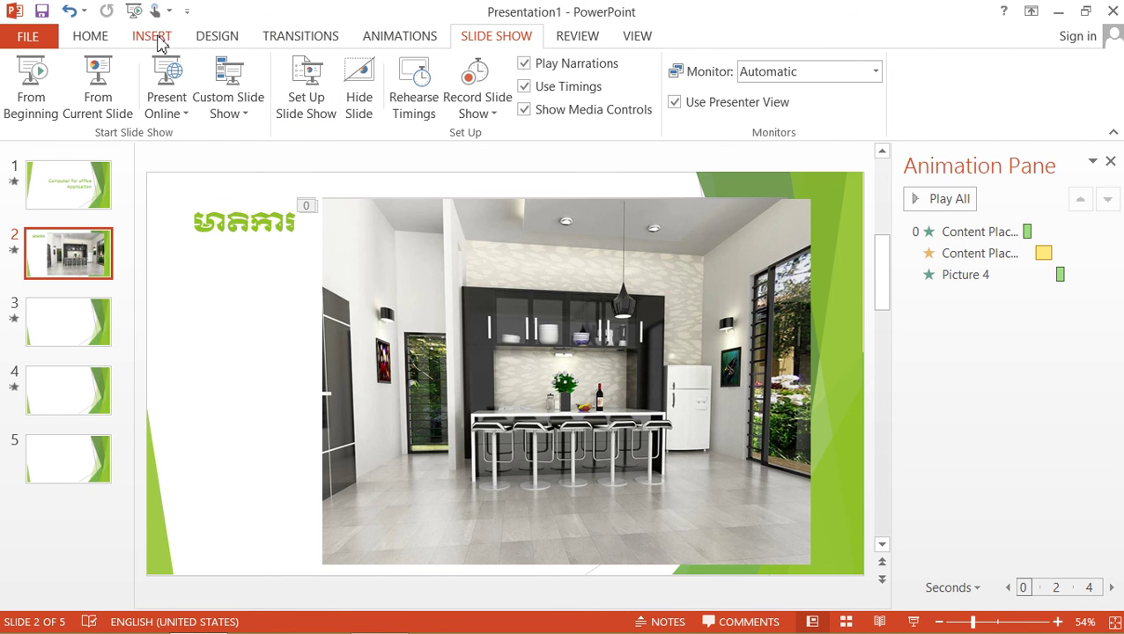
{"action": "left_click", "coordinate": [91, 37]}
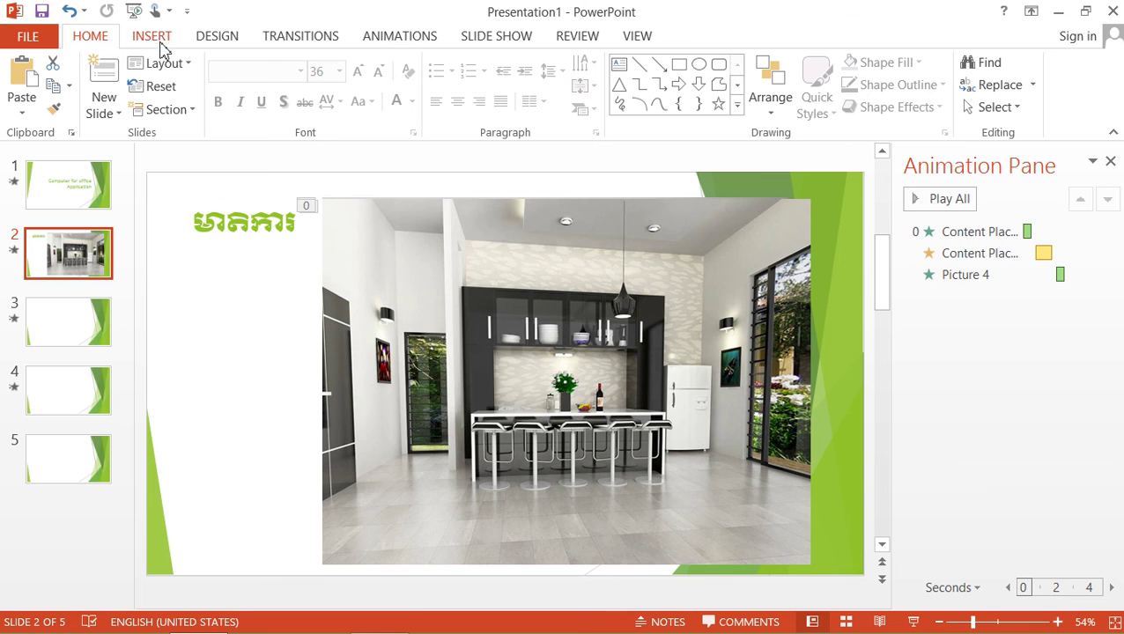
{"action": "left_click", "coordinate": [25, 41]}
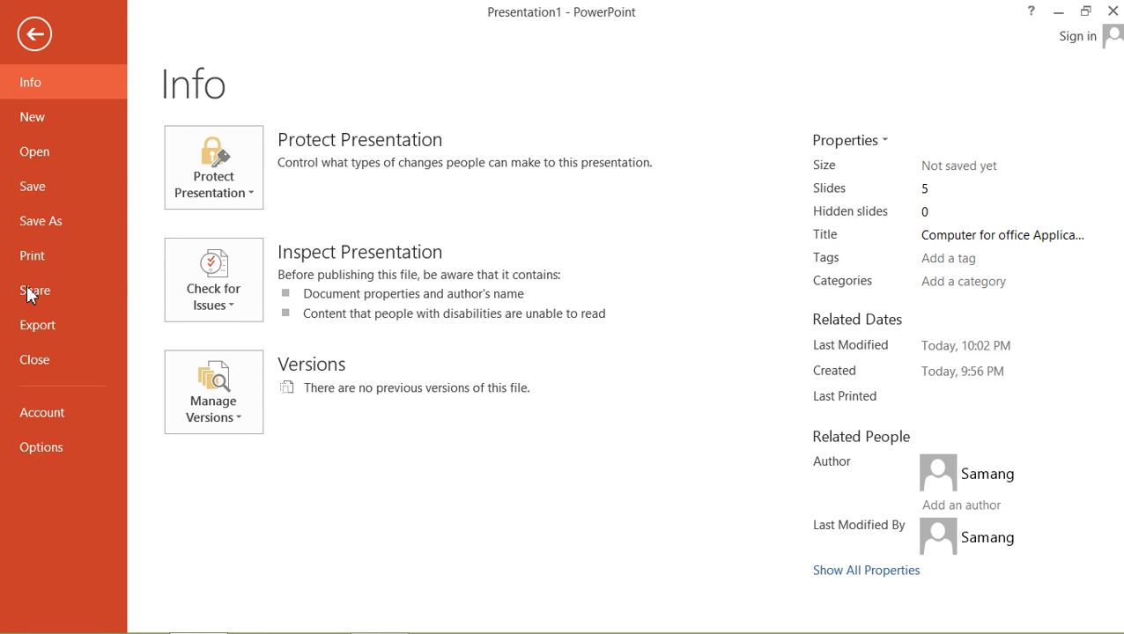
- Preview printing as handouts, trying 3 slides per page before settling on 2 per page
{"action": "left_click", "coordinate": [53, 258]}
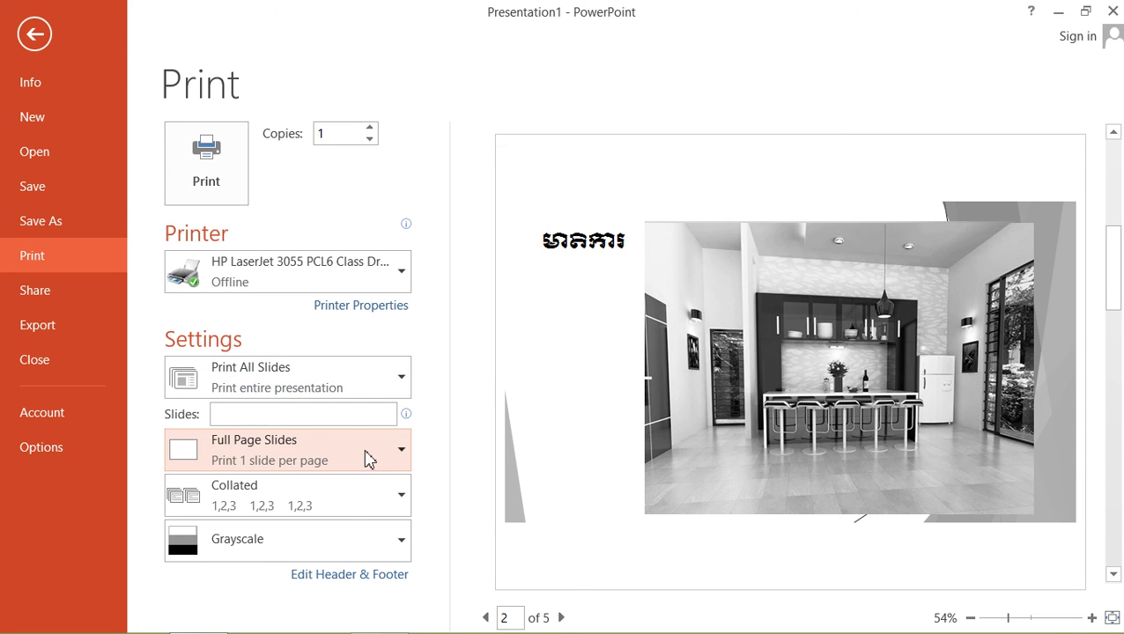
{"action": "left_click", "coordinate": [401, 459]}
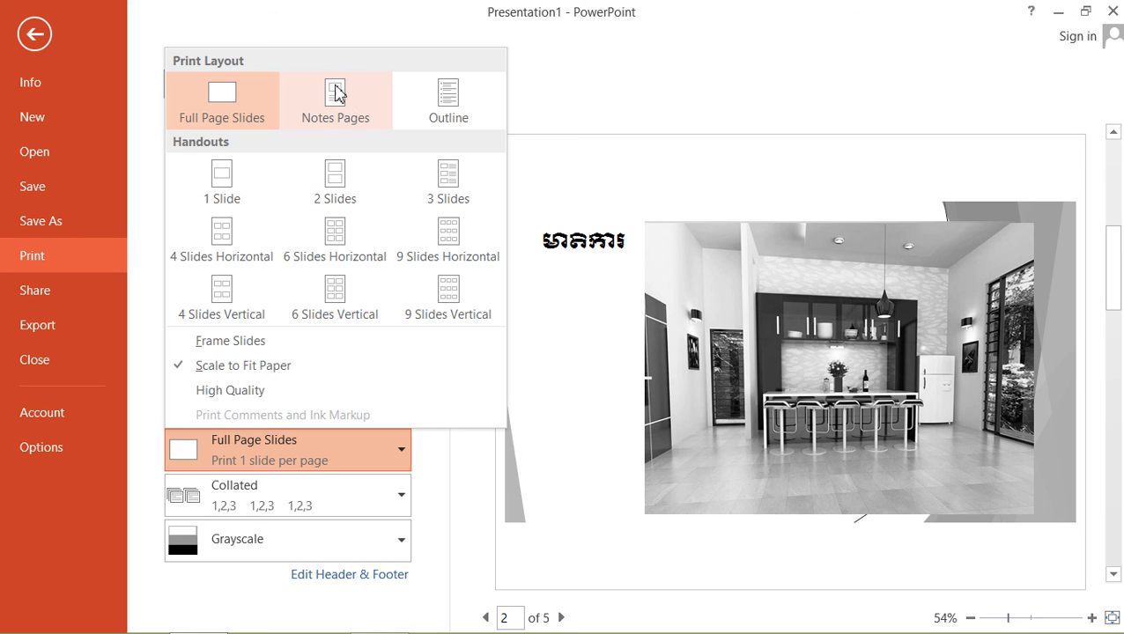
{"action": "left_click", "coordinate": [343, 192]}
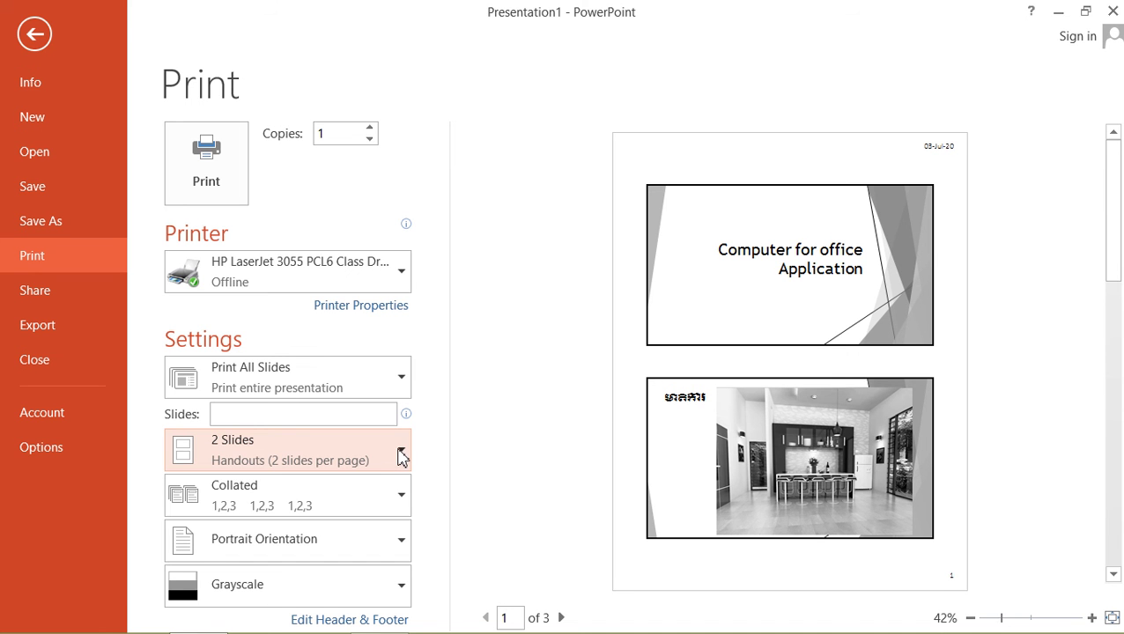
{"action": "left_click", "coordinate": [401, 456]}
{"action": "left_click", "coordinate": [445, 180]}
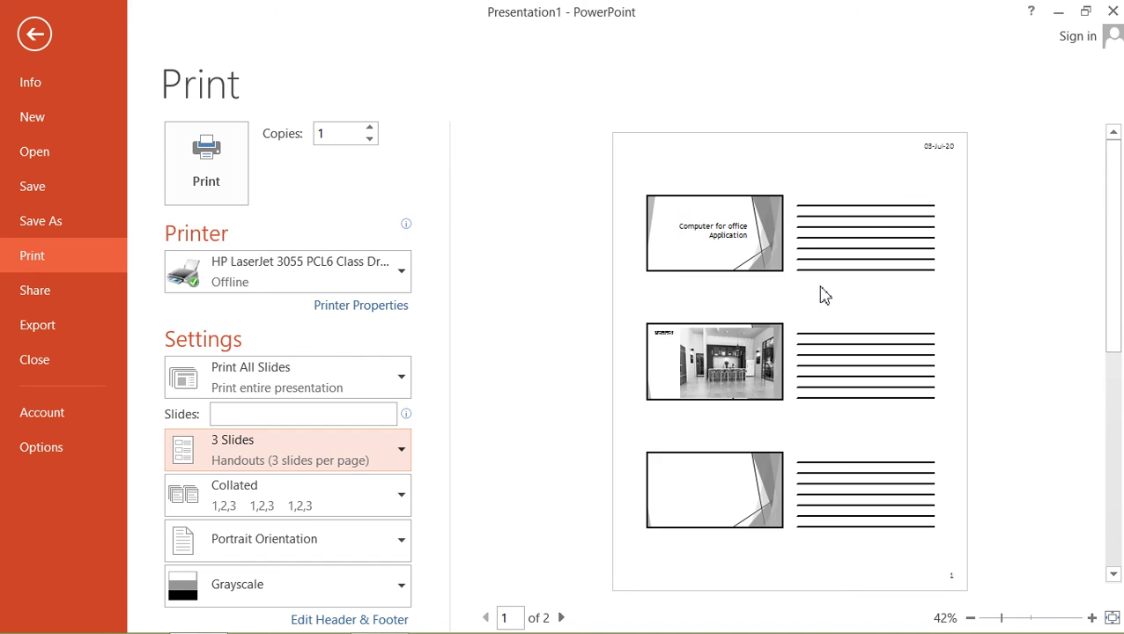
{"action": "left_click", "coordinate": [399, 454]}
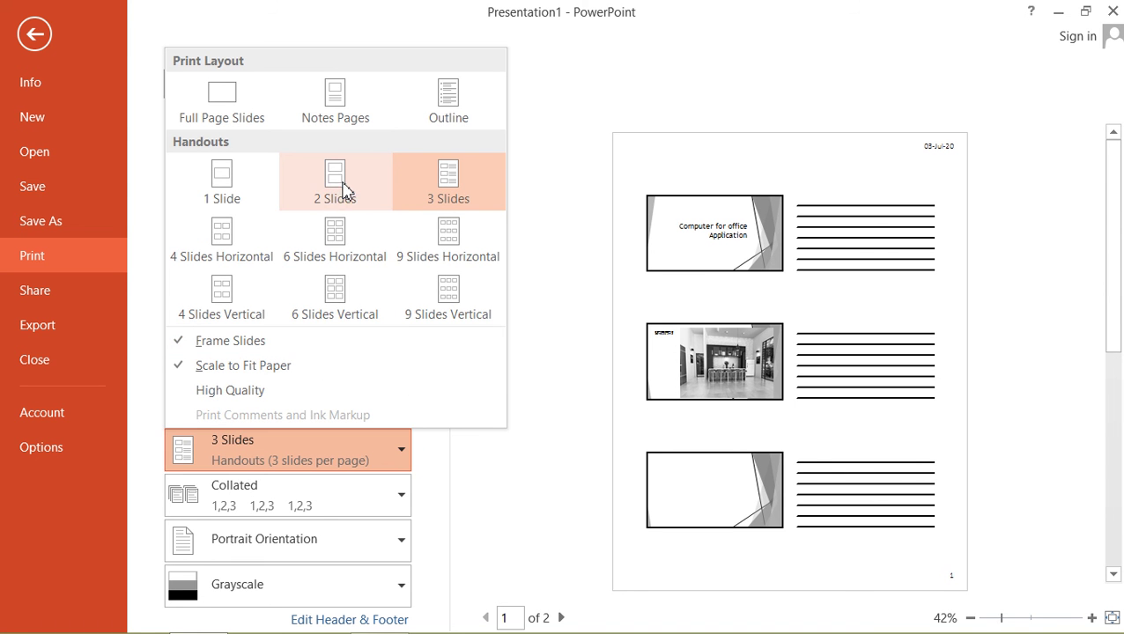
{"action": "left_click", "coordinate": [344, 190]}
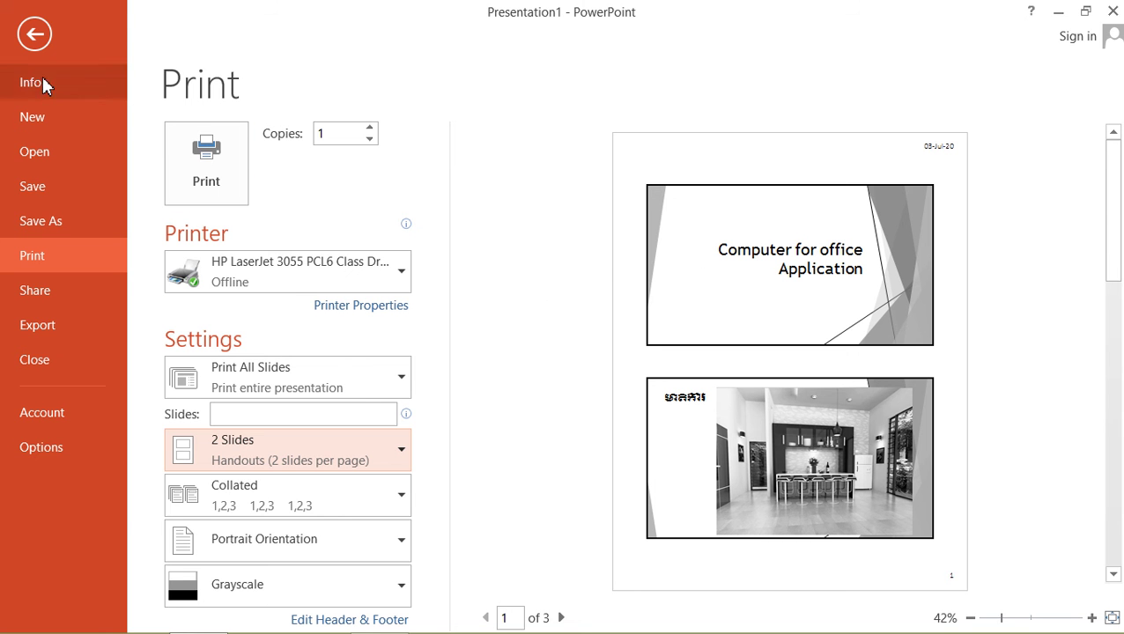
{"action": "left_click", "coordinate": [38, 46]}
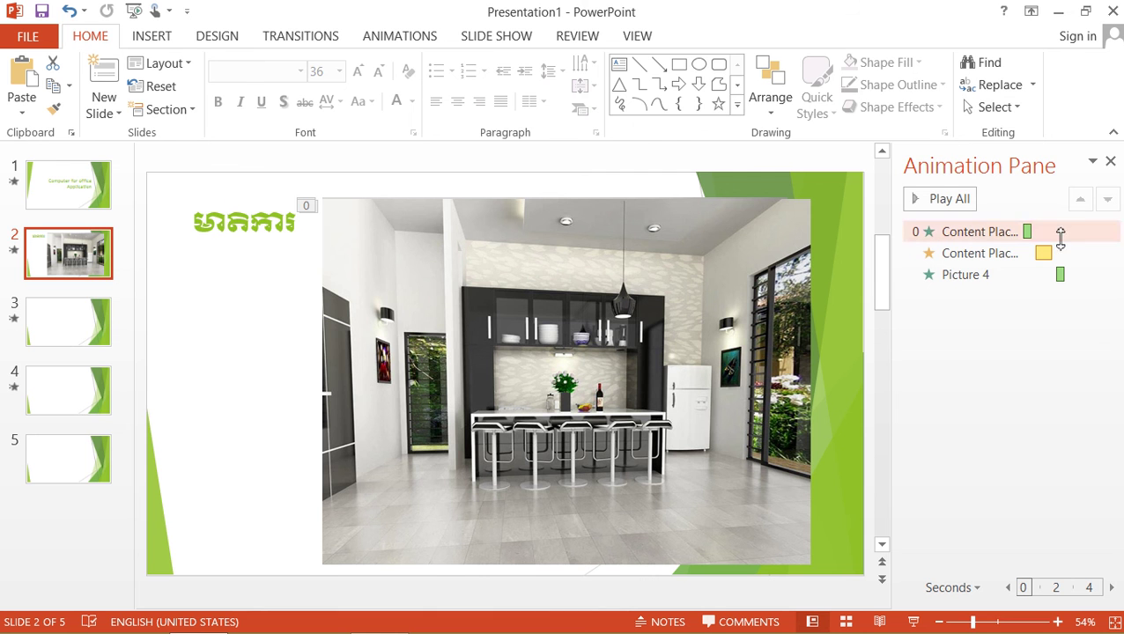
- Browse slides 3 and 2, ending on title slide 1, 'Computer for office Application'
{"action": "left_click", "coordinate": [90, 322]}
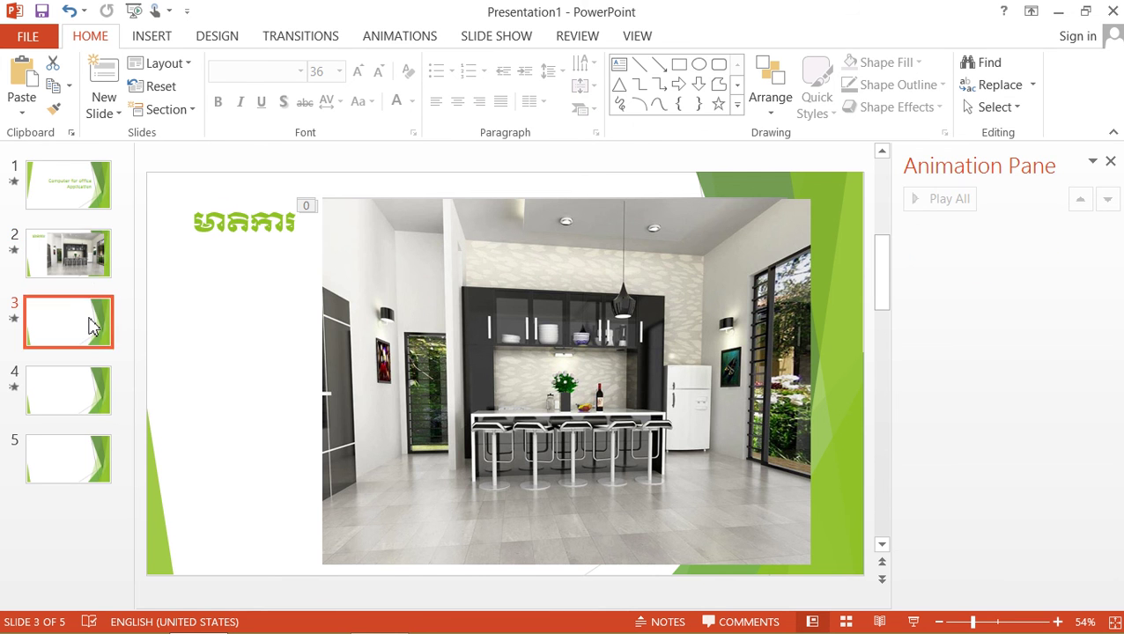
{"action": "left_click", "coordinate": [88, 265]}
{"action": "left_click", "coordinate": [93, 201]}
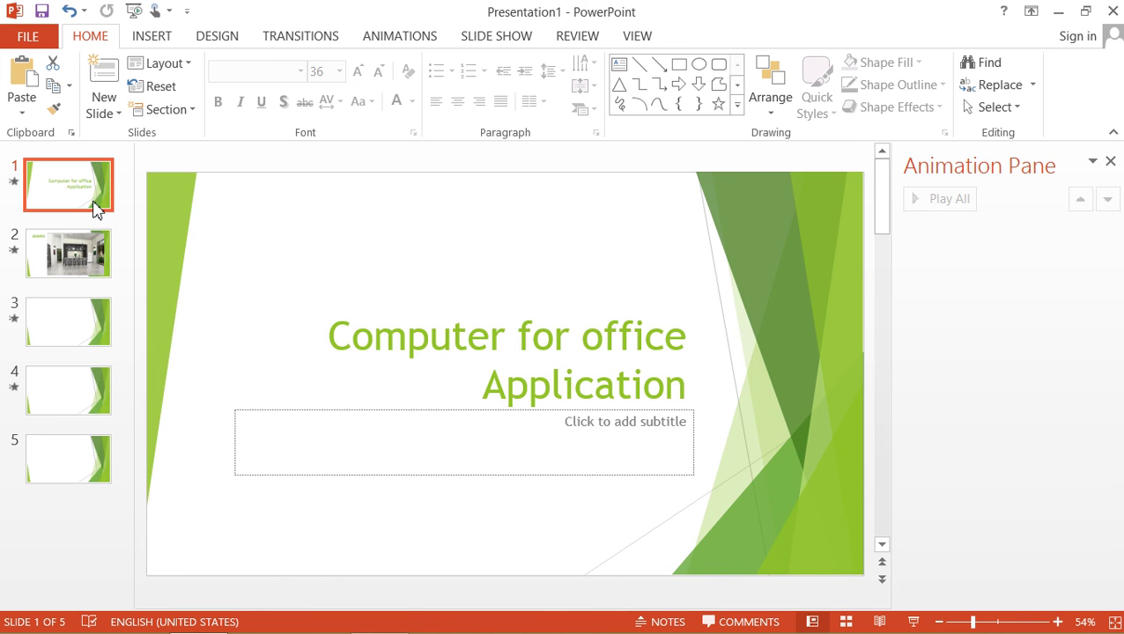
{"action": "mouse_move", "coordinate": [245, 617]}
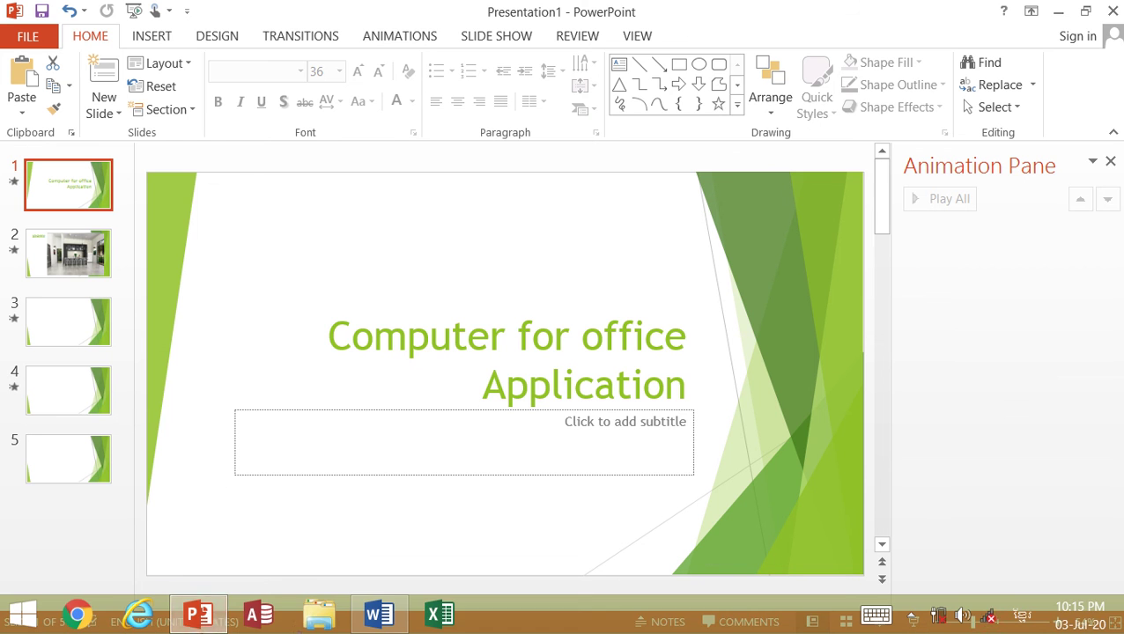